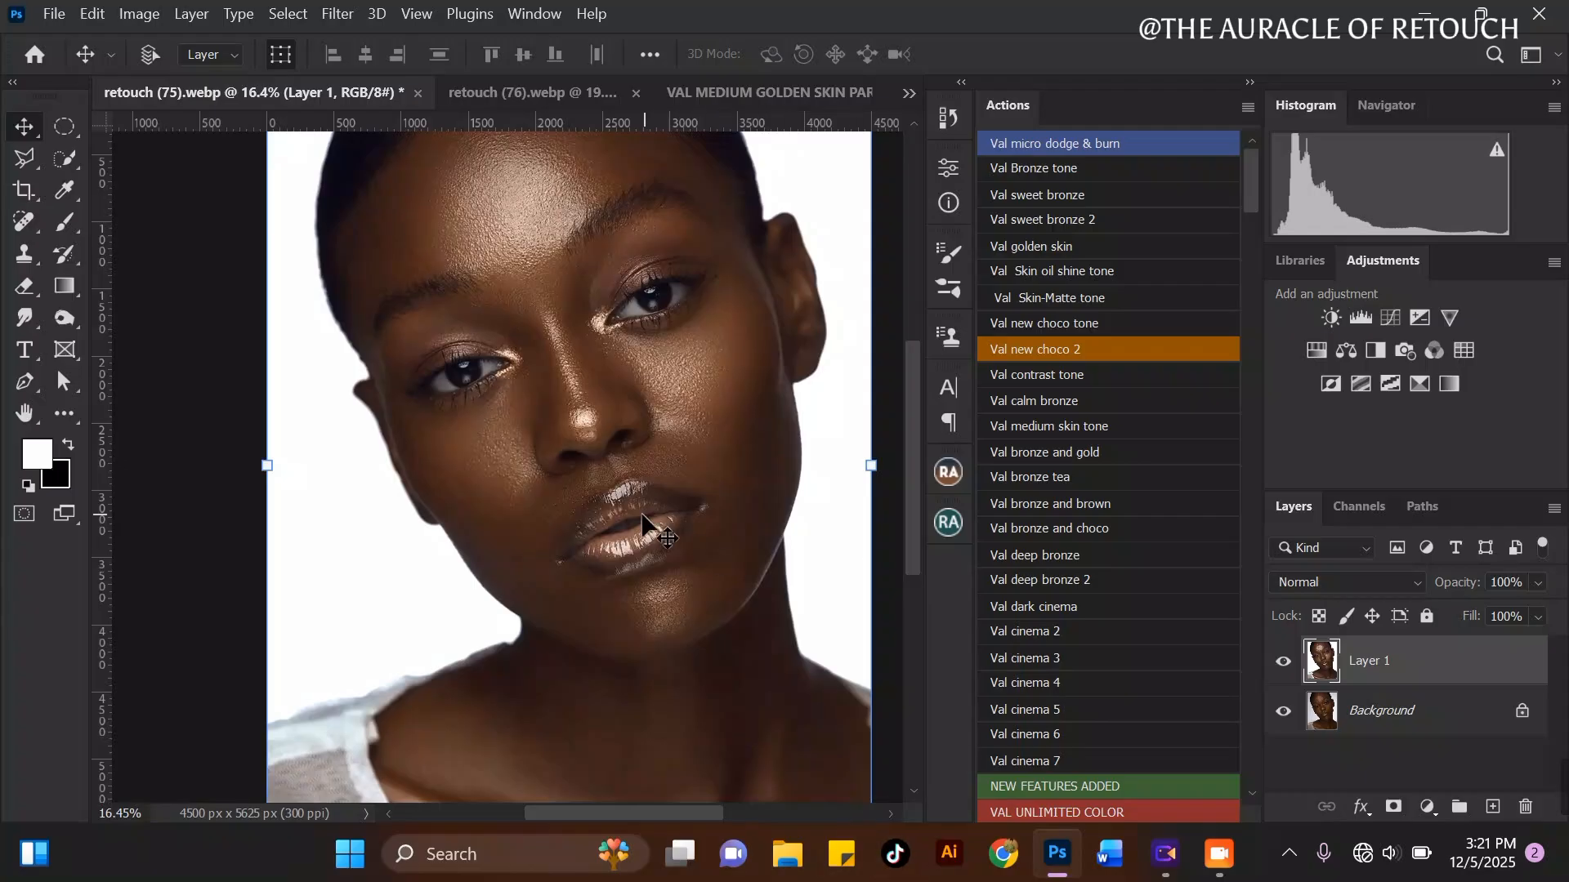
Step: Compare the portrait before and after retouching by toggling Layer 1's visibility over a closer view of the face
{"action": "left_click", "coordinate": [1282, 663]}
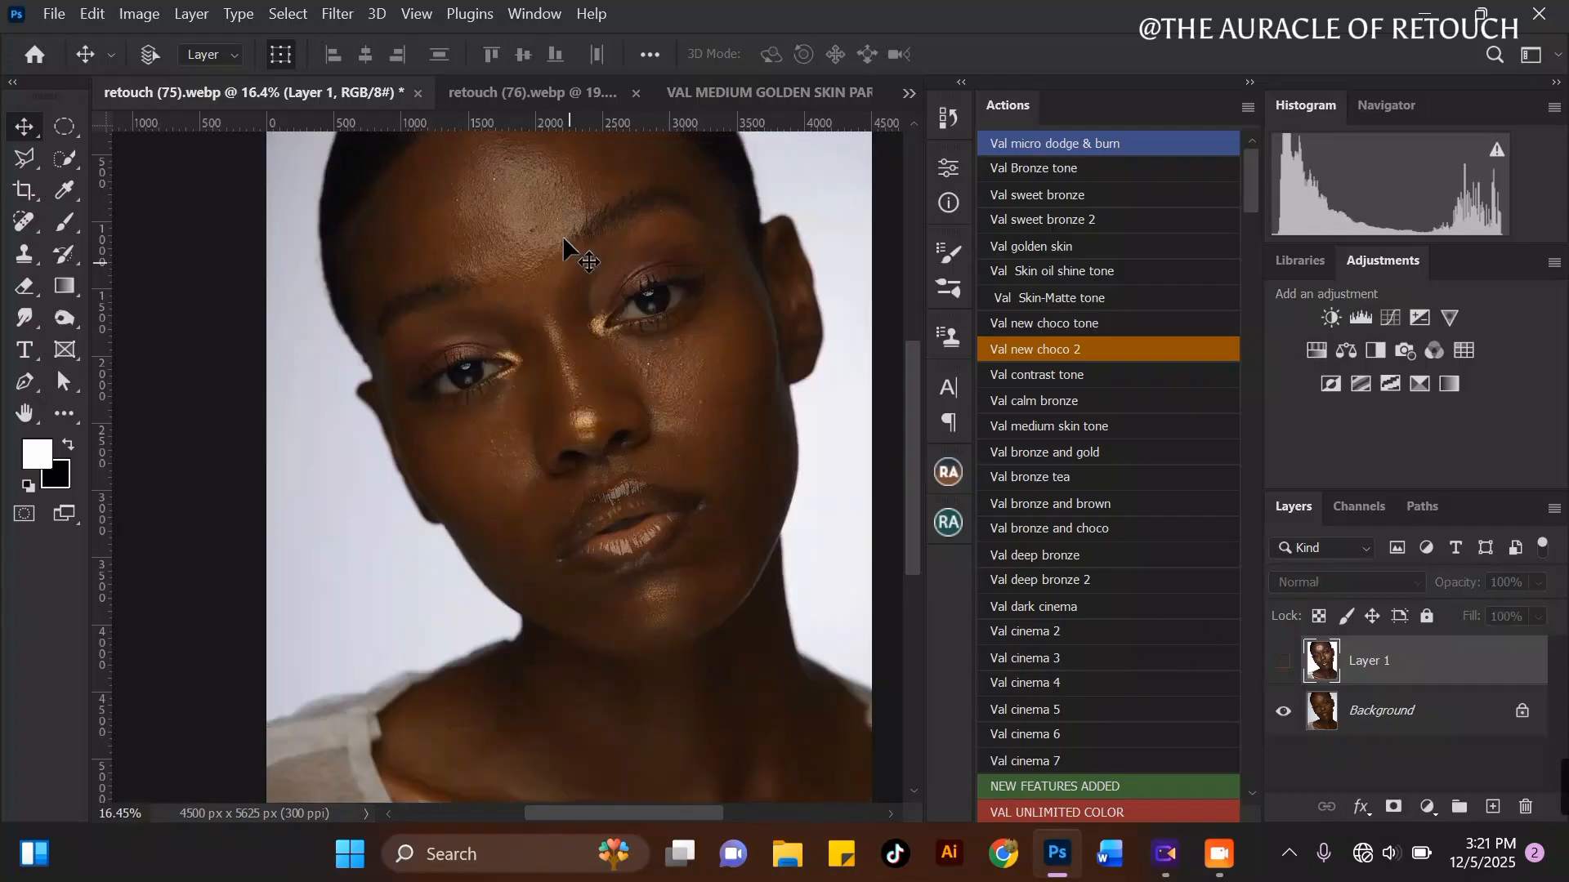
{"action": "left_click_drag", "start_coordinate": [910, 380], "coordinate": [901, 358]}
{"action": "scroll", "coordinate": [609, 276], "scroll_direction": "up", "scroll_amount": 2}
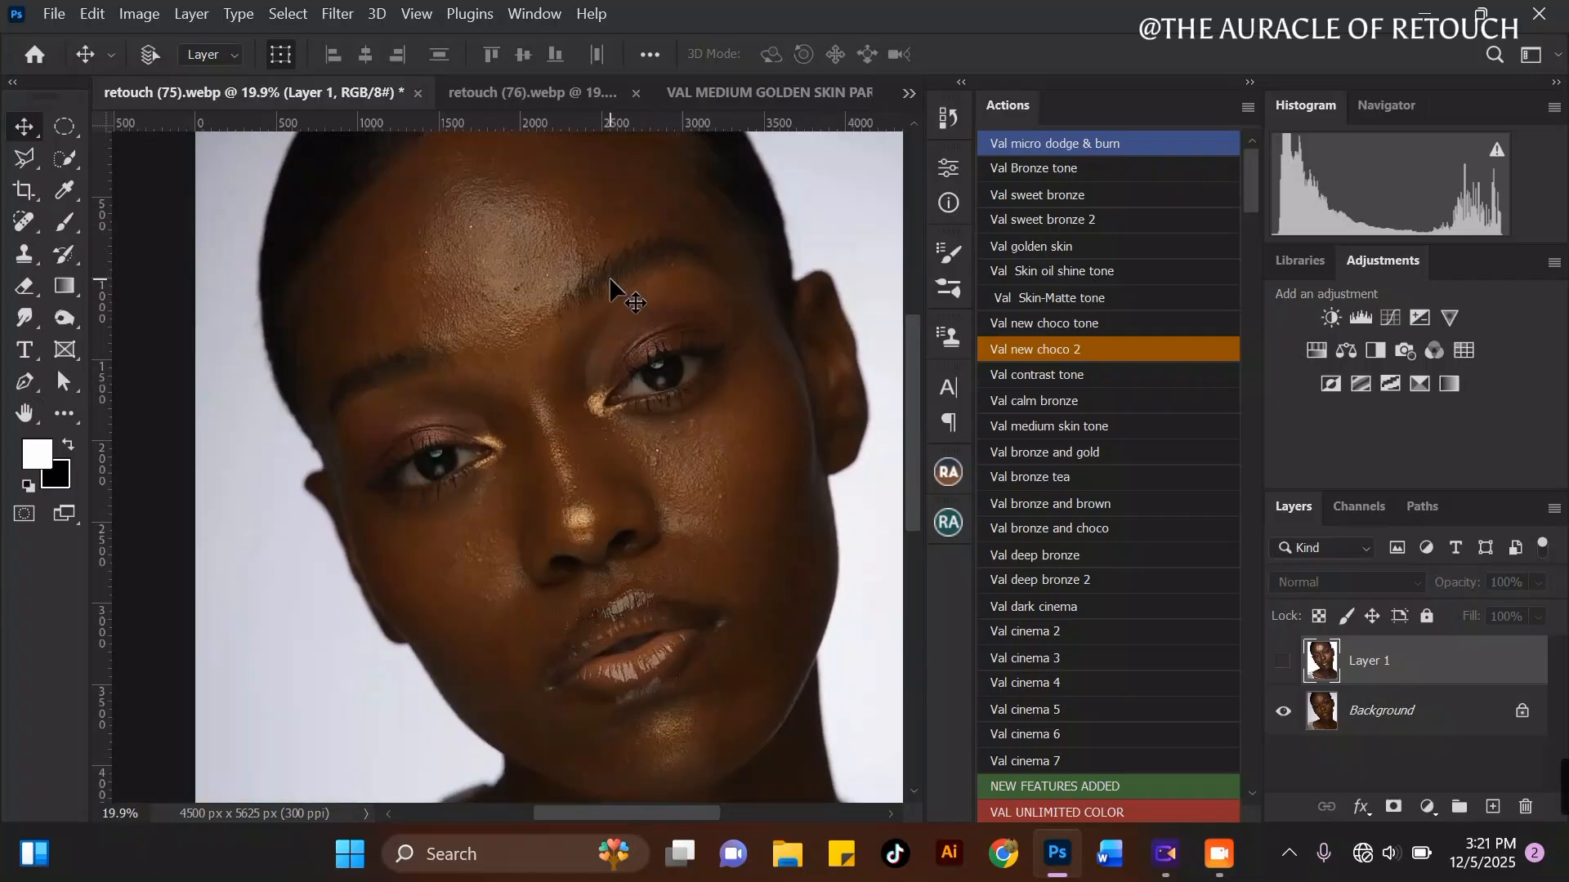
{"action": "left_click", "coordinate": [1283, 665]}
{"action": "left_click", "coordinate": [1283, 665]}
{"action": "left_click", "coordinate": [1284, 666]}
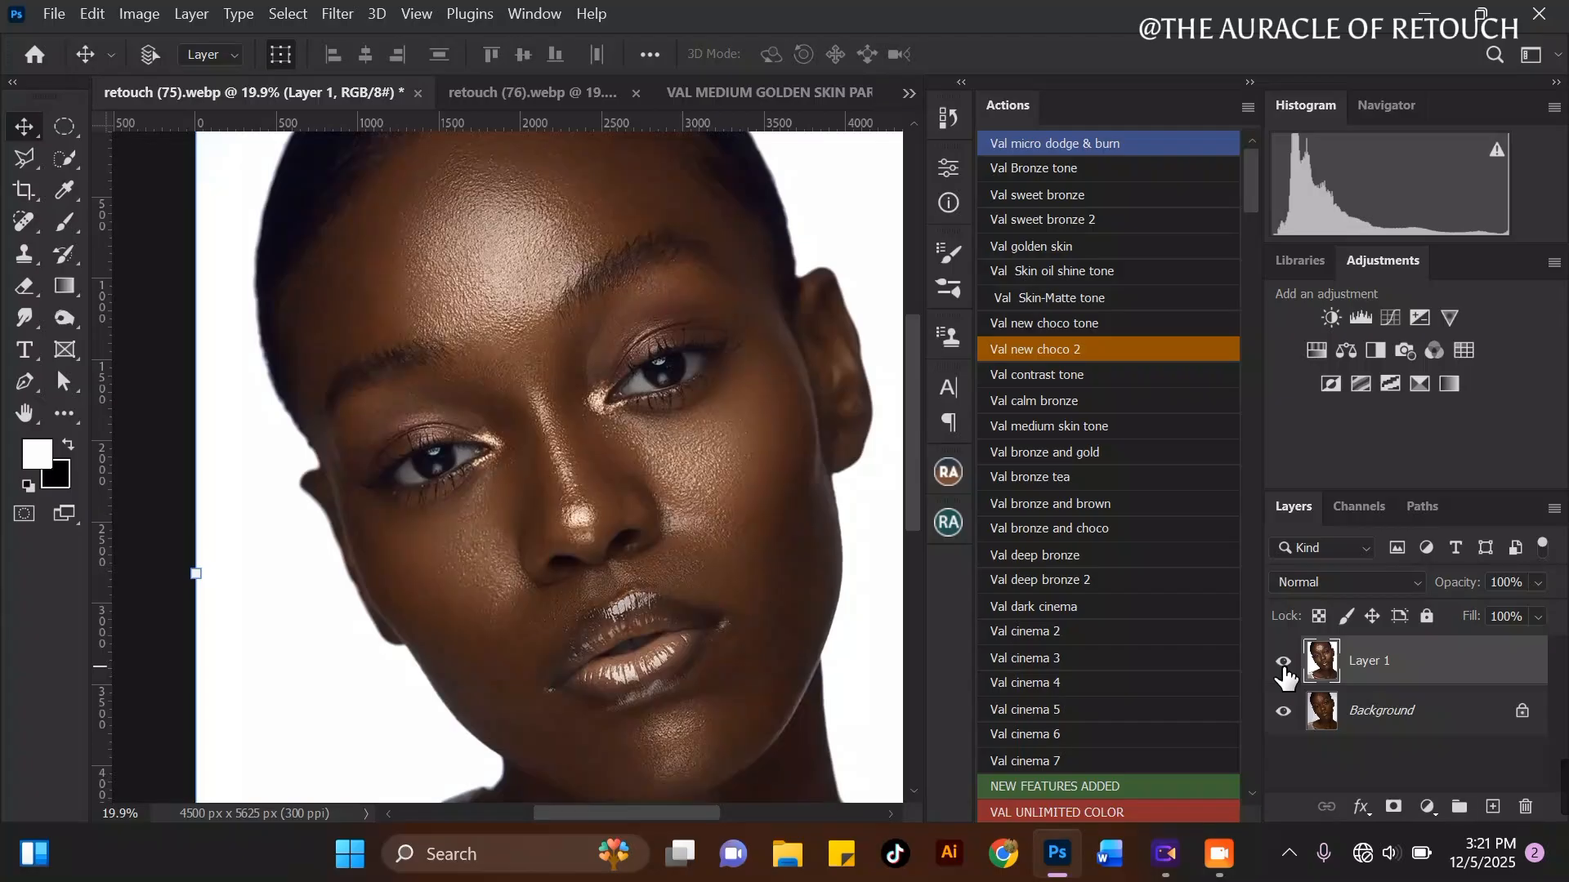
{"action": "left_click", "coordinate": [1284, 665]}
{"action": "left_click", "coordinate": [1284, 665]}
Step: Review the VAL MEDIUM GOLDEN SKIN PARK.jpg product image alongside the retouch (76).webp portrait, inspecting the box artwork up close
{"action": "left_click", "coordinate": [764, 92]}
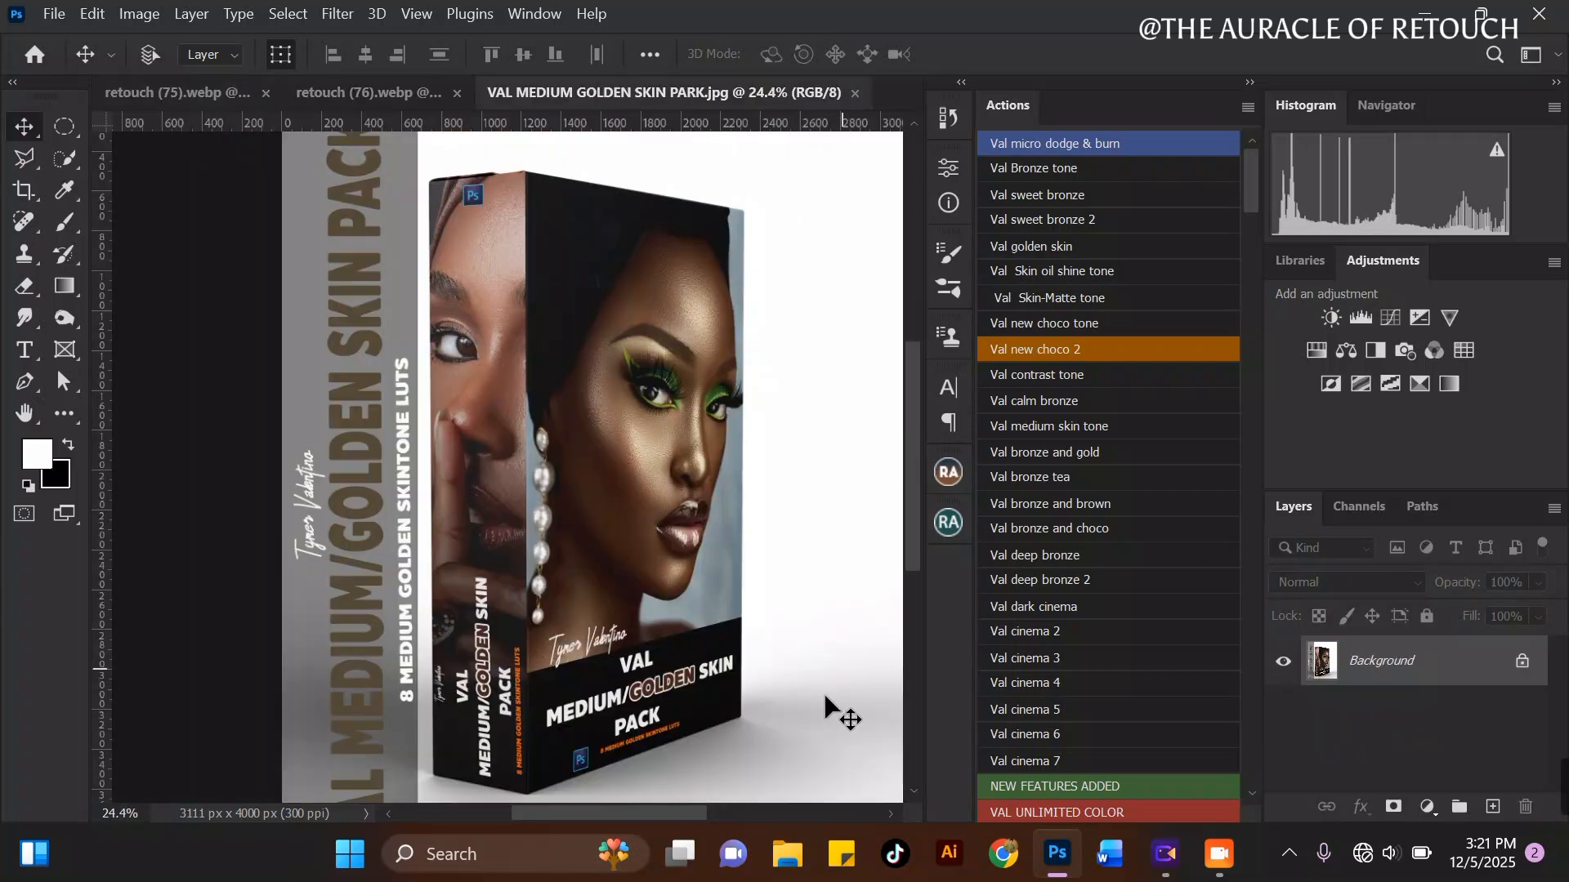
{"action": "left_click", "coordinate": [365, 92]}
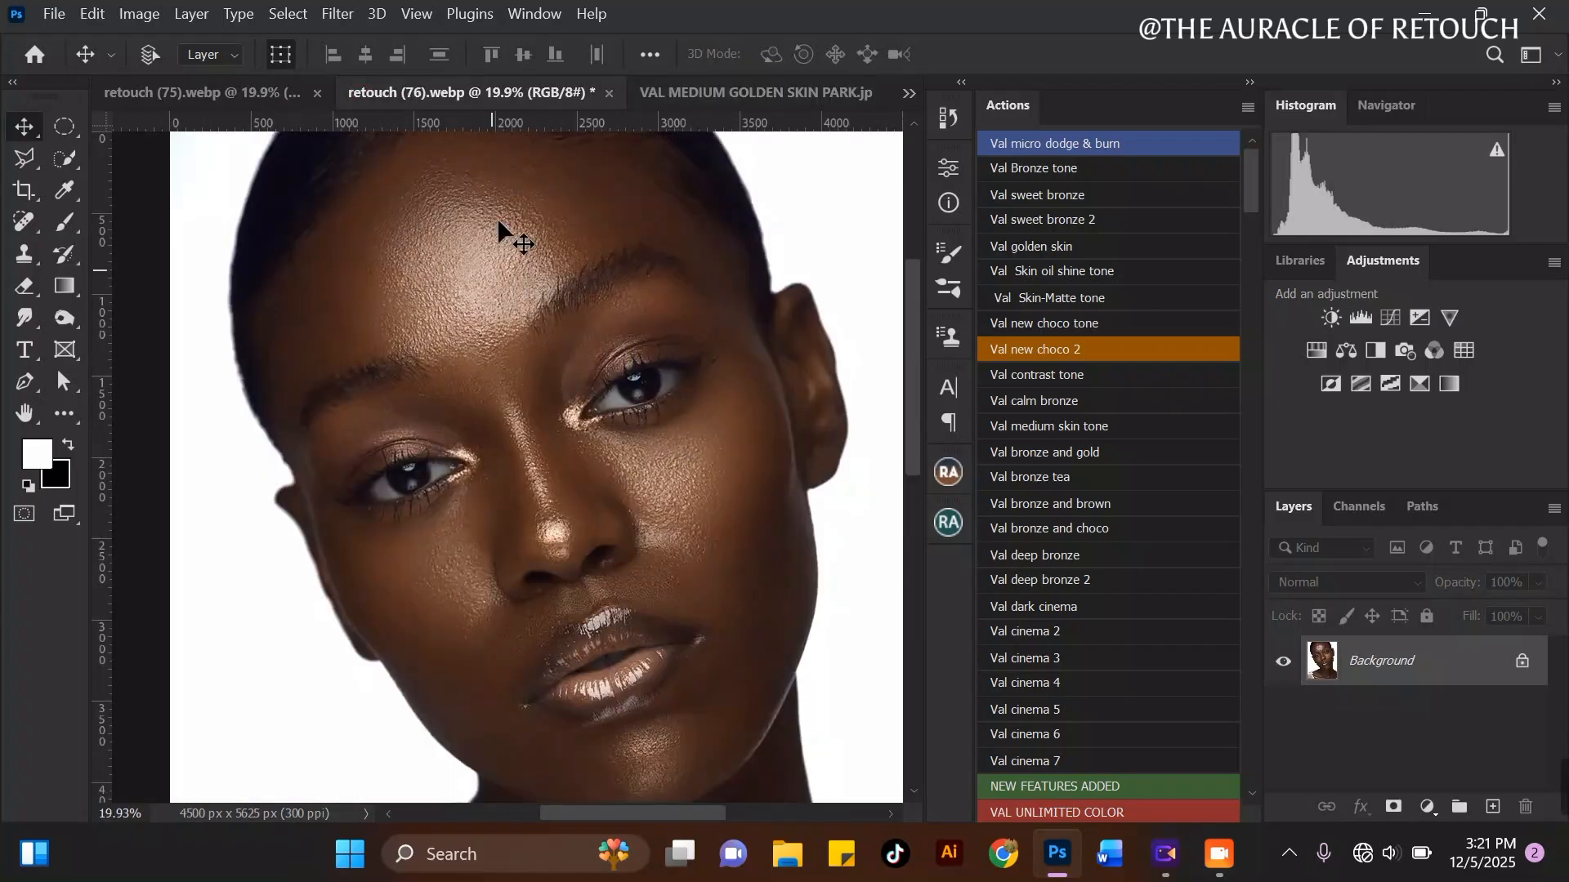
{"action": "left_click", "coordinate": [724, 91]}
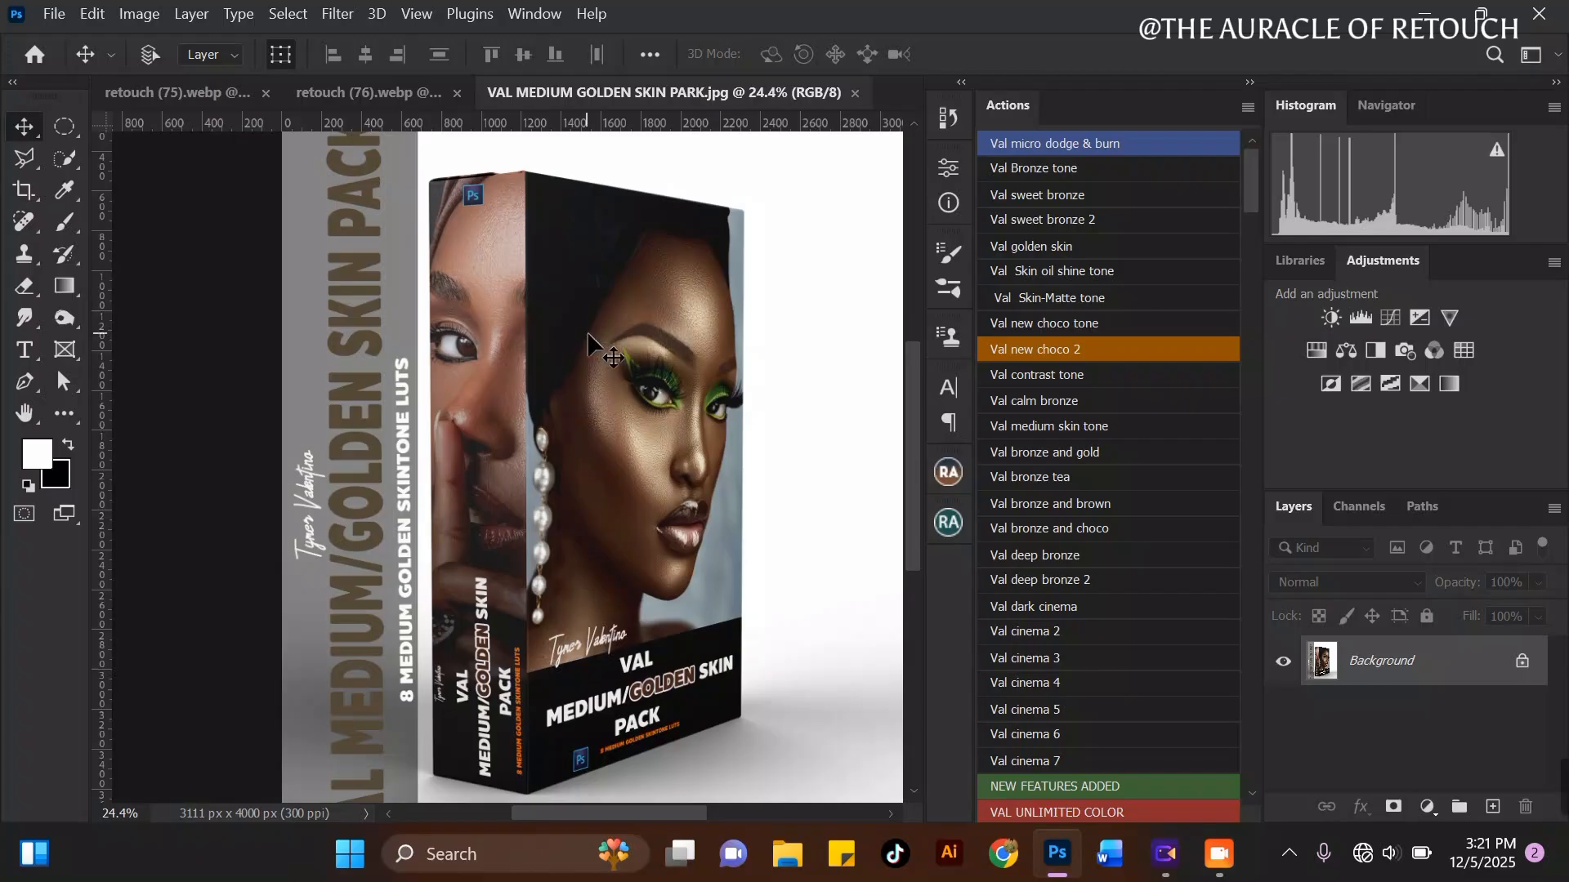
{"action": "left_click", "coordinate": [370, 91]}
{"action": "left_click", "coordinate": [766, 95]}
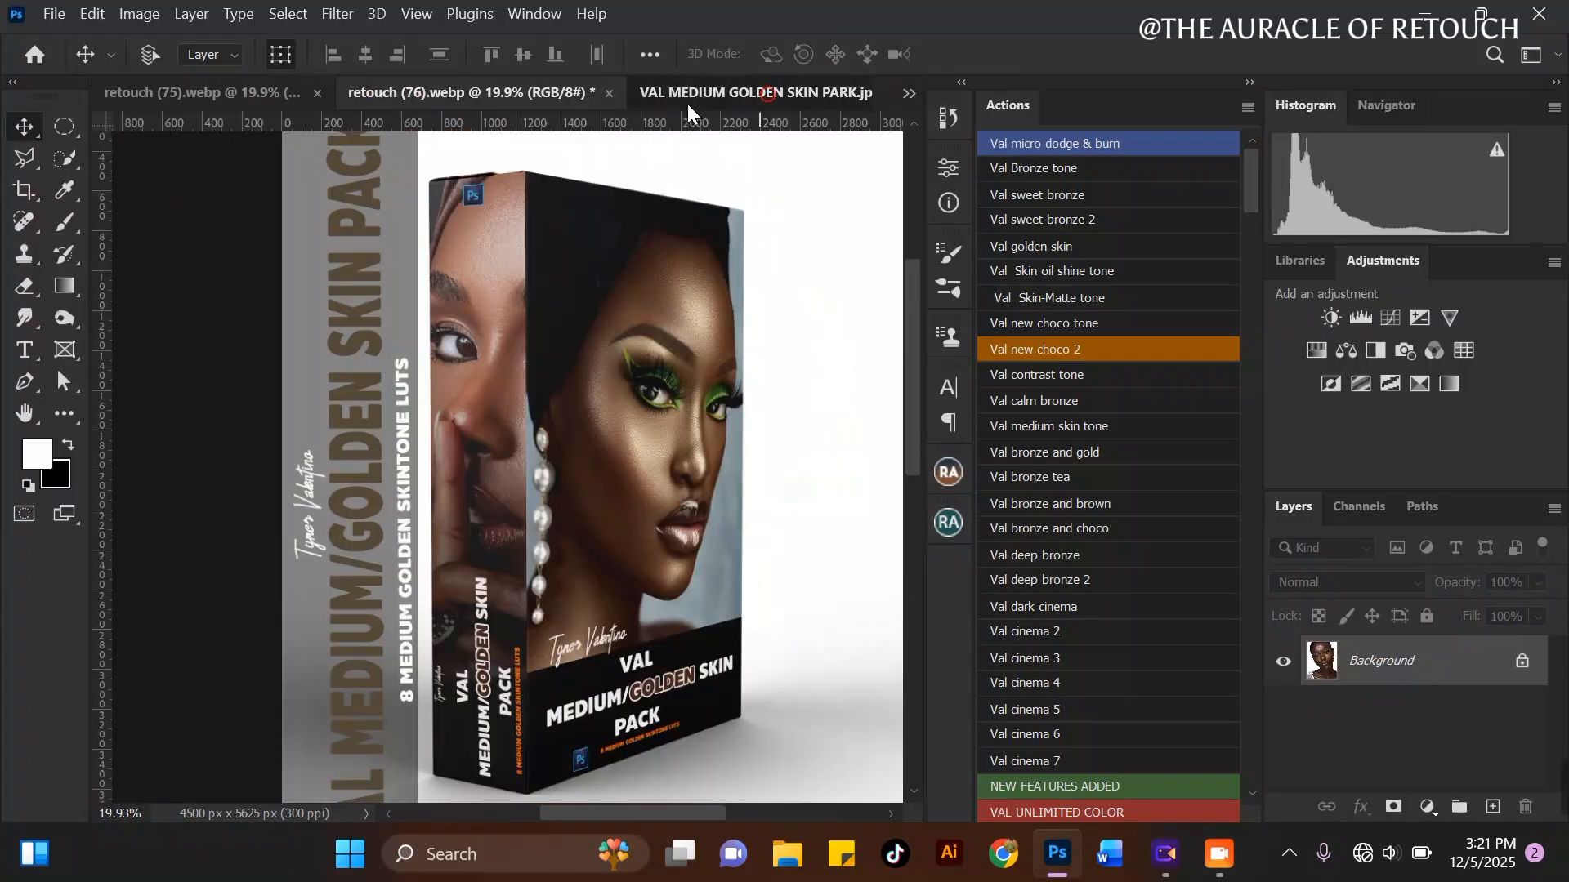
{"action": "scroll", "coordinate": [515, 572], "scroll_direction": "up", "scroll_amount": 1}
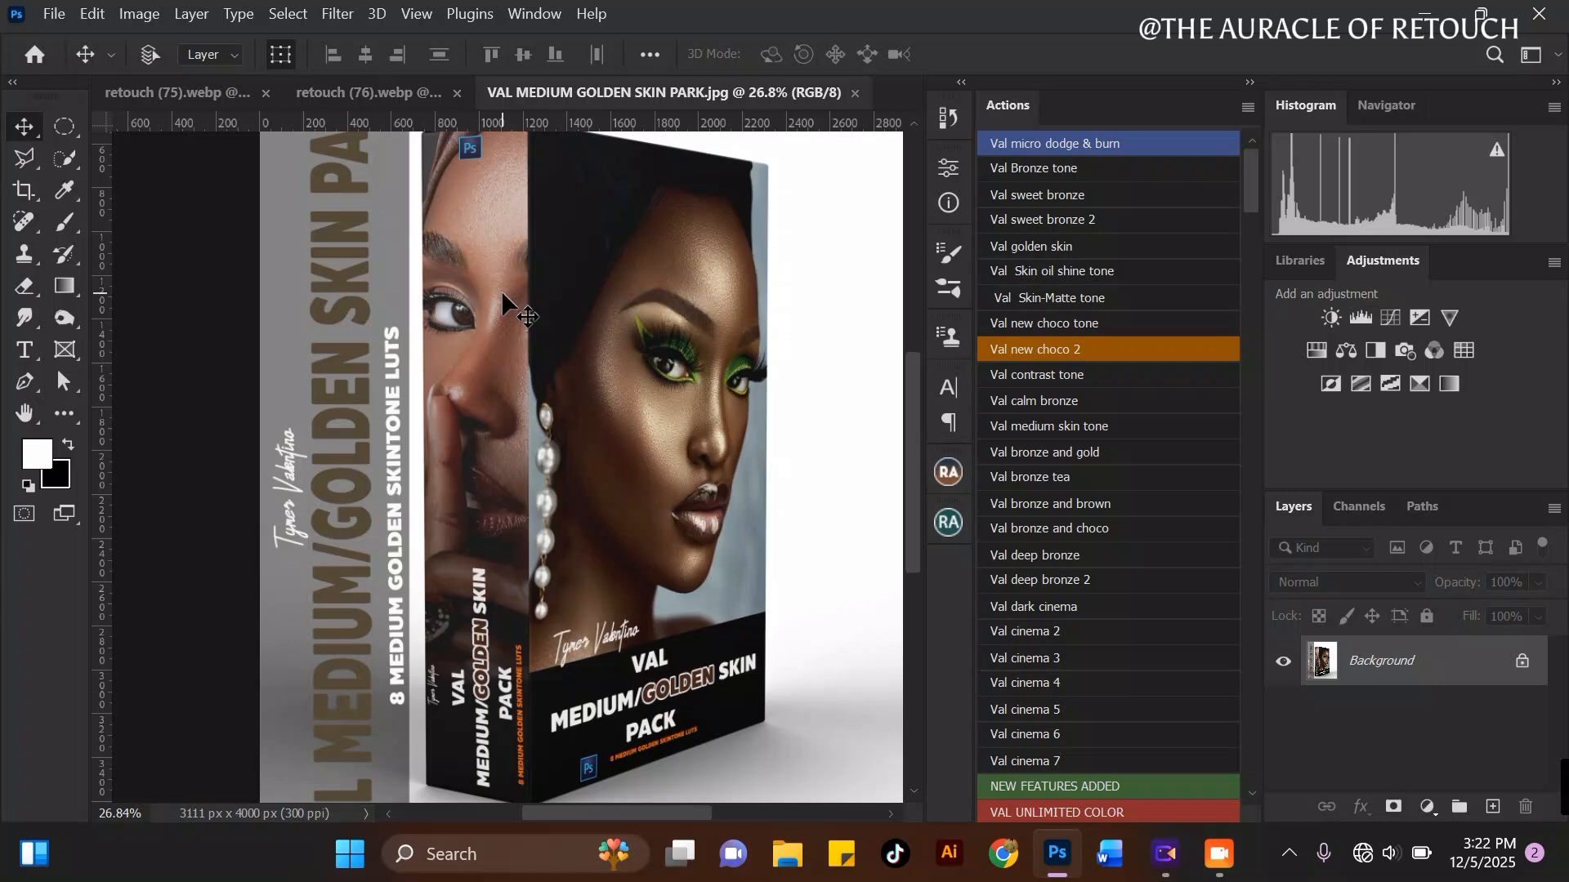
Step: Return to retouch (75).webp and look through the list of skin tone, retouching and effect actions
{"action": "left_click", "coordinate": [170, 93]}
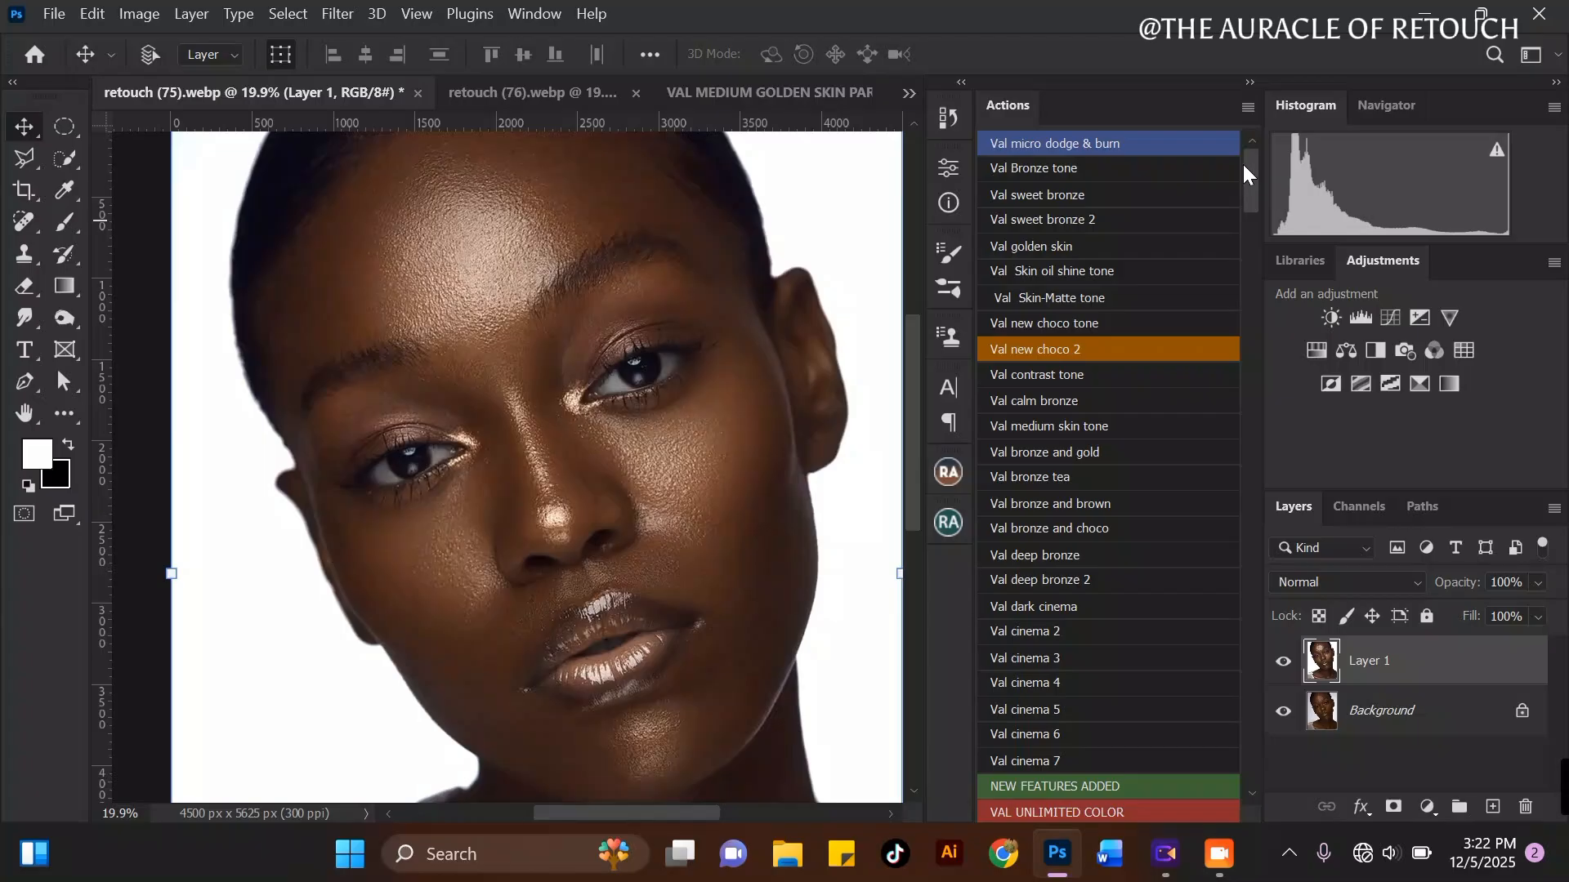
{"action": "mouse_move", "coordinate": [1248, 168]}
{"action": "left_mouse_down"}
{"action": "mouse_move", "coordinate": [1266, 428]}
{"action": "mouse_move", "coordinate": [1243, 516]}
{"action": "mouse_move", "coordinate": [1253, 759]}
{"action": "mouse_move", "coordinate": [1248, 156]}
{"action": "mouse_move", "coordinate": [1238, 750]}
{"action": "left_mouse_up"}
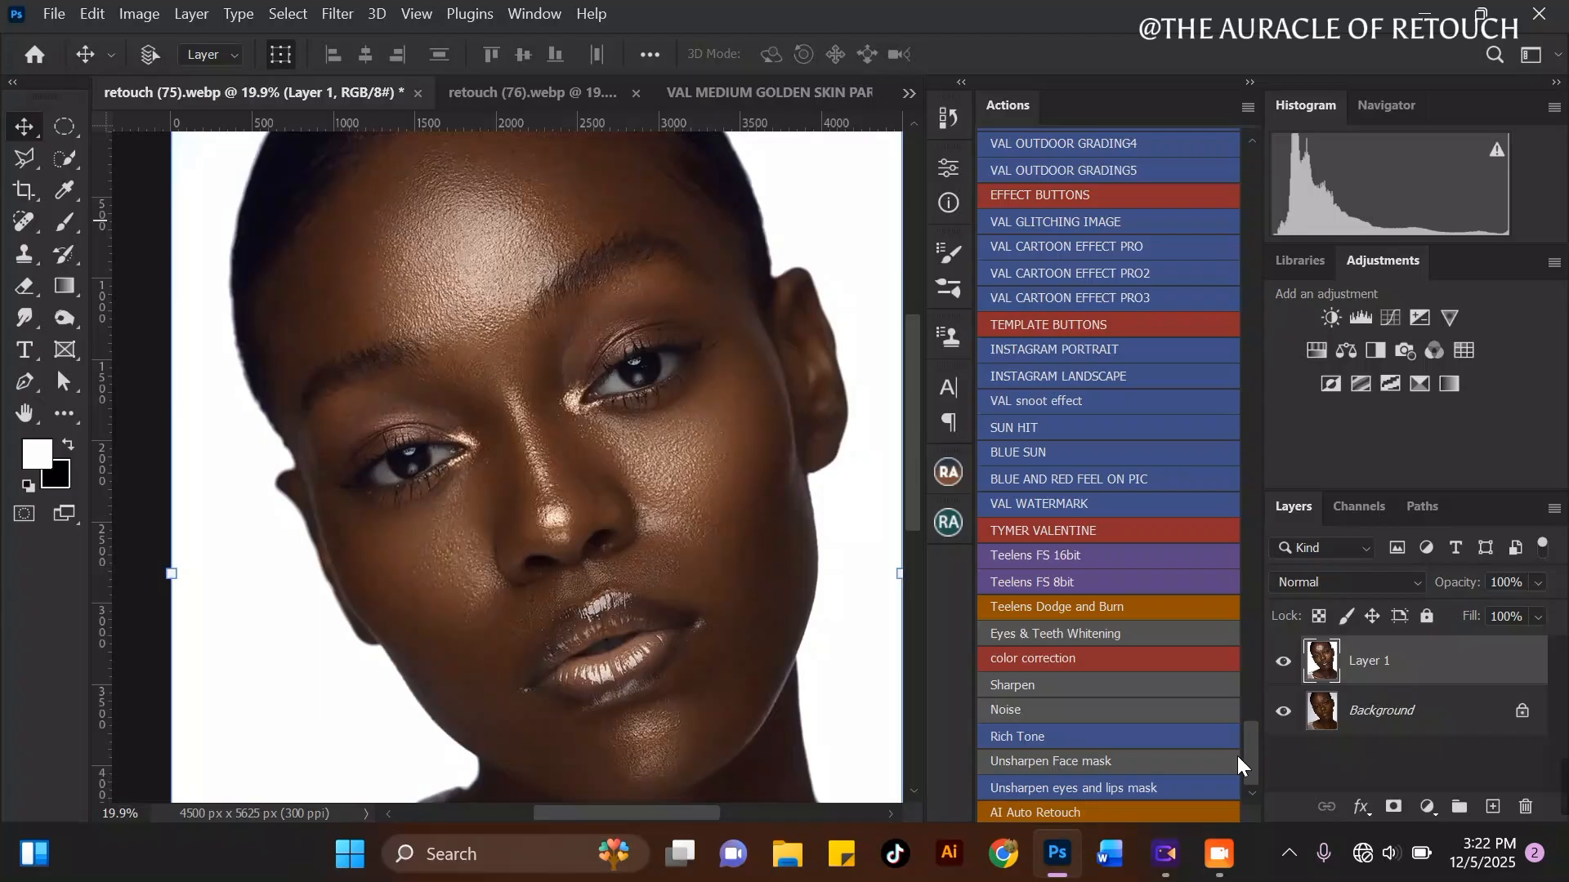
{"action": "mouse_move", "coordinate": [1237, 756]}
{"action": "left_mouse_down"}
{"action": "mouse_move", "coordinate": [1250, 643]}
{"action": "mouse_move", "coordinate": [1248, 747]}
{"action": "left_mouse_up"}
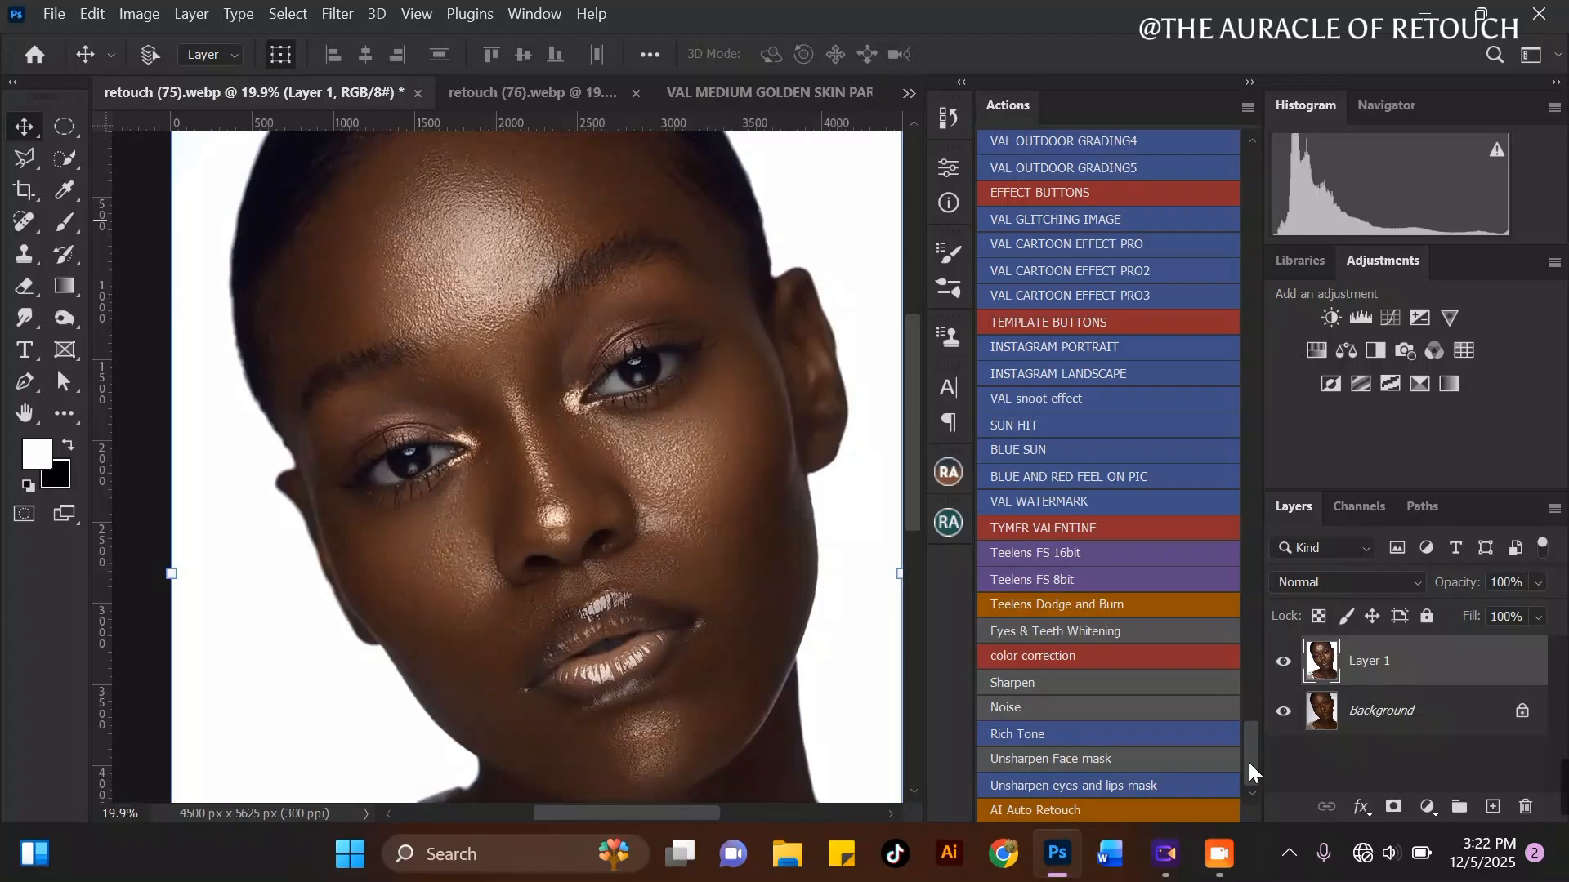
{"action": "mouse_move", "coordinate": [1249, 762]}
{"action": "left_mouse_down"}
{"action": "mouse_move", "coordinate": [1261, 492]}
{"action": "mouse_move", "coordinate": [1242, 366]}
{"action": "mouse_move", "coordinate": [1248, 233]}
{"action": "left_mouse_up"}
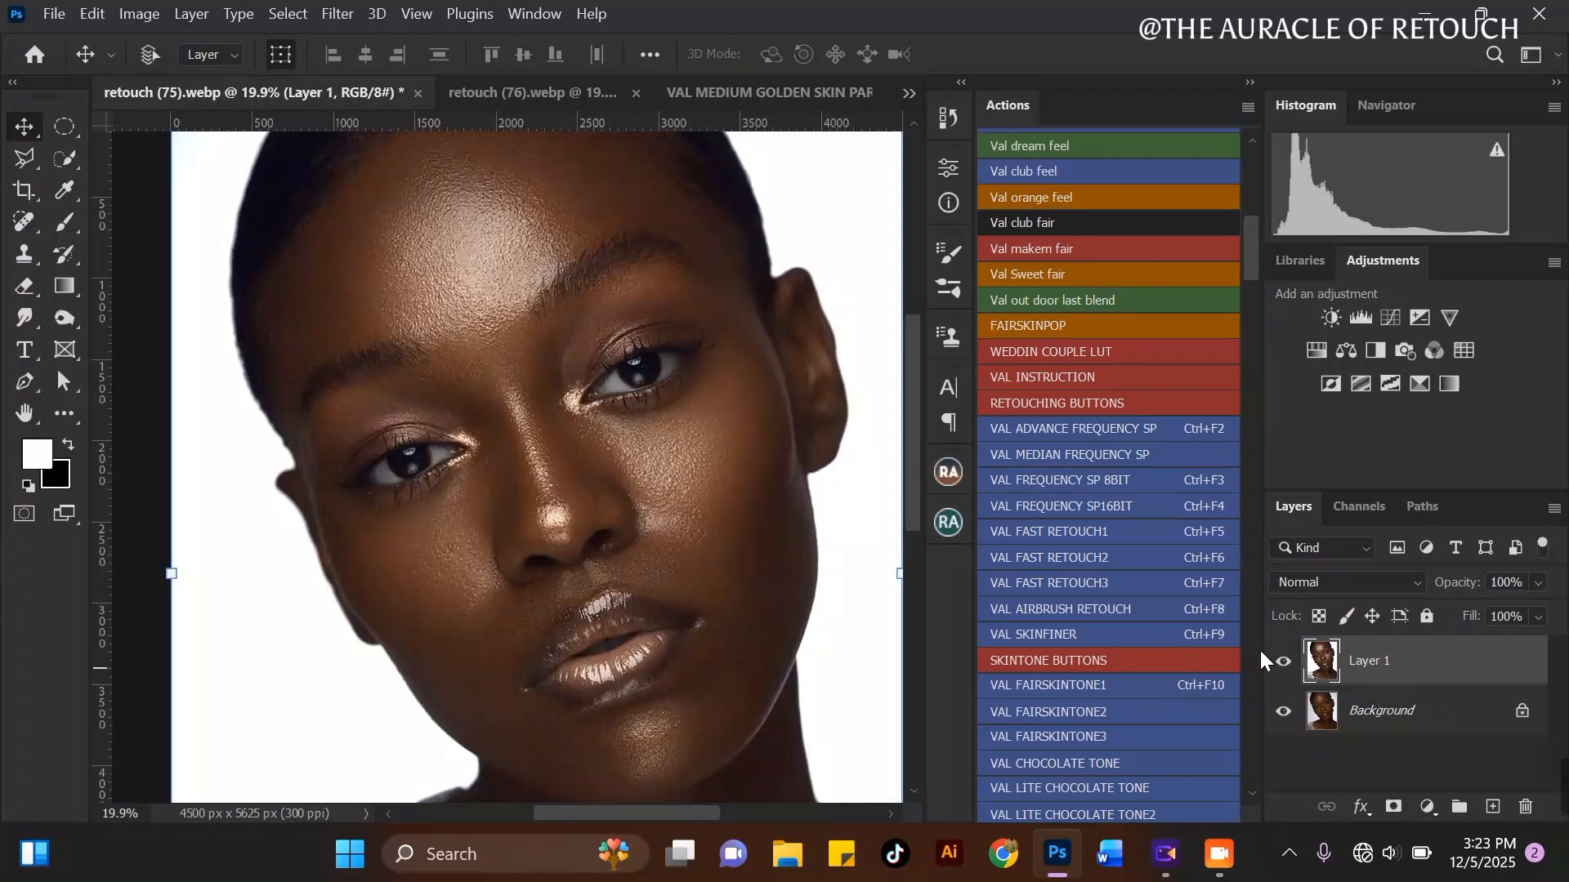
Step: Hide the retouched Layer 1 and make the Background layer active
{"action": "left_click", "coordinate": [1282, 661]}
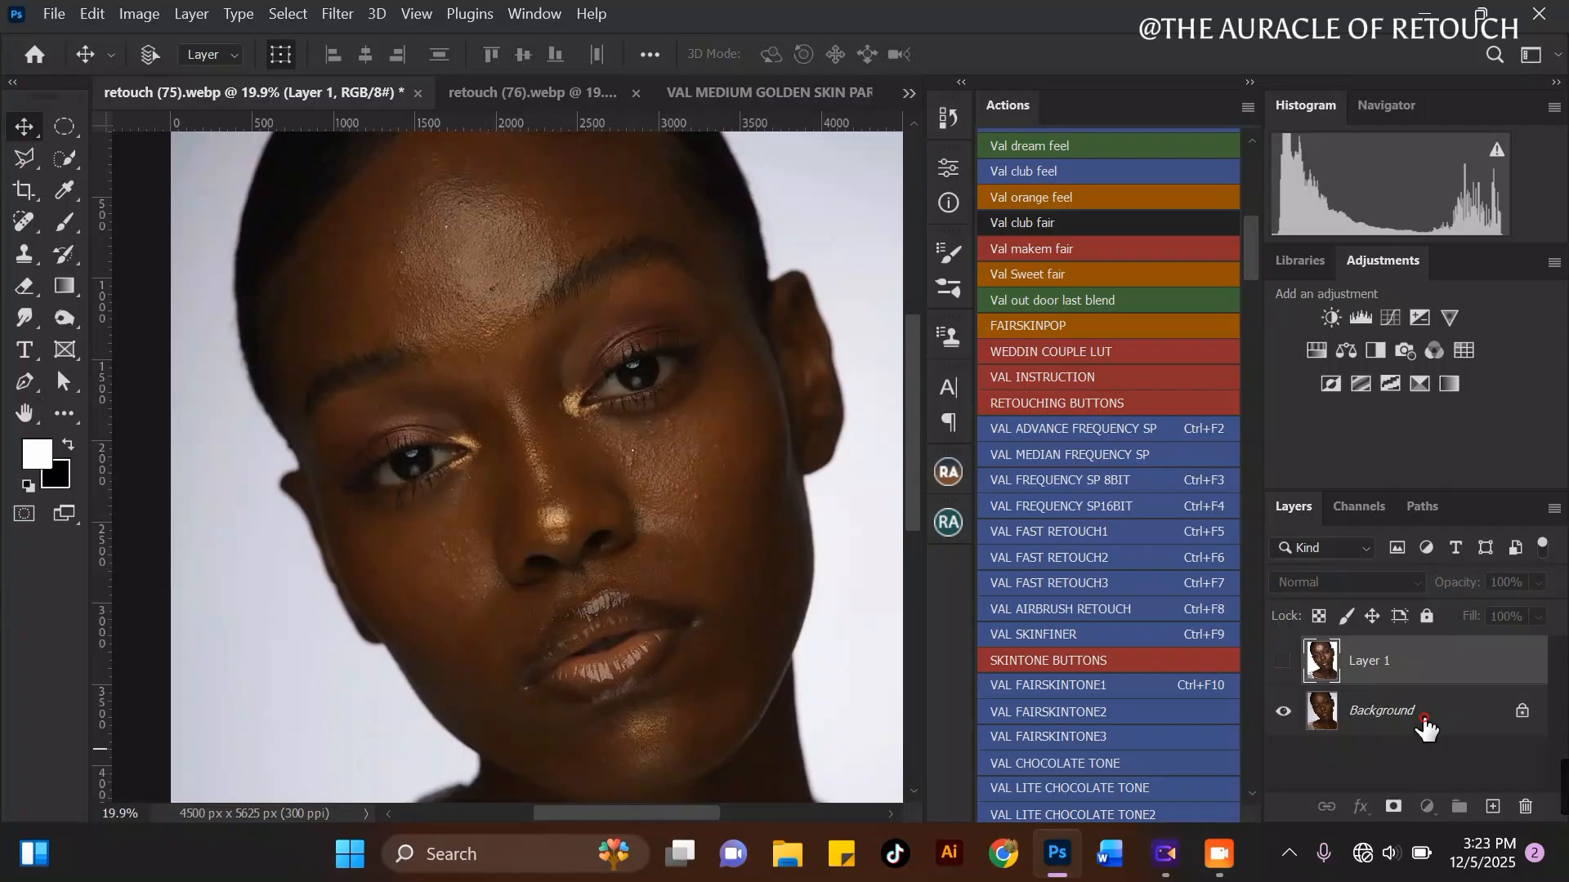
{"action": "left_click", "coordinate": [1409, 711]}
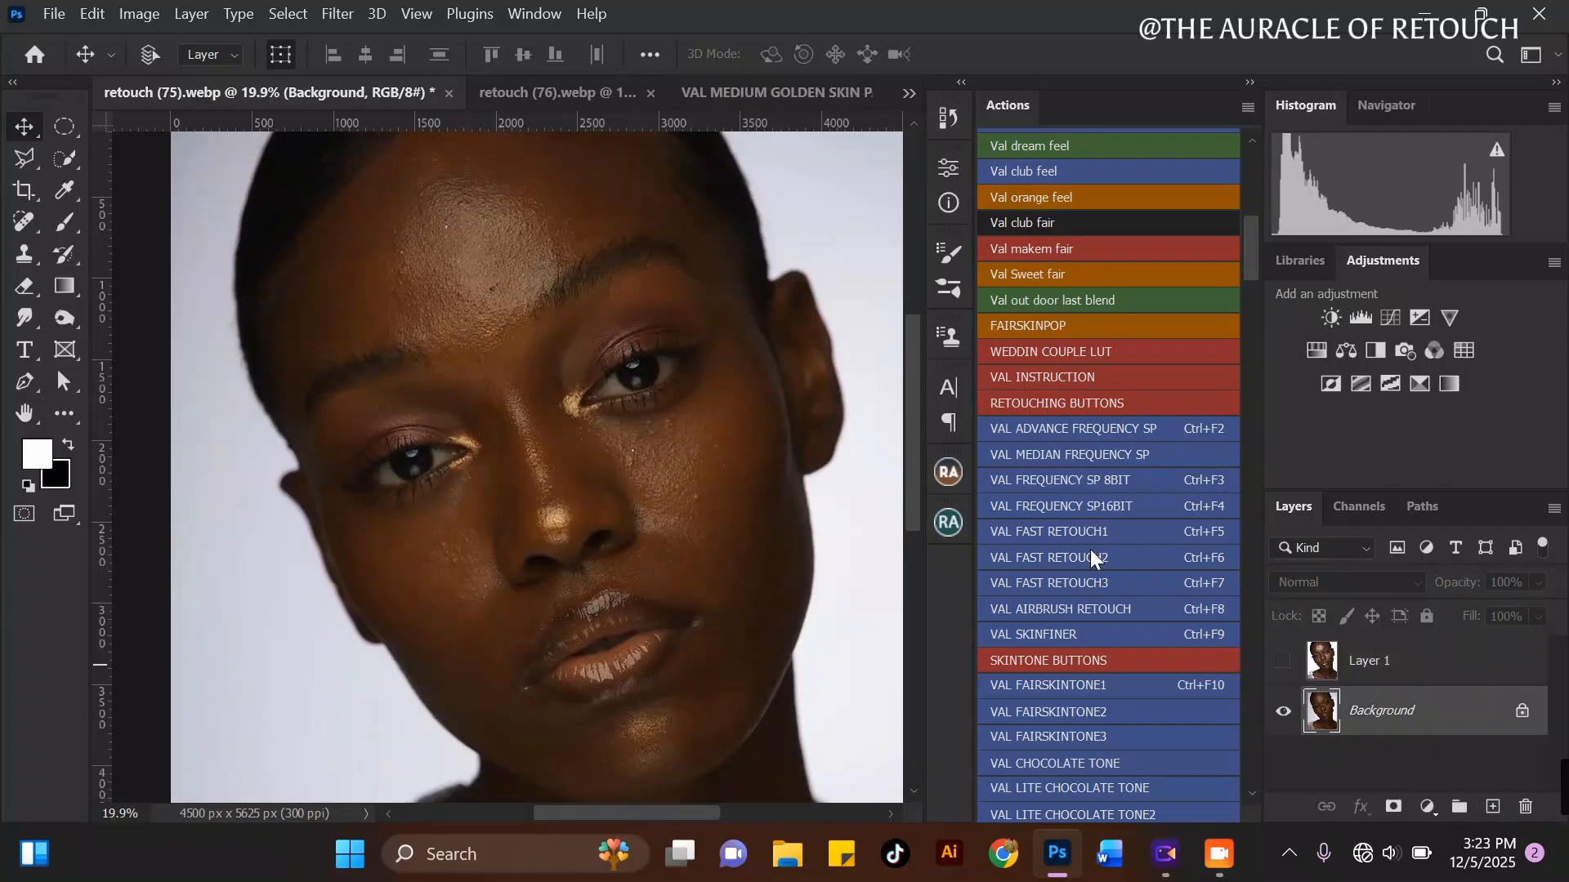
{"action": "left_click", "coordinate": [1282, 662]}
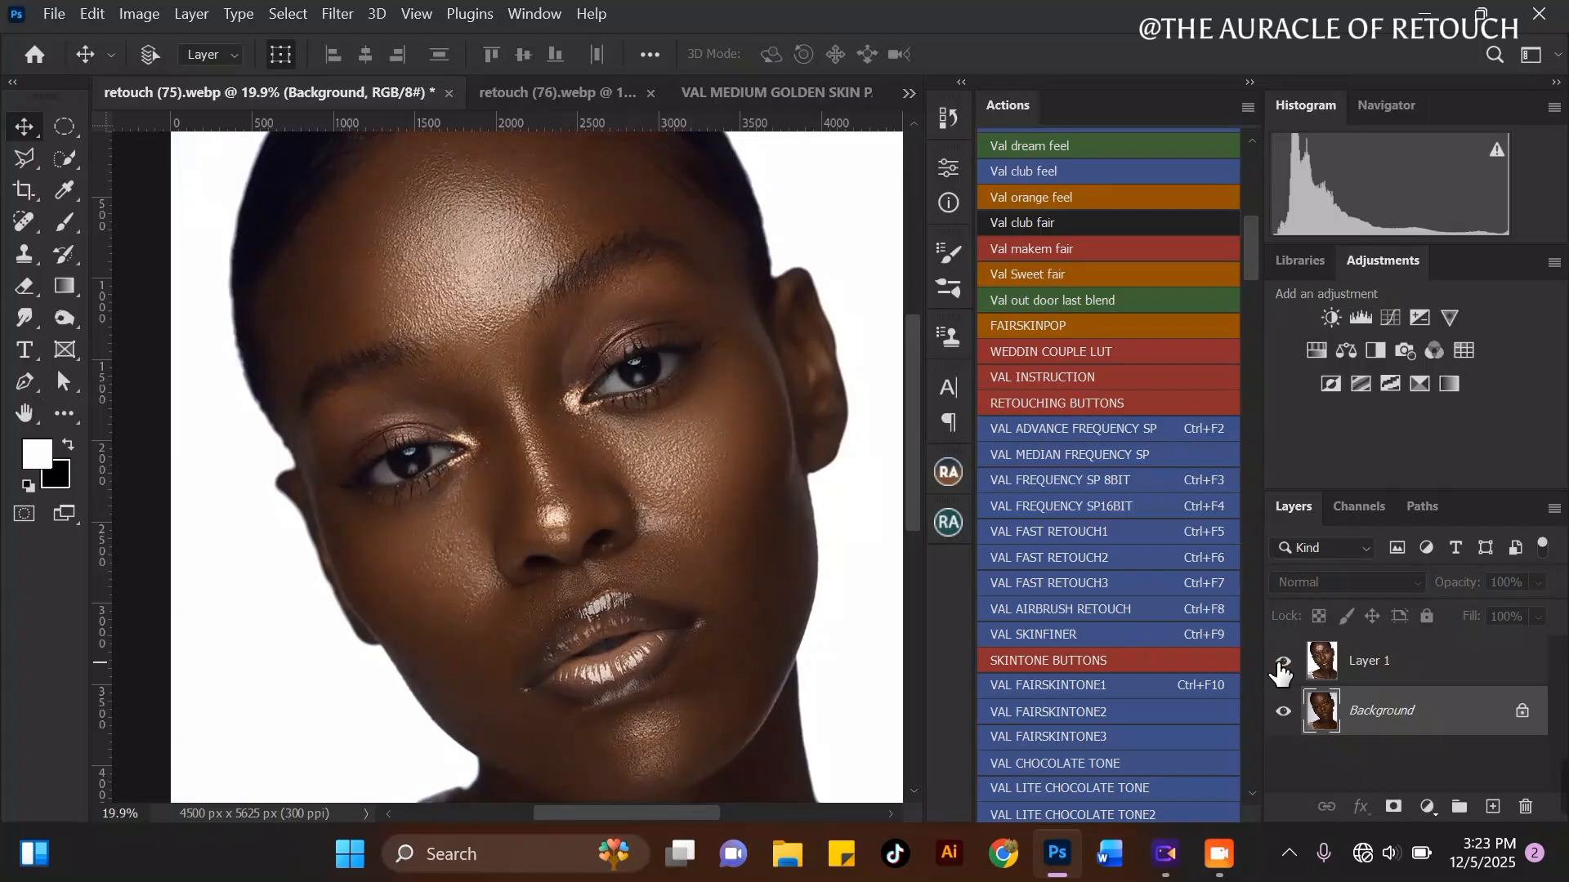
{"action": "left_click", "coordinate": [1283, 662]}
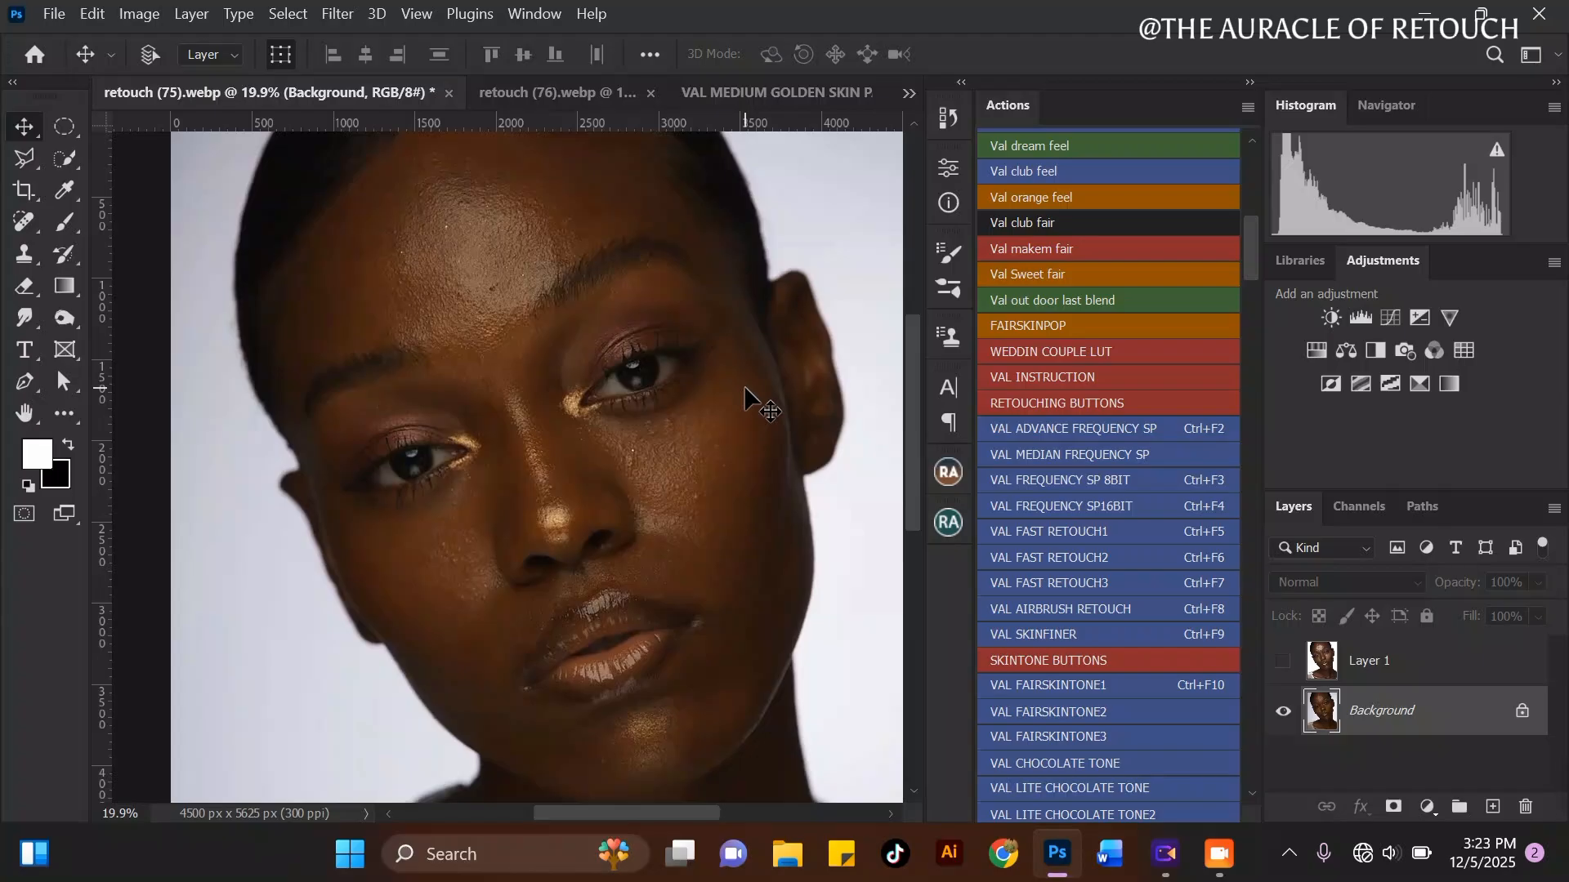
Step: Add a Curves adjustment layer above the Background and brighten the RGB midtones from input 117 to output 156
{"action": "left_click", "coordinate": [1425, 808]}
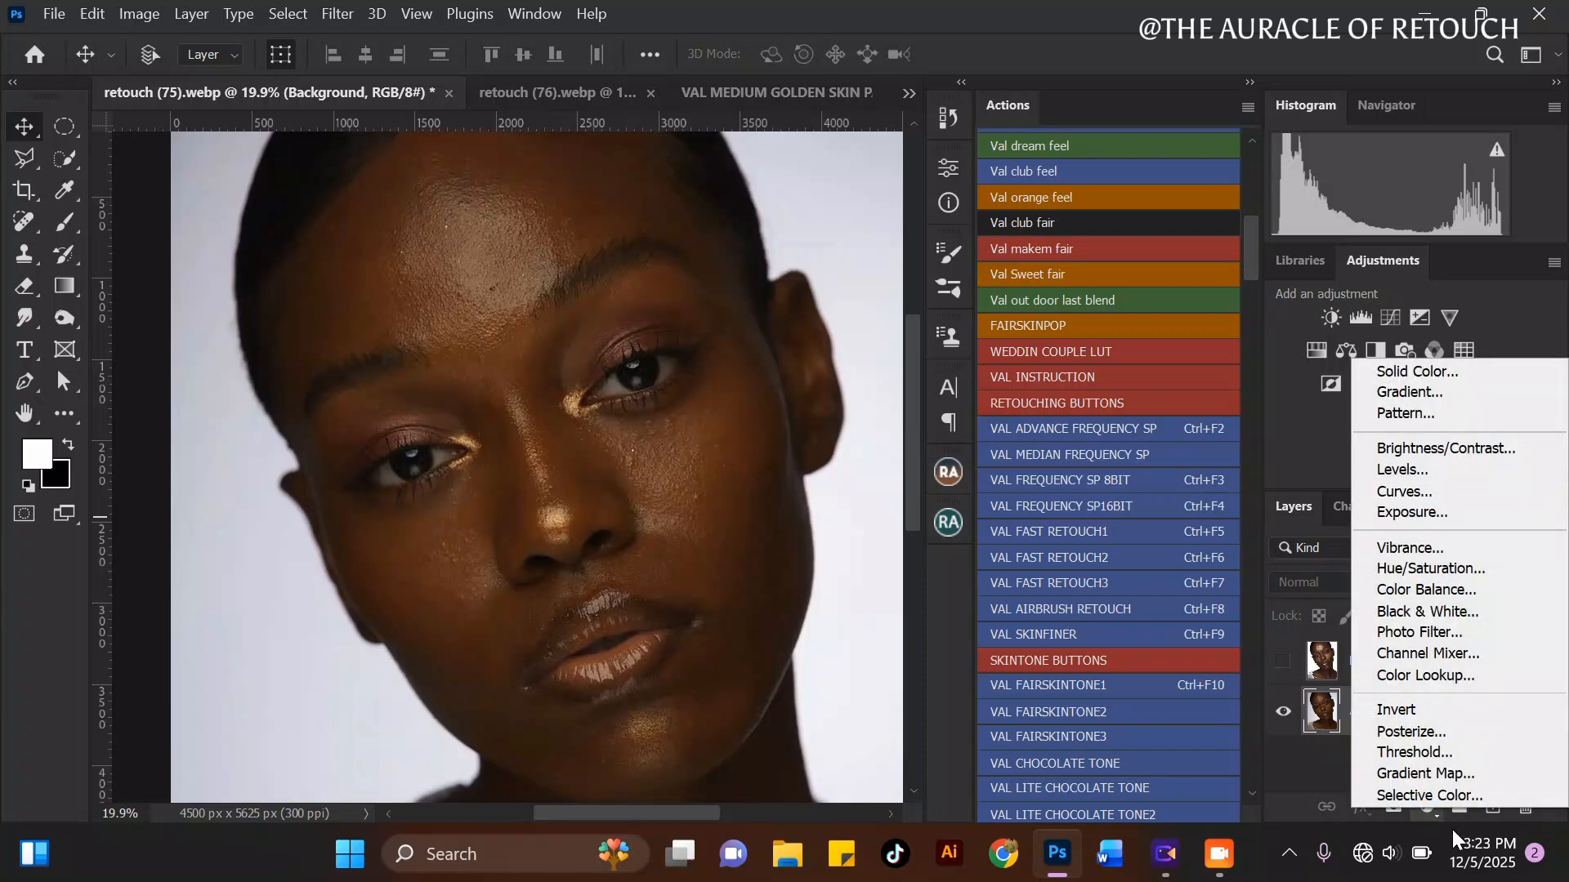
{"action": "left_click", "coordinate": [1427, 813]}
{"action": "left_click", "coordinate": [1425, 811]}
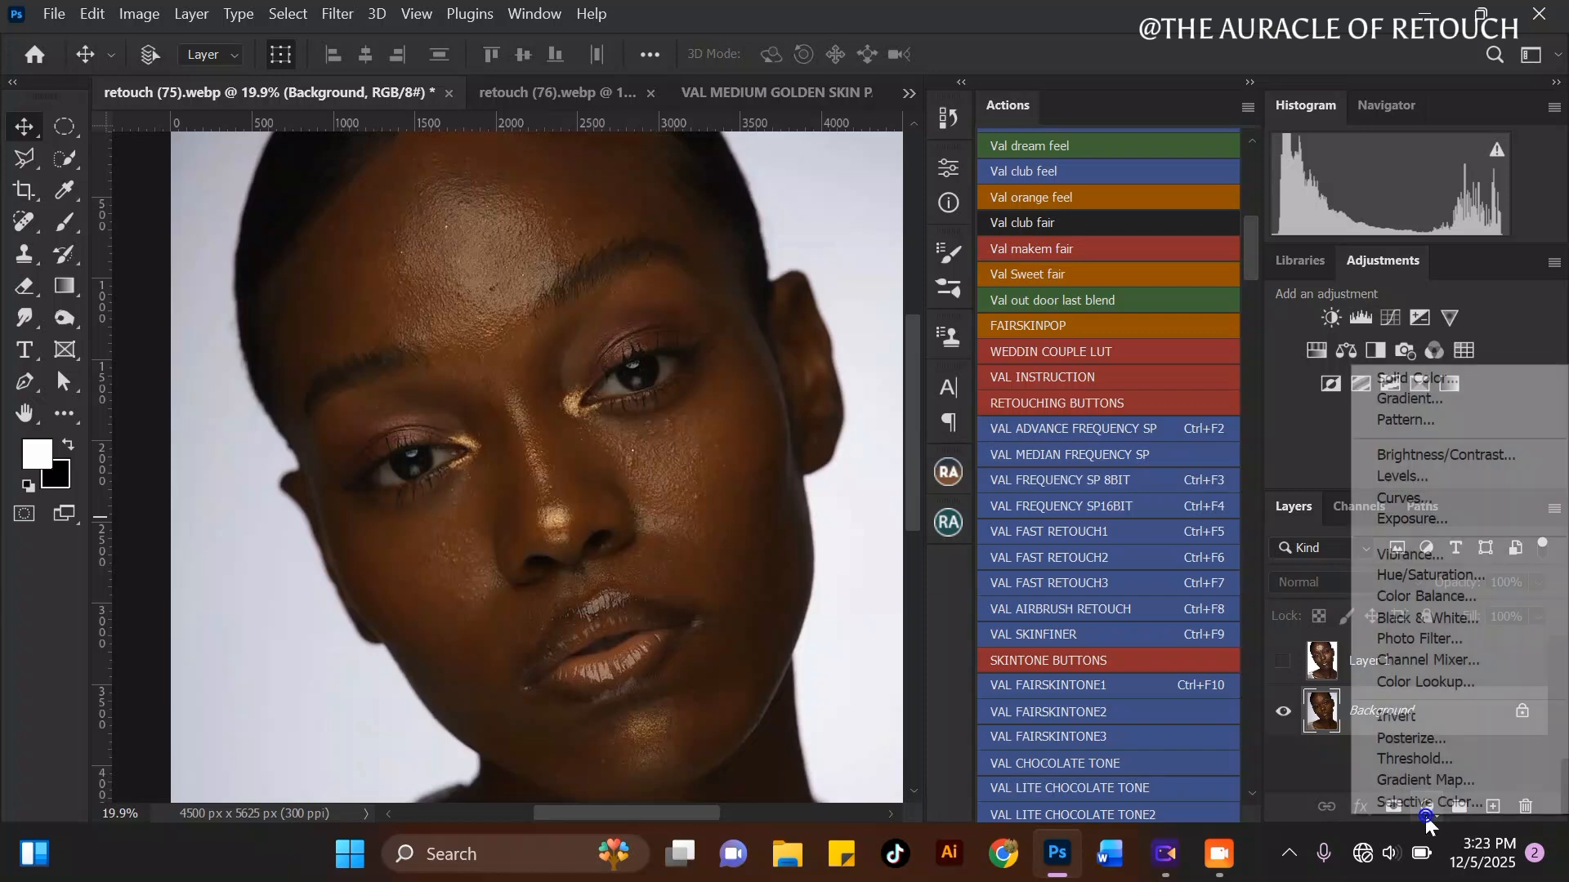
{"action": "left_click", "coordinate": [1426, 497]}
{"action": "left_click_drag", "start_coordinate": [799, 380], "coordinate": [789, 366]}
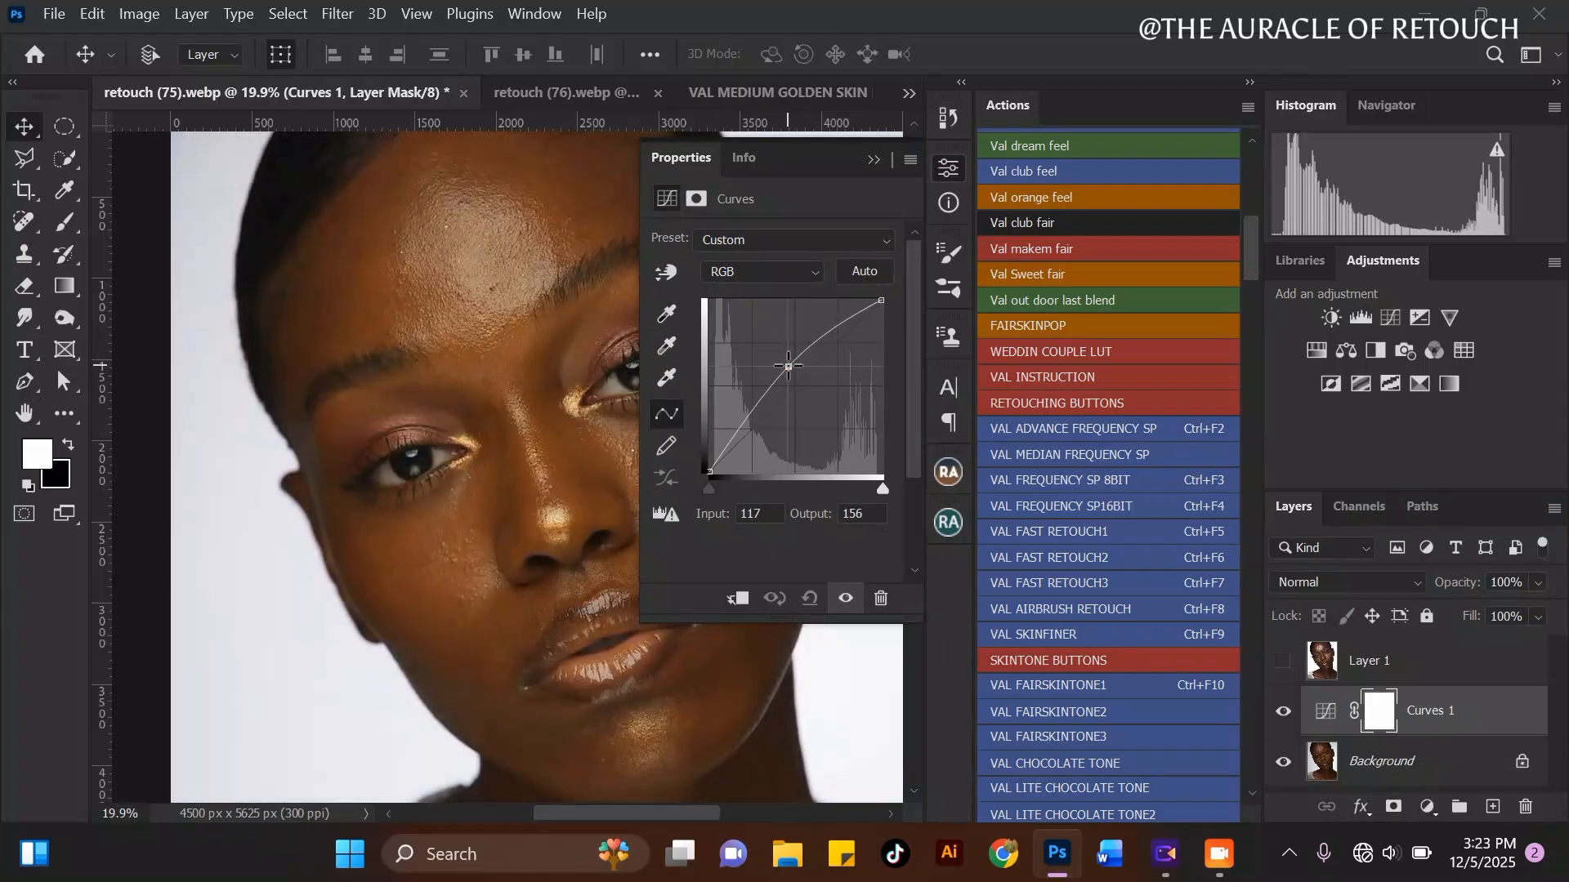
{"action": "left_click", "coordinate": [873, 160]}
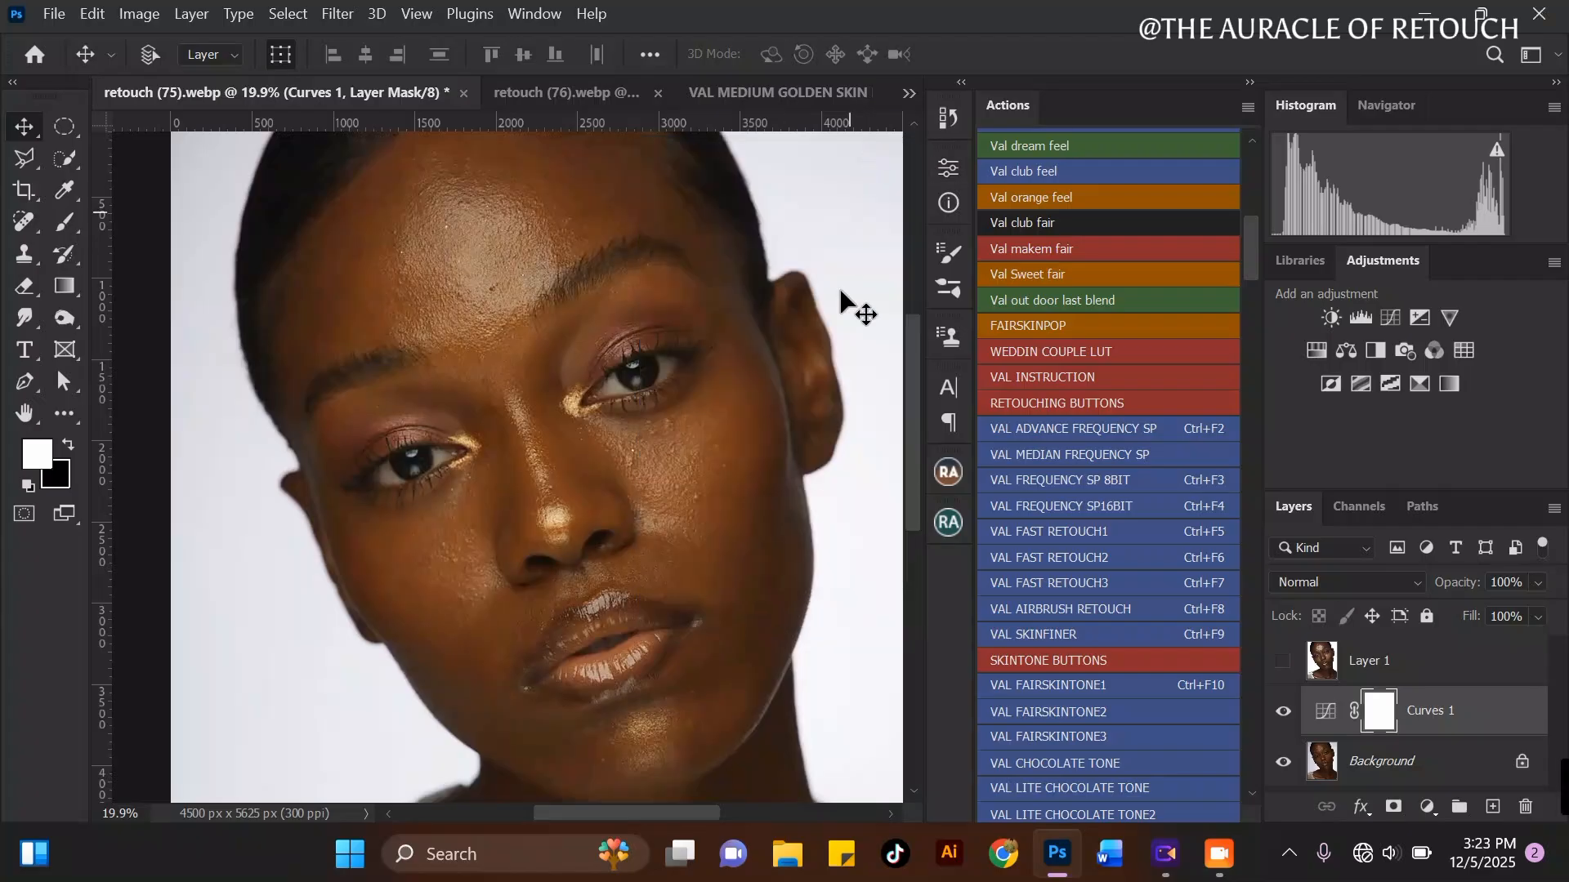
Step: Compare the portrait with and without the Curves 1 adjustment, and inspect the adjustment layer types and its opacity control
{"action": "left_click", "coordinate": [1284, 712]}
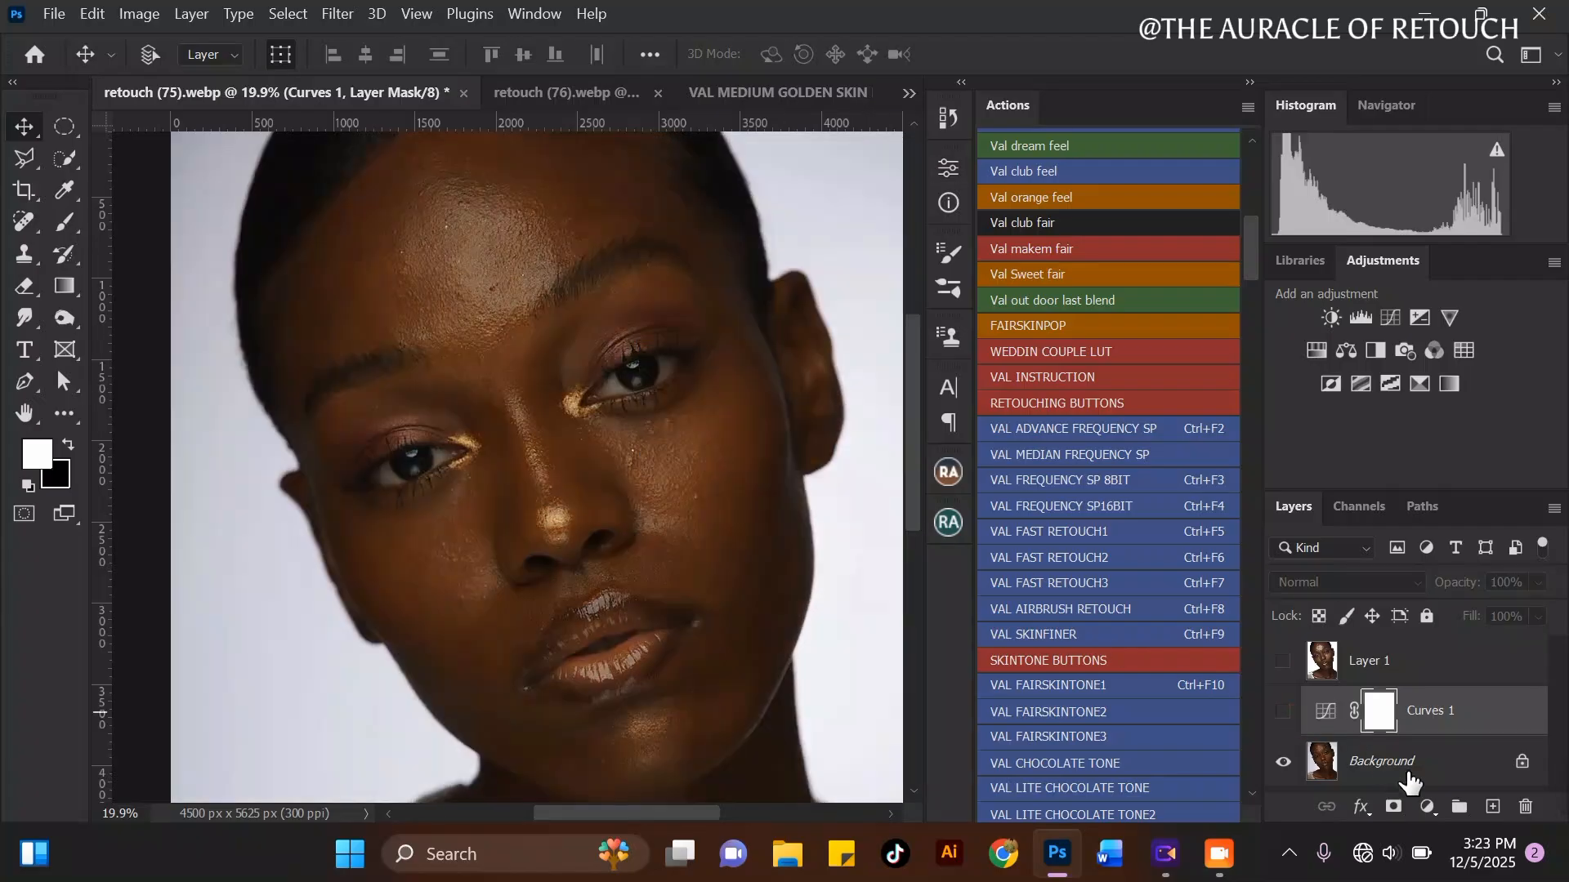
{"action": "left_click", "coordinate": [1283, 711]}
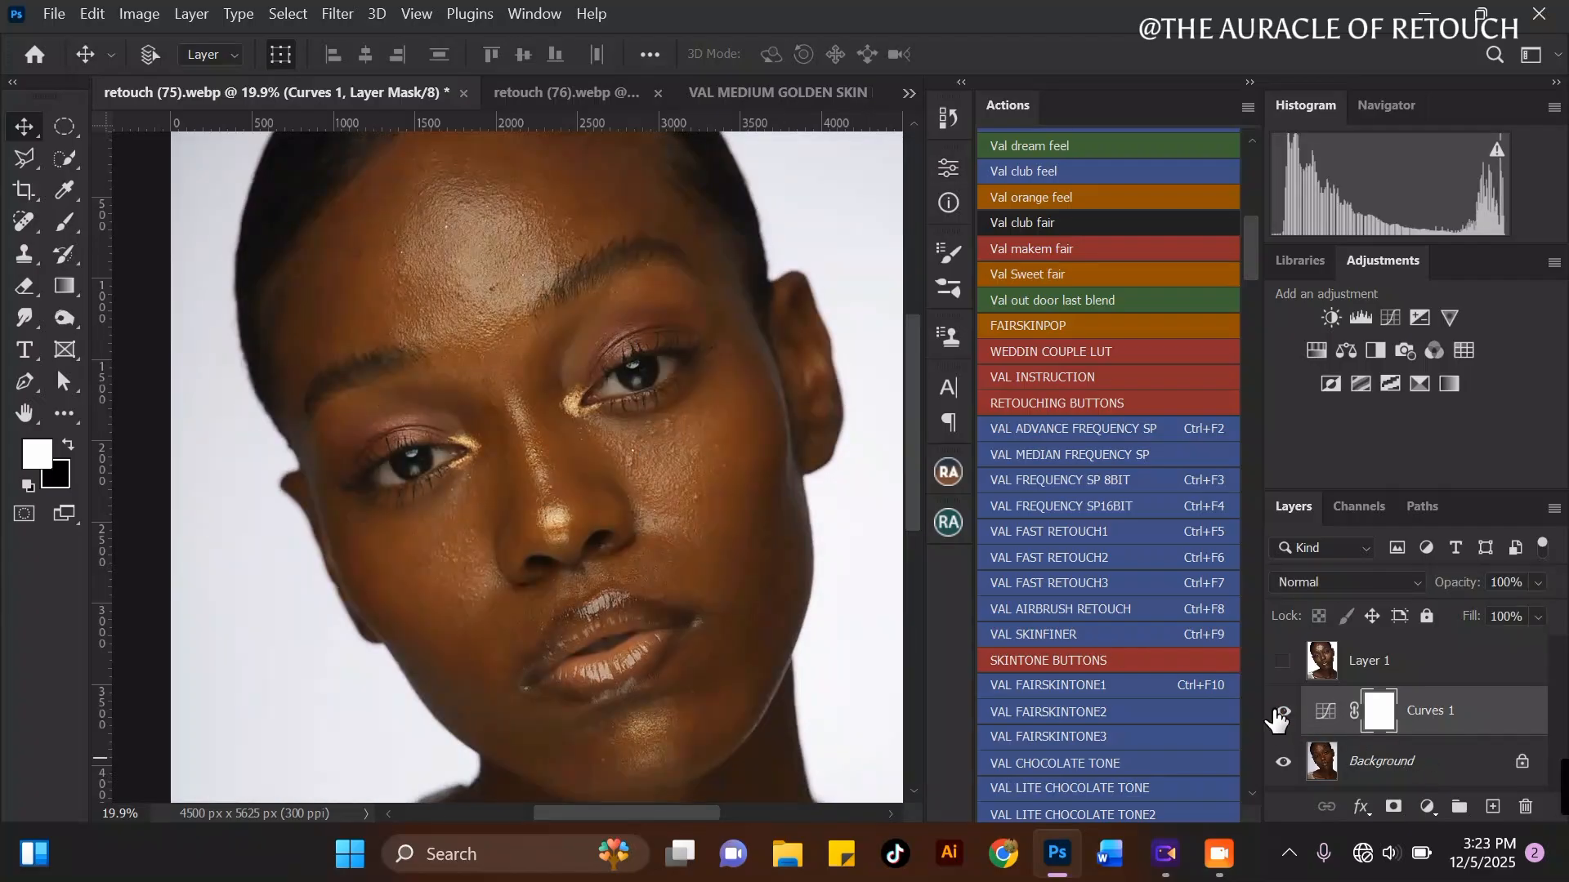
{"action": "left_click", "coordinate": [1428, 808]}
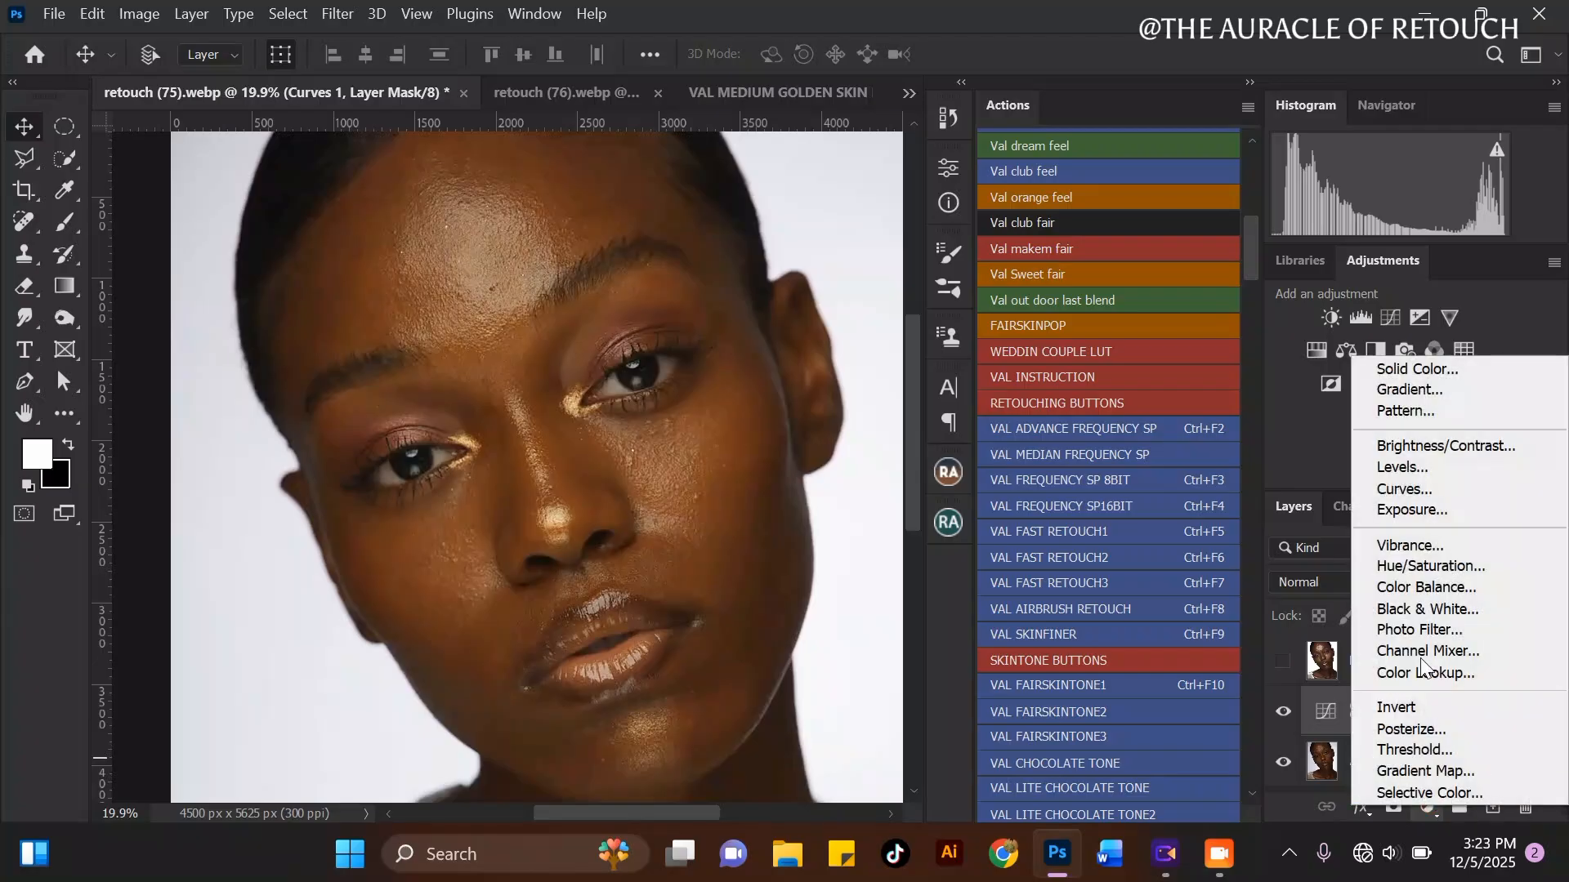
{"action": "left_click", "coordinate": [1296, 693]}
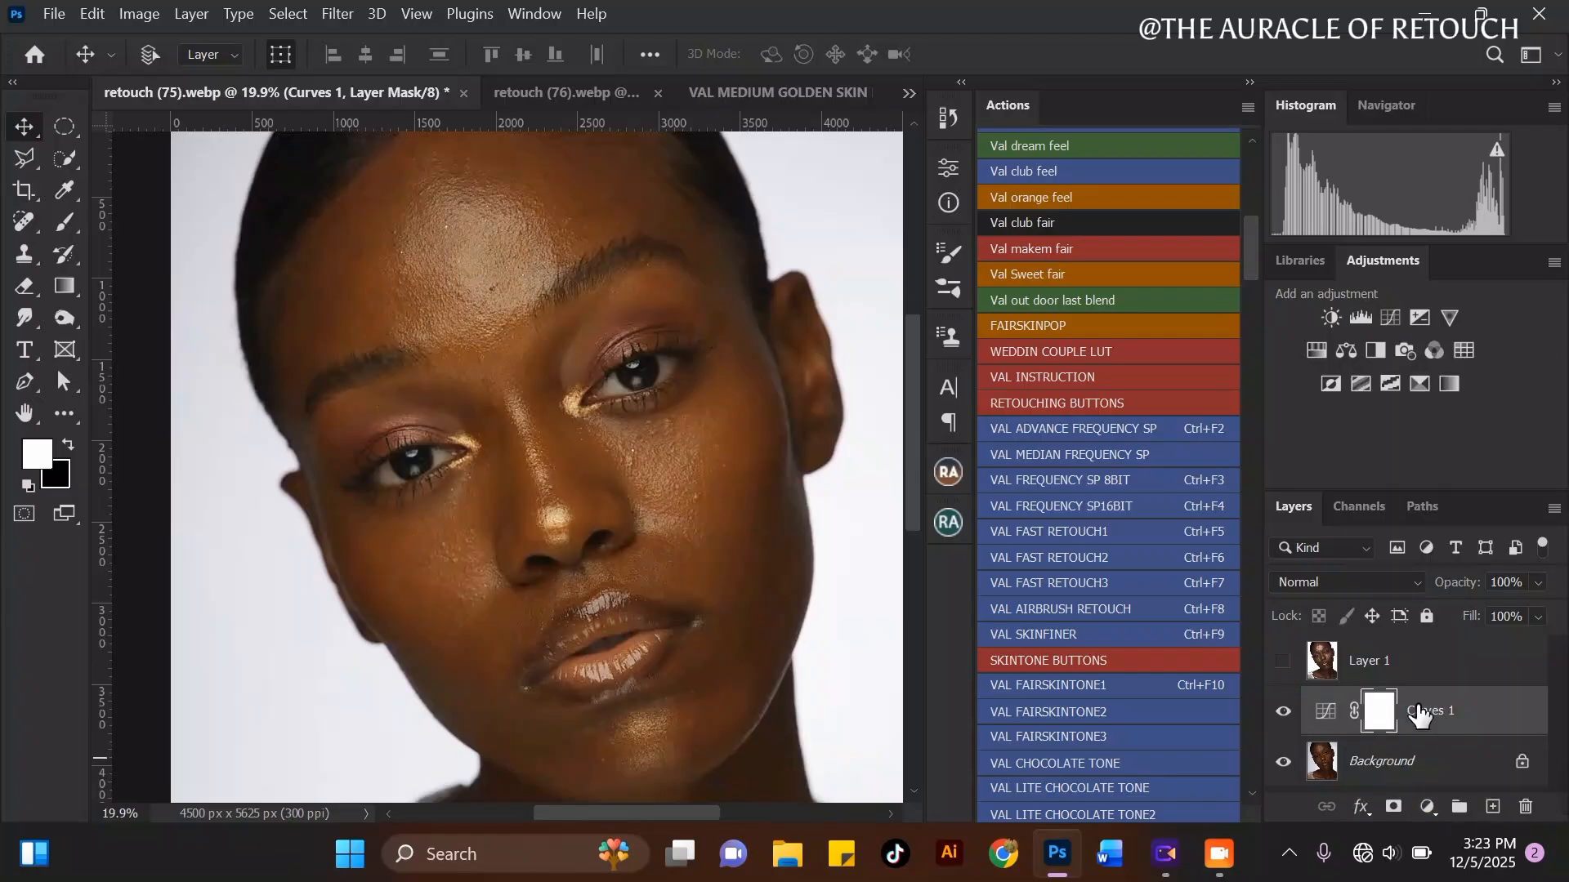
{"action": "left_click", "coordinate": [1538, 583]}
{"action": "left_click_drag", "start_coordinate": [1549, 609], "coordinate": [1551, 610]}
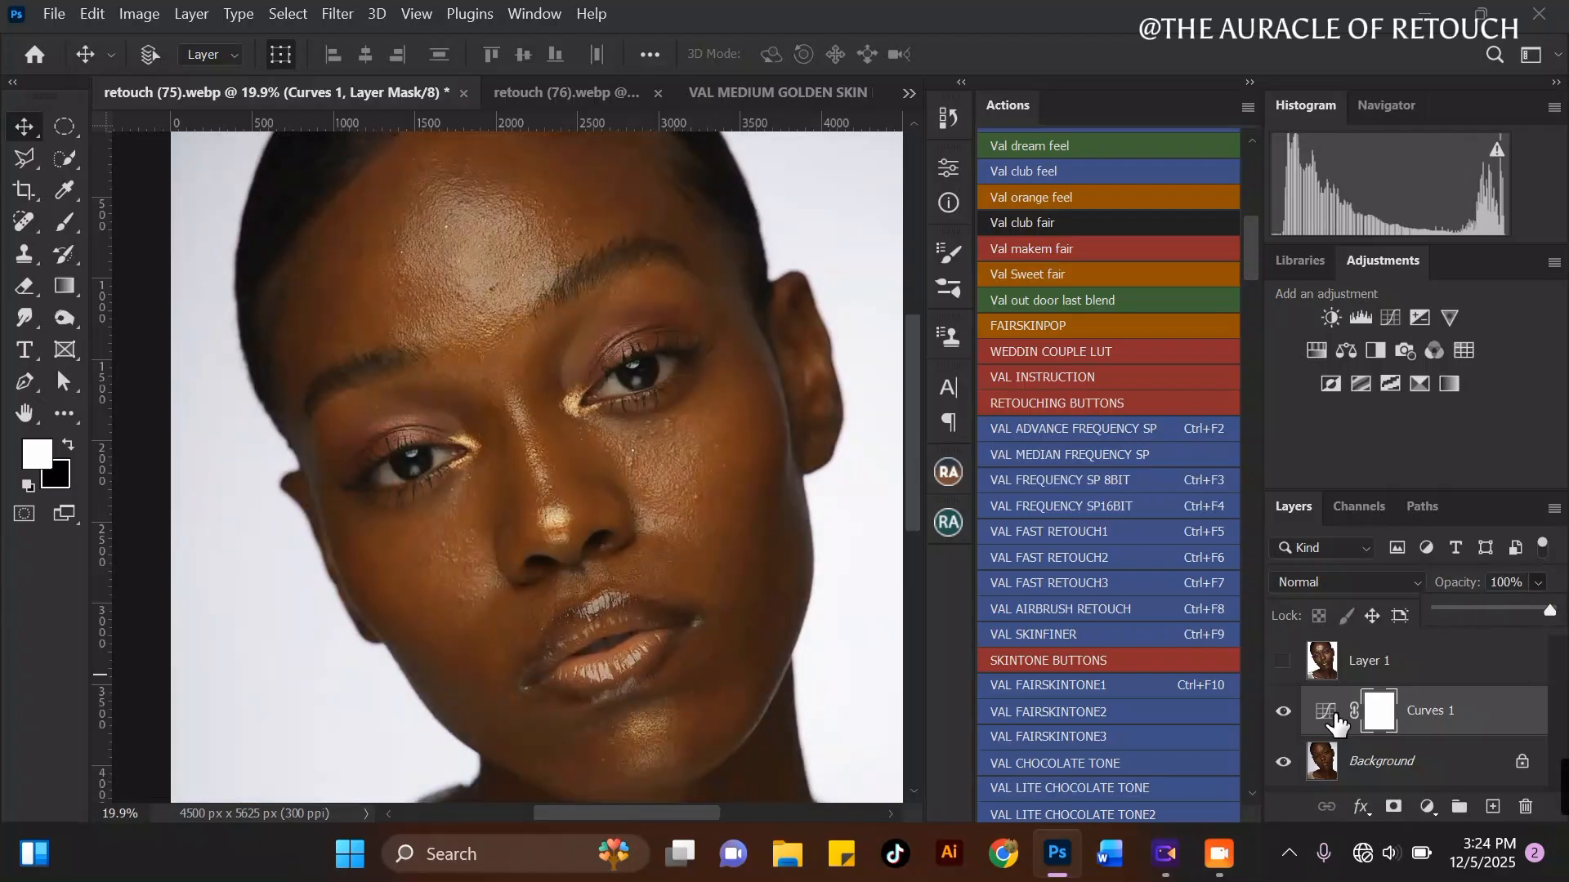
Step: Try brightening the Background layer directly with Curves at input 96 and output 147, with the Curves 1 layer hidden
{"action": "left_click", "coordinate": [1283, 711]}
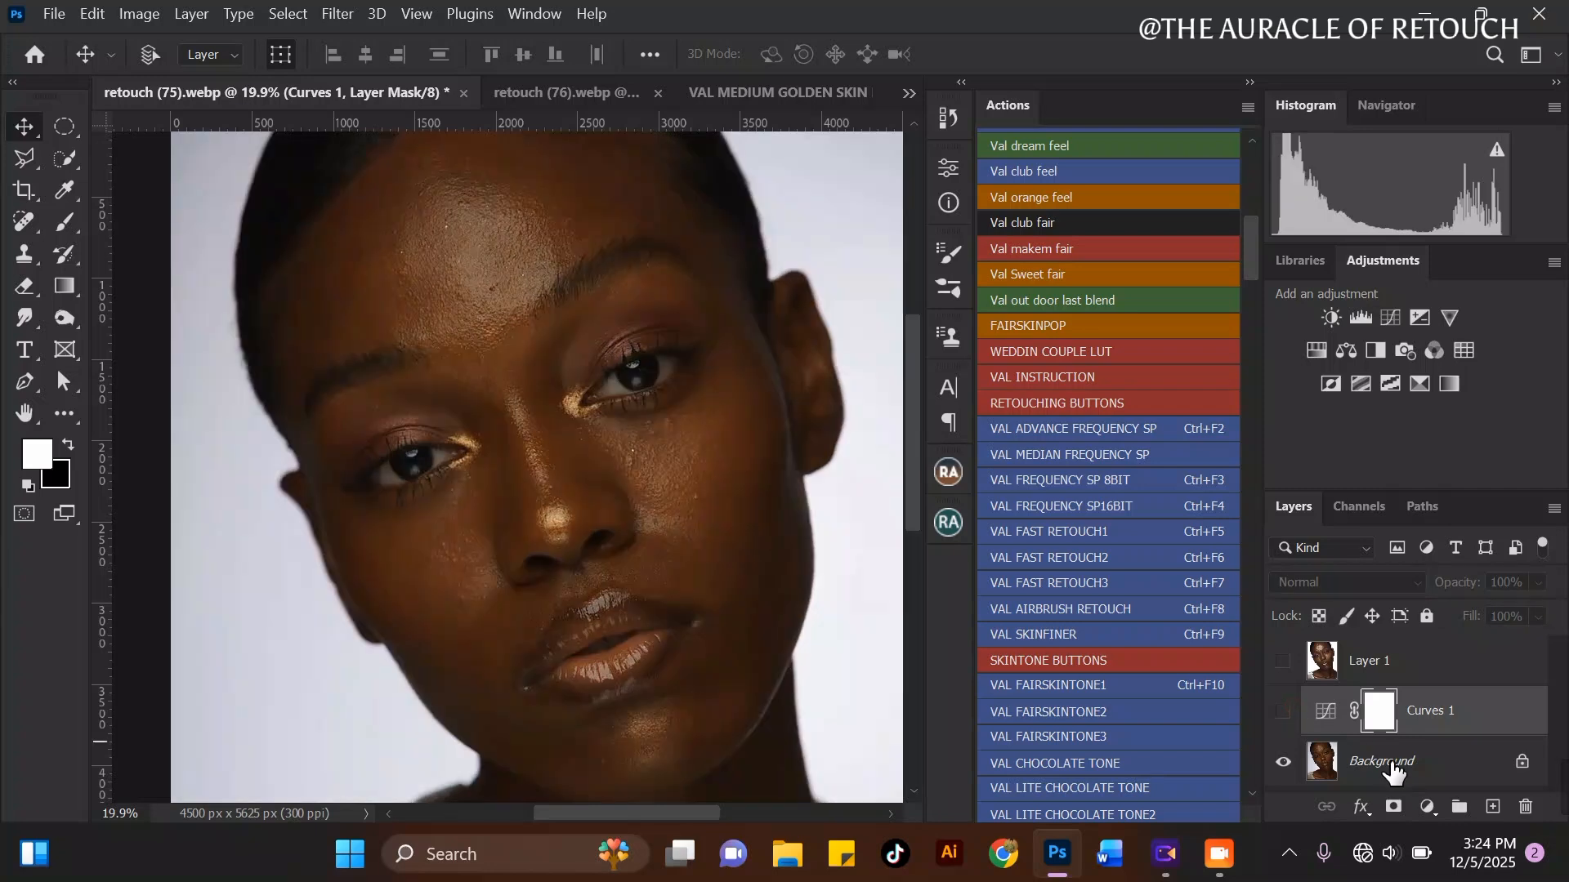
{"action": "left_click", "coordinate": [1387, 766]}
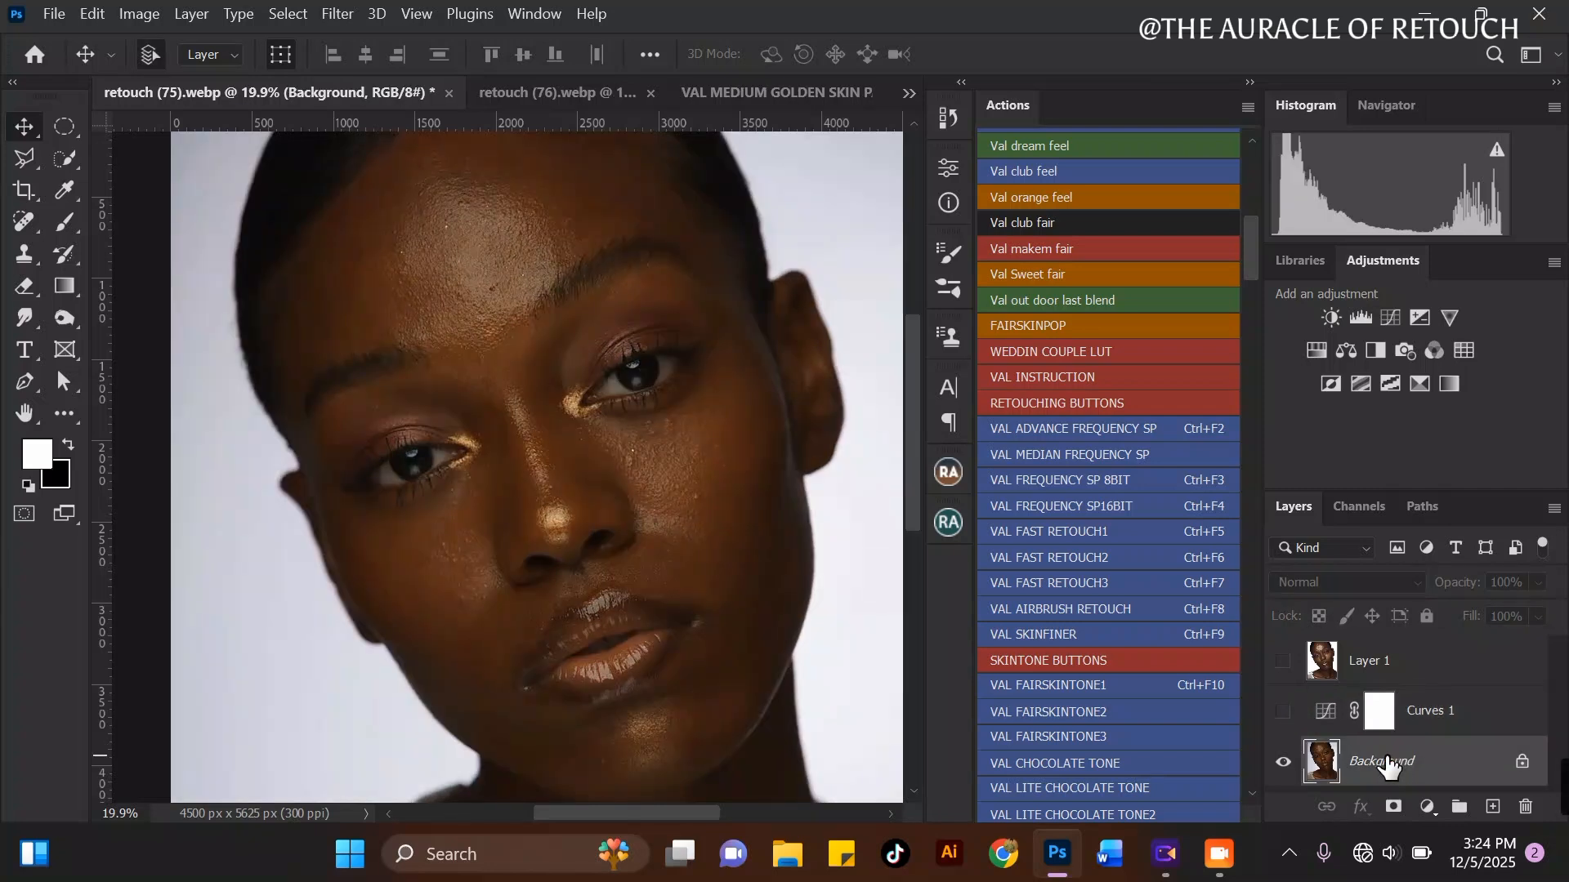
{"action": "key", "text": "ctrl+m"}
{"action": "left_click_drag", "start_coordinate": [776, 72], "coordinate": [1205, 79]}
{"action": "left_click_drag", "start_coordinate": [1063, 346], "coordinate": [1034, 321]}
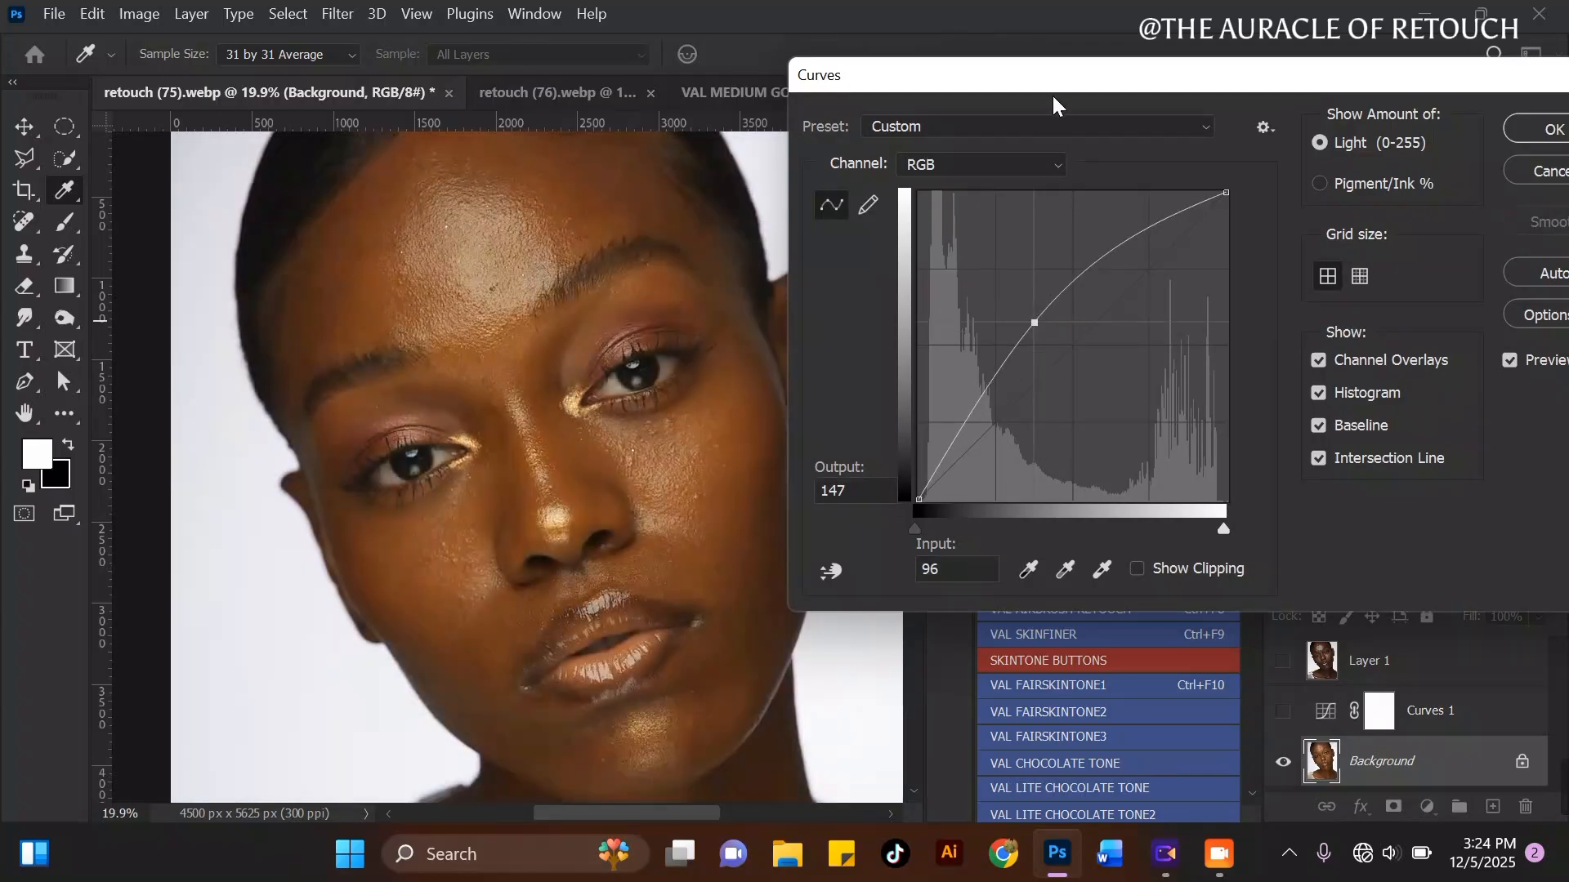
{"action": "left_click_drag", "start_coordinate": [1057, 84], "coordinate": [765, 141]}
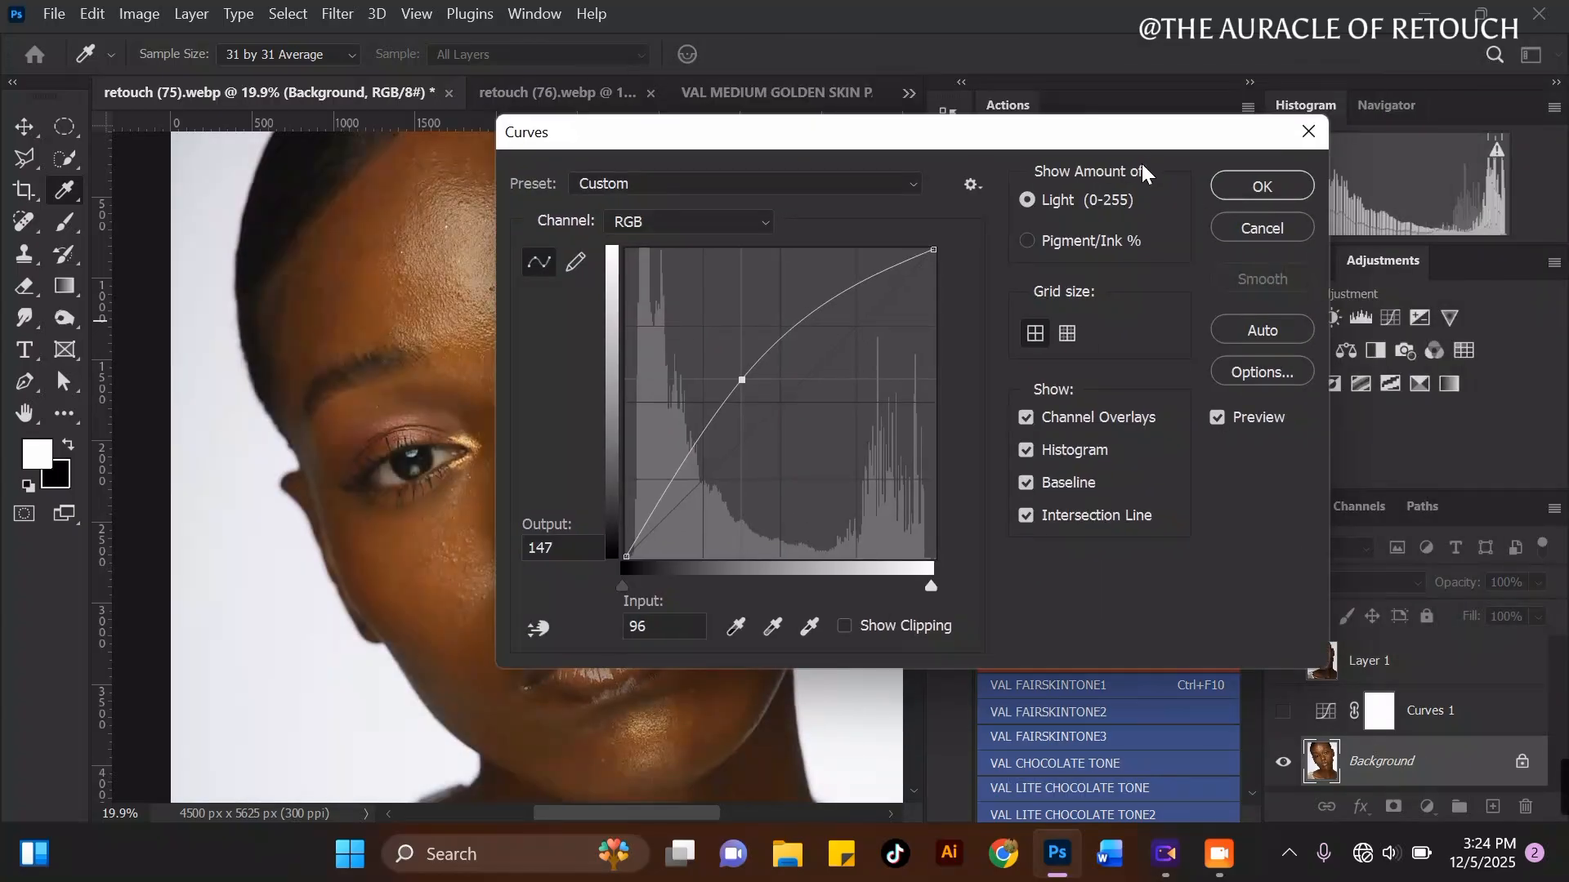
{"action": "left_click_drag", "start_coordinate": [1062, 132], "coordinate": [1286, 113]}
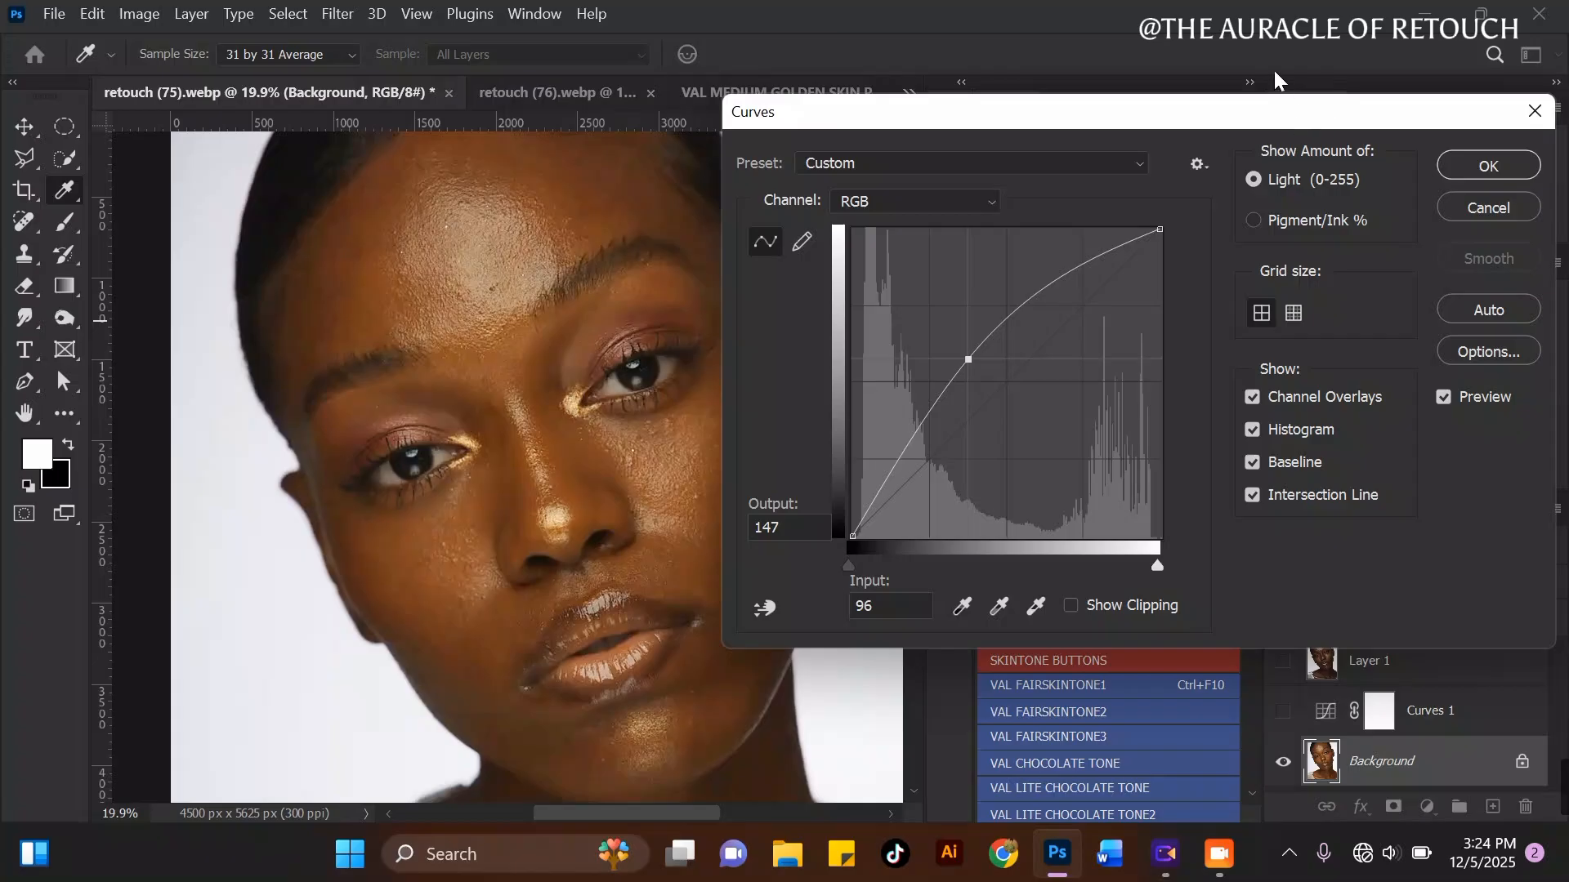
{"action": "left_click_drag", "start_coordinate": [1172, 111], "coordinate": [756, 194]}
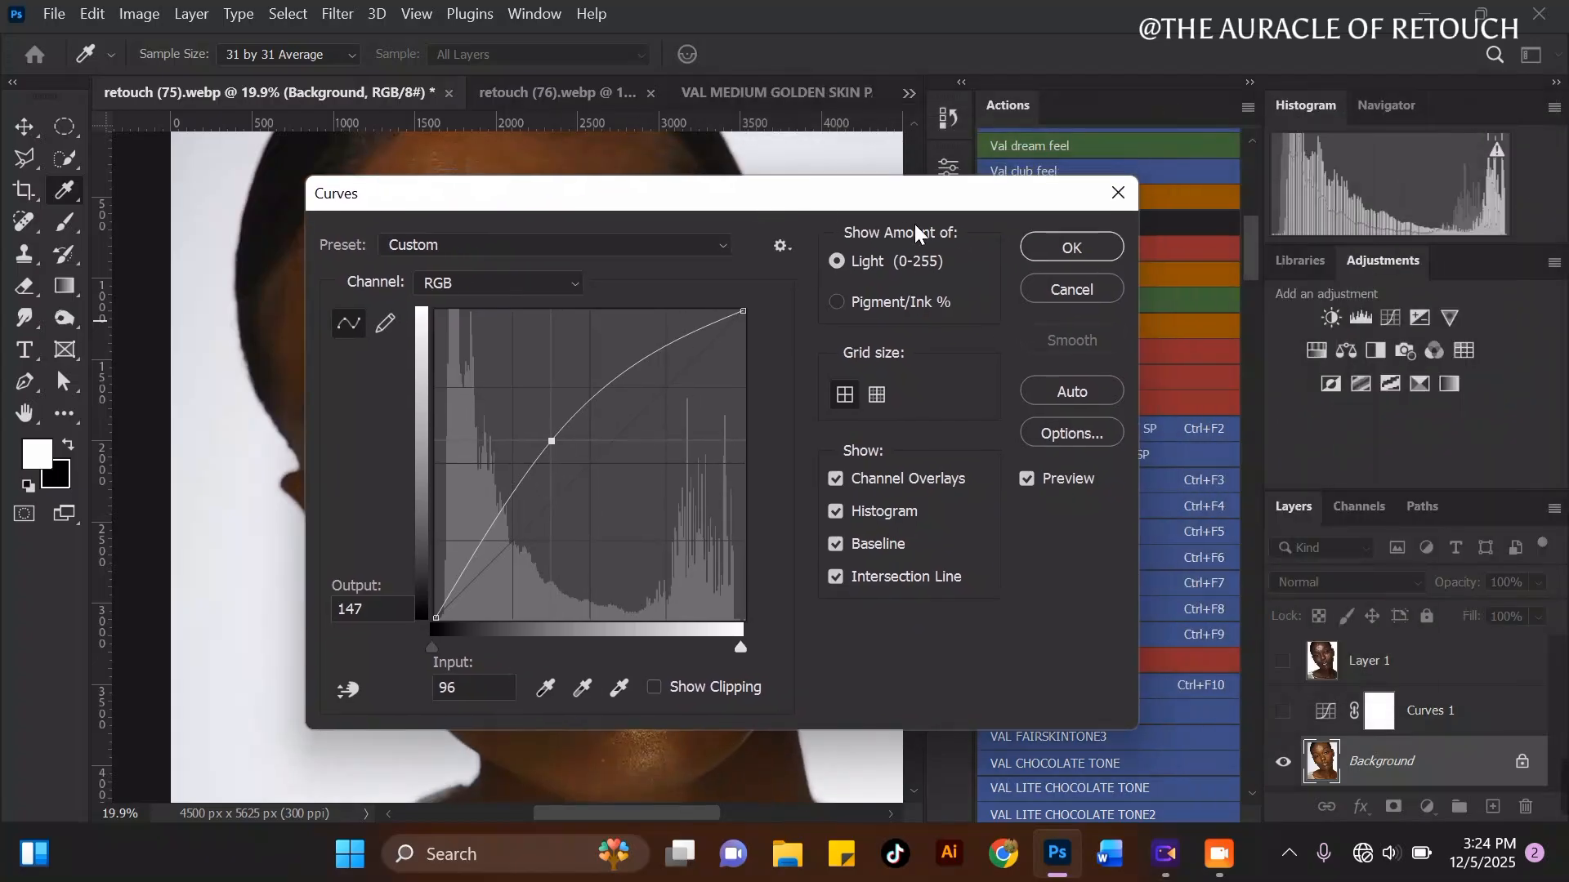
{"action": "left_click", "coordinate": [1035, 289]}
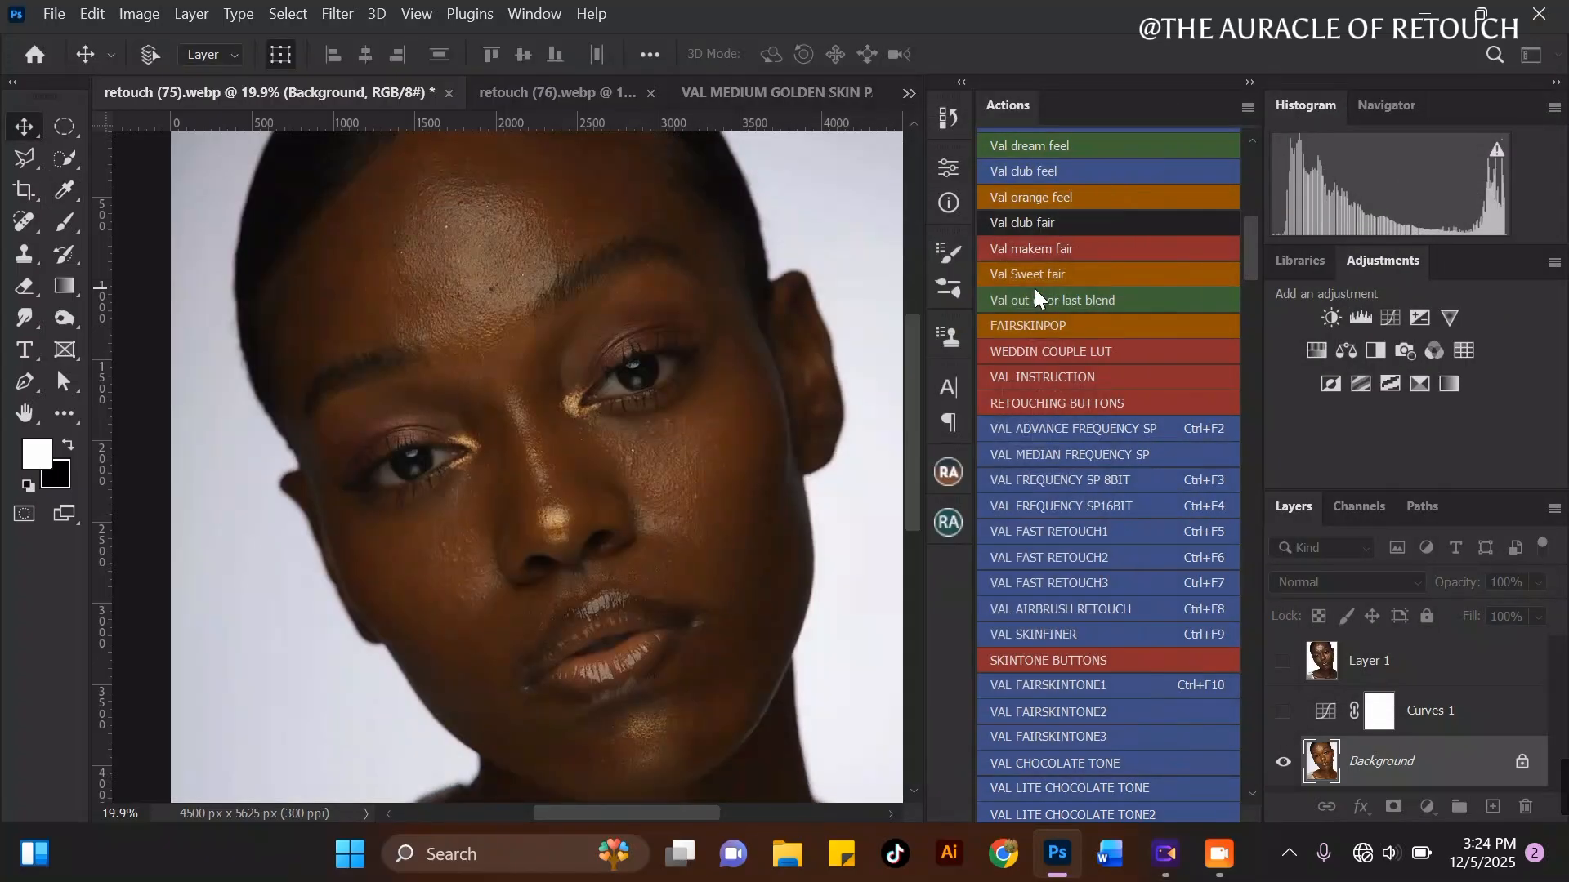
Step: Make the Curves 1 adjustment layer visible again
{"action": "left_click", "coordinate": [1426, 808]}
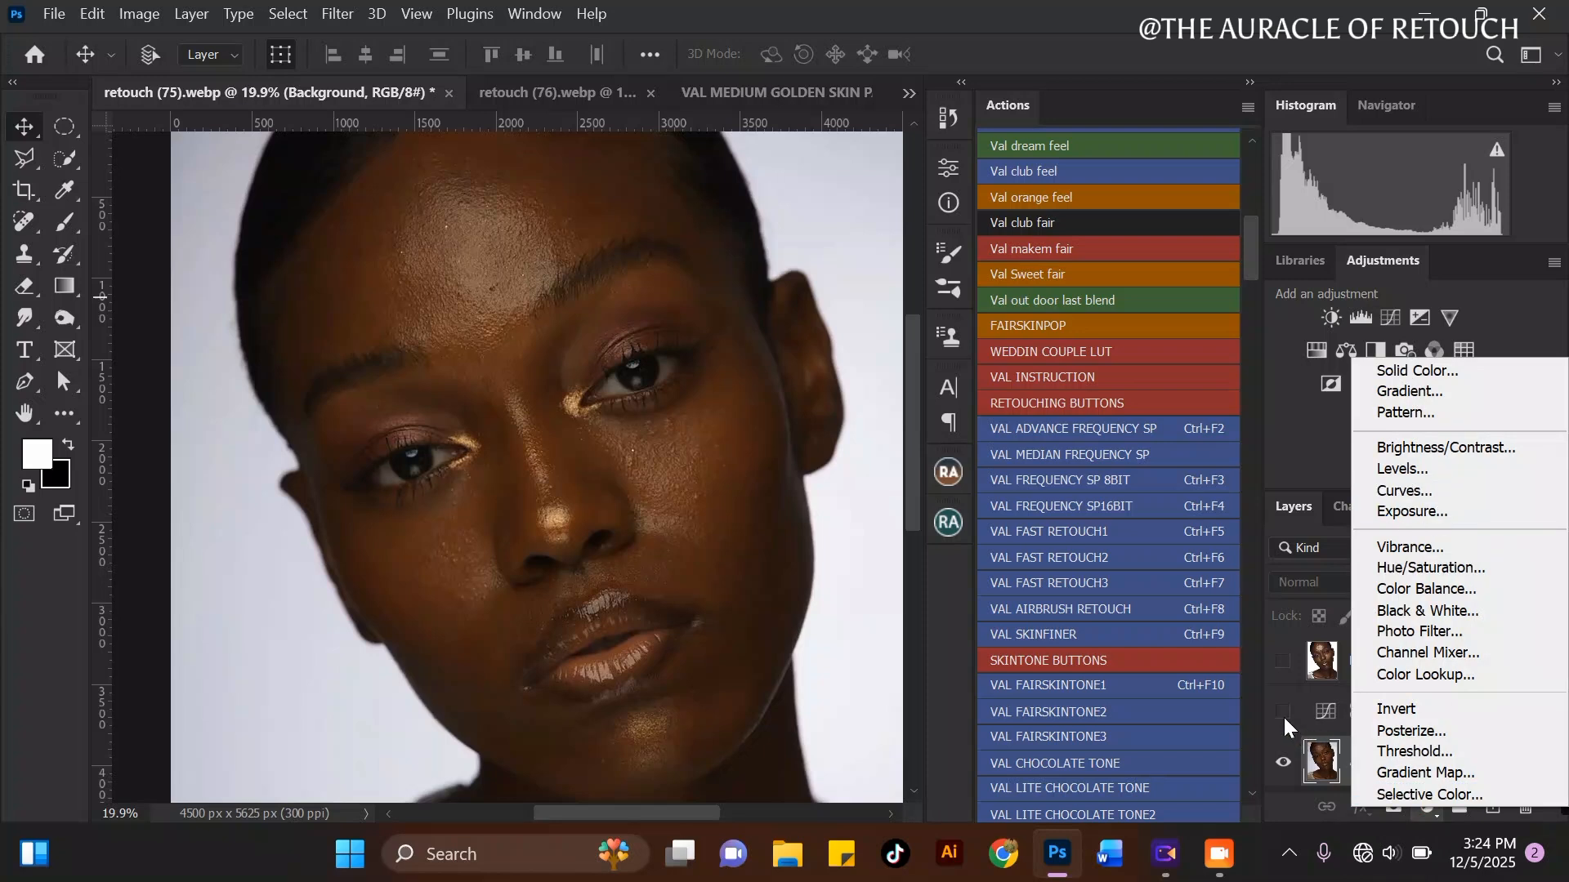
{"action": "left_click", "coordinate": [917, 658]}
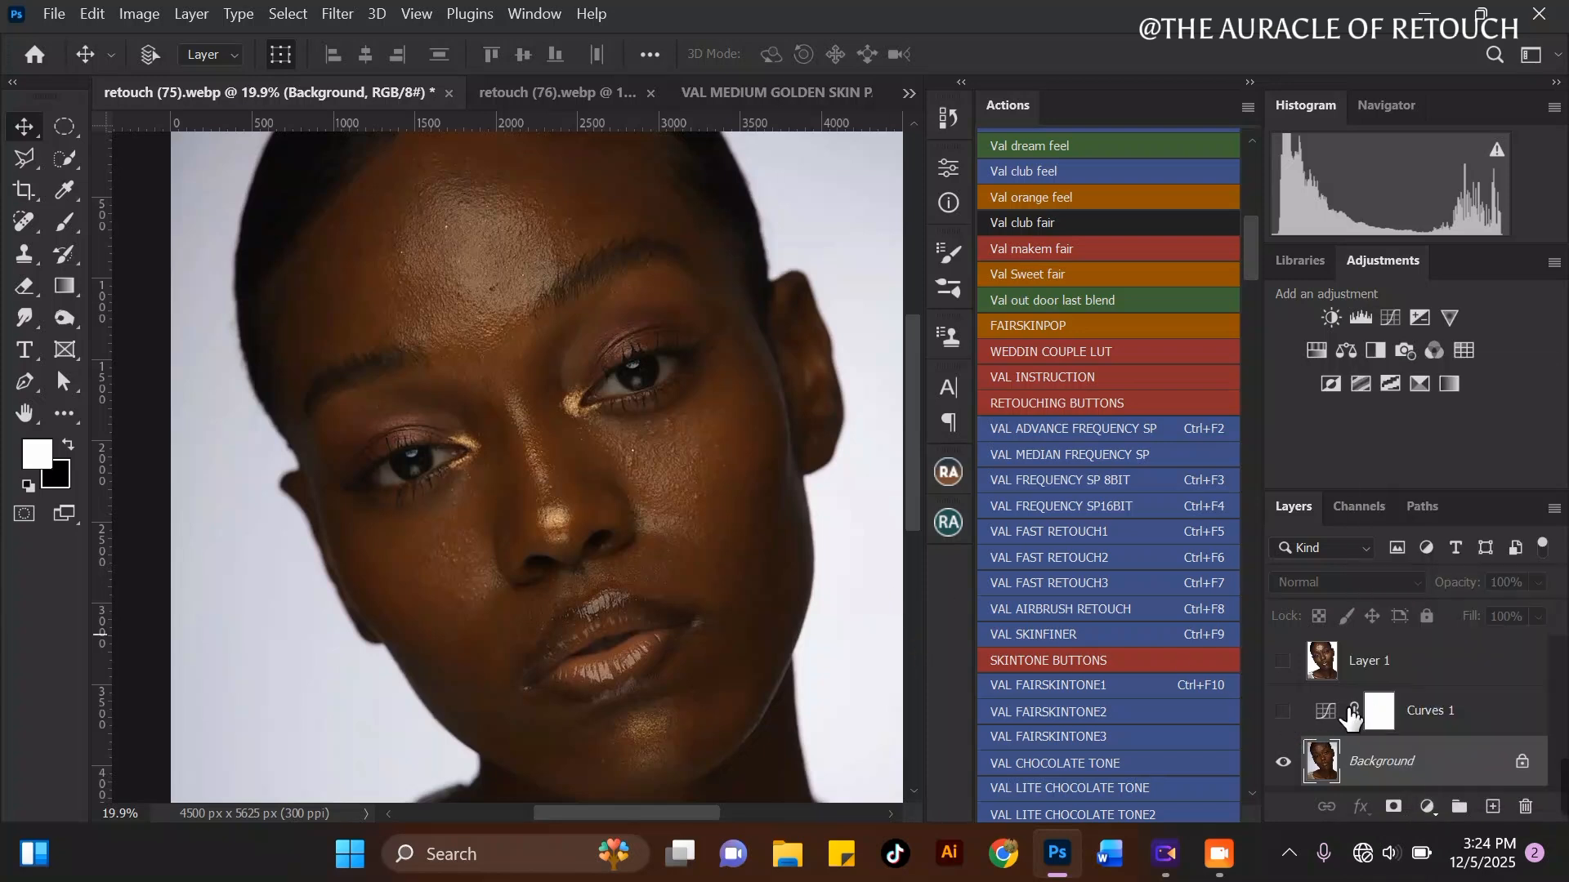
{"action": "left_click", "coordinate": [1284, 712]}
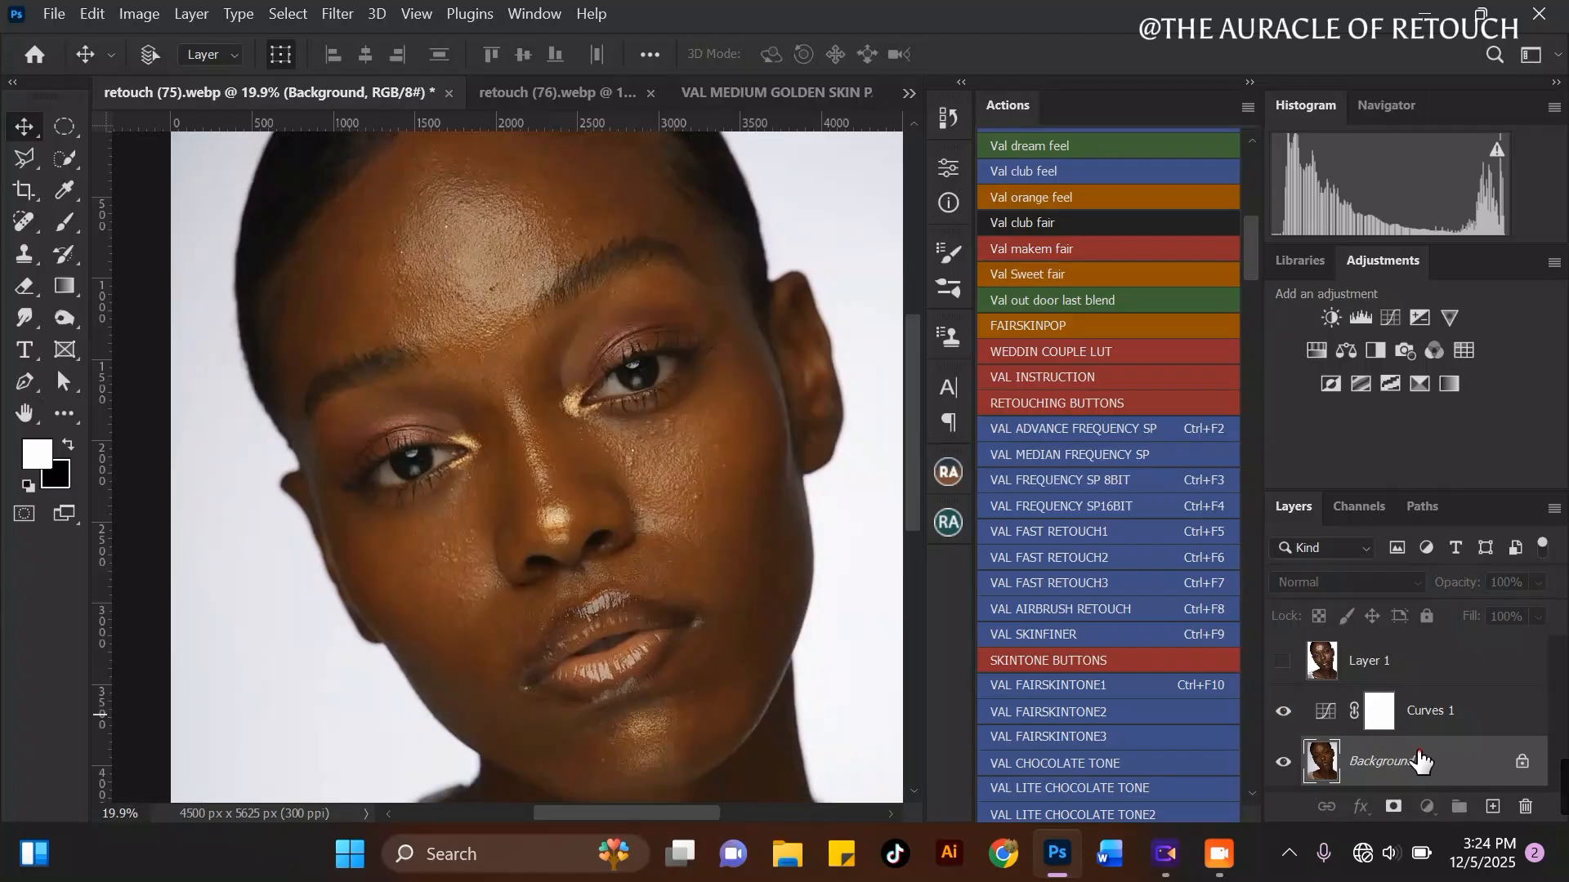
Step: Compare the whole portrait and the face with the Curves 1 adjustment on and off, leaving it on
{"action": "left_click", "coordinate": [1283, 711]}
{"action": "left_click", "coordinate": [1283, 711]}
{"action": "scroll", "coordinate": [697, 449], "scroll_direction": "down", "scroll_amount": 5}
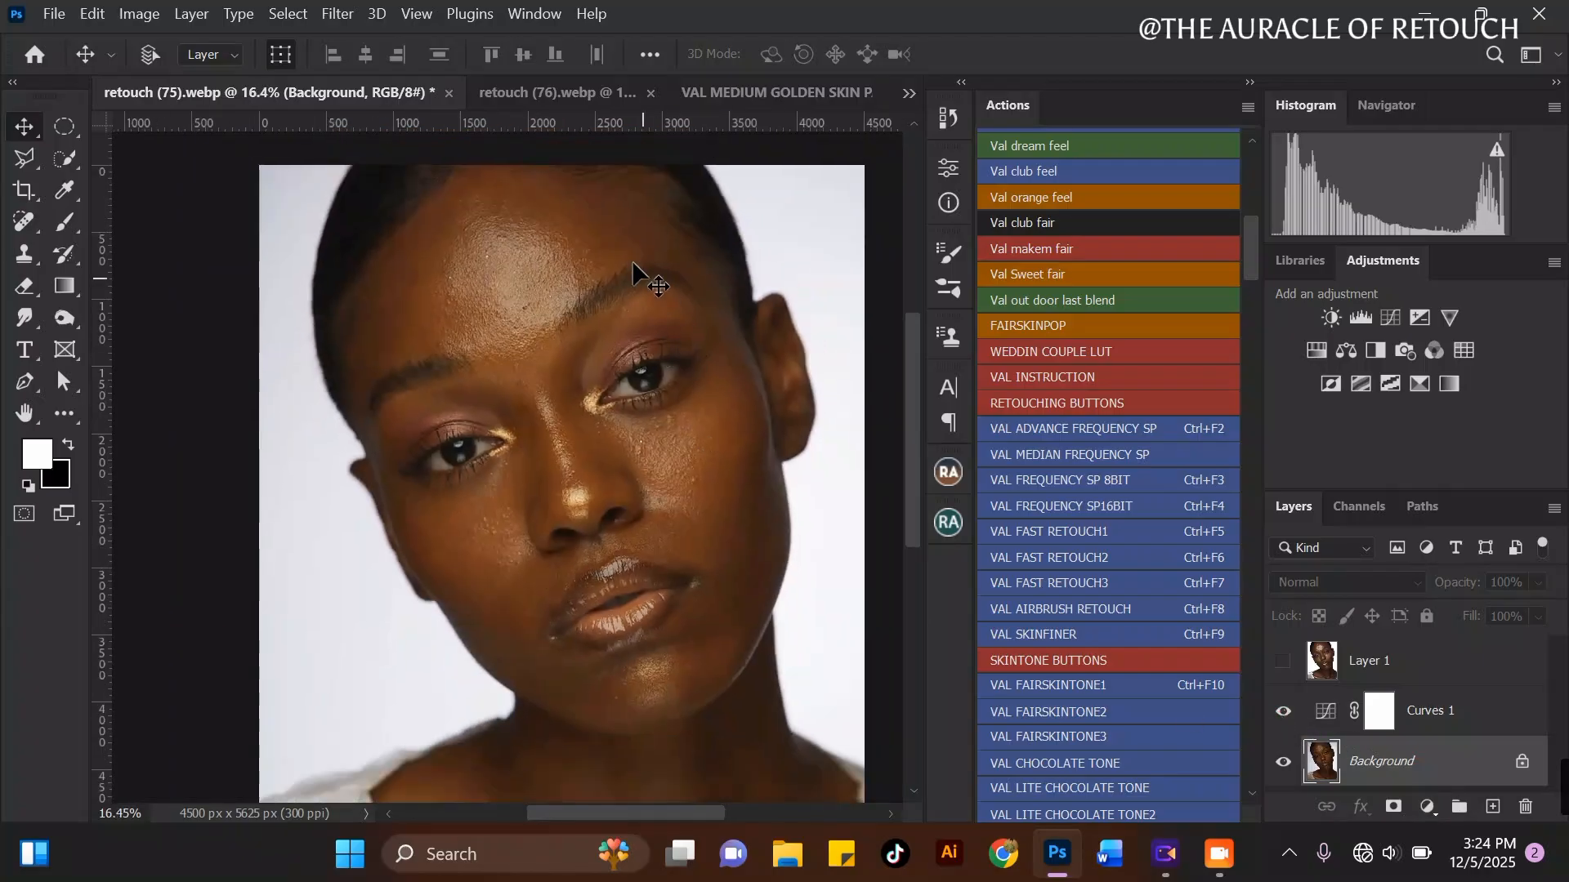
{"action": "scroll", "coordinate": [598, 466], "scroll_direction": "up", "scroll_amount": 1}
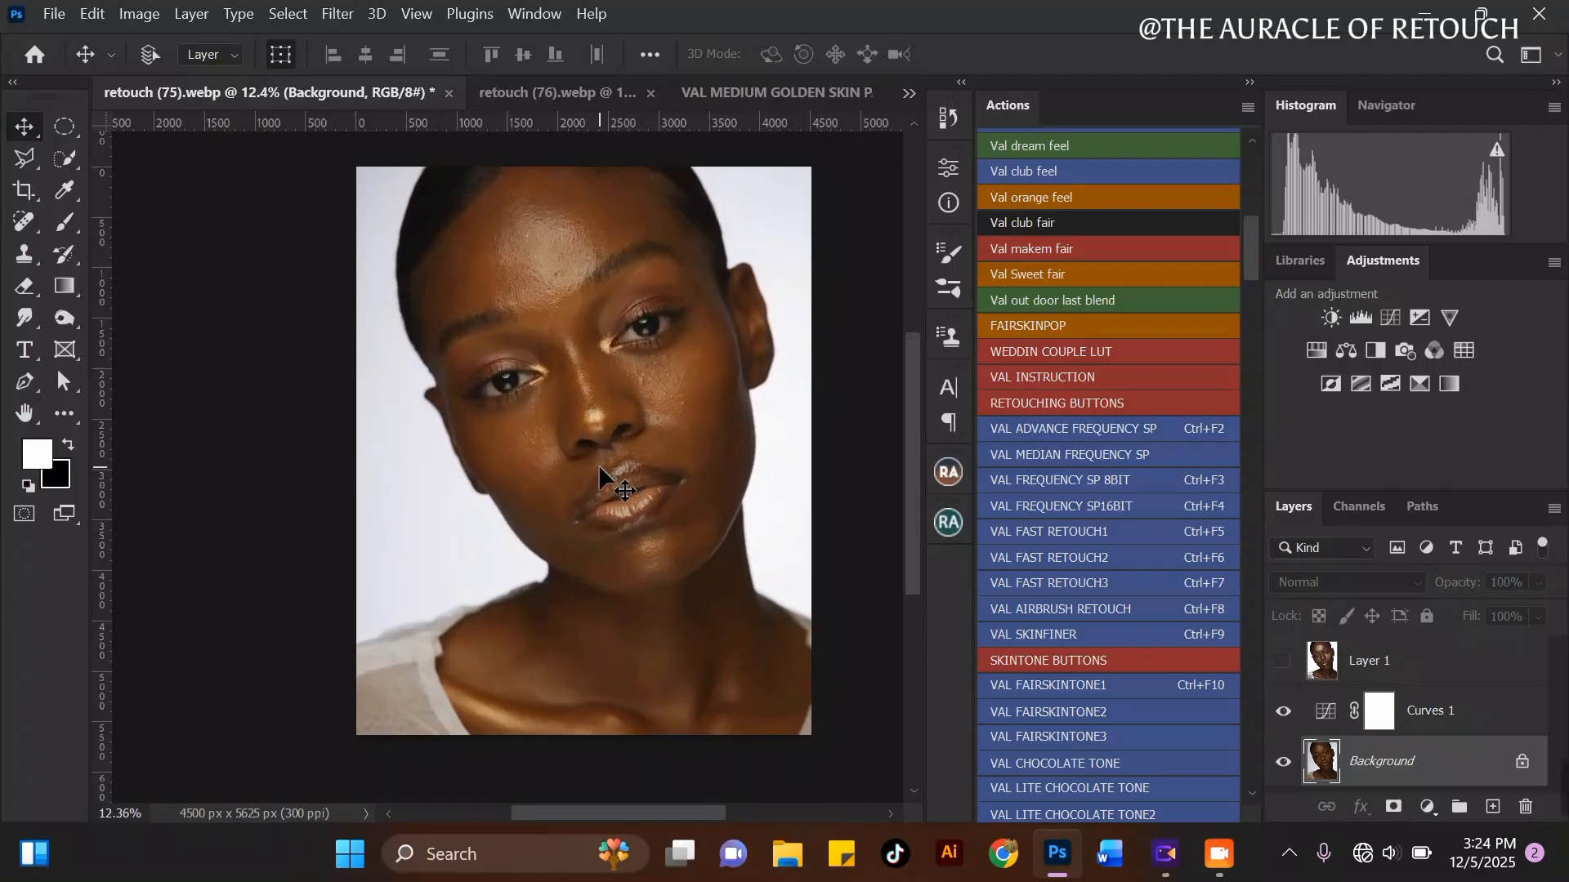
{"action": "left_click", "coordinate": [1282, 712]}
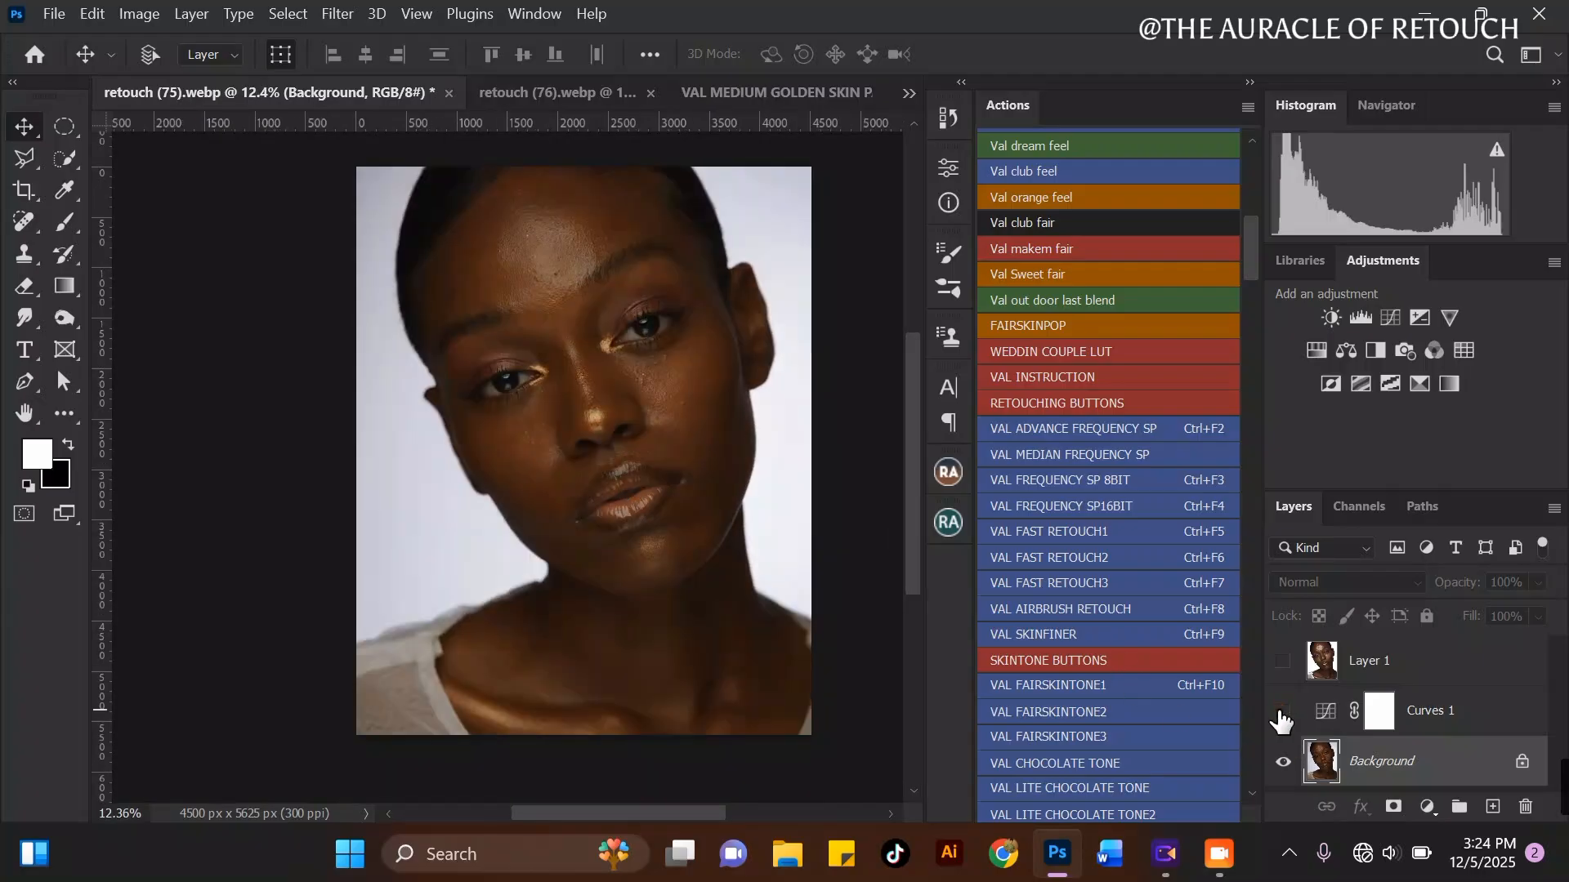
{"action": "left_click", "coordinate": [1282, 712]}
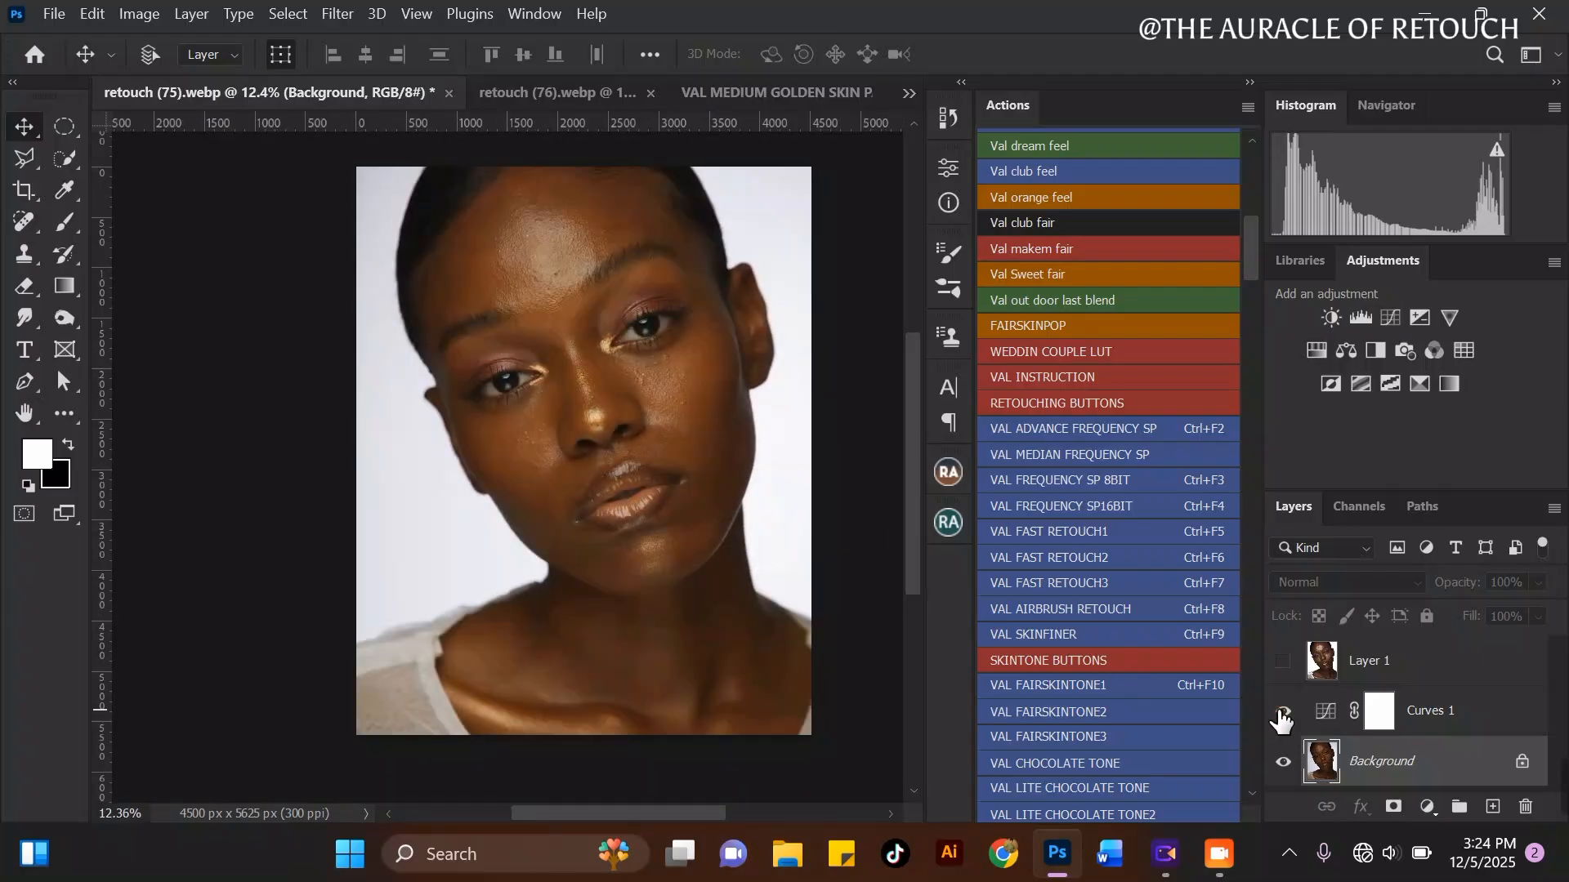
Step: Brighten the Curves 1 adjustment further by moving its RGB curve point to input 99 and output 158
{"action": "left_click", "coordinate": [1344, 722]}
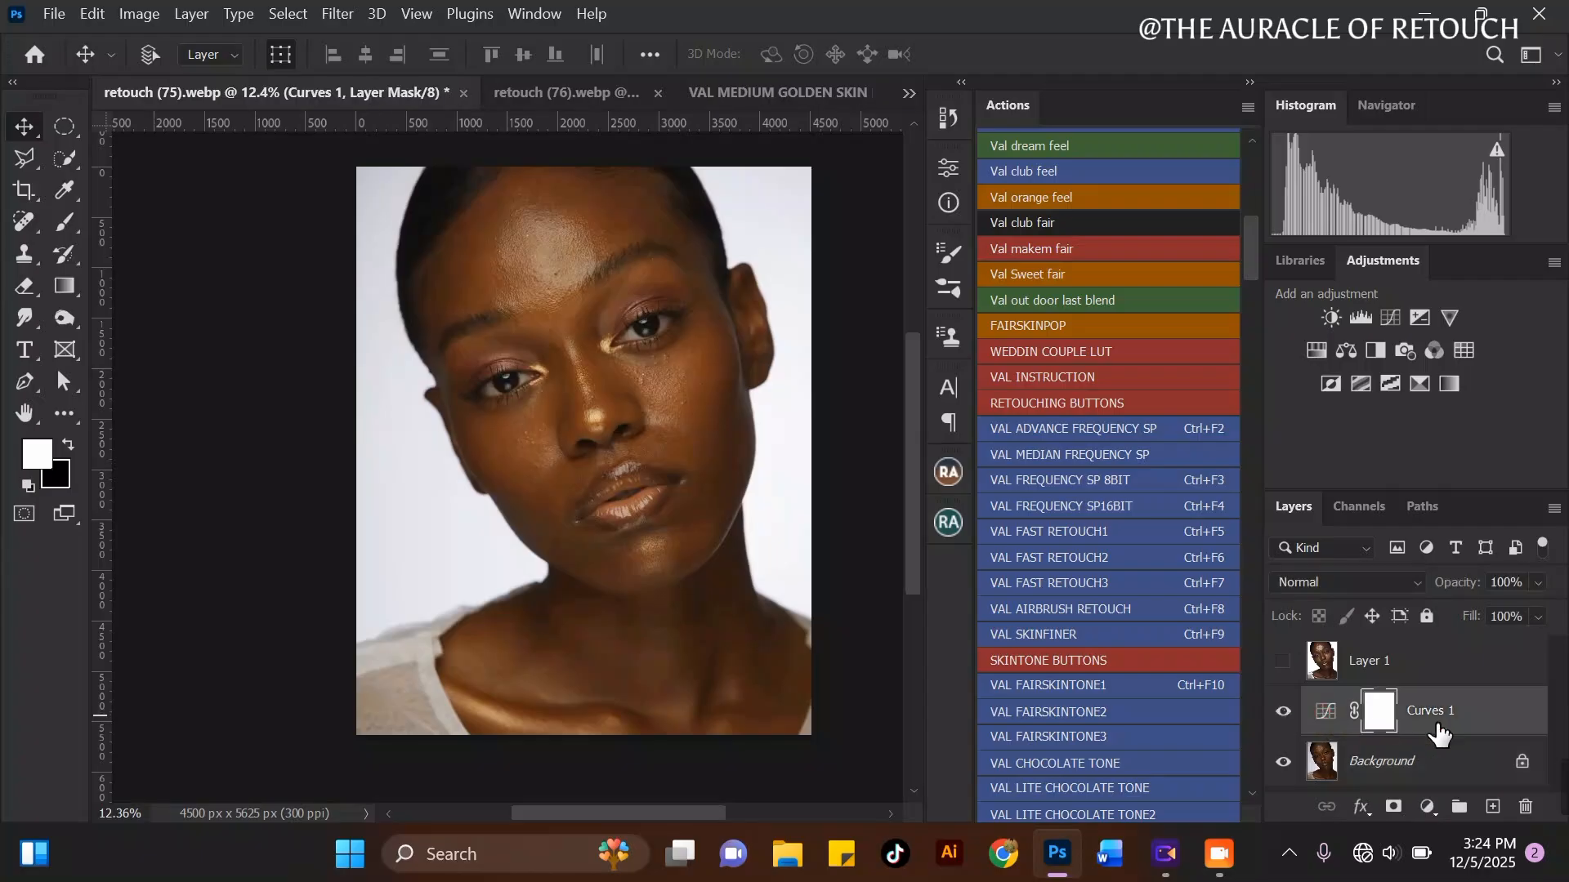
{"action": "double_click", "coordinate": [1326, 710]}
{"action": "left_click_drag", "start_coordinate": [787, 366], "coordinate": [776, 365]}
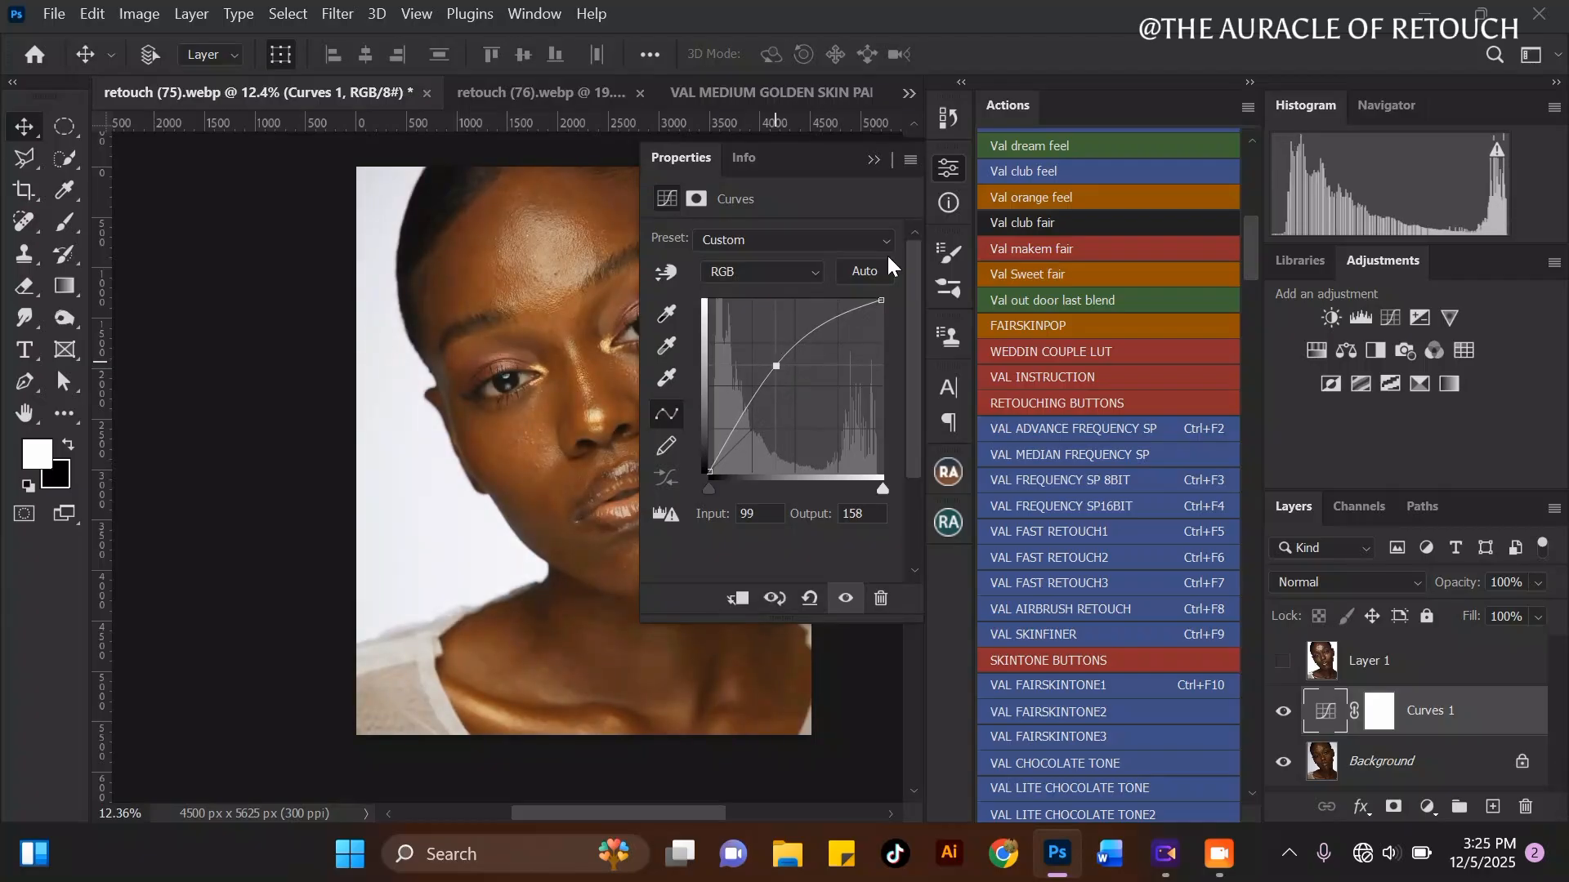
{"action": "left_click", "coordinate": [875, 159]}
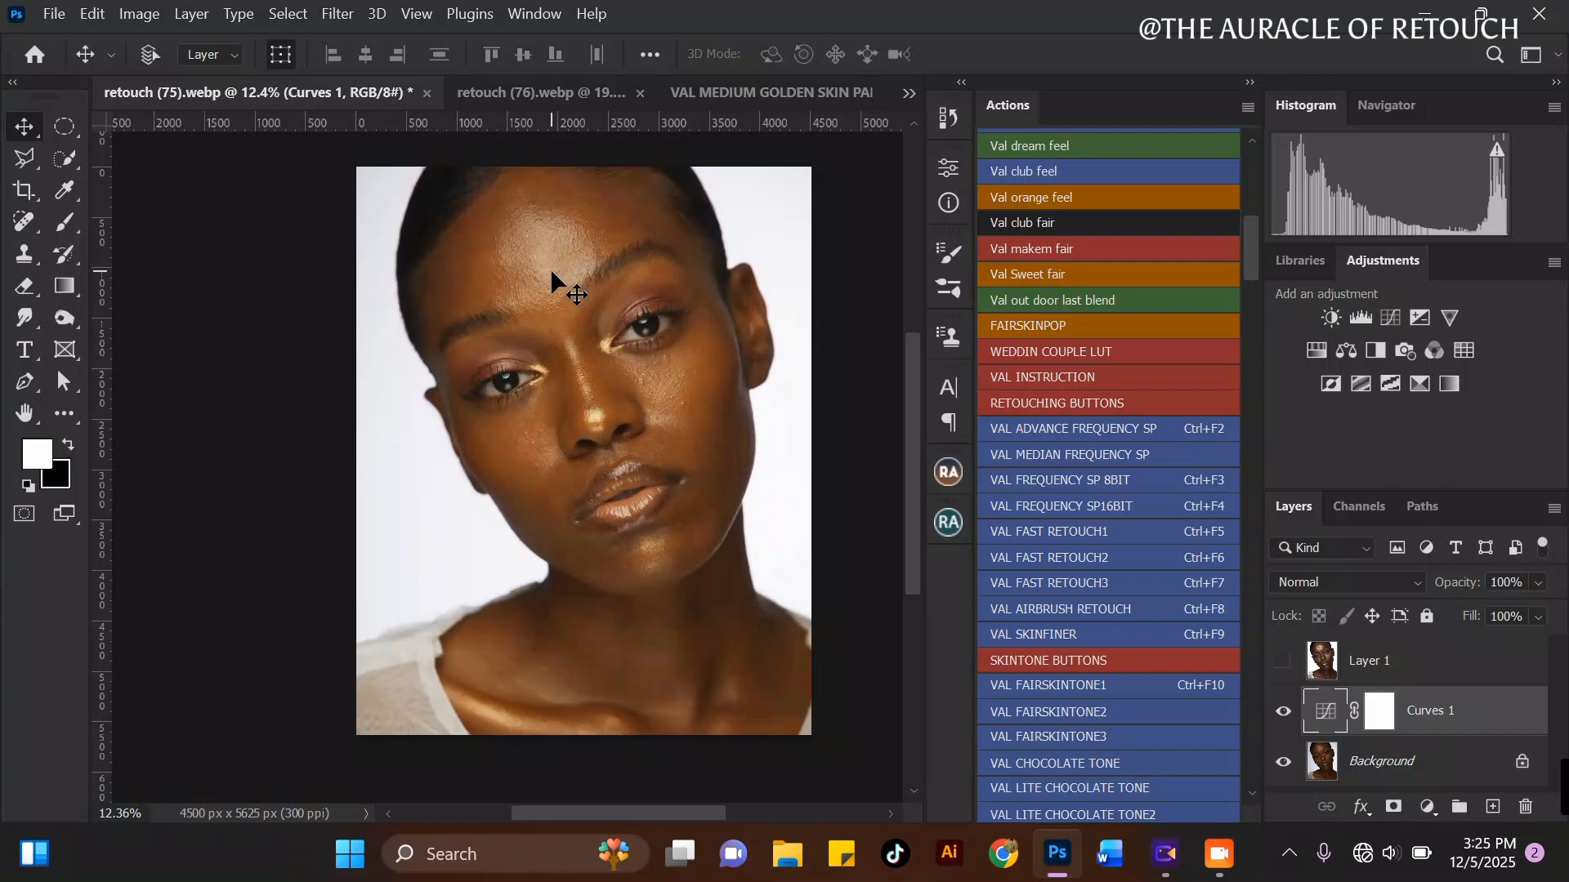
Step: Duplicate the Background layer and merge the copy with the Curves 1 adjustment into one pixel layer
{"action": "scroll", "coordinate": [550, 268], "scroll_direction": "up", "scroll_amount": 5}
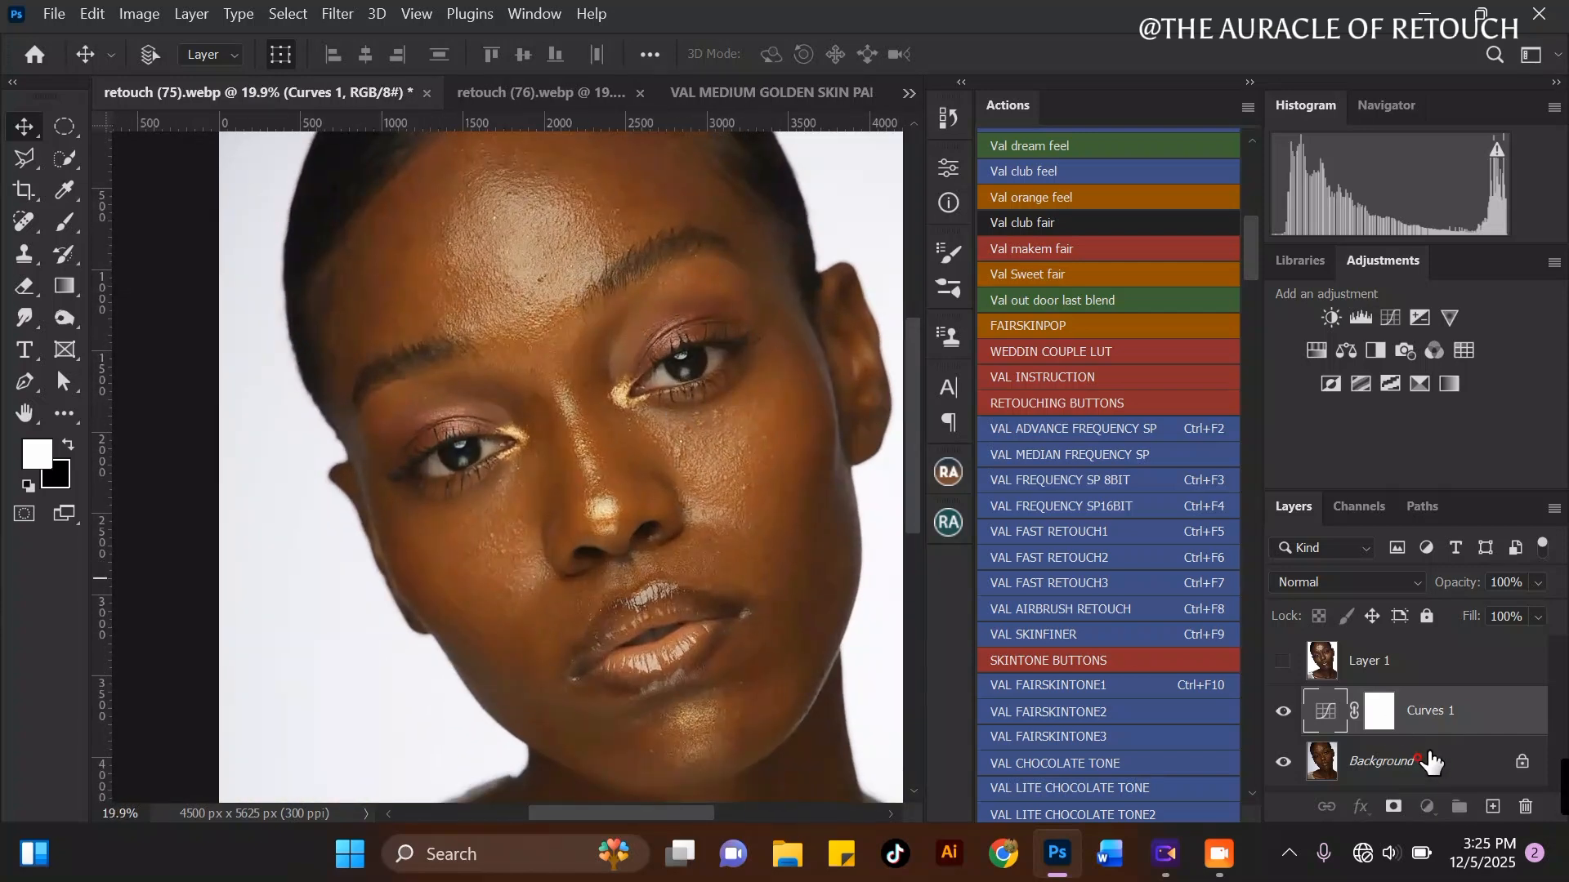
{"action": "left_click", "coordinate": [1463, 755]}
{"action": "key", "text": "ctrl+j"}
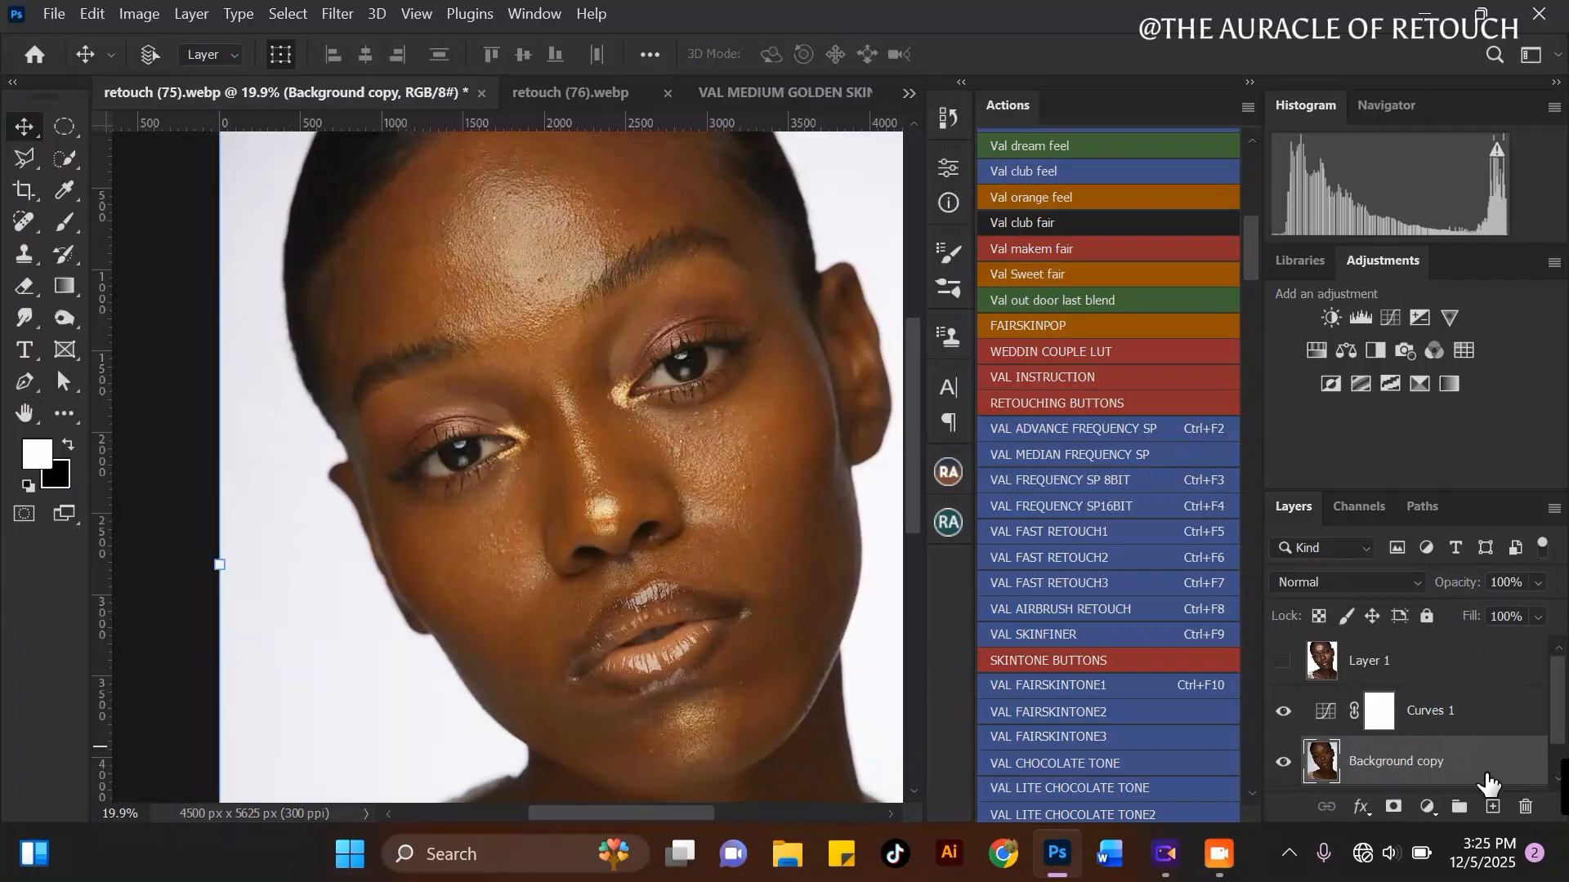
{"action": "left_click", "coordinate": [1457, 717]}
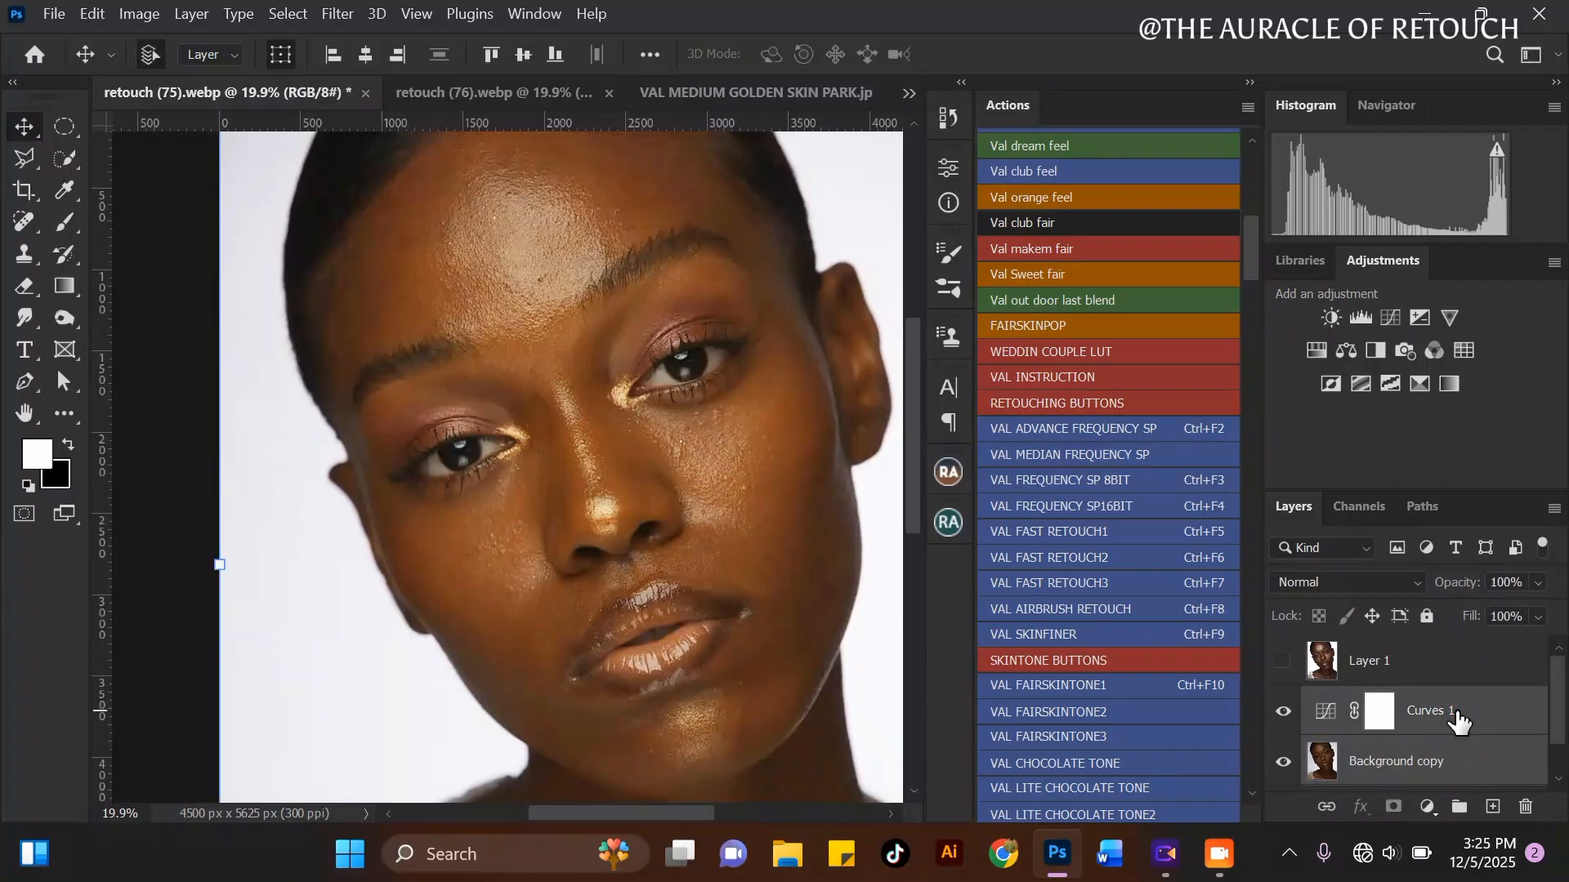
{"action": "key", "text": "ctrl+e"}
Step: Compare the portrait with and without the merged Curves 1 layer, and inspect the skin up close
{"action": "scroll", "coordinate": [582, 265], "scroll_direction": "down", "scroll_amount": 1}
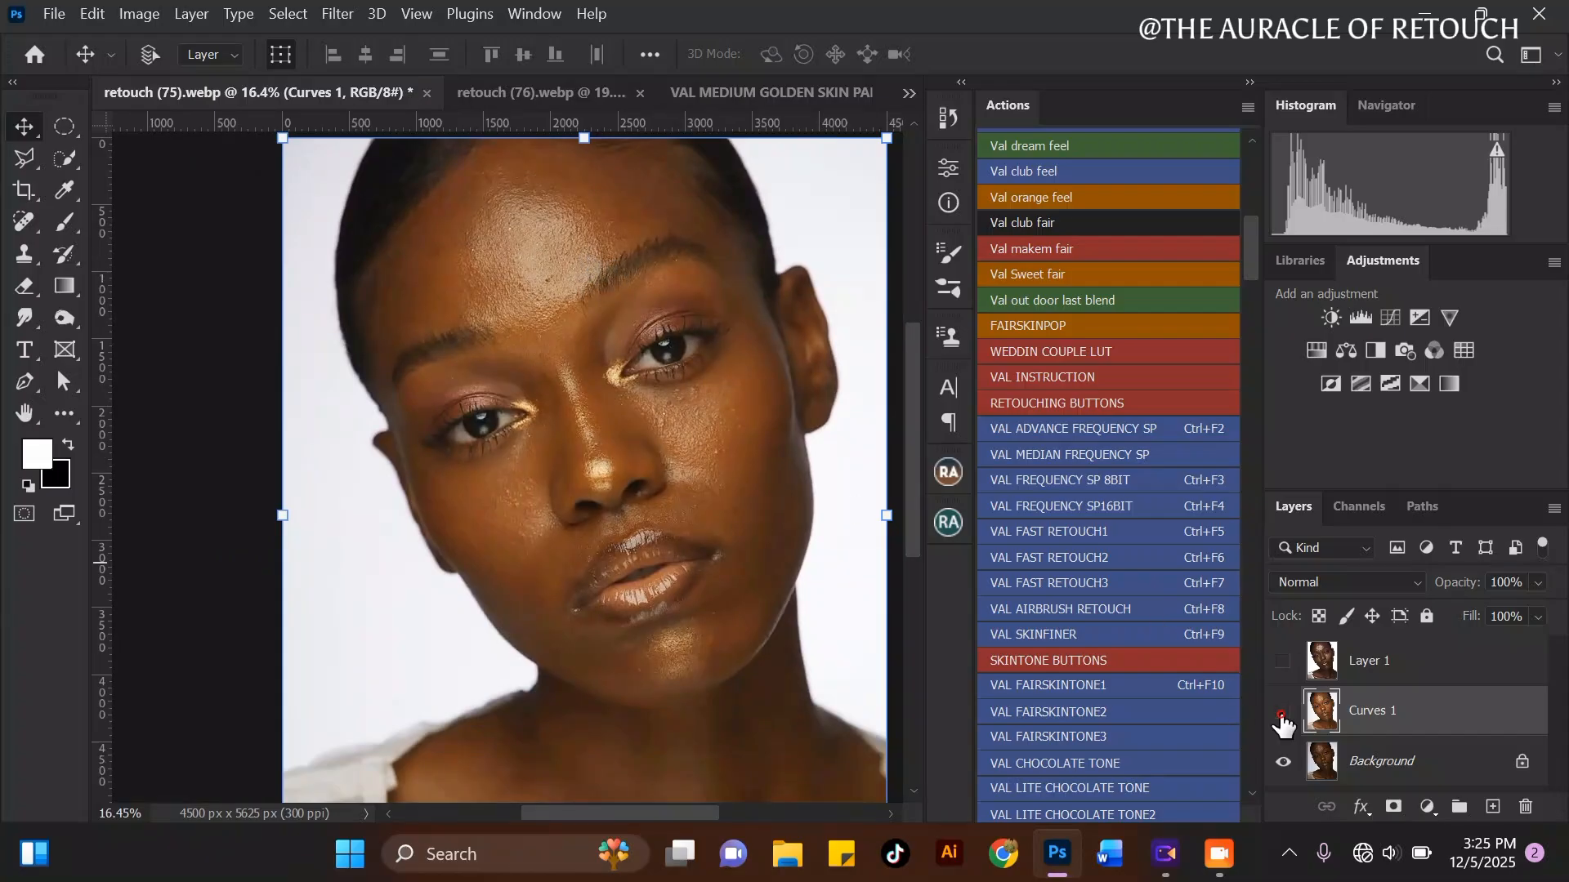
{"action": "left_click", "coordinate": [1282, 714]}
{"action": "left_click", "coordinate": [1281, 715]}
{"action": "scroll", "coordinate": [536, 268], "scroll_direction": "up", "scroll_amount": 1}
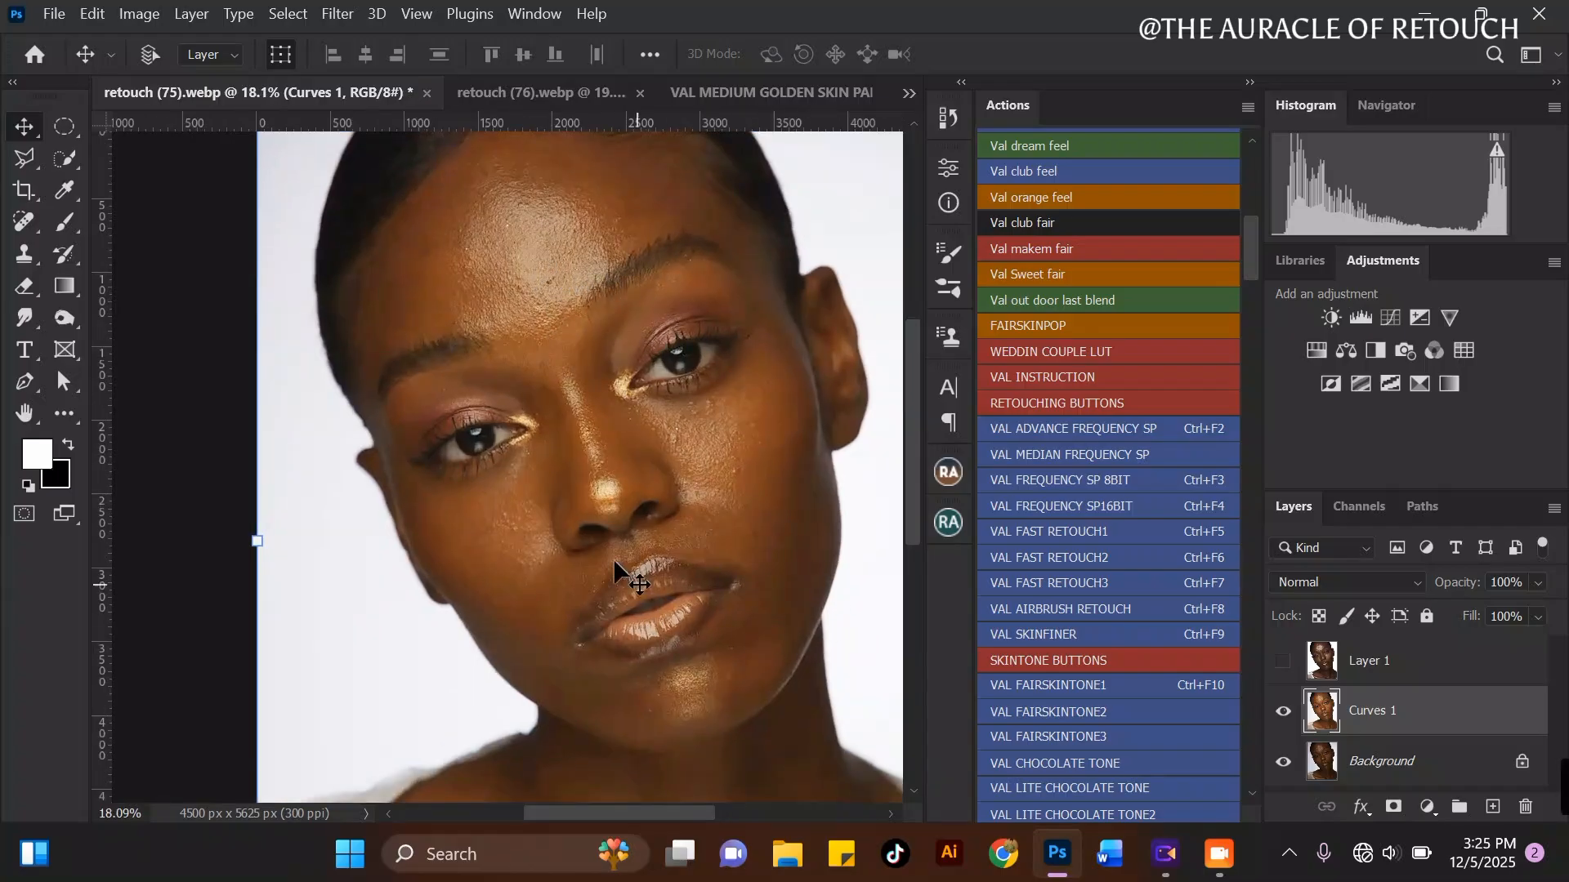
{"action": "scroll", "coordinate": [576, 187], "scroll_direction": "up", "scroll_amount": 1}
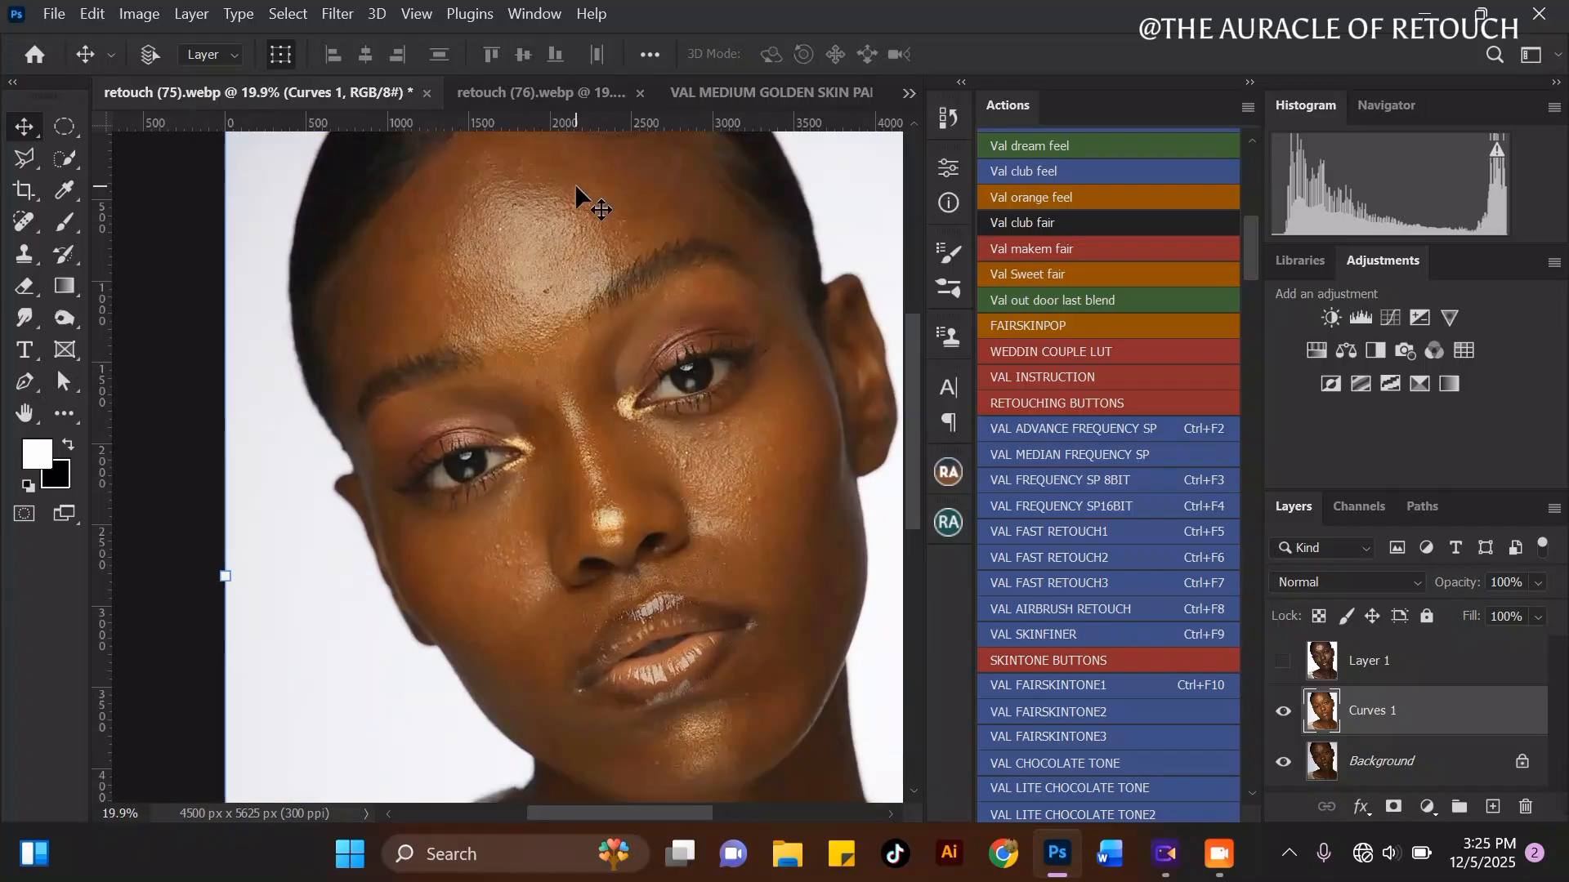
{"action": "scroll", "coordinate": [723, 305], "scroll_direction": "up", "scroll_amount": 1}
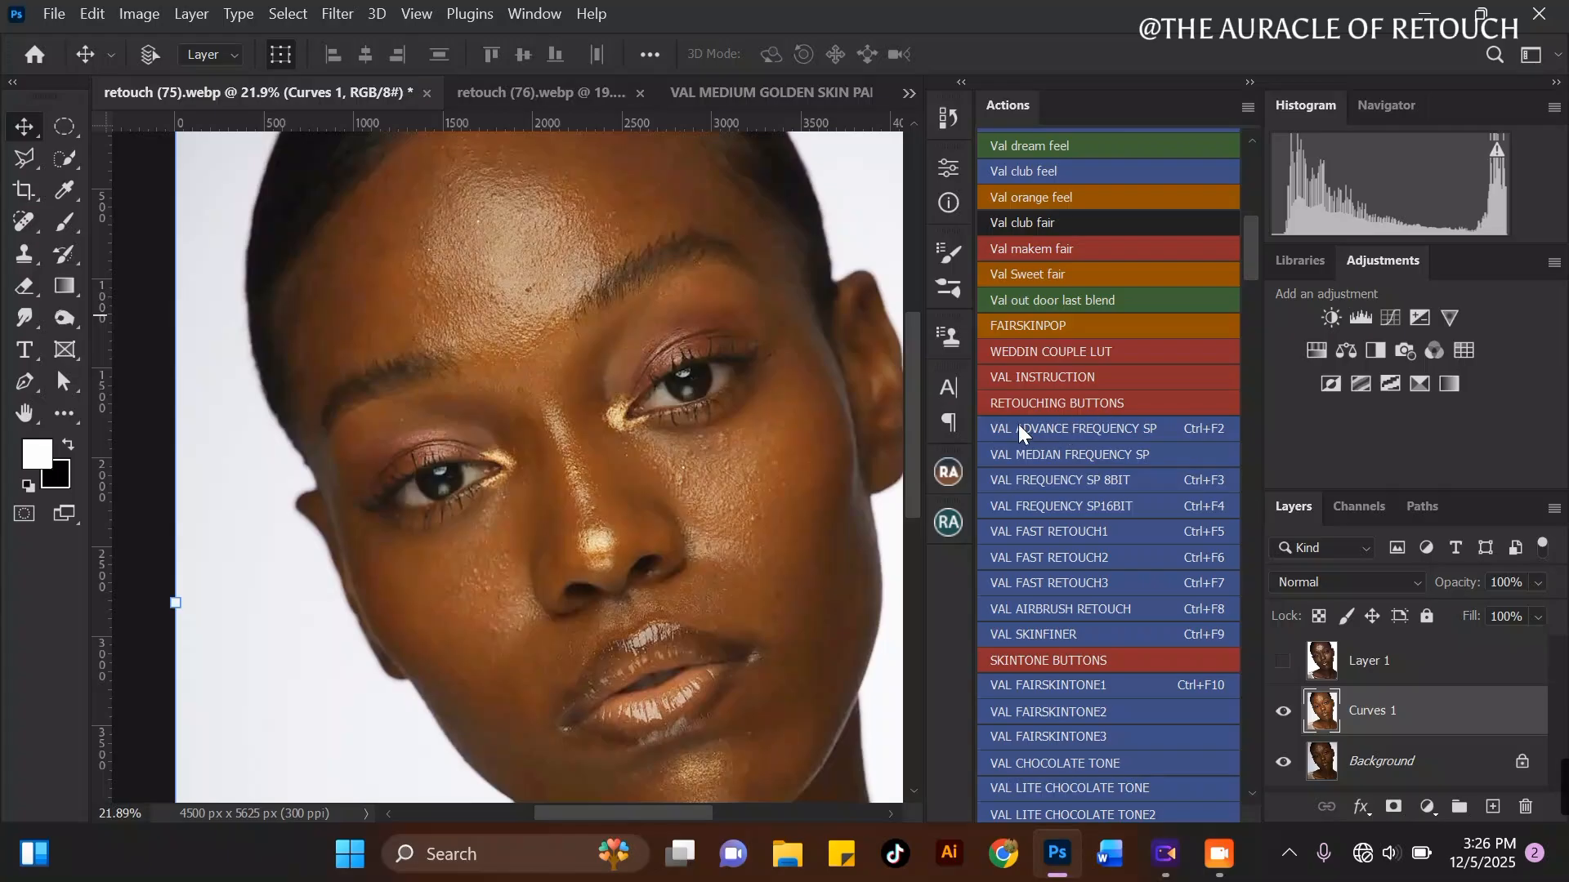
Step: Run the VAL ADVANCE FREQUENCY SP action on the merged Curves 1 layer and continue past its welcome message
{"action": "left_click", "coordinate": [1049, 426]}
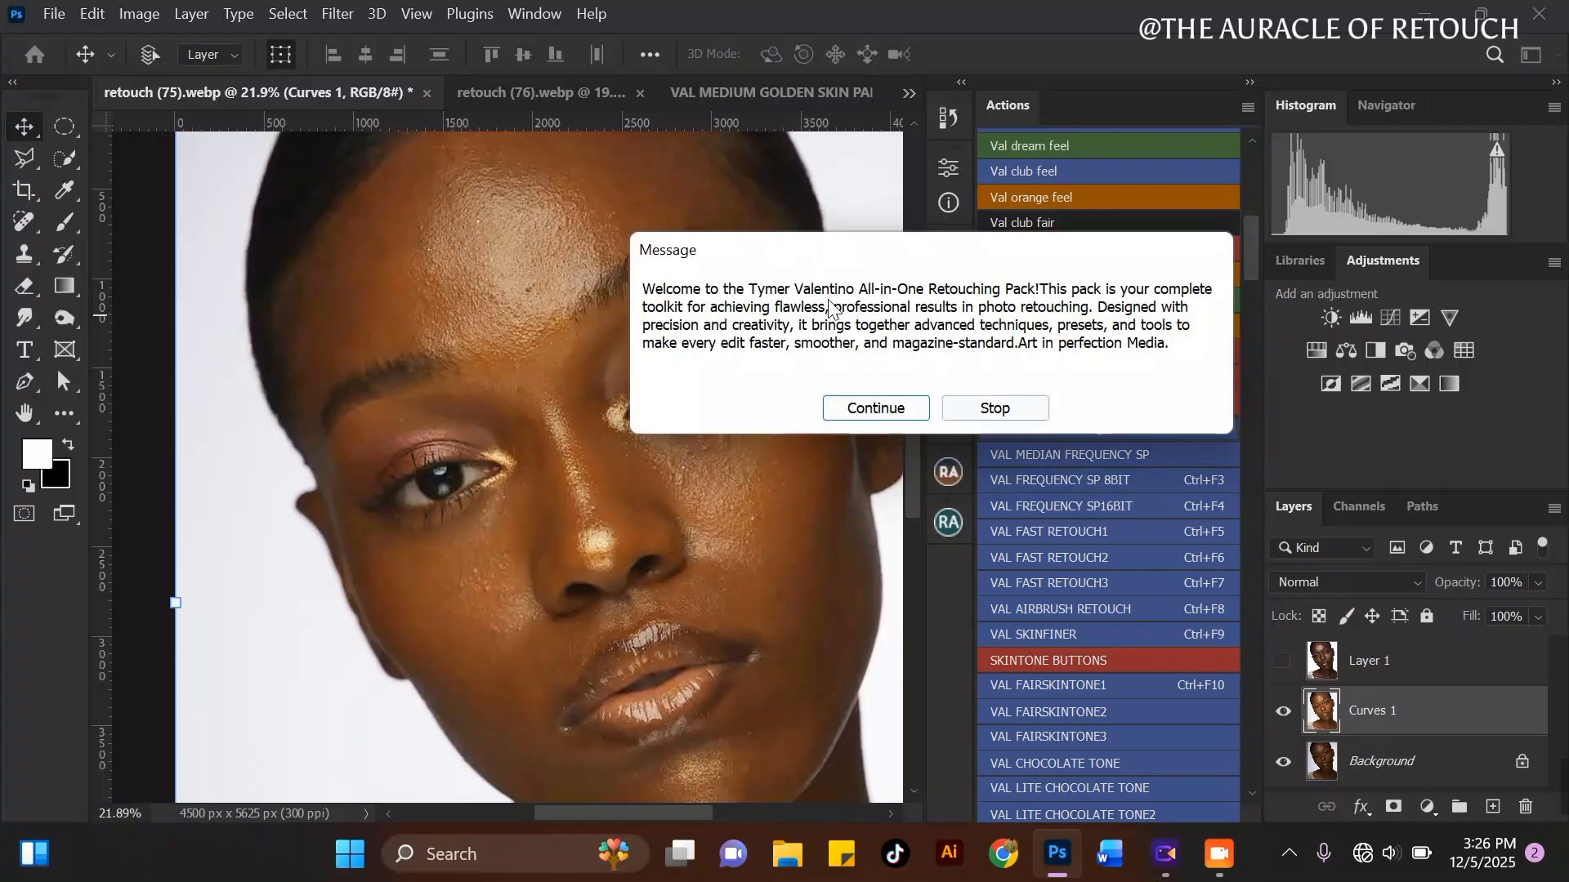
{"action": "left_click_drag", "start_coordinate": [847, 245], "coordinate": [981, 115]}
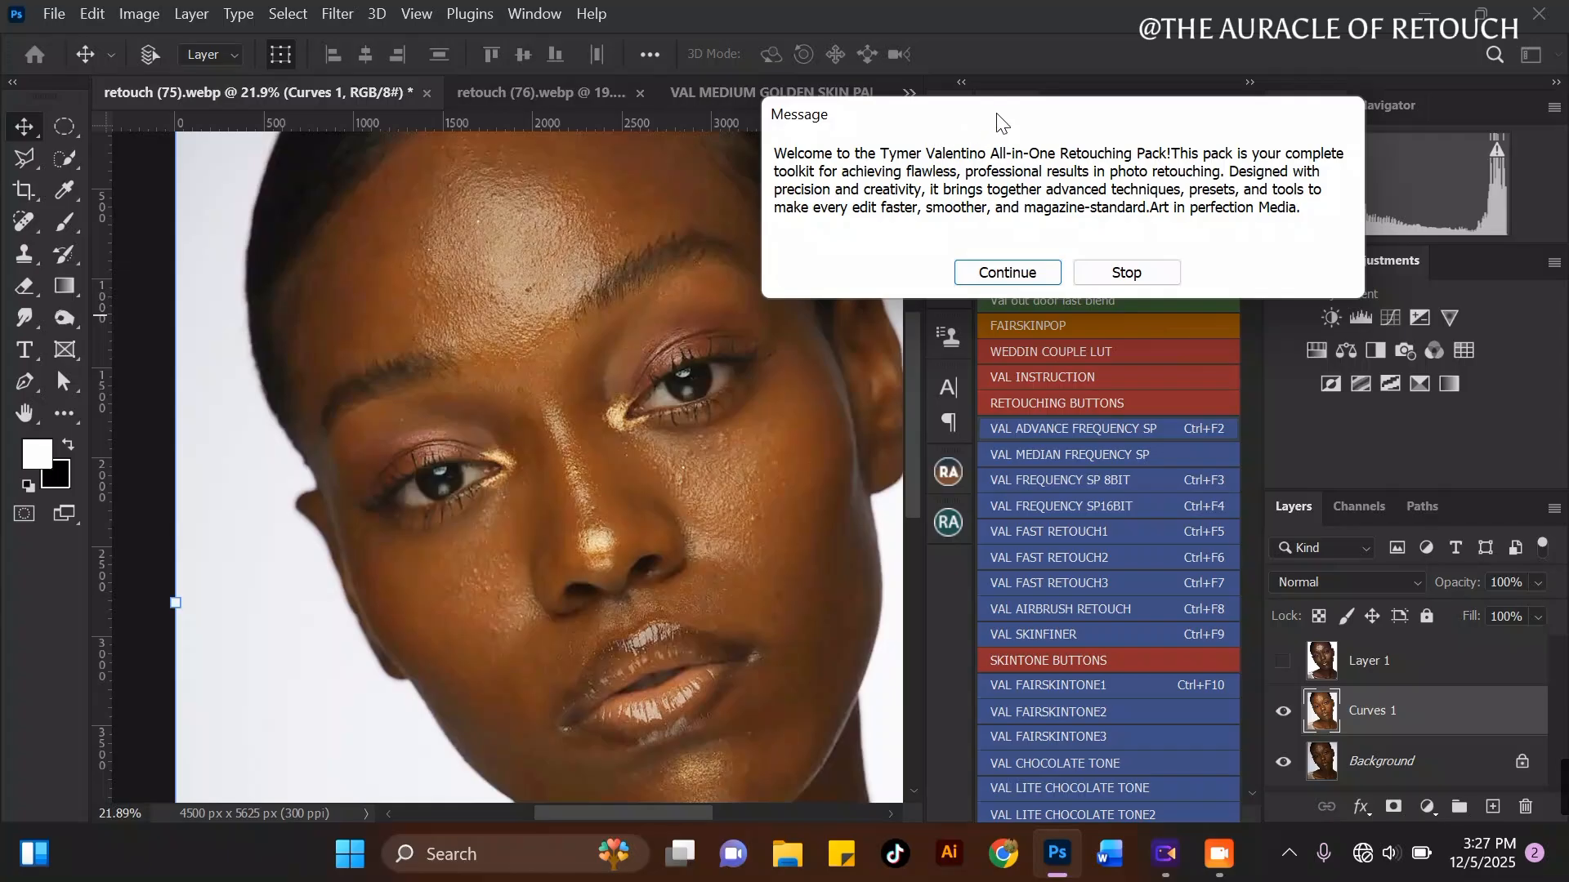
{"action": "left_click", "coordinate": [1041, 278]}
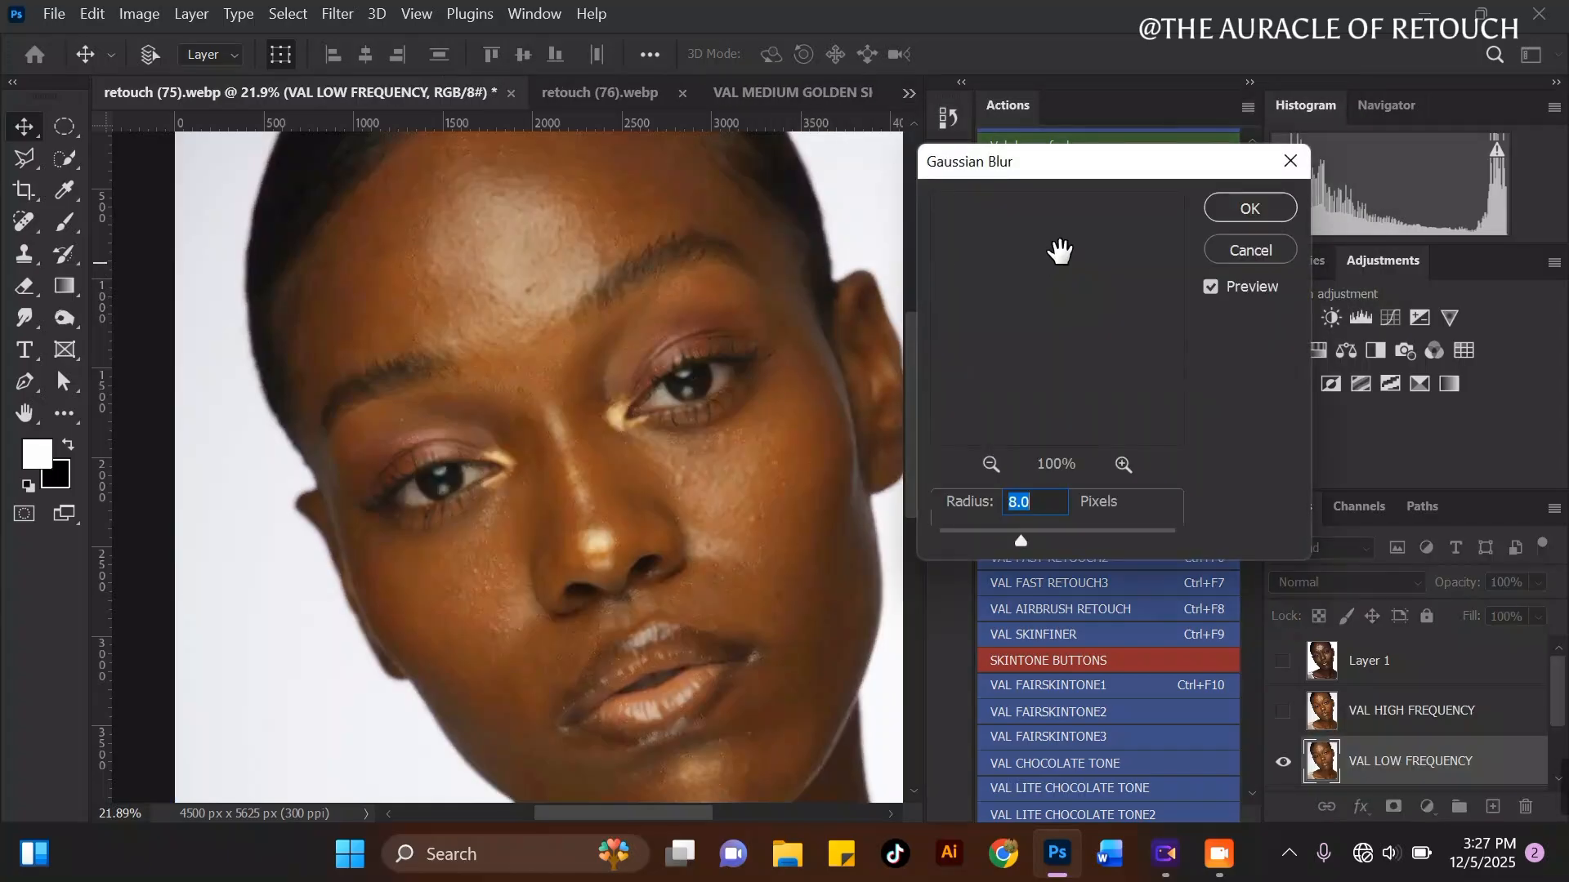
Step: Frame the model's face in the Gaussian Blur preview at 13% zoom to judge the blur on the skin
{"action": "left_click_drag", "start_coordinate": [1067, 162], "coordinate": [1011, 41]}
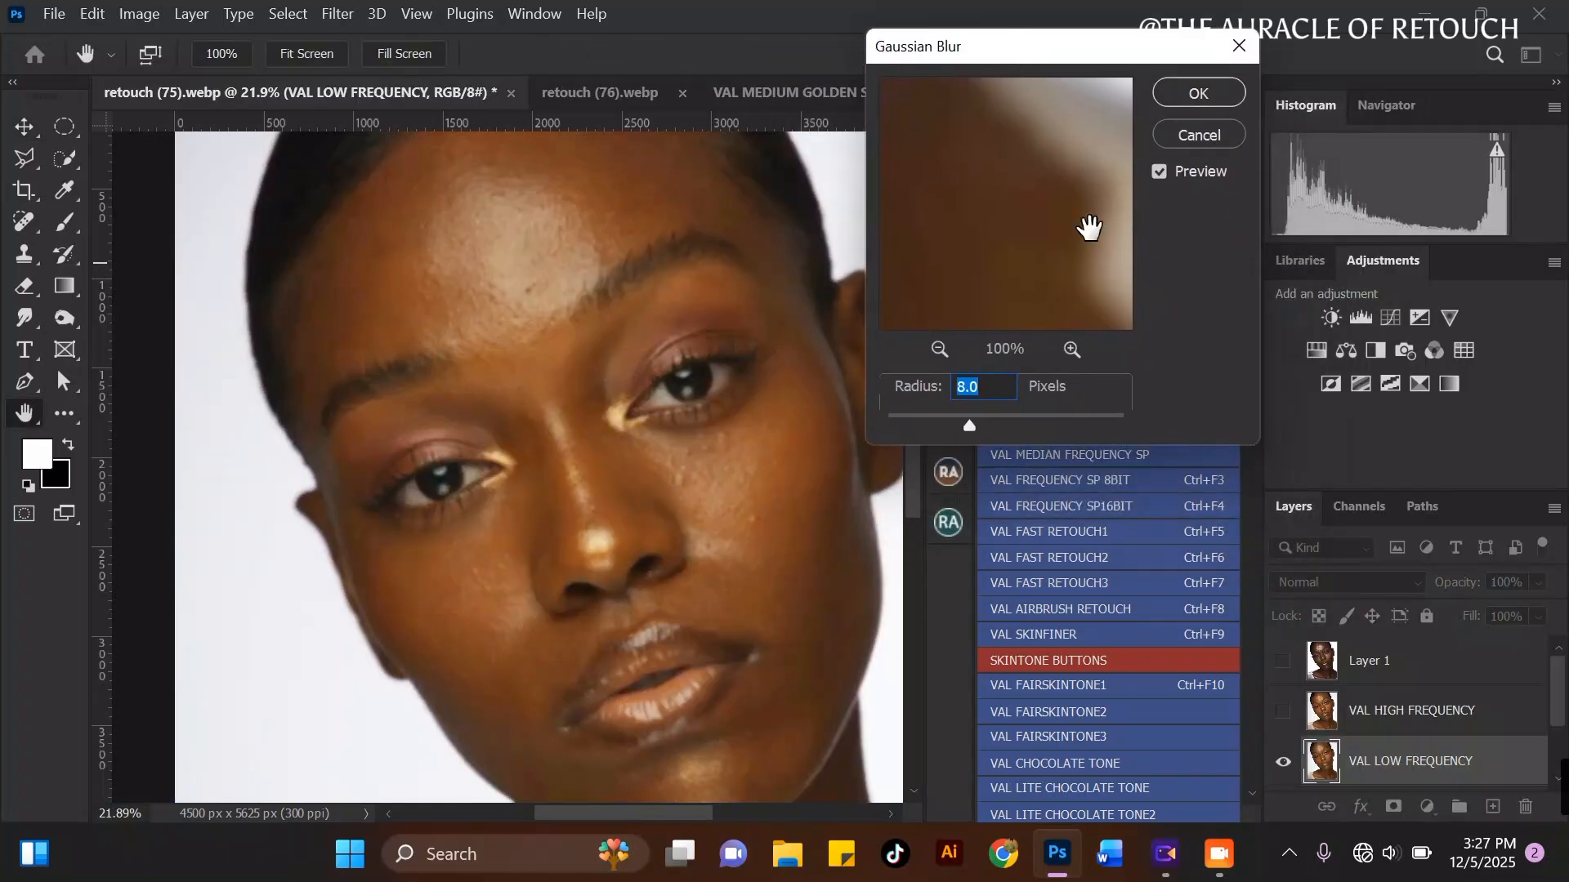
{"action": "left_click", "coordinate": [940, 348]}
{"action": "left_click", "coordinate": [940, 349]}
{"action": "left_click", "coordinate": [939, 349]}
{"action": "left_click", "coordinate": [939, 349]}
{"action": "left_click", "coordinate": [939, 349]}
{"action": "left_click", "coordinate": [939, 348]}
{"action": "left_click", "coordinate": [940, 349]}
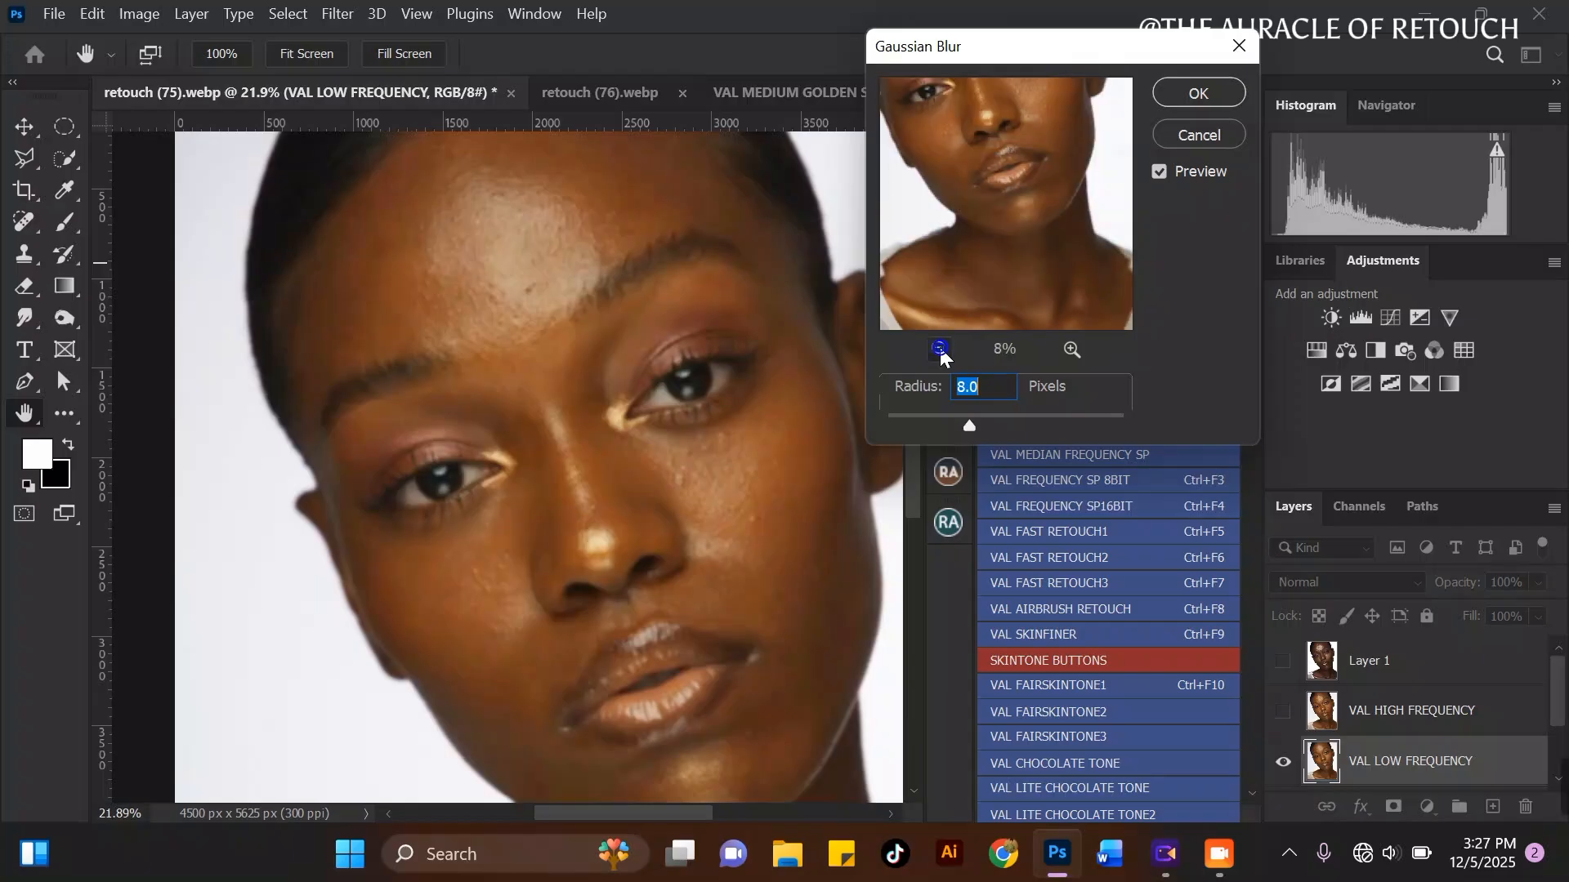
{"action": "left_click", "coordinate": [940, 349]}
{"action": "left_click", "coordinate": [1071, 349]}
{"action": "left_click", "coordinate": [1071, 349]}
{"action": "left_click", "coordinate": [1071, 349]}
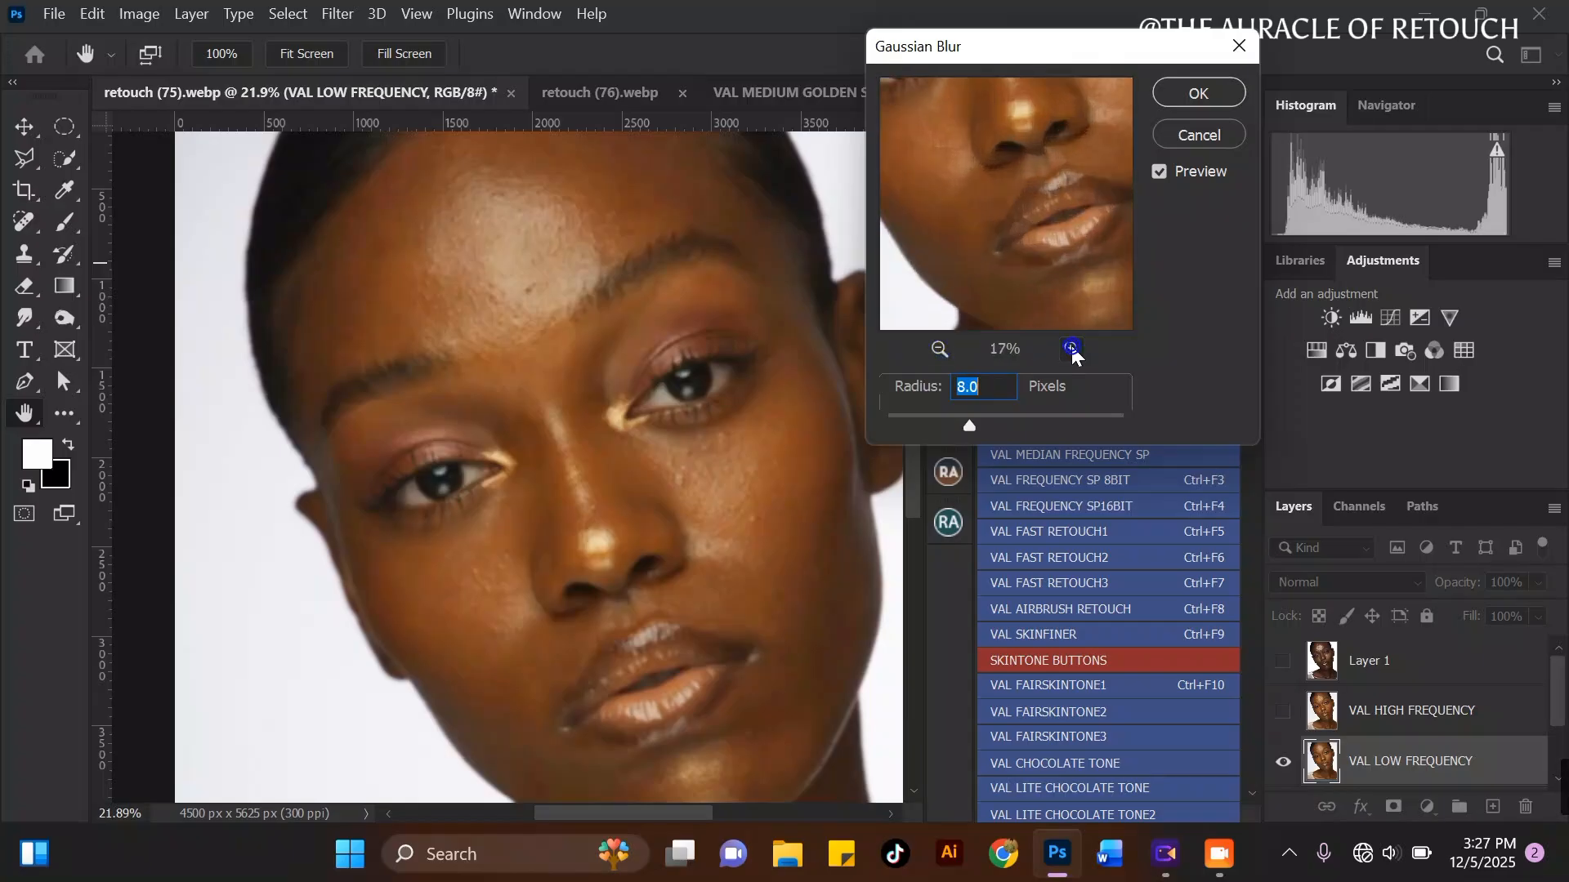
{"action": "left_click_drag", "start_coordinate": [1057, 147], "coordinate": [974, 336]}
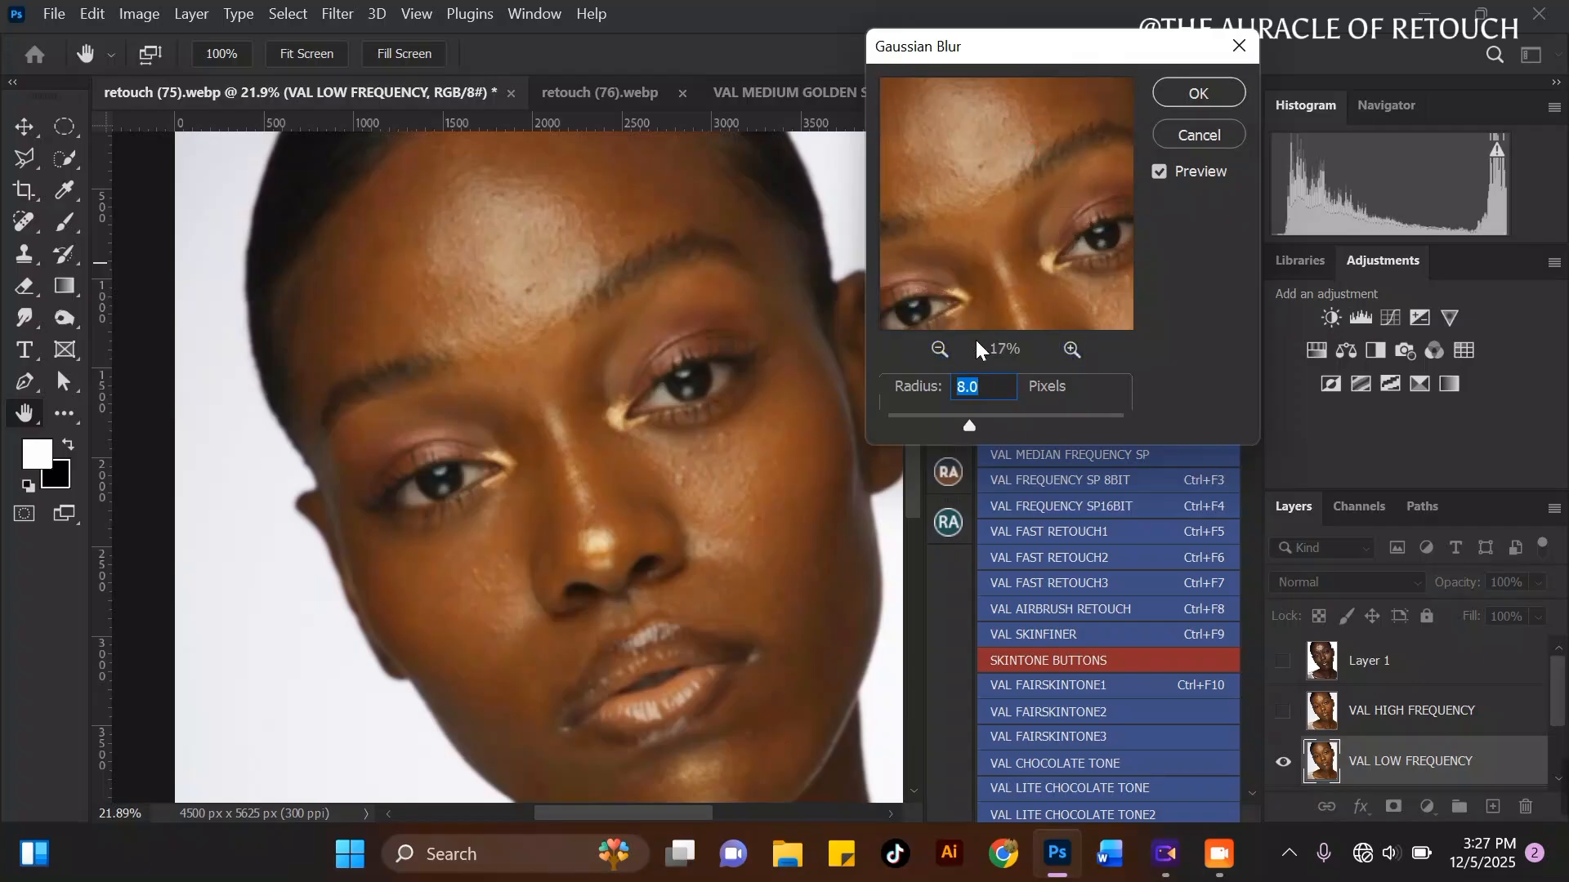
{"action": "left_click", "coordinate": [938, 349]}
{"action": "left_click_drag", "start_coordinate": [1037, 245], "coordinate": [1055, 168]}
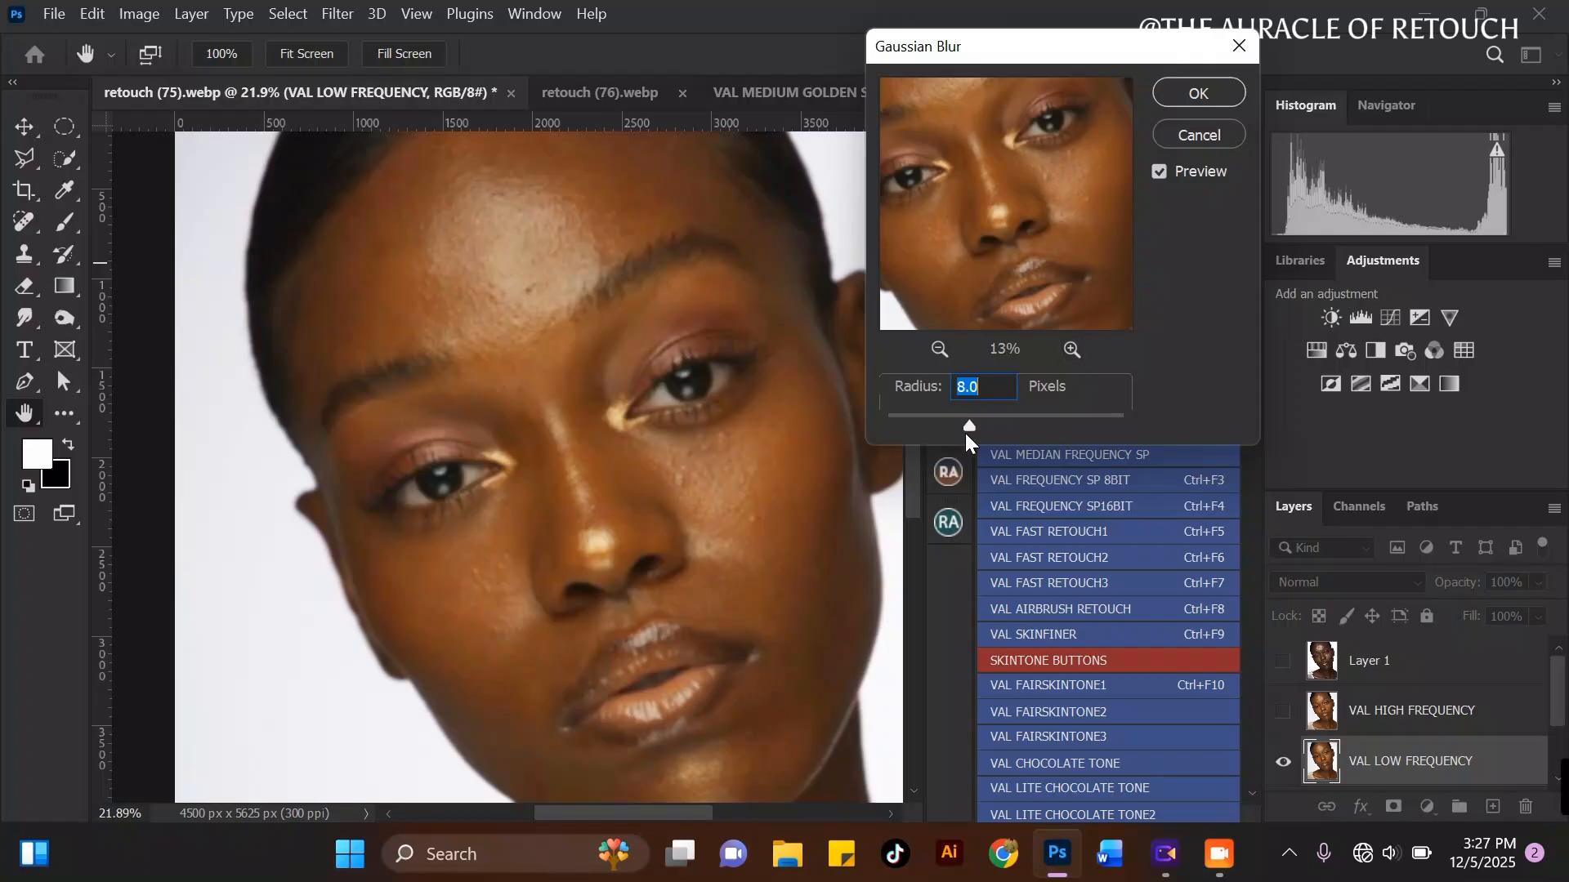
Step: Blur the VAL LOW FREQUENCY layer with a 10-pixel radius and let the action finish past its Mixer Brush message
{"action": "left_click_drag", "start_coordinate": [970, 427], "coordinate": [983, 424]}
{"action": "type", "text": "10"}
{"action": "key", "text": "ctrl+plus"}
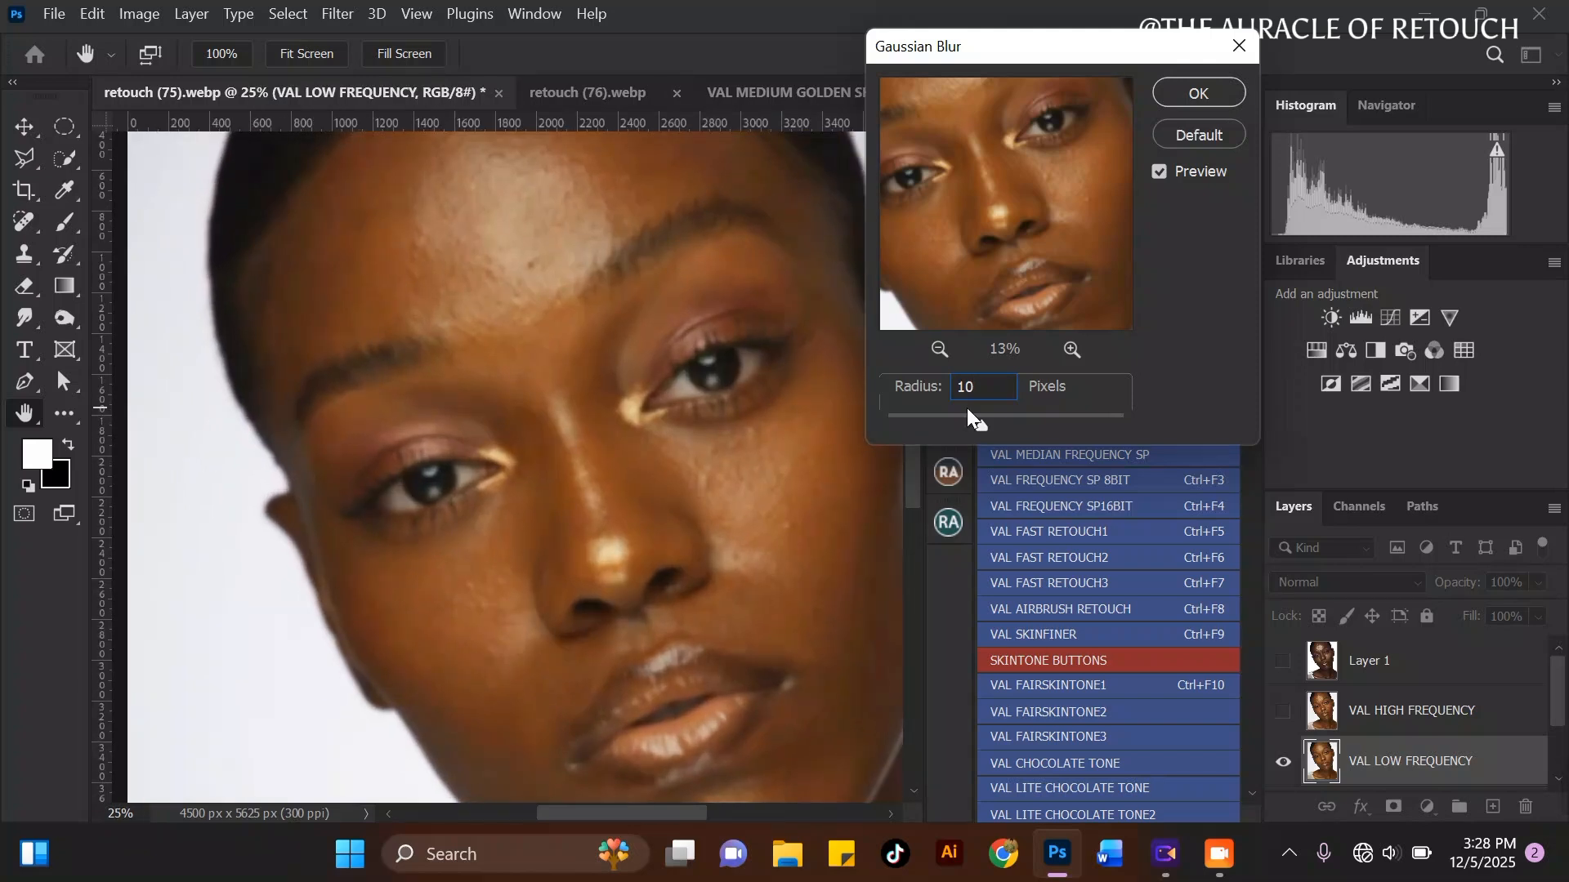
{"action": "key", "text": "ctrl+plus"}
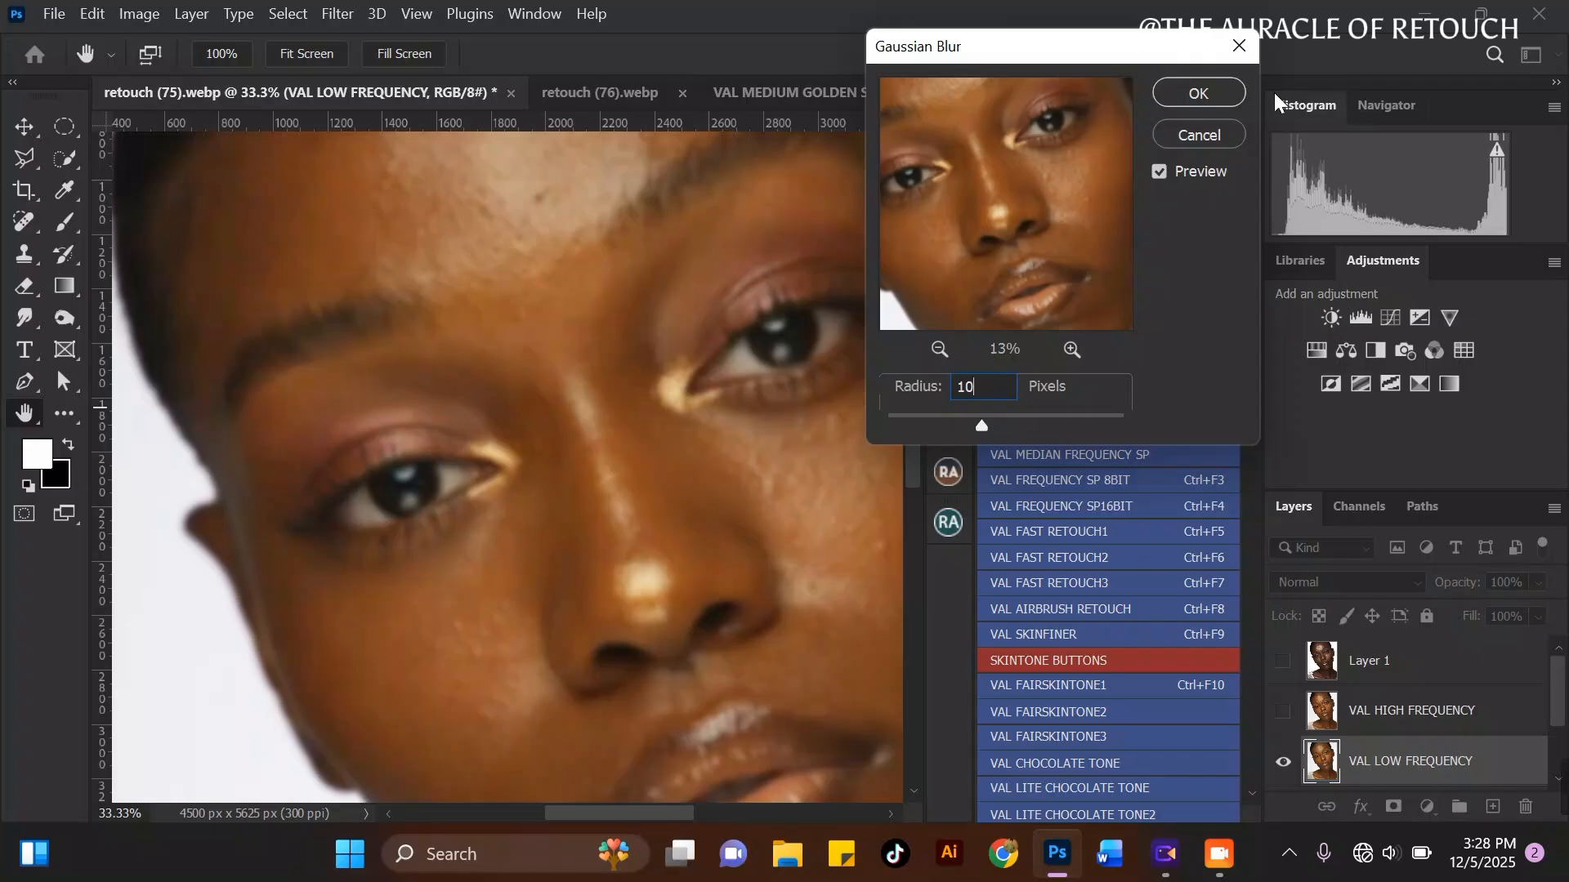
{"action": "left_click", "coordinate": [1233, 85]}
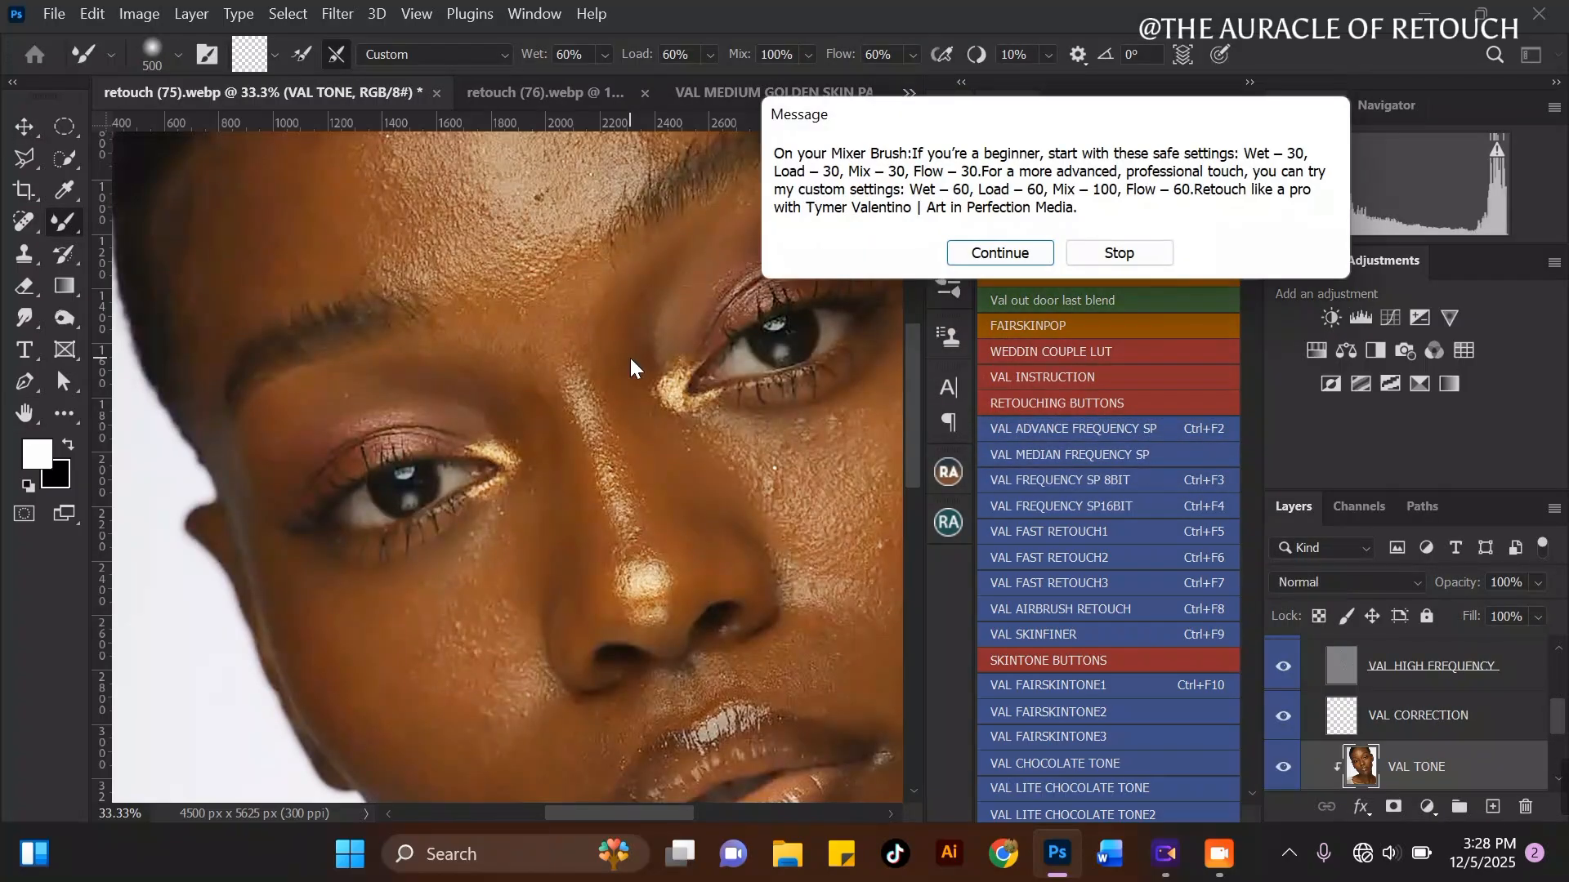
{"action": "left_click_drag", "start_coordinate": [997, 115], "coordinate": [907, 244]}
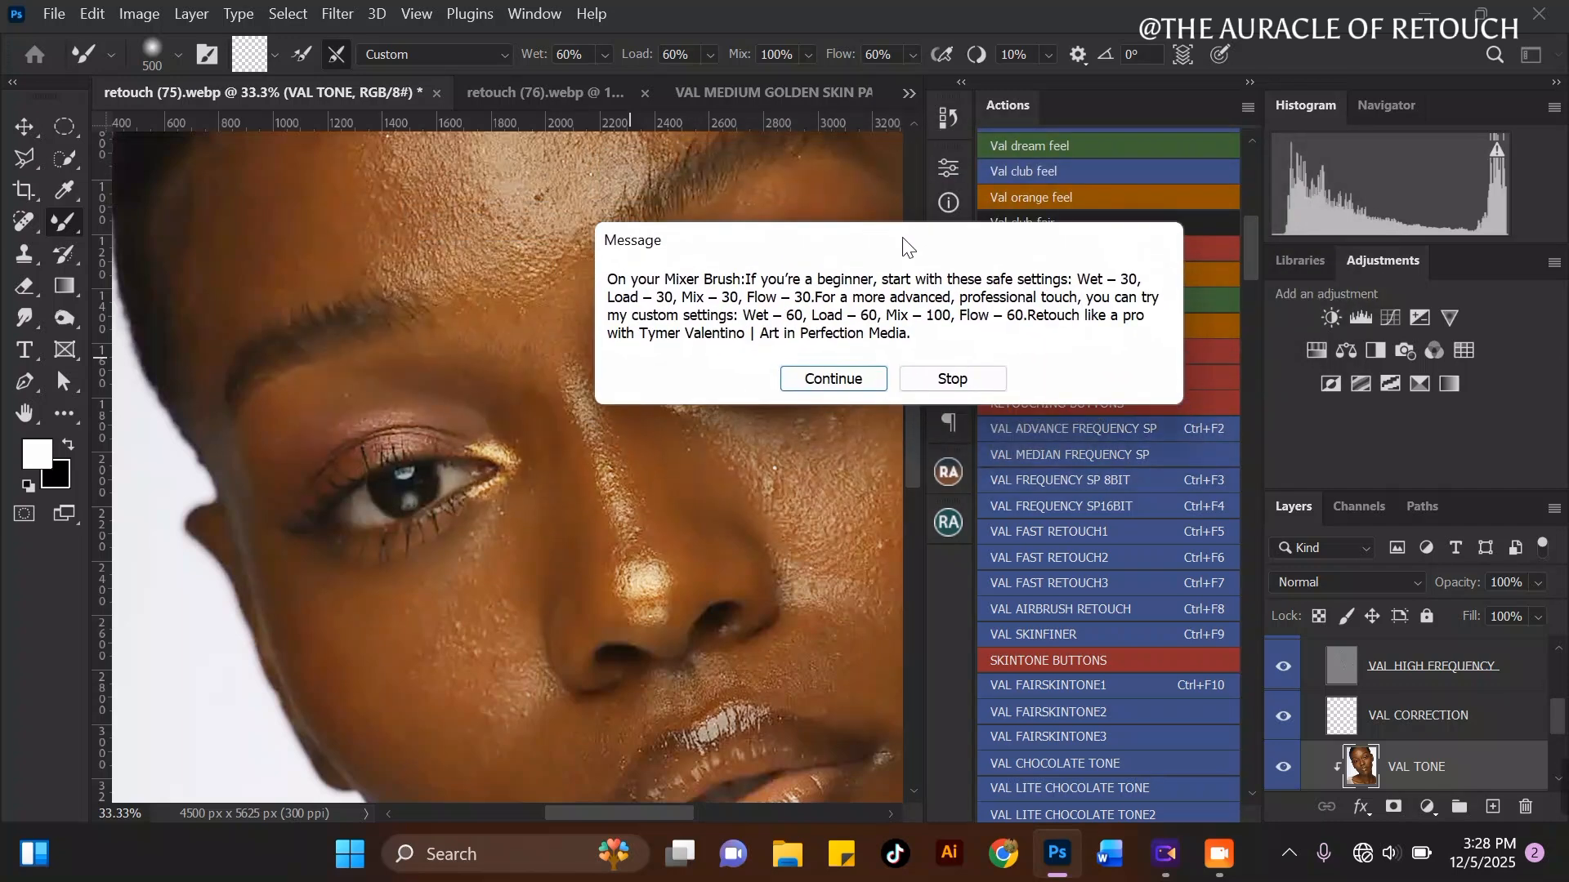
{"action": "left_click", "coordinate": [840, 381]}
Step: Examine the frequency separation layer stack, from VAL TEXTURE and VAL HIGH FREQUENCY through VAL CORRECTION and VAL TONE to VAL LOW FREQUENCY
{"action": "mouse_move", "coordinate": [1558, 726]}
{"action": "left_mouse_down"}
{"action": "mouse_move", "coordinate": [1555, 711]}
{"action": "mouse_move", "coordinate": [1554, 743]}
{"action": "mouse_move", "coordinate": [1548, 696]}
{"action": "mouse_move", "coordinate": [1540, 750]}
{"action": "mouse_move", "coordinate": [1558, 705]}
{"action": "mouse_move", "coordinate": [1560, 729]}
{"action": "left_mouse_up"}
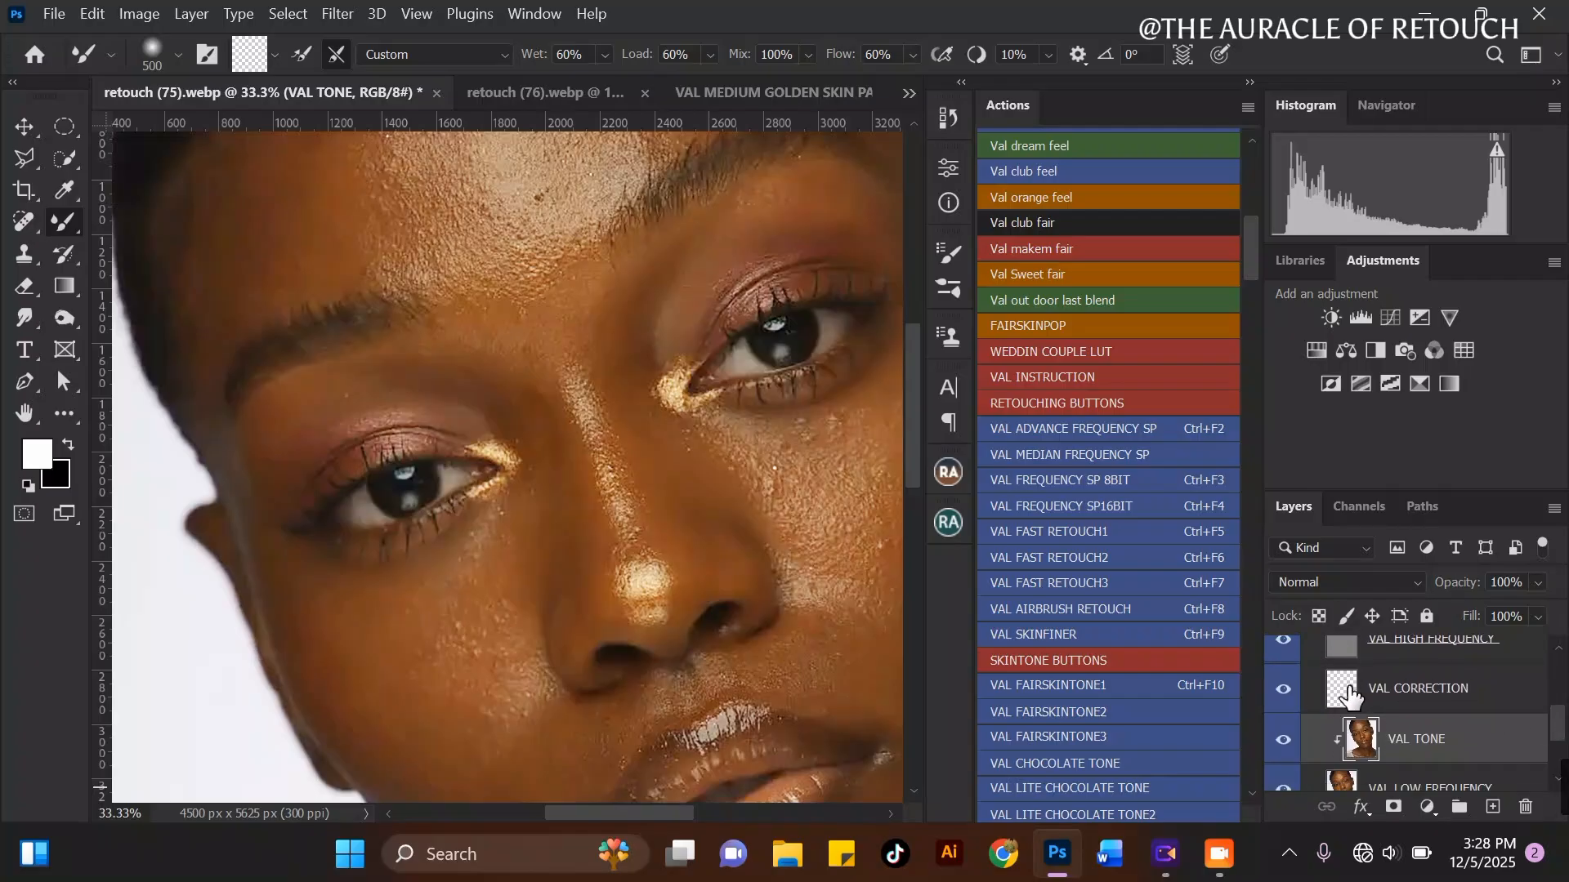
{"action": "left_click_drag", "start_coordinate": [1558, 727], "coordinate": [1512, 721]}
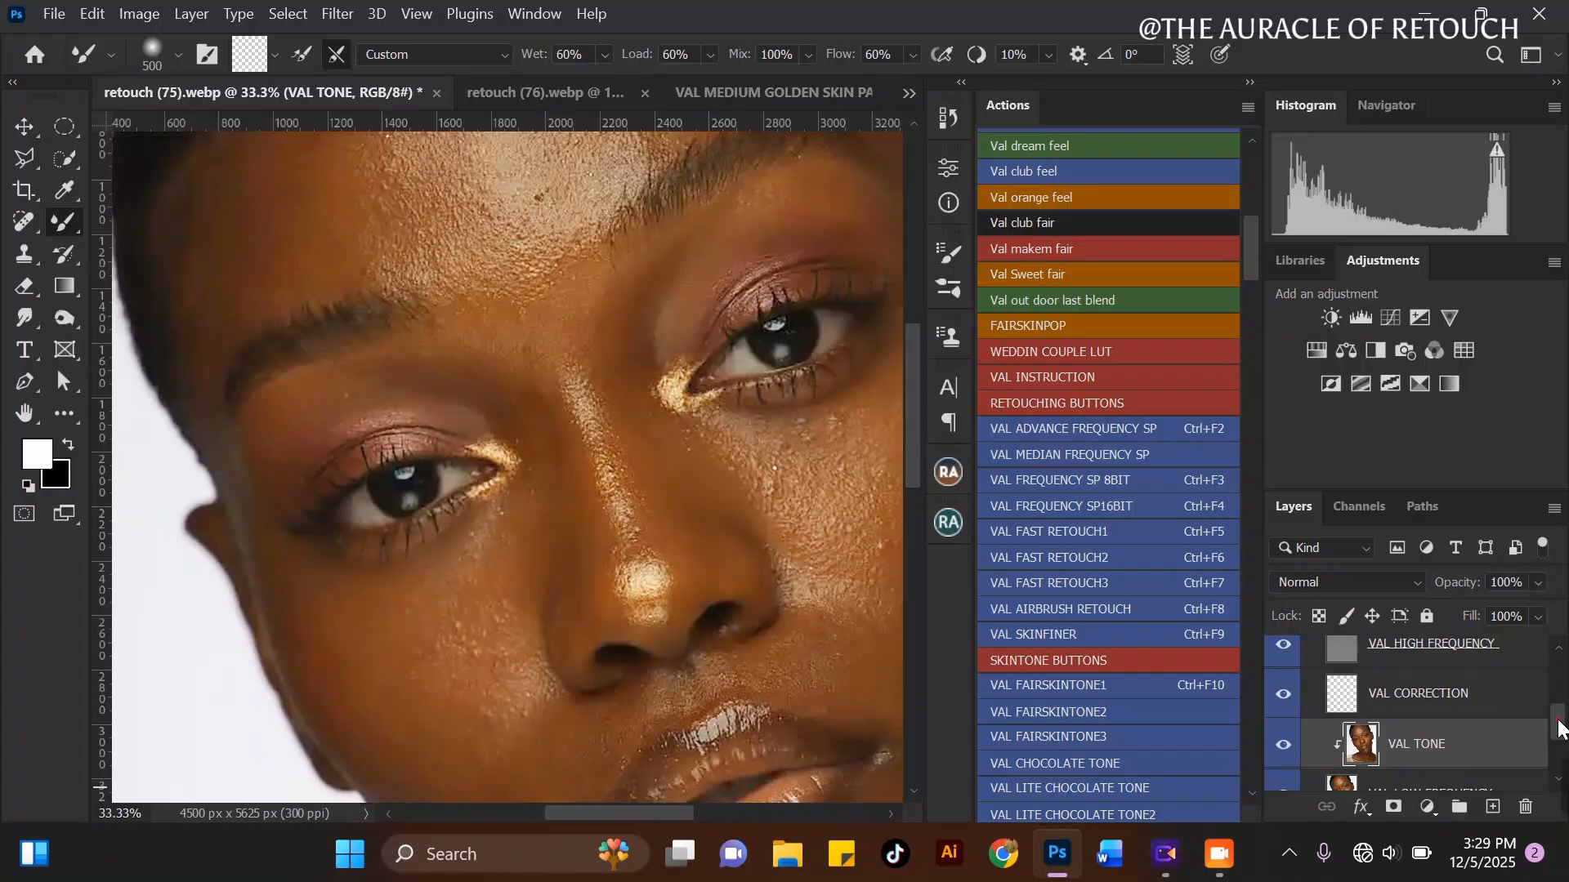
{"action": "mouse_move", "coordinate": [1560, 728]}
{"action": "left_mouse_down"}
{"action": "mouse_move", "coordinate": [1557, 747]}
{"action": "mouse_move", "coordinate": [1560, 699]}
{"action": "mouse_move", "coordinate": [1558, 734]}
{"action": "left_mouse_up"}
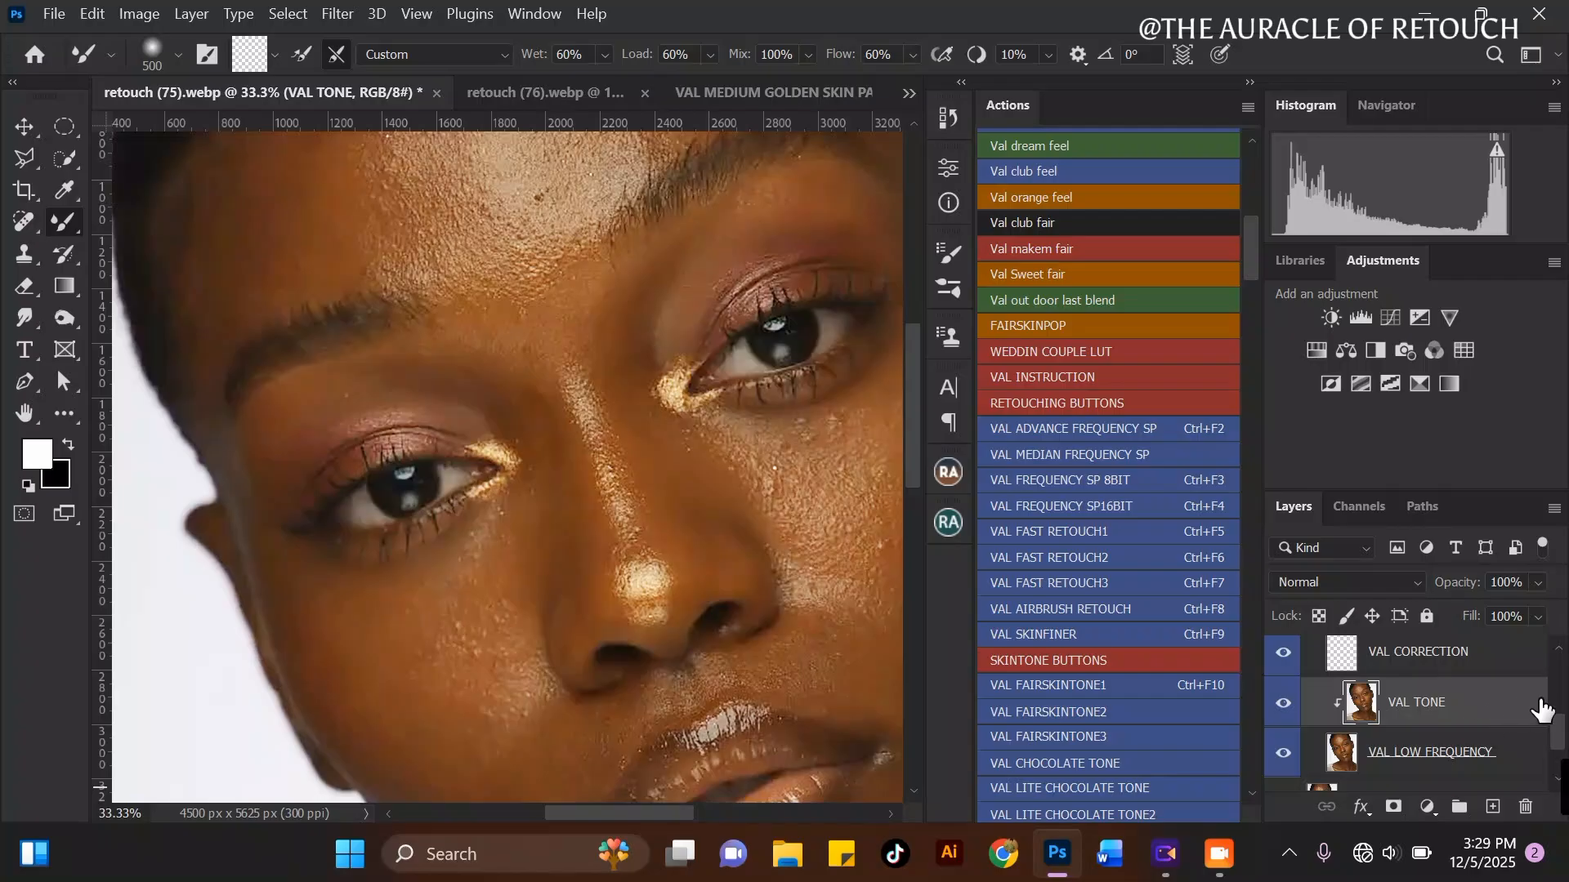
{"action": "left_click_drag", "start_coordinate": [1562, 725], "coordinate": [1563, 727]}
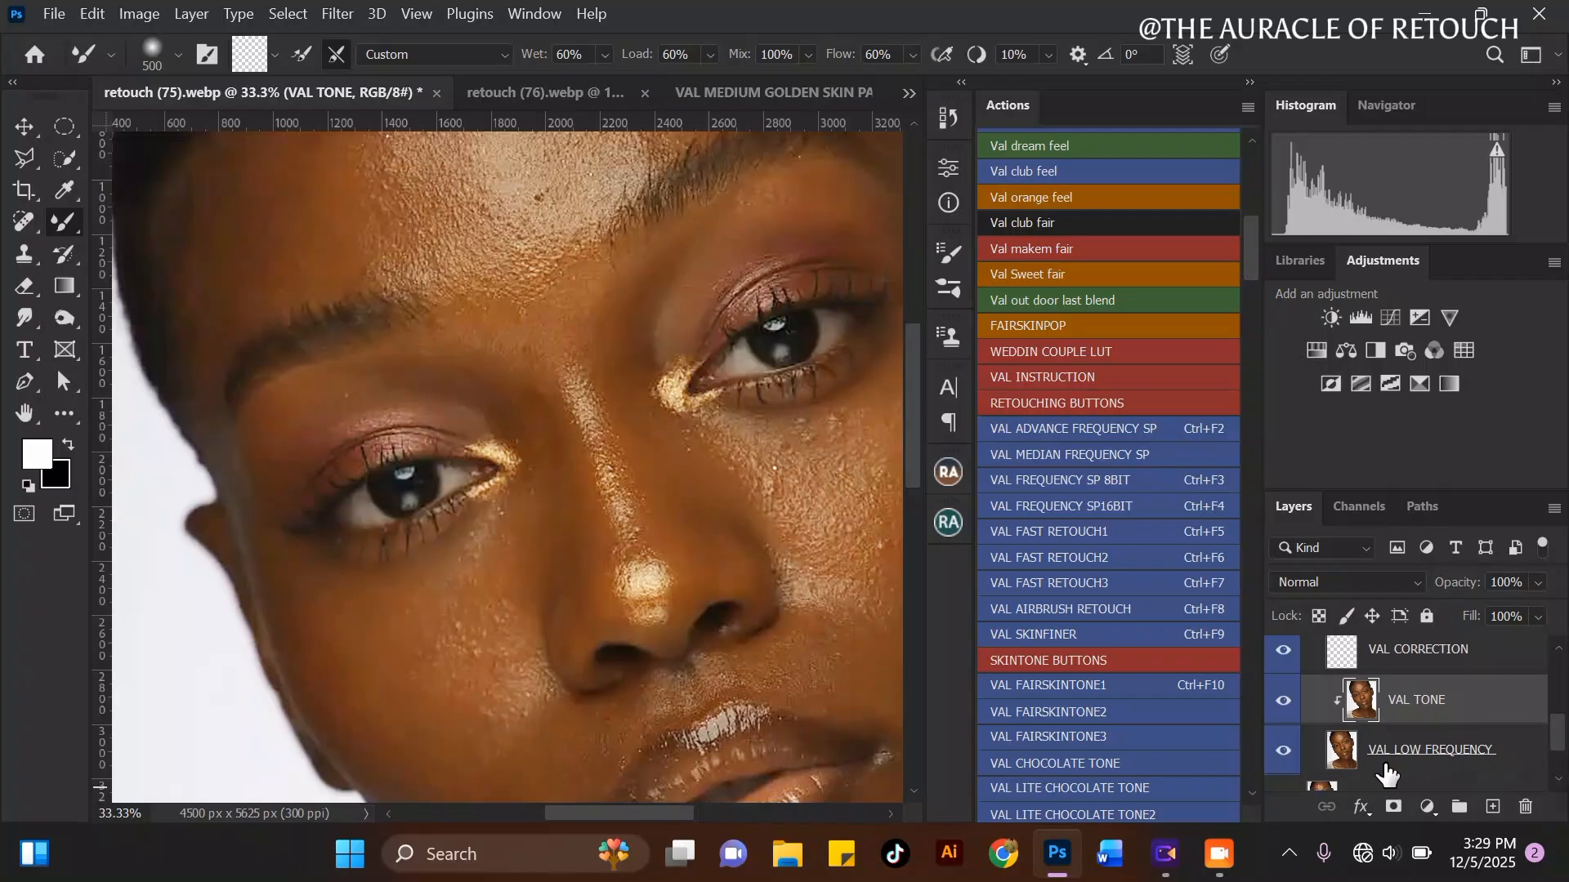
{"action": "scroll", "coordinate": [1552, 748], "scroll_direction": "up", "scroll_amount": 2}
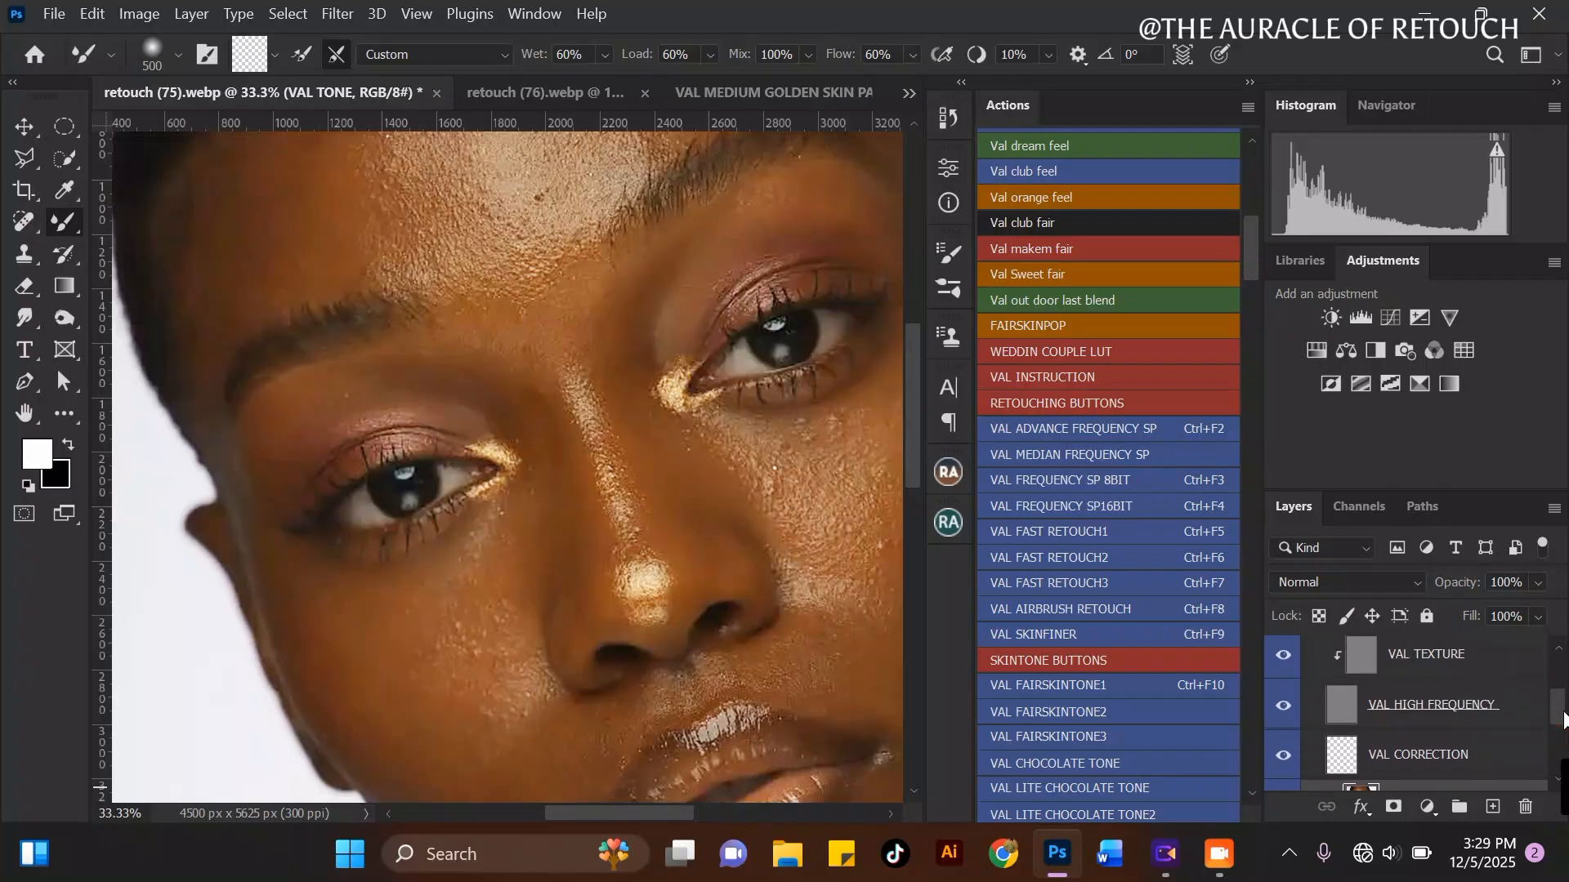
{"action": "left_click_drag", "start_coordinate": [1565, 698], "coordinate": [1562, 735]}
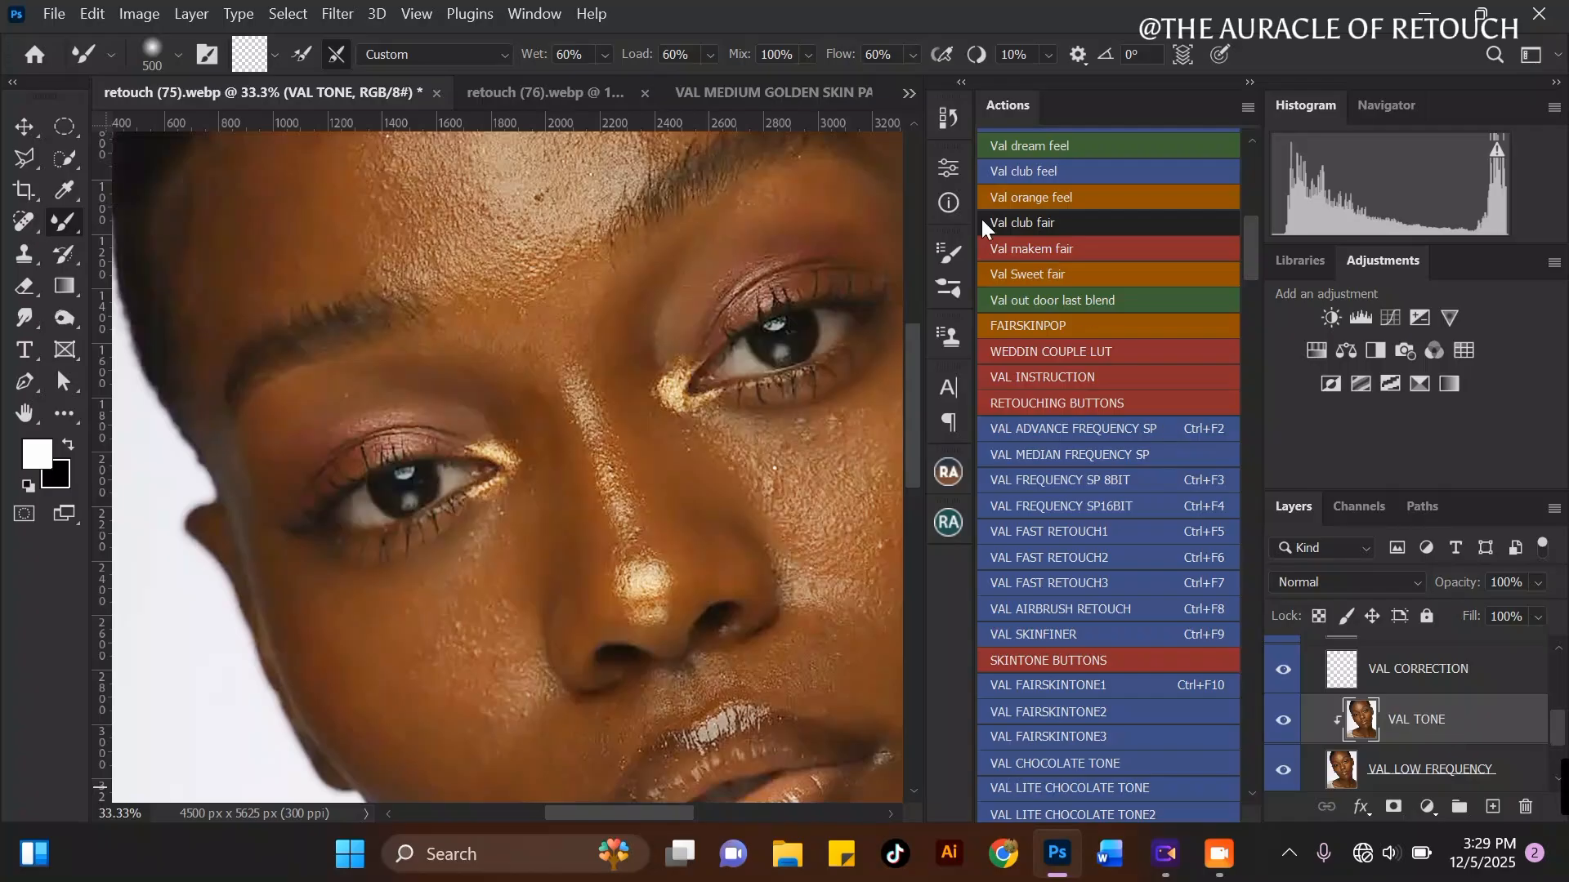
{"action": "scroll", "coordinate": [192, 287], "scroll_direction": "down", "scroll_amount": 3}
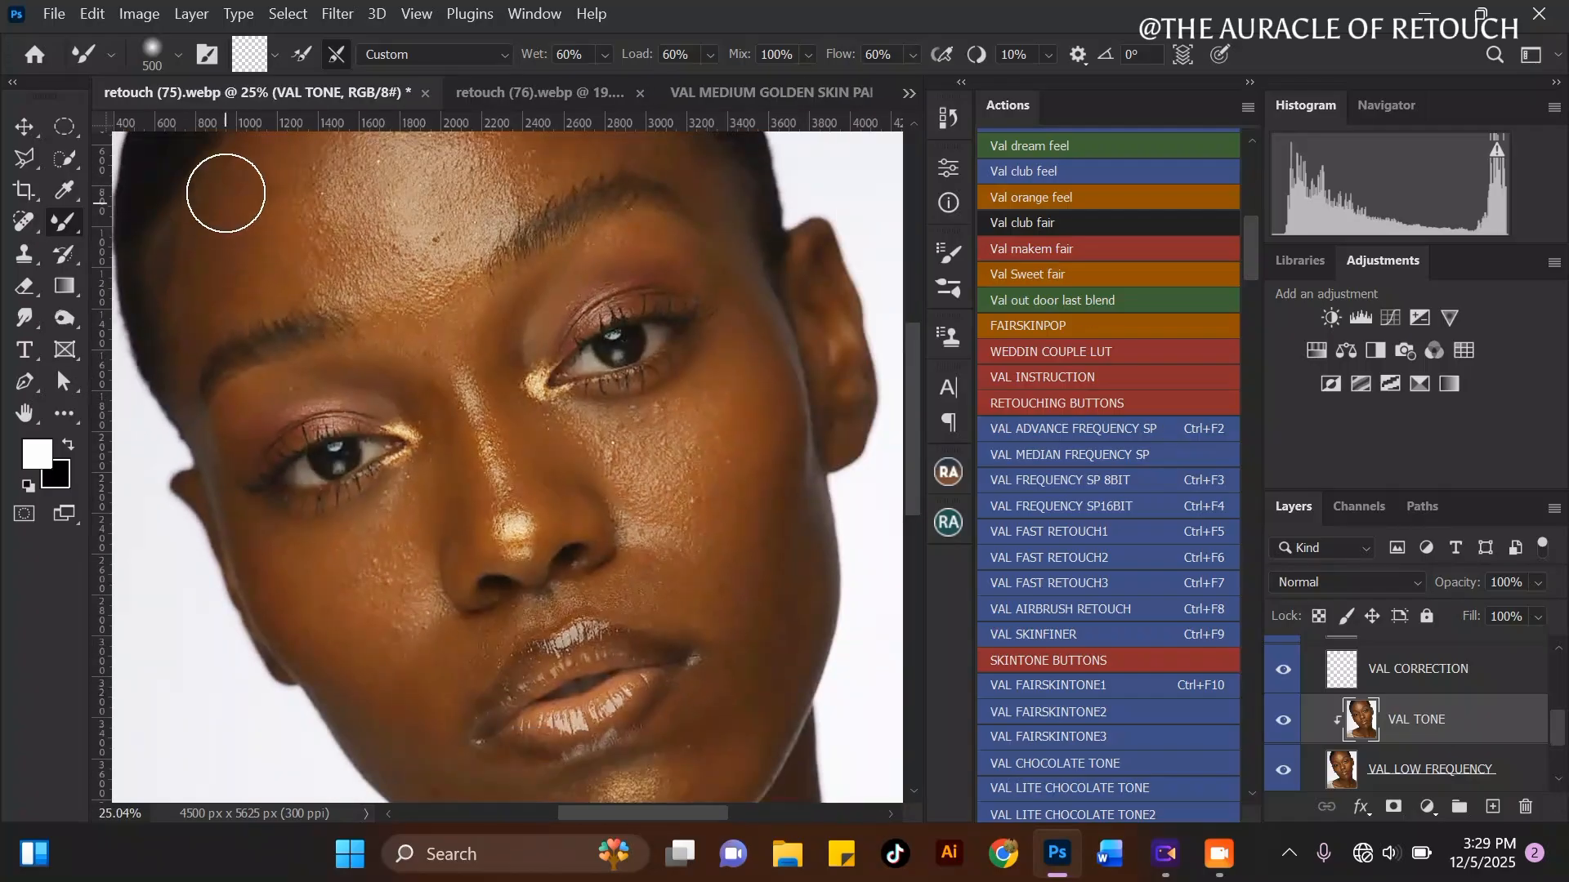
{"action": "scroll", "coordinate": [227, 157], "scroll_direction": "up", "scroll_amount": 2}
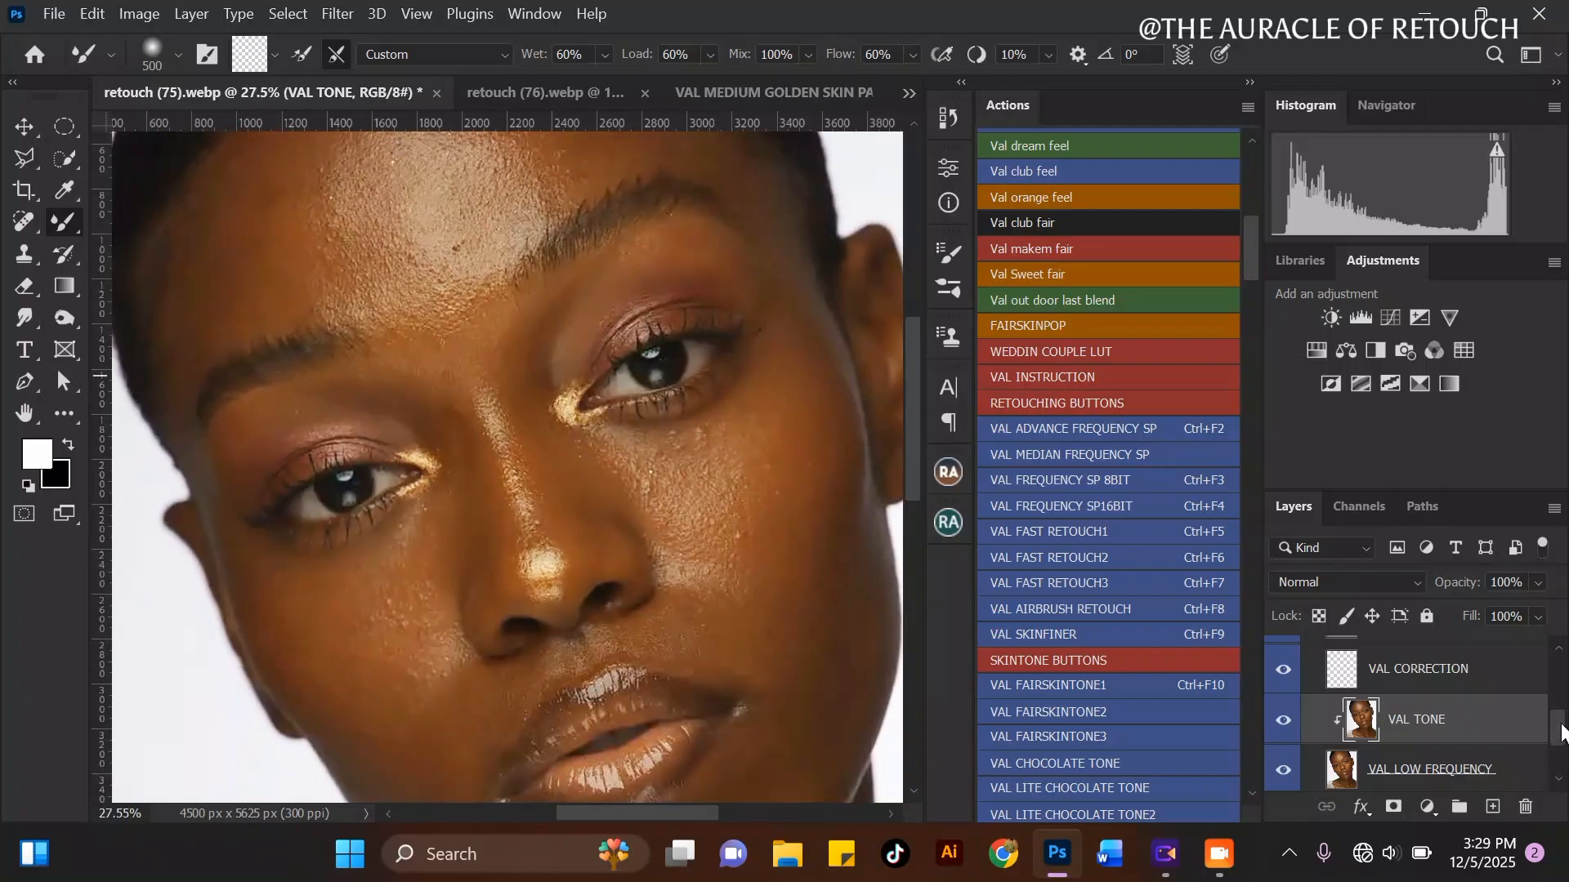
{"action": "scroll", "coordinate": [1556, 736], "scroll_direction": "up", "scroll_amount": 2}
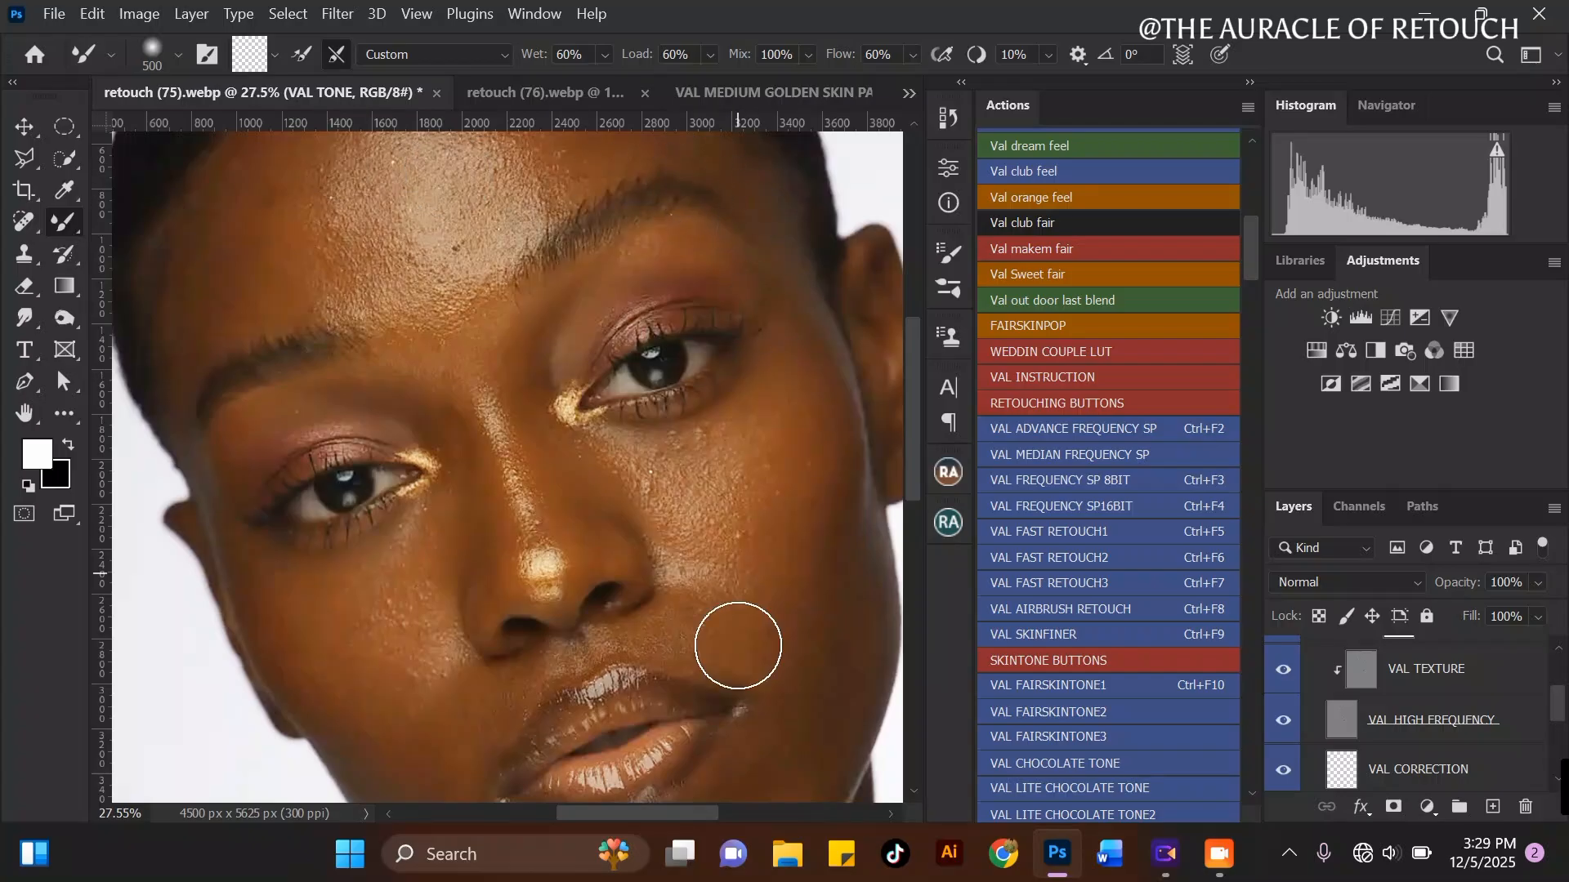
Step: Choose the Mixer Brush tool with the Soft Round tip at 500 px and 0% hardness for the VAL TONE layer
{"action": "left_click_drag", "start_coordinate": [679, 816], "coordinate": [675, 815]}
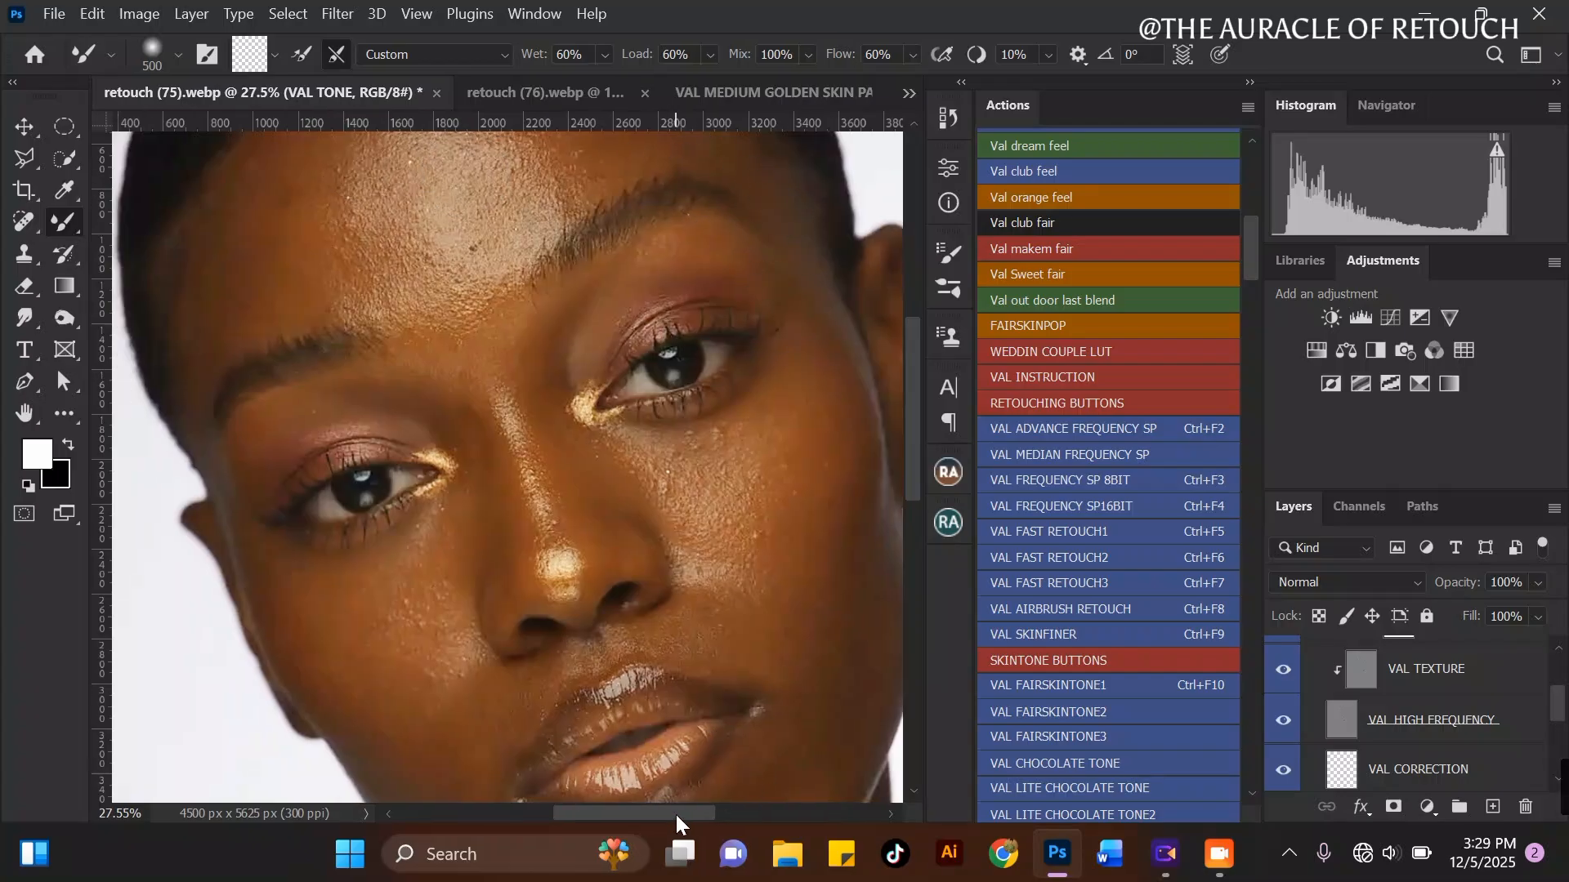
{"action": "scroll", "coordinate": [897, 354], "scroll_direction": "up", "scroll_amount": 1}
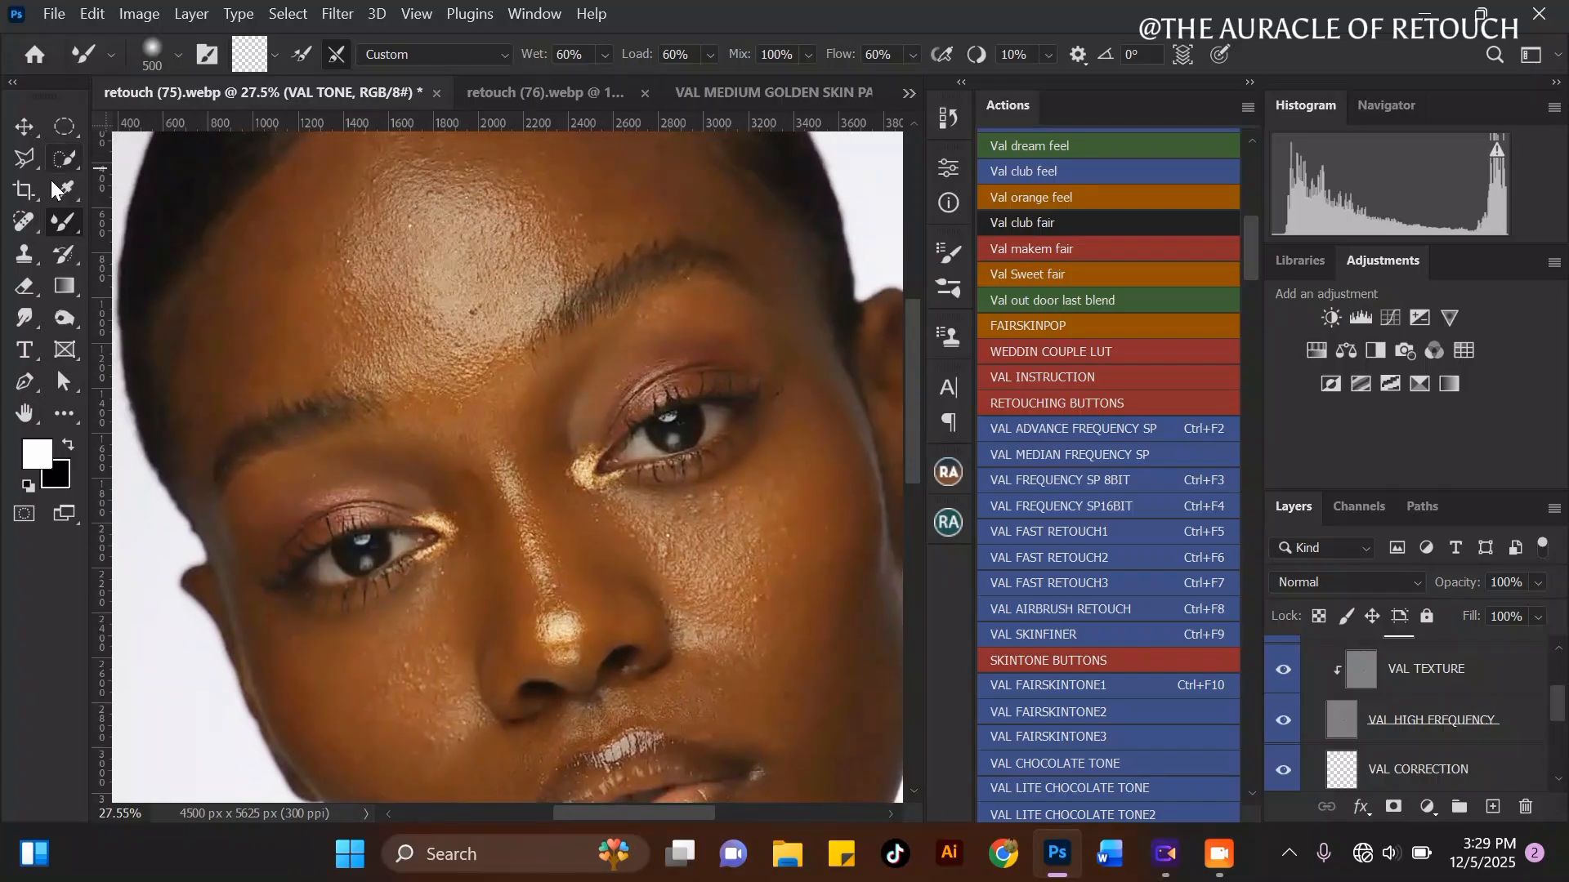
{"action": "left_click", "coordinate": [62, 219]}
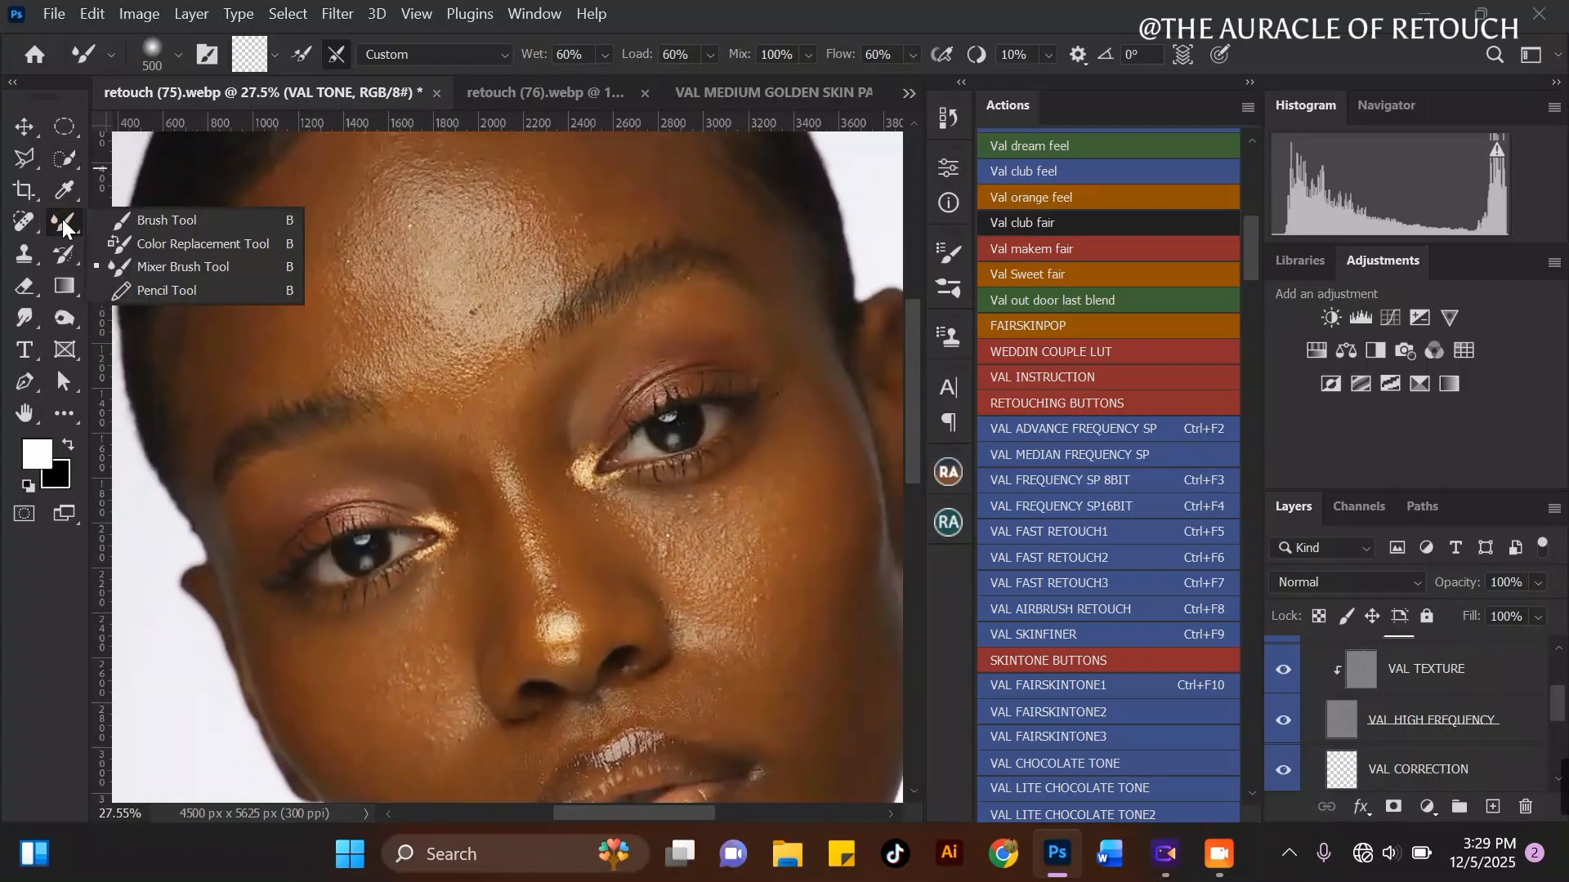
{"action": "left_click", "coordinate": [157, 268]}
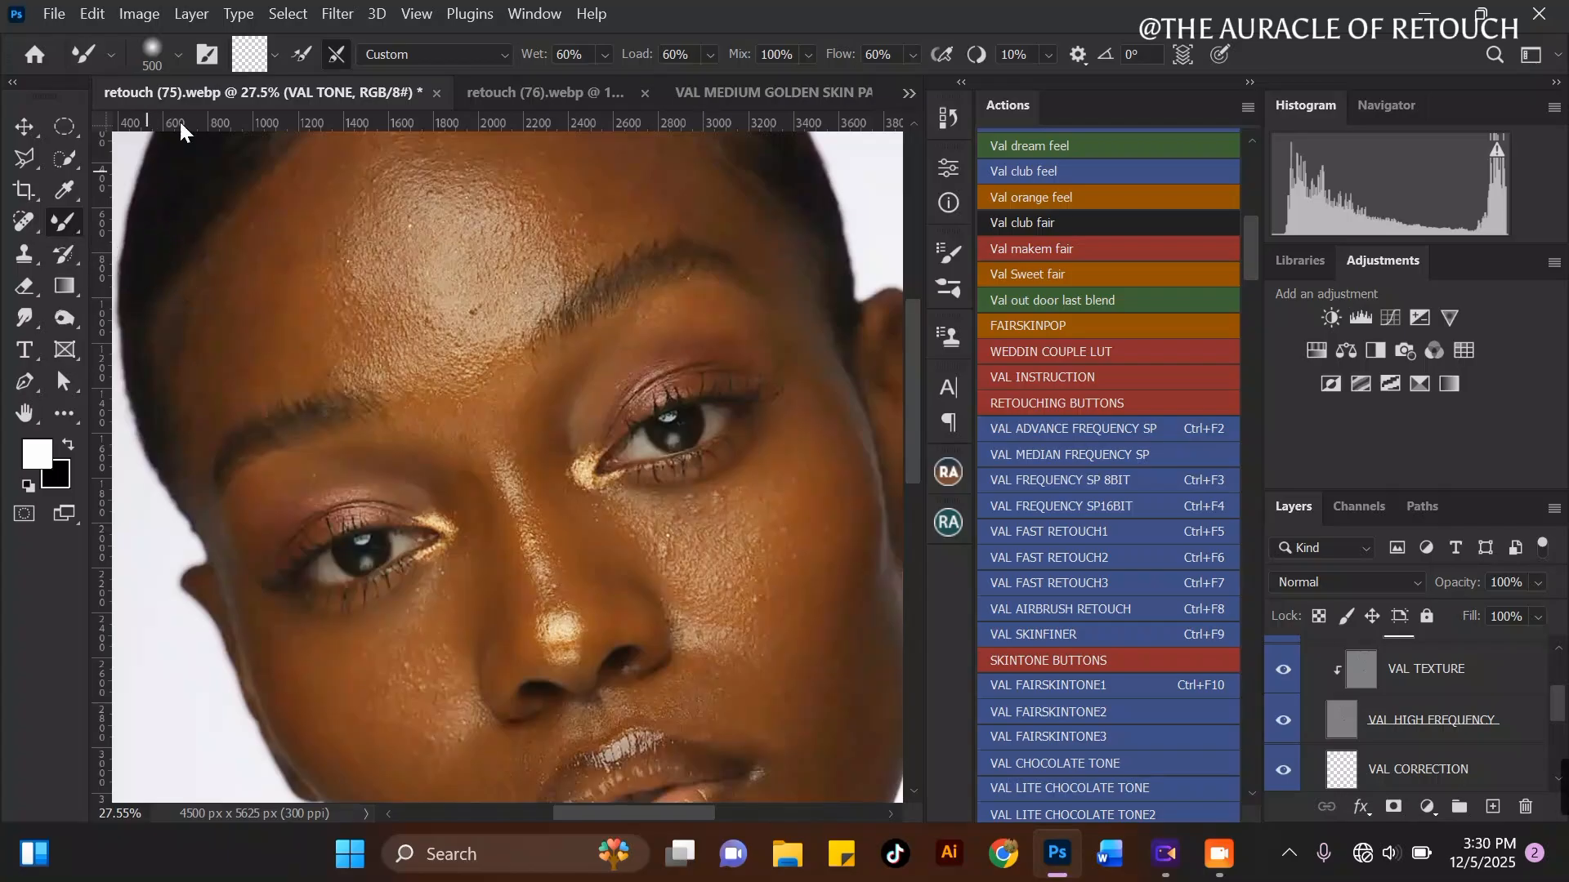
{"action": "left_click", "coordinate": [175, 47]}
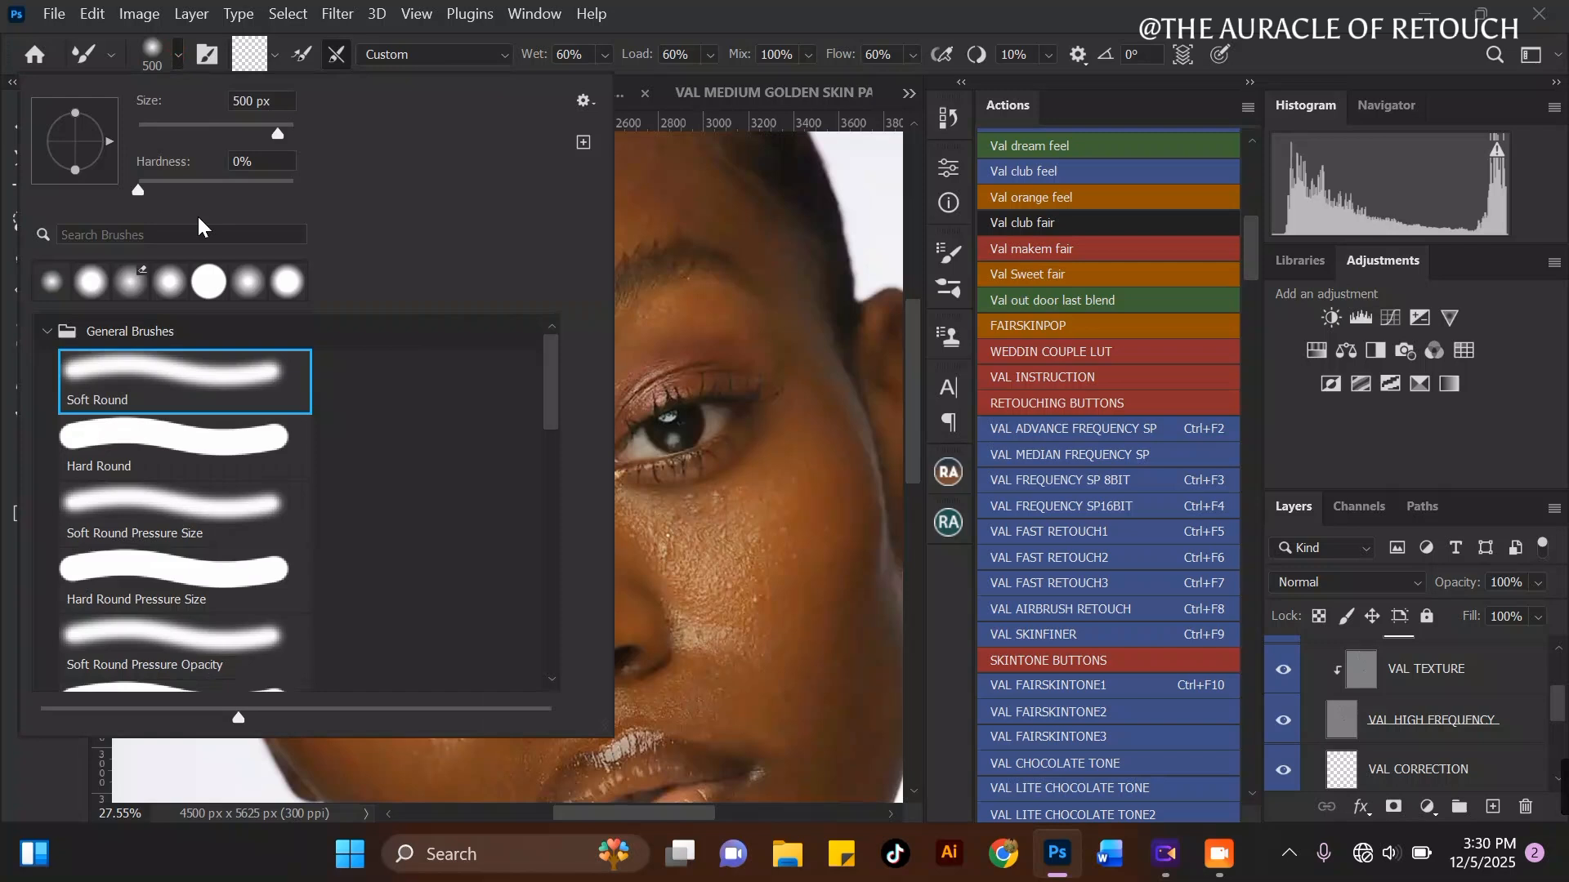
{"action": "double_click", "coordinate": [217, 391]}
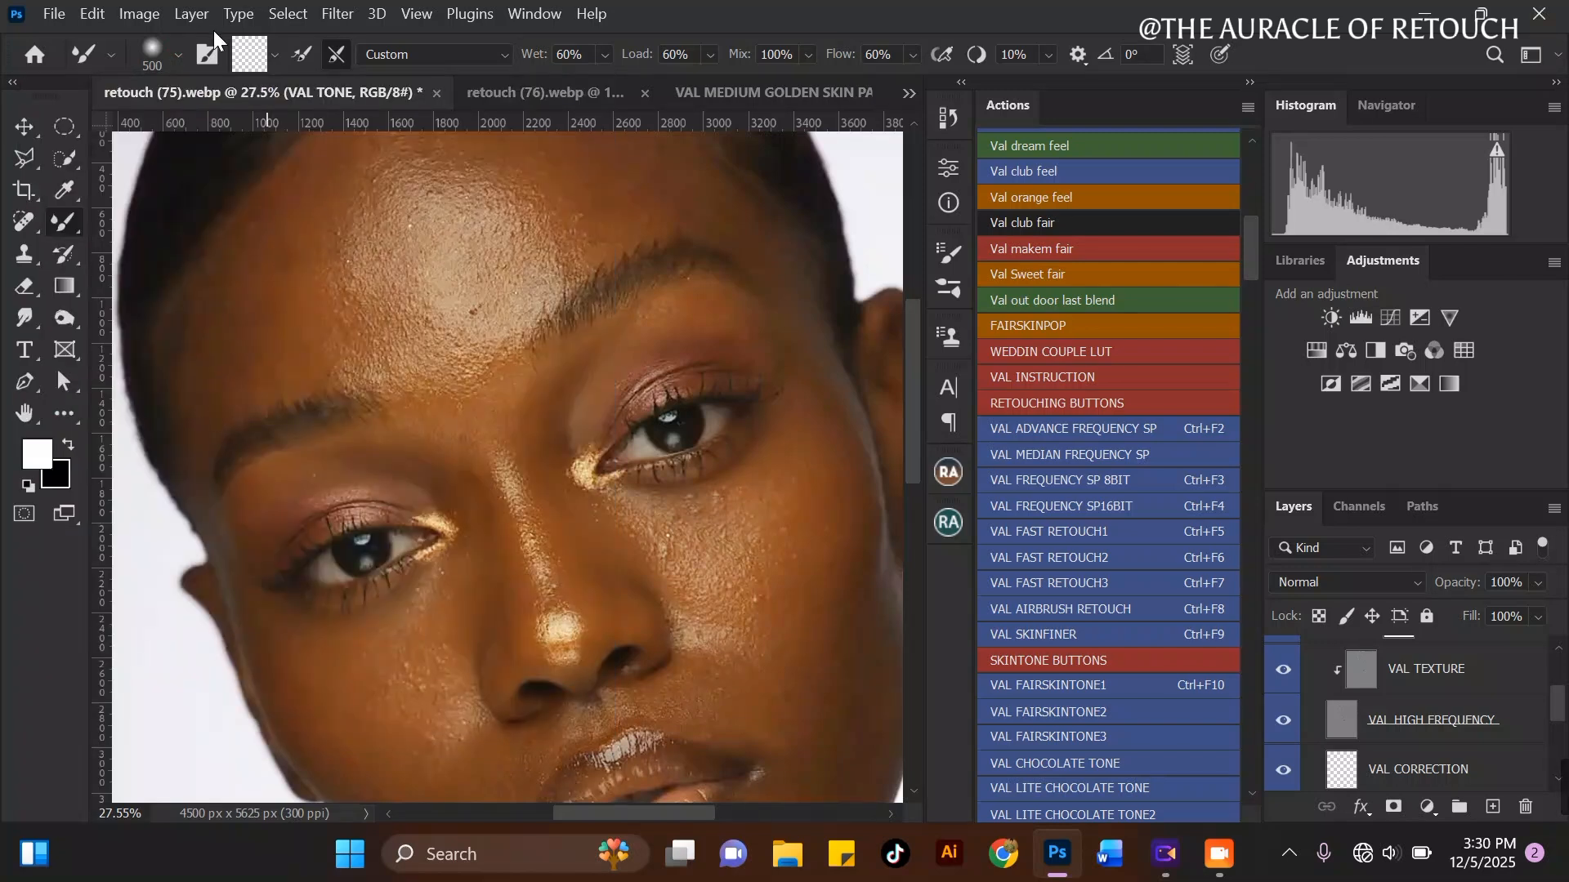
Step: Check the Smoothing option in the brush settings and clean the Mixer Brush's paint load
{"action": "left_click", "coordinate": [943, 279]}
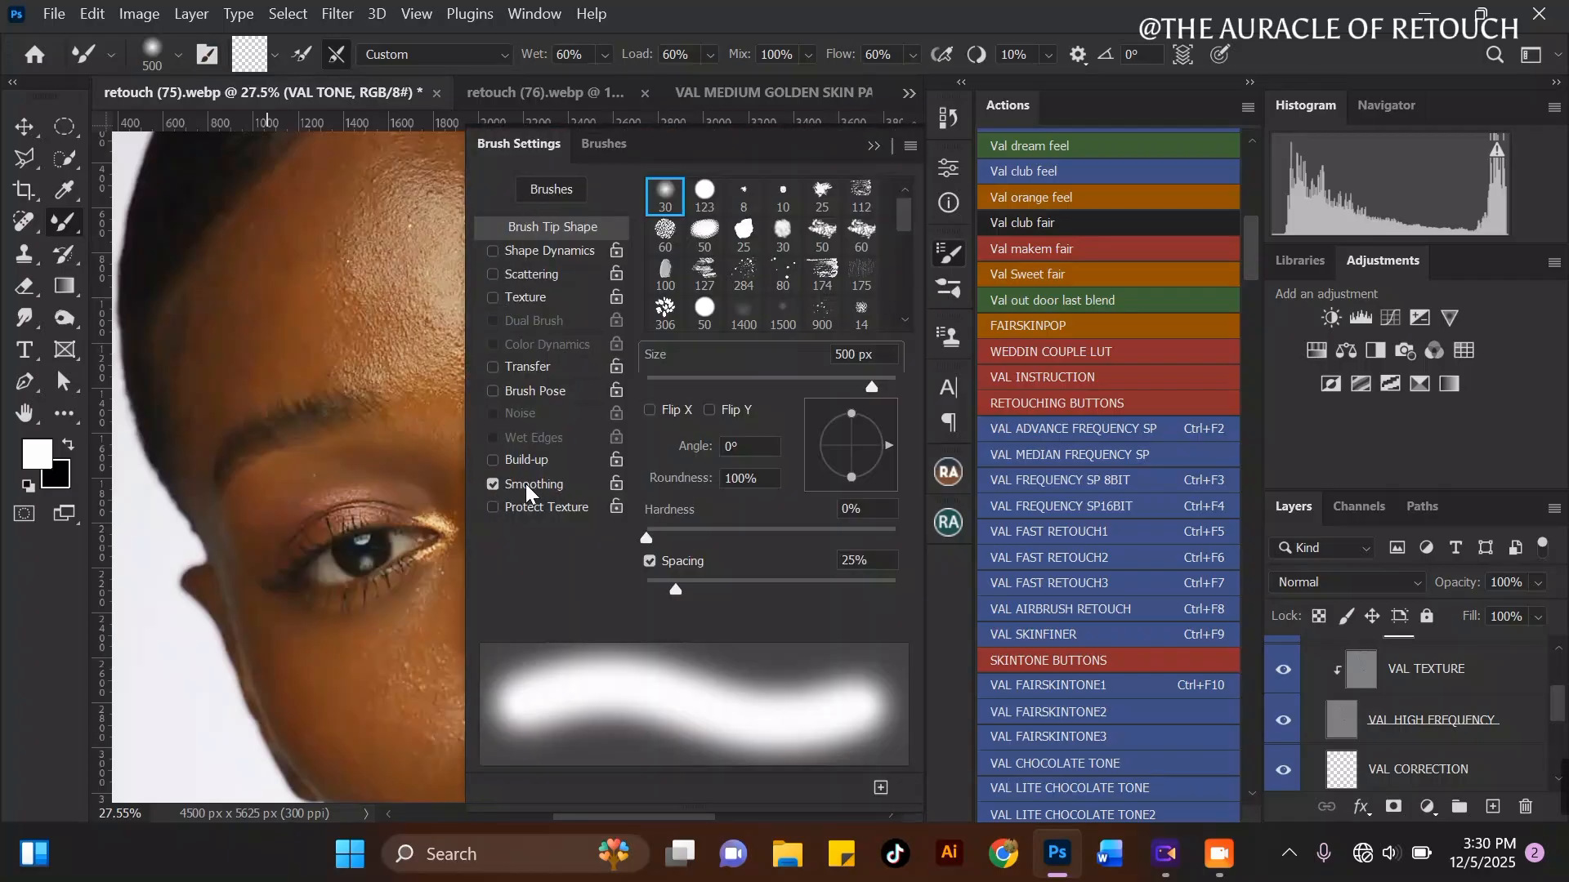
{"action": "left_click", "coordinate": [871, 145]}
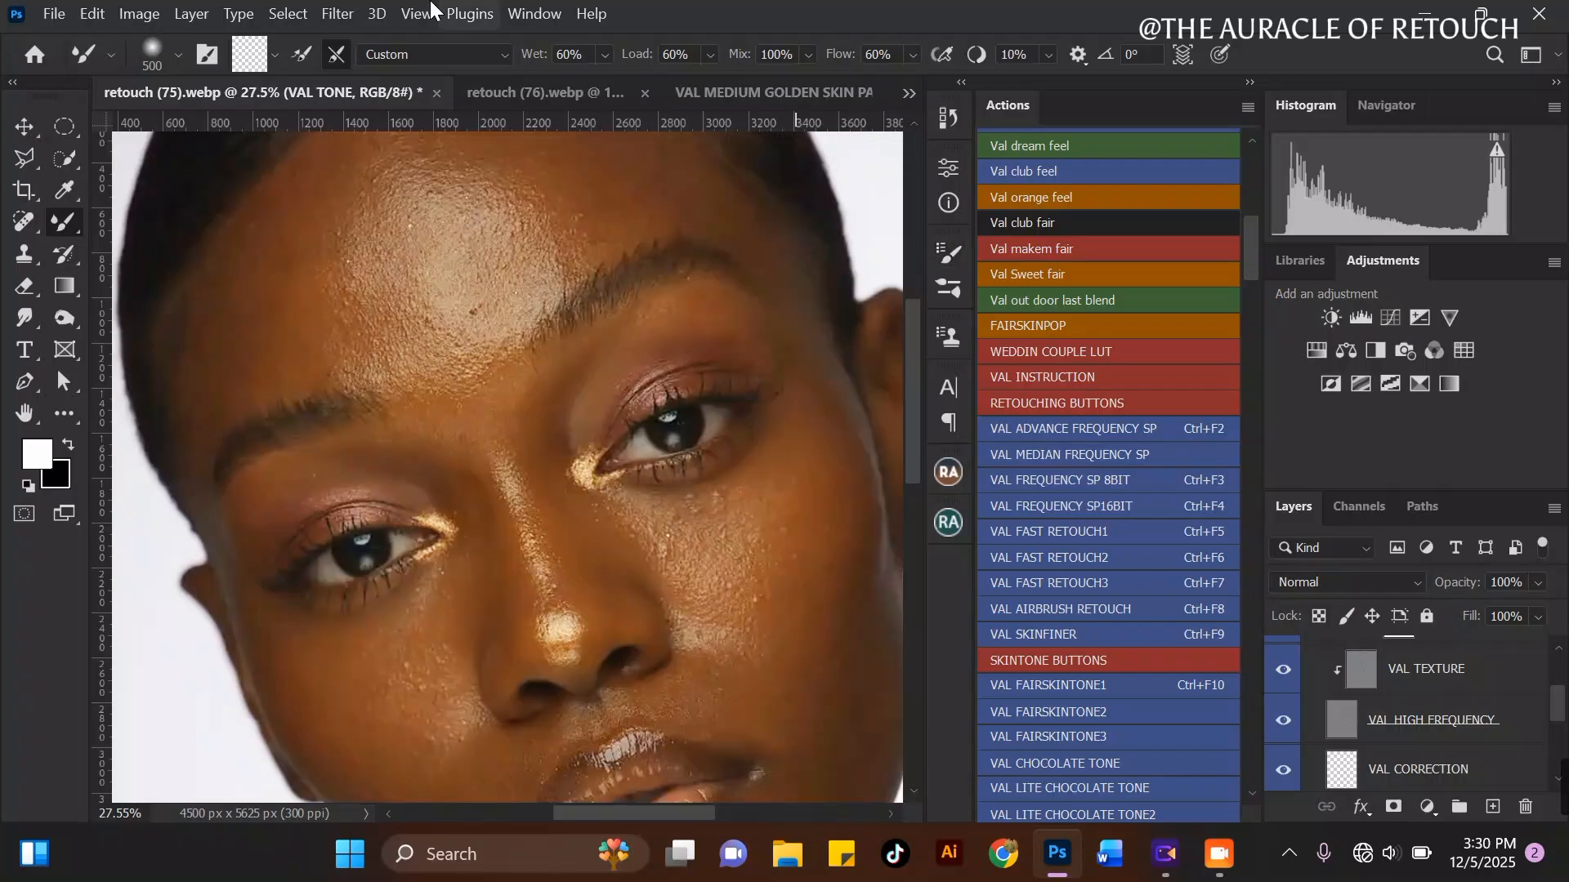
{"action": "left_click", "coordinate": [276, 55]}
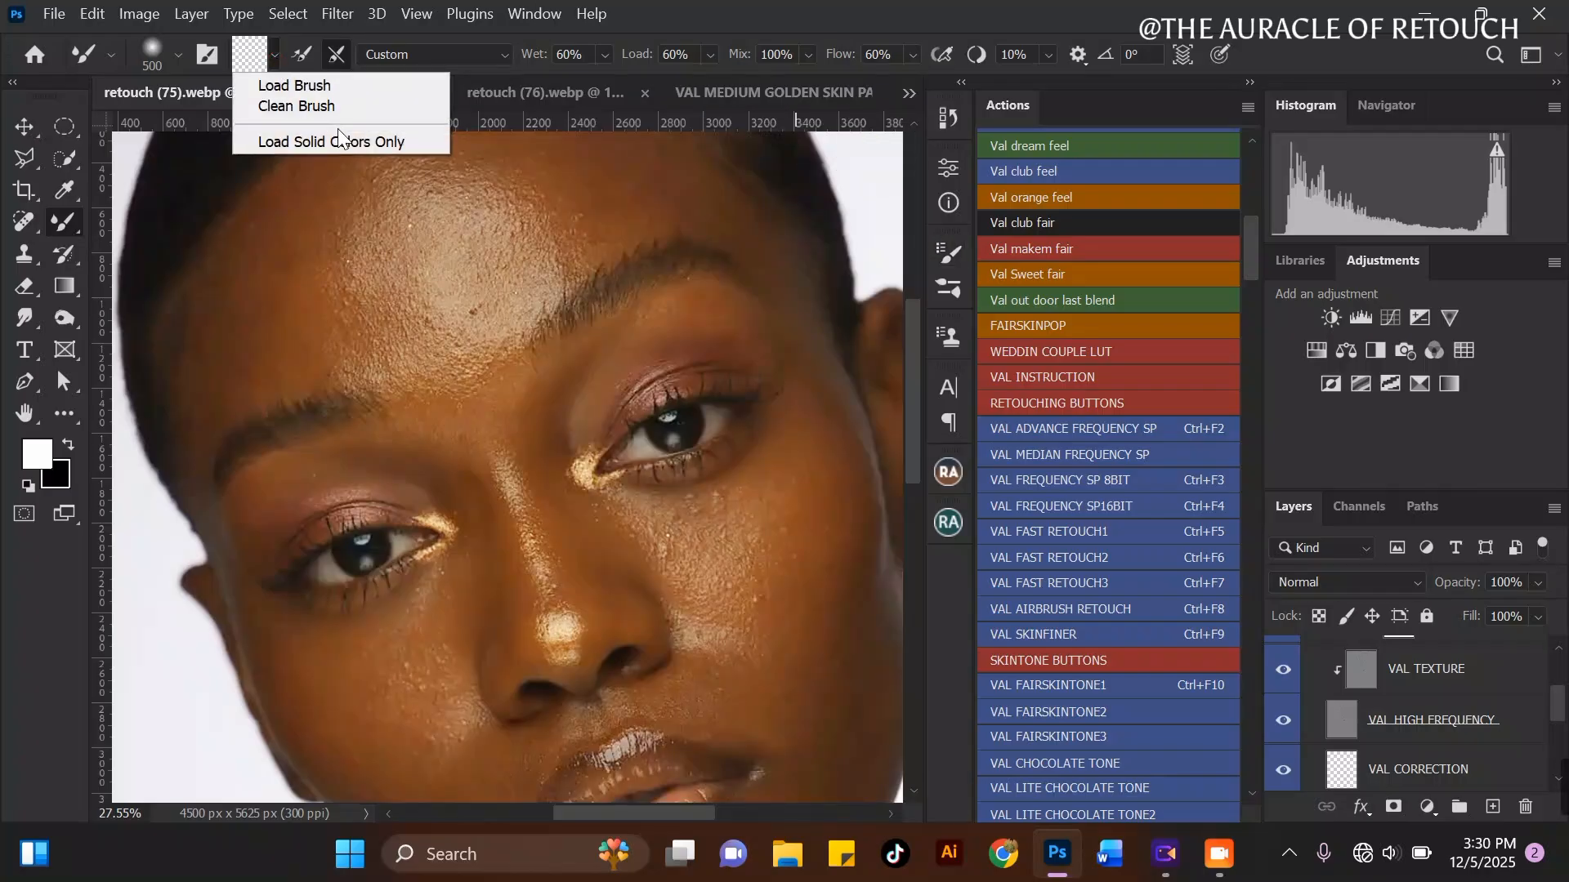
{"action": "left_click", "coordinate": [310, 105]}
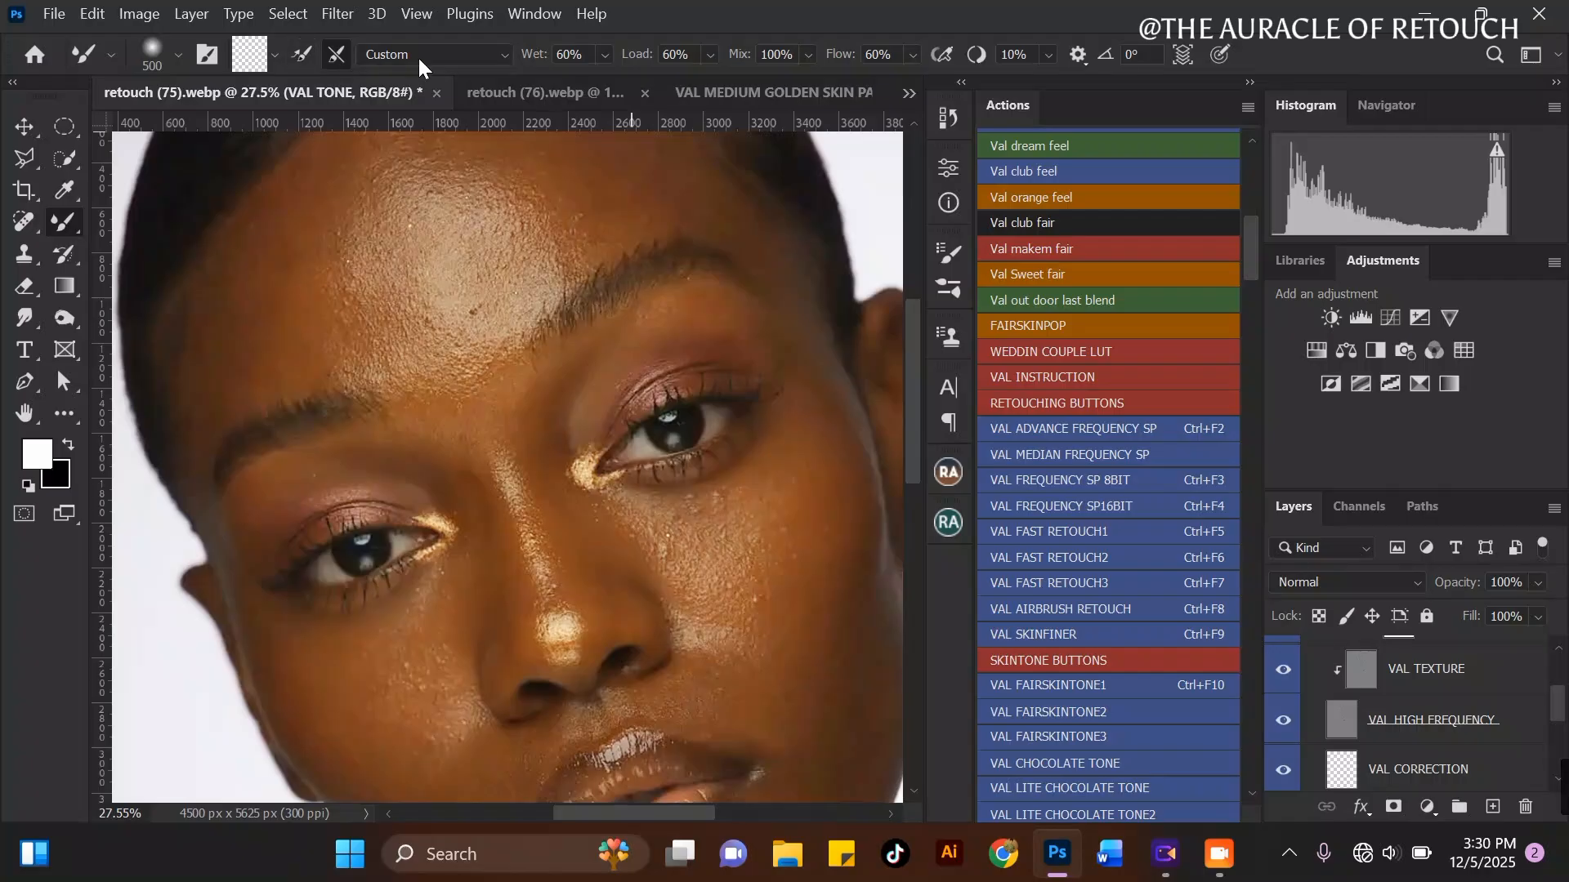
{"action": "left_click", "coordinate": [297, 52]}
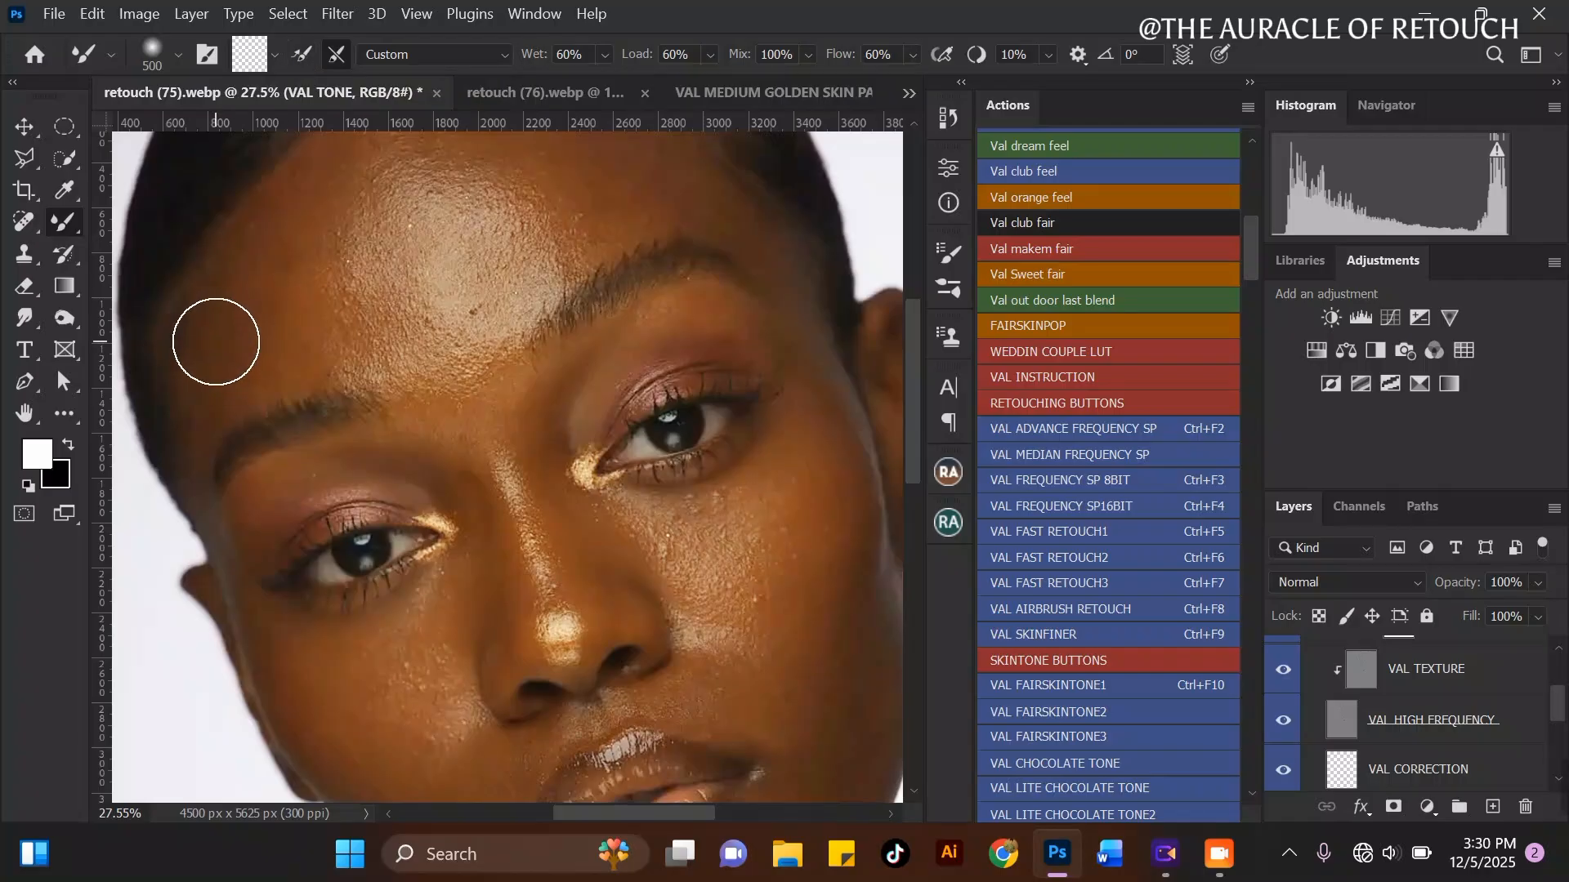
Step: Add an empty layer above VAL GRAY and switch to the regular Brush tool for marking up the face
{"action": "scroll", "coordinate": [272, 385], "scroll_direction": "down", "scroll_amount": 2}
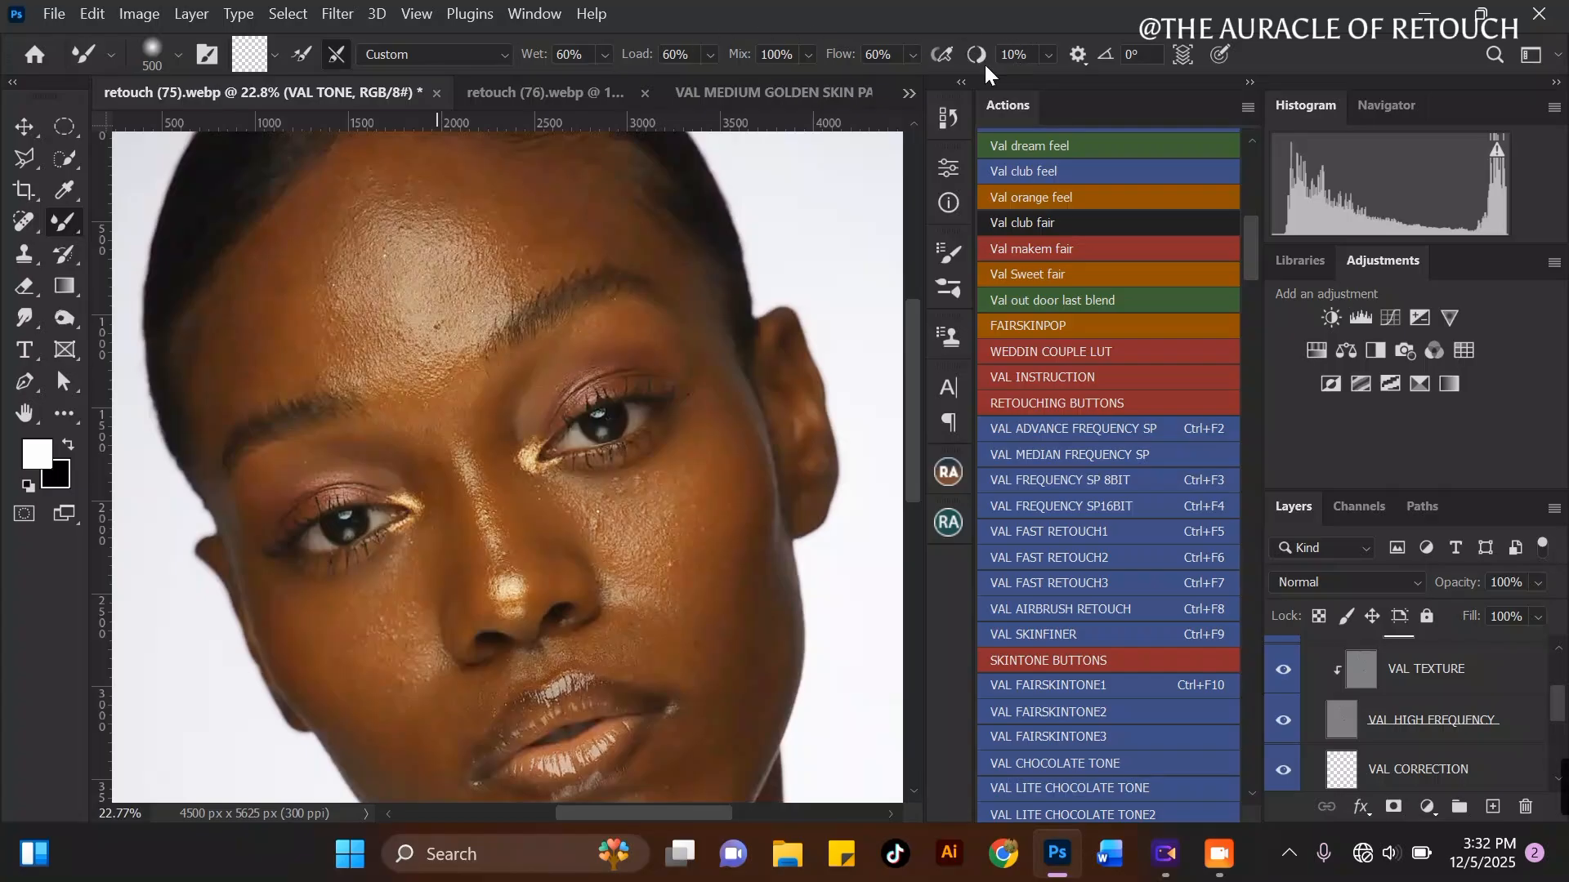
{"action": "scroll", "coordinate": [560, 417], "scroll_direction": "down", "scroll_amount": 2}
{"action": "scroll", "coordinate": [454, 232], "scroll_direction": "up", "scroll_amount": 2}
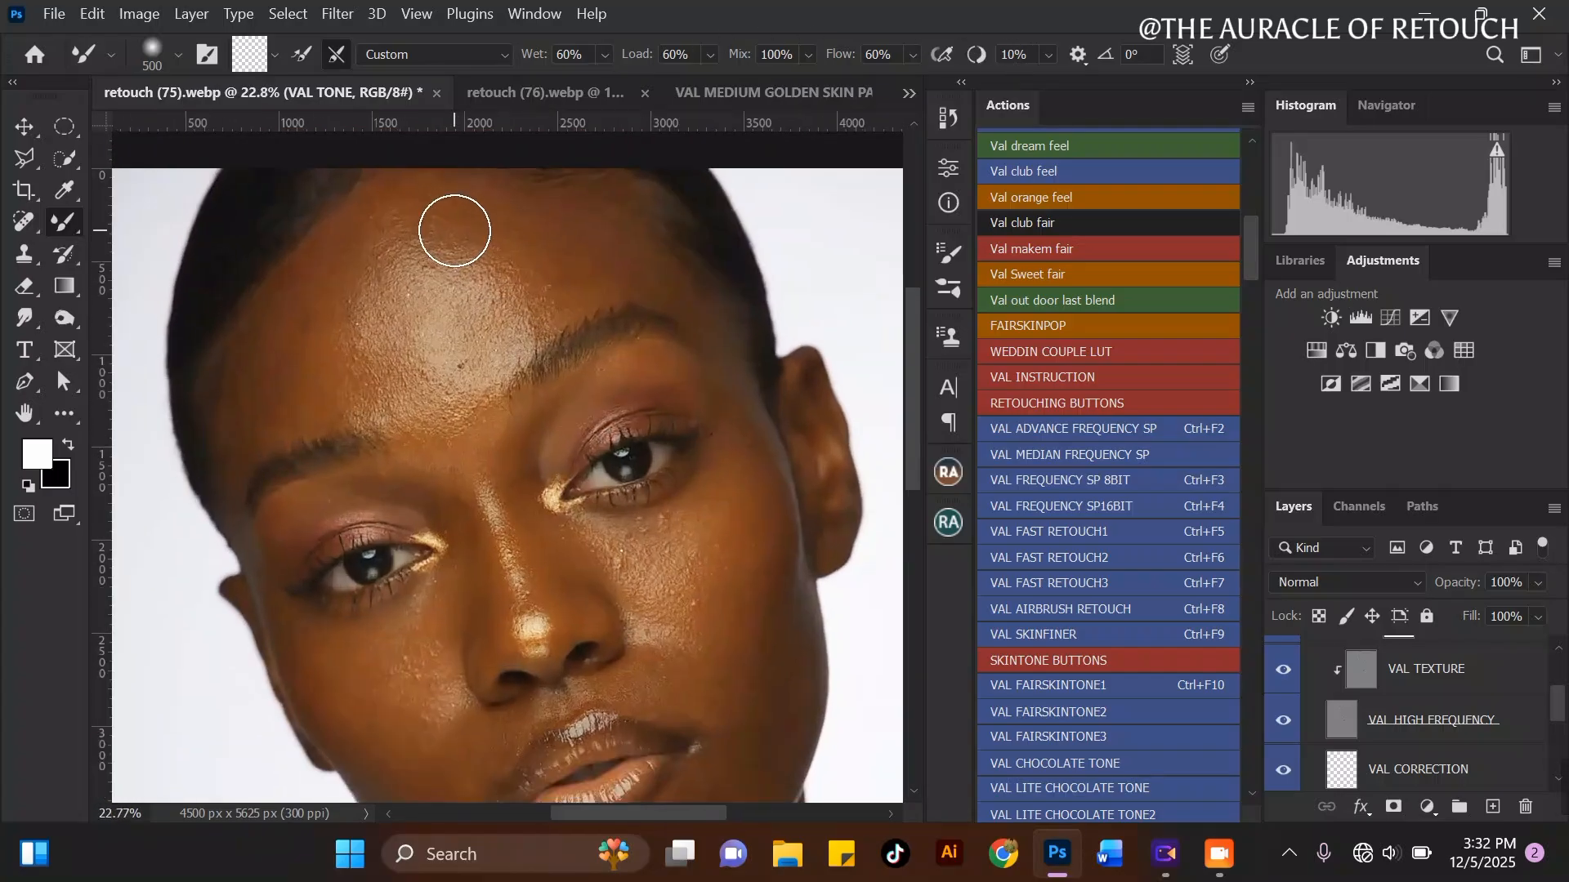
{"action": "scroll", "coordinate": [673, 214], "scroll_direction": "down", "scroll_amount": 1}
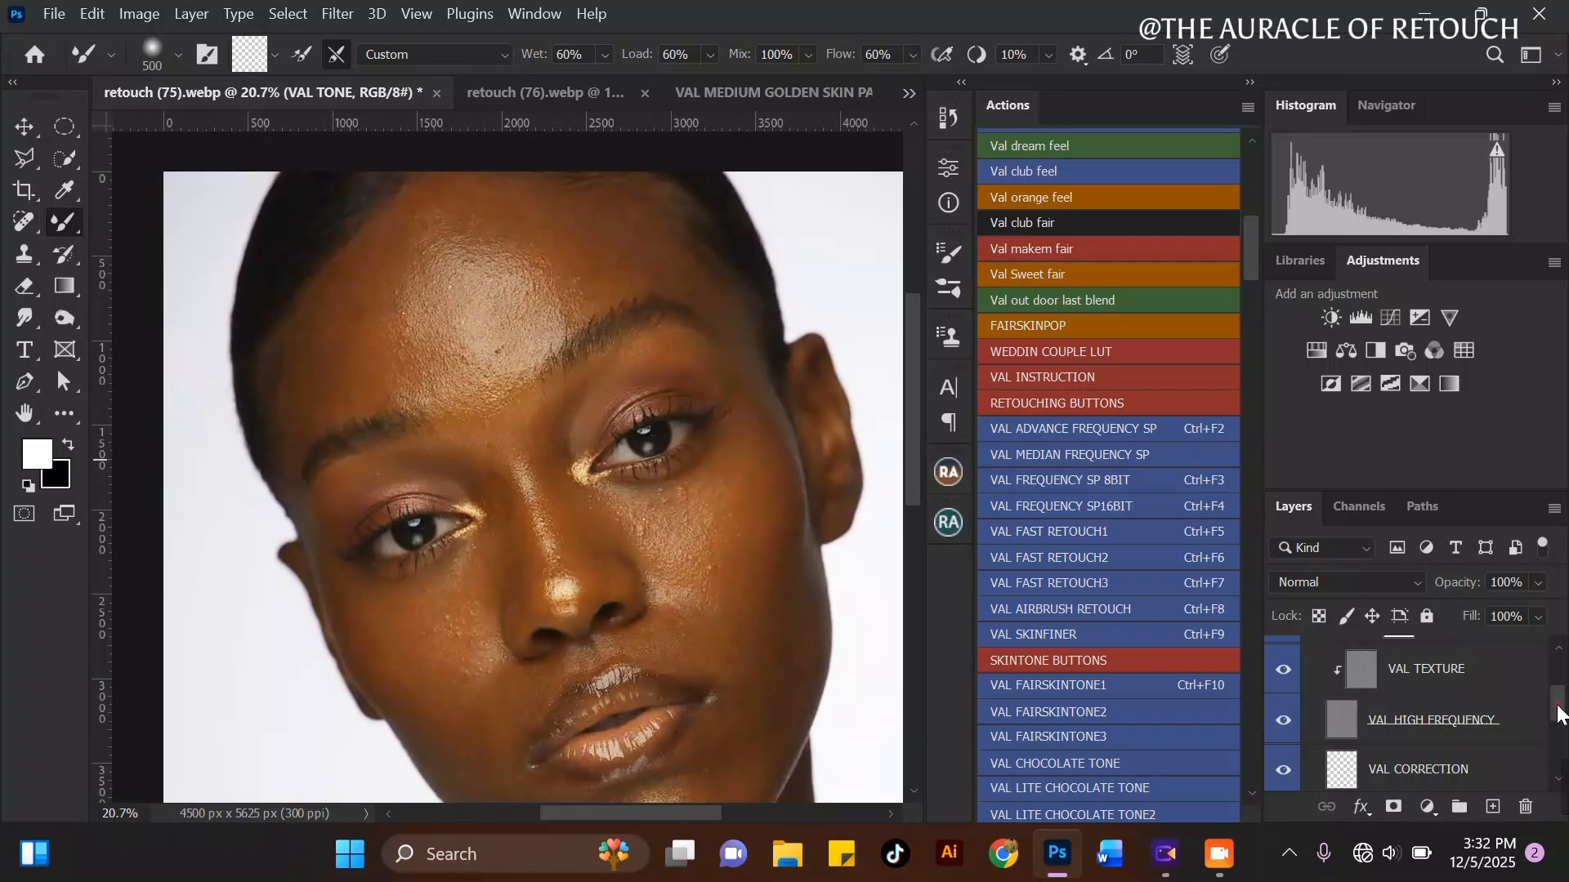
{"action": "left_click_drag", "start_coordinate": [1558, 704], "coordinate": [1557, 695]}
{"action": "left_click", "coordinate": [1493, 807]}
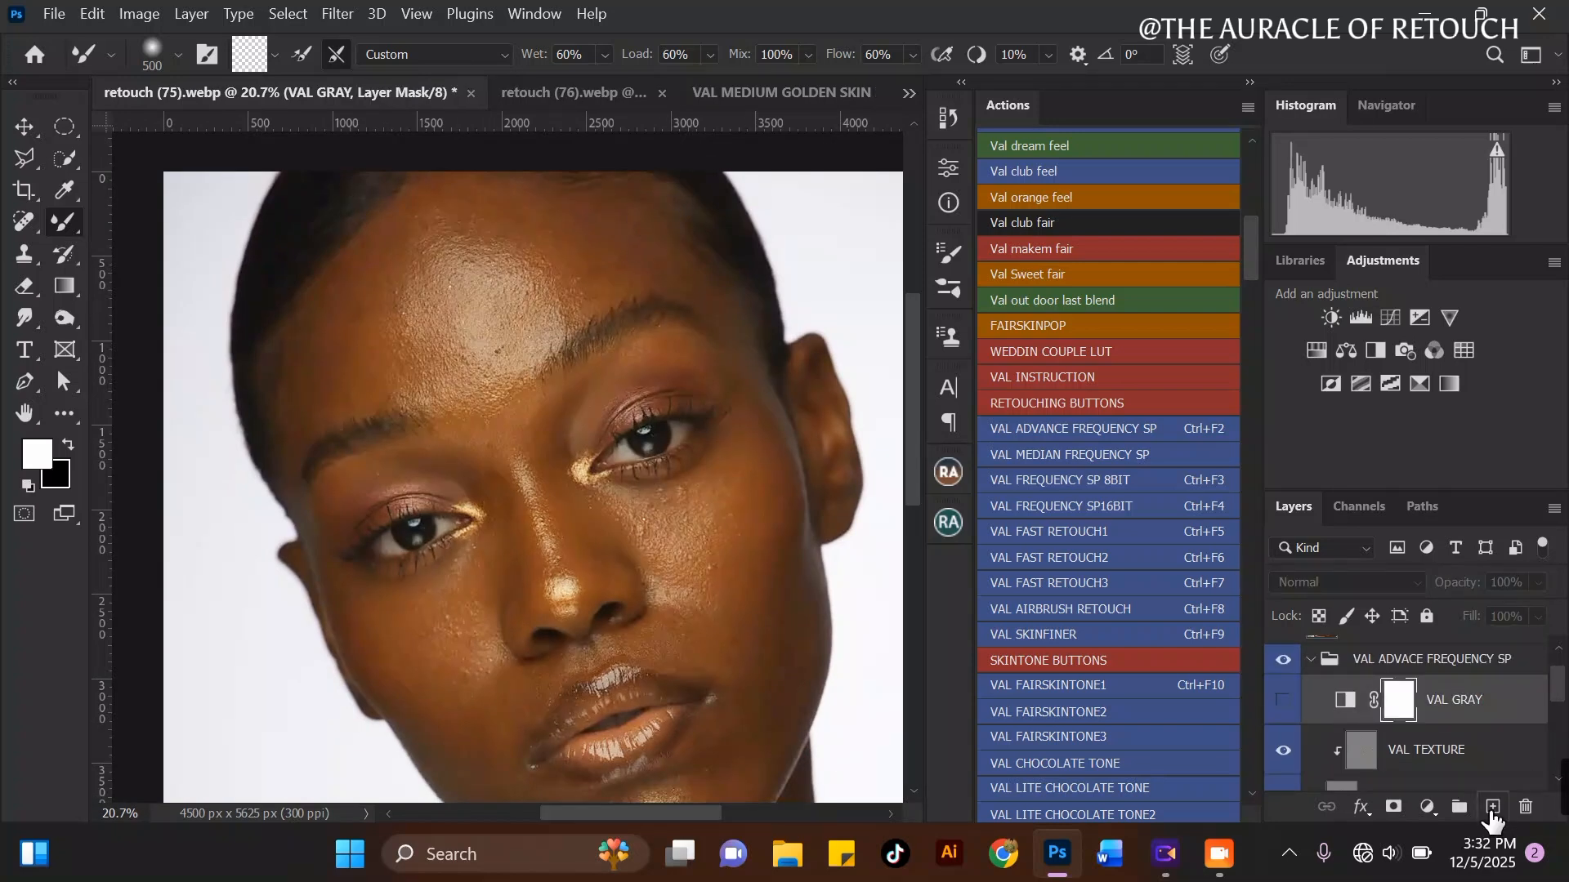
{"action": "right_click", "coordinate": [67, 221]}
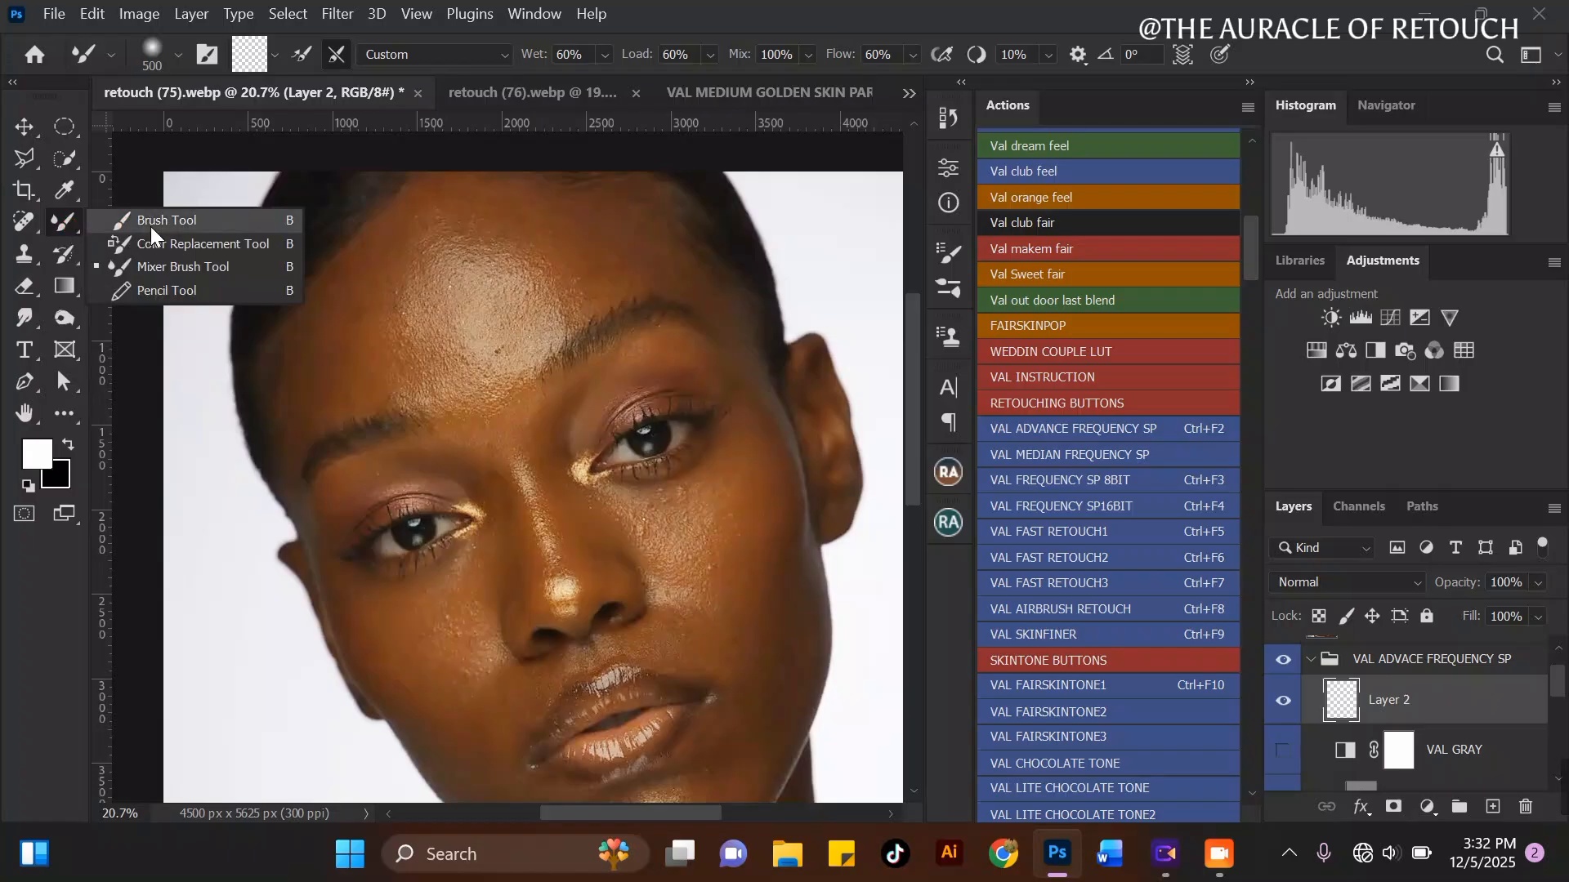
{"action": "left_click", "coordinate": [150, 227]}
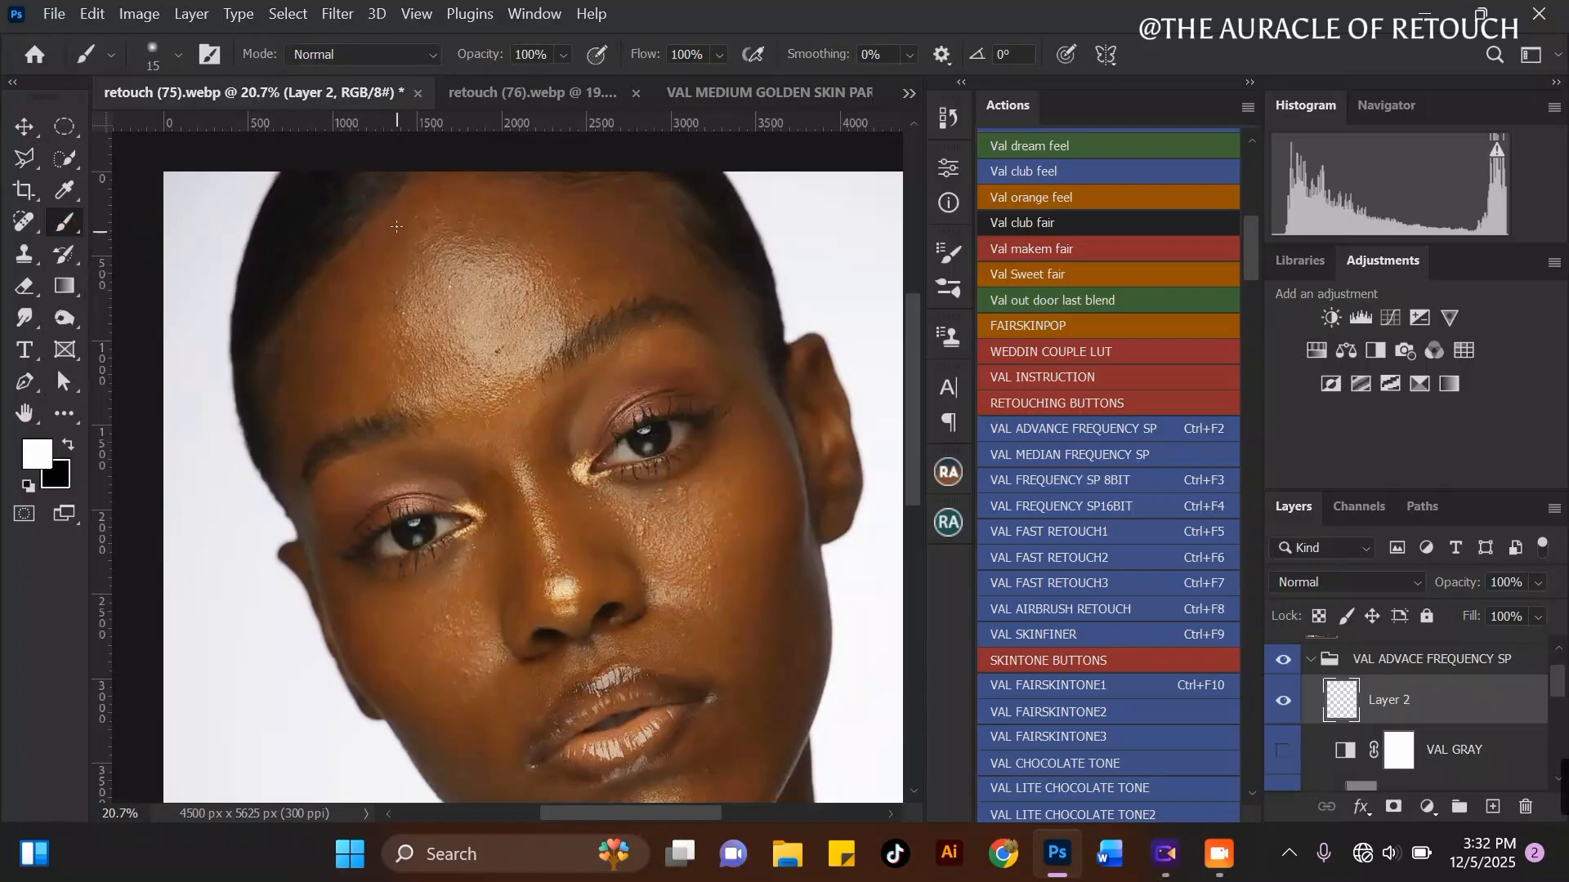
Step: Outline the face's shadow areas with a 15-pixel white brush: the forehead sides, cheek hollows, jaw and both sides of the nose
{"action": "mouse_move", "coordinate": [385, 213]}
{"action": "left_mouse_down"}
{"action": "mouse_move", "coordinate": [280, 335]}
{"action": "mouse_move", "coordinate": [271, 483]}
{"action": "mouse_move", "coordinate": [385, 407]}
{"action": "mouse_move", "coordinate": [433, 240]}
{"action": "mouse_move", "coordinate": [497, 222]}
{"action": "mouse_move", "coordinate": [578, 282]}
{"action": "mouse_move", "coordinate": [688, 306]}
{"action": "mouse_move", "coordinate": [747, 265]}
{"action": "mouse_move", "coordinate": [692, 204]}
{"action": "mouse_move", "coordinate": [603, 165]}
{"action": "mouse_move", "coordinate": [478, 157]}
{"action": "mouse_move", "coordinate": [393, 203]}
{"action": "left_mouse_up"}
{"action": "scroll", "coordinate": [551, 380], "scroll_direction": "down", "scroll_amount": 3}
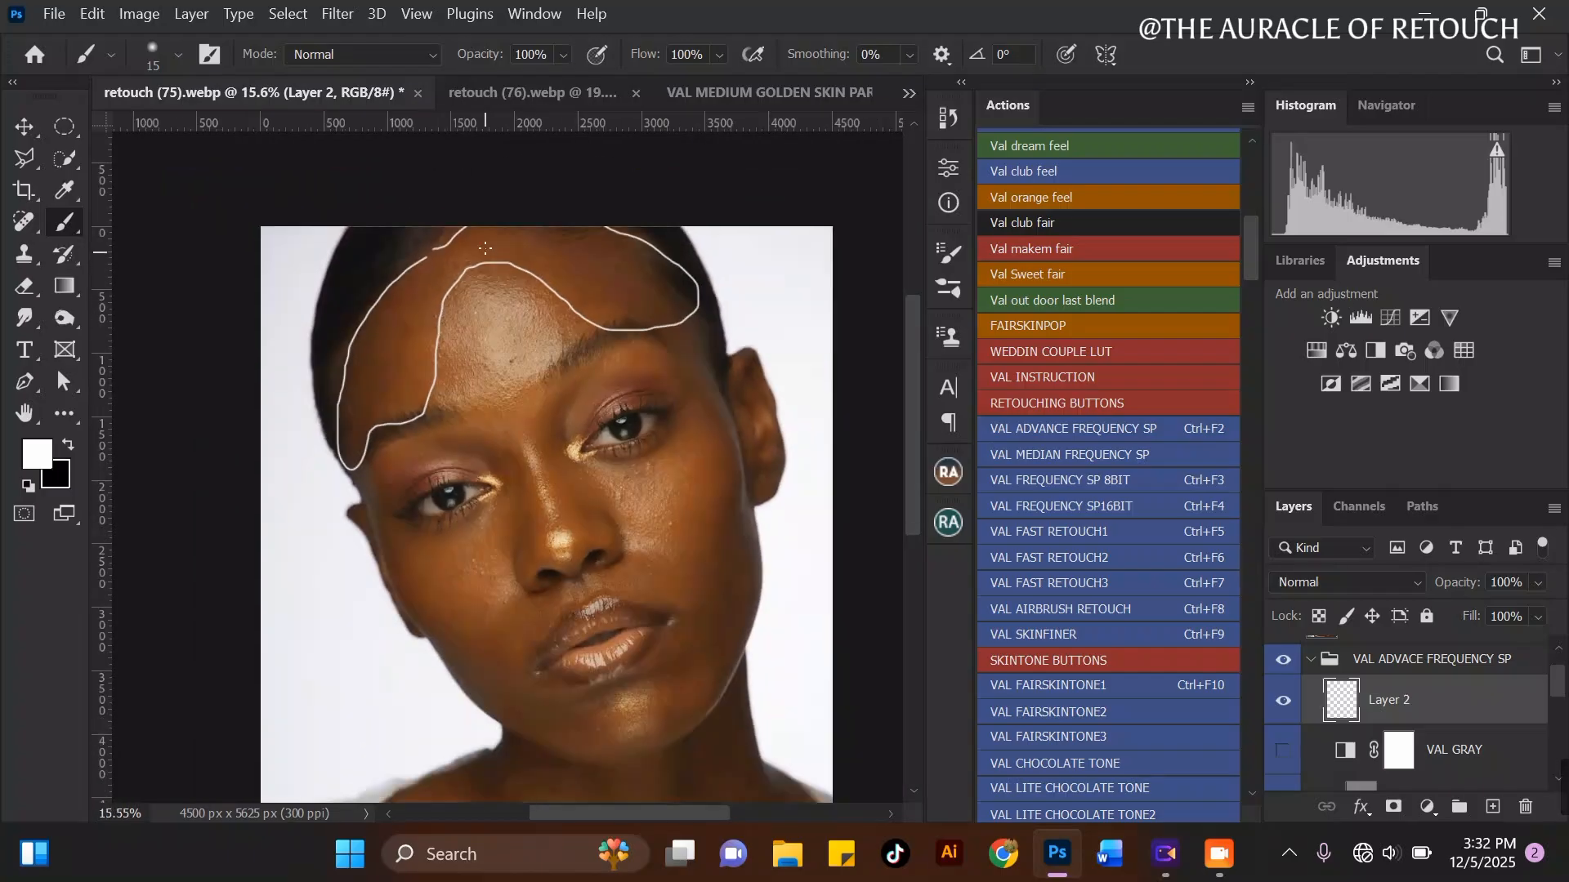
{"action": "scroll", "coordinate": [488, 252], "scroll_direction": "up", "scroll_amount": 4}
{"action": "scroll", "coordinate": [473, 211], "scroll_direction": "down", "scroll_amount": 1}
{"action": "mouse_move", "coordinate": [750, 491]}
{"action": "left_mouse_down"}
{"action": "mouse_move", "coordinate": [713, 792]}
{"action": "mouse_move", "coordinate": [777, 742]}
{"action": "mouse_move", "coordinate": [791, 690]}
{"action": "mouse_move", "coordinate": [794, 603]}
{"action": "mouse_move", "coordinate": [756, 500]}
{"action": "left_mouse_up"}
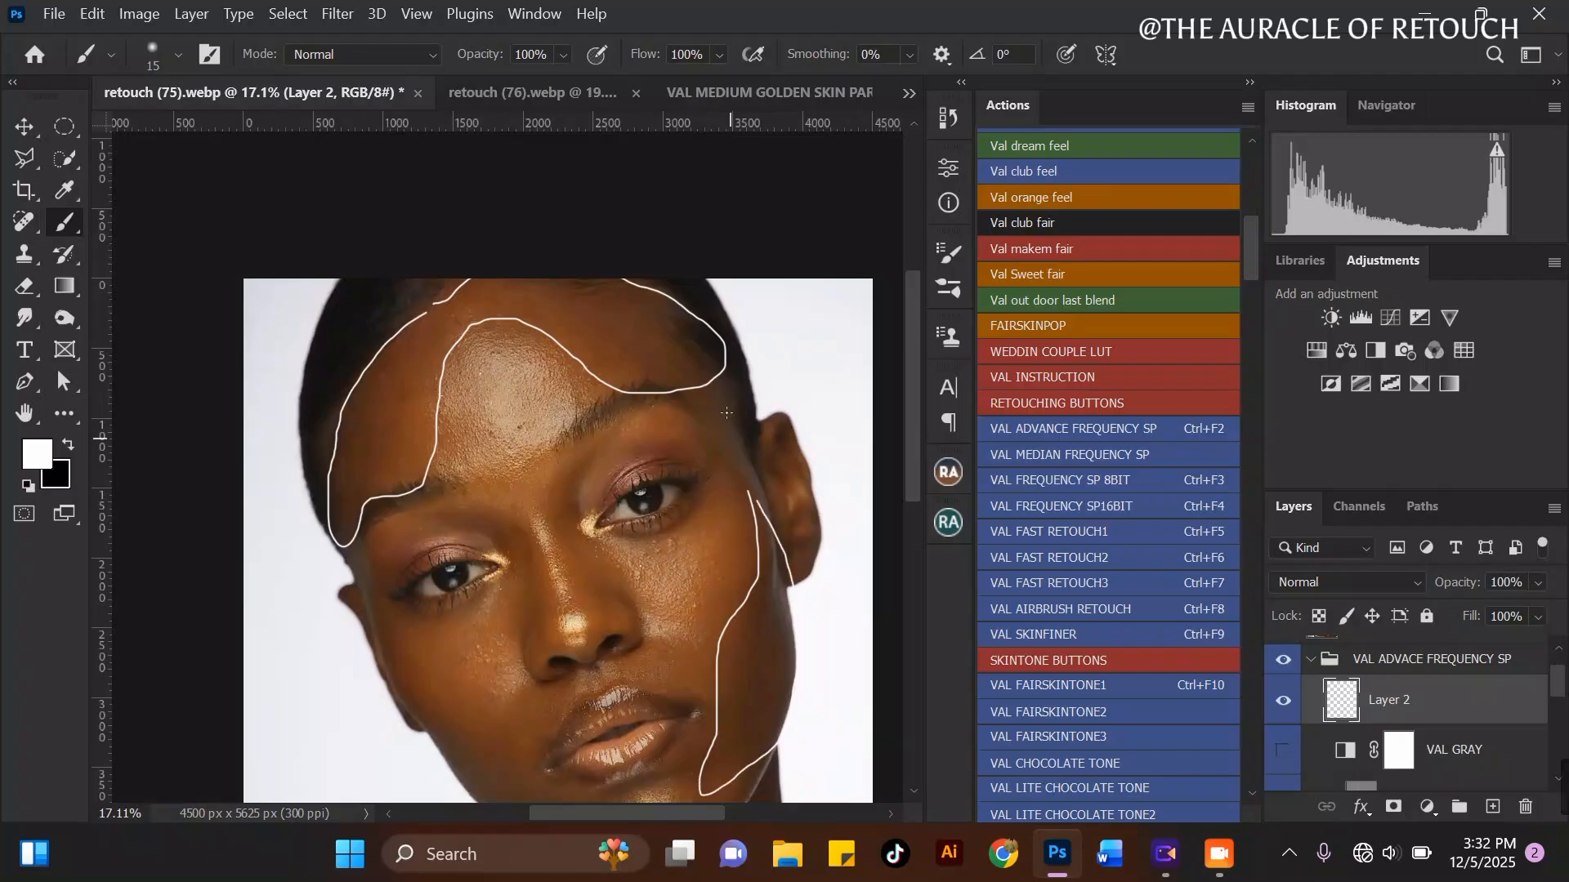
{"action": "scroll", "coordinate": [754, 425], "scroll_direction": "down", "scroll_amount": 1}
{"action": "scroll", "coordinate": [502, 572], "scroll_direction": "up", "scroll_amount": 1}
{"action": "mouse_move", "coordinate": [500, 613]}
{"action": "left_mouse_down"}
{"action": "mouse_move", "coordinate": [607, 585]}
{"action": "mouse_move", "coordinate": [620, 612]}
{"action": "mouse_move", "coordinate": [607, 691]}
{"action": "mouse_move", "coordinate": [682, 706]}
{"action": "mouse_move", "coordinate": [701, 756]}
{"action": "mouse_move", "coordinate": [628, 761]}
{"action": "mouse_move", "coordinate": [485, 624]}
{"action": "left_mouse_up"}
{"action": "mouse_move", "coordinate": [580, 466]}
{"action": "left_mouse_down"}
{"action": "mouse_move", "coordinate": [464, 510]}
{"action": "mouse_move", "coordinate": [432, 504]}
{"action": "mouse_move", "coordinate": [457, 591]}
{"action": "mouse_move", "coordinate": [580, 505]}
{"action": "mouse_move", "coordinate": [604, 552]}
{"action": "mouse_move", "coordinate": [623, 499]}
{"action": "mouse_move", "coordinate": [581, 420]}
{"action": "mouse_move", "coordinate": [627, 388]}
{"action": "mouse_move", "coordinate": [639, 487]}
{"action": "mouse_move", "coordinate": [702, 524]}
{"action": "mouse_move", "coordinate": [646, 413]}
{"action": "left_mouse_up"}
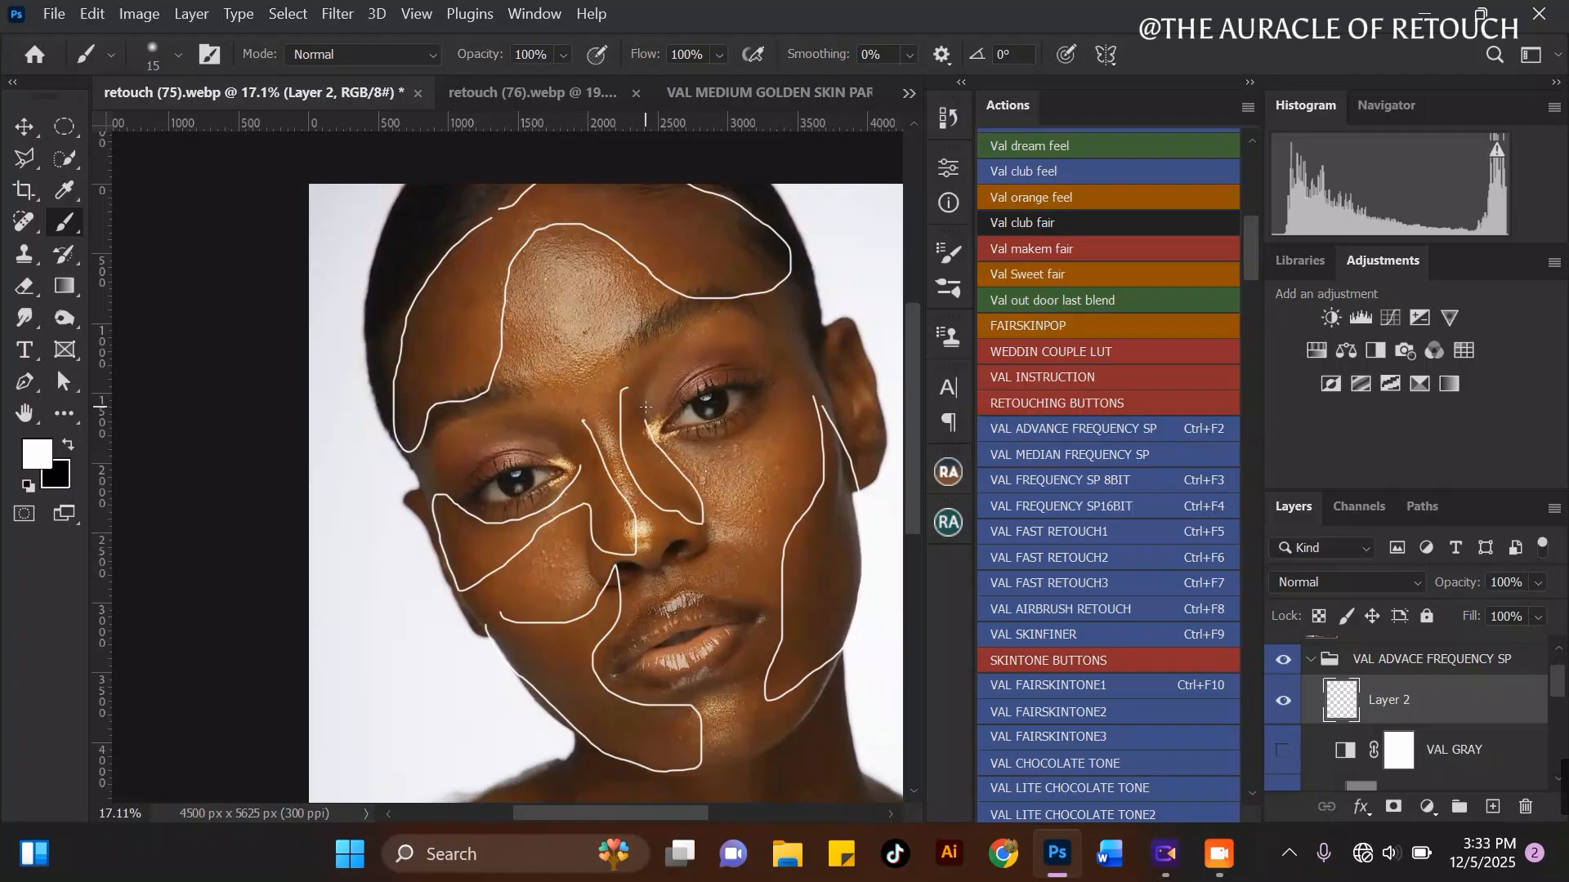
Step: Hide the shadow-outline layer and add another empty layer above it
{"action": "scroll", "coordinate": [645, 406], "scroll_direction": "up", "scroll_amount": 2}
{"action": "left_click", "coordinate": [1283, 701]}
{"action": "left_click", "coordinate": [1492, 806]}
{"action": "scroll", "coordinate": [442, 330], "scroll_direction": "down", "scroll_amount": 1}
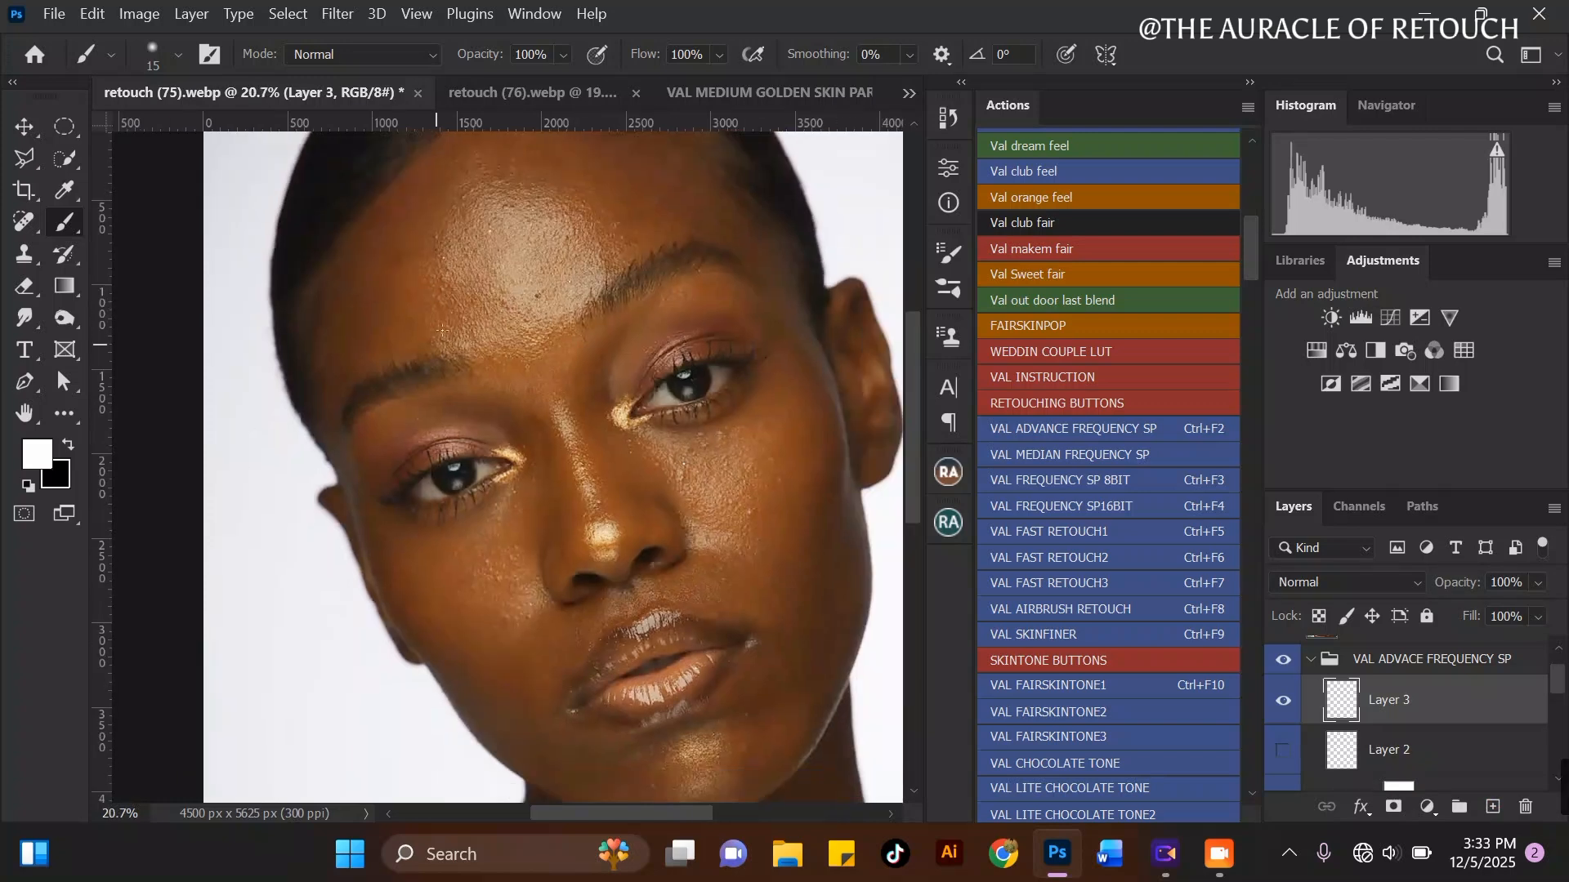
Step: Outline the face's highlight areas in white: the central forehead, nose bridge, both cheeks, lips, chin and brow bones
{"action": "left_click_drag", "start_coordinate": [481, 169], "coordinate": [416, 270]}
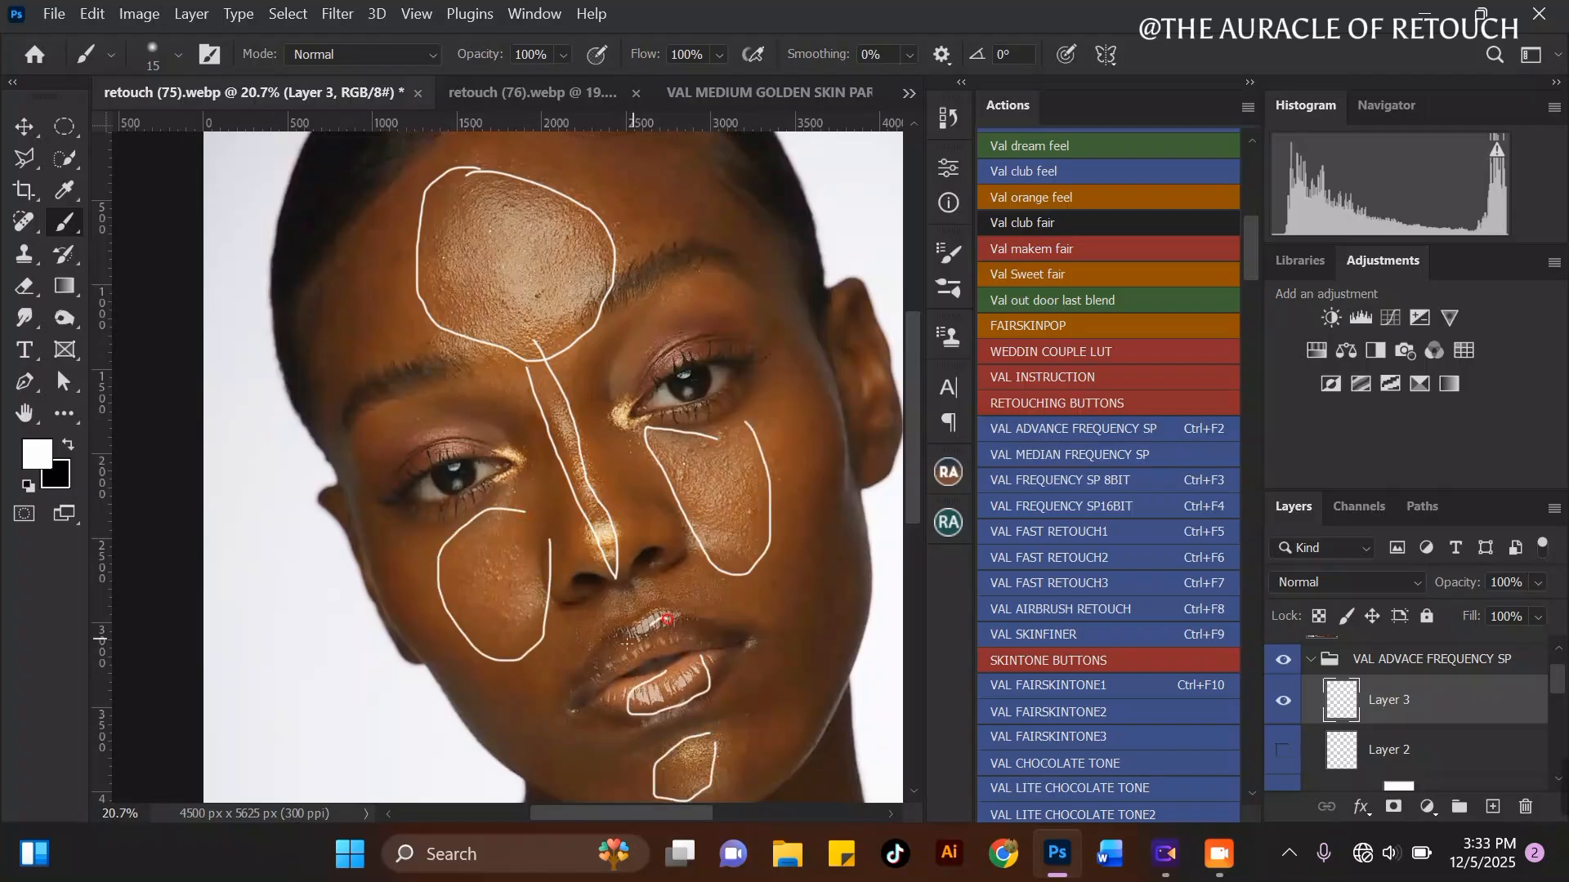
{"action": "scroll", "coordinate": [534, 417], "scroll_direction": "down", "scroll_amount": 2}
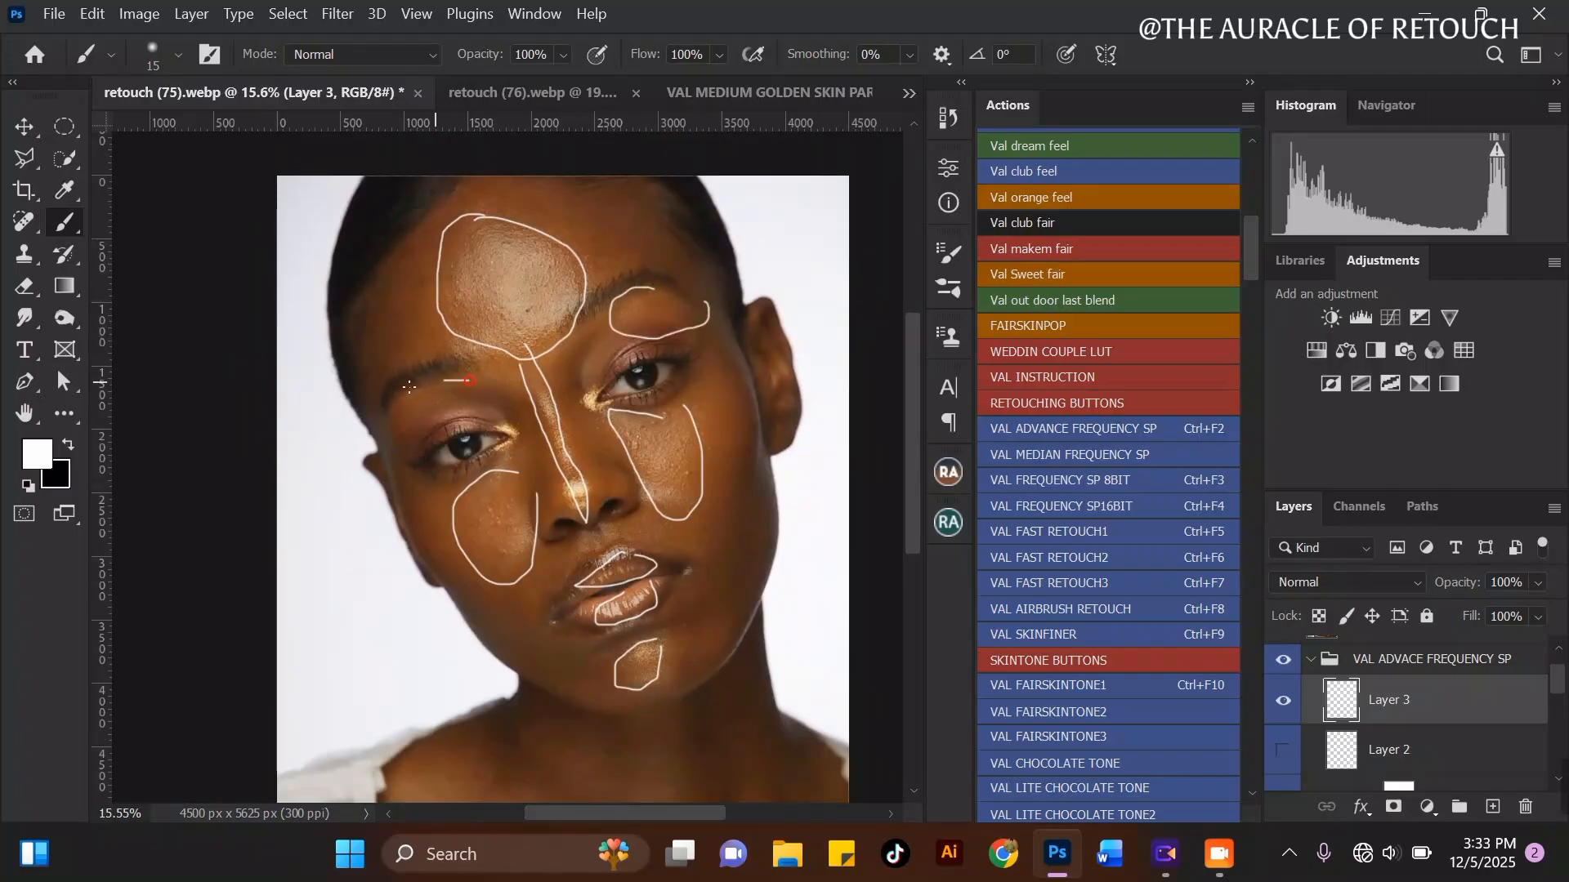
{"action": "scroll", "coordinate": [482, 385], "scroll_direction": "down", "scroll_amount": 2}
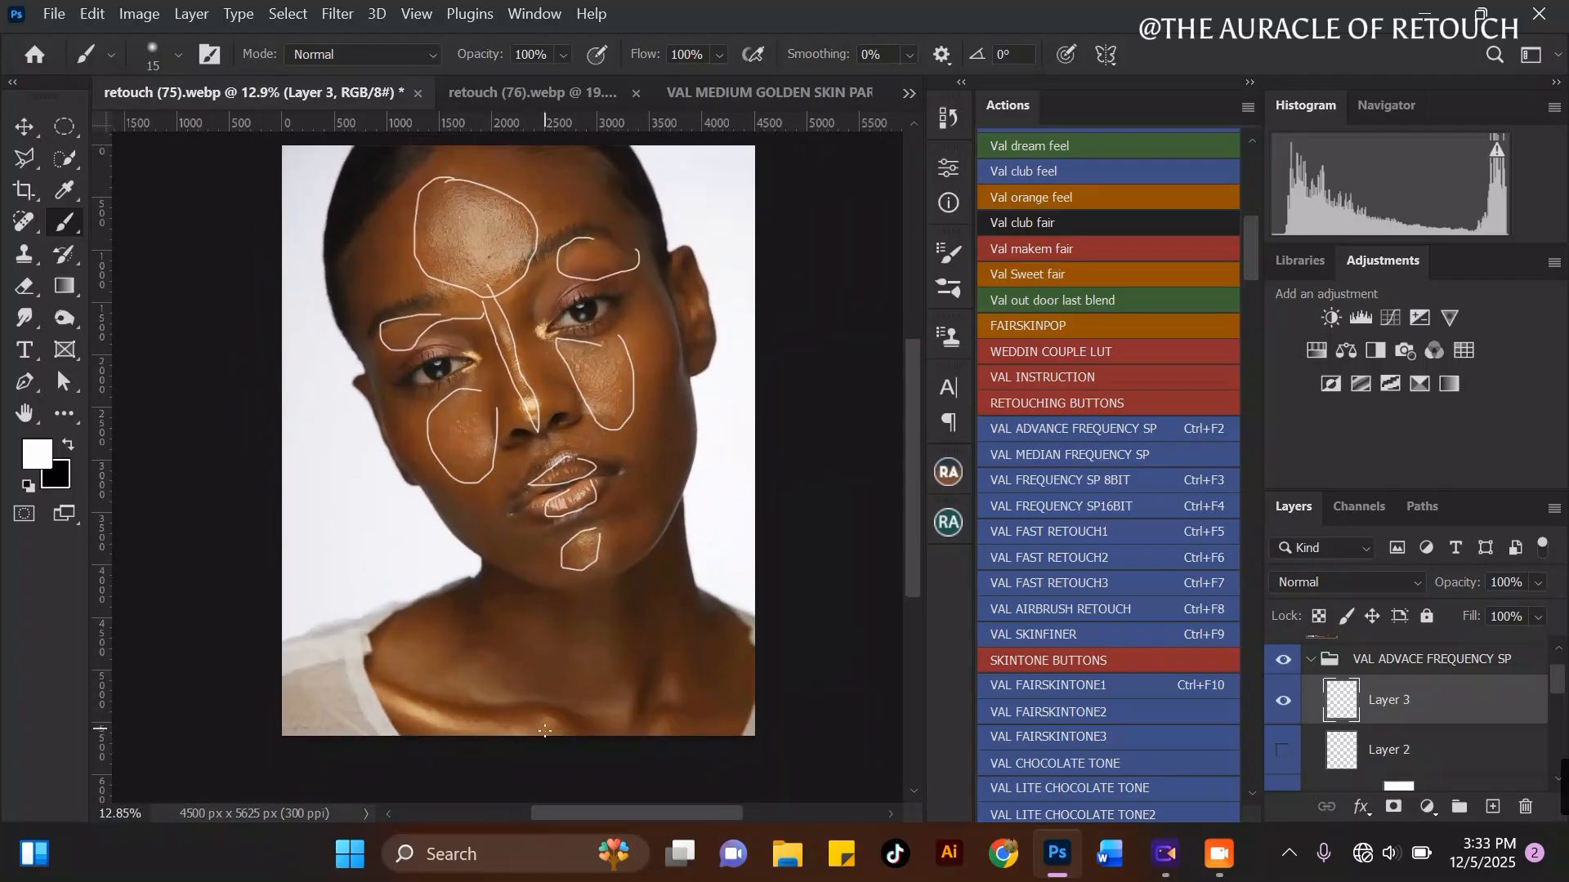
{"action": "scroll", "coordinate": [520, 257], "scroll_direction": "up", "scroll_amount": 3}
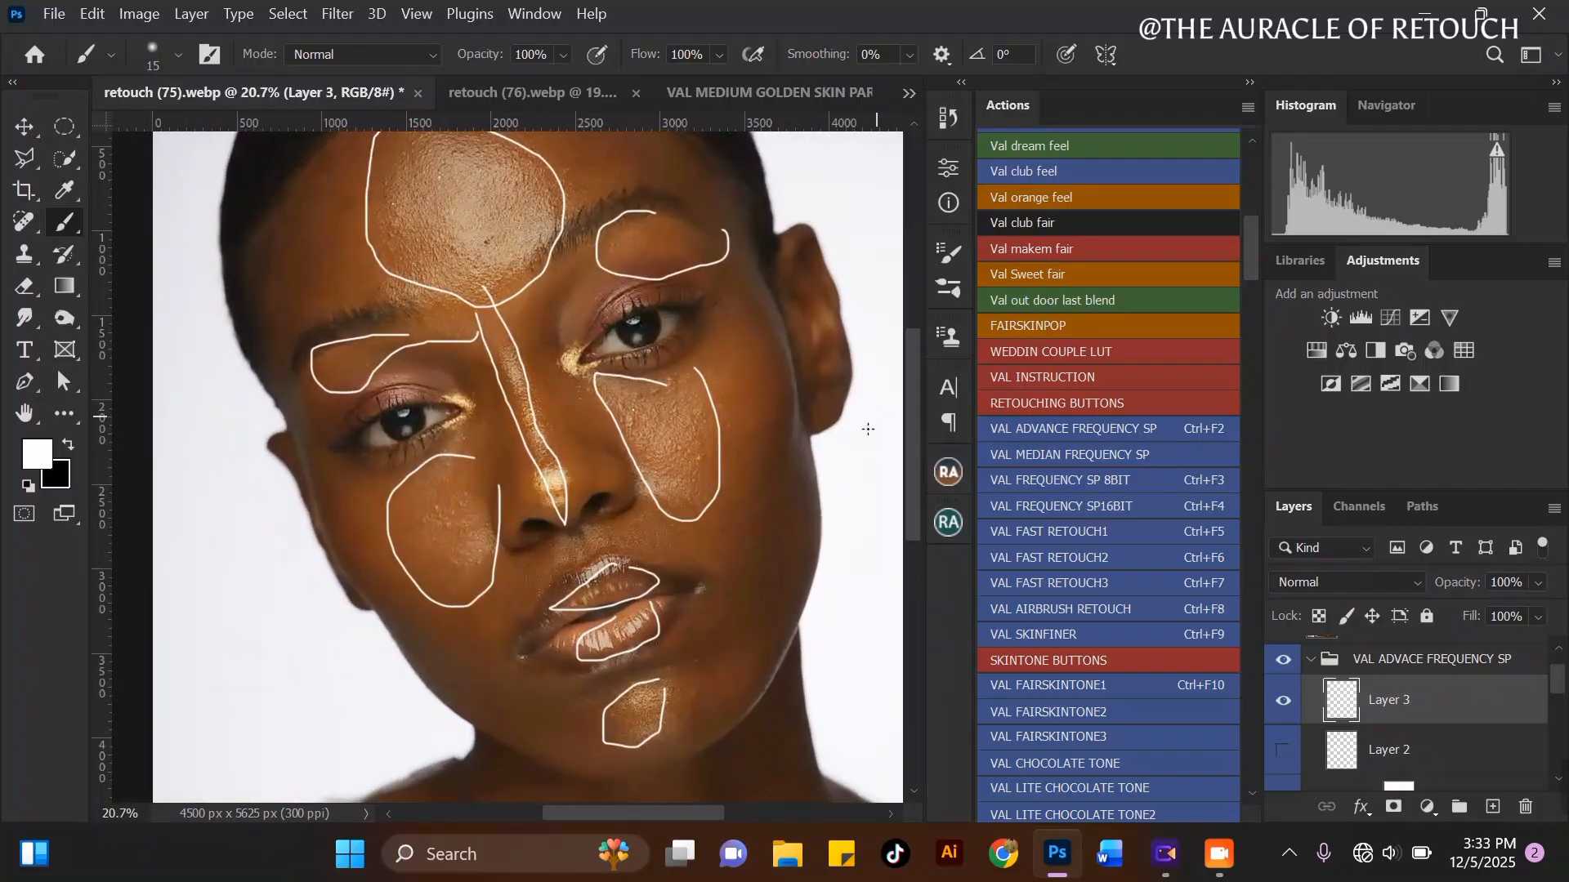
{"action": "left_click_drag", "start_coordinate": [917, 497], "coordinate": [906, 472]}
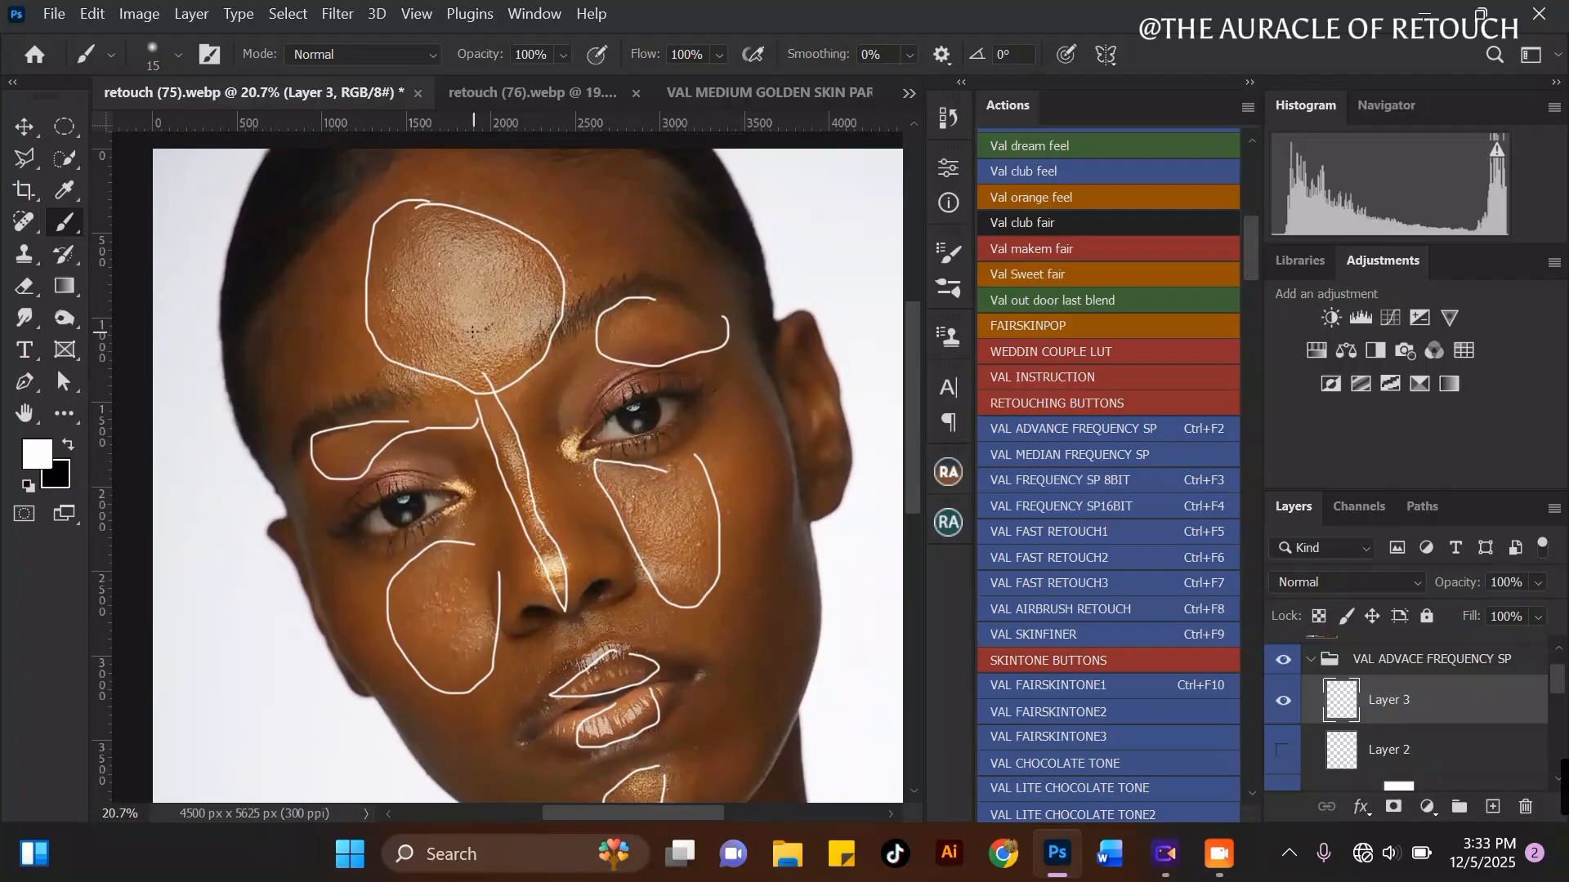
{"action": "scroll", "coordinate": [455, 326], "scroll_direction": "up", "scroll_amount": 2}
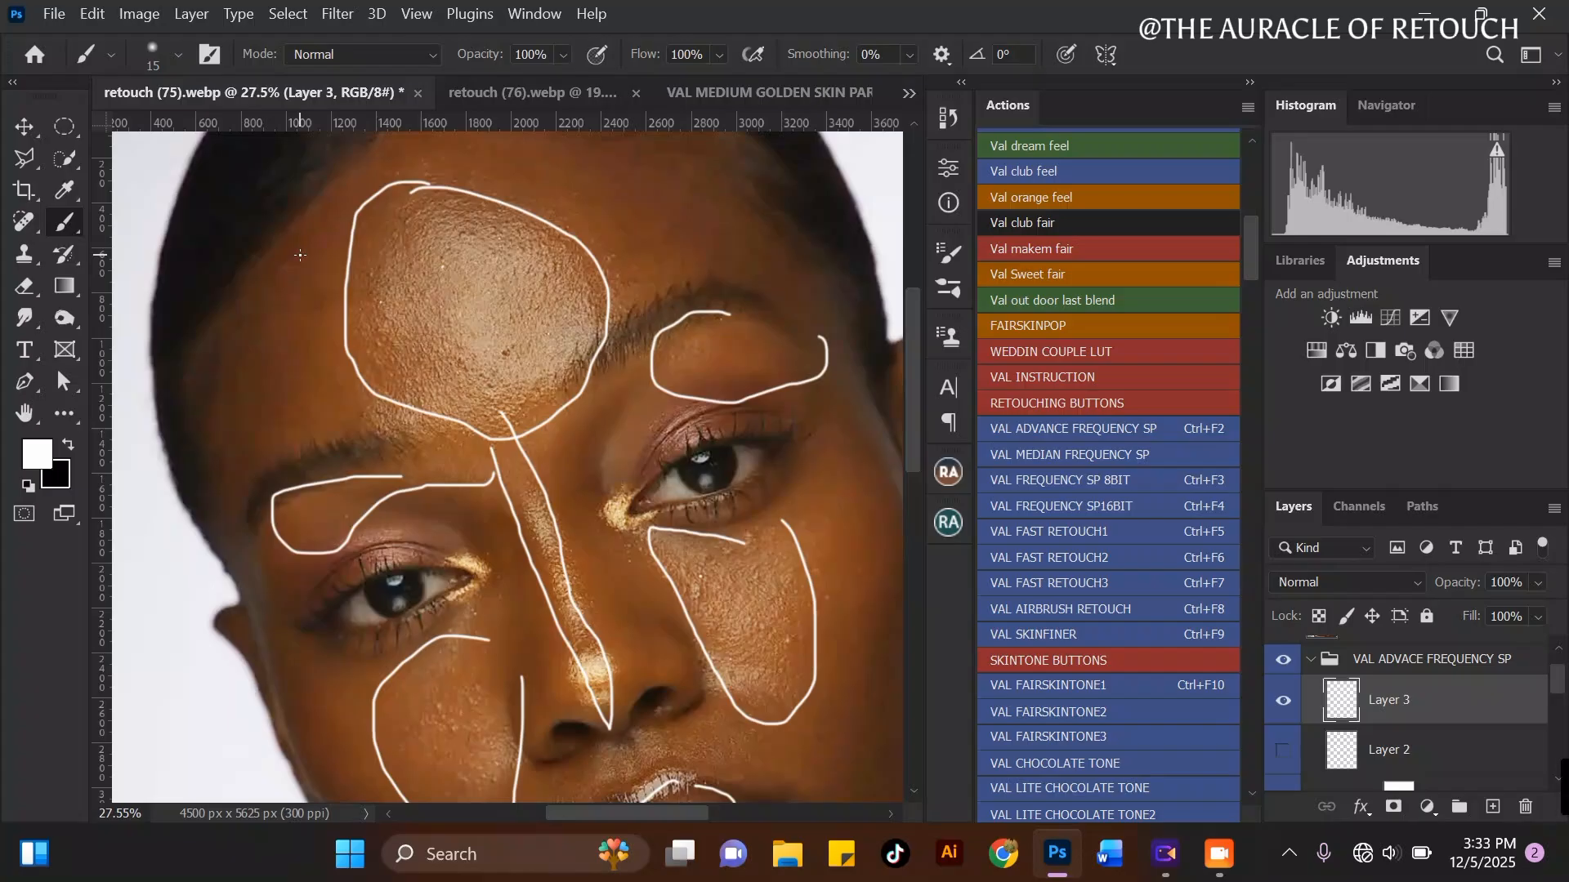
Step: Delete the highlight-outline and shadow-outline layers above VAL GRAY
{"action": "key", "text": "Delete"}
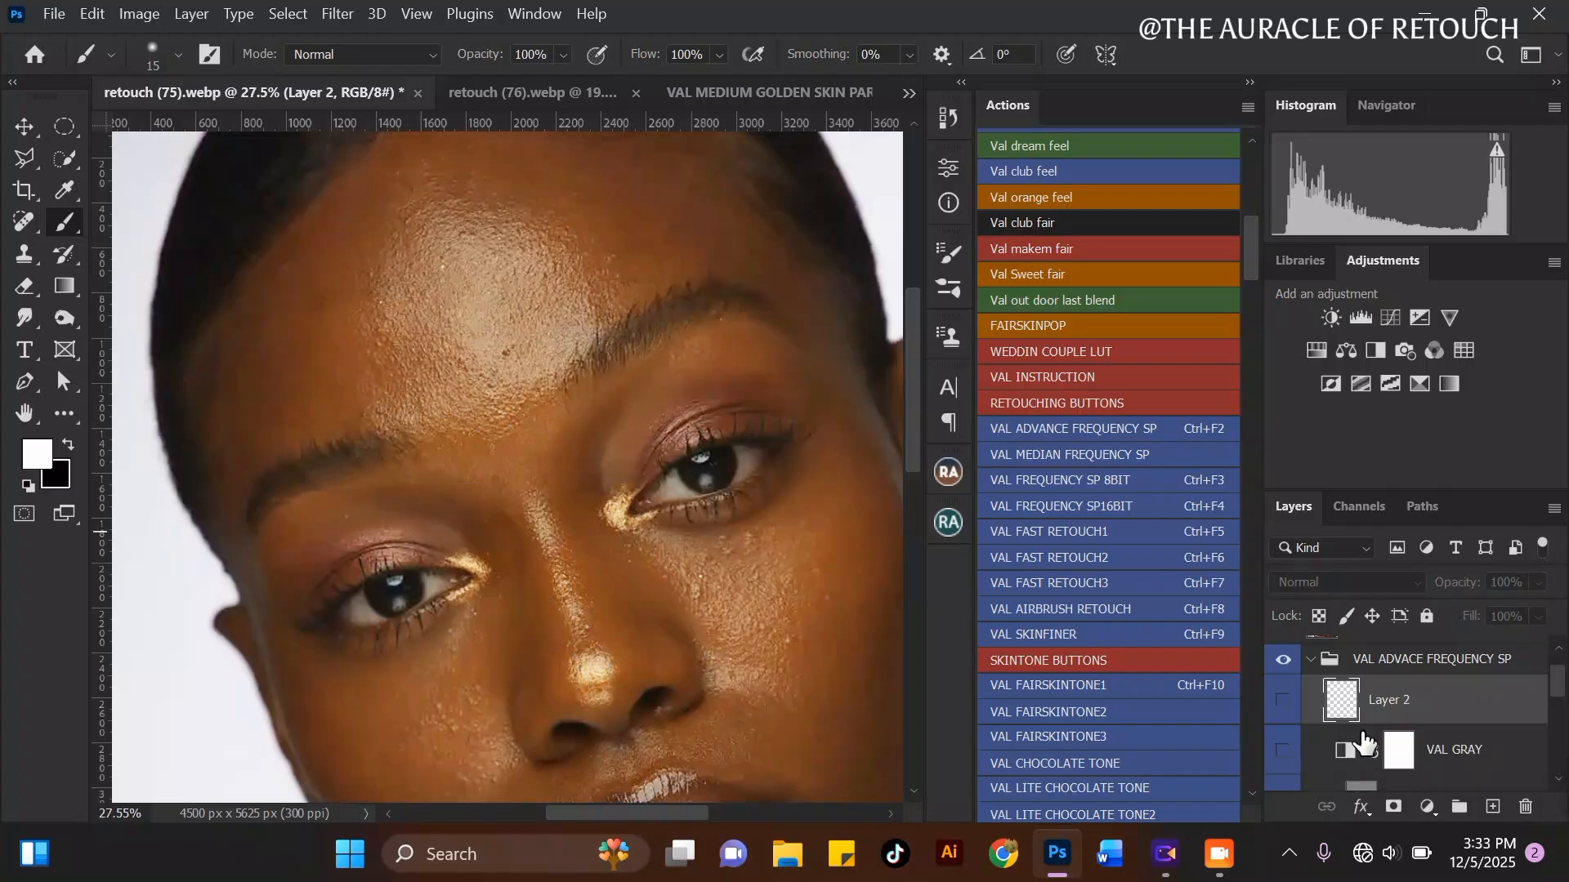
{"action": "key", "text": "Delete"}
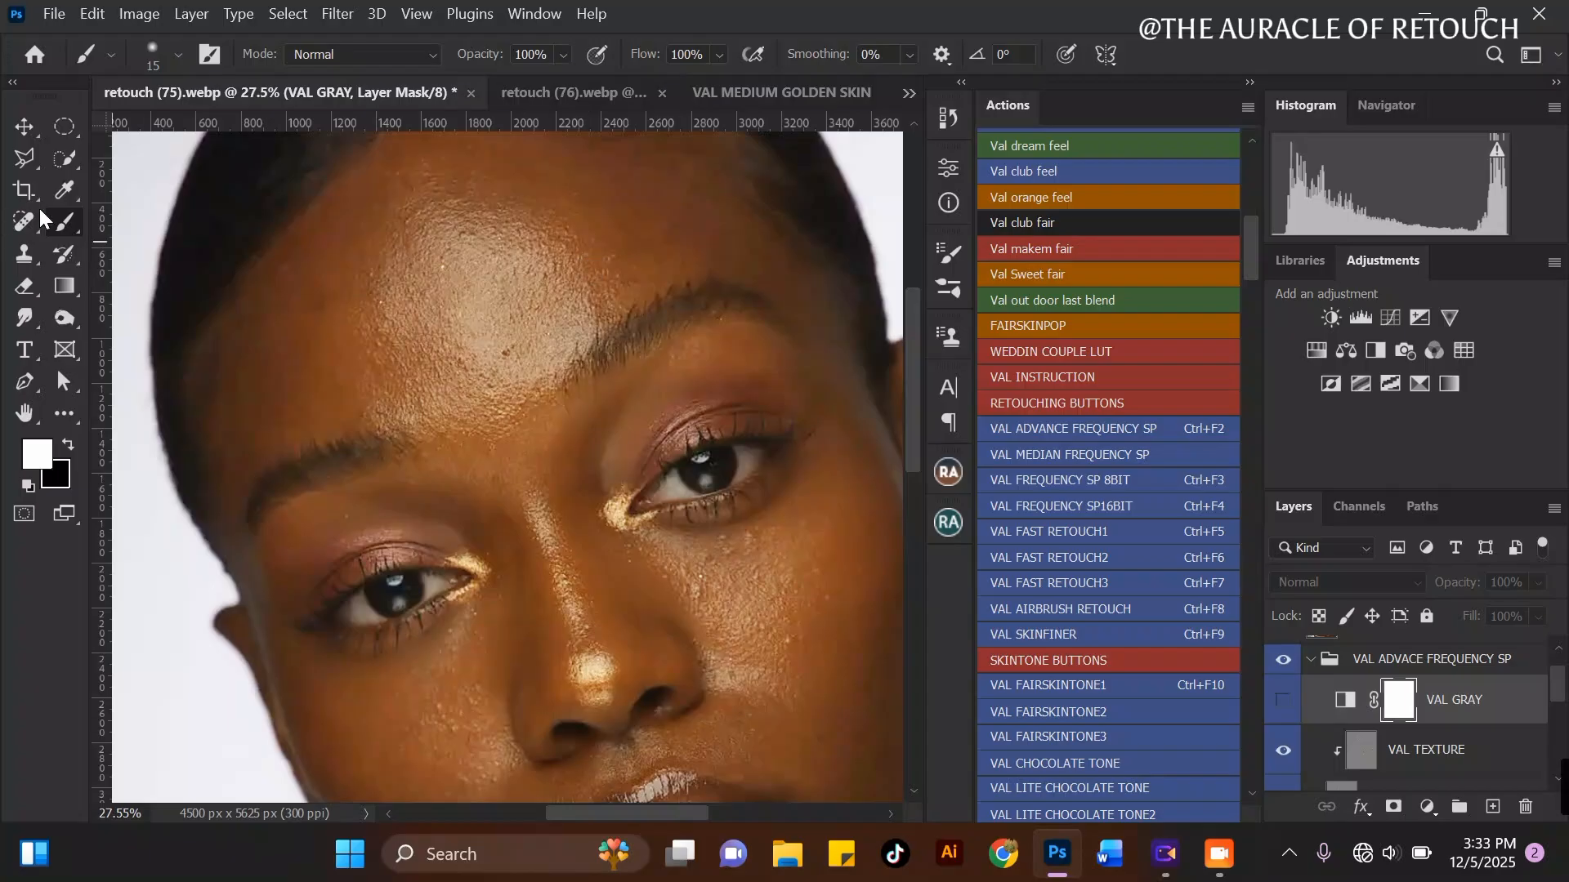
Step: Switch back to the Mixer Brush tool and make the VAL TONE layer active
{"action": "right_click", "coordinate": [78, 224]}
{"action": "left_click", "coordinate": [220, 268]}
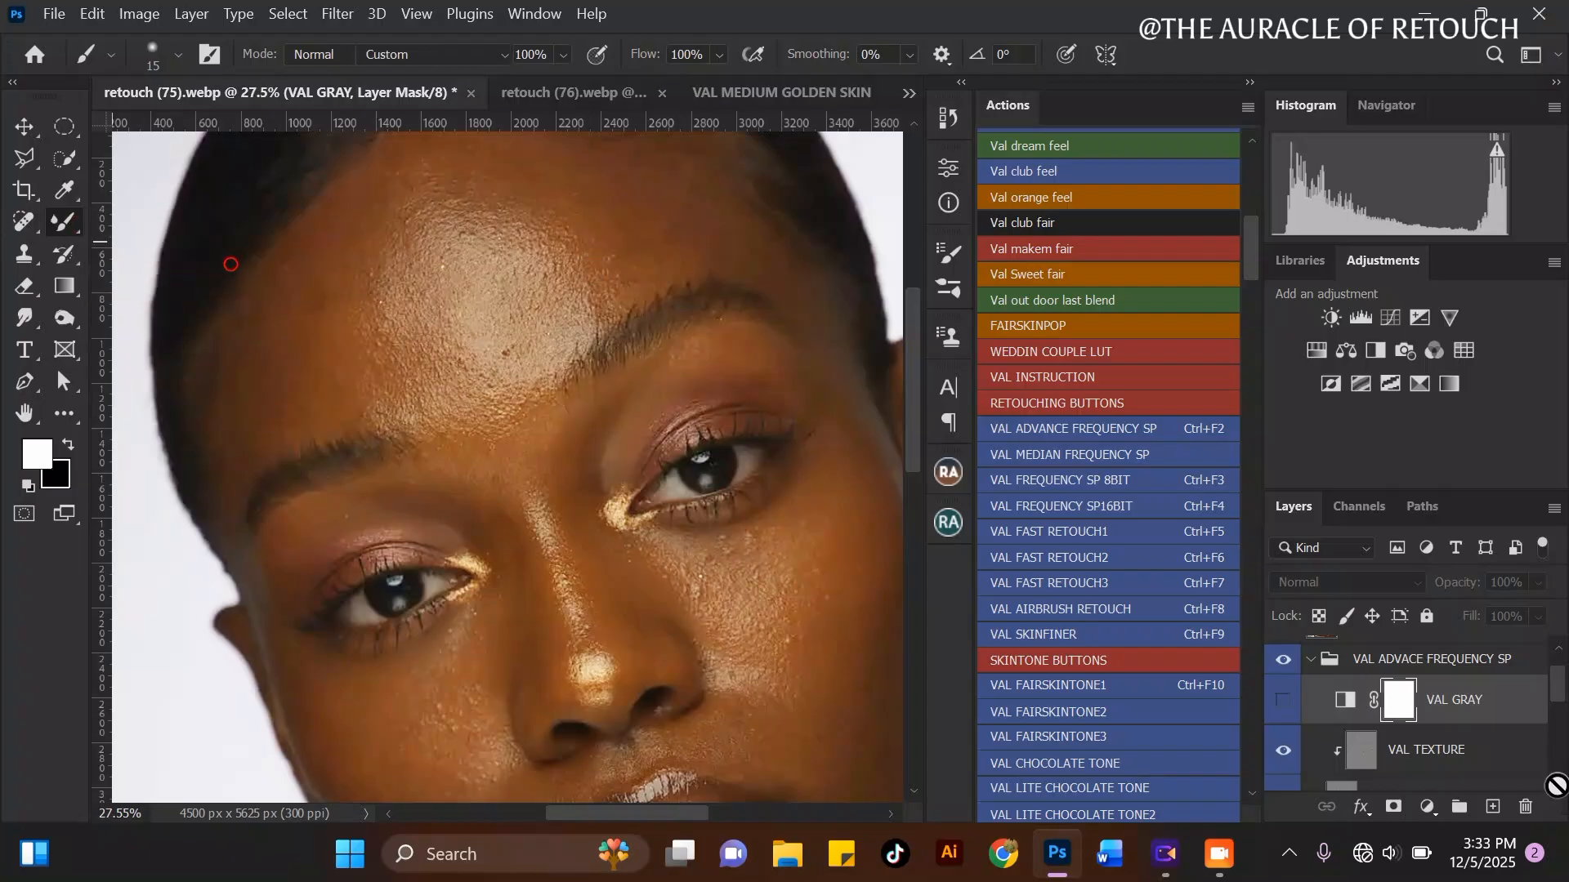
{"action": "scroll", "coordinate": [1432, 737], "scroll_direction": "down", "scroll_amount": 1}
{"action": "scroll", "coordinate": [1431, 738], "scroll_direction": "down", "scroll_amount": 2}
{"action": "left_click", "coordinate": [1450, 759]}
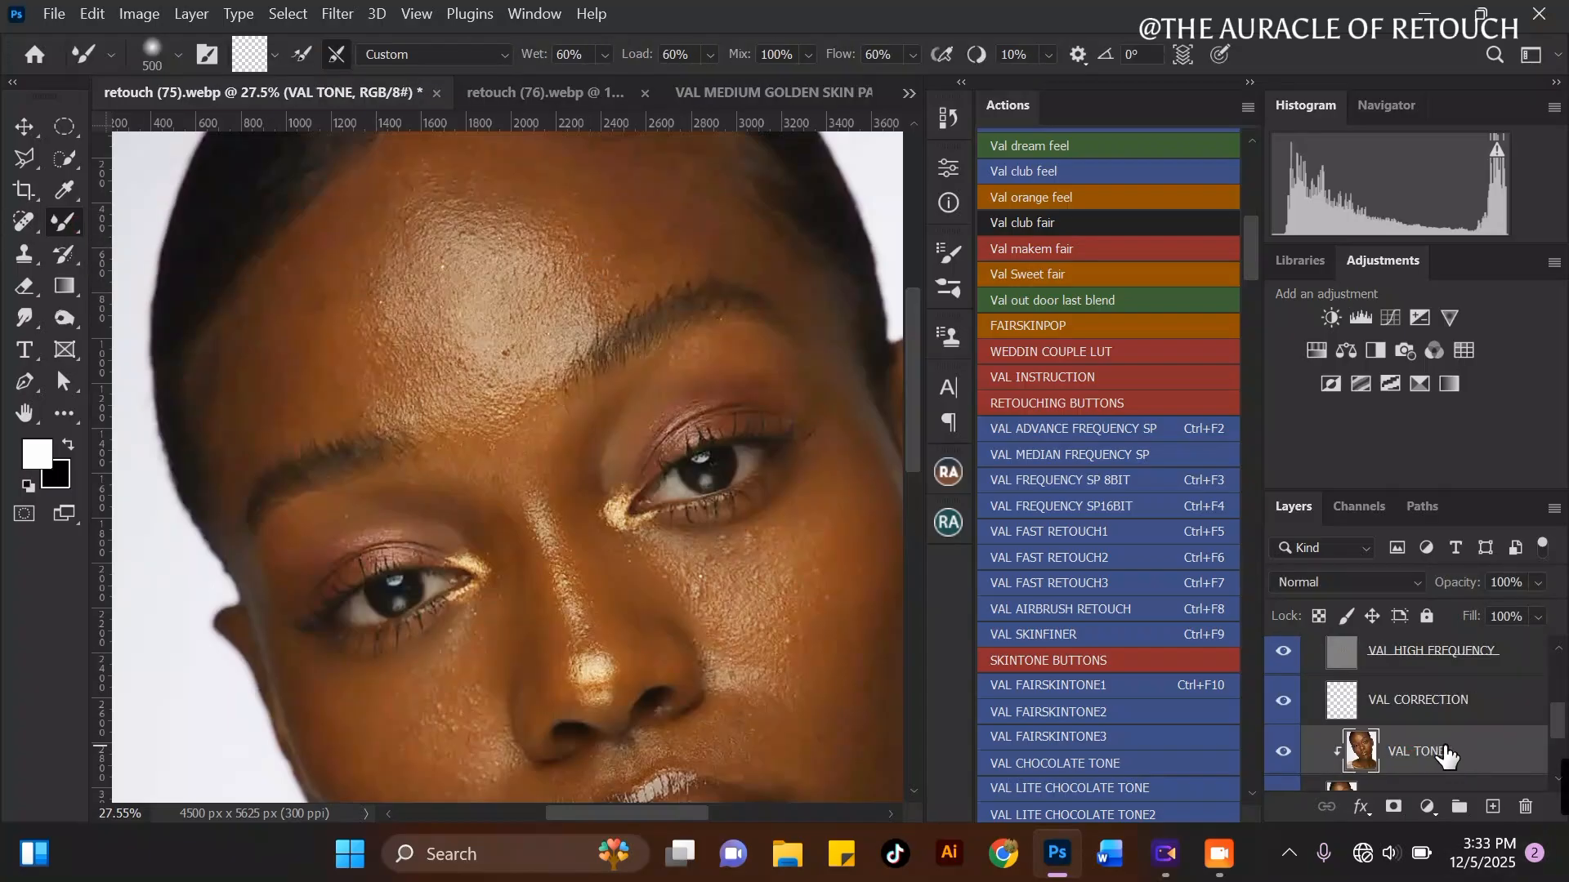
Step: Reduce the Mixer Brush size to 250 px for blending the forehead skin
{"action": "scroll", "coordinate": [367, 332], "scroll_direction": "down", "scroll_amount": 1}
{"action": "scroll", "coordinate": [287, 283], "scroll_direction": "up", "scroll_amount": 2}
{"action": "key", "text": "bracketleft"}
{"action": "key", "text": "bracketleft"}
{"action": "key", "text": "bracketleft"}
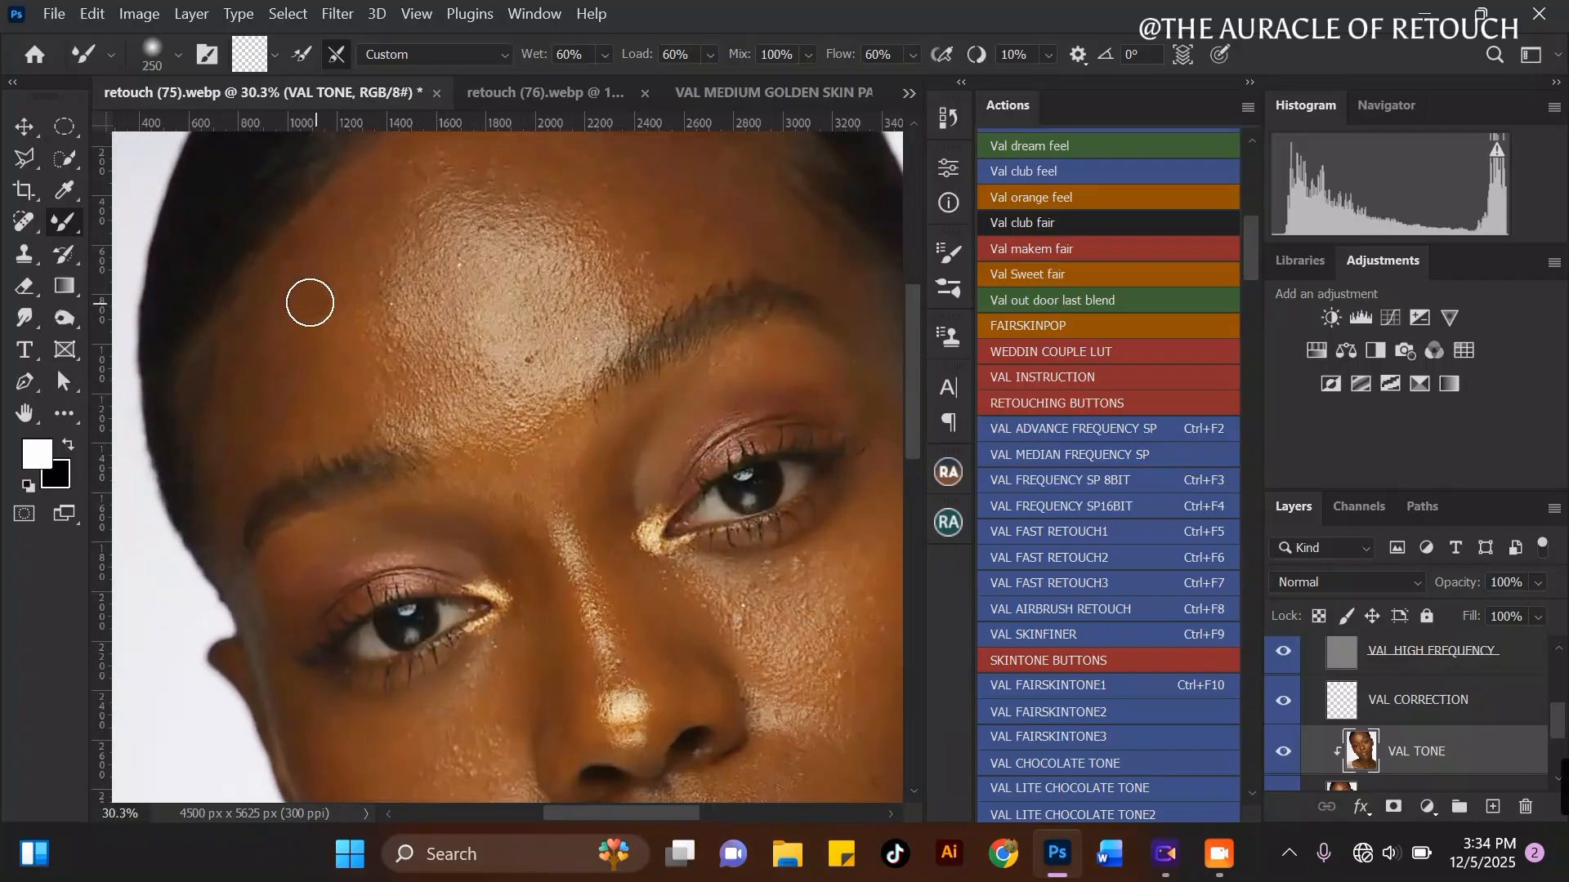
{"action": "scroll", "coordinate": [307, 301], "scroll_direction": "up", "scroll_amount": 1}
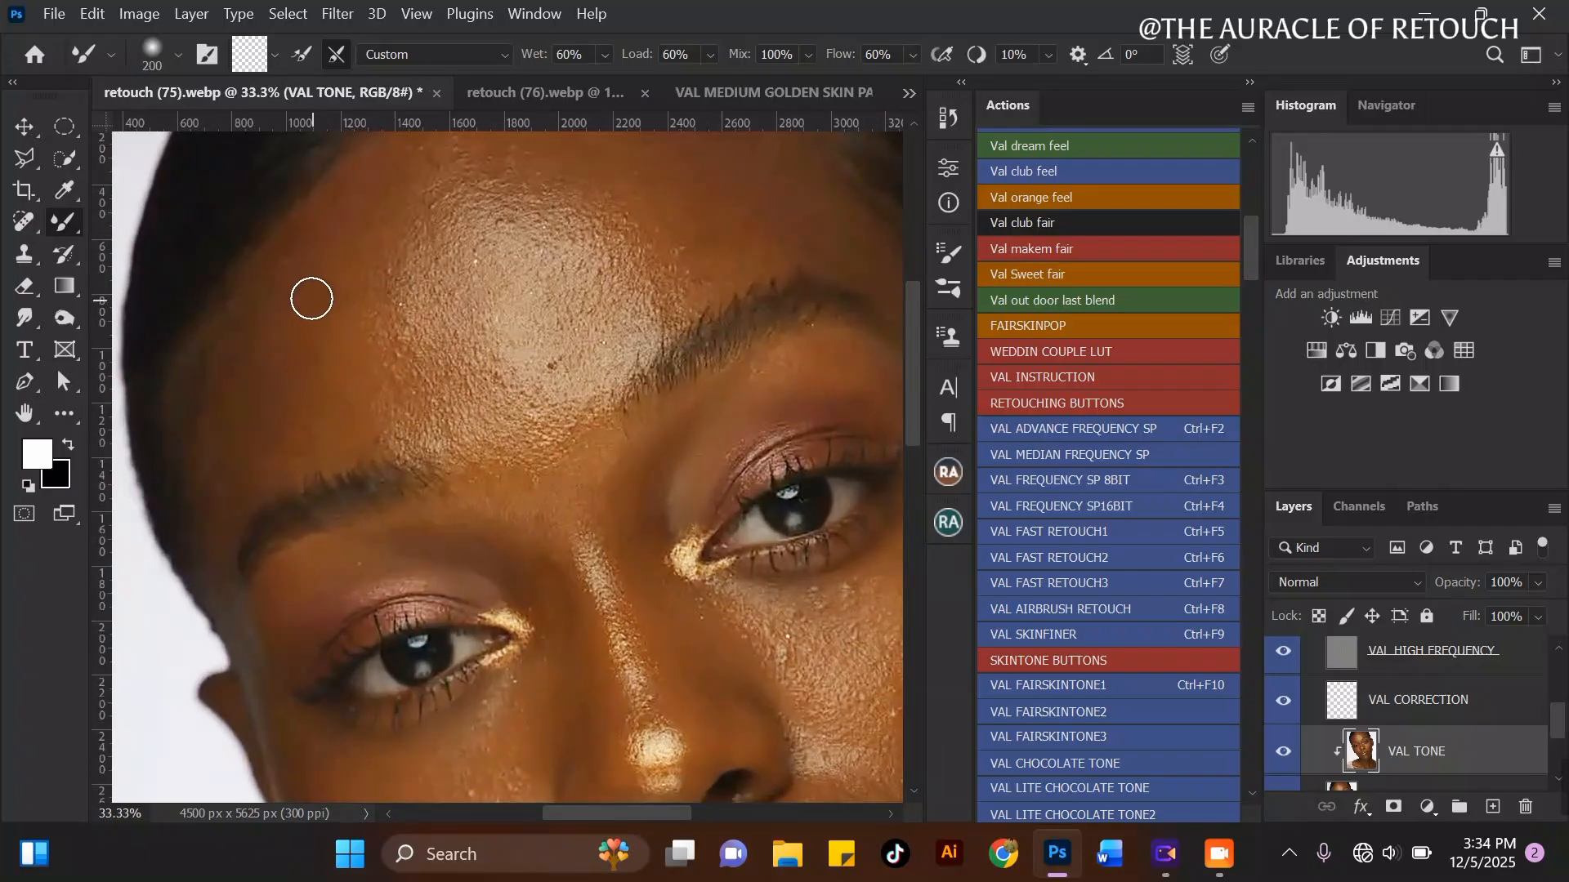
{"action": "scroll", "coordinate": [314, 436], "scroll_direction": "down", "scroll_amount": 3}
{"action": "key", "text": "bracketright"}
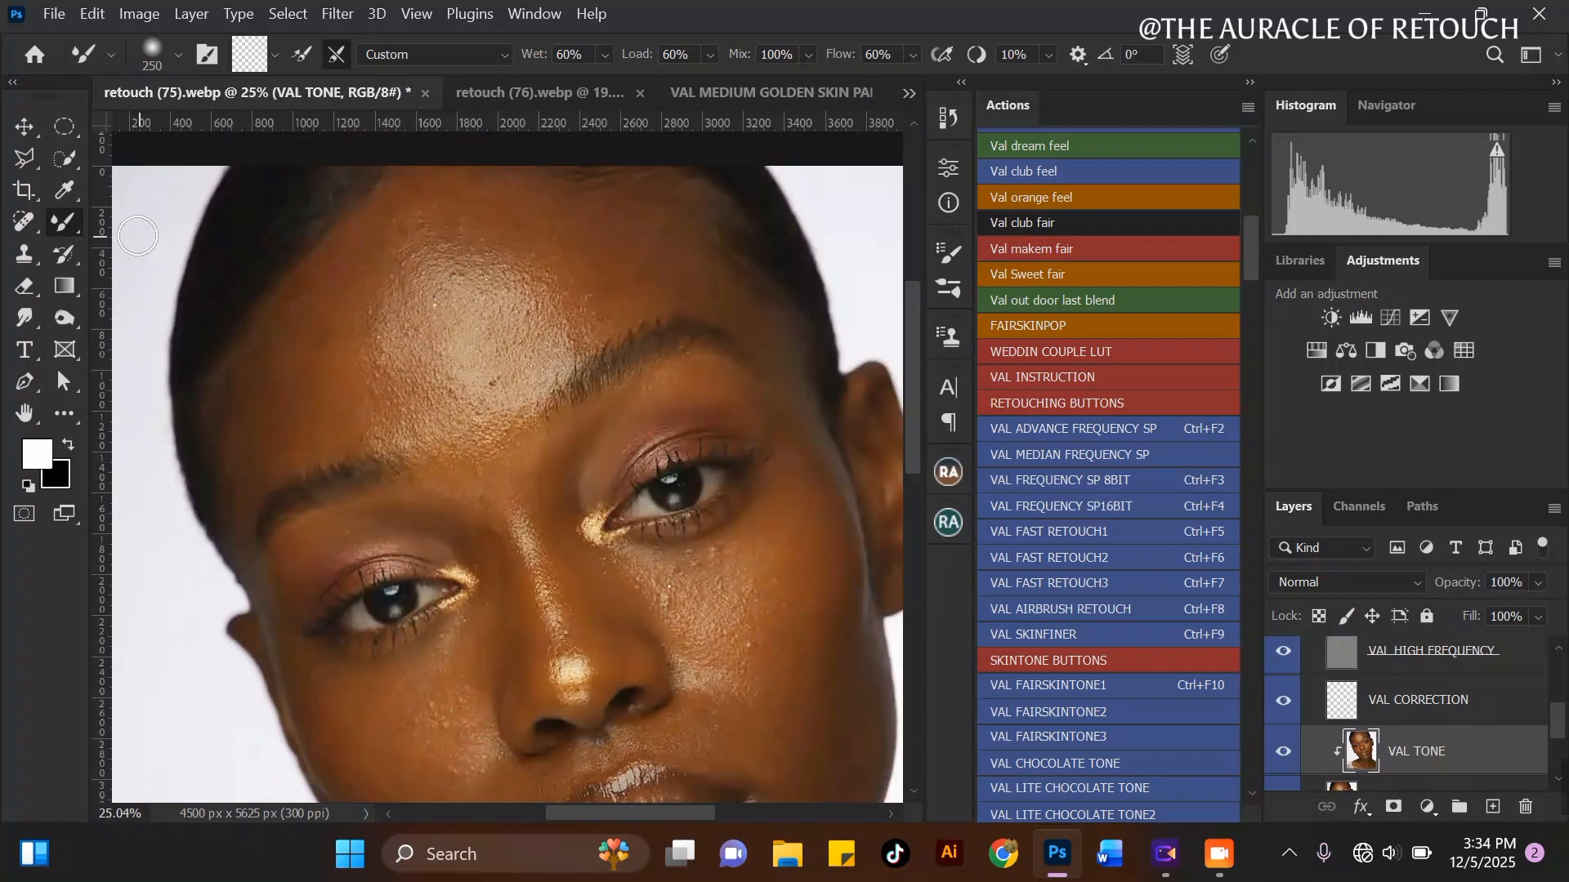
{"action": "scroll", "coordinate": [1489, 691], "scroll_direction": "up", "scroll_amount": 3}
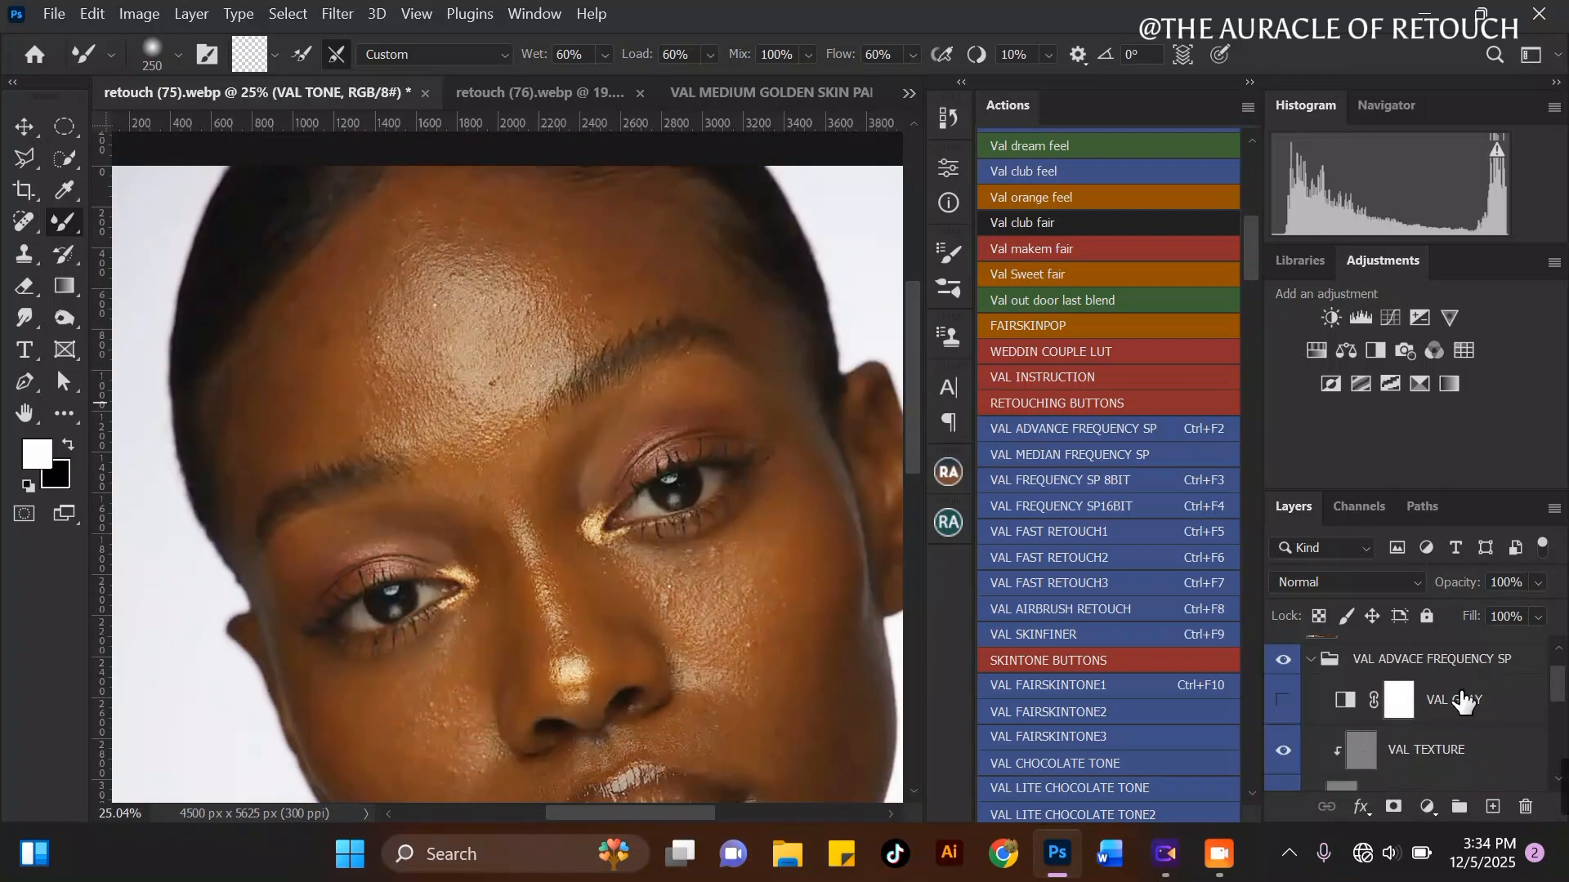
Step: Add a new layer above VAL TEXTURE and switch to the Brush tool for marking shadow areas
{"action": "left_click", "coordinate": [1446, 753]}
{"action": "left_click", "coordinate": [1493, 809]}
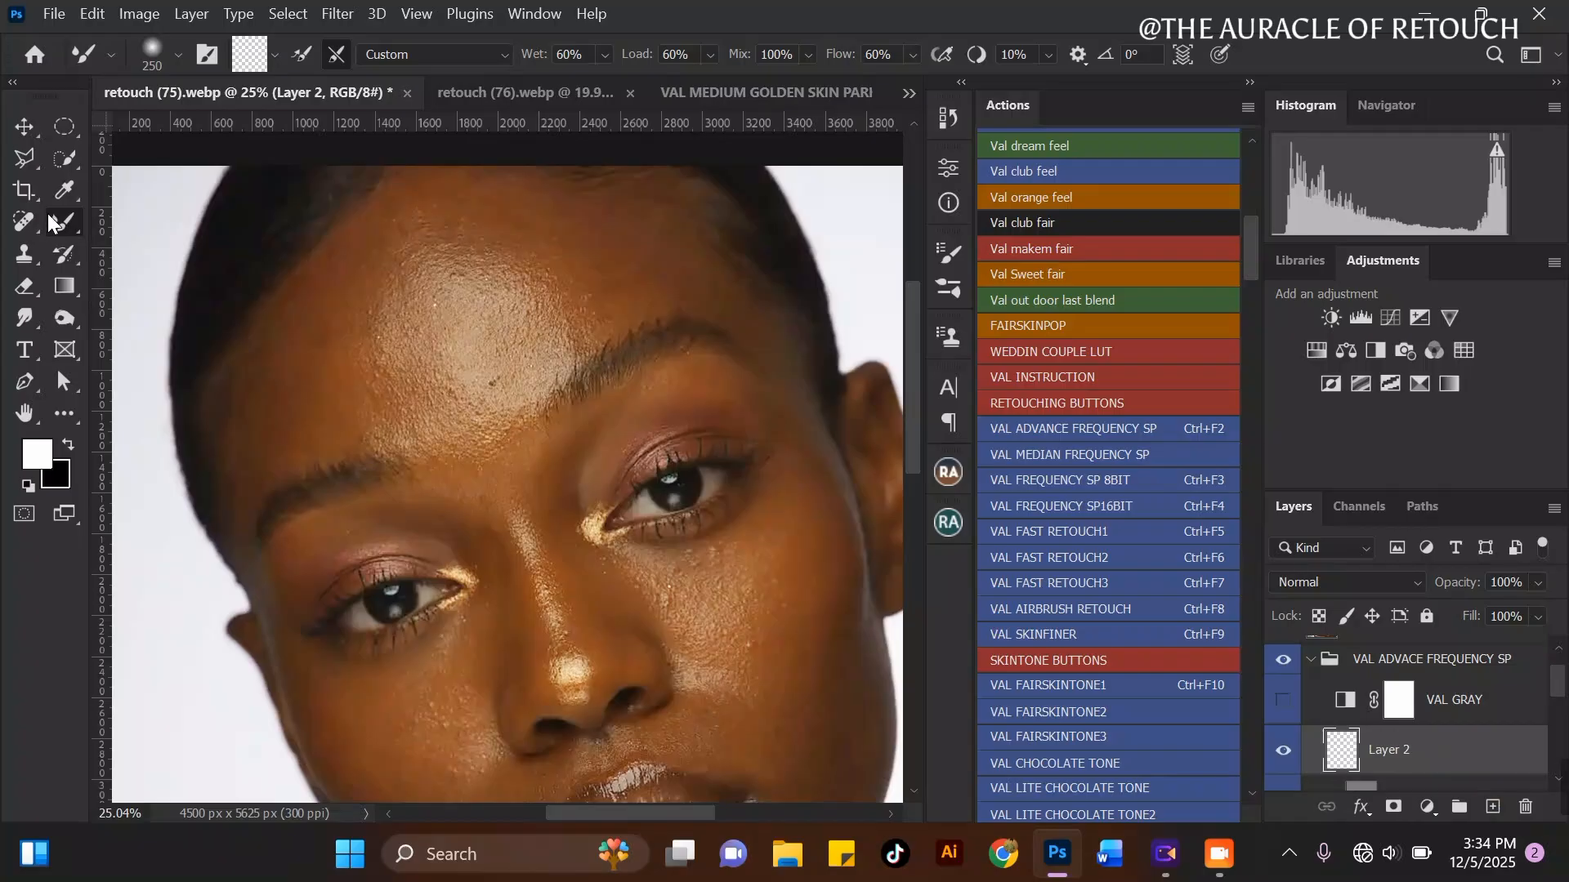
{"action": "right_click", "coordinate": [58, 232]}
{"action": "left_click", "coordinate": [142, 217]}
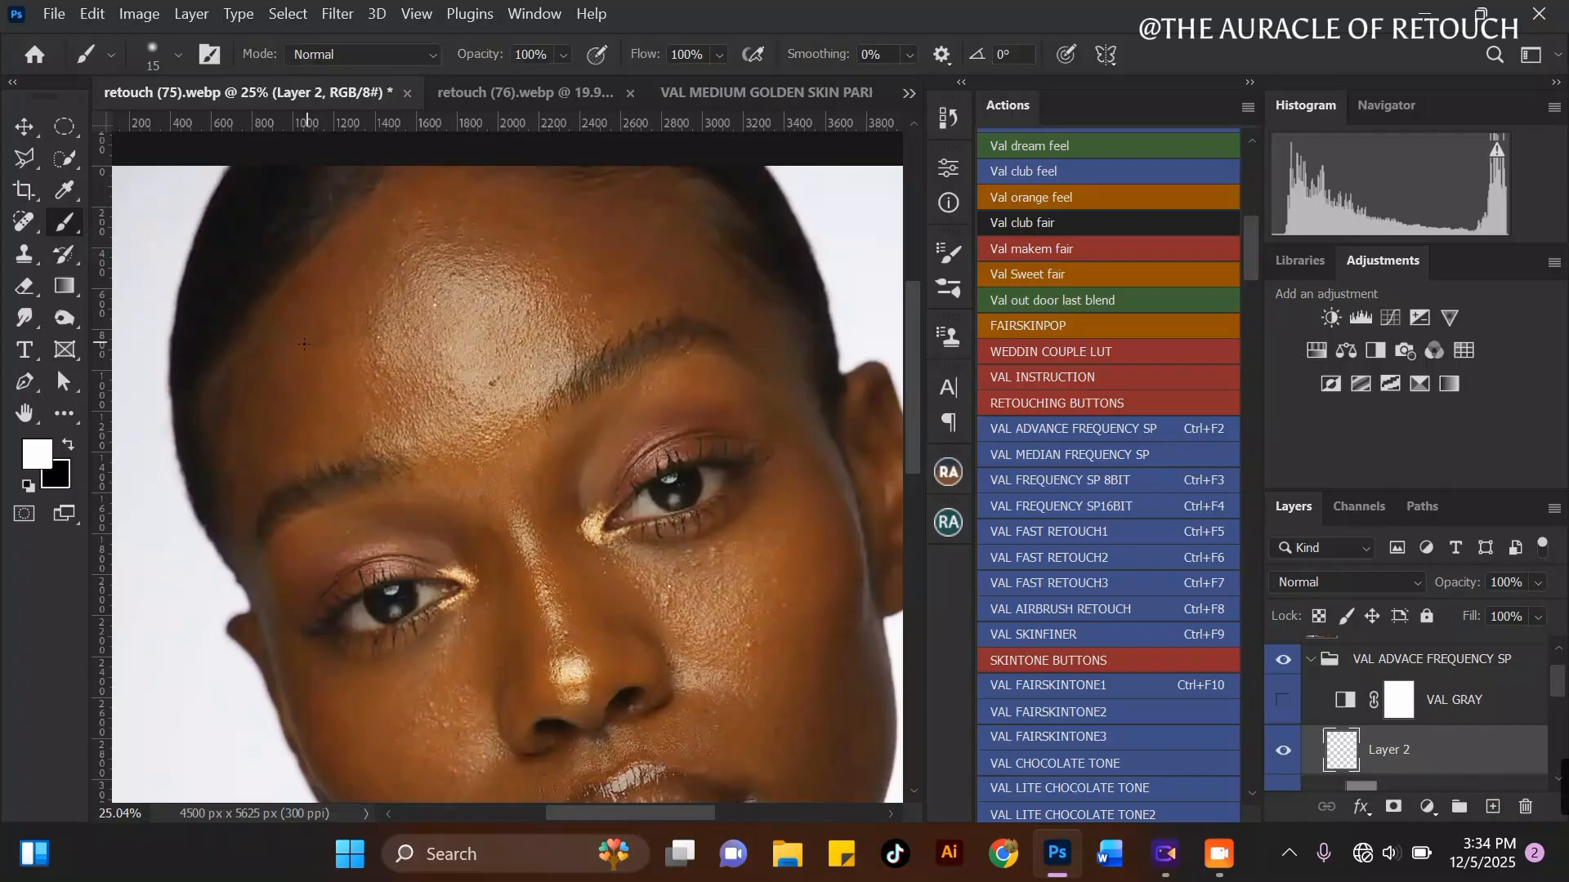
Step: Mark the darker skin on the left side of the forehead with white strokes using a 70 px brush
{"action": "scroll", "coordinate": [280, 356], "scroll_direction": "up", "scroll_amount": 1}
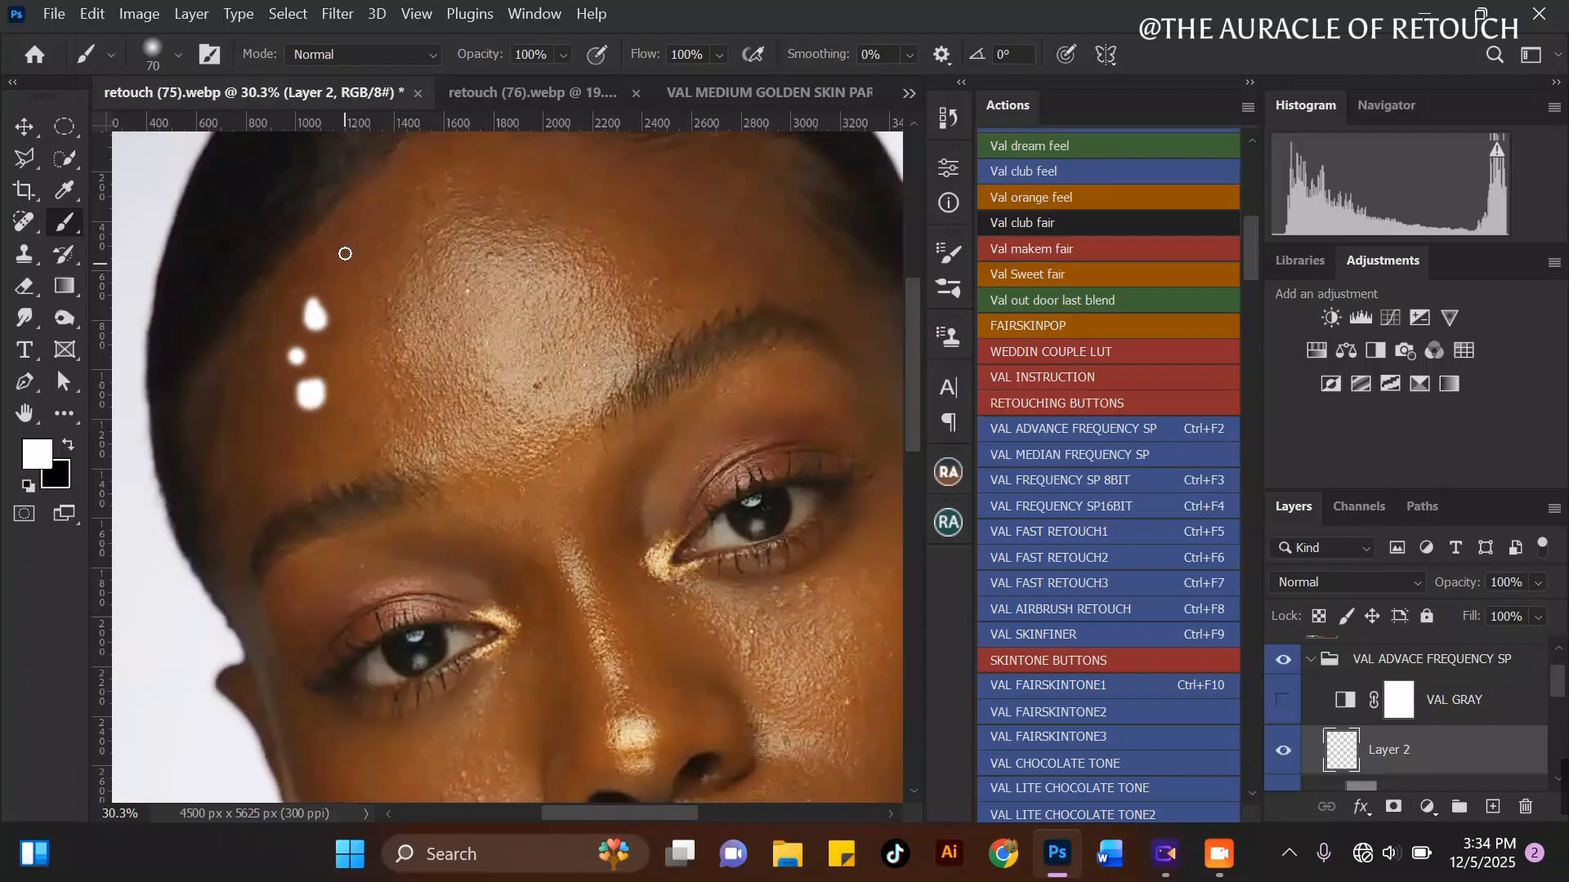
{"action": "mouse_move", "coordinate": [372, 204]}
{"action": "left_mouse_down"}
{"action": "mouse_move", "coordinate": [328, 247]}
{"action": "mouse_move", "coordinate": [337, 378]}
{"action": "left_mouse_up"}
{"action": "left_click_drag", "start_coordinate": [290, 295], "coordinate": [268, 399]}
{"action": "mouse_move", "coordinate": [308, 307]}
{"action": "left_mouse_down"}
{"action": "mouse_move", "coordinate": [288, 353]}
{"action": "mouse_move", "coordinate": [286, 399]}
{"action": "left_mouse_up"}
{"action": "scroll", "coordinate": [317, 298], "scroll_direction": "down", "scroll_amount": 3}
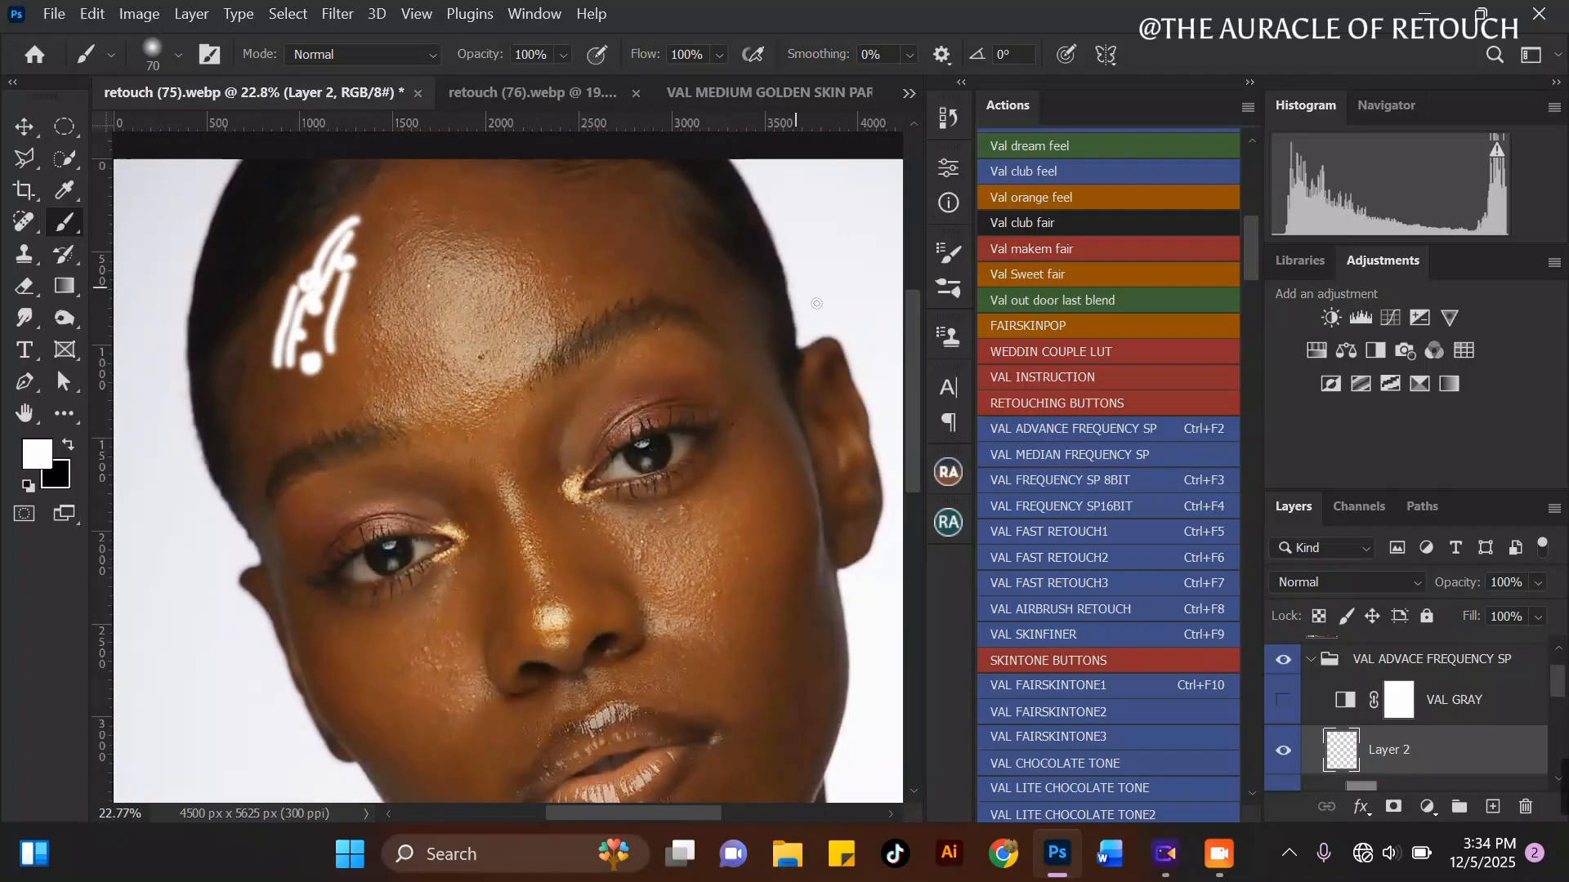
Step: Extend the white markings along the hairline, across the upper forehead and down both temples
{"action": "scroll", "coordinate": [523, 384], "scroll_direction": "down", "scroll_amount": 1}
{"action": "mouse_move", "coordinate": [432, 223]}
{"action": "left_mouse_down"}
{"action": "mouse_move", "coordinate": [547, 236]}
{"action": "mouse_move", "coordinate": [639, 290]}
{"action": "mouse_move", "coordinate": [396, 235]}
{"action": "mouse_move", "coordinate": [312, 328]}
{"action": "mouse_move", "coordinate": [309, 398]}
{"action": "left_mouse_up"}
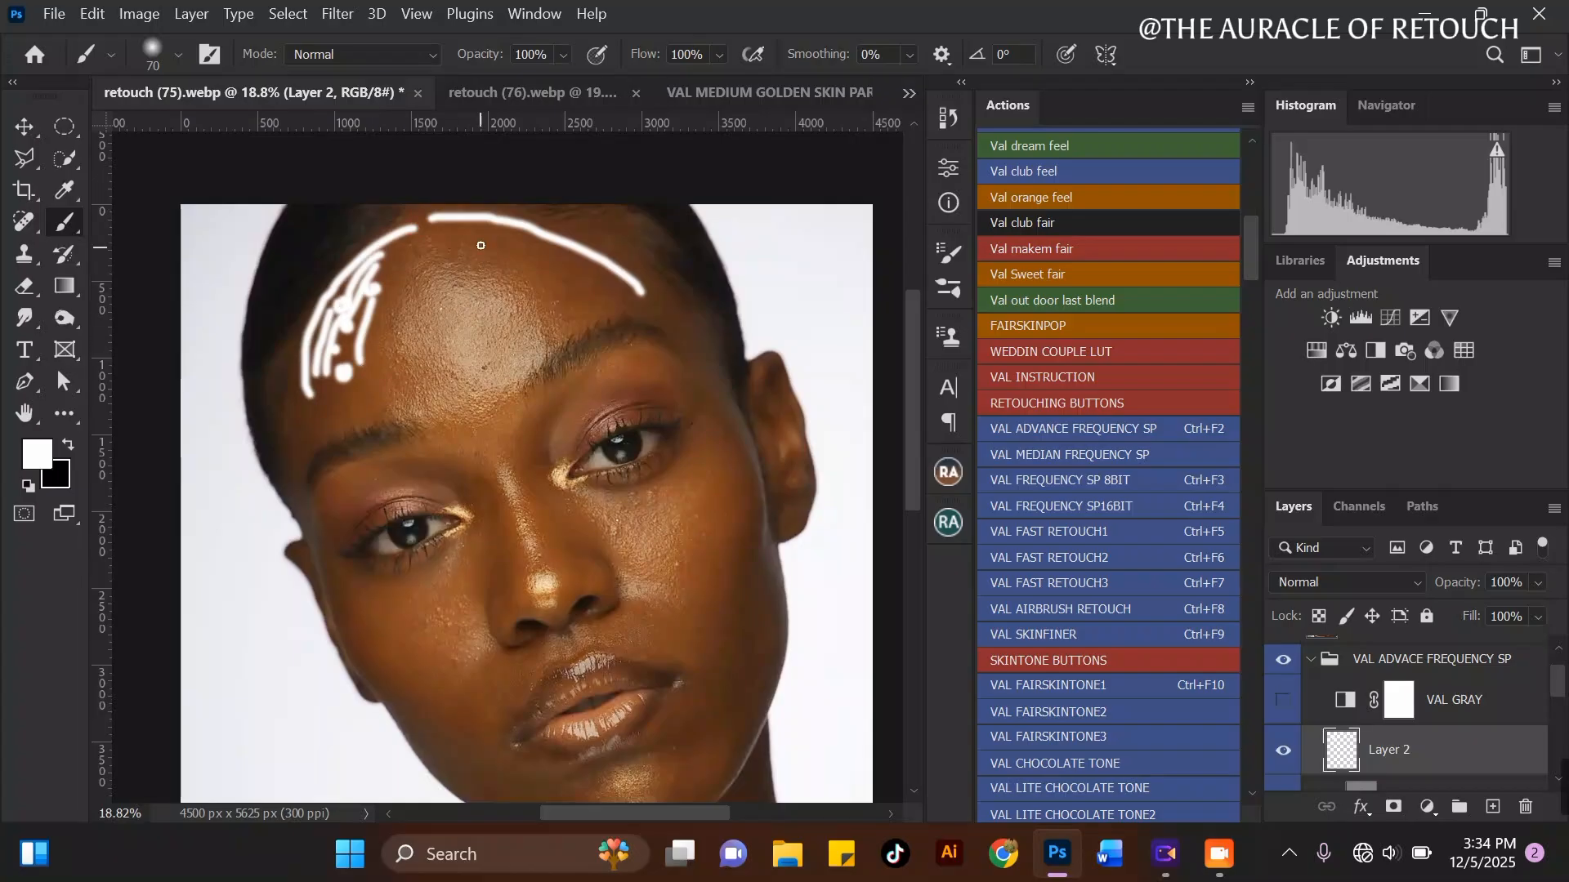
{"action": "left_click_drag", "start_coordinate": [463, 219], "coordinate": [608, 282]}
{"action": "left_click_drag", "start_coordinate": [545, 212], "coordinate": [675, 289]}
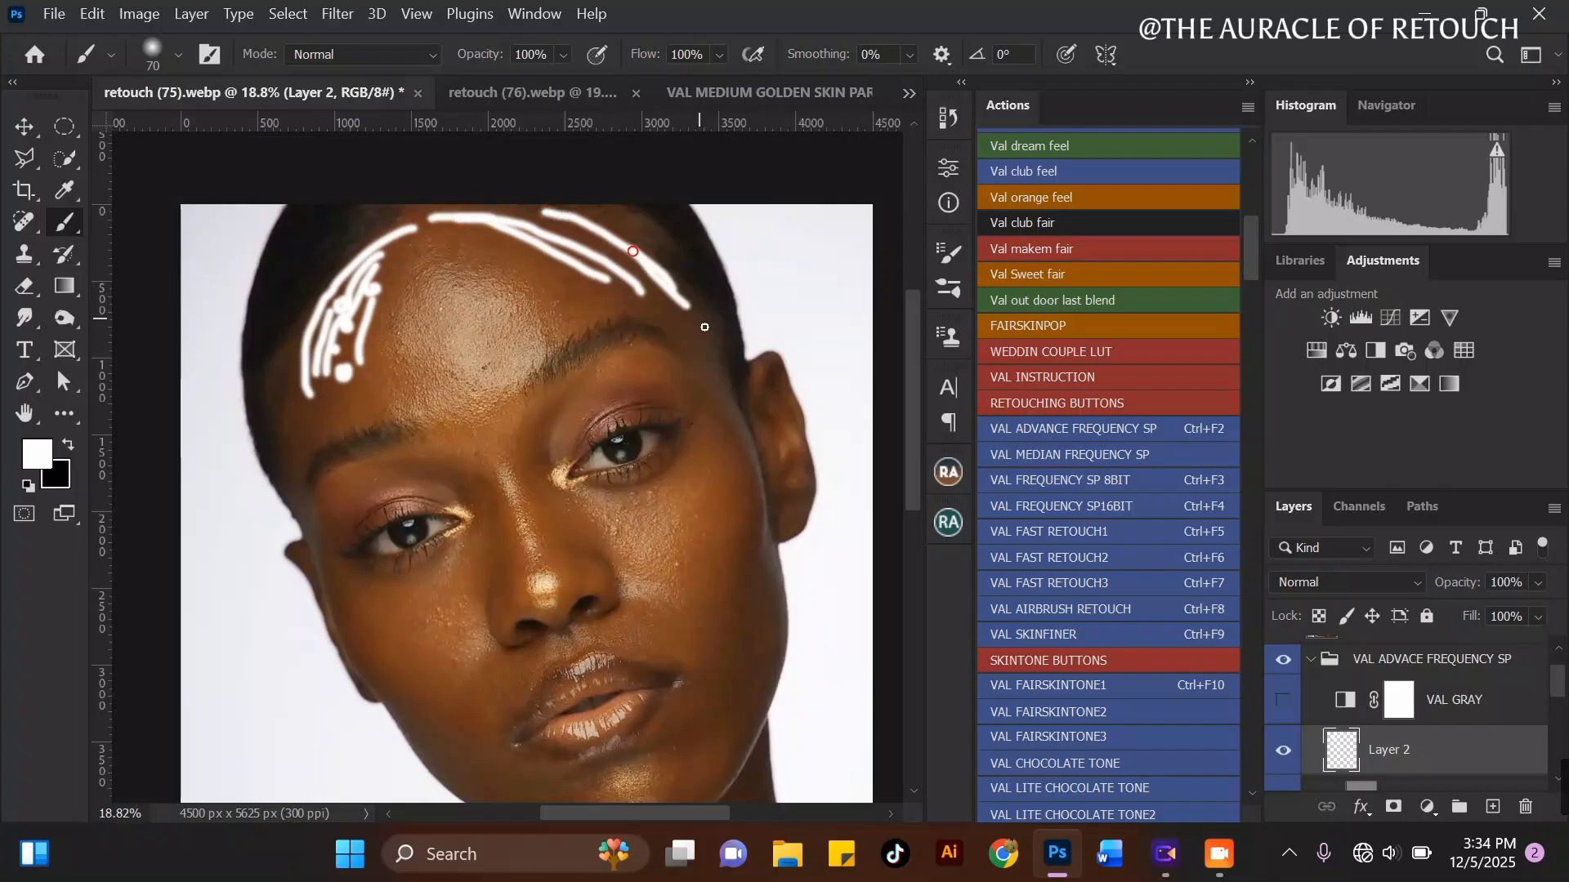
{"action": "left_click_drag", "start_coordinate": [338, 312], "coordinate": [284, 444]}
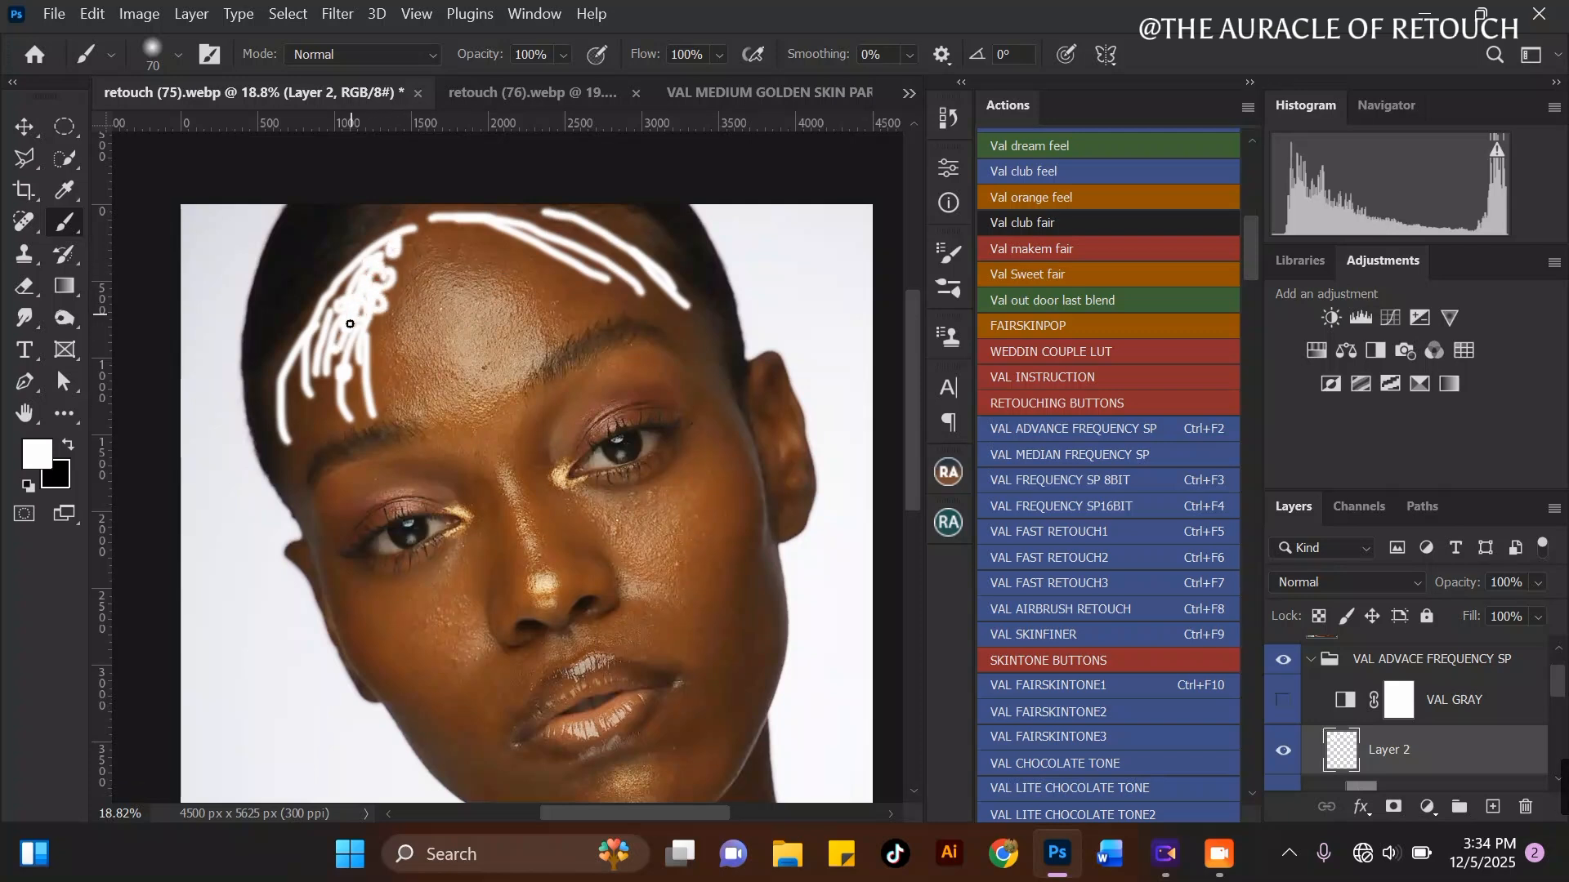
Step: Delete the shadow-marking layer and return to the Mixer Brush on the VAL TONE layer
{"action": "left_click_drag", "start_coordinate": [1478, 745], "coordinate": [1526, 806]}
{"action": "left_click_drag", "start_coordinate": [1555, 684], "coordinate": [1555, 746]}
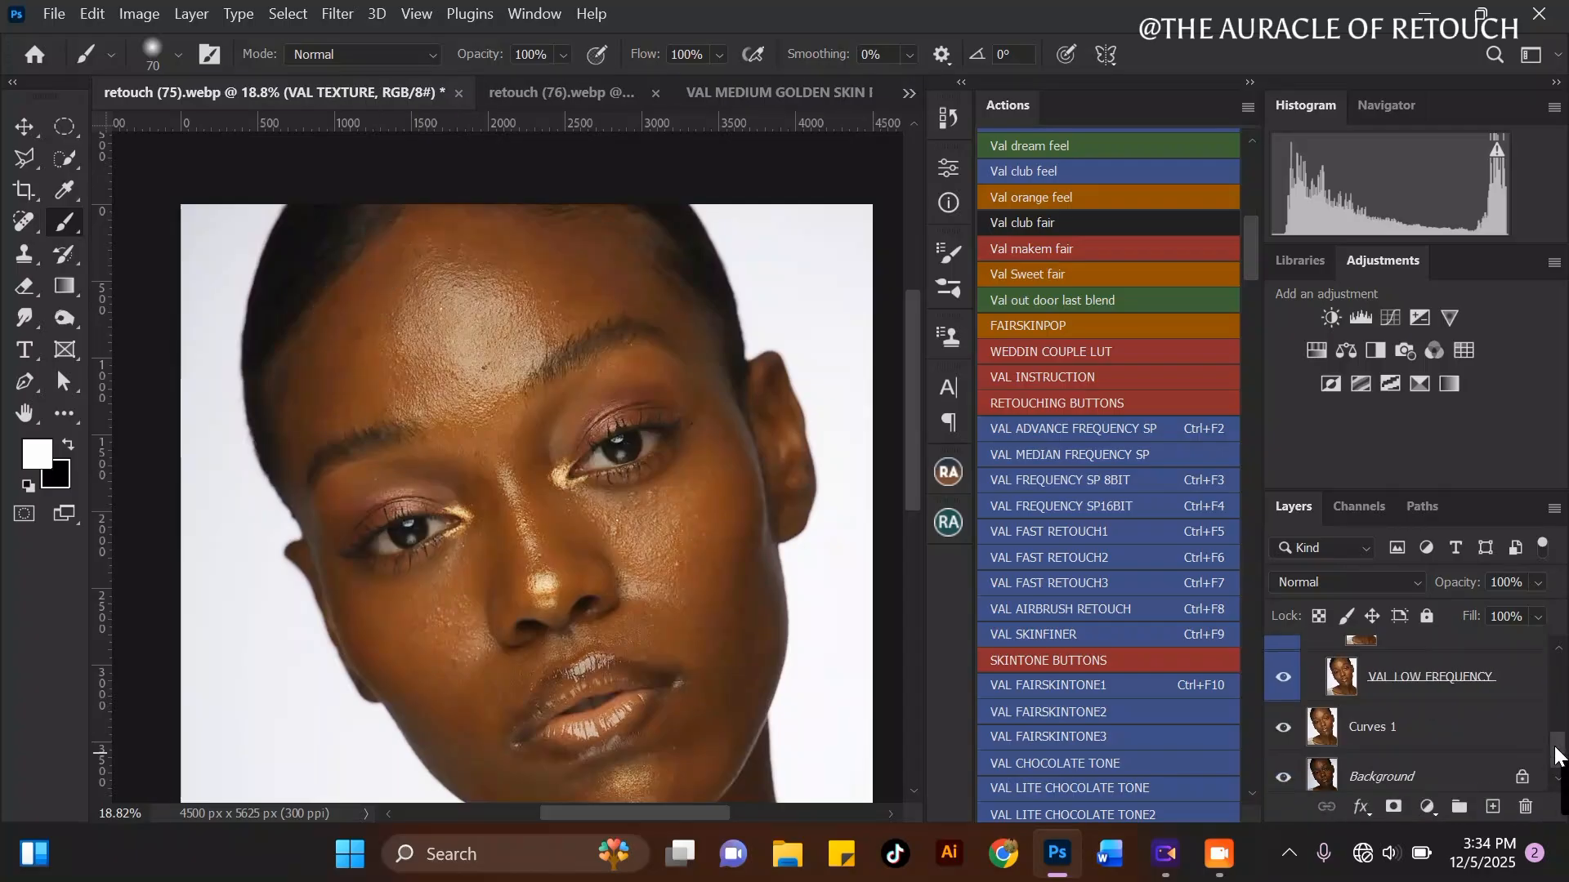
{"action": "left_click", "coordinate": [1471, 662]}
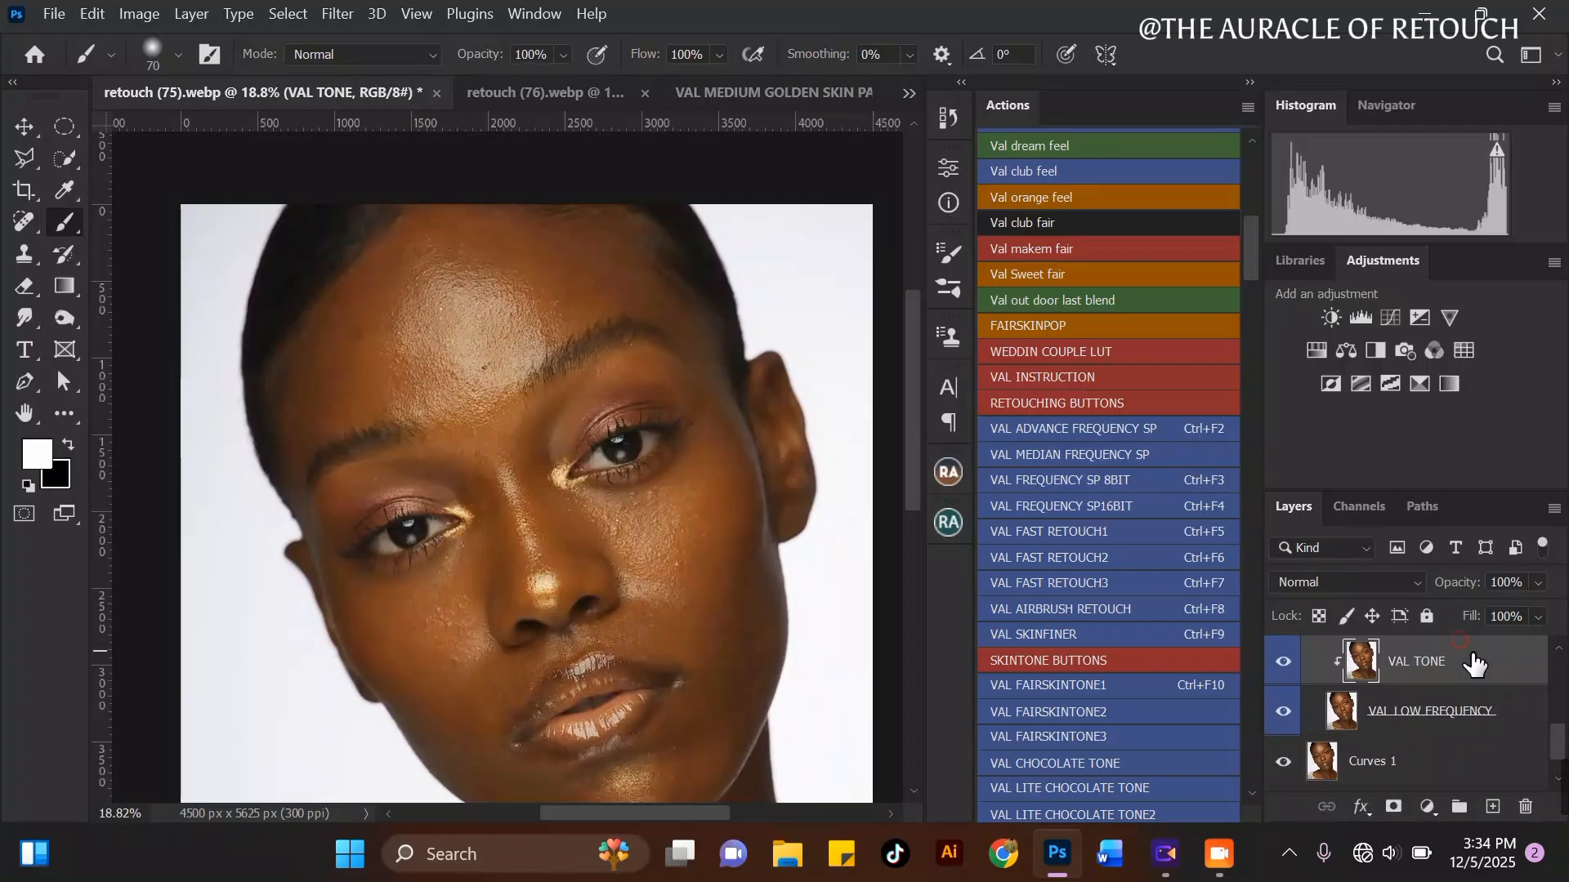
{"action": "right_click", "coordinate": [67, 221]}
{"action": "left_click", "coordinate": [163, 272]}
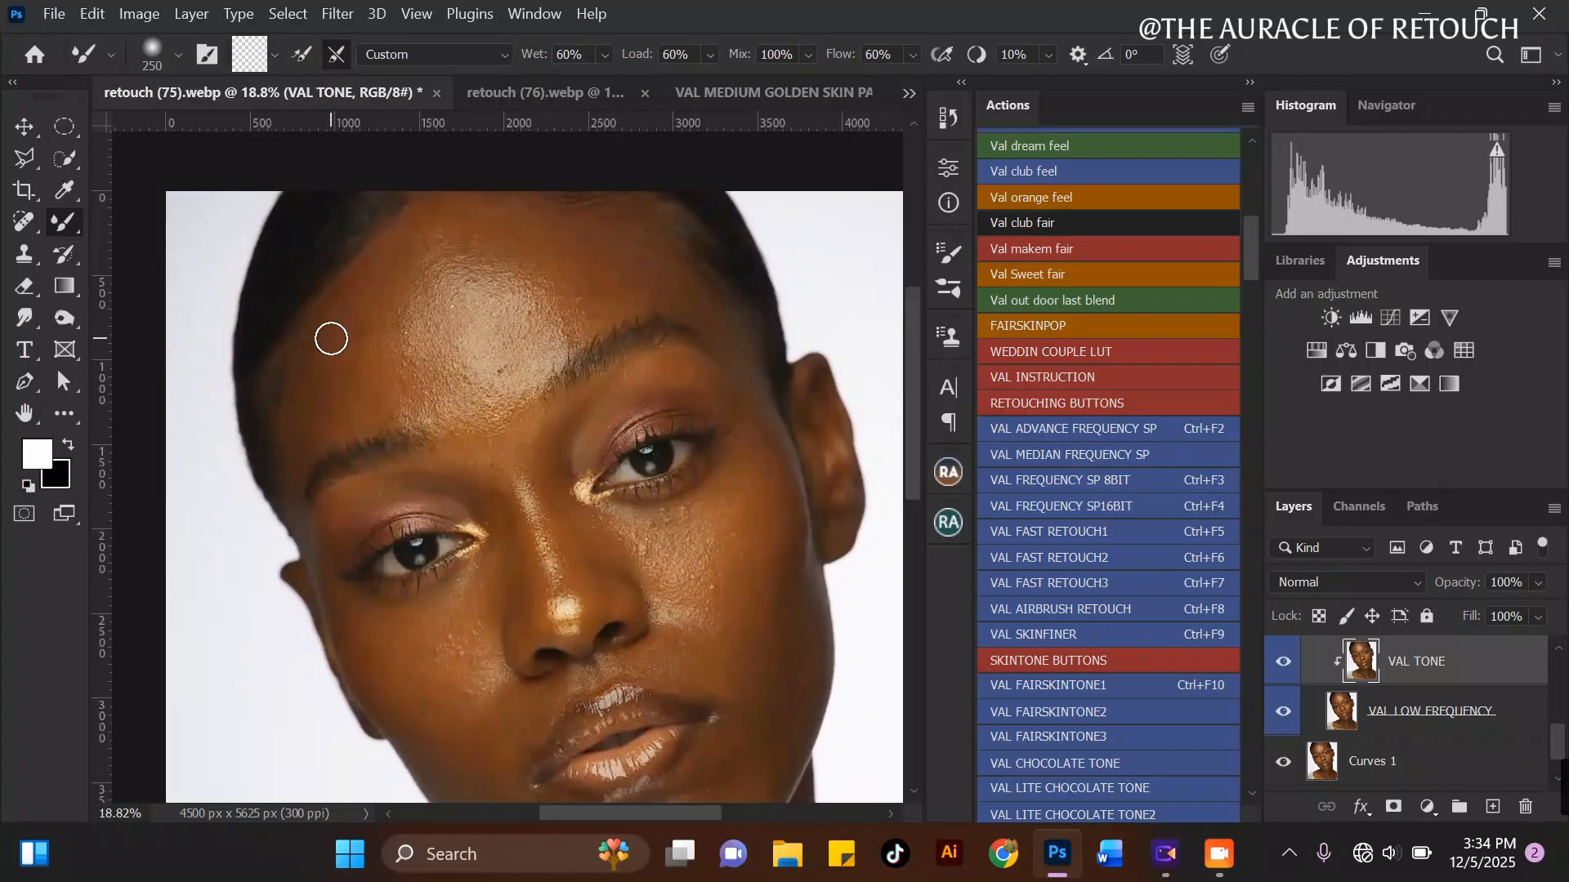
Step: Set the Mixer Brush size to 400 px and blend the shadow tones on the left side of the forehead
{"action": "scroll", "coordinate": [331, 338], "scroll_direction": "up", "scroll_amount": 3}
{"action": "key", "text": "bracketright"}
{"action": "scroll", "coordinate": [335, 313], "scroll_direction": "up", "scroll_amount": 1}
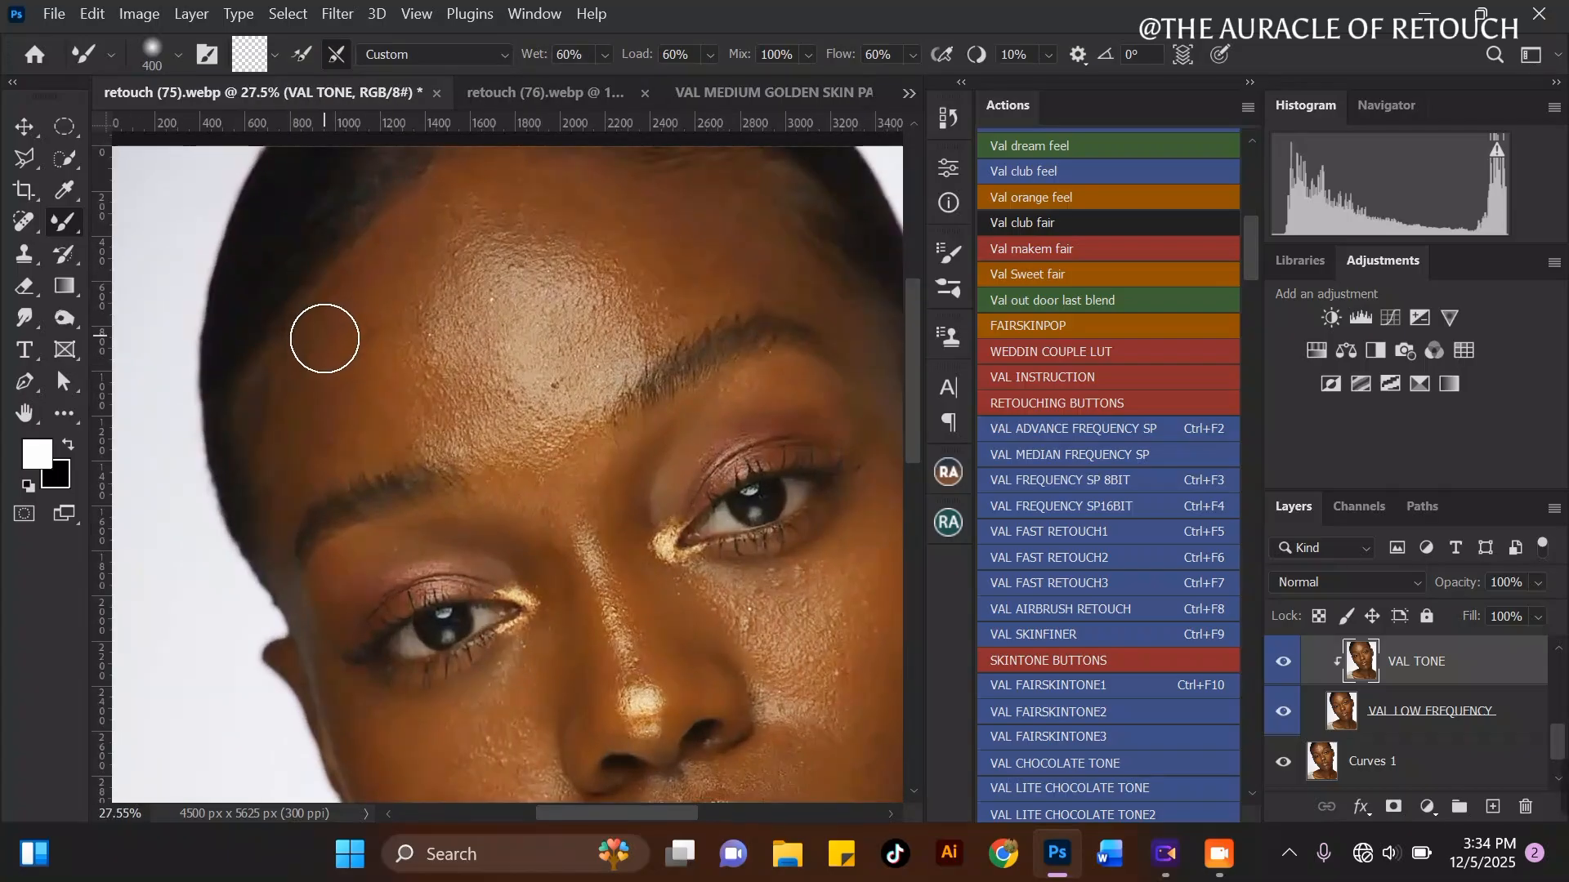
{"action": "mouse_move", "coordinate": [356, 306]}
{"action": "left_mouse_down"}
{"action": "mouse_move", "coordinate": [363, 272]}
{"action": "mouse_move", "coordinate": [356, 316]}
{"action": "mouse_move", "coordinate": [321, 345]}
{"action": "left_mouse_up"}
{"action": "mouse_move", "coordinate": [296, 363]}
{"action": "left_mouse_down"}
{"action": "mouse_move", "coordinate": [352, 383]}
{"action": "mouse_move", "coordinate": [347, 333]}
{"action": "mouse_move", "coordinate": [320, 349]}
{"action": "mouse_move", "coordinate": [362, 289]}
{"action": "mouse_move", "coordinate": [292, 372]}
{"action": "mouse_move", "coordinate": [321, 389]}
{"action": "mouse_move", "coordinate": [315, 447]}
{"action": "mouse_move", "coordinate": [340, 450]}
{"action": "mouse_move", "coordinate": [395, 311]}
{"action": "mouse_move", "coordinate": [390, 258]}
{"action": "mouse_move", "coordinate": [384, 375]}
{"action": "mouse_move", "coordinate": [363, 410]}
{"action": "mouse_move", "coordinate": [382, 441]}
{"action": "mouse_move", "coordinate": [326, 455]}
{"action": "mouse_move", "coordinate": [362, 441]}
{"action": "left_mouse_up"}
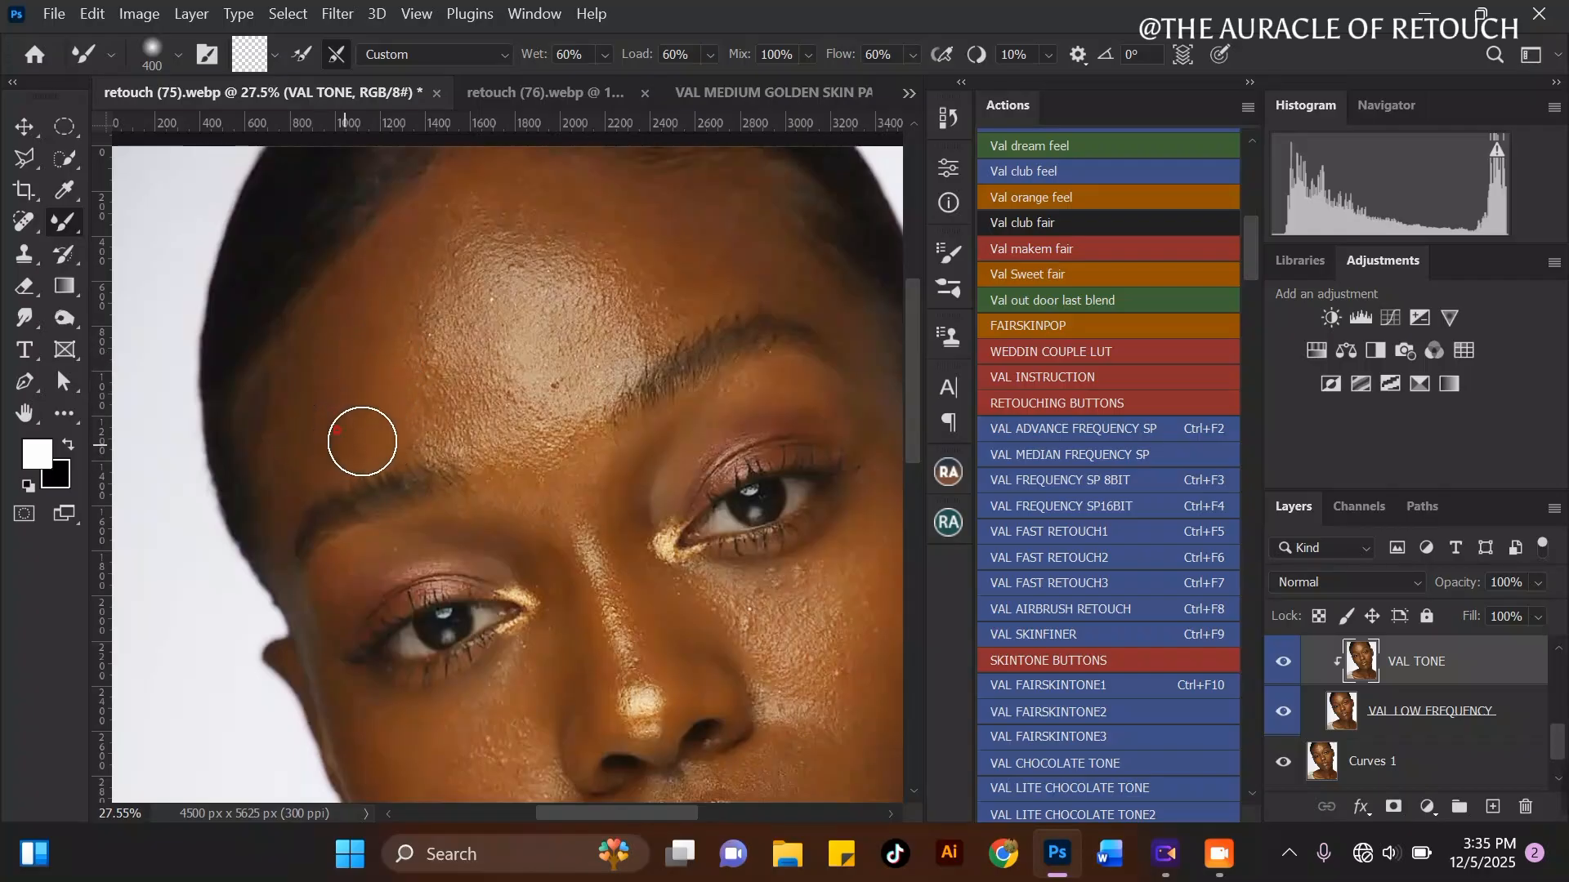
{"action": "mouse_move", "coordinate": [371, 360]}
{"action": "left_mouse_down"}
{"action": "mouse_move", "coordinate": [371, 412]}
{"action": "mouse_move", "coordinate": [367, 382]}
{"action": "mouse_move", "coordinate": [321, 420]}
{"action": "mouse_move", "coordinate": [283, 390]}
{"action": "left_mouse_up"}
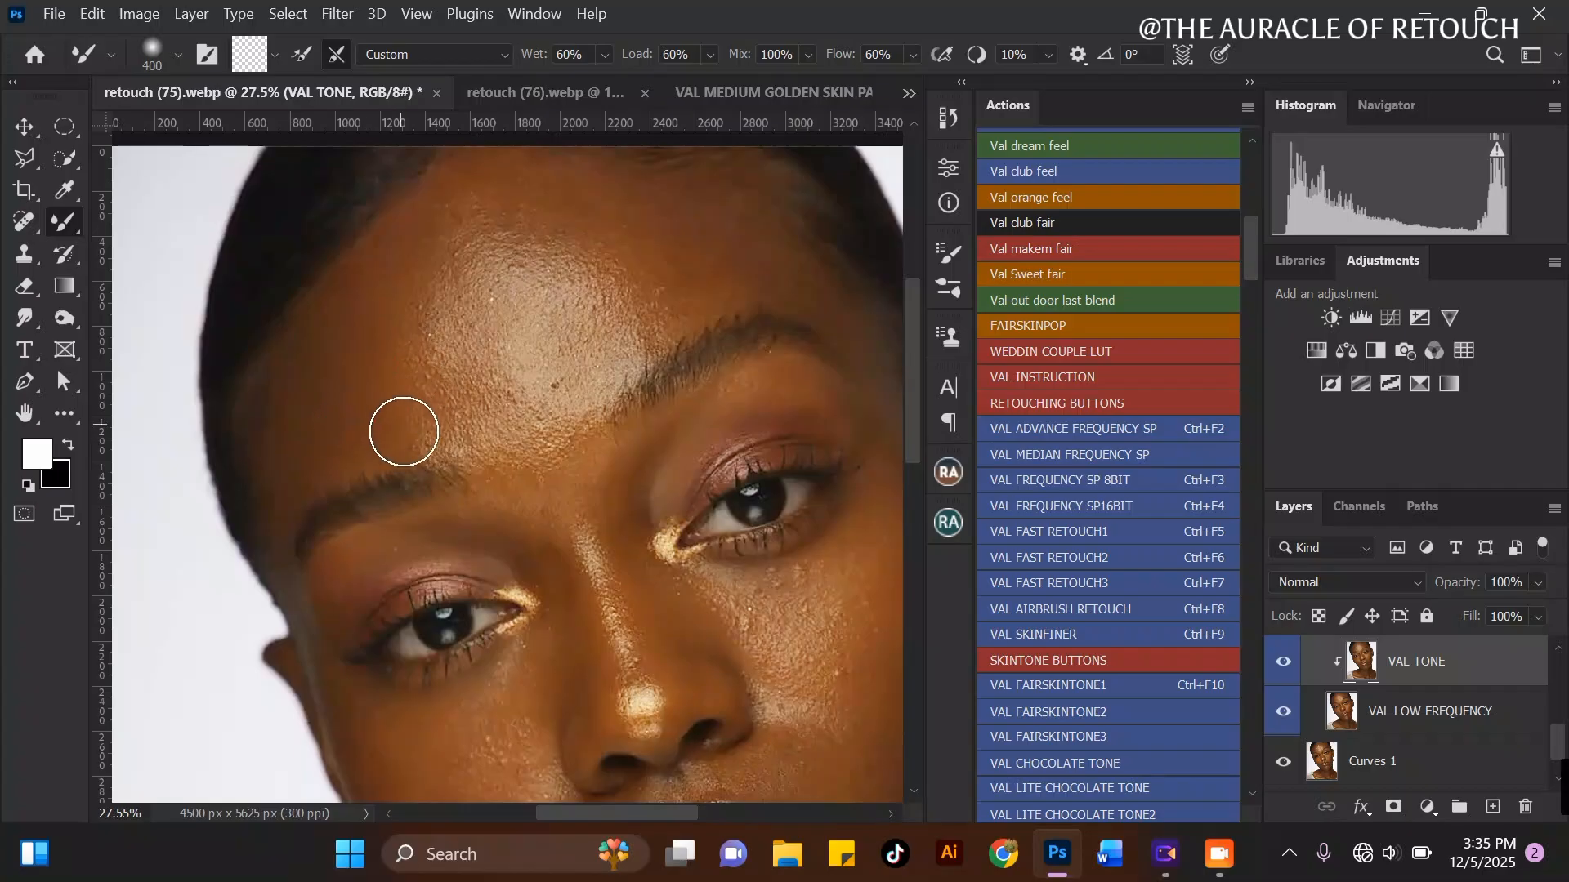
Step: Continue blending the left temple and the skin above the left brow, varying the Mixer Brush between 400 and 600 px
{"action": "key", "text": "bracketleft"}
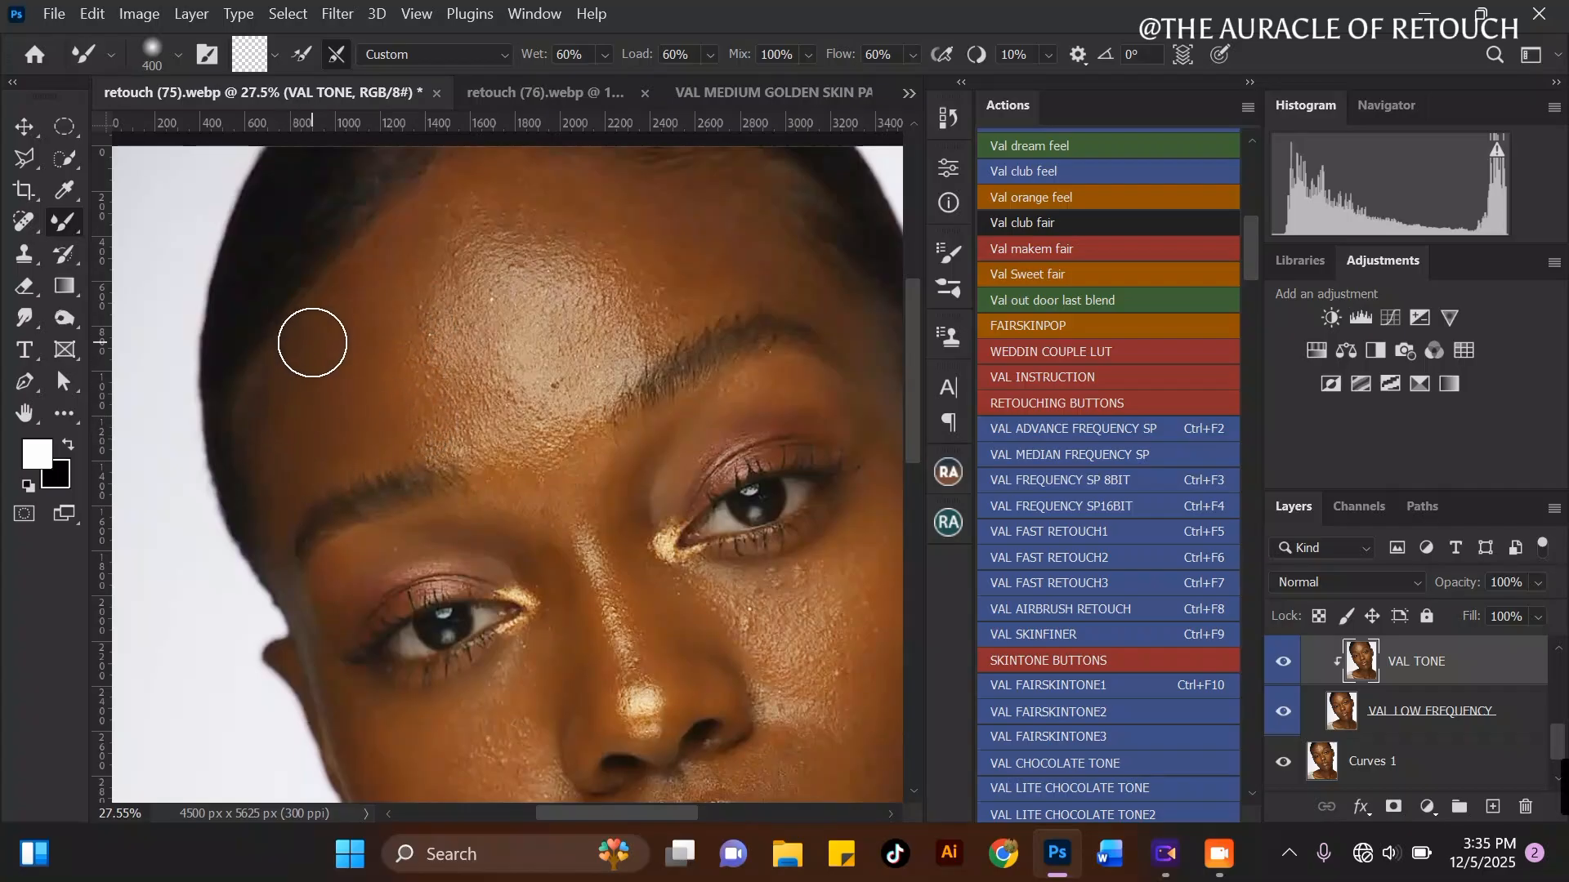
{"action": "key", "text": "bracketright"}
{"action": "key", "text": "bracketright"}
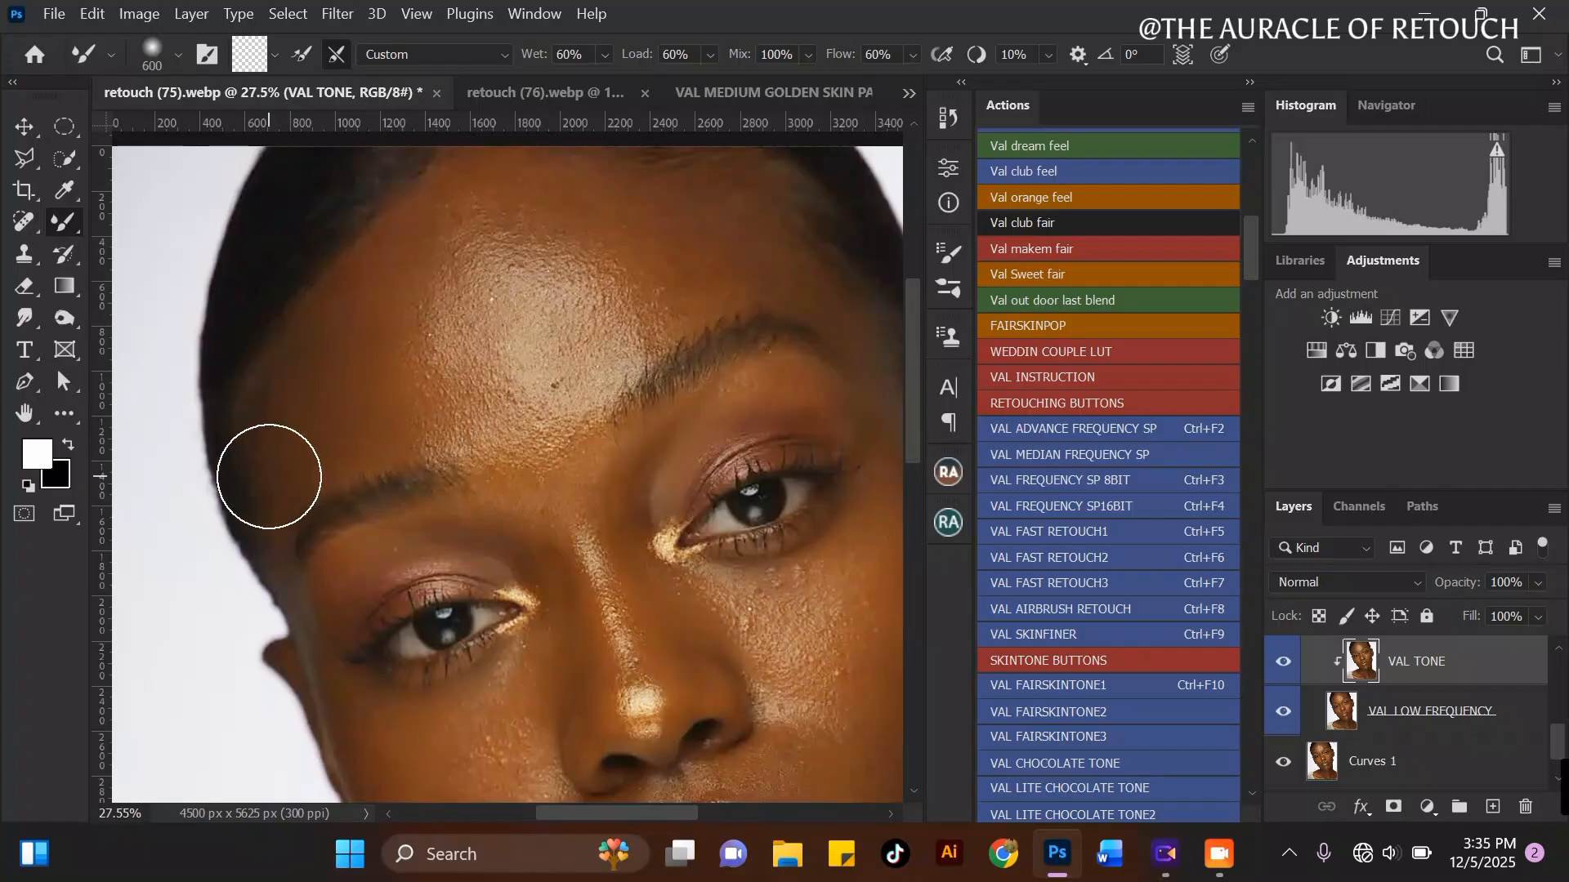
{"action": "scroll", "coordinate": [269, 476], "scroll_direction": "down", "scroll_amount": 2}
{"action": "scroll", "coordinate": [343, 302], "scroll_direction": "up", "scroll_amount": 3}
{"action": "key", "text": "bracketleft"}
{"action": "key", "text": "bracketleft"}
{"action": "key", "text": "bracketright"}
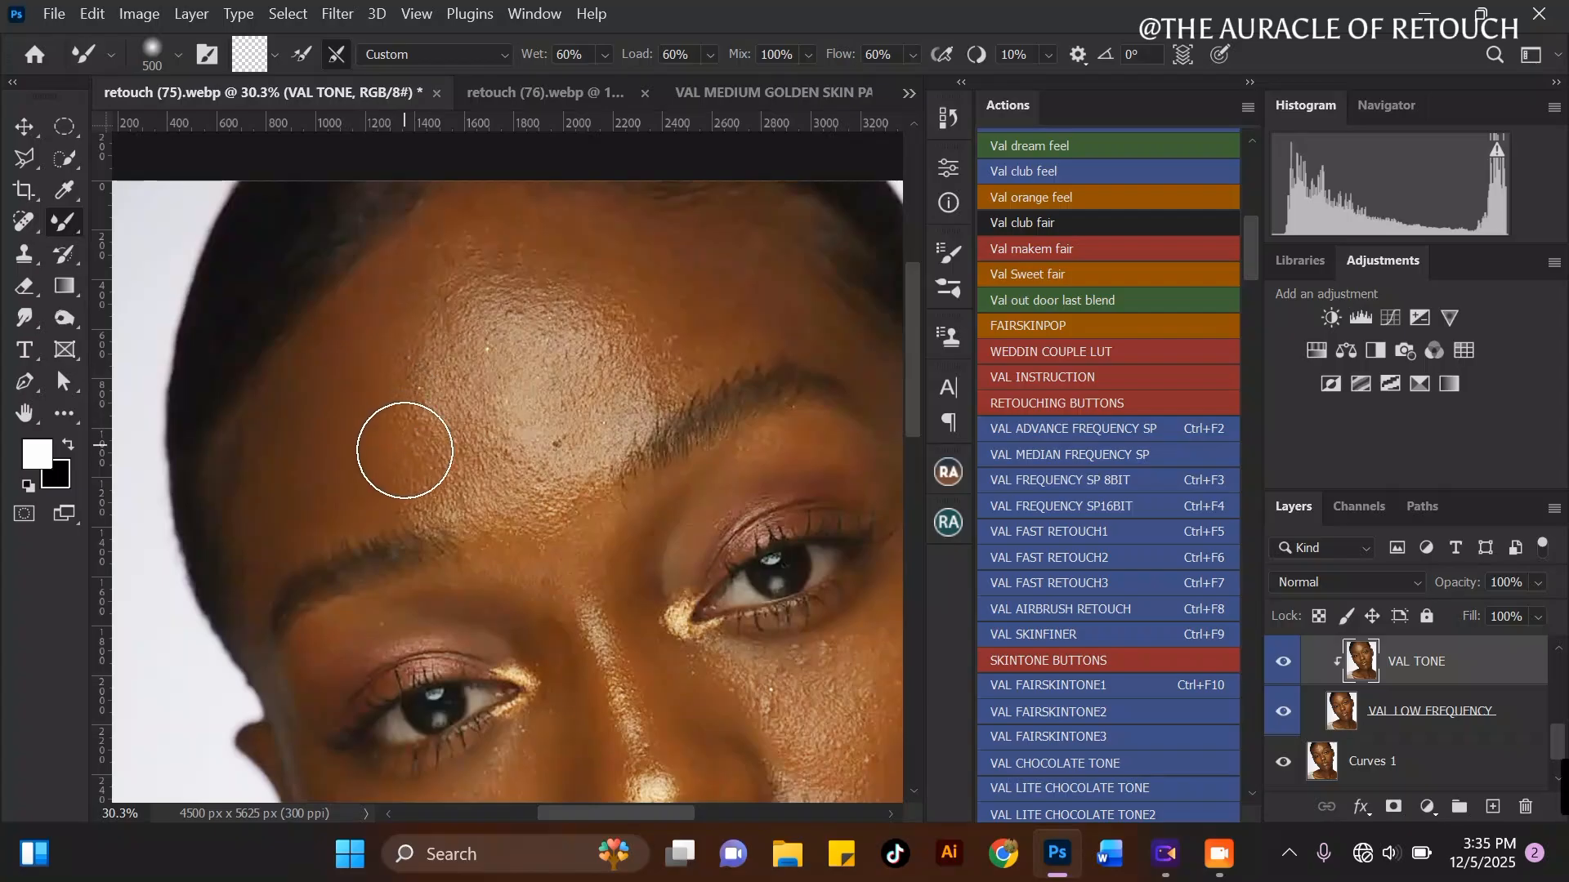
{"action": "key", "text": "bracketleft"}
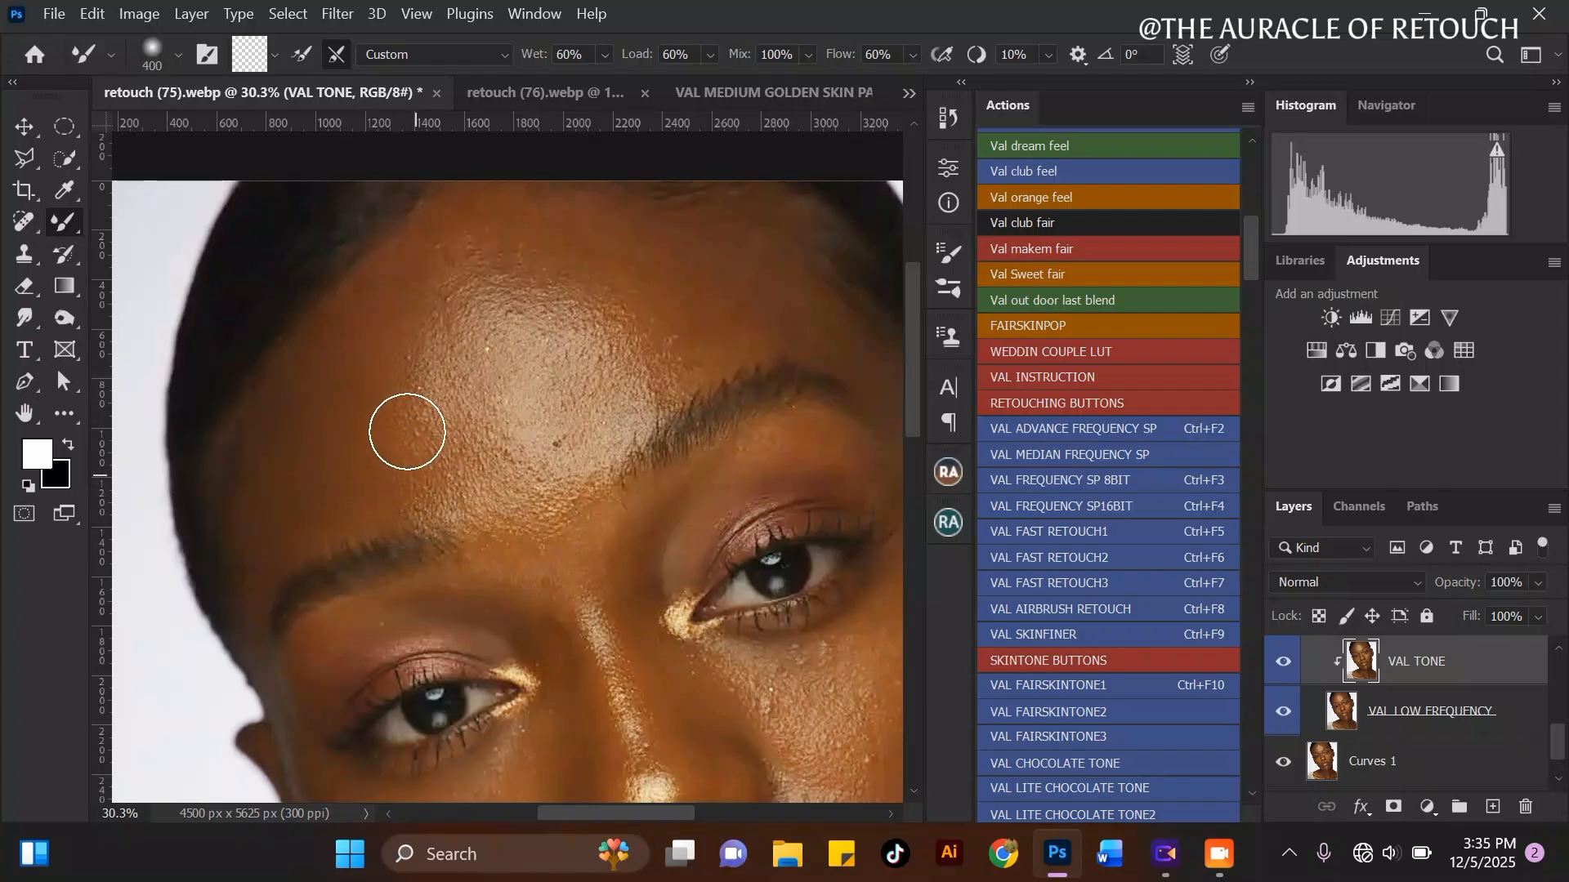
{"action": "key", "text": "bracketright"}
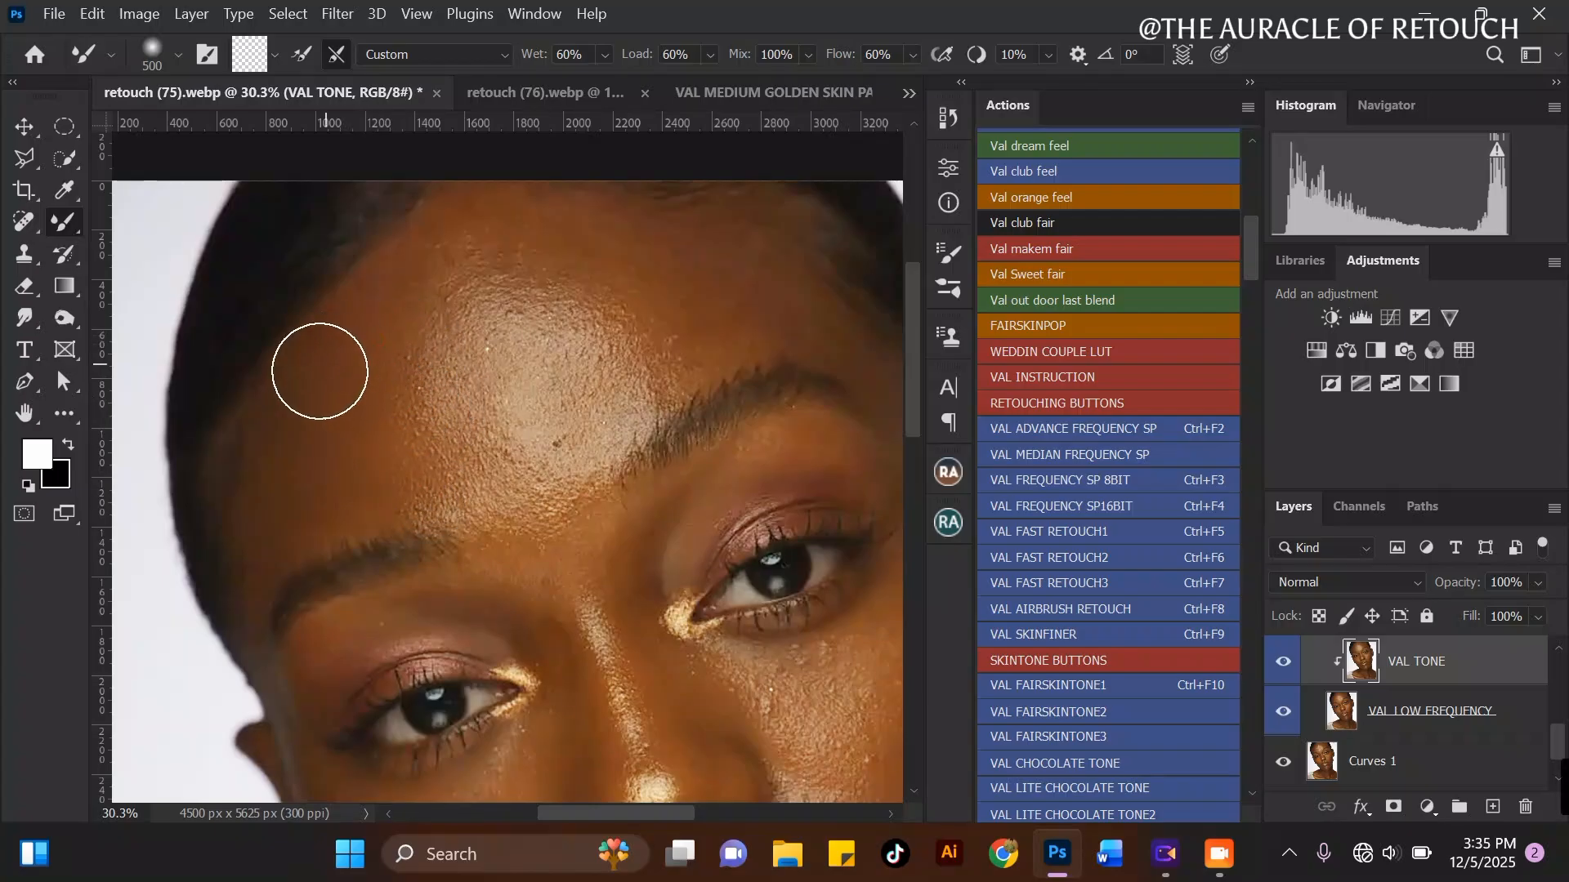
Step: Blend the upper forehead along the hairline and the skin above the right brow with the Mixer Brush at 500 to 600 px
{"action": "scroll", "coordinate": [331, 470], "scroll_direction": "down", "scroll_amount": 4}
{"action": "scroll", "coordinate": [416, 322], "scroll_direction": "up", "scroll_amount": 4}
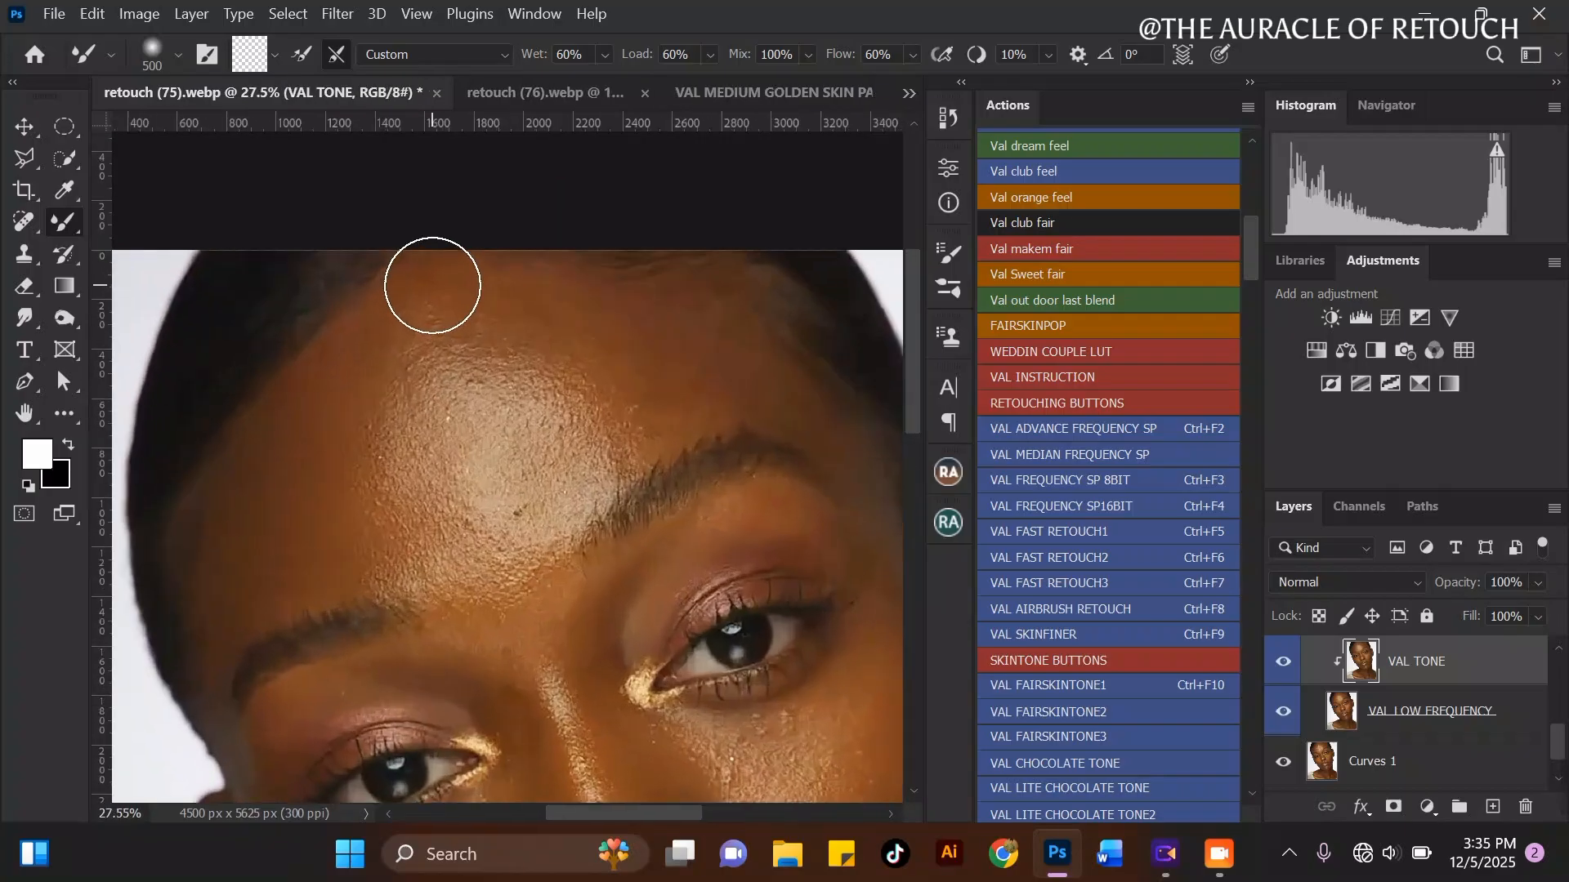
{"action": "scroll", "coordinate": [373, 323], "scroll_direction": "up", "scroll_amount": 1}
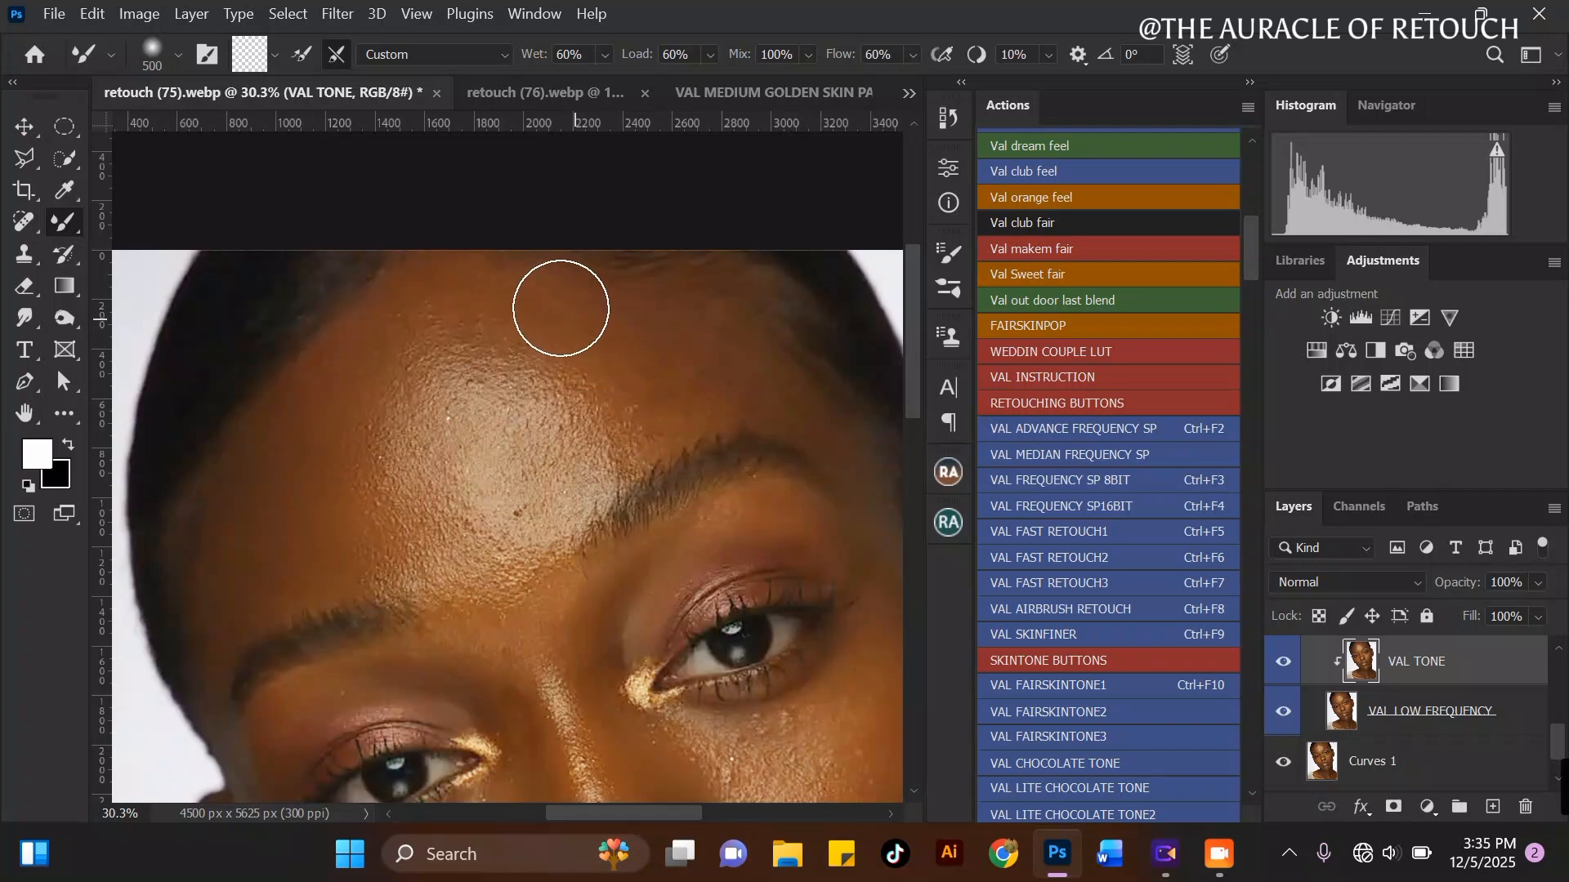
{"action": "key", "text": "bracketright"}
{"action": "mouse_move", "coordinate": [707, 390]}
{"action": "left_mouse_down"}
{"action": "mouse_move", "coordinate": [615, 350]}
{"action": "mouse_move", "coordinate": [751, 369]}
{"action": "mouse_move", "coordinate": [719, 395]}
{"action": "mouse_move", "coordinate": [677, 362]}
{"action": "mouse_move", "coordinate": [677, 321]}
{"action": "mouse_move", "coordinate": [716, 382]}
{"action": "mouse_move", "coordinate": [792, 416]}
{"action": "mouse_move", "coordinate": [677, 373]}
{"action": "mouse_move", "coordinate": [697, 347]}
{"action": "mouse_move", "coordinate": [657, 342]}
{"action": "mouse_move", "coordinate": [636, 298]}
{"action": "mouse_move", "coordinate": [709, 345]}
{"action": "left_mouse_up"}
{"action": "key", "text": "bracketleft"}
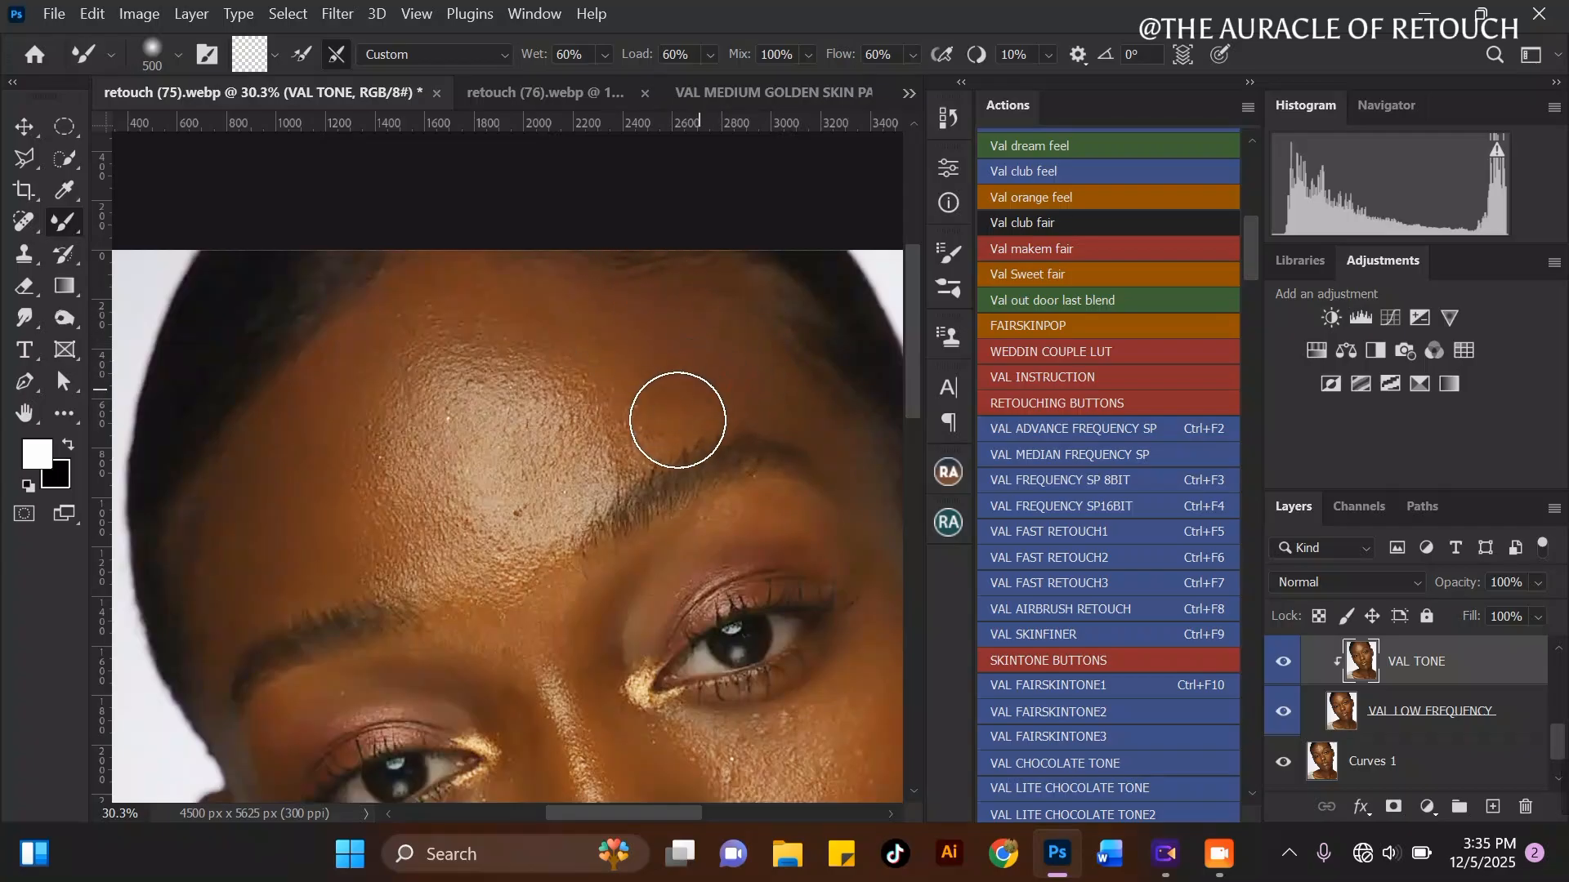
Step: Smooth the shadow transition between the right brow and the hairline with further Mixer Brush strokes, ending at 600 px
{"action": "key", "text": "bracketright"}
{"action": "left_click_drag", "start_coordinate": [618, 328], "coordinate": [708, 353]}
{"action": "key", "text": "bracketleft"}
{"action": "key", "text": "bracketleft"}
{"action": "key", "text": "bracketright"}
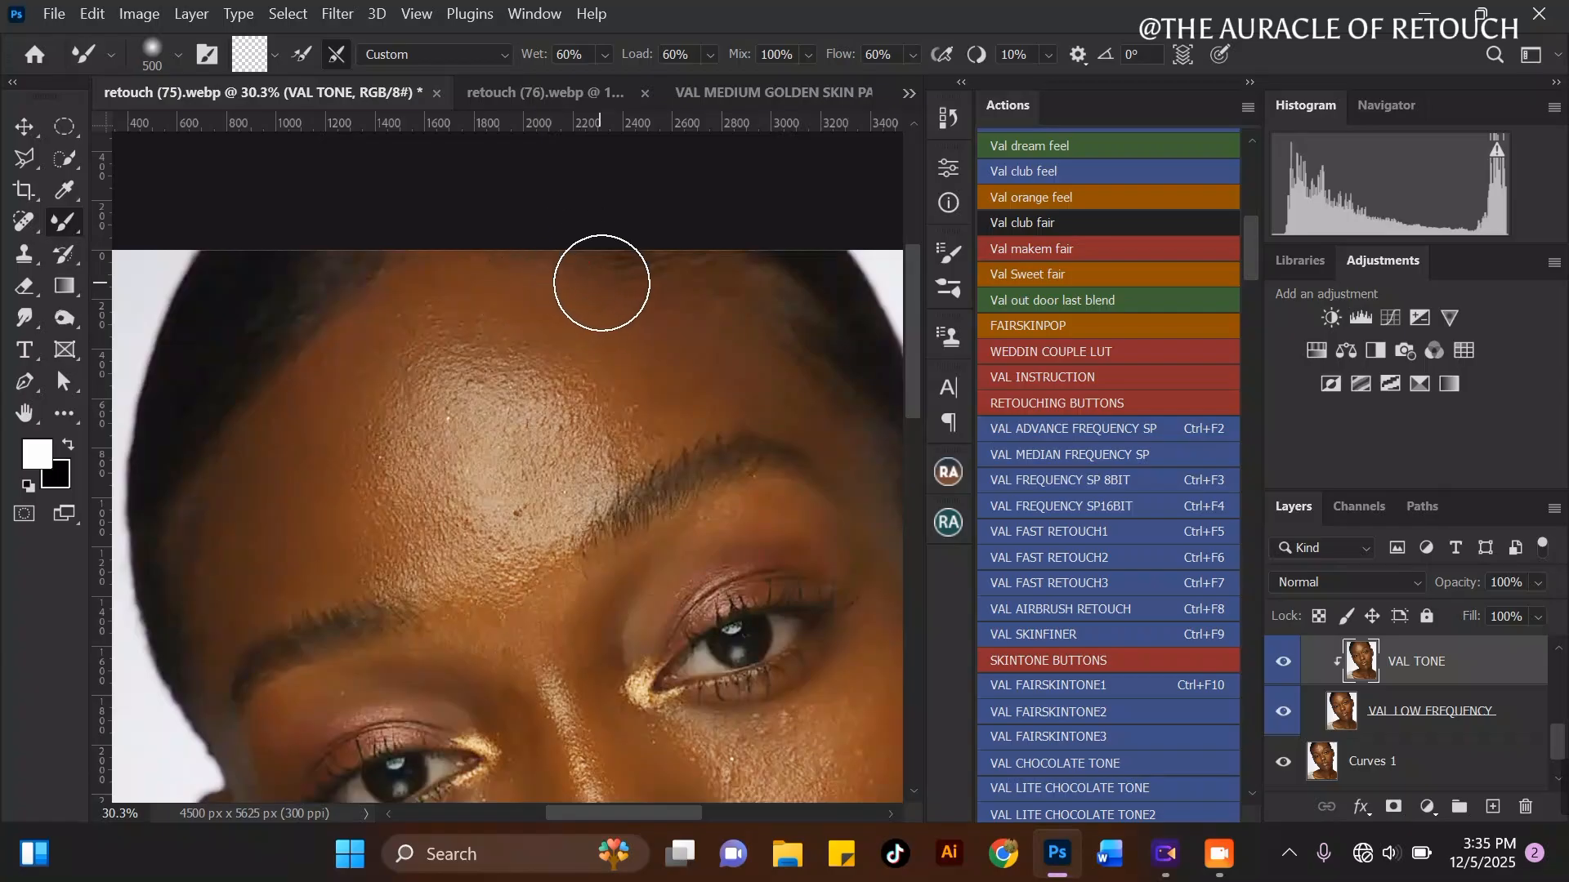
{"action": "mouse_move", "coordinate": [753, 381]}
{"action": "left_mouse_down"}
{"action": "mouse_move", "coordinate": [744, 395]}
{"action": "mouse_move", "coordinate": [709, 360]}
{"action": "left_mouse_up"}
{"action": "key", "text": "bracketright"}
Step: Refine the shadow tones on both outer sides of the forehead, alternating the Mixer Brush between 500 and 600 px
{"action": "scroll", "coordinate": [522, 253], "scroll_direction": "down", "scroll_amount": 4}
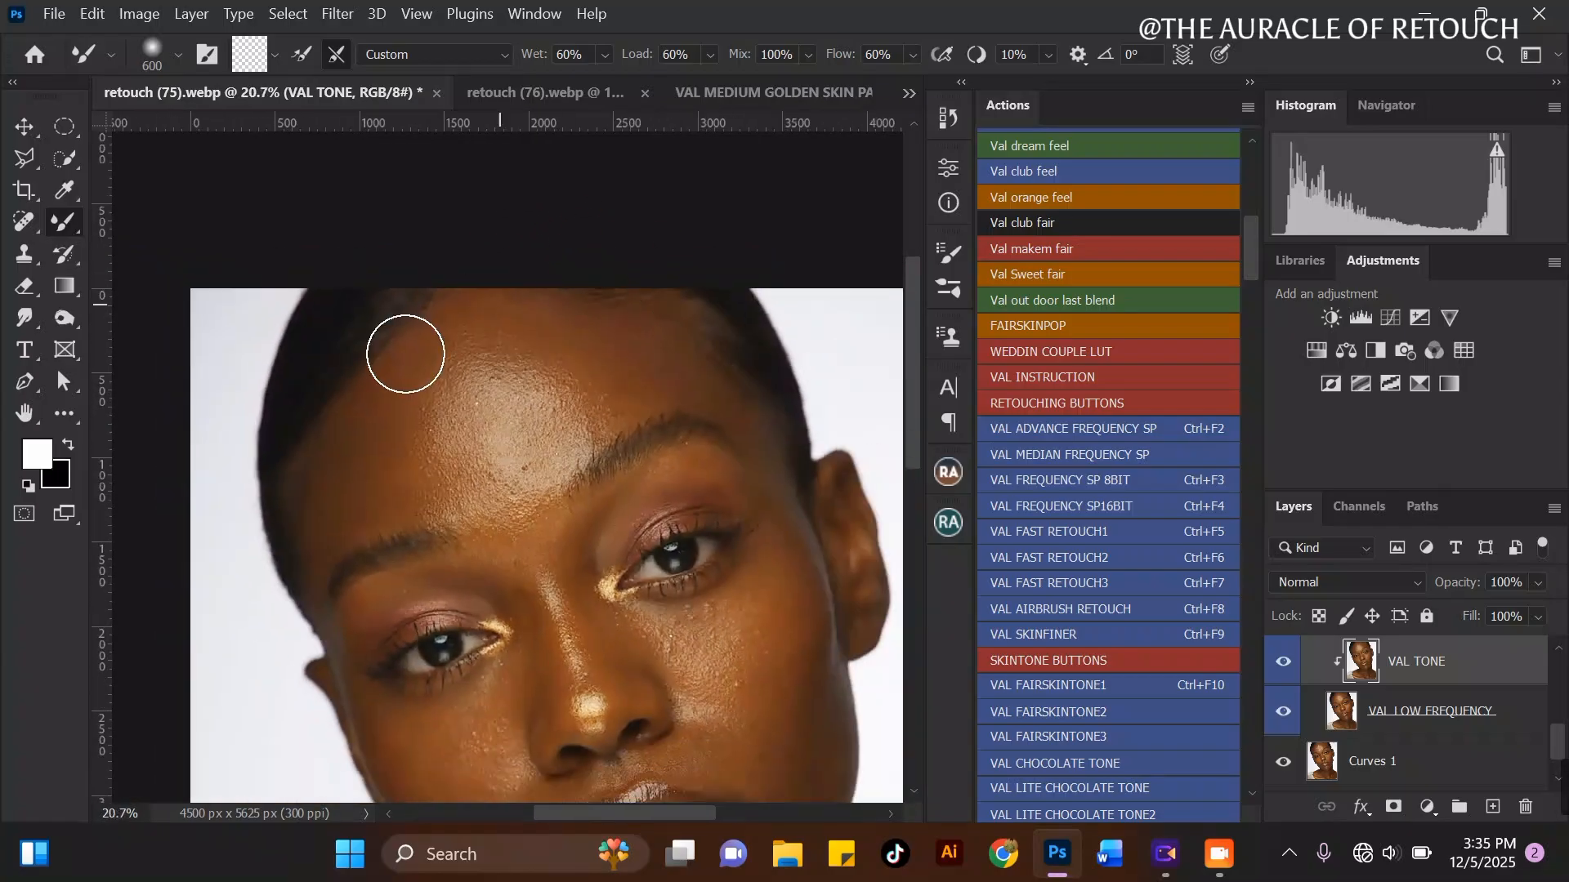
{"action": "key", "text": "bracketleft"}
{"action": "scroll", "coordinate": [405, 353], "scroll_direction": "up", "scroll_amount": 2}
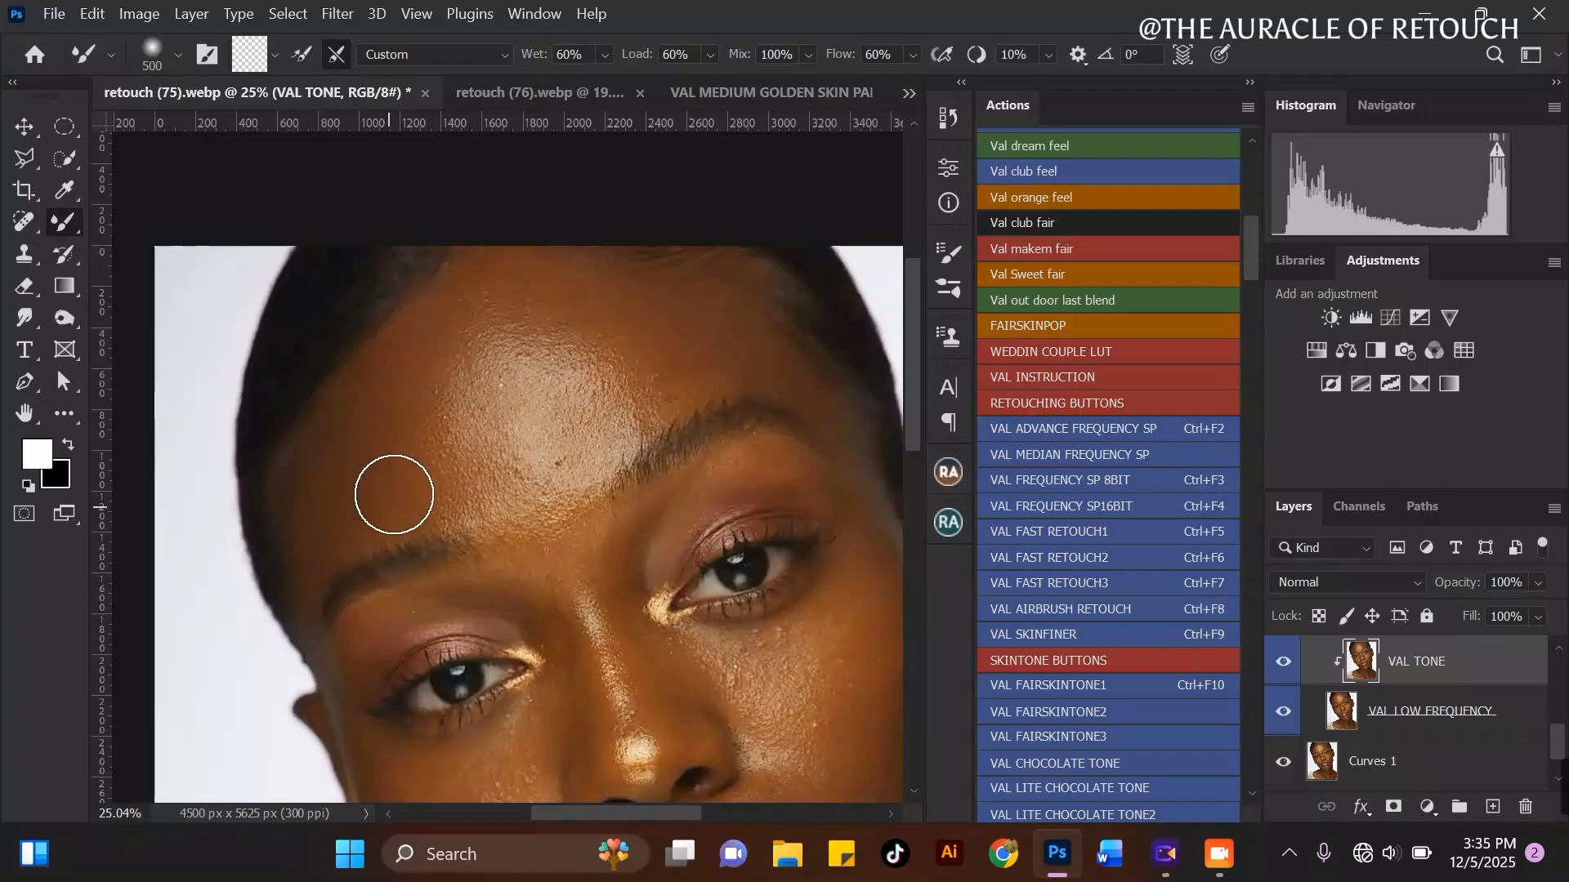
{"action": "scroll", "coordinate": [490, 343], "scroll_direction": "up", "scroll_amount": 2}
{"action": "key", "text": "bracketright"}
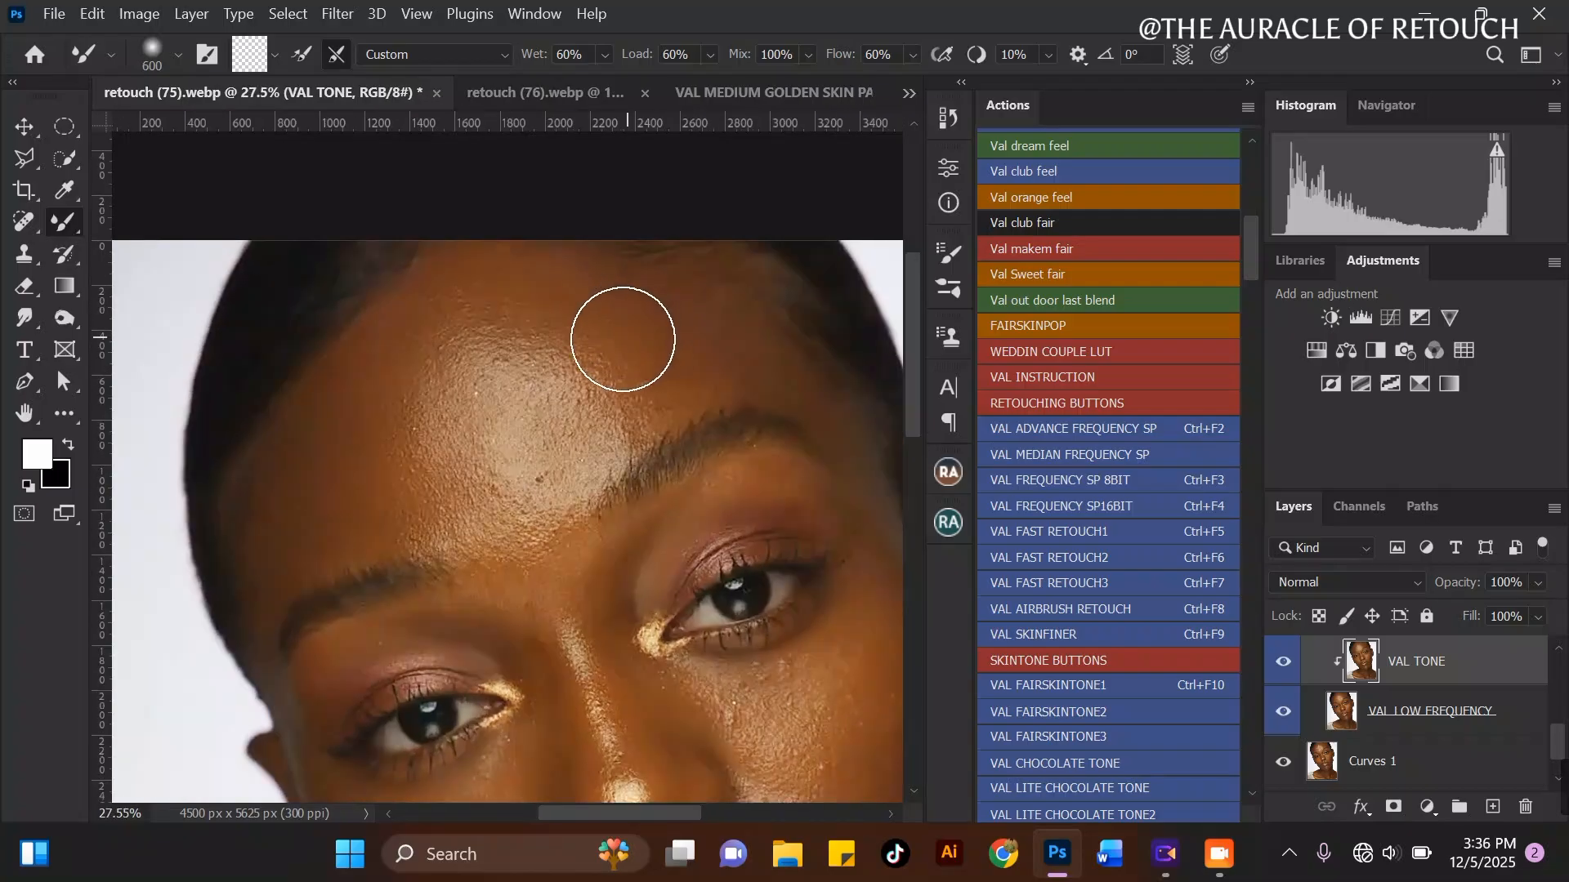
{"action": "key", "text": "bracketleft"}
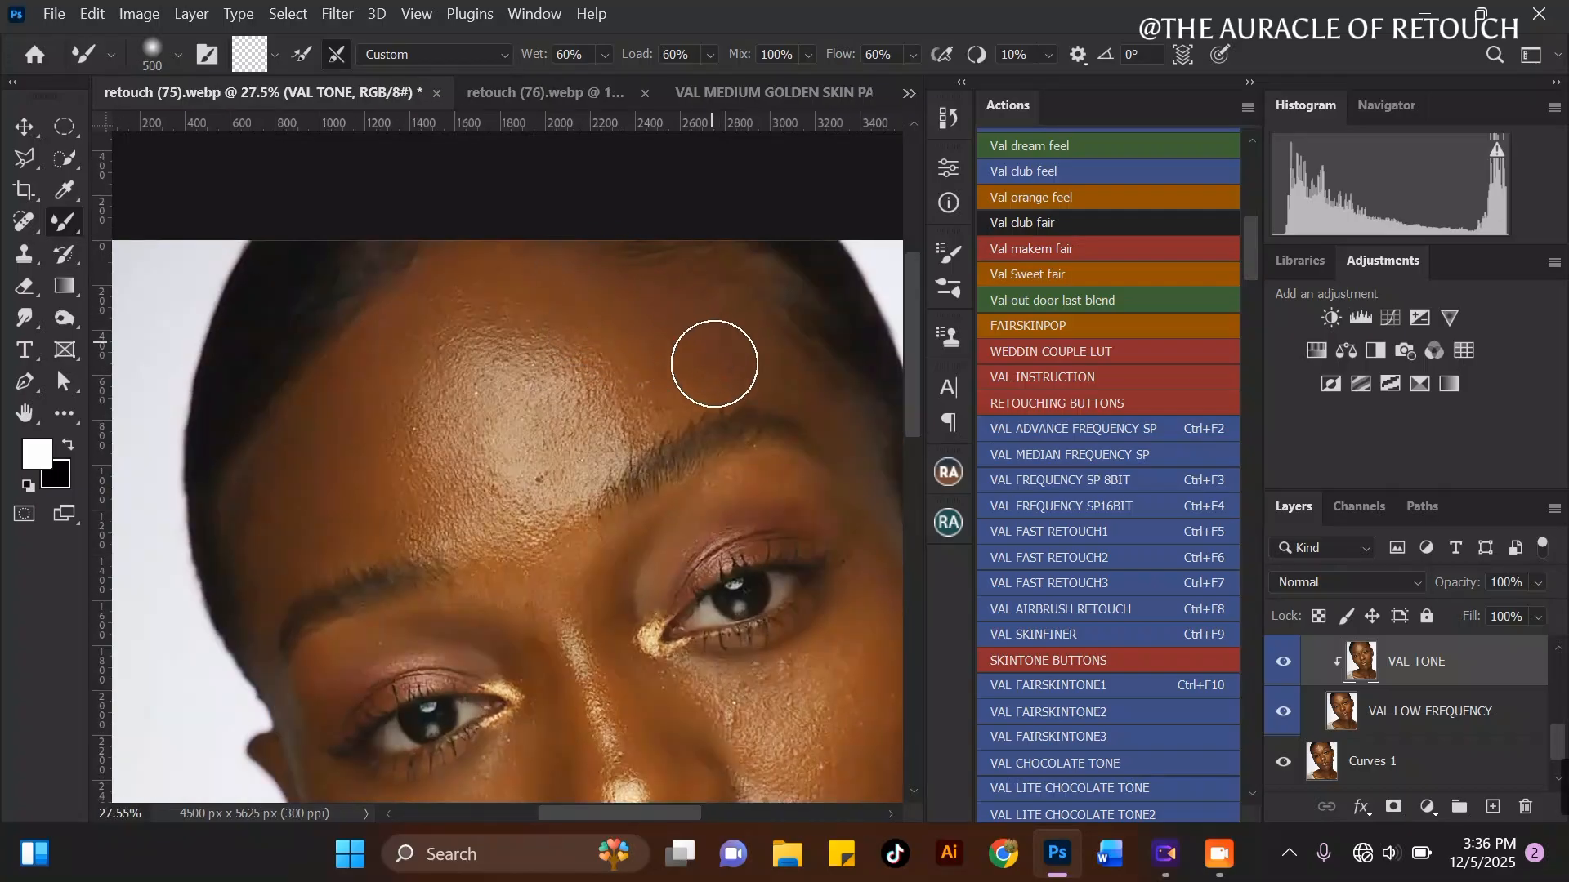
{"action": "left_click_drag", "start_coordinate": [702, 288], "coordinate": [745, 350]}
{"action": "key", "text": "bracketright"}
{"action": "scroll", "coordinate": [747, 490], "scroll_direction": "down", "scroll_amount": 2}
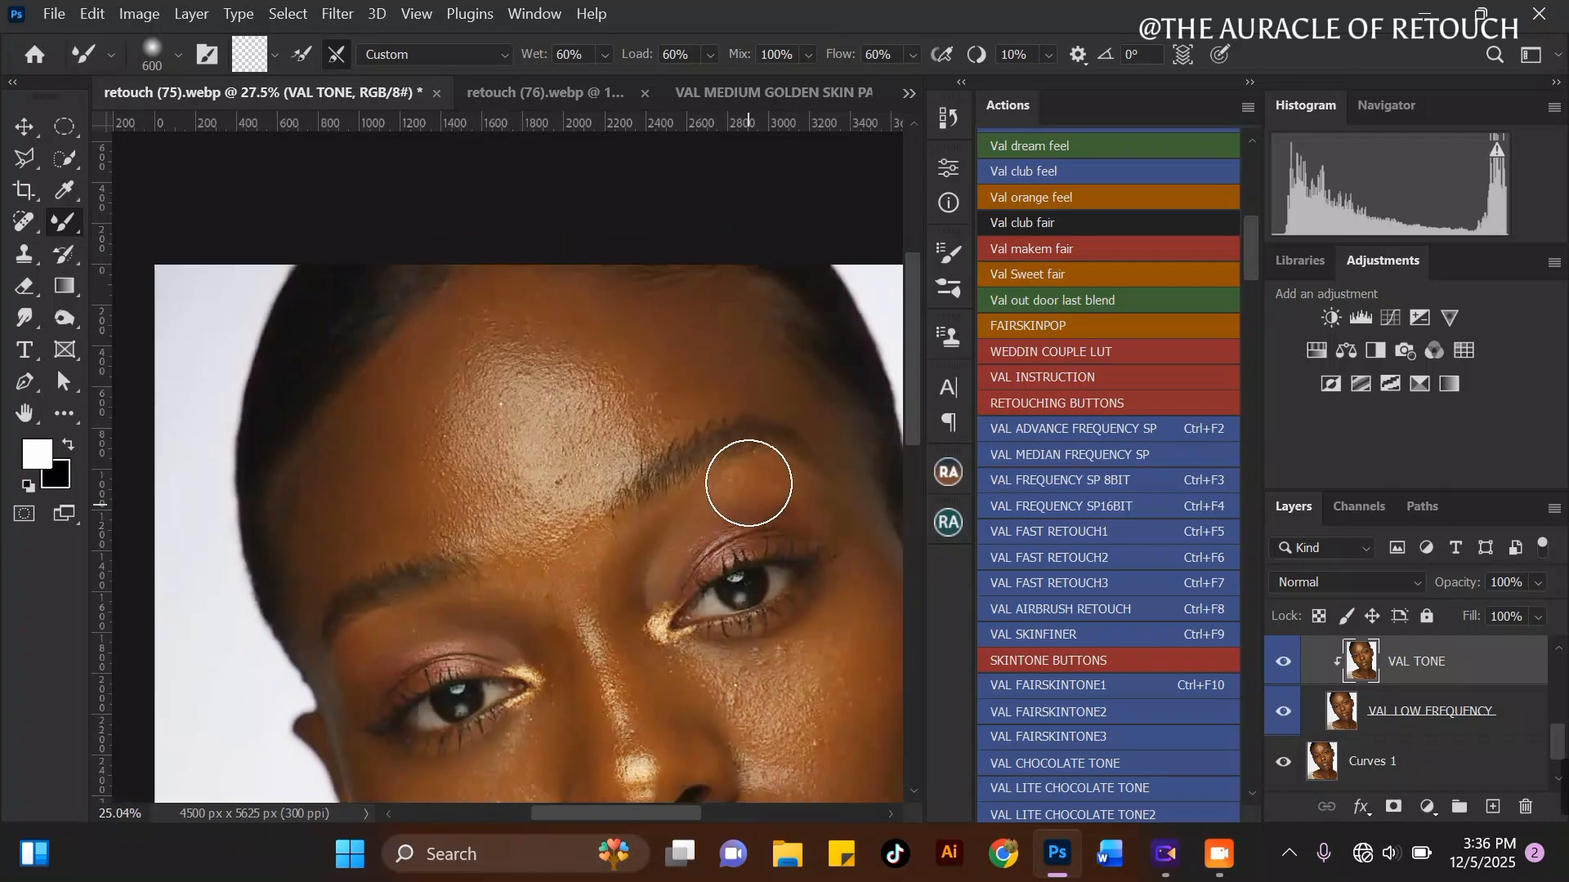
Step: Even out the tones around the forehead's upper edge and above both brows with the Mixer Brush at 500 to 700 px
{"action": "scroll", "coordinate": [748, 483], "scroll_direction": "up", "scroll_amount": 2}
{"action": "key", "text": "bracketleft"}
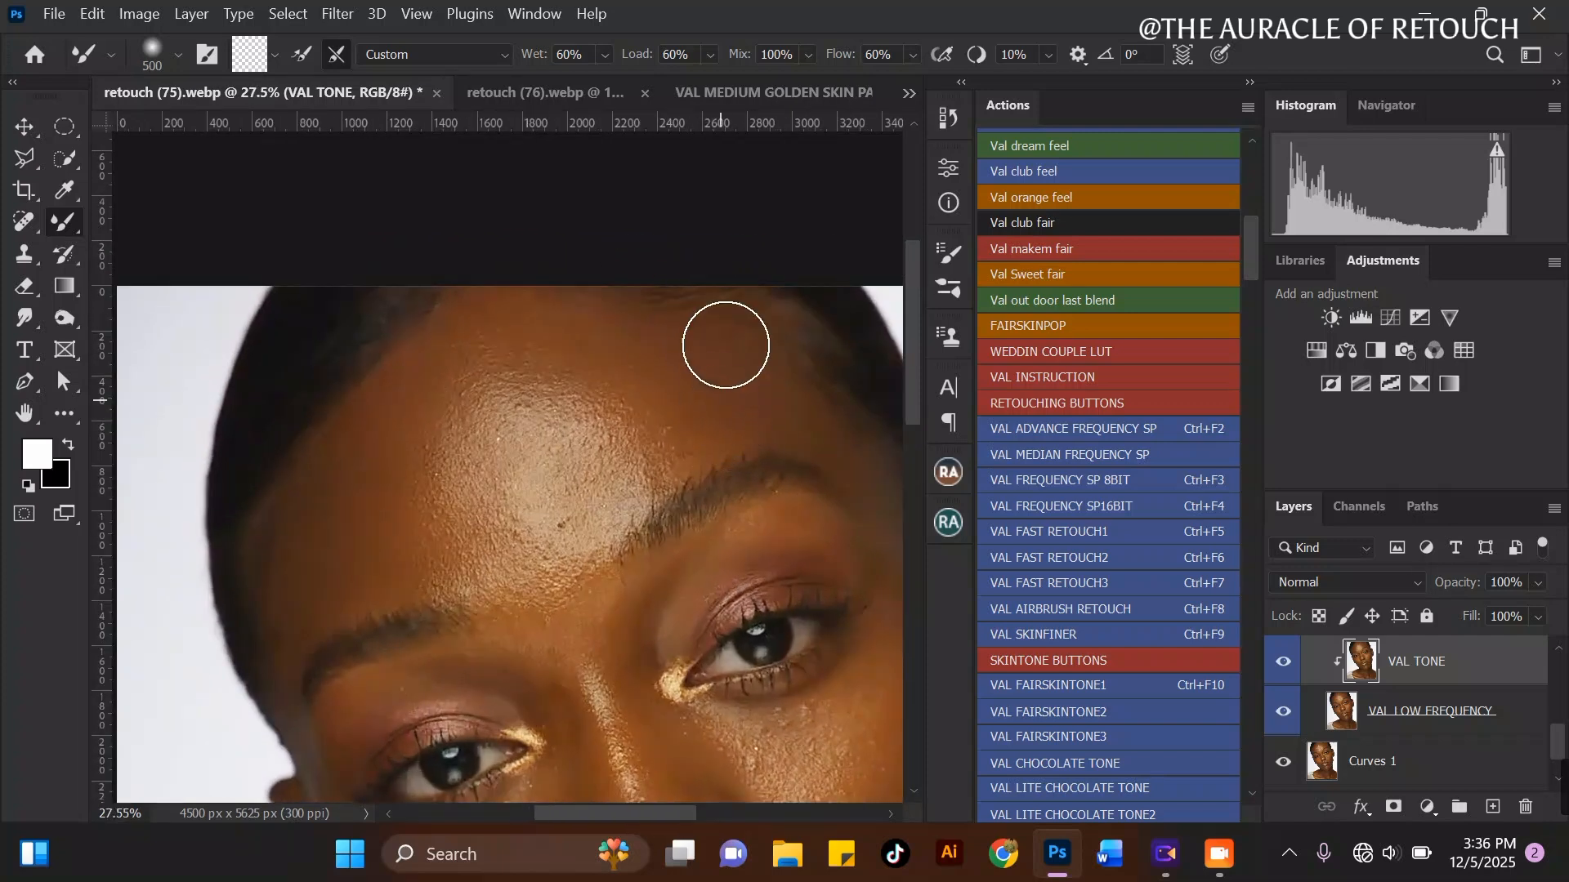
{"action": "key", "text": "bracketright"}
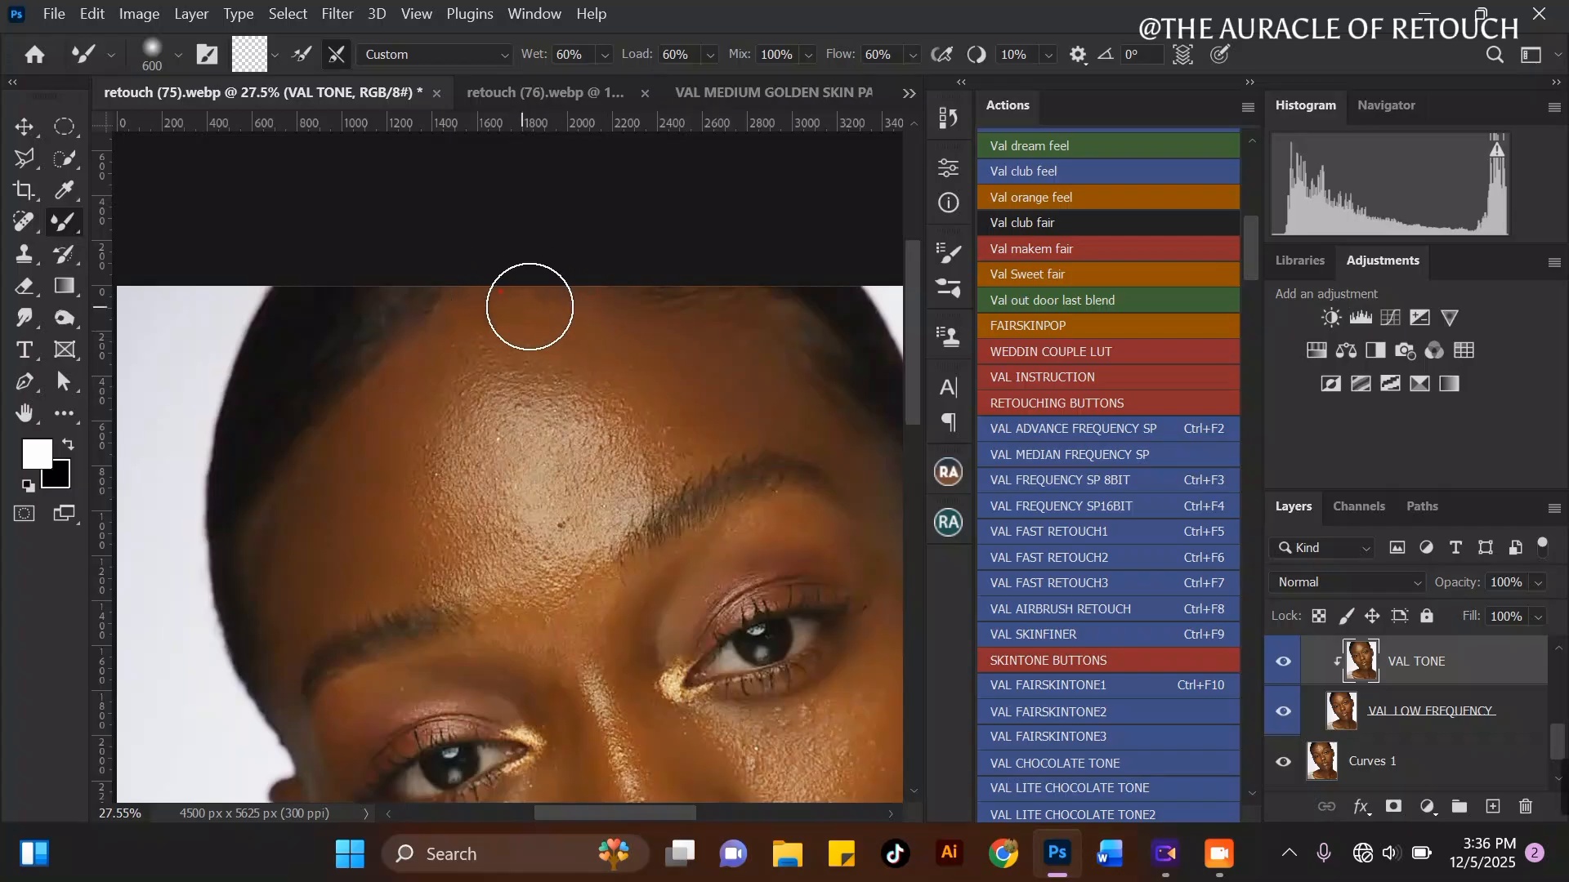
{"action": "key", "text": "bracketleft"}
{"action": "key", "text": "bracketright"}
{"action": "key", "text": "bracketright"}
{"action": "scroll", "coordinate": [580, 311], "scroll_direction": "down", "scroll_amount": 3}
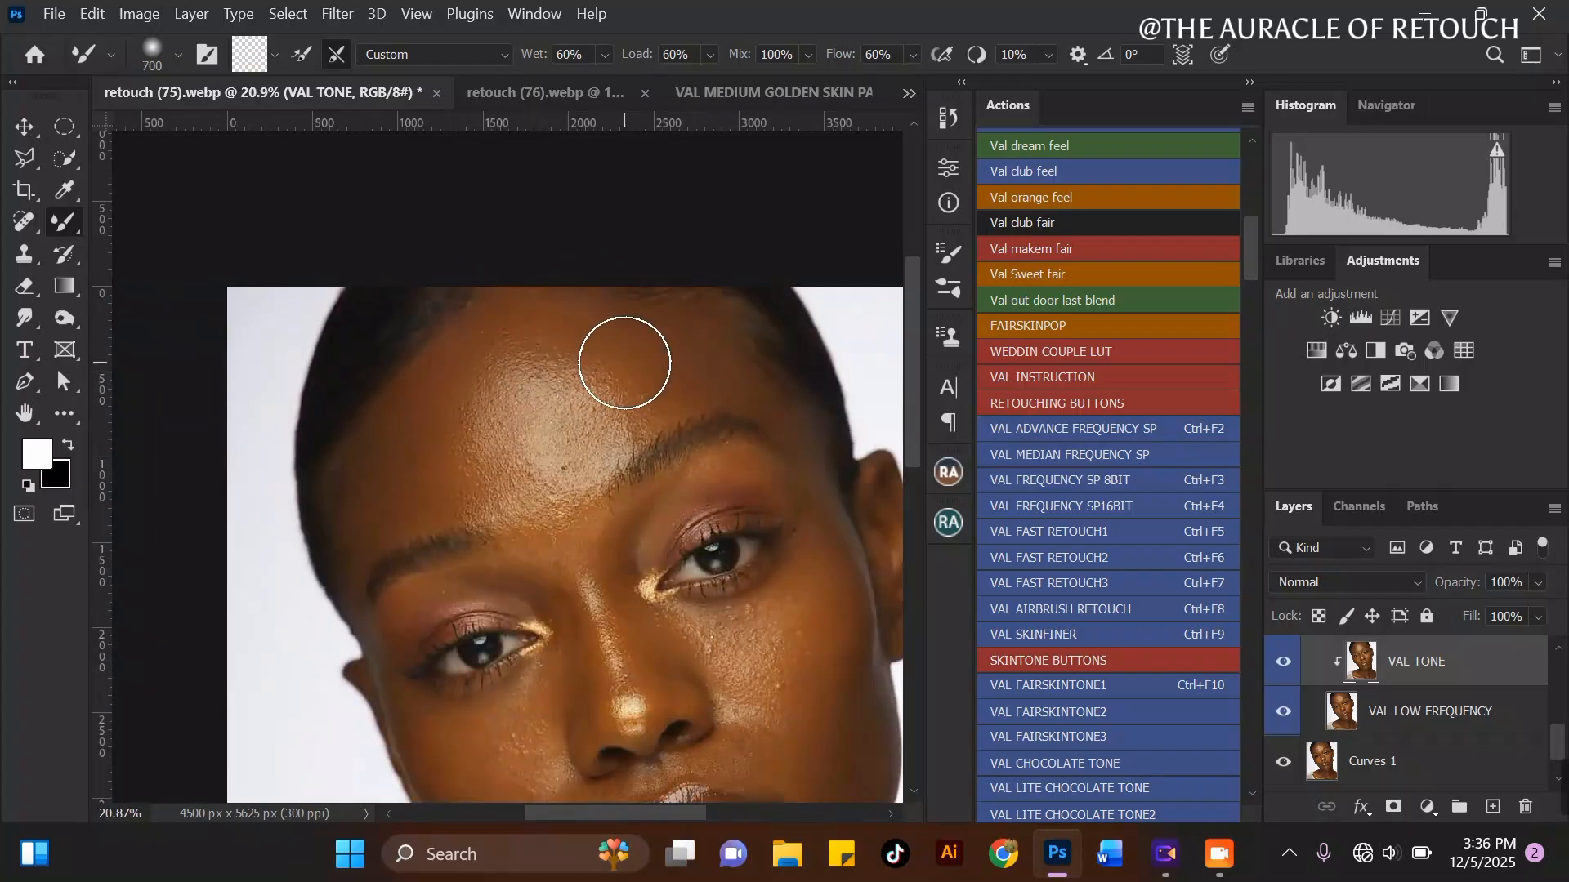
{"action": "key", "text": "bracketleft"}
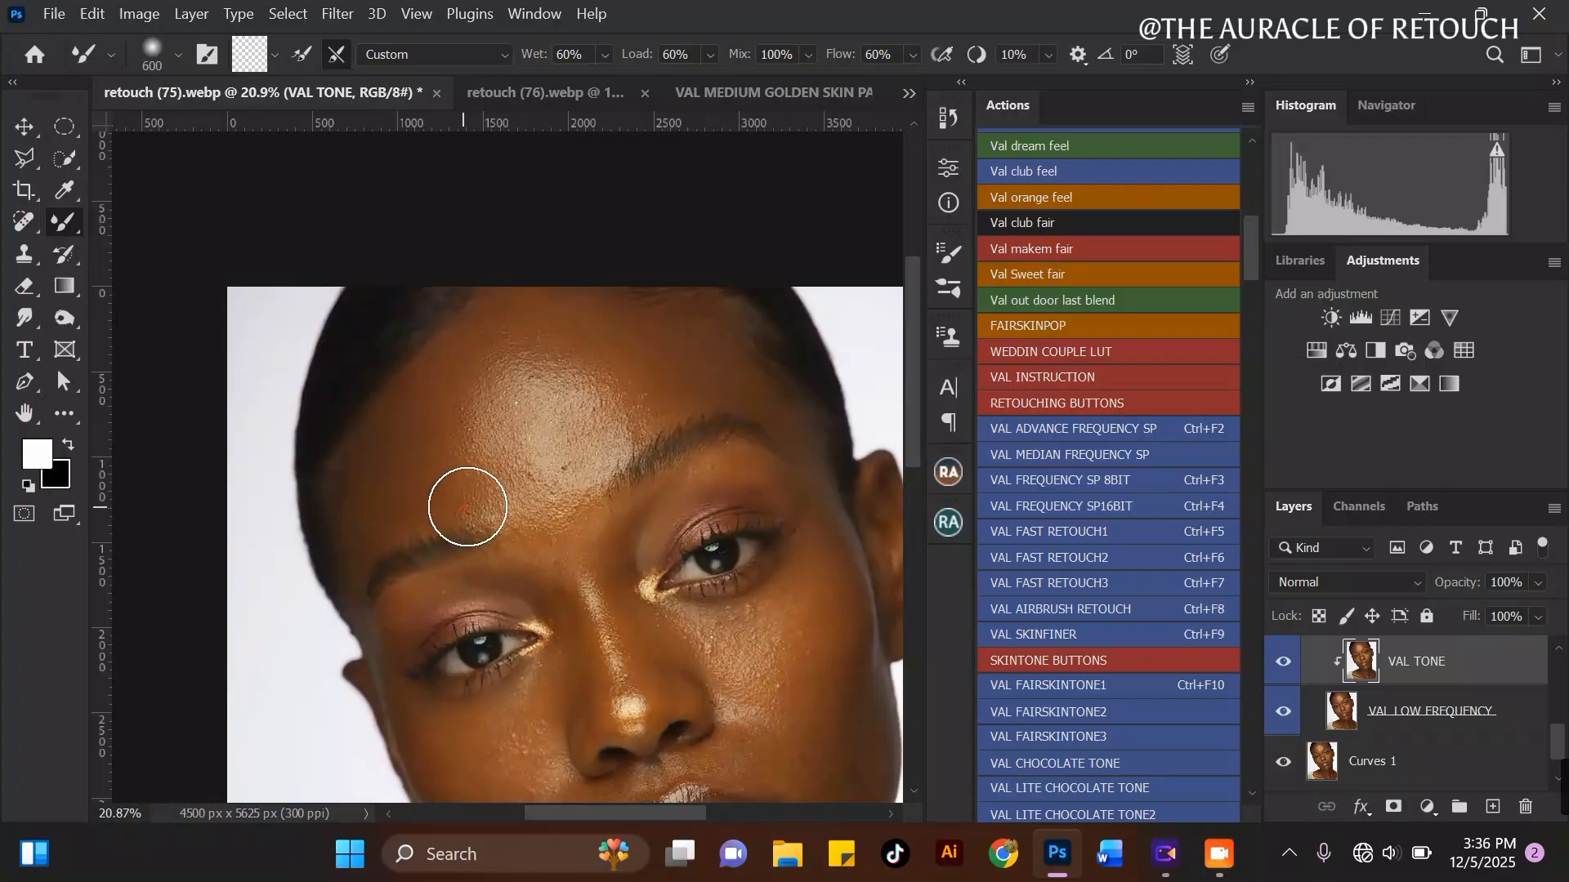
Step: Hide and reshow the VAL ADVACE FREQUENCY SP group to compare the forehead before and after blending
{"action": "scroll", "coordinate": [683, 351], "scroll_direction": "down", "scroll_amount": 2}
{"action": "scroll", "coordinate": [575, 308], "scroll_direction": "up", "scroll_amount": 4}
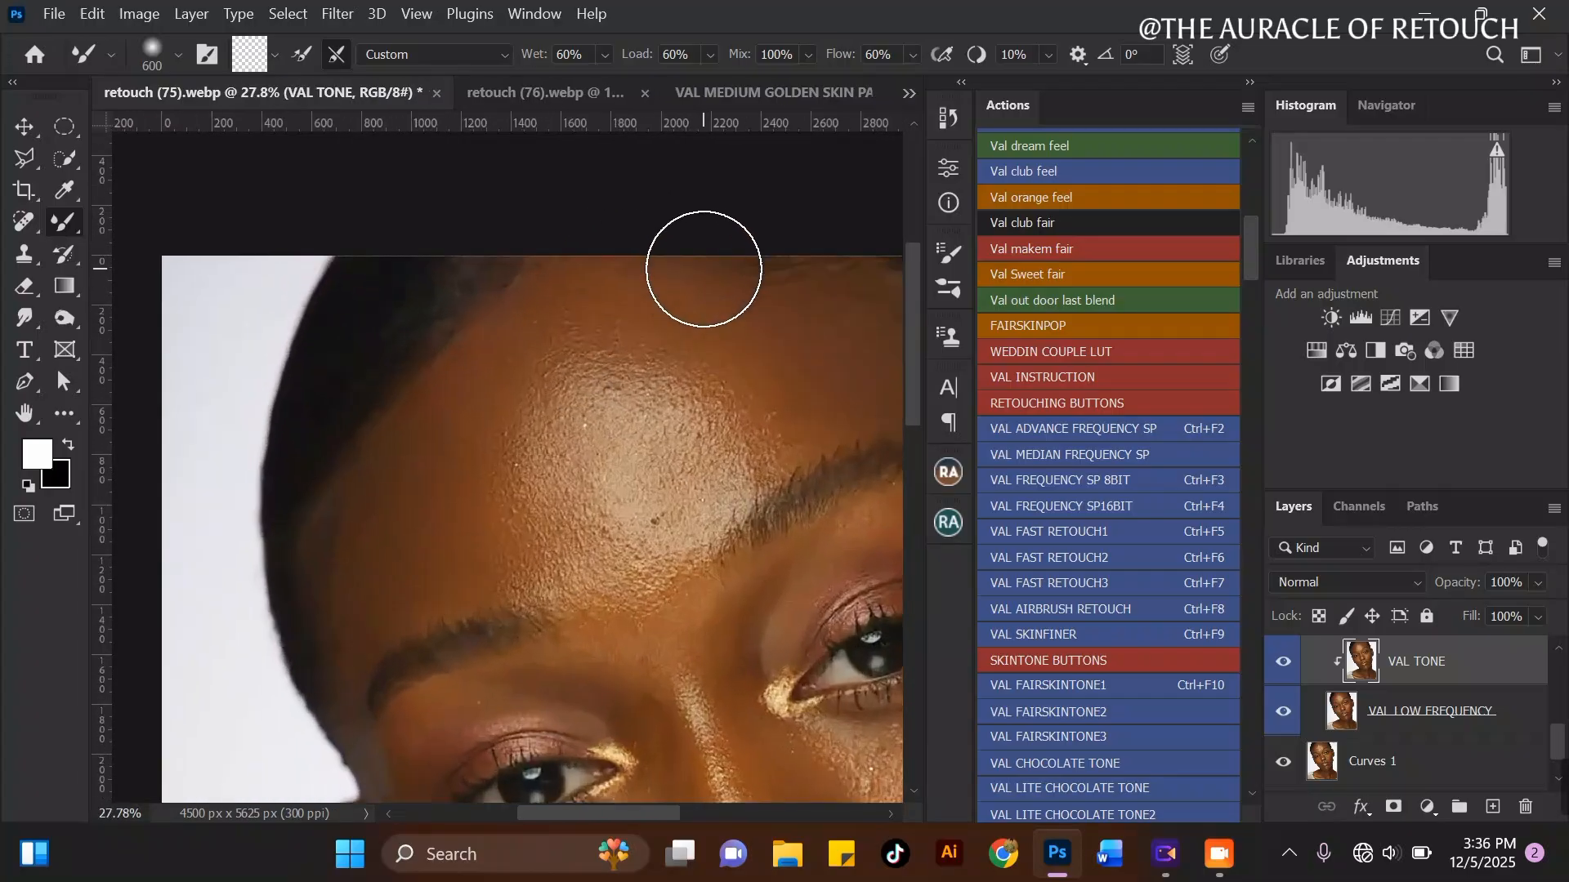
{"action": "scroll", "coordinate": [1307, 706], "scroll_direction": "up", "scroll_amount": 3}
{"action": "scroll", "coordinate": [1305, 711], "scroll_direction": "up", "scroll_amount": 3}
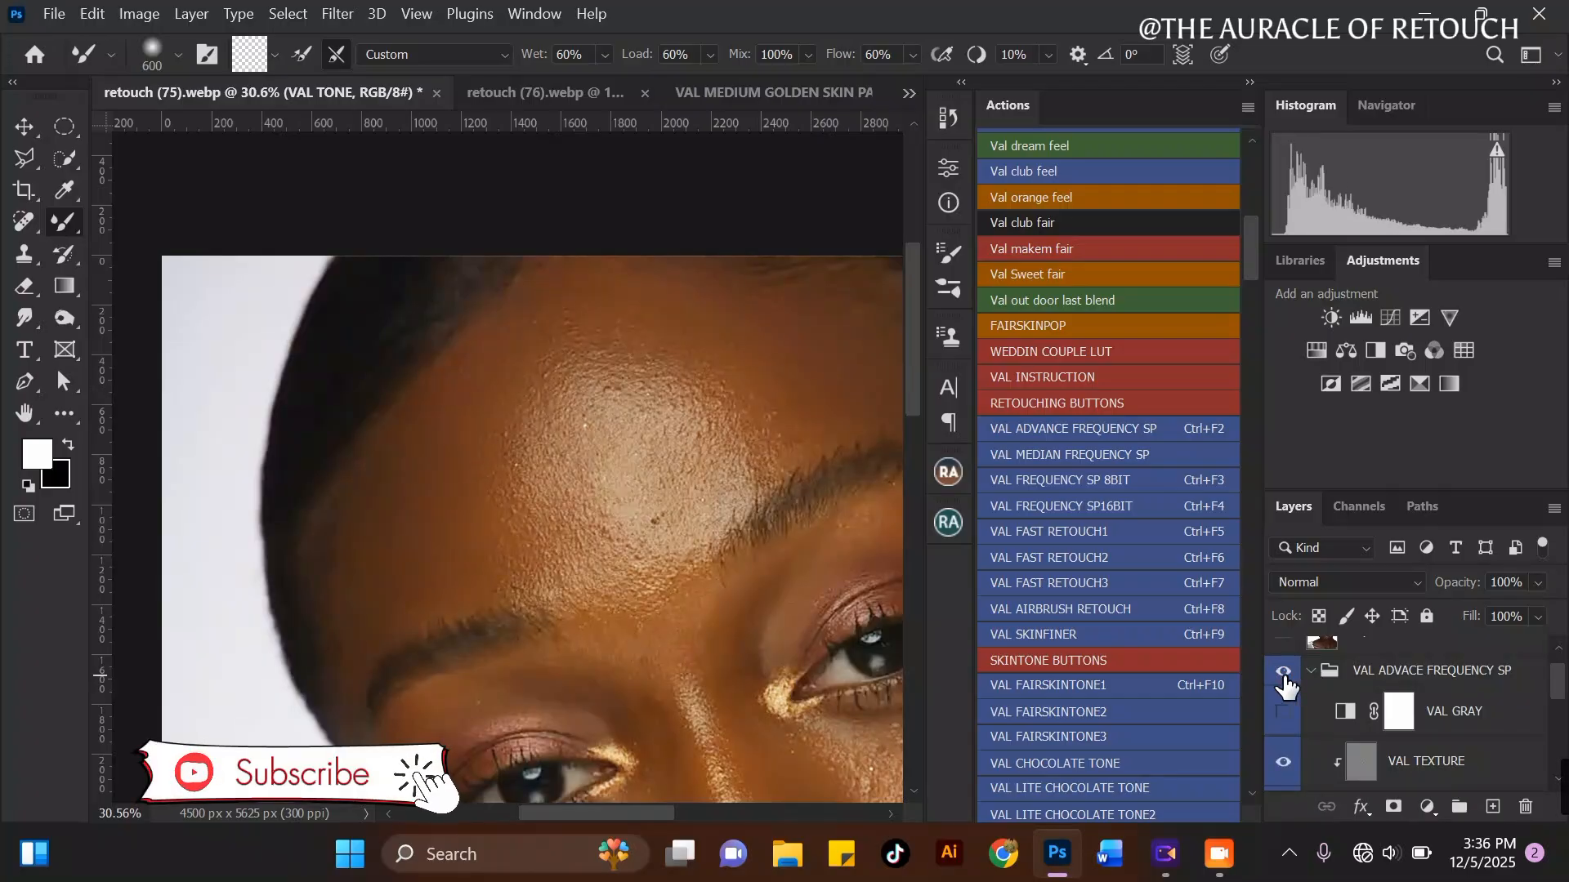
{"action": "left_click", "coordinate": [1284, 676]}
{"action": "left_click", "coordinate": [1283, 674]}
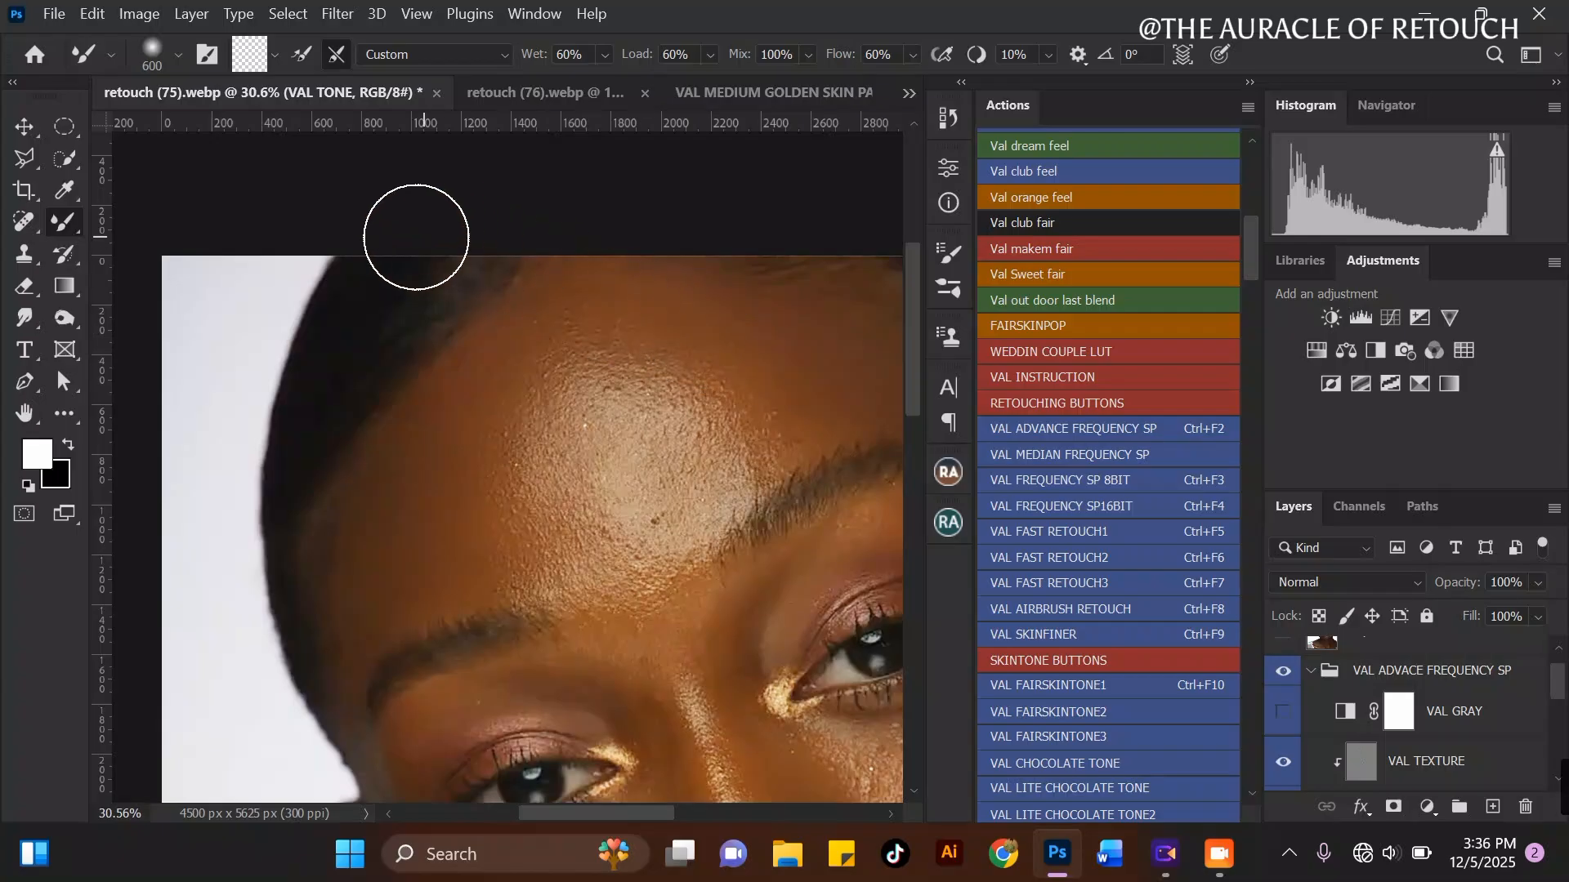
Step: Blend the left side of the forehead highlight and the tones above the right brow with the Mixer Brush at 400 to 600 px
{"action": "scroll", "coordinate": [413, 238], "scroll_direction": "right", "scroll_amount": 2}
{"action": "key", "text": "bracketleft"}
{"action": "key", "text": "bracketleft"}
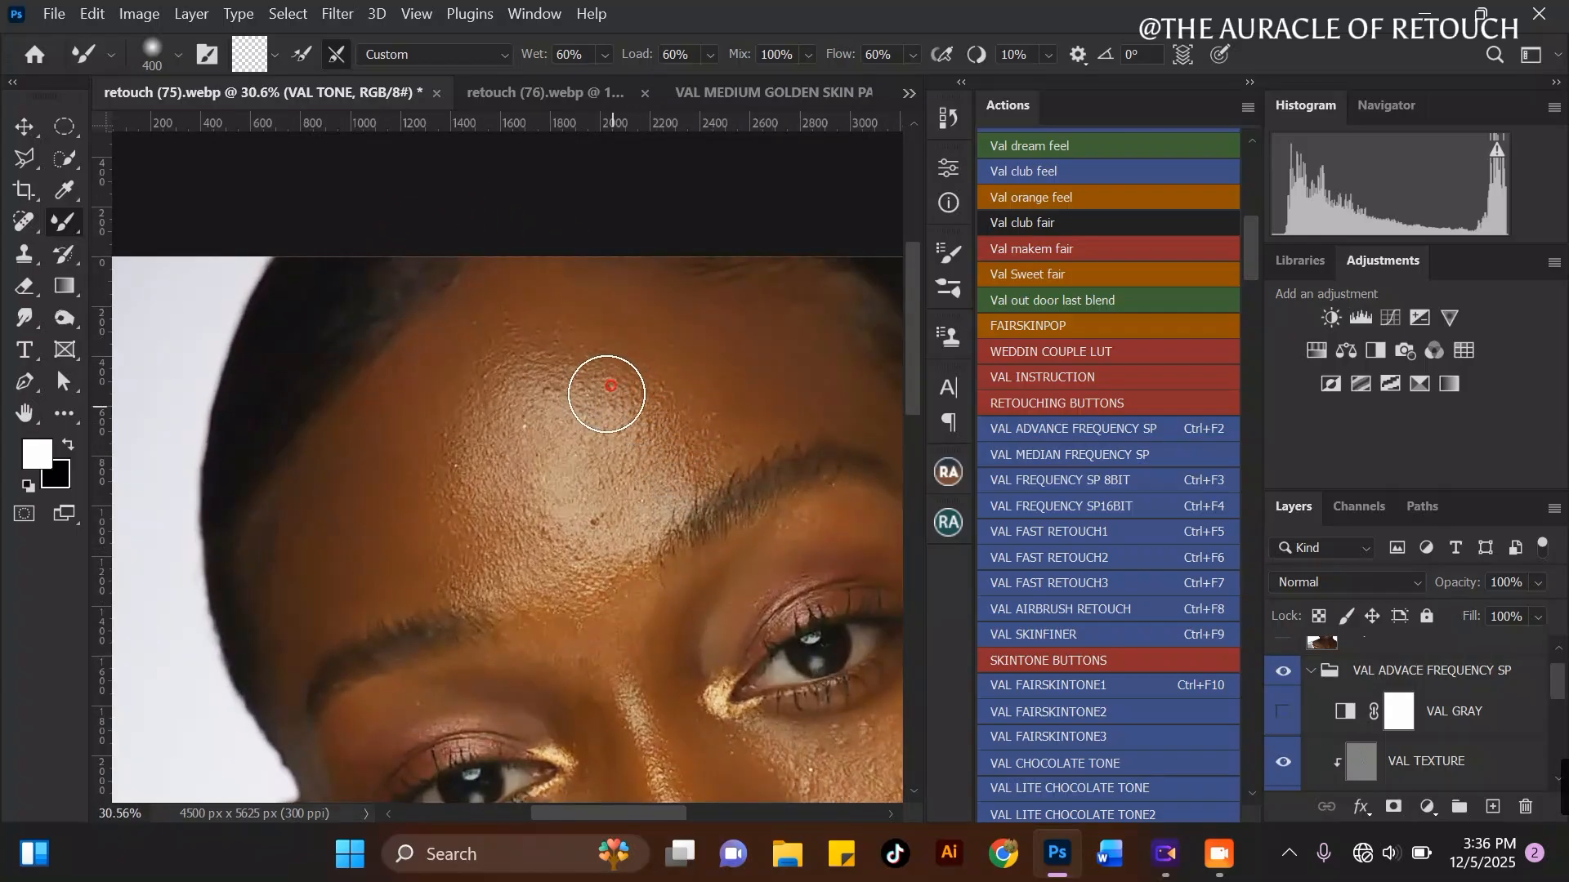
{"action": "mouse_move", "coordinate": [497, 368]}
{"action": "left_mouse_down"}
{"action": "mouse_move", "coordinate": [473, 422]}
{"action": "mouse_move", "coordinate": [488, 505]}
{"action": "mouse_move", "coordinate": [536, 461]}
{"action": "mouse_move", "coordinate": [542, 418]}
{"action": "mouse_move", "coordinate": [588, 405]}
{"action": "mouse_move", "coordinate": [569, 430]}
{"action": "mouse_move", "coordinate": [619, 397]}
{"action": "mouse_move", "coordinate": [574, 419]}
{"action": "mouse_move", "coordinate": [520, 520]}
{"action": "mouse_move", "coordinate": [561, 503]}
{"action": "mouse_move", "coordinate": [548, 422]}
{"action": "mouse_move", "coordinate": [519, 460]}
{"action": "mouse_move", "coordinate": [445, 463]}
{"action": "mouse_move", "coordinate": [481, 469]}
{"action": "mouse_move", "coordinate": [512, 392]}
{"action": "mouse_move", "coordinate": [495, 439]}
{"action": "mouse_move", "coordinate": [526, 478]}
{"action": "mouse_move", "coordinate": [571, 410]}
{"action": "mouse_move", "coordinate": [532, 473]}
{"action": "left_mouse_up"}
{"action": "key", "text": "bracketright"}
{"action": "key", "text": "bracketright"}
{"action": "key", "text": "bracketleft"}
{"action": "mouse_move", "coordinate": [675, 446]}
{"action": "left_mouse_down"}
{"action": "mouse_move", "coordinate": [669, 479]}
{"action": "mouse_move", "coordinate": [624, 401]}
{"action": "mouse_move", "coordinate": [559, 415]}
{"action": "mouse_move", "coordinate": [522, 400]}
{"action": "mouse_move", "coordinate": [530, 369]}
{"action": "mouse_move", "coordinate": [473, 464]}
{"action": "mouse_move", "coordinate": [518, 479]}
{"action": "mouse_move", "coordinate": [529, 519]}
{"action": "mouse_move", "coordinate": [455, 552]}
{"action": "mouse_move", "coordinate": [487, 579]}
{"action": "mouse_move", "coordinate": [540, 570]}
{"action": "mouse_move", "coordinate": [499, 588]}
{"action": "mouse_move", "coordinate": [553, 565]}
{"action": "mouse_move", "coordinate": [541, 505]}
{"action": "mouse_move", "coordinate": [553, 567]}
{"action": "mouse_move", "coordinate": [668, 468]}
{"action": "mouse_move", "coordinate": [660, 482]}
{"action": "mouse_move", "coordinate": [657, 431]}
{"action": "mouse_move", "coordinate": [650, 472]}
{"action": "mouse_move", "coordinate": [642, 406]}
{"action": "mouse_move", "coordinate": [641, 454]}
{"action": "mouse_move", "coordinate": [614, 414]}
{"action": "mouse_move", "coordinate": [629, 455]}
{"action": "mouse_move", "coordinate": [579, 490]}
{"action": "mouse_move", "coordinate": [517, 401]}
{"action": "mouse_move", "coordinate": [529, 358]}
{"action": "mouse_move", "coordinate": [524, 375]}
{"action": "mouse_move", "coordinate": [666, 383]}
{"action": "mouse_move", "coordinate": [658, 406]}
{"action": "mouse_move", "coordinate": [697, 460]}
{"action": "left_mouse_up"}
{"action": "key", "text": "bracketleft"}
{"action": "key", "text": "bracketright"}
Step: Soften the upper and right-hand transitions of the forehead highlight with the Mixer Brush at 600 and 500 px
{"action": "scroll", "coordinate": [427, 326], "scroll_direction": "down", "scroll_amount": 3}
{"action": "scroll", "coordinate": [433, 327], "scroll_direction": "up", "scroll_amount": 1}
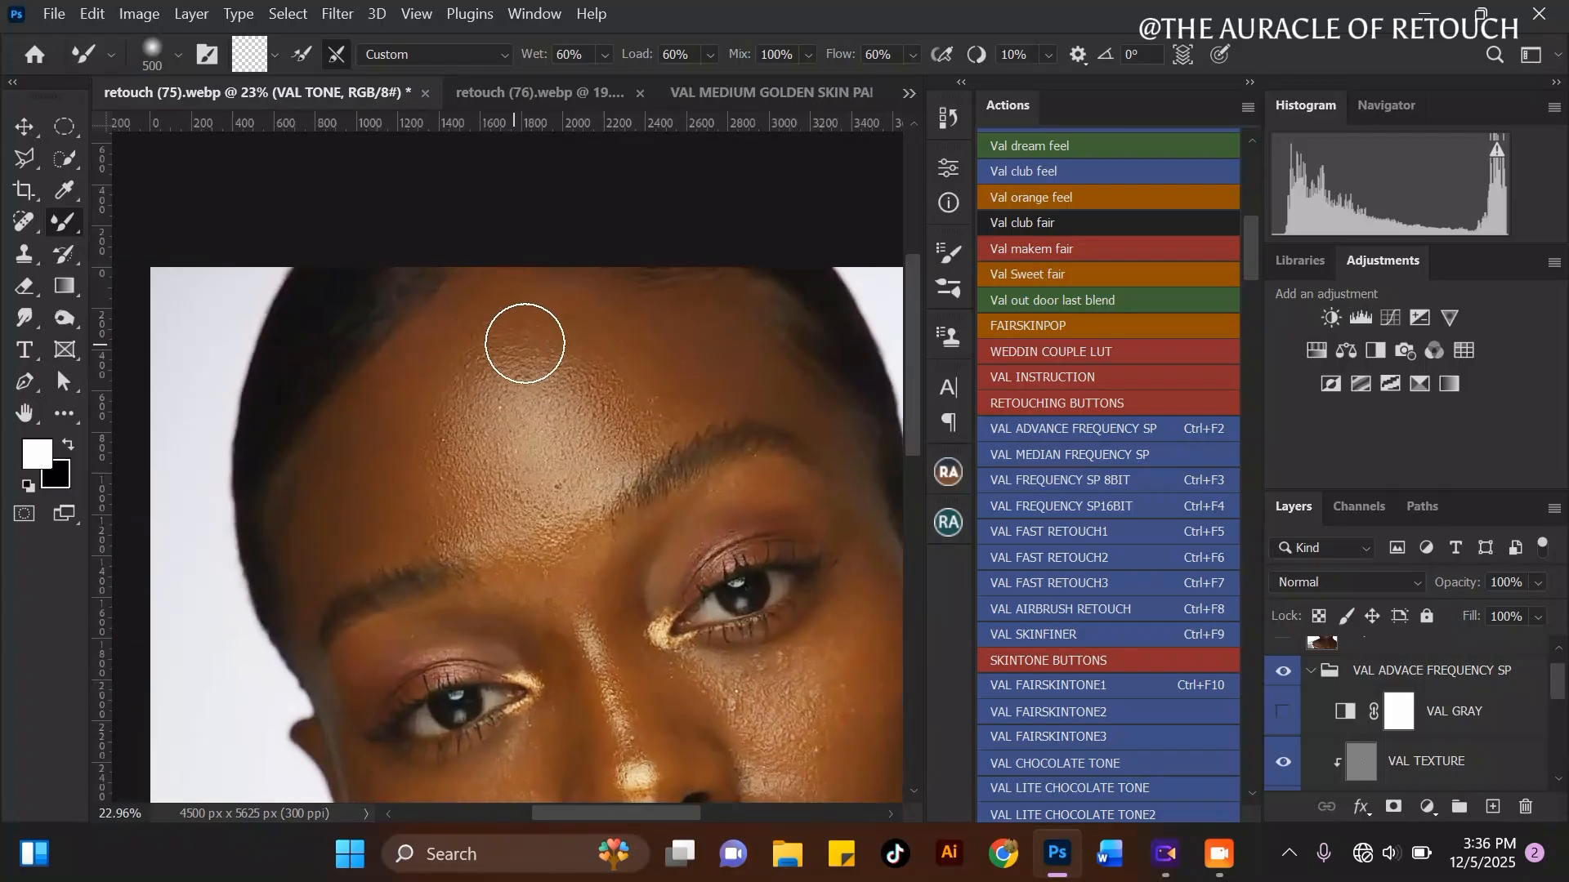
{"action": "scroll", "coordinate": [525, 343], "scroll_direction": "up", "scroll_amount": 1}
{"action": "key", "text": "bracketright"}
{"action": "mouse_move", "coordinate": [577, 360]}
{"action": "left_mouse_down"}
{"action": "mouse_move", "coordinate": [534, 446]}
{"action": "mouse_move", "coordinate": [535, 498]}
{"action": "mouse_move", "coordinate": [556, 497]}
{"action": "mouse_move", "coordinate": [578, 403]}
{"action": "left_mouse_up"}
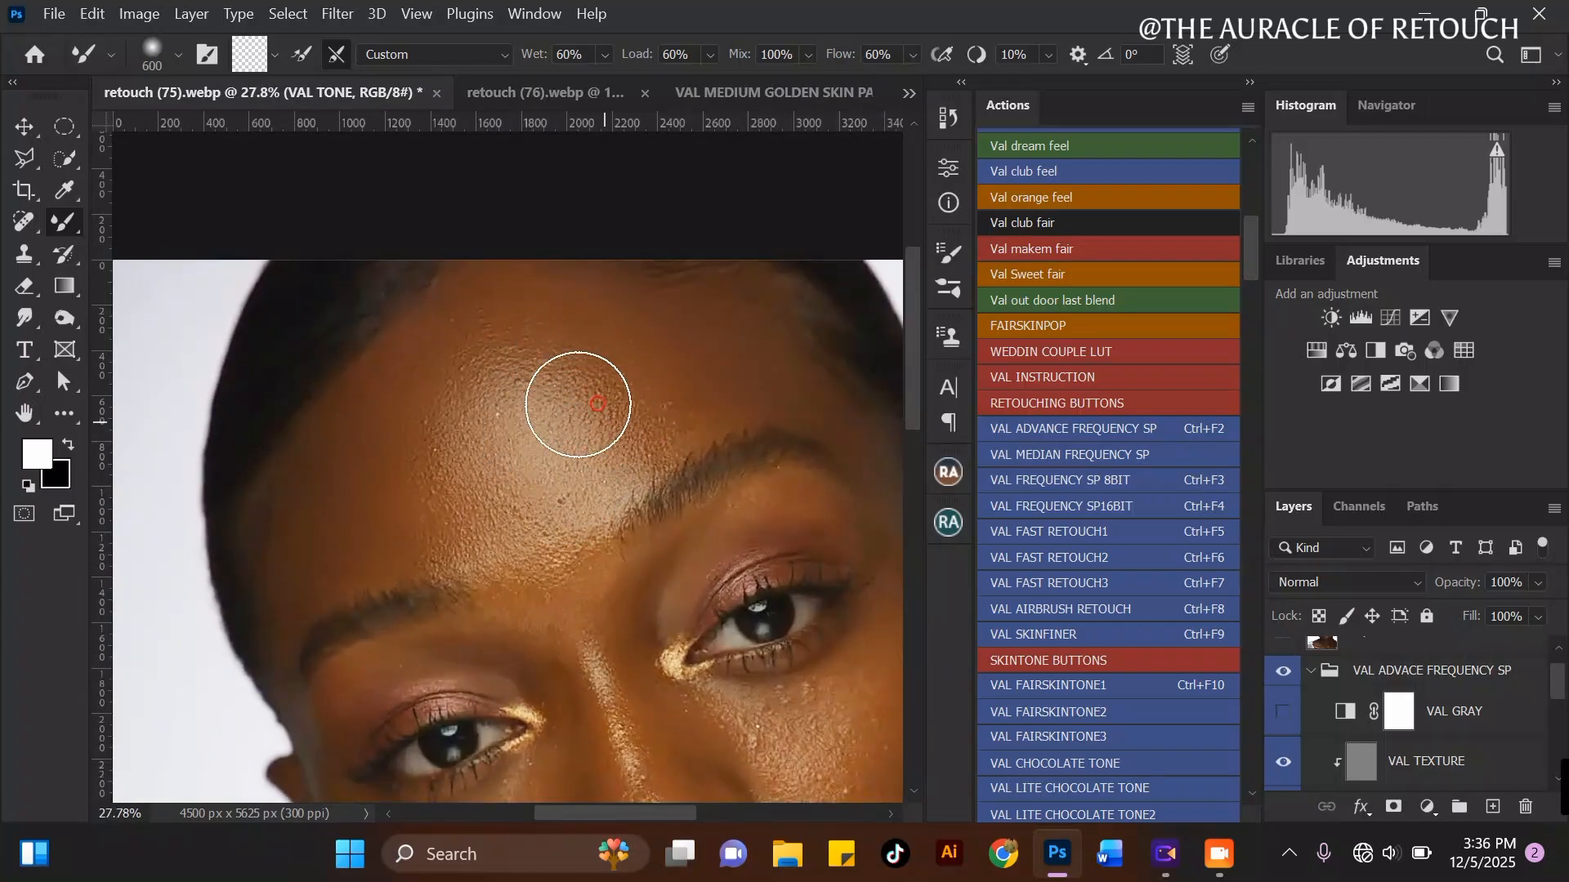
{"action": "scroll", "coordinate": [540, 318], "scroll_direction": "down", "scroll_amount": 2}
{"action": "scroll", "coordinate": [536, 374], "scroll_direction": "up", "scroll_amount": 3}
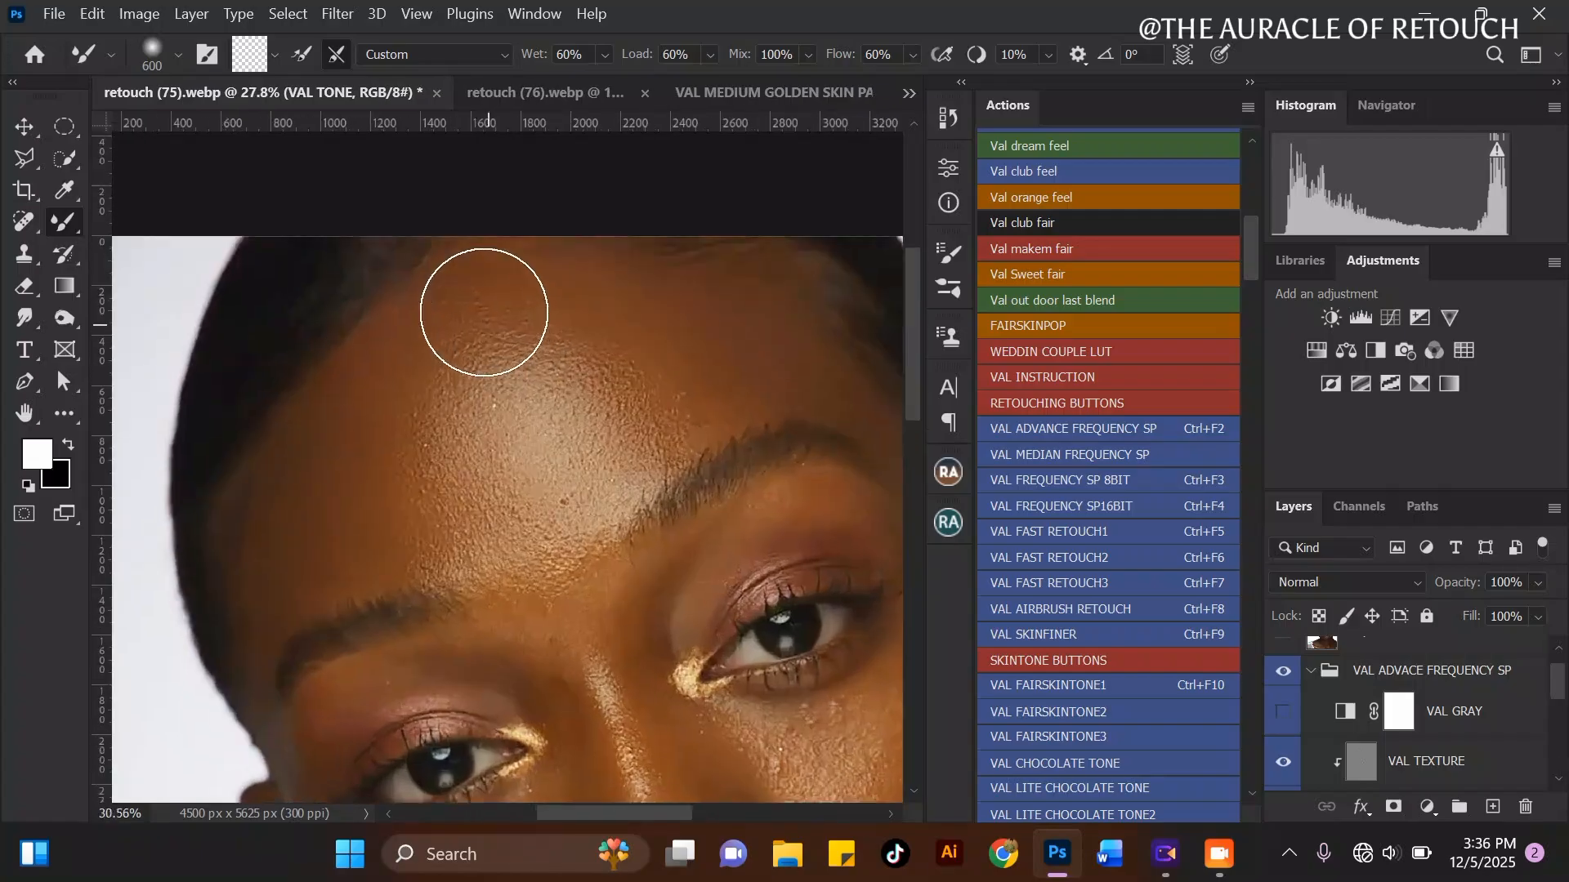
{"action": "scroll", "coordinate": [484, 312], "scroll_direction": "up", "scroll_amount": 1}
{"action": "key", "text": "bracketleft"}
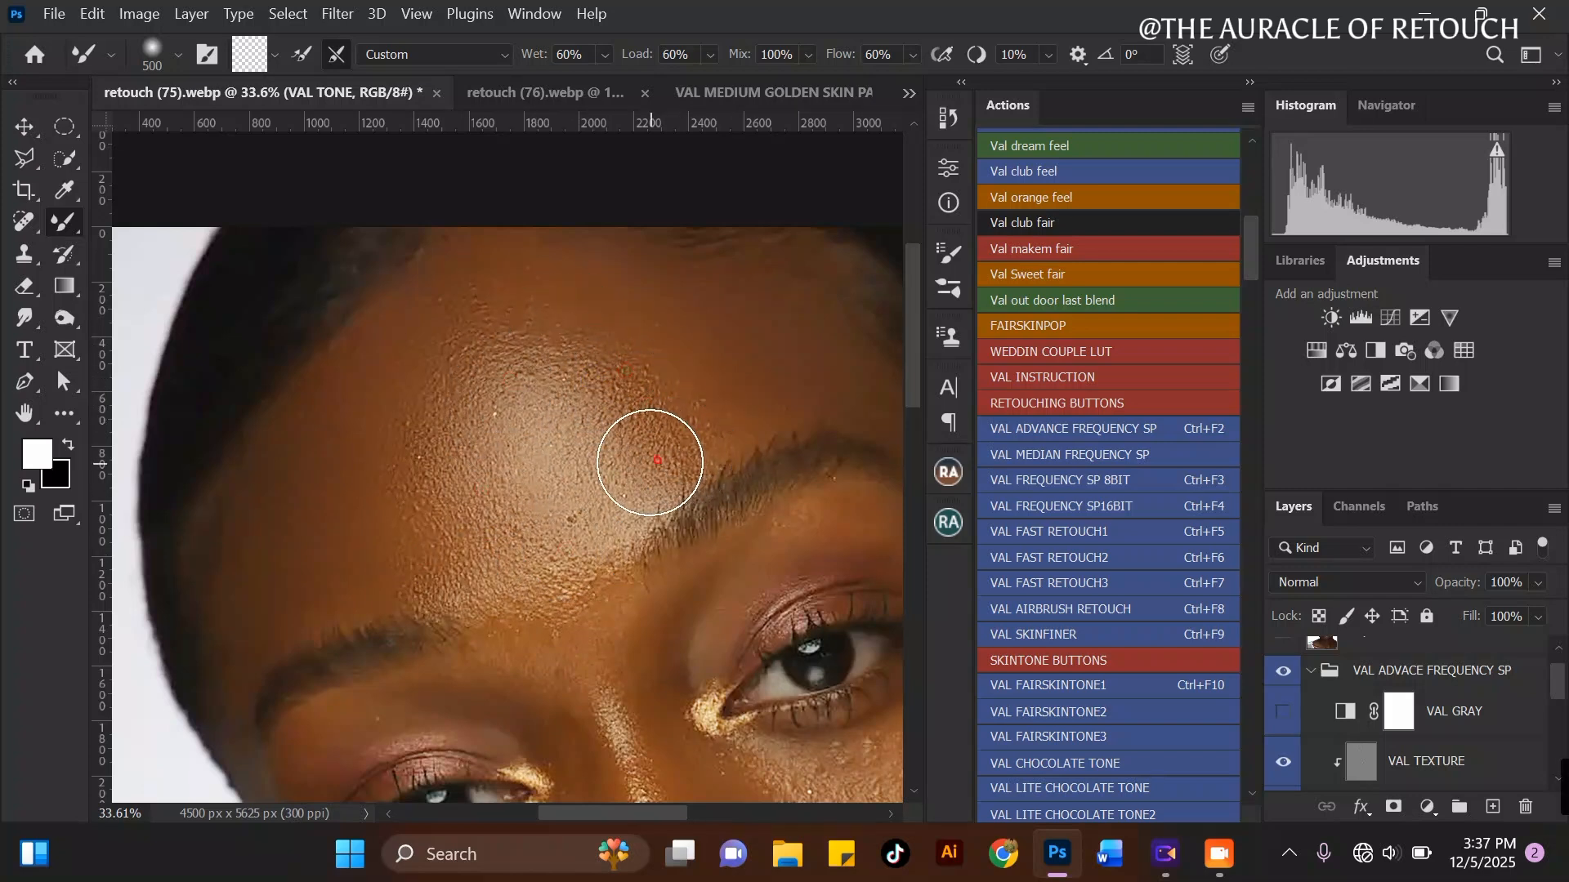
Step: Smooth the upper-left edge and lower centre of the forehead highlight with the Mixer Brush at 400 to 500 px
{"action": "scroll", "coordinate": [523, 321], "scroll_direction": "down", "scroll_amount": 1}
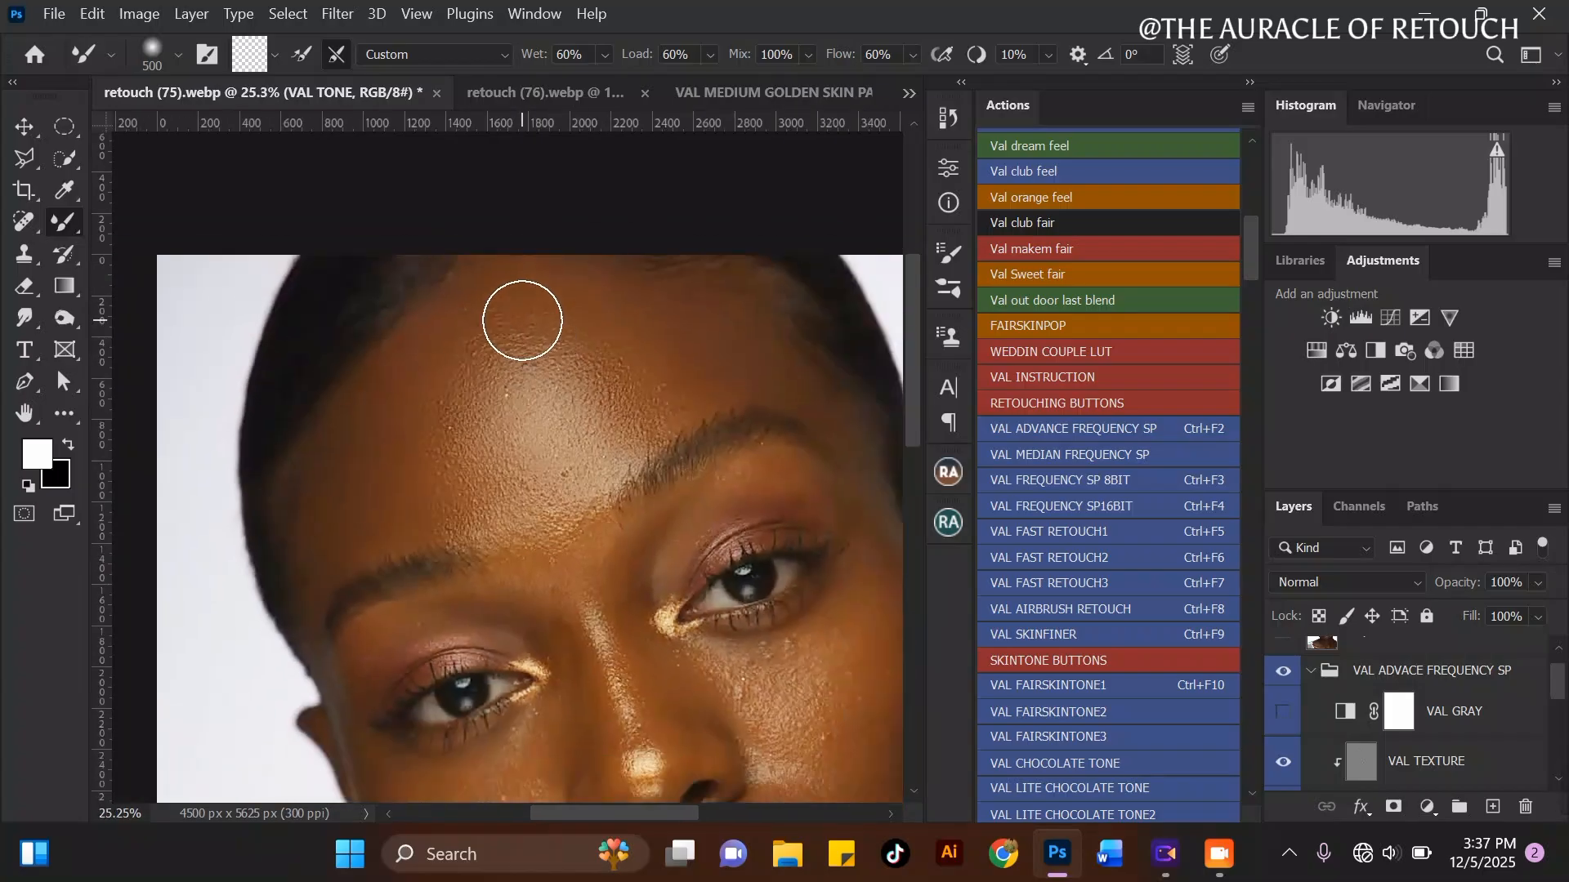
{"action": "scroll", "coordinate": [438, 449], "scroll_direction": "up", "scroll_amount": 1}
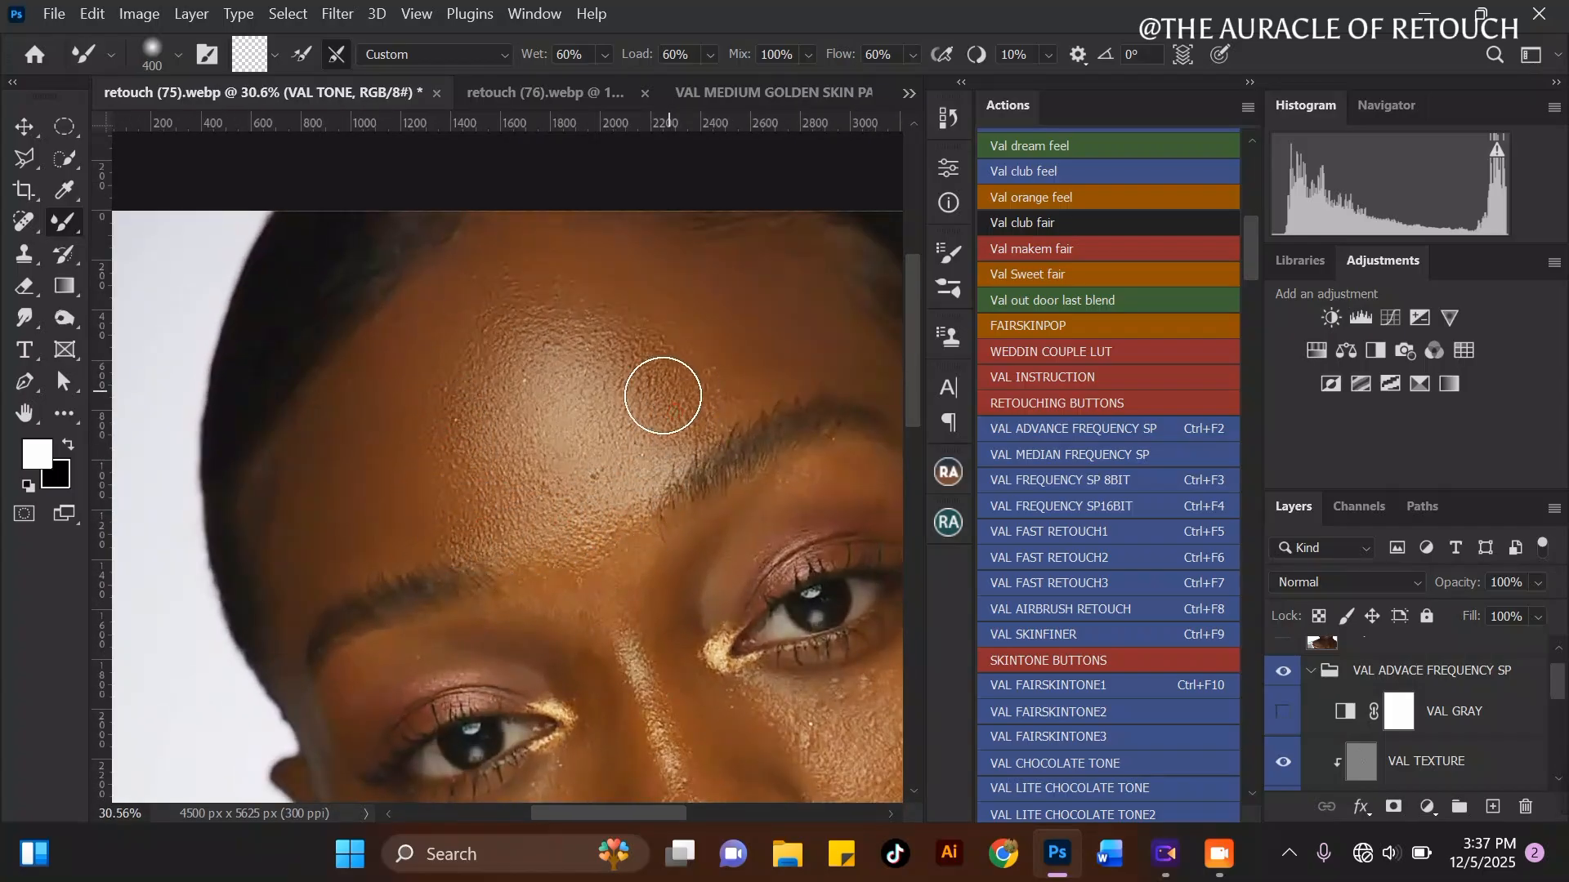
{"action": "scroll", "coordinate": [528, 454], "scroll_direction": "down", "scroll_amount": 1}
{"action": "key", "text": "bracketright"}
{"action": "scroll", "coordinate": [526, 280], "scroll_direction": "up", "scroll_amount": 1}
{"action": "mouse_move", "coordinate": [507, 322]}
{"action": "left_mouse_down"}
{"action": "mouse_move", "coordinate": [562, 325]}
{"action": "mouse_move", "coordinate": [512, 319]}
{"action": "mouse_move", "coordinate": [485, 378]}
{"action": "mouse_move", "coordinate": [402, 406]}
{"action": "mouse_move", "coordinate": [470, 371]}
{"action": "left_mouse_up"}
{"action": "key", "text": "bracketleft"}
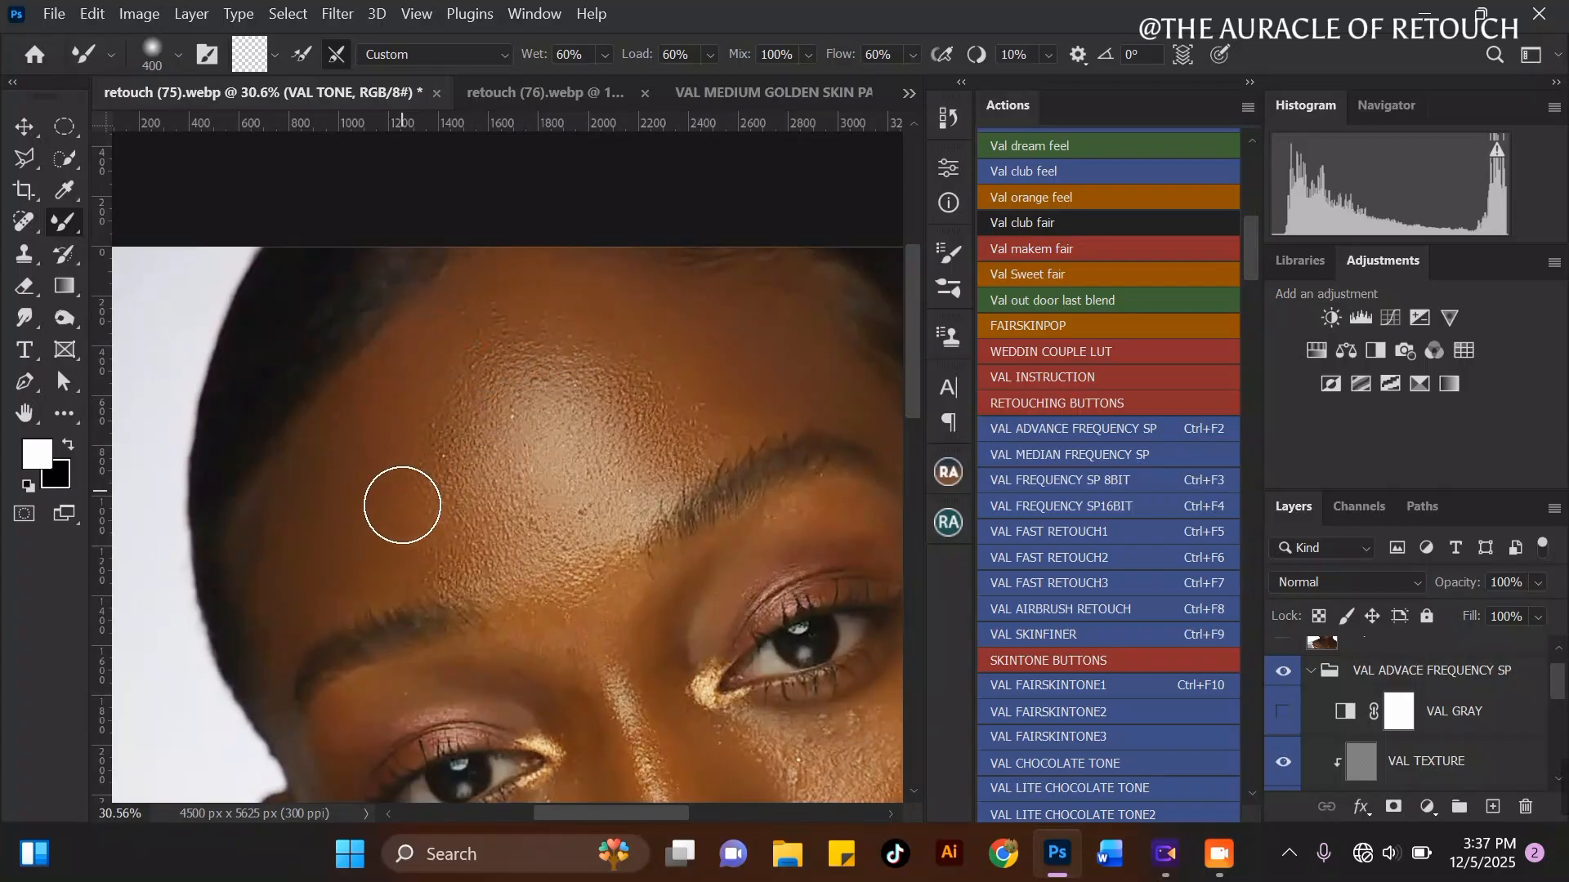
{"action": "mouse_move", "coordinate": [589, 551]}
{"action": "left_mouse_down"}
{"action": "mouse_move", "coordinate": [695, 395]}
{"action": "mouse_move", "coordinate": [689, 441]}
{"action": "mouse_move", "coordinate": [459, 438]}
{"action": "left_mouse_up"}
{"action": "mouse_move", "coordinate": [577, 355]}
{"action": "left_mouse_down"}
{"action": "mouse_move", "coordinate": [636, 425]}
{"action": "mouse_move", "coordinate": [635, 462]}
{"action": "mouse_move", "coordinate": [616, 427]}
{"action": "mouse_move", "coordinate": [500, 448]}
{"action": "mouse_move", "coordinate": [443, 489]}
{"action": "mouse_move", "coordinate": [486, 470]}
{"action": "mouse_move", "coordinate": [555, 534]}
{"action": "left_mouse_up"}
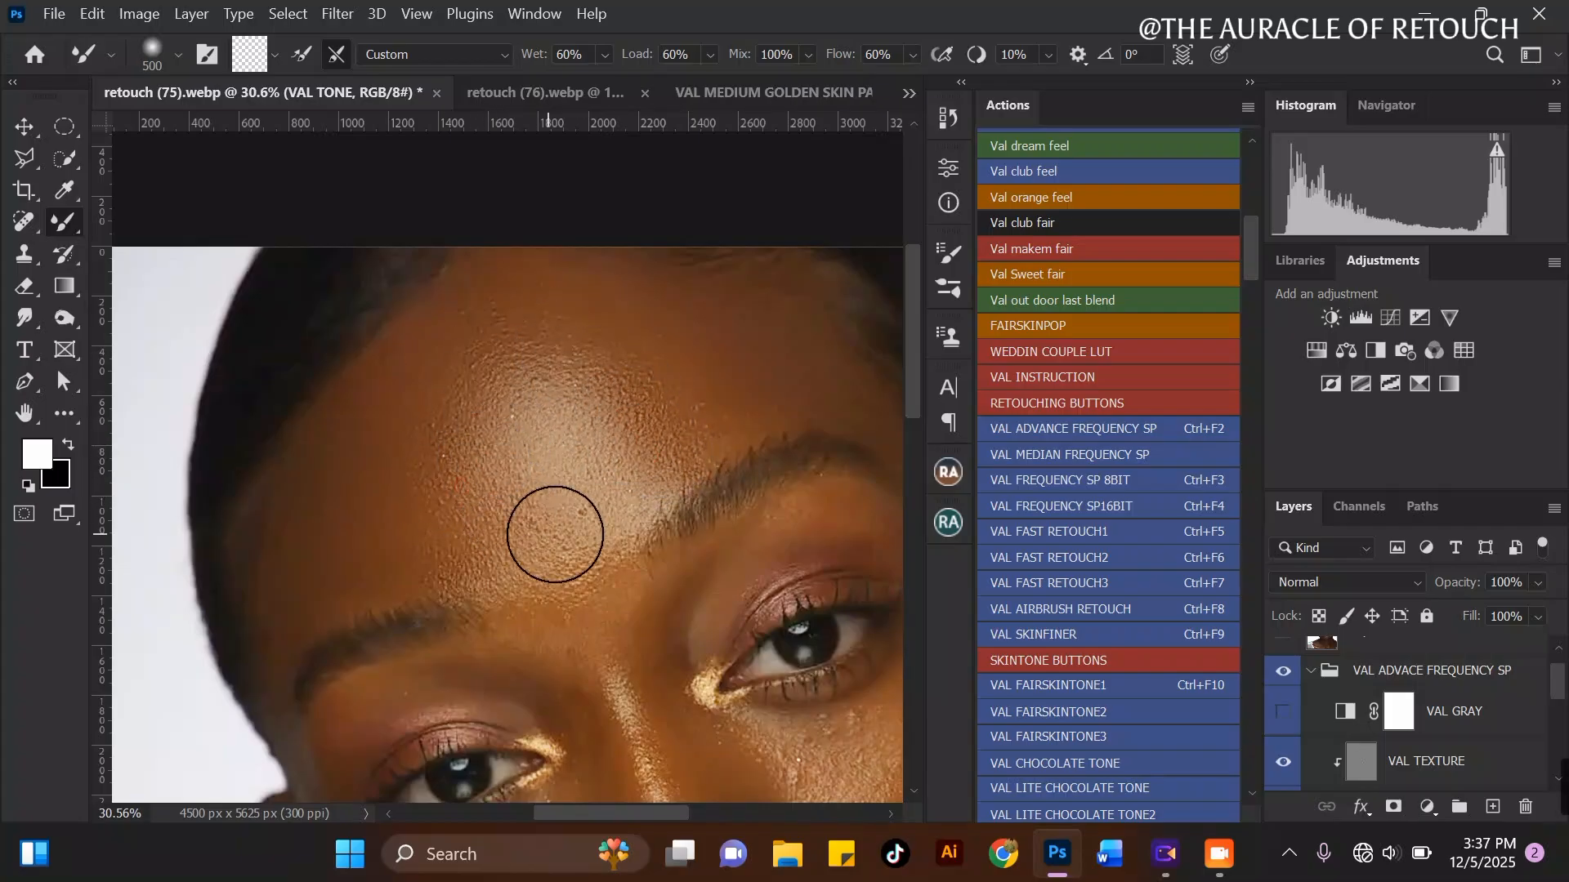
Step: Blend the forehead highlight into the skin below the upper hairline with the Mixer Brush at 500 to 700 px
{"action": "scroll", "coordinate": [534, 444], "scroll_direction": "down", "scroll_amount": 1}
{"action": "key", "text": "bracketright"}
{"action": "left_click_drag", "start_coordinate": [491, 361], "coordinate": [525, 464]}
{"action": "scroll", "coordinate": [527, 464], "scroll_direction": "down", "scroll_amount": 3}
{"action": "key", "text": "bracketright"}
{"action": "scroll", "coordinate": [586, 353], "scroll_direction": "up", "scroll_amount": 3}
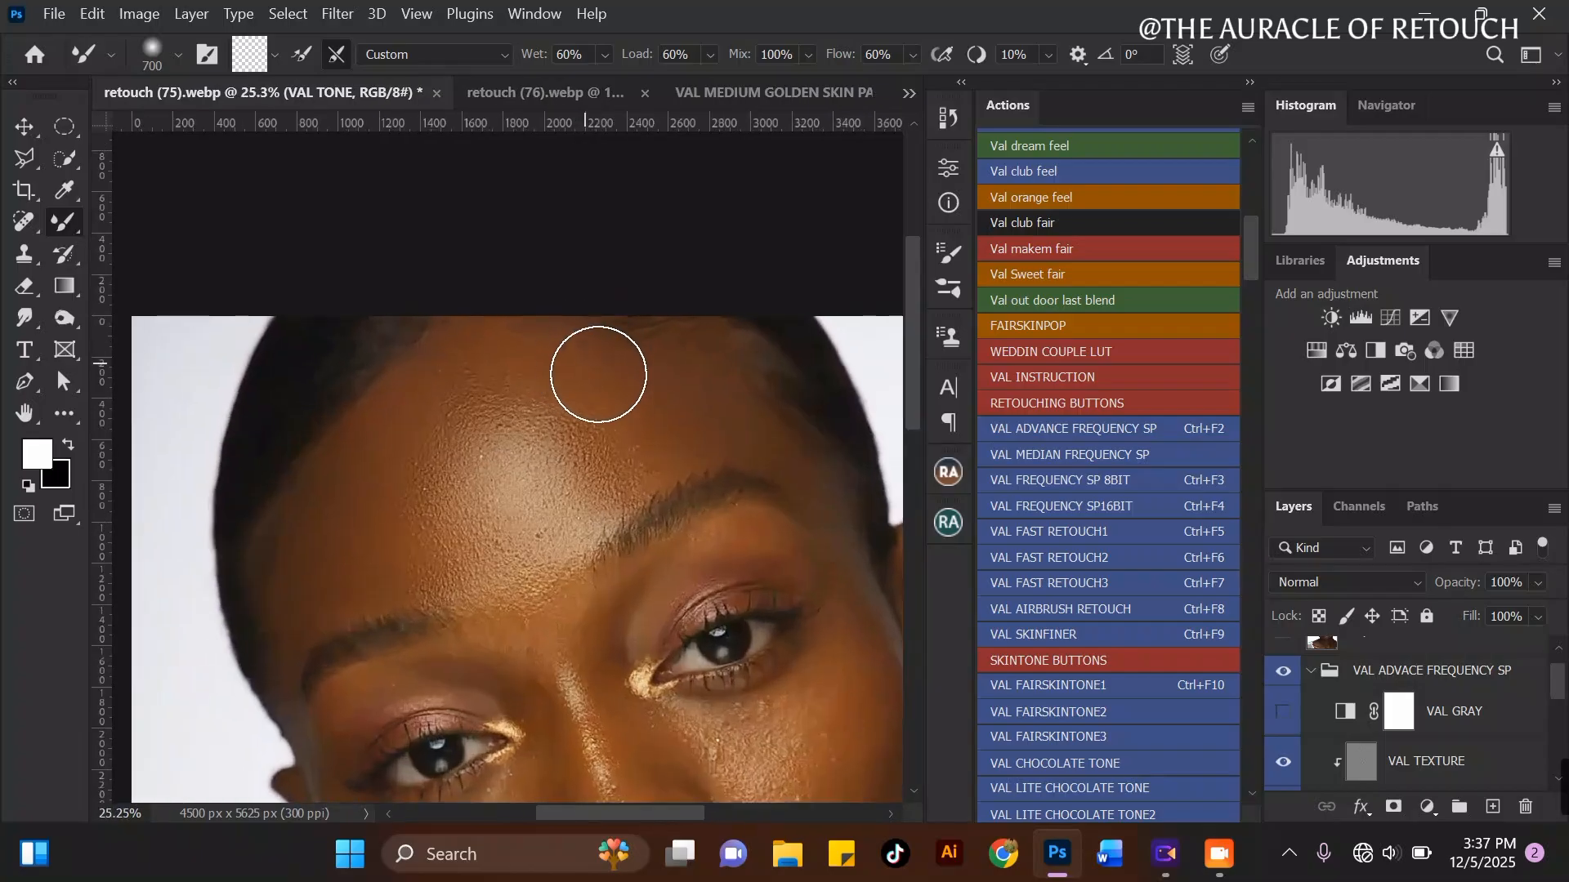
{"action": "key", "text": "bracketleft"}
{"action": "key", "text": "bracketleft"}
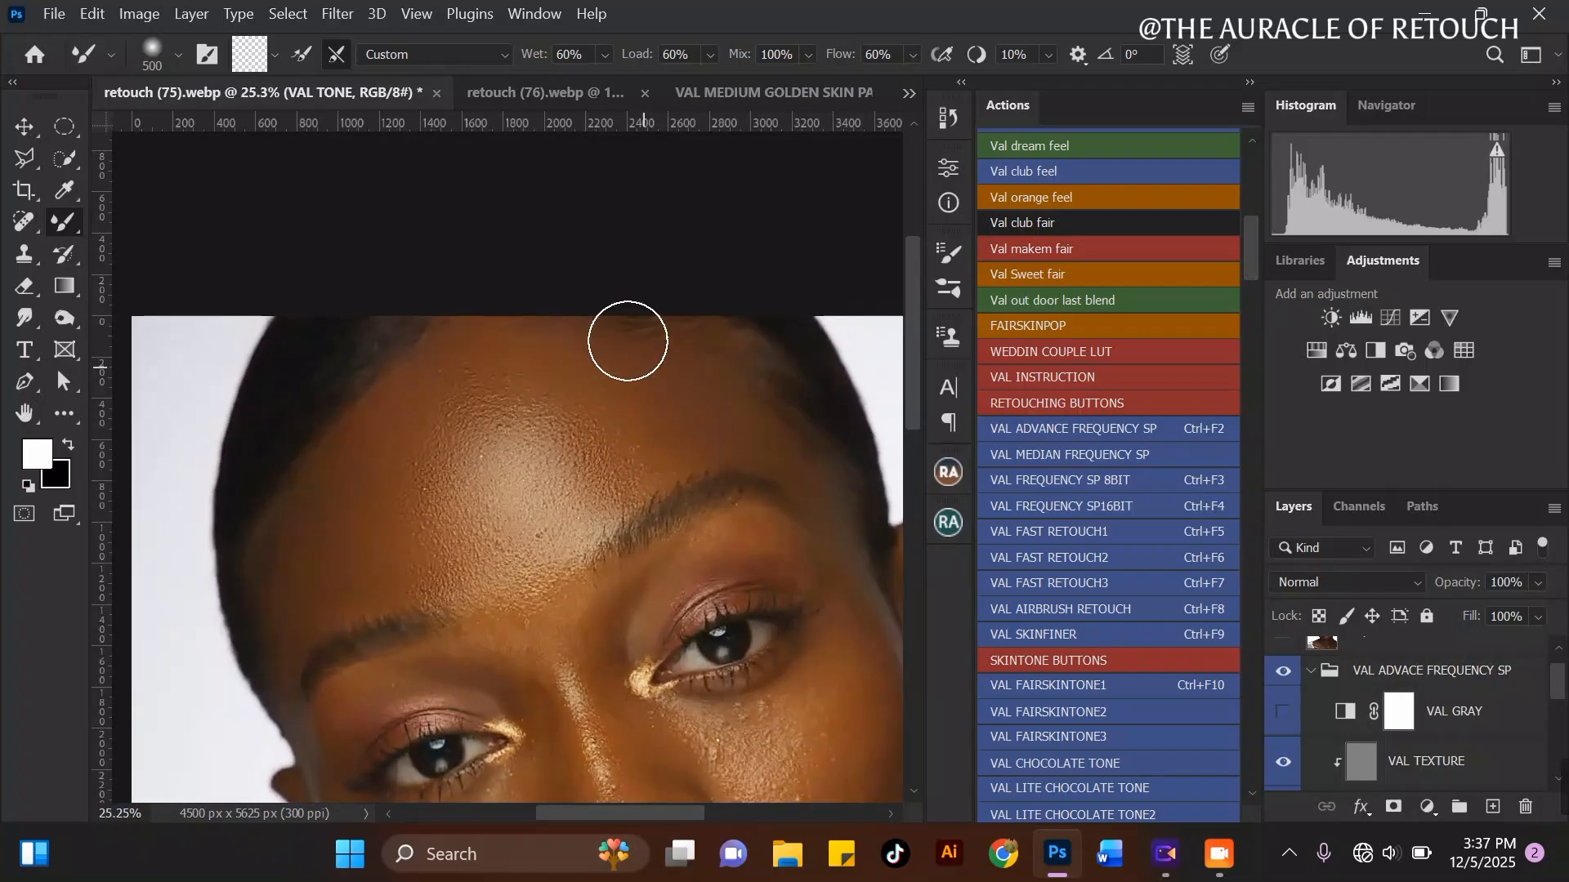
Step: Even out the left side of the forehead from the hairline down to the brow with the Mixer Brush at 500 to 600 px
{"action": "scroll", "coordinate": [627, 341], "scroll_direction": "up", "scroll_amount": 1}
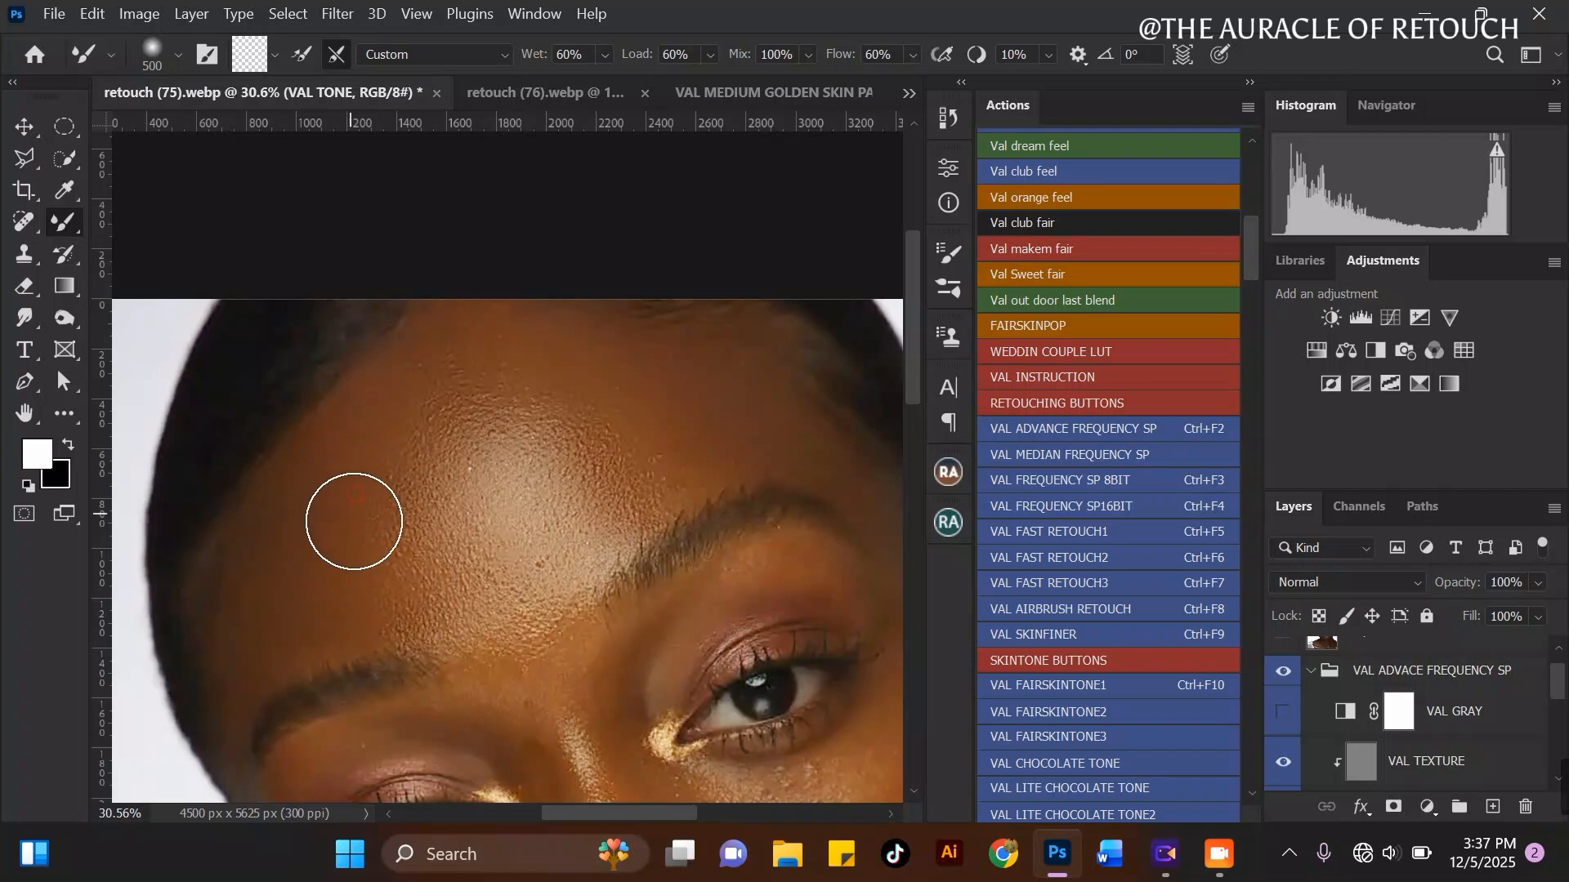
{"action": "key", "text": "bracketleft"}
{"action": "key", "text": "bracketright"}
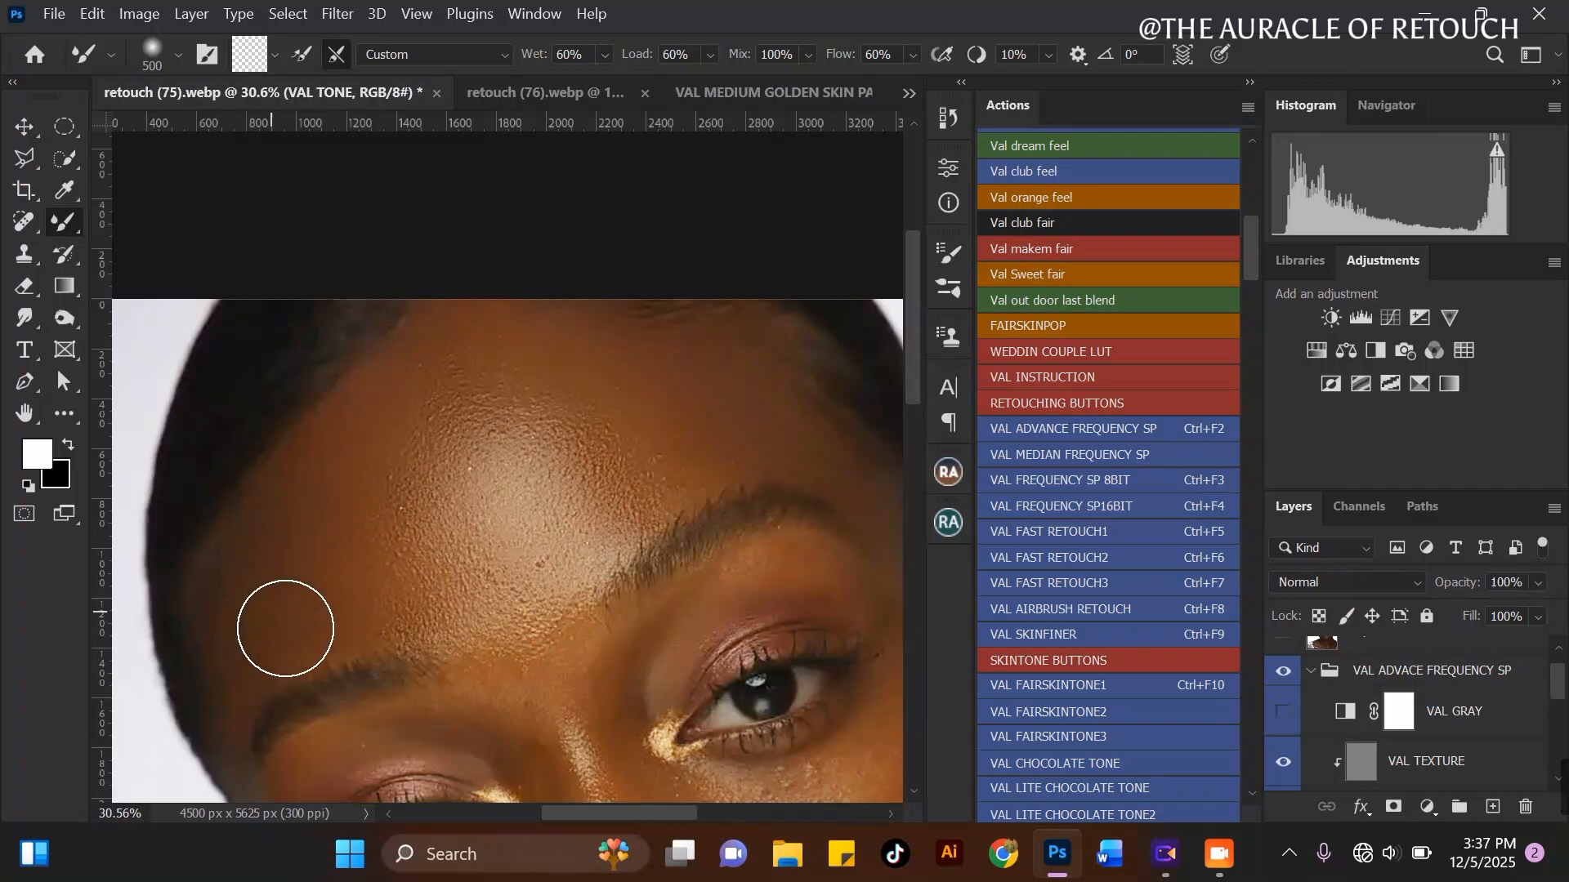
{"action": "key", "text": "bracketright"}
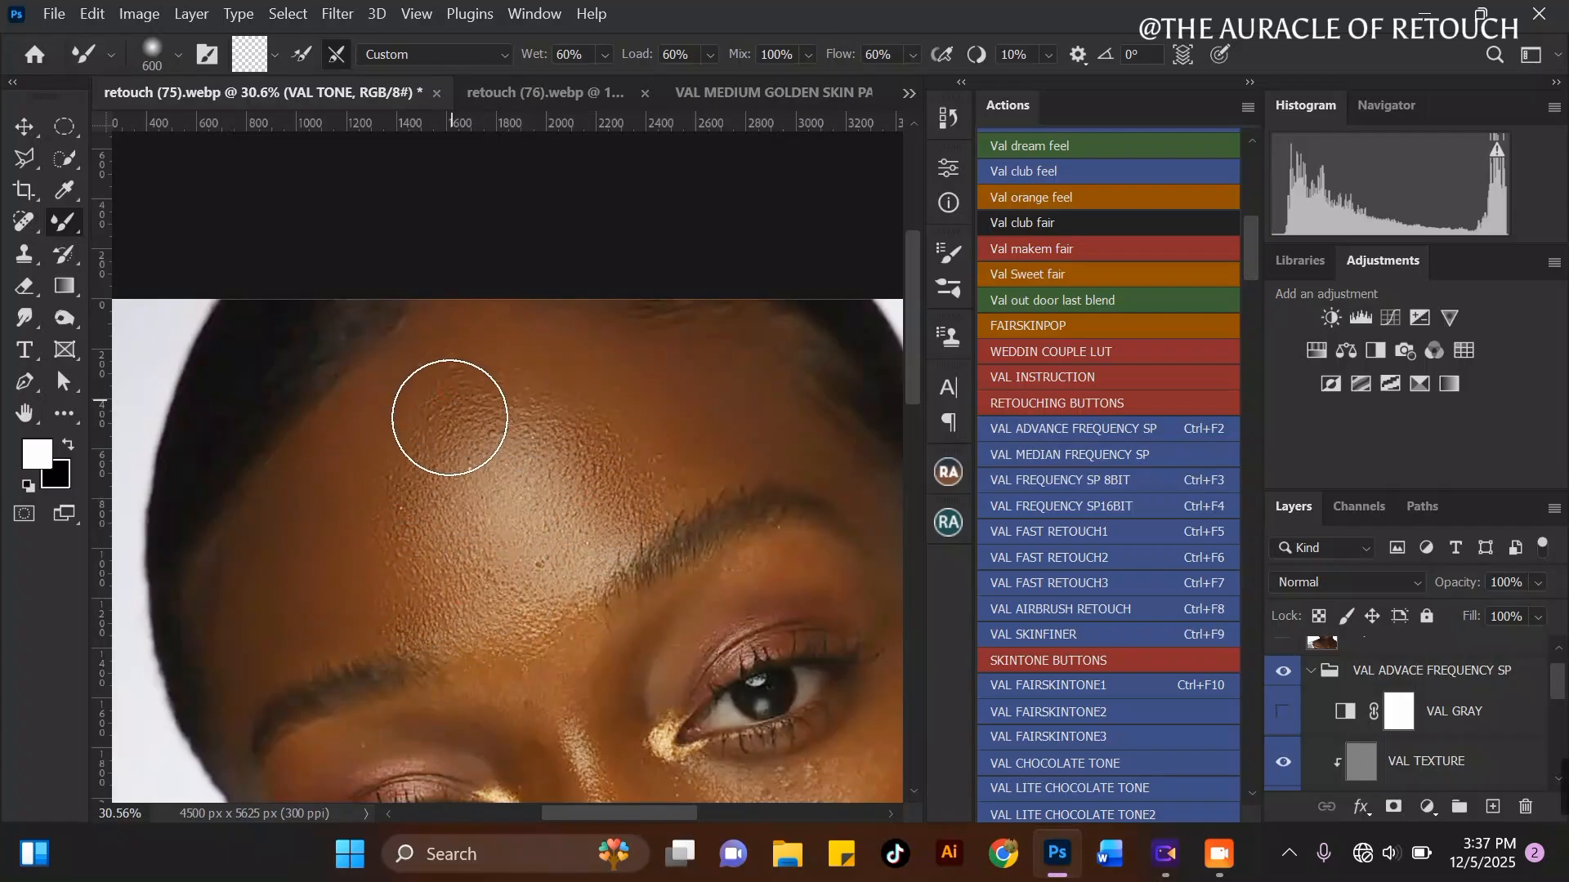
{"action": "key", "text": "bracketleft"}
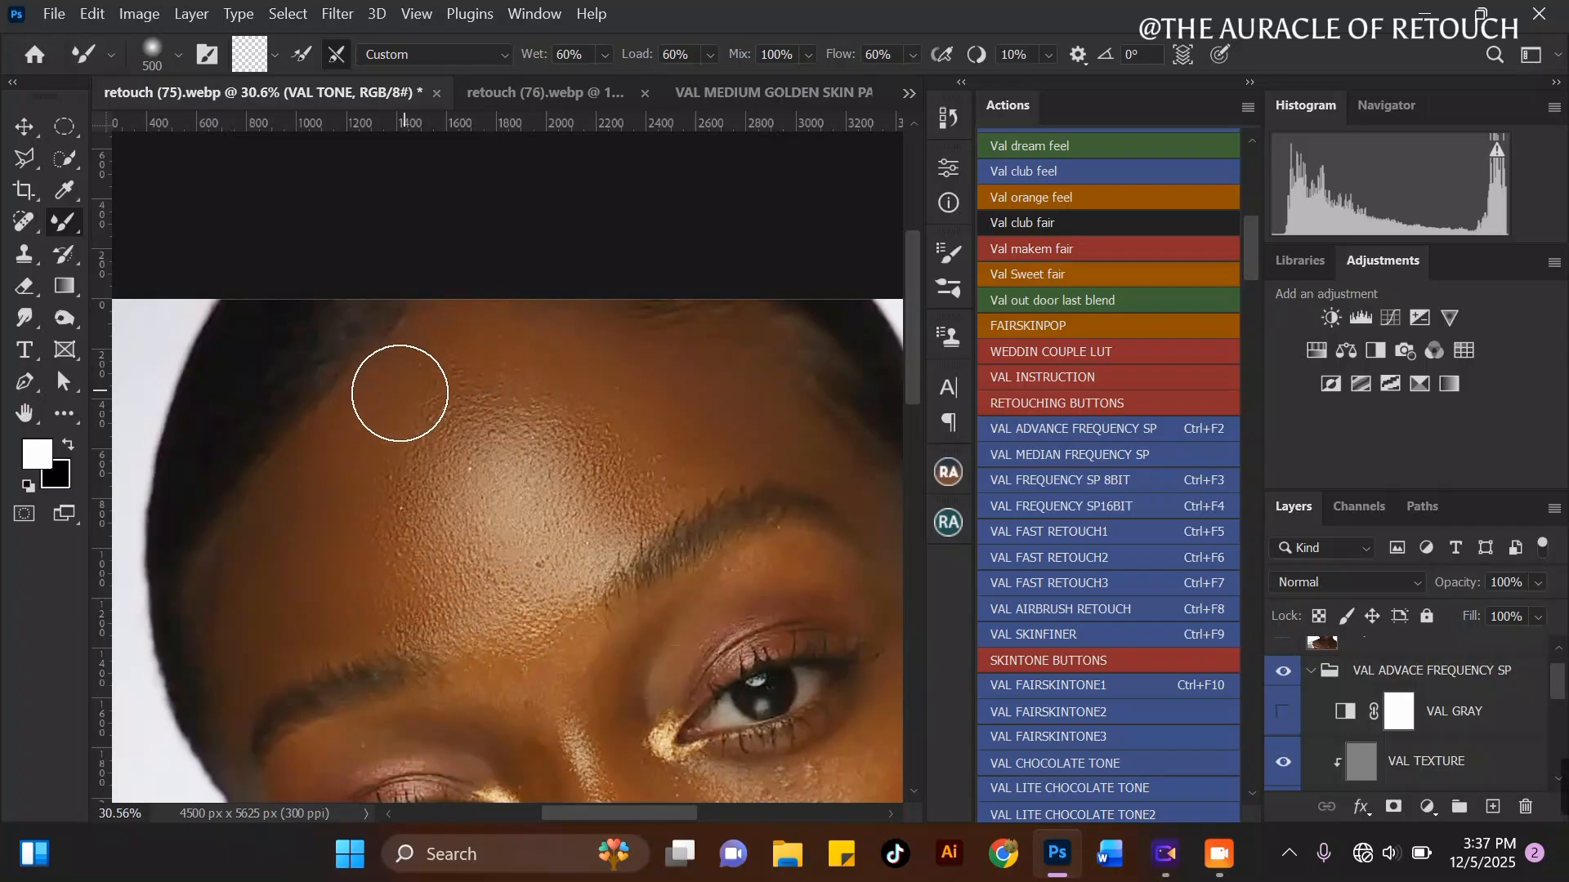
{"action": "key", "text": "bracketright"}
Step: Try a 500 px Mixer Brush stroke on the right side of the forehead near the temple, and undo it
{"action": "scroll", "coordinate": [535, 301], "scroll_direction": "down", "scroll_amount": 4}
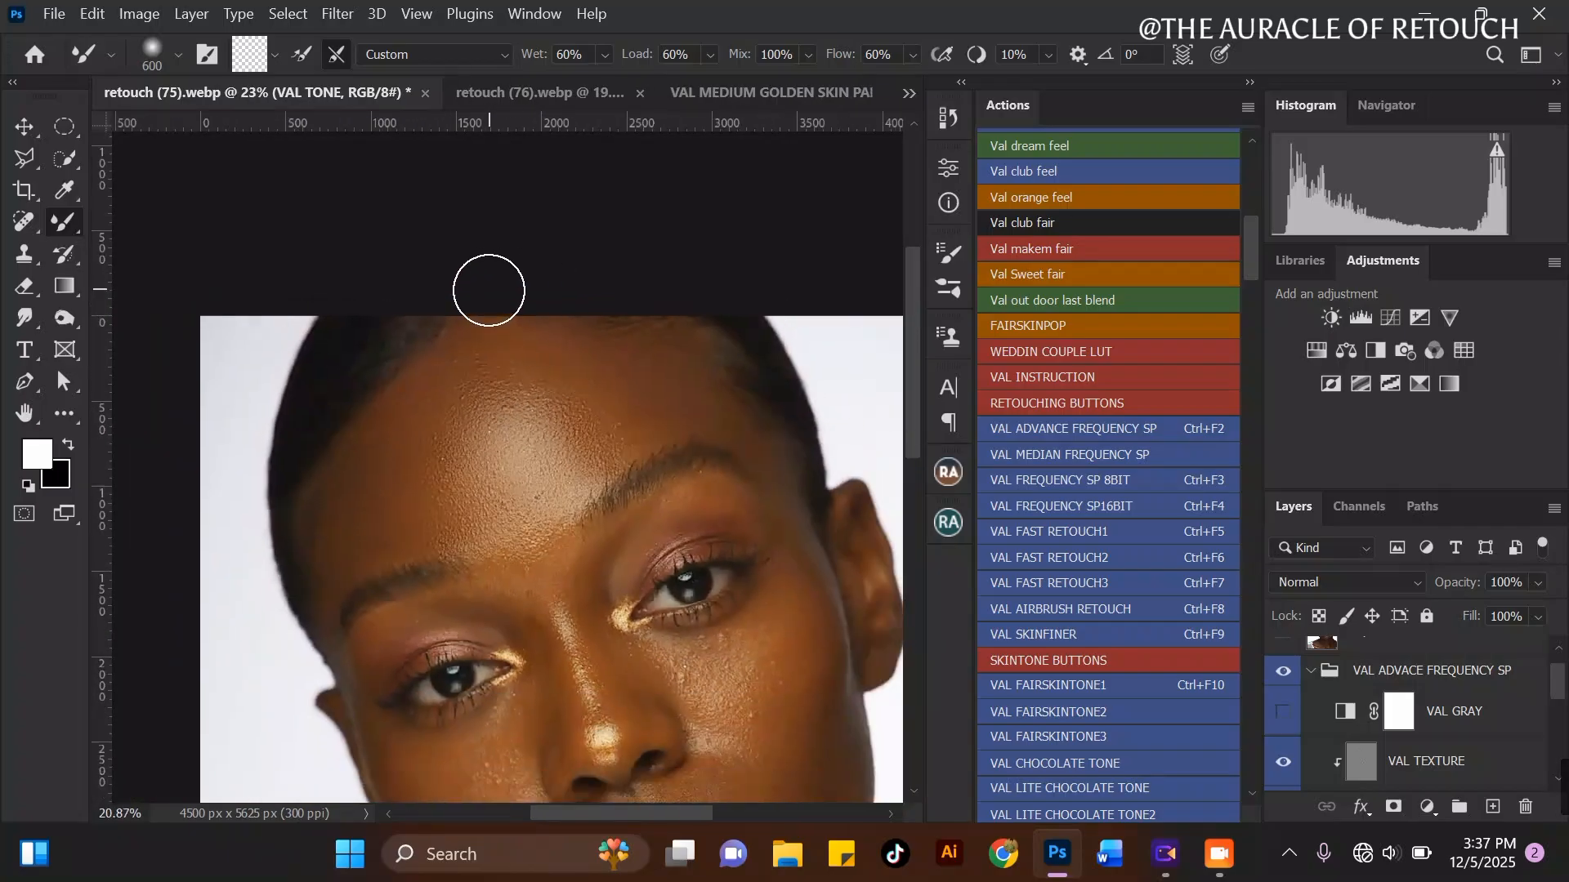
{"action": "scroll", "coordinate": [634, 354], "scroll_direction": "down", "scroll_amount": 4}
{"action": "scroll", "coordinate": [536, 477], "scroll_direction": "up", "scroll_amount": 4}
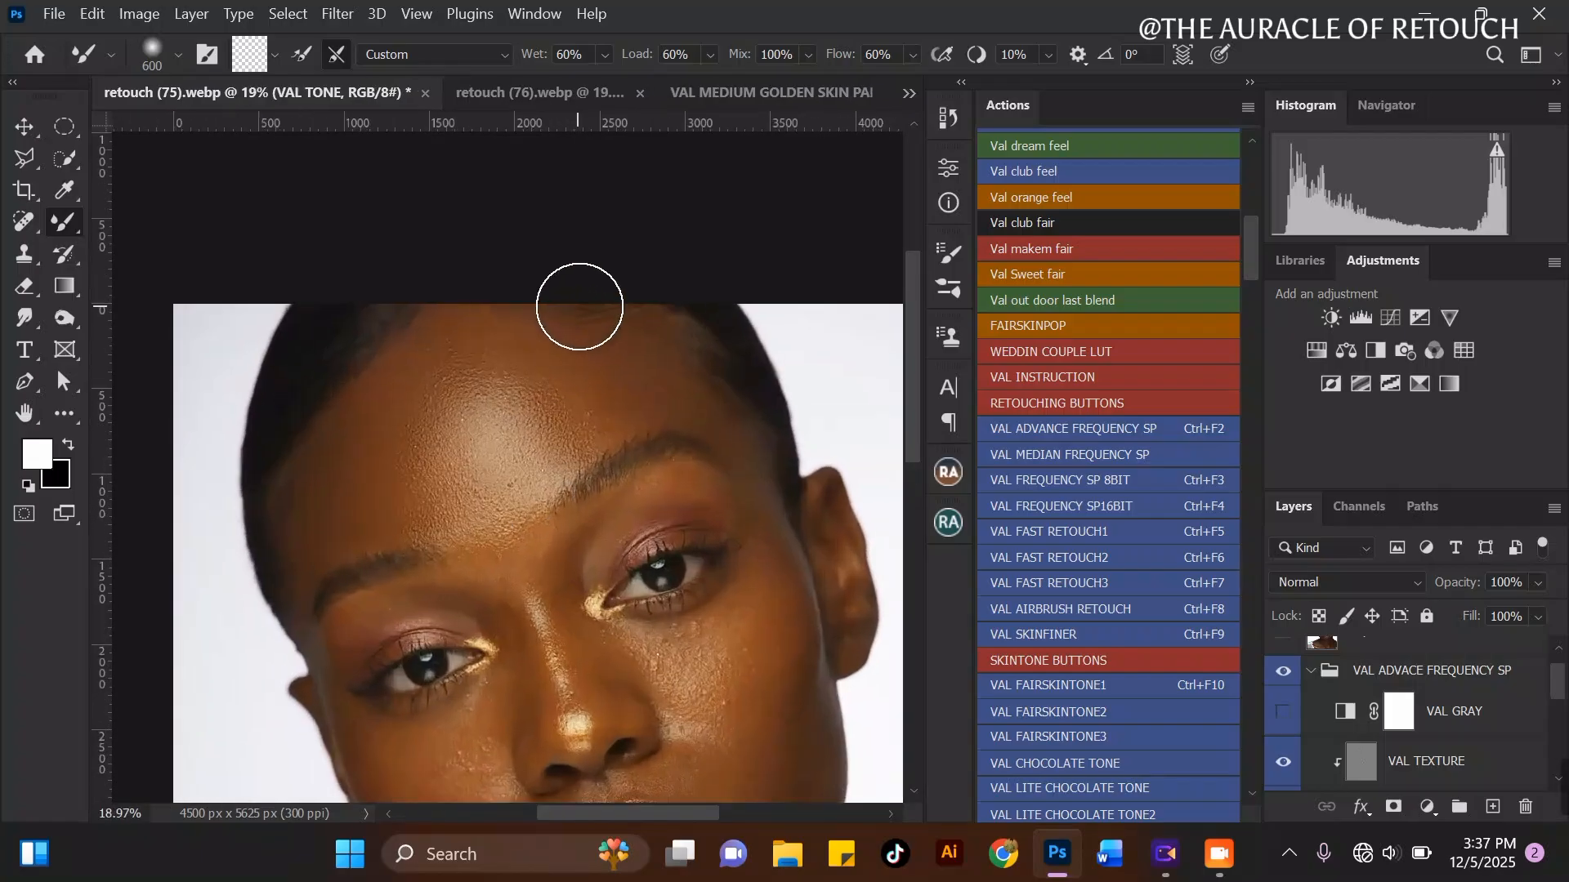
{"action": "scroll", "coordinate": [578, 307], "scroll_direction": "up", "scroll_amount": 2}
{"action": "key", "text": "bracketleft"}
{"action": "mouse_move", "coordinate": [707, 429]}
{"action": "left_mouse_down"}
{"action": "mouse_move", "coordinate": [639, 400]}
{"action": "mouse_move", "coordinate": [631, 419]}
{"action": "mouse_move", "coordinate": [634, 352]}
{"action": "mouse_move", "coordinate": [649, 391]}
{"action": "mouse_move", "coordinate": [705, 420]}
{"action": "left_mouse_up"}
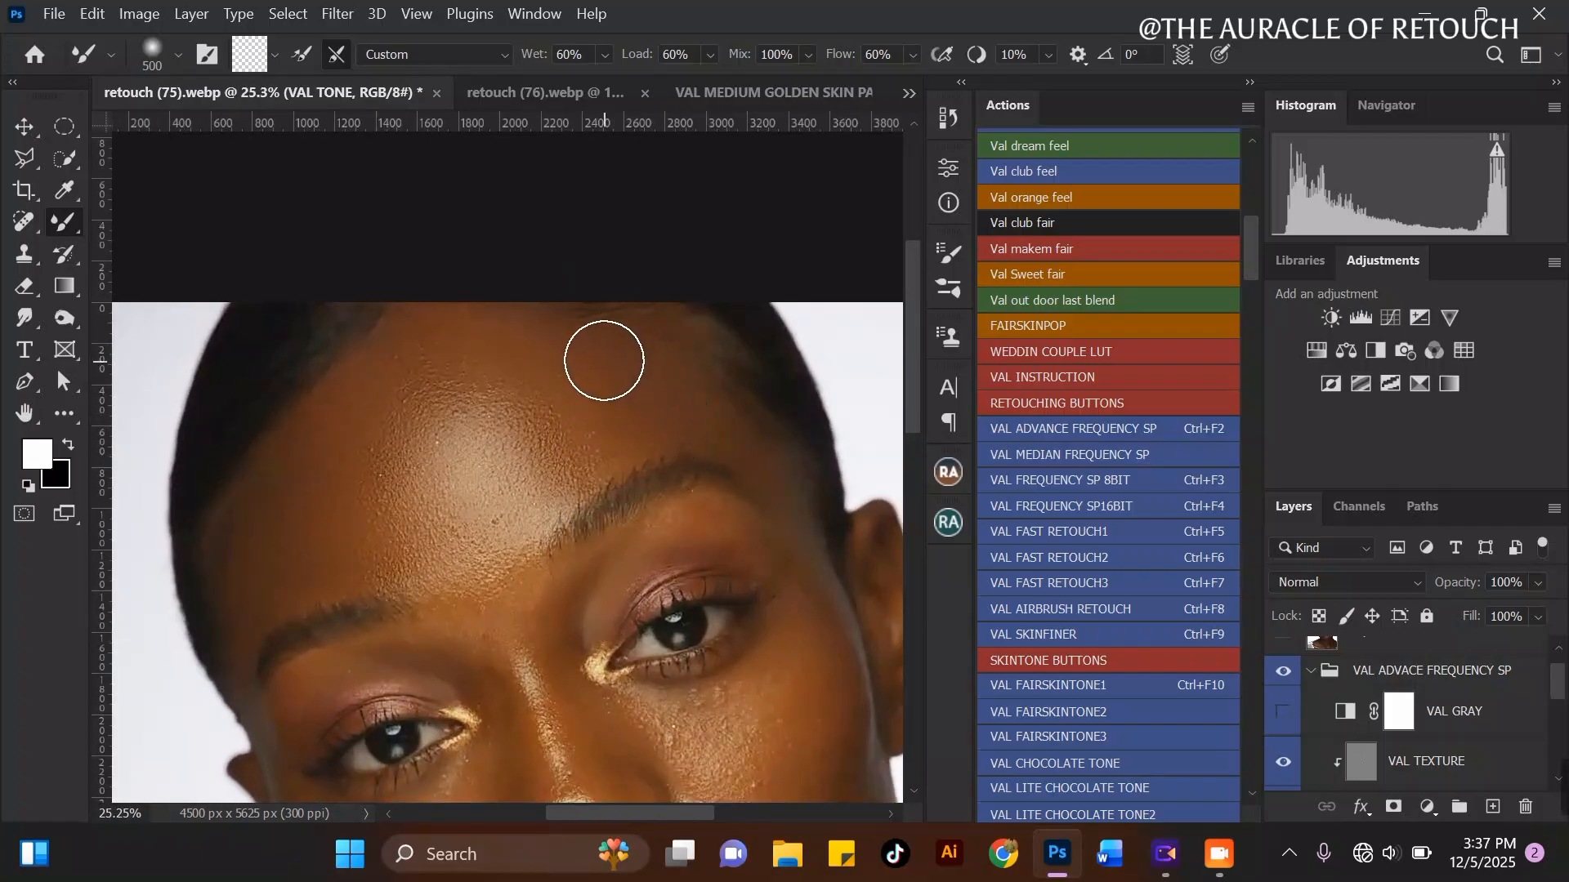
{"action": "key", "text": "ctrl+z"}
Step: Blend the forehead's upper-left tones at 600 px and the area above the space between the brows at 500 px with the Mixer Brush
{"action": "key", "text": "bracketright"}
{"action": "scroll", "coordinate": [531, 365], "scroll_direction": "down", "scroll_amount": 1}
{"action": "scroll", "coordinate": [510, 377], "scroll_direction": "up", "scroll_amount": 2}
{"action": "left_click_drag", "start_coordinate": [419, 379], "coordinate": [426, 392]}
{"action": "key", "text": "bracketleft"}
{"action": "mouse_move", "coordinate": [479, 553]}
{"action": "left_mouse_down"}
{"action": "mouse_move", "coordinate": [531, 518]}
{"action": "mouse_move", "coordinate": [528, 467]}
{"action": "mouse_move", "coordinate": [466, 571]}
{"action": "mouse_move", "coordinate": [508, 550]}
{"action": "left_mouse_up"}
{"action": "key", "text": "bracketleft"}
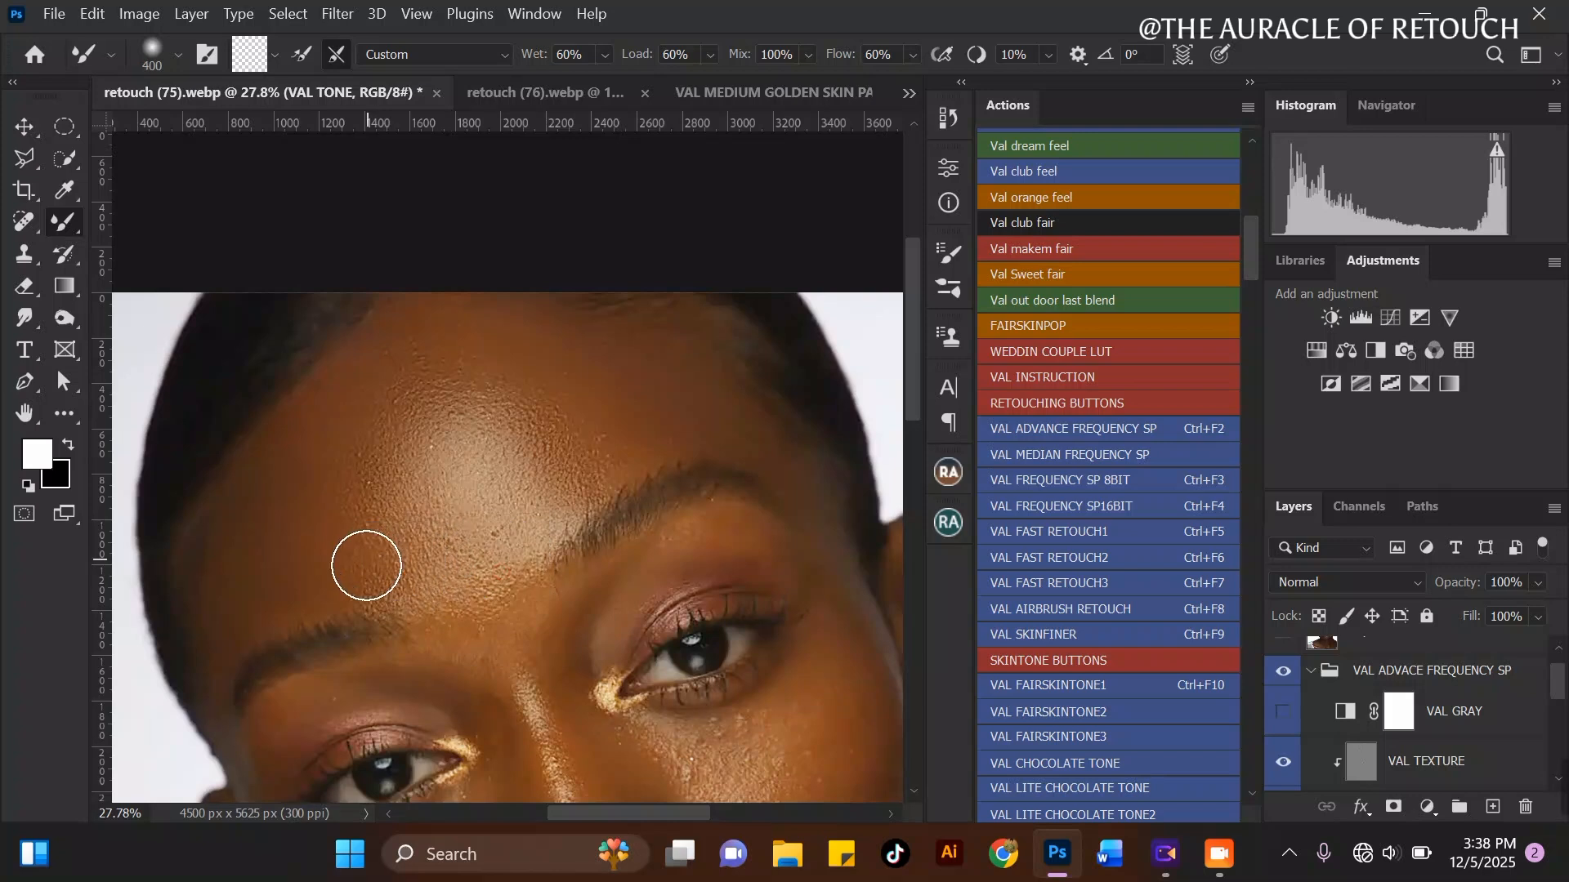
Step: Smooth the right edge of the forehead highlight upward from the right brow with the Mixer Brush at 500 px
{"action": "key", "text": "bracketright"}
{"action": "mouse_move", "coordinate": [559, 480]}
{"action": "left_mouse_down"}
{"action": "mouse_move", "coordinate": [595, 418]}
{"action": "mouse_move", "coordinate": [614, 462]}
{"action": "mouse_move", "coordinate": [617, 439]}
{"action": "mouse_move", "coordinate": [588, 446]}
{"action": "mouse_move", "coordinate": [535, 342]}
{"action": "mouse_move", "coordinate": [508, 390]}
{"action": "mouse_move", "coordinate": [478, 397]}
{"action": "mouse_move", "coordinate": [432, 368]}
{"action": "mouse_move", "coordinate": [369, 391]}
{"action": "mouse_move", "coordinate": [349, 468]}
{"action": "mouse_move", "coordinate": [394, 377]}
{"action": "mouse_move", "coordinate": [514, 392]}
{"action": "left_mouse_up"}
{"action": "key", "text": "bracketright"}
{"action": "scroll", "coordinate": [638, 351], "scroll_direction": "down", "scroll_amount": 5}
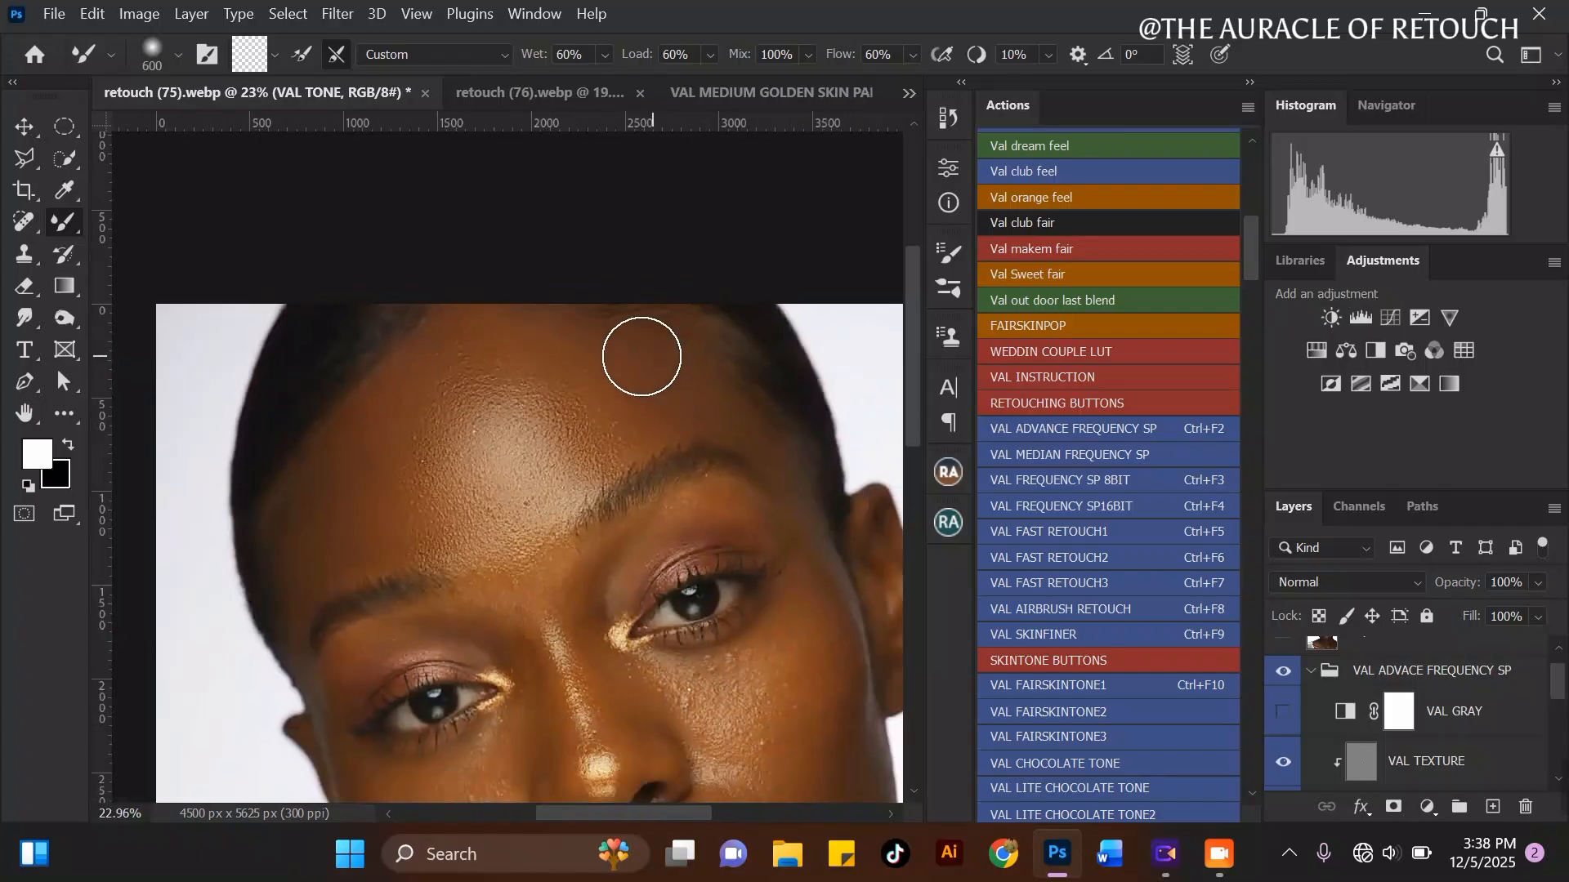
{"action": "scroll", "coordinate": [459, 350], "scroll_direction": "up", "scroll_amount": 5}
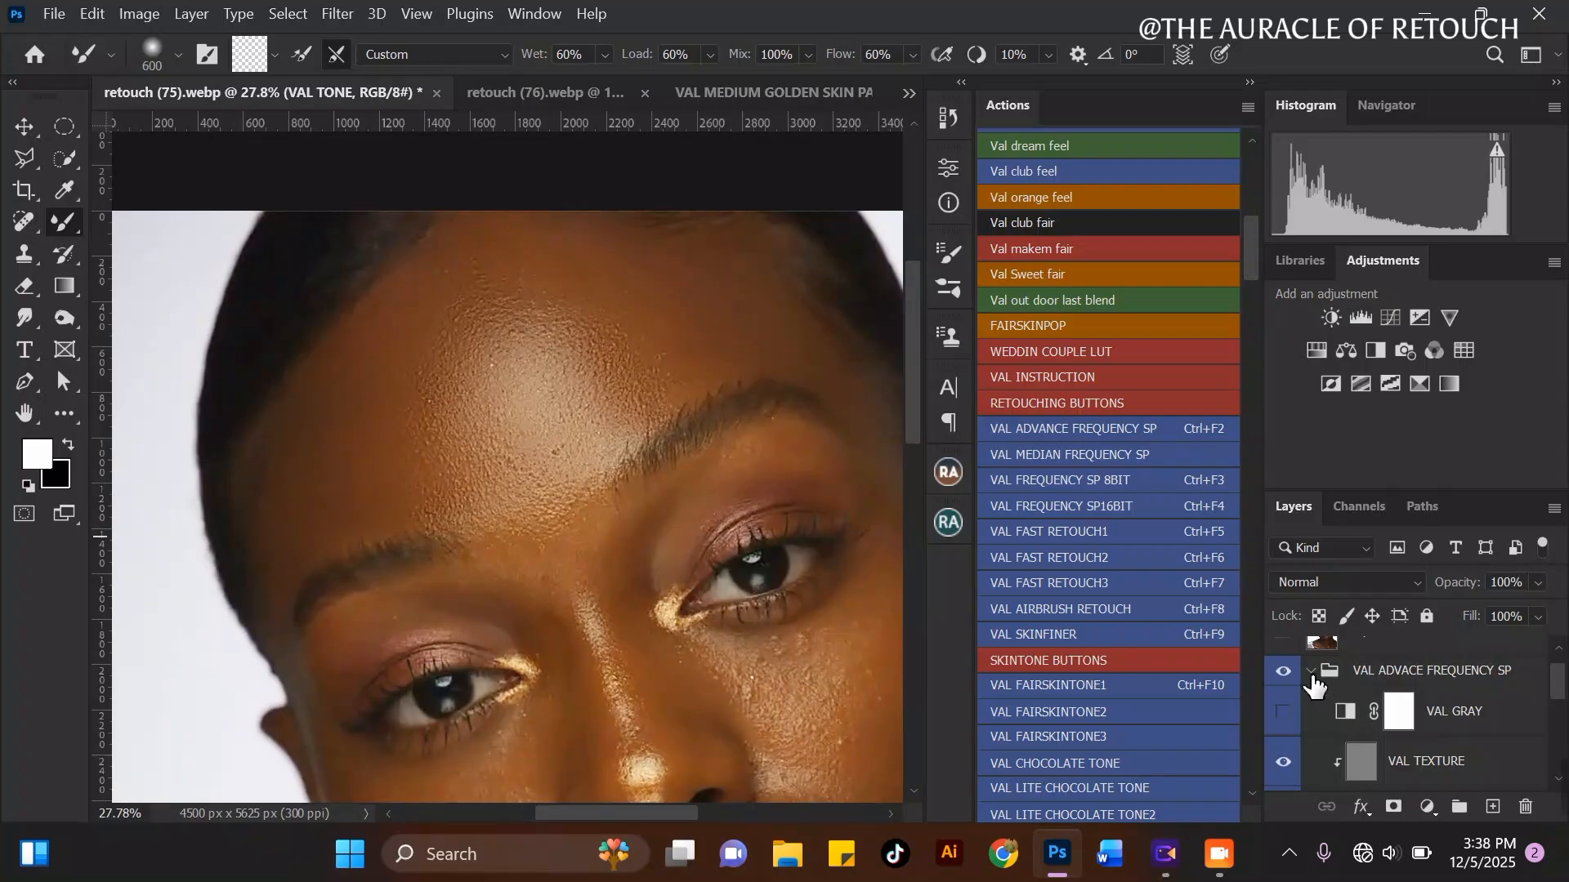
Step: Toggle the visibility of the VAL ADVACE FREQUENCY SP group repeatedly to compare the forehead before and after blending
{"action": "left_click", "coordinate": [1285, 675]}
{"action": "left_click", "coordinate": [1284, 675]}
{"action": "left_click", "coordinate": [1285, 677]}
{"action": "scroll", "coordinate": [634, 247], "scroll_direction": "up", "scroll_amount": 1}
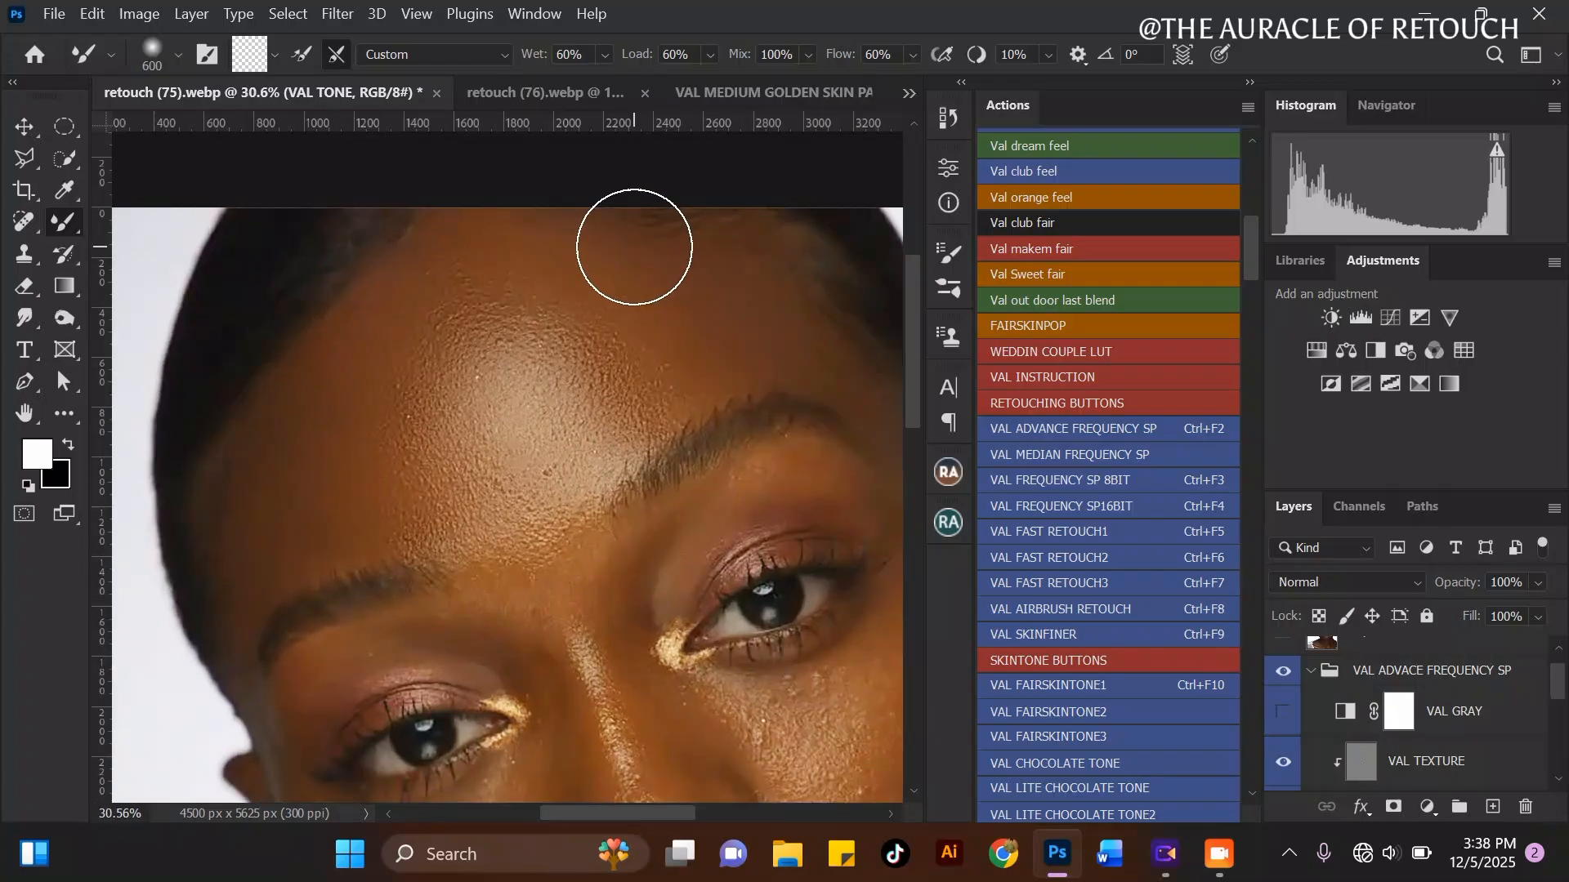
{"action": "left_click", "coordinate": [1283, 675]}
{"action": "left_click", "coordinate": [1282, 677]}
{"action": "left_click", "coordinate": [1282, 677]}
{"action": "left_click", "coordinate": [1282, 676]}
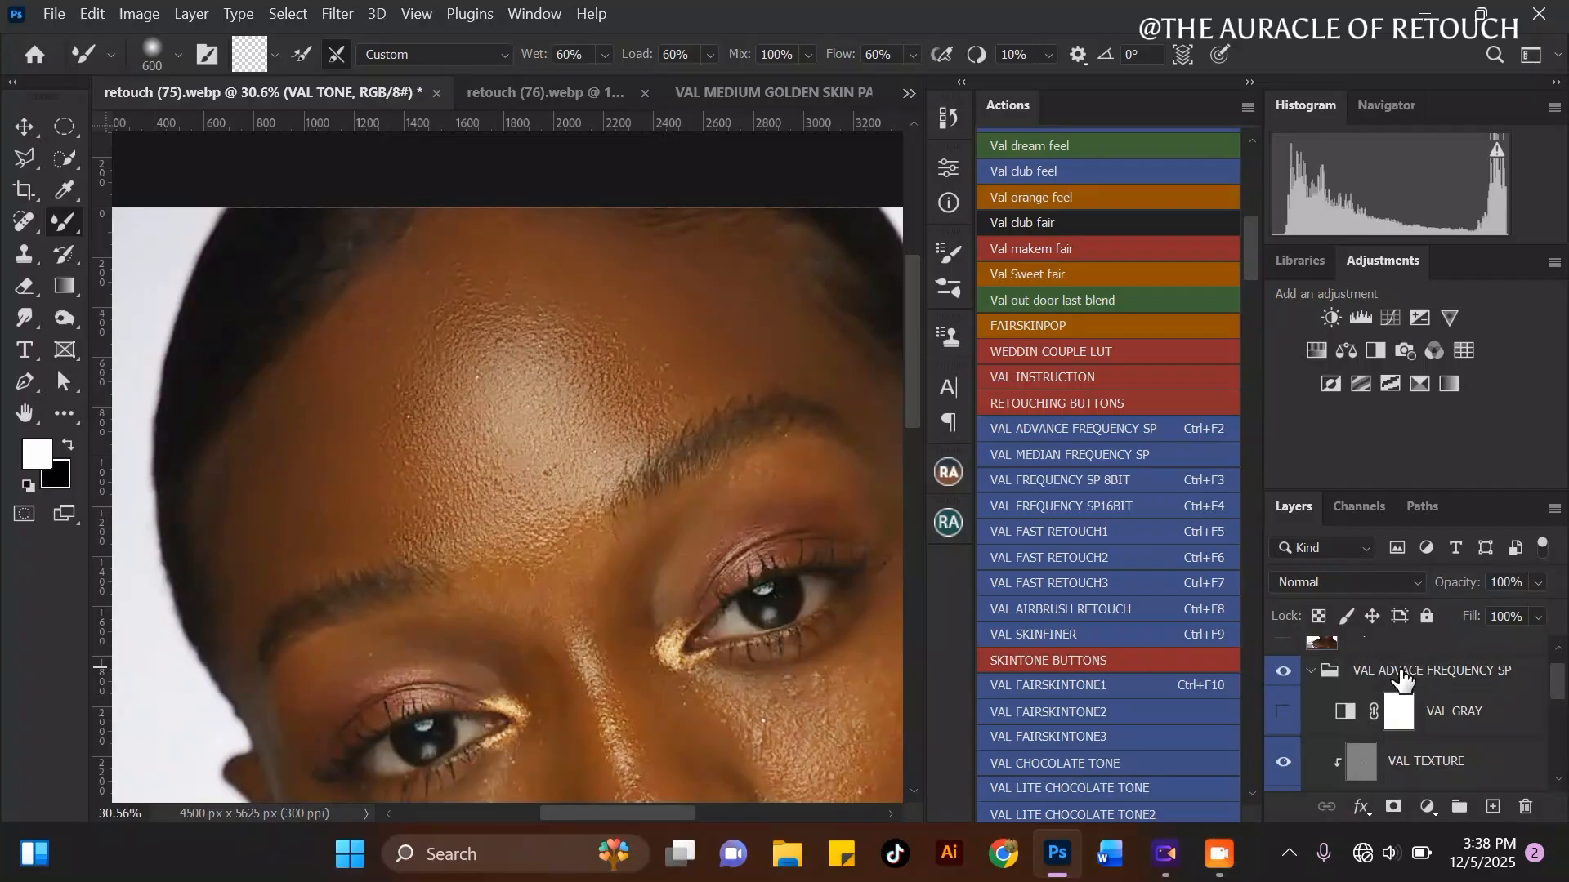
{"action": "scroll", "coordinate": [474, 262], "scroll_direction": "down", "scroll_amount": 5}
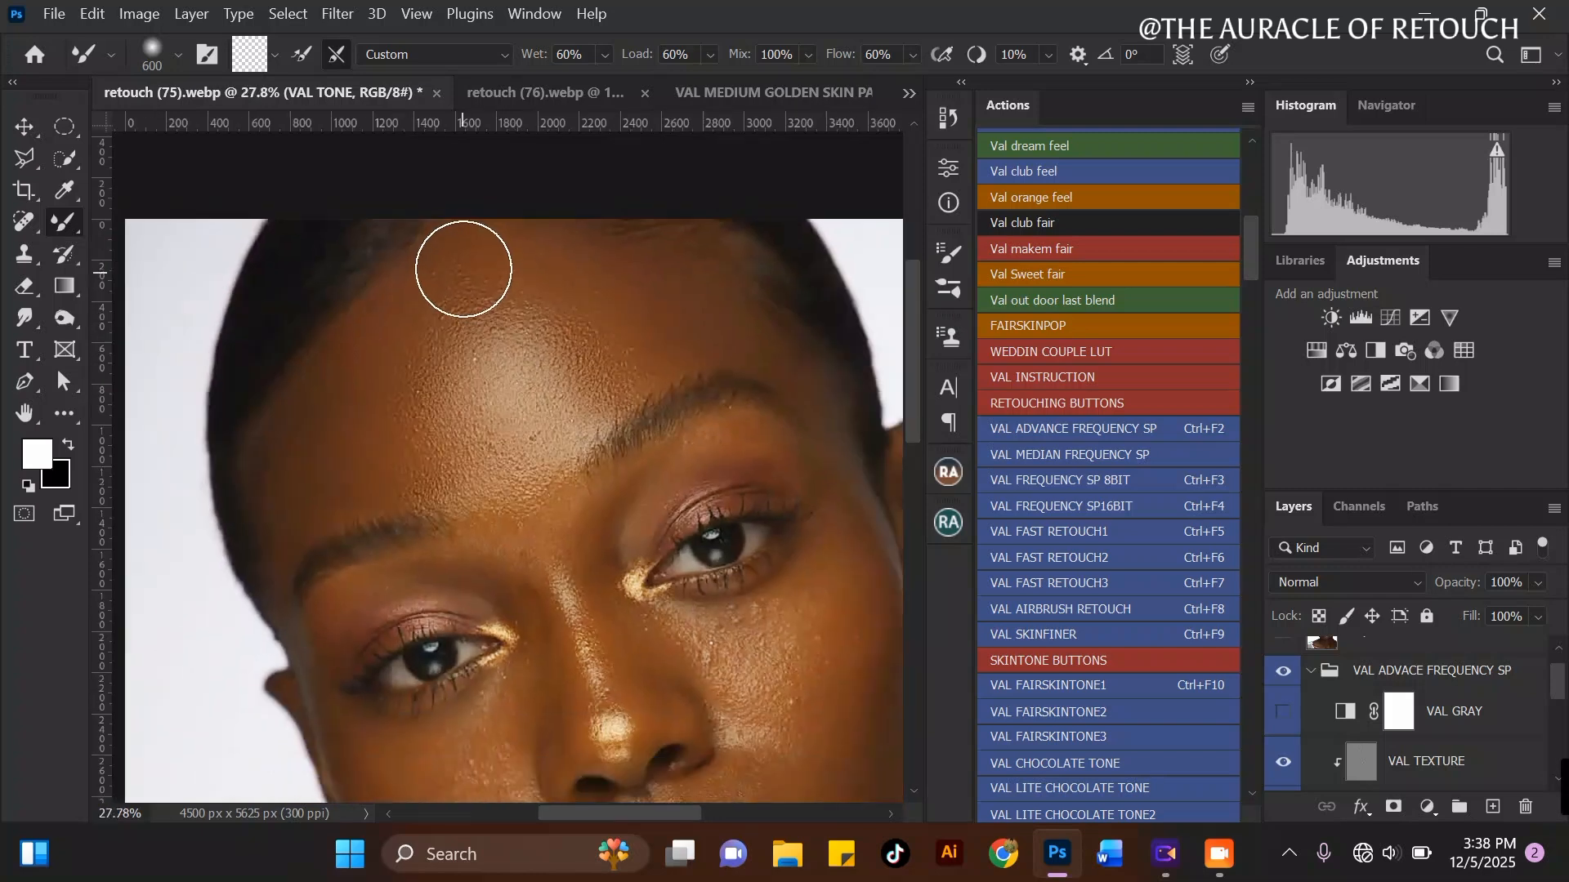
Step: Blend the skin between the right brow and eyelid with the Mixer Brush at 250 to 400 px
{"action": "scroll", "coordinate": [585, 420], "scroll_direction": "up", "scroll_amount": 4}
{"action": "key", "text": "bracketleft"}
{"action": "scroll", "coordinate": [687, 337], "scroll_direction": "up", "scroll_amount": 2}
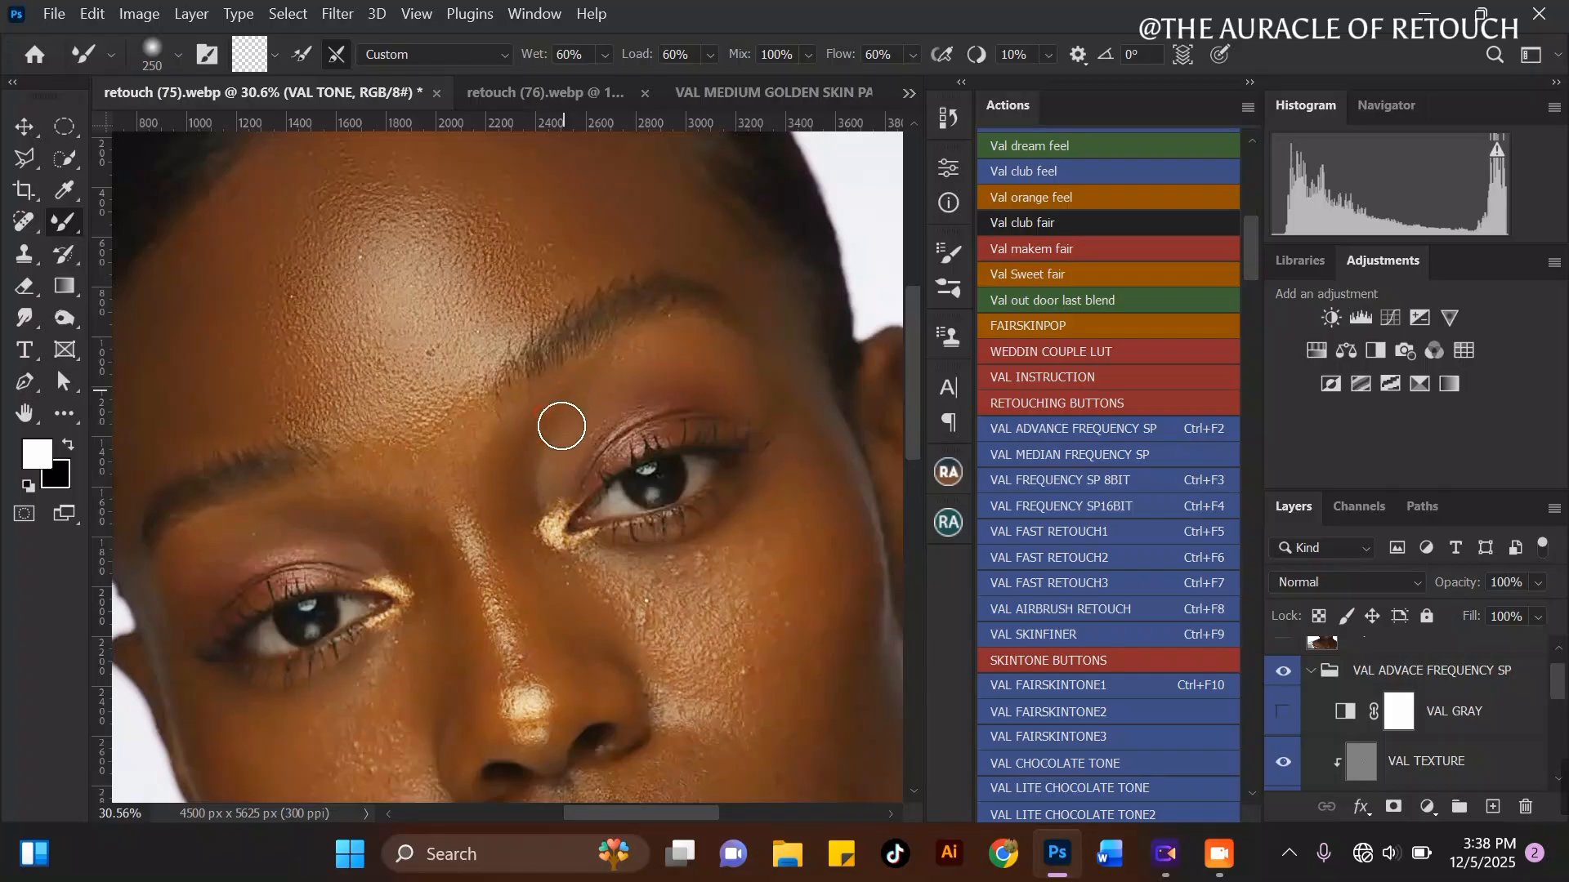
{"action": "scroll", "coordinate": [623, 364], "scroll_direction": "down", "scroll_amount": 2}
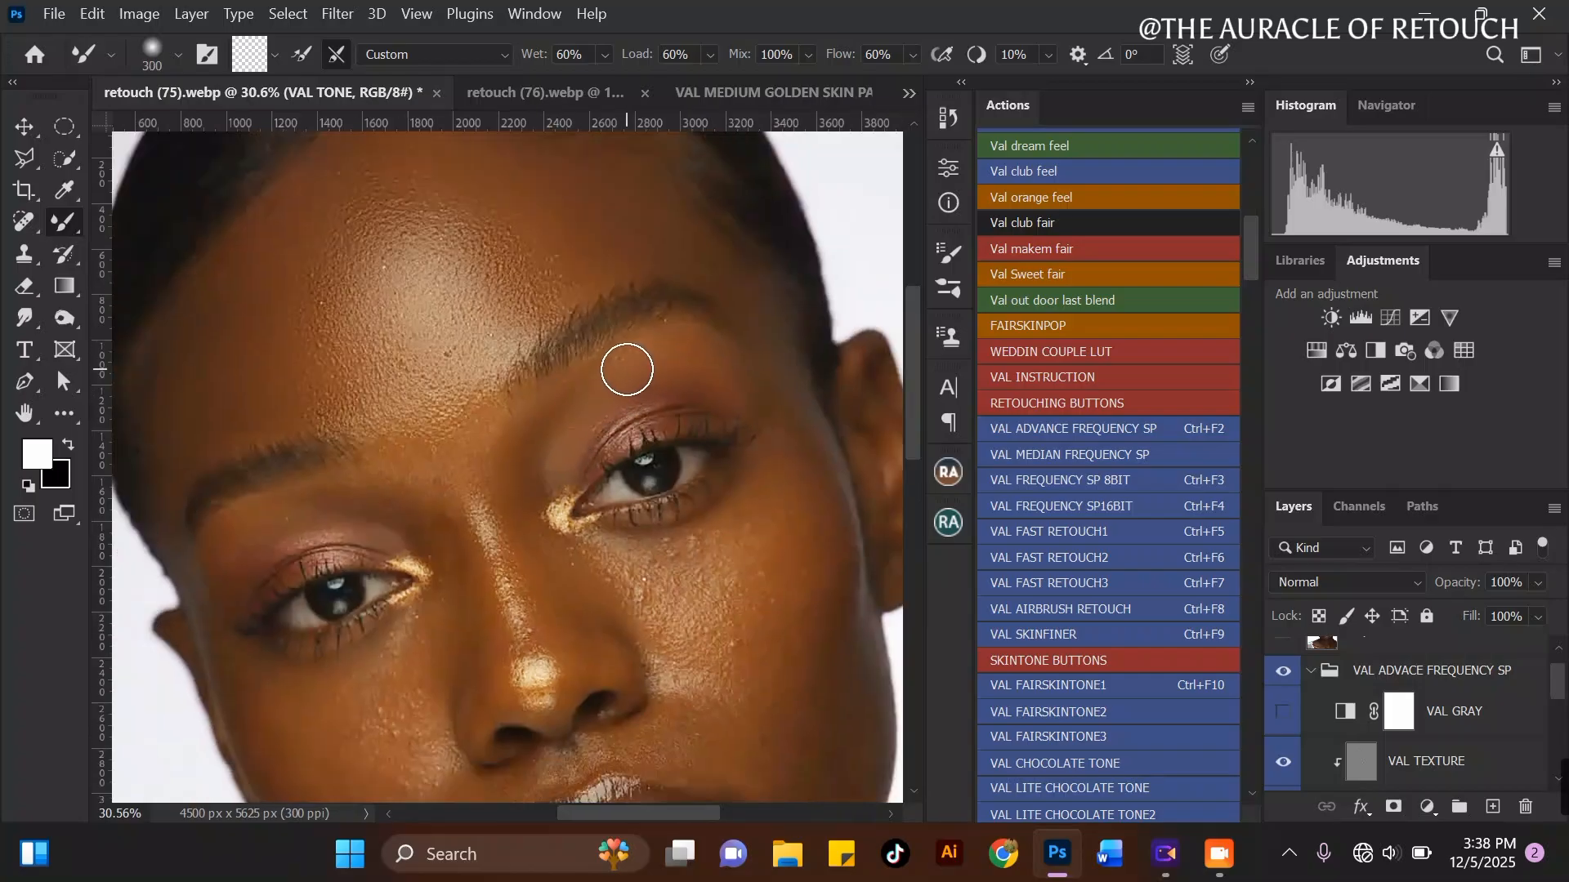
{"action": "scroll", "coordinate": [746, 270], "scroll_direction": "up", "scroll_amount": 3}
{"action": "key", "text": "bracketright"}
{"action": "scroll", "coordinate": [508, 507], "scroll_direction": "down", "scroll_amount": 2}
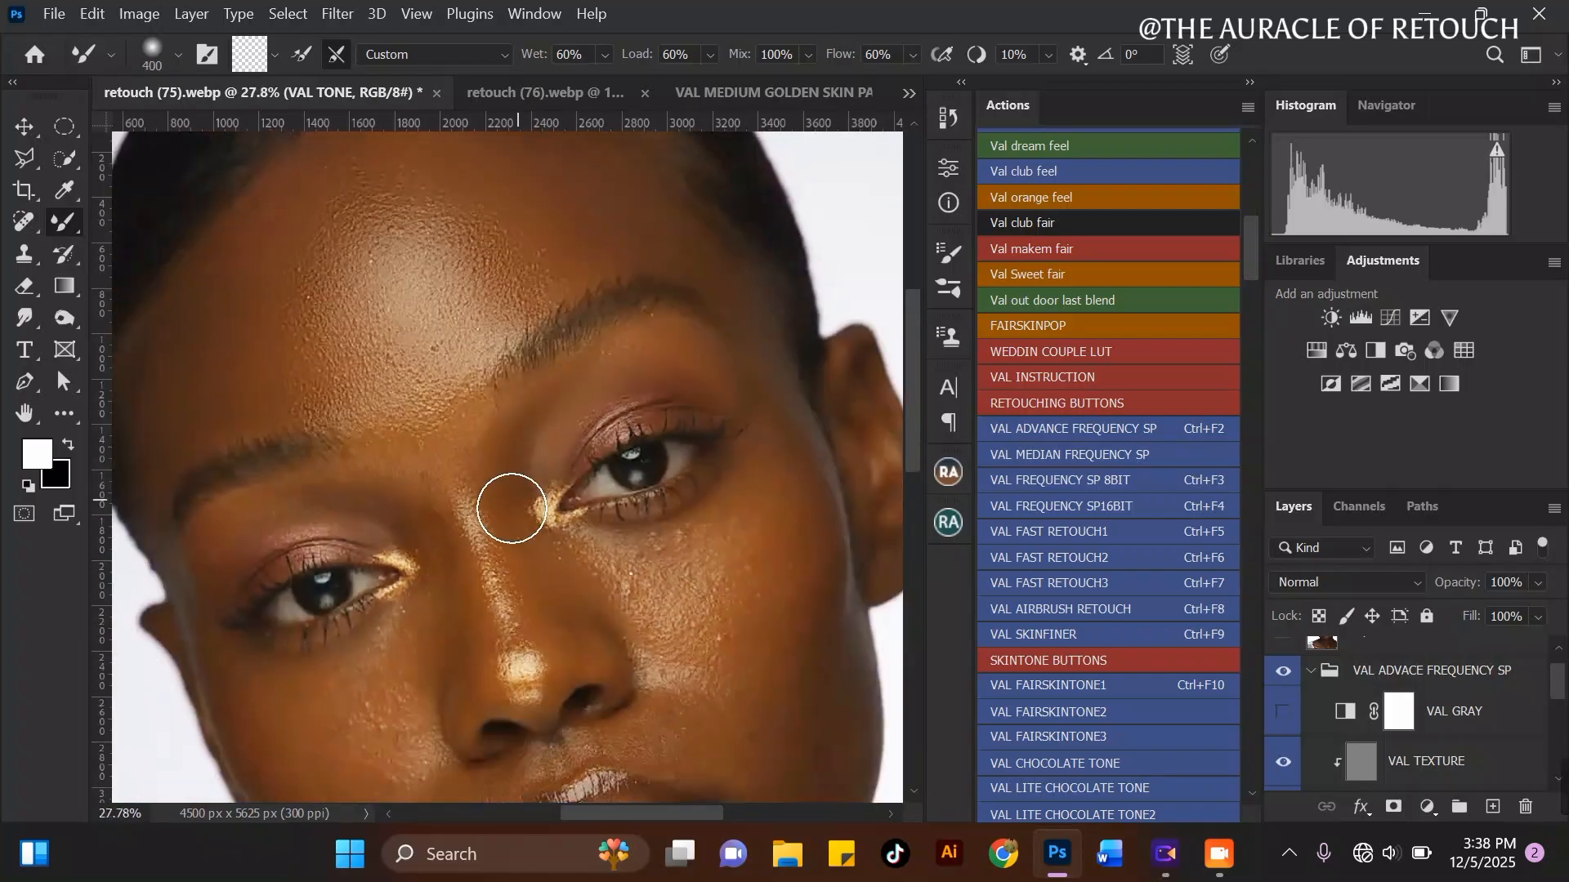
Step: Smooth the side of the nose bridge beside the right eye's inner corner with the Mixer Brush at 250 px
{"action": "scroll", "coordinate": [494, 437], "scroll_direction": "up", "scroll_amount": 2}
{"action": "key", "text": "bracketleft"}
{"action": "key", "text": "bracketleft"}
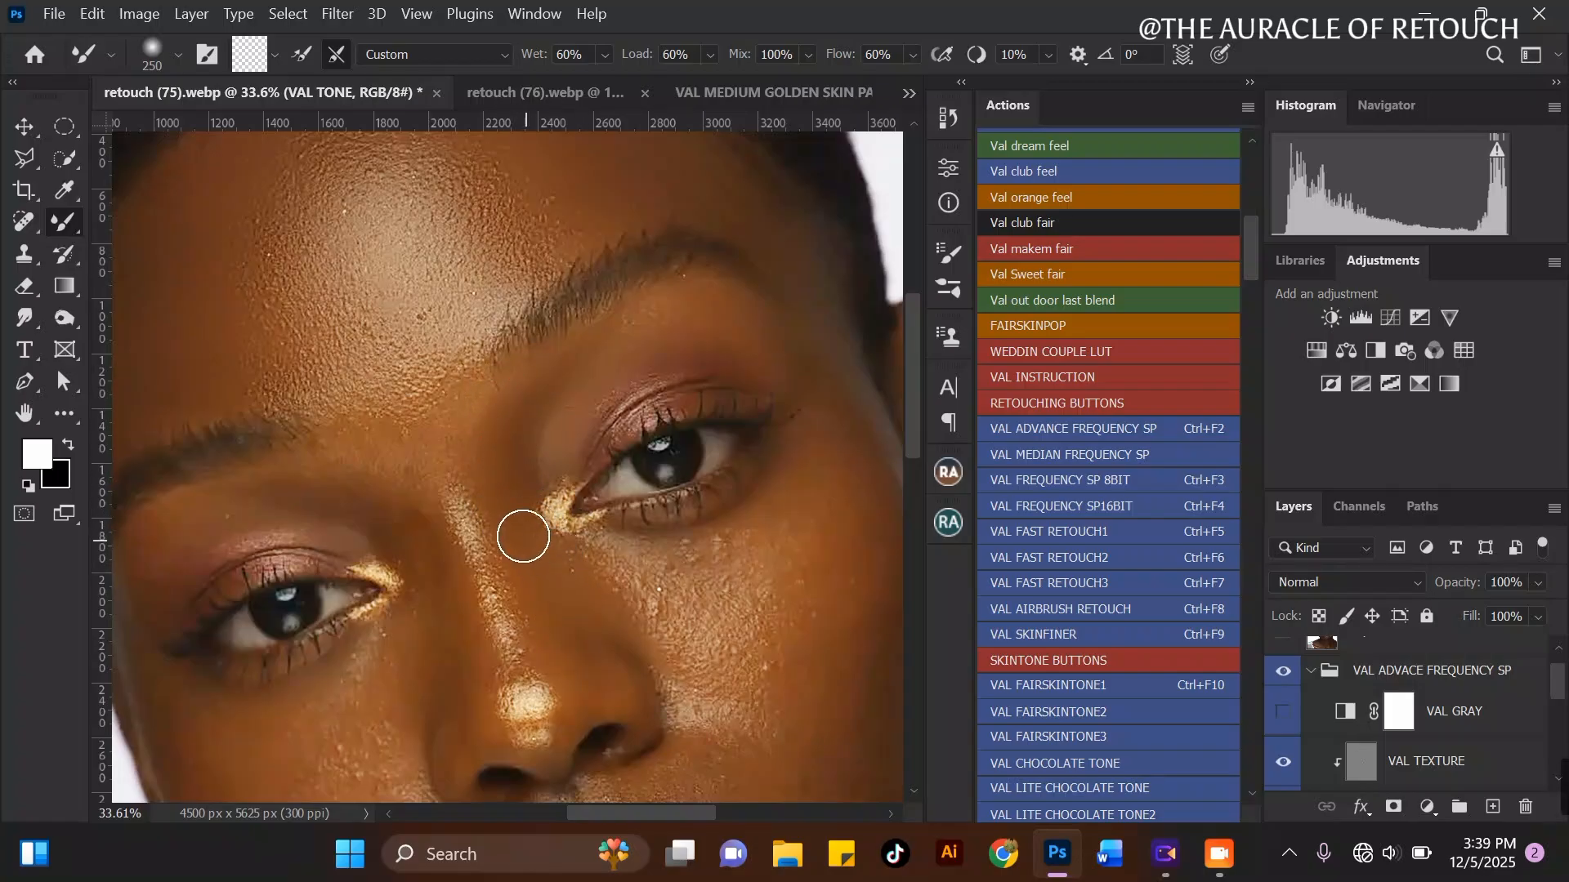
{"action": "scroll", "coordinate": [458, 381], "scroll_direction": "down", "scroll_amount": 2}
{"action": "scroll", "coordinate": [557, 498], "scroll_direction": "up", "scroll_amount": 2}
Step: Blend the highlights and tones on the right cheek below the eye with the Mixer Brush at 400 px
{"action": "key", "text": "bracketright"}
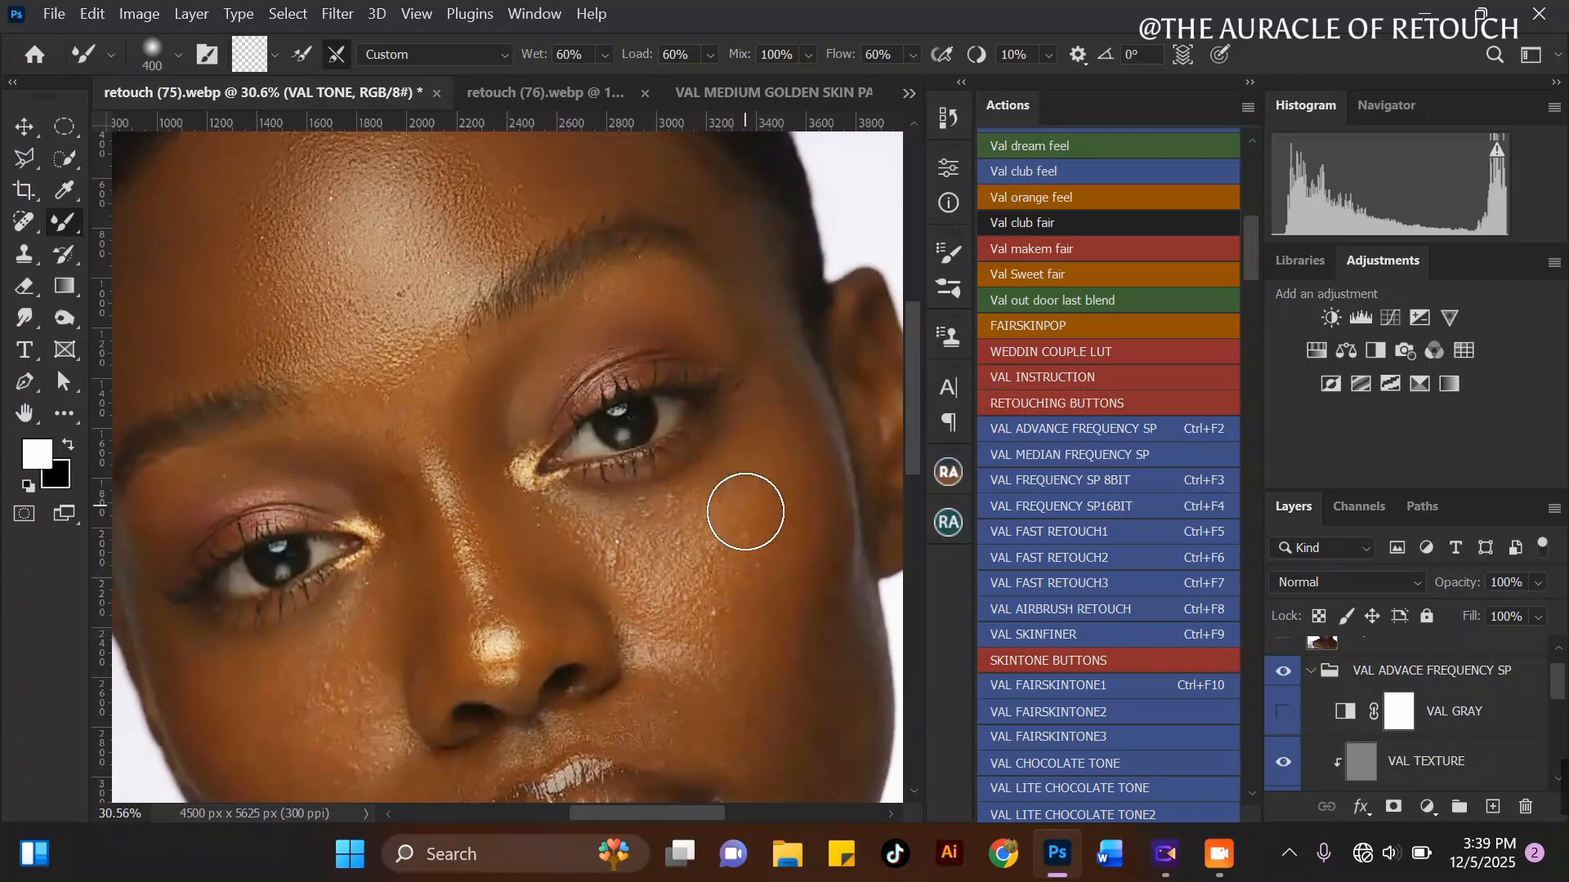
{"action": "scroll", "coordinate": [572, 420], "scroll_direction": "down", "scroll_amount": 2}
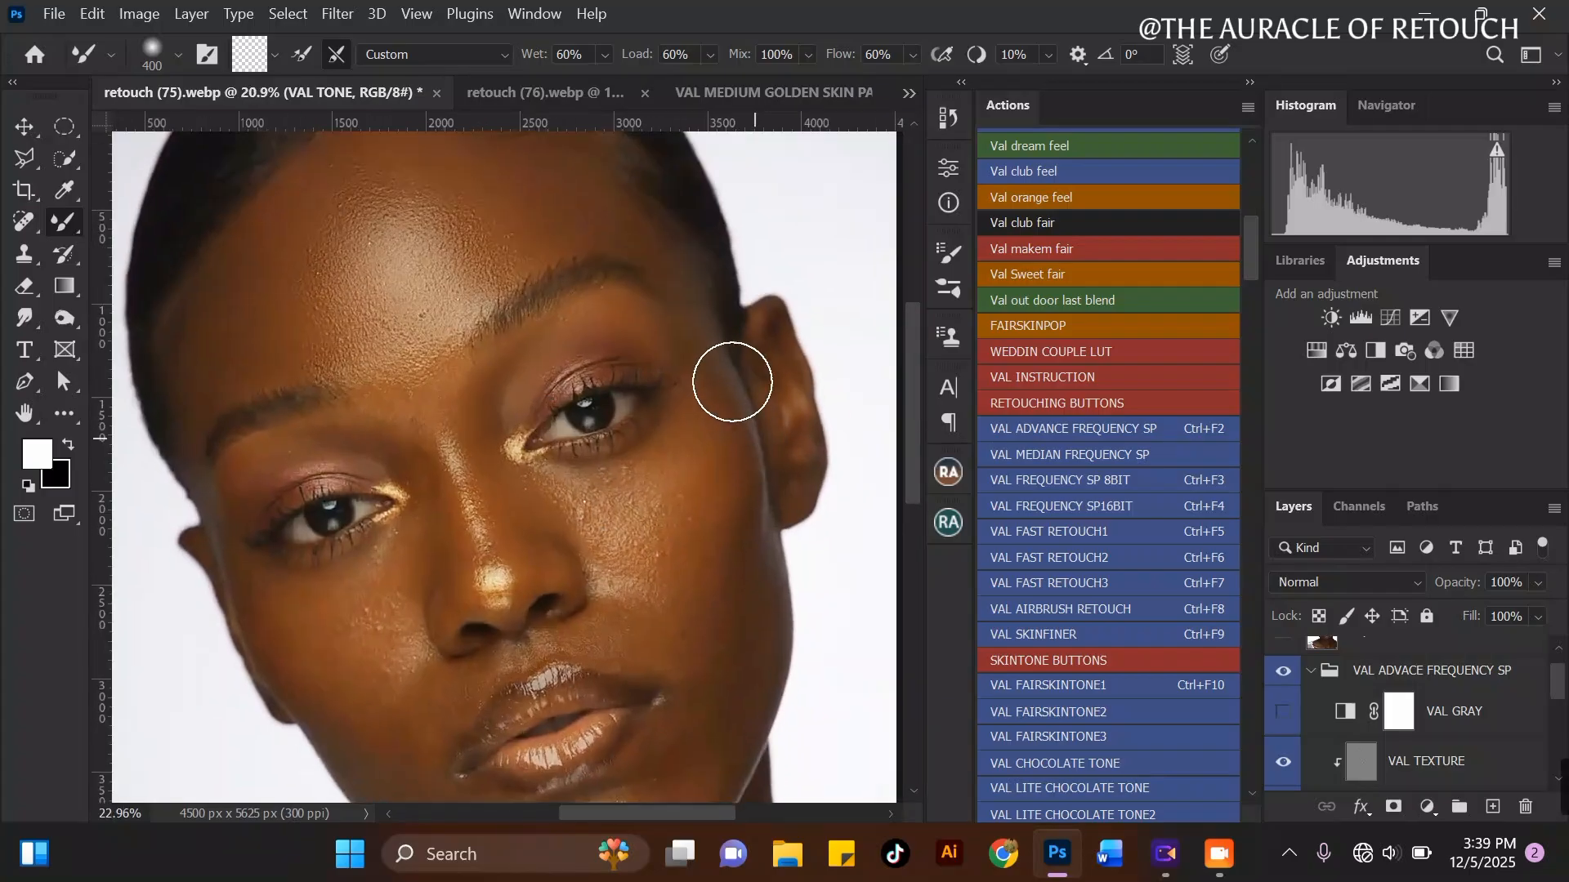
{"action": "scroll", "coordinate": [723, 475], "scroll_direction": "up", "scroll_amount": 1}
{"action": "key", "text": "bracketright"}
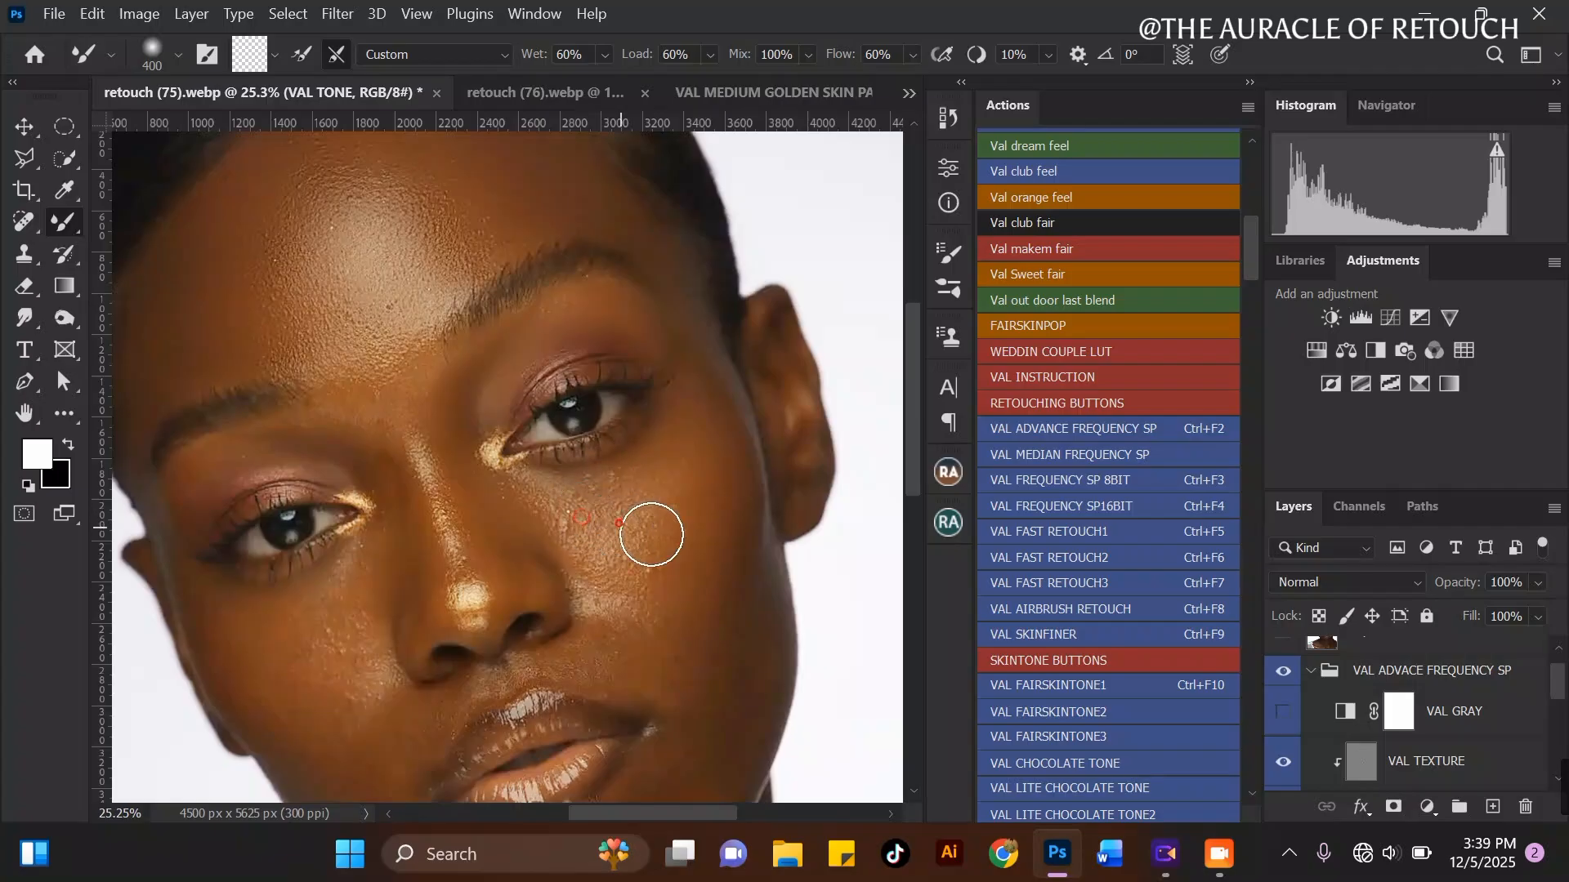
{"action": "left_click_drag", "start_coordinate": [666, 572], "coordinate": [691, 612]}
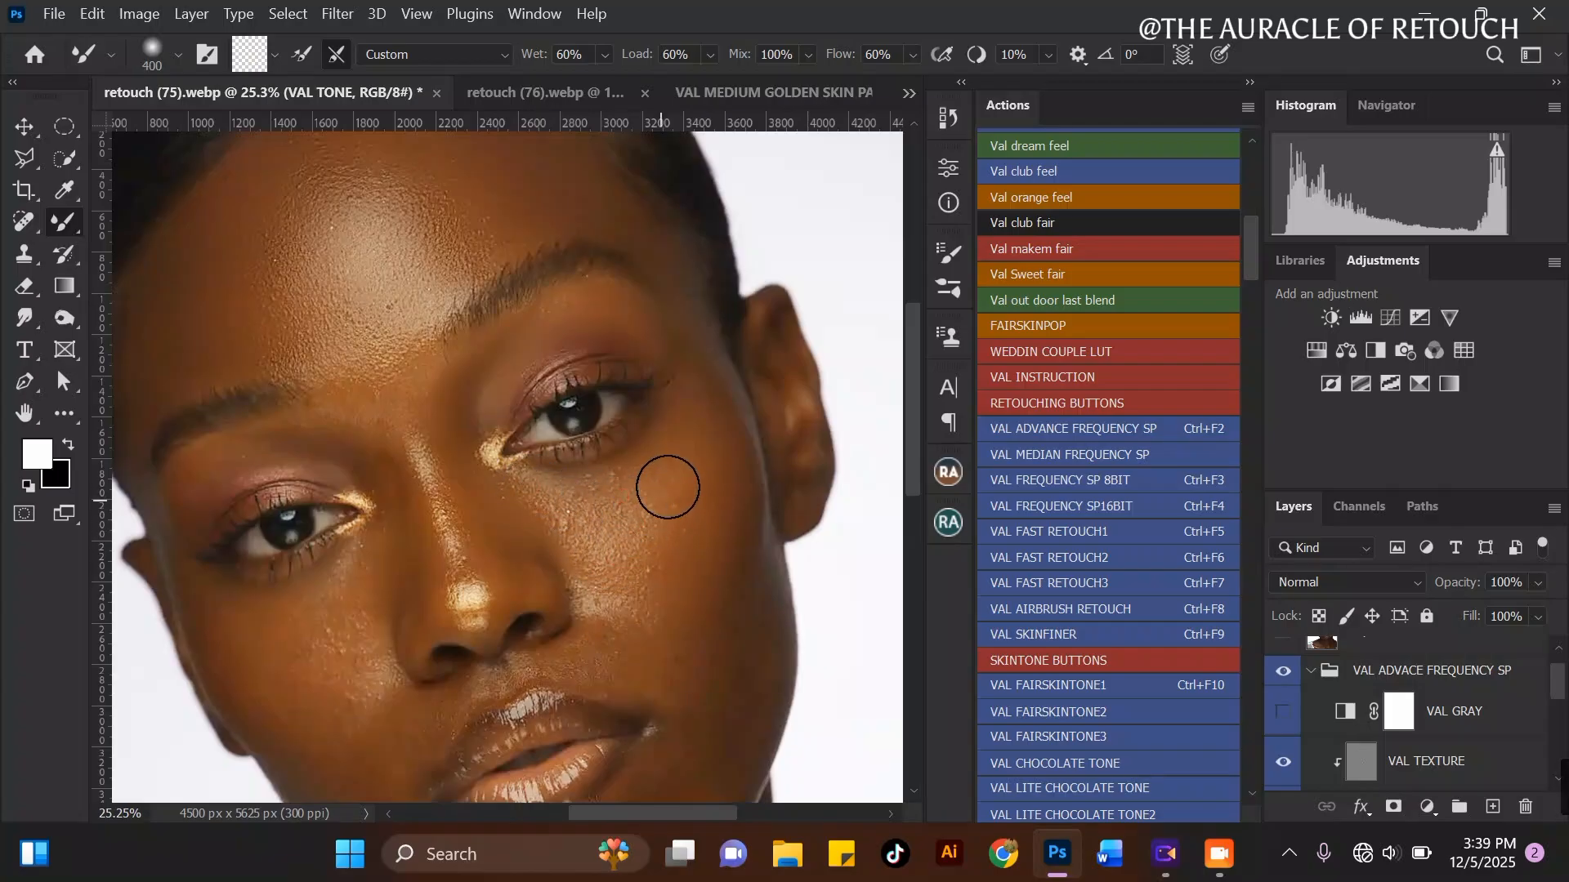
{"action": "key", "text": "bracketleft"}
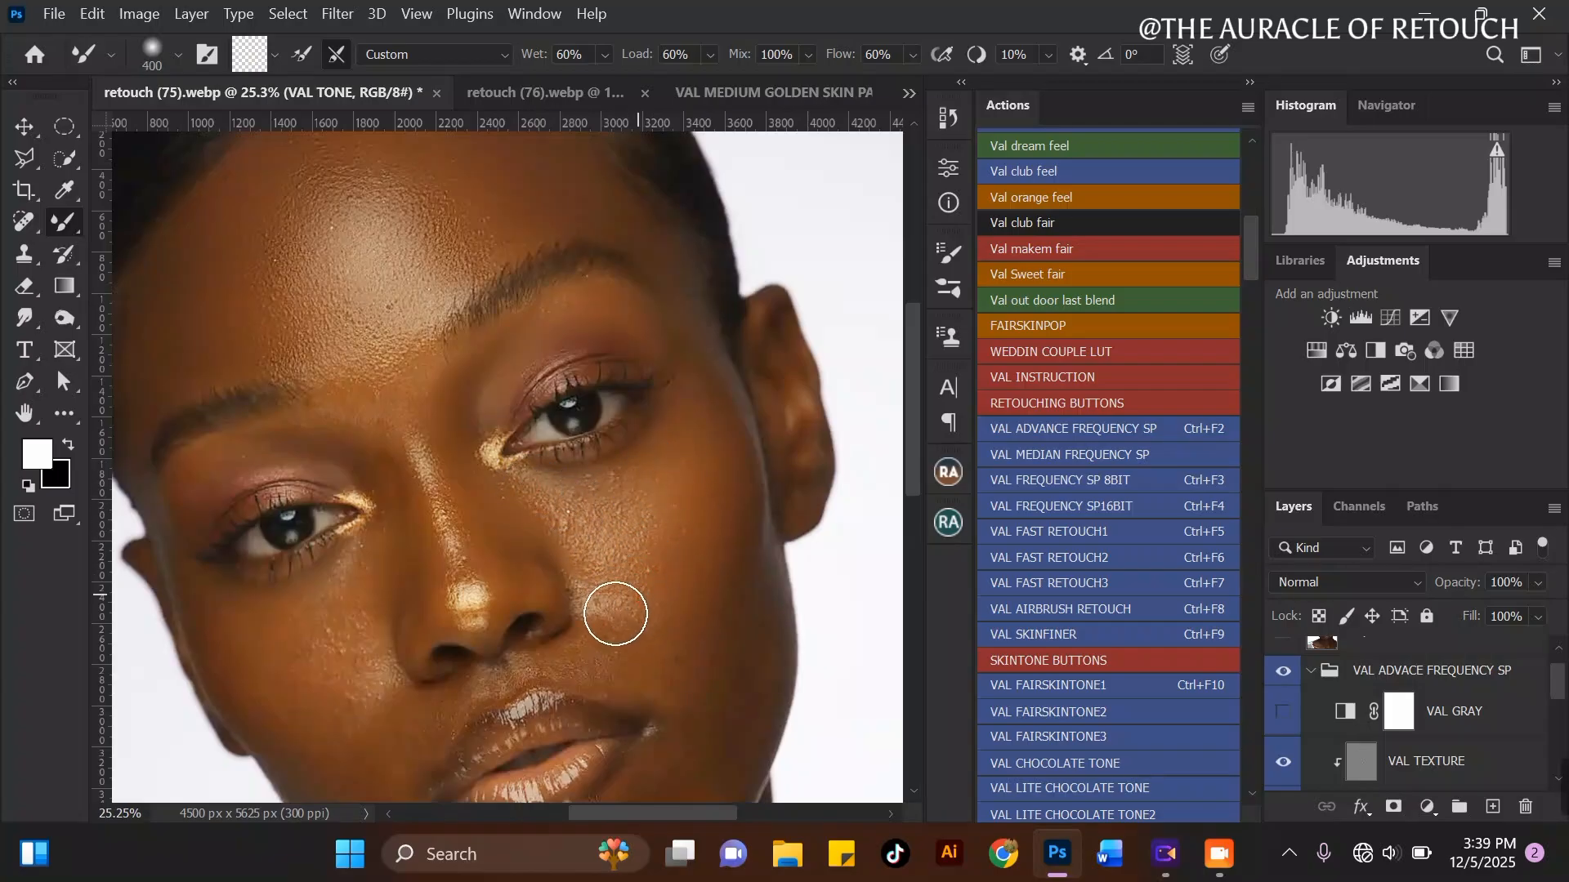
Step: Even out the lower and outer right cheek between the mouth corner and the face edge with the Mixer Brush at 400 px
{"action": "scroll", "coordinate": [445, 460], "scroll_direction": "down", "scroll_amount": 3}
{"action": "scroll", "coordinate": [562, 613], "scroll_direction": "up", "scroll_amount": 4}
{"action": "key", "text": "bracketleft"}
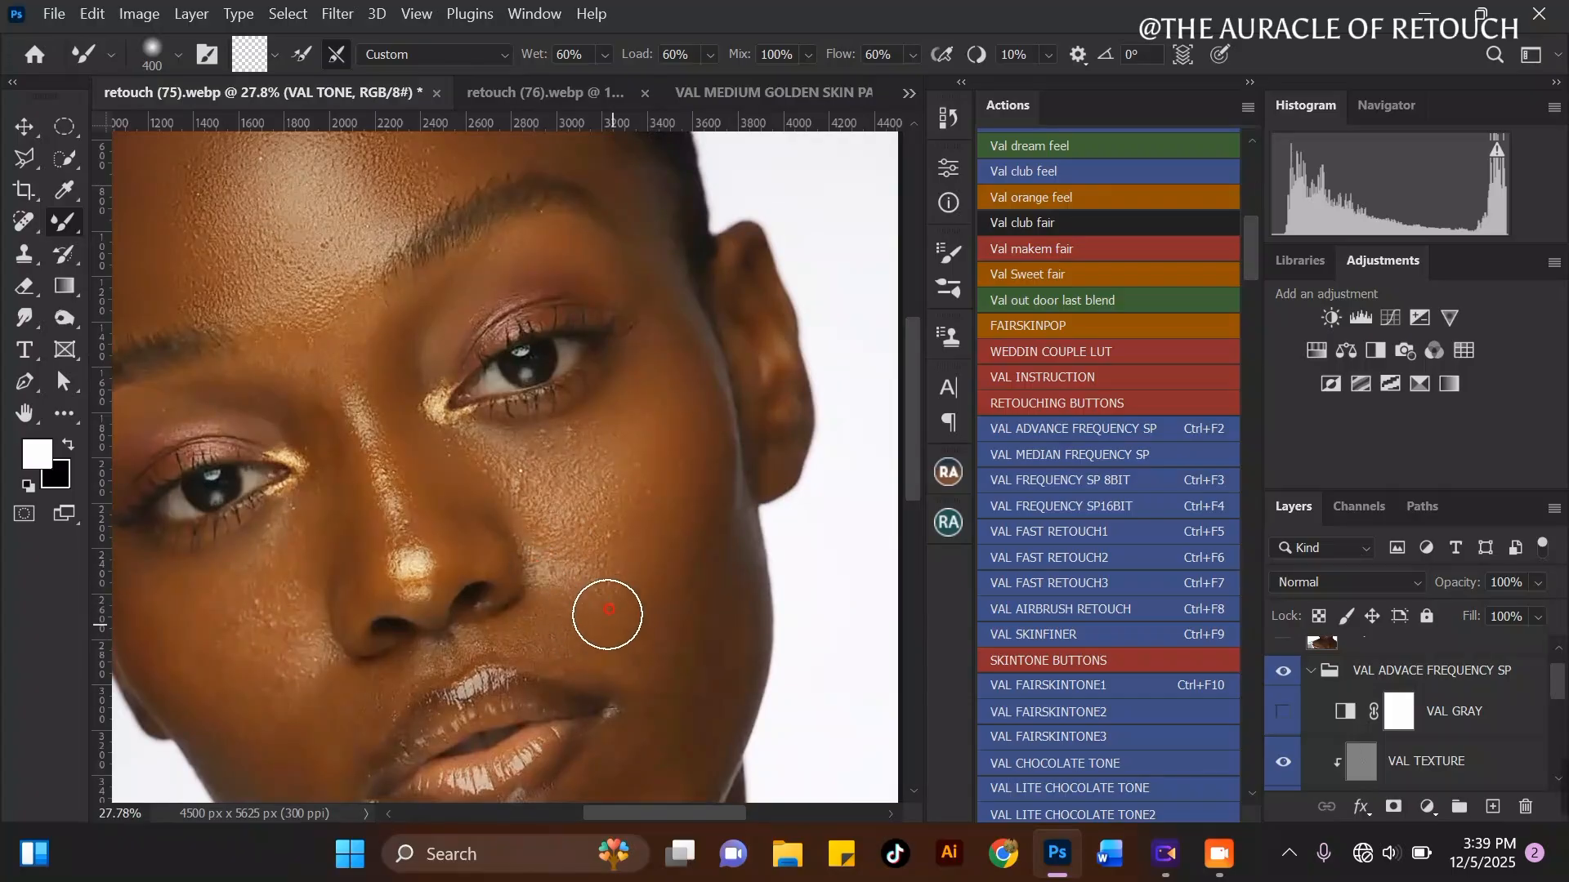
{"action": "mouse_move", "coordinate": [666, 660]}
{"action": "left_mouse_down"}
{"action": "mouse_move", "coordinate": [701, 564]}
{"action": "mouse_move", "coordinate": [685, 564]}
{"action": "mouse_move", "coordinate": [652, 659]}
{"action": "mouse_move", "coordinate": [676, 568]}
{"action": "mouse_move", "coordinate": [721, 563]}
{"action": "left_mouse_up"}
{"action": "key", "text": "bracketleft"}
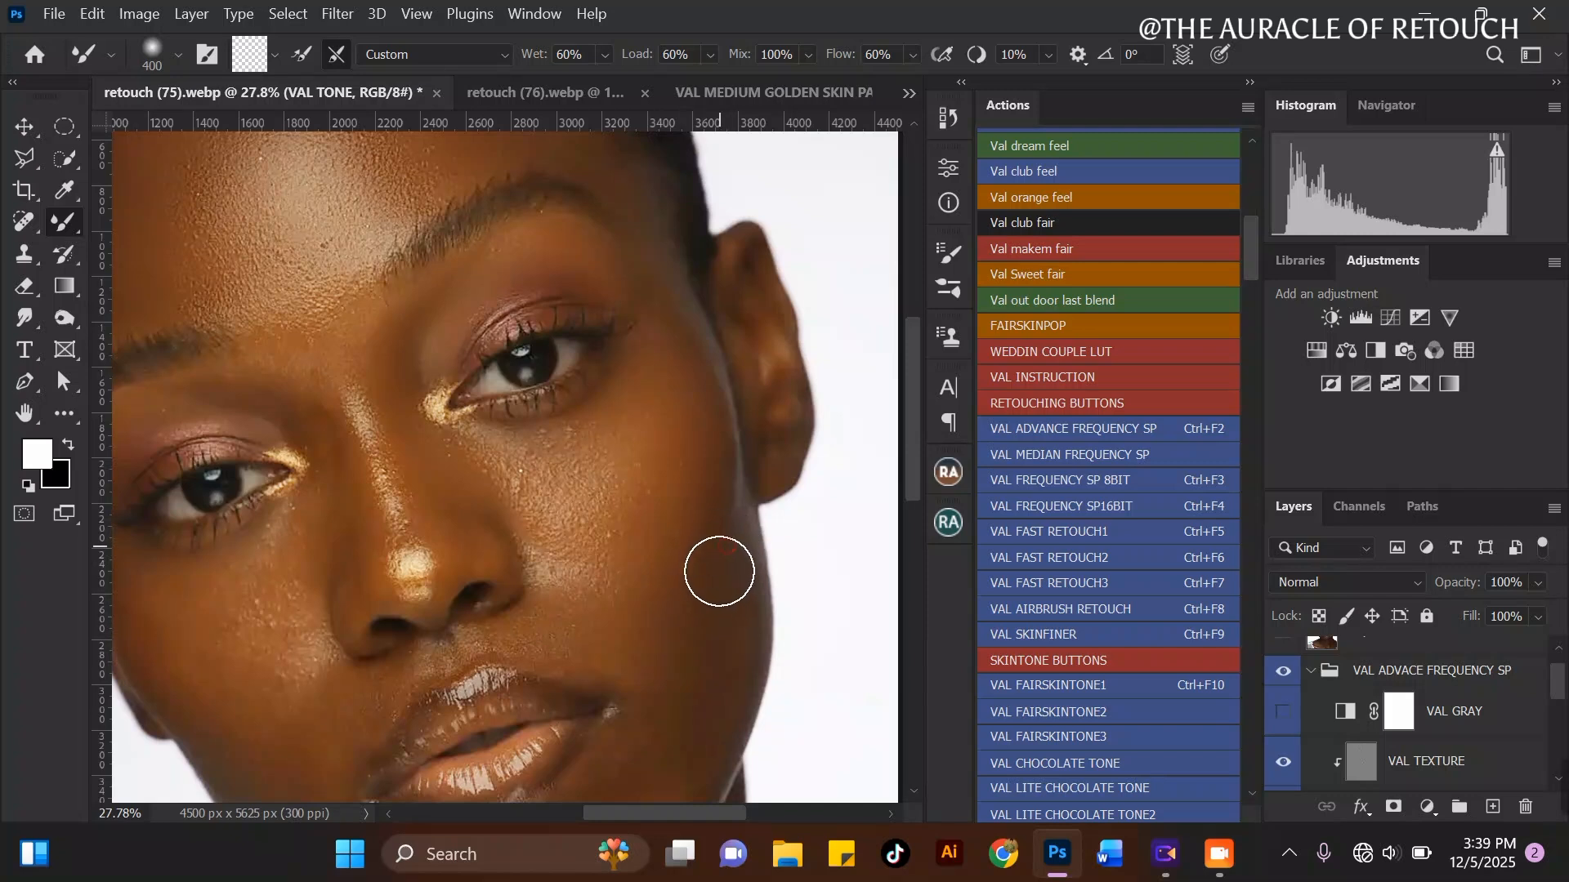
Step: Even out the outer right cheek and lower cheek beside the mouth with the Mixer Brush at 300 to 500 px
{"action": "scroll", "coordinate": [617, 417], "scroll_direction": "down", "scroll_amount": 3}
{"action": "scroll", "coordinate": [666, 619], "scroll_direction": "up", "scroll_amount": 3}
{"action": "key", "text": "bracketleft"}
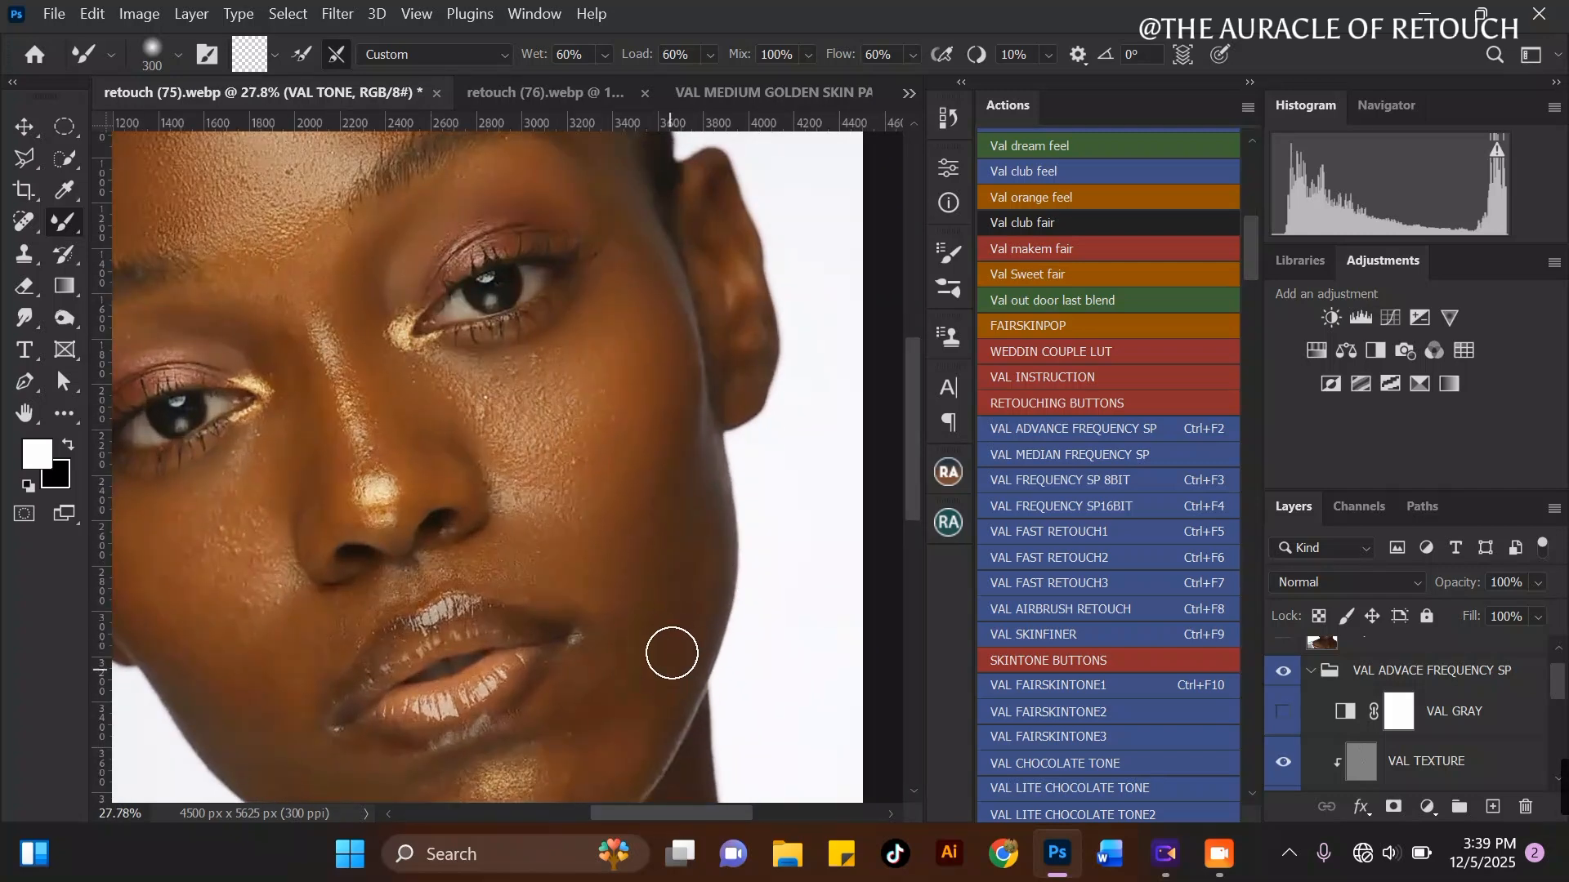
{"action": "scroll", "coordinate": [542, 395], "scroll_direction": "down", "scroll_amount": 3}
{"action": "scroll", "coordinate": [637, 659], "scroll_direction": "up", "scroll_amount": 2}
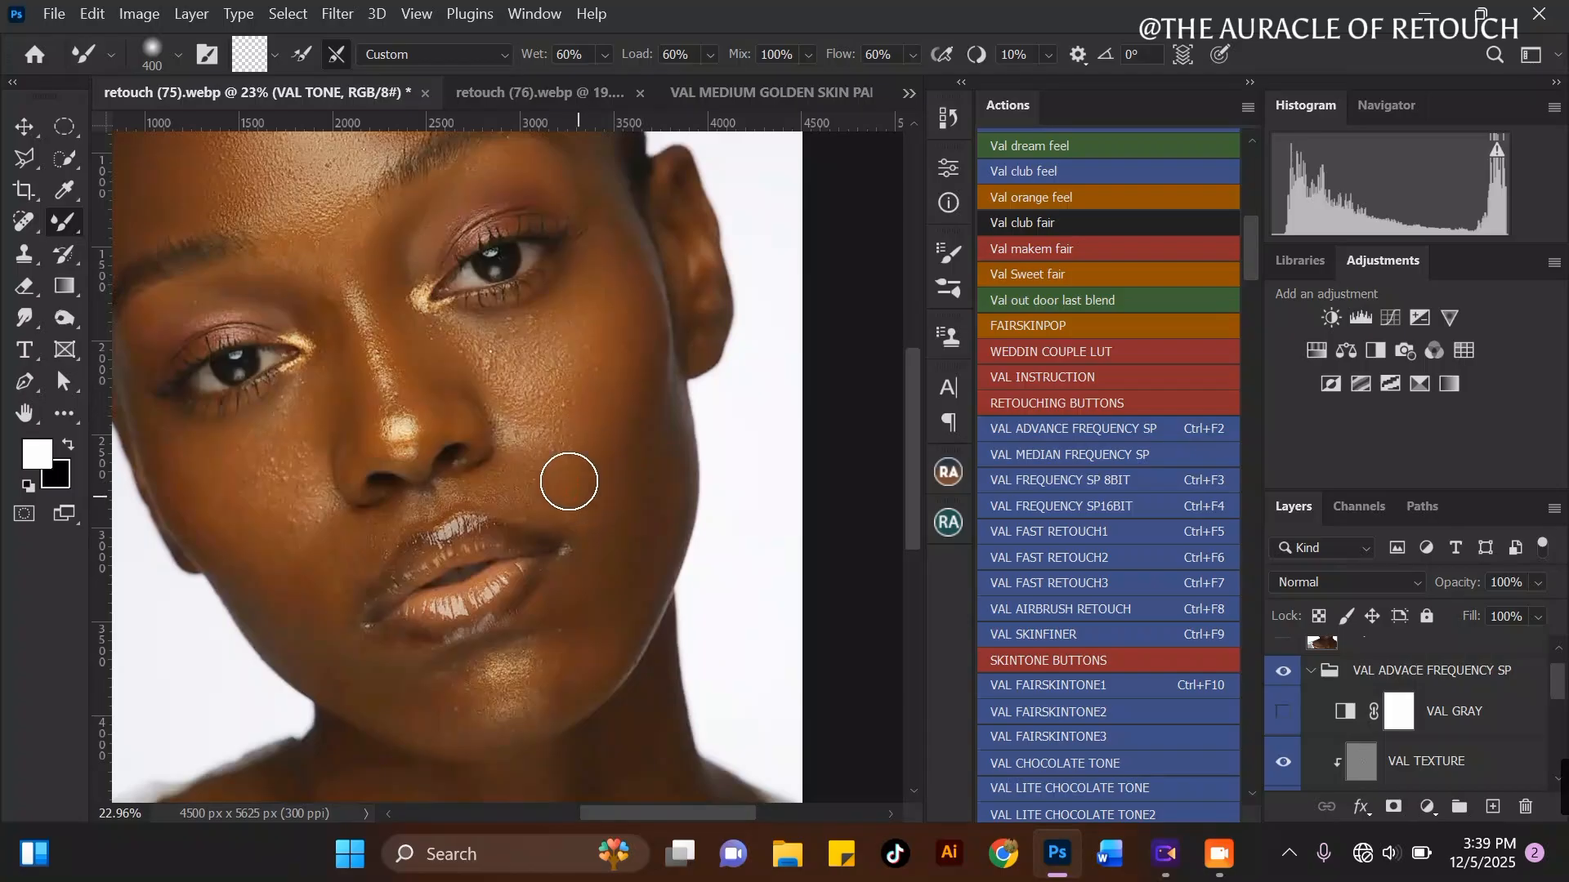
{"action": "key", "text": "bracketleft"}
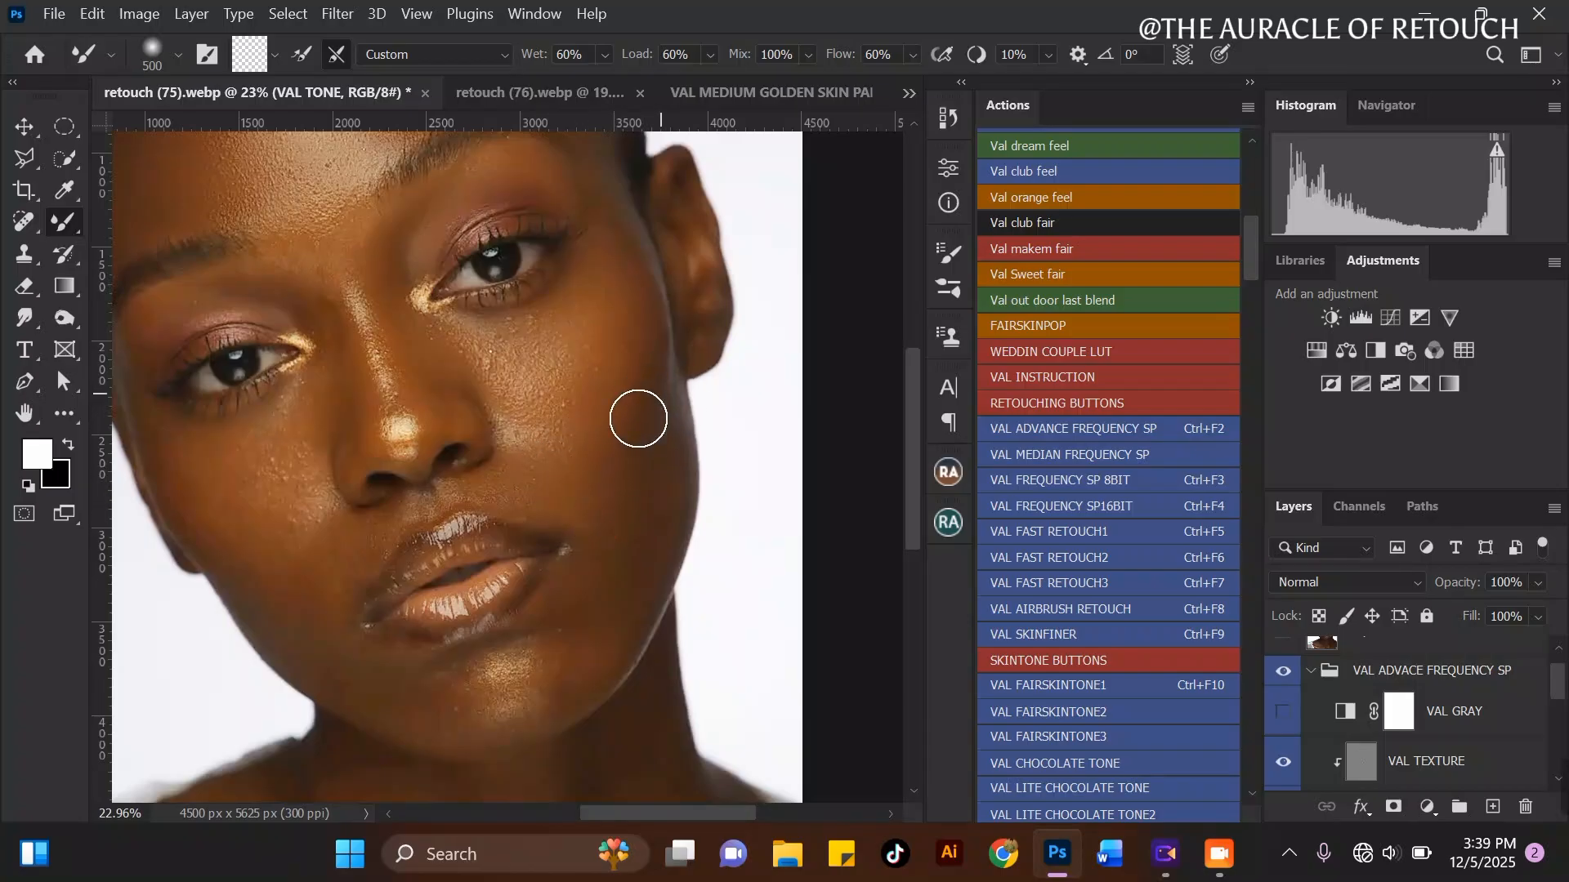
{"action": "scroll", "coordinate": [601, 496], "scroll_direction": "down", "scroll_amount": 3}
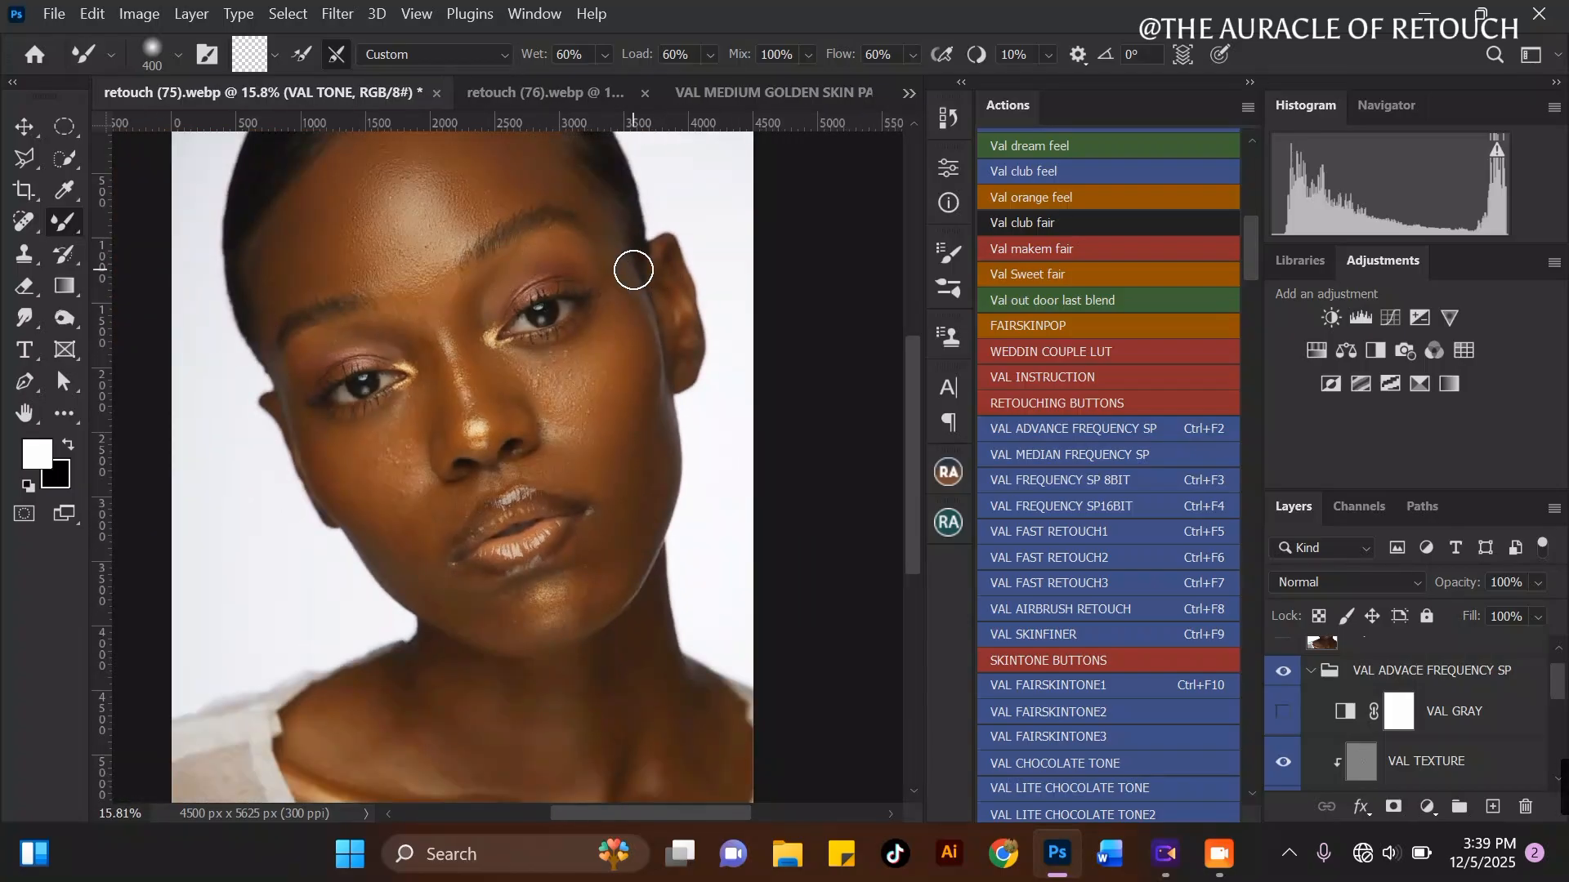
Step: Smooth the right temple and the skin beside the right eye's outer corner with the Mixer Brush at 300 to 400 px
{"action": "scroll", "coordinate": [633, 269], "scroll_direction": "up", "scroll_amount": 3}
{"action": "key", "text": "bracketleft"}
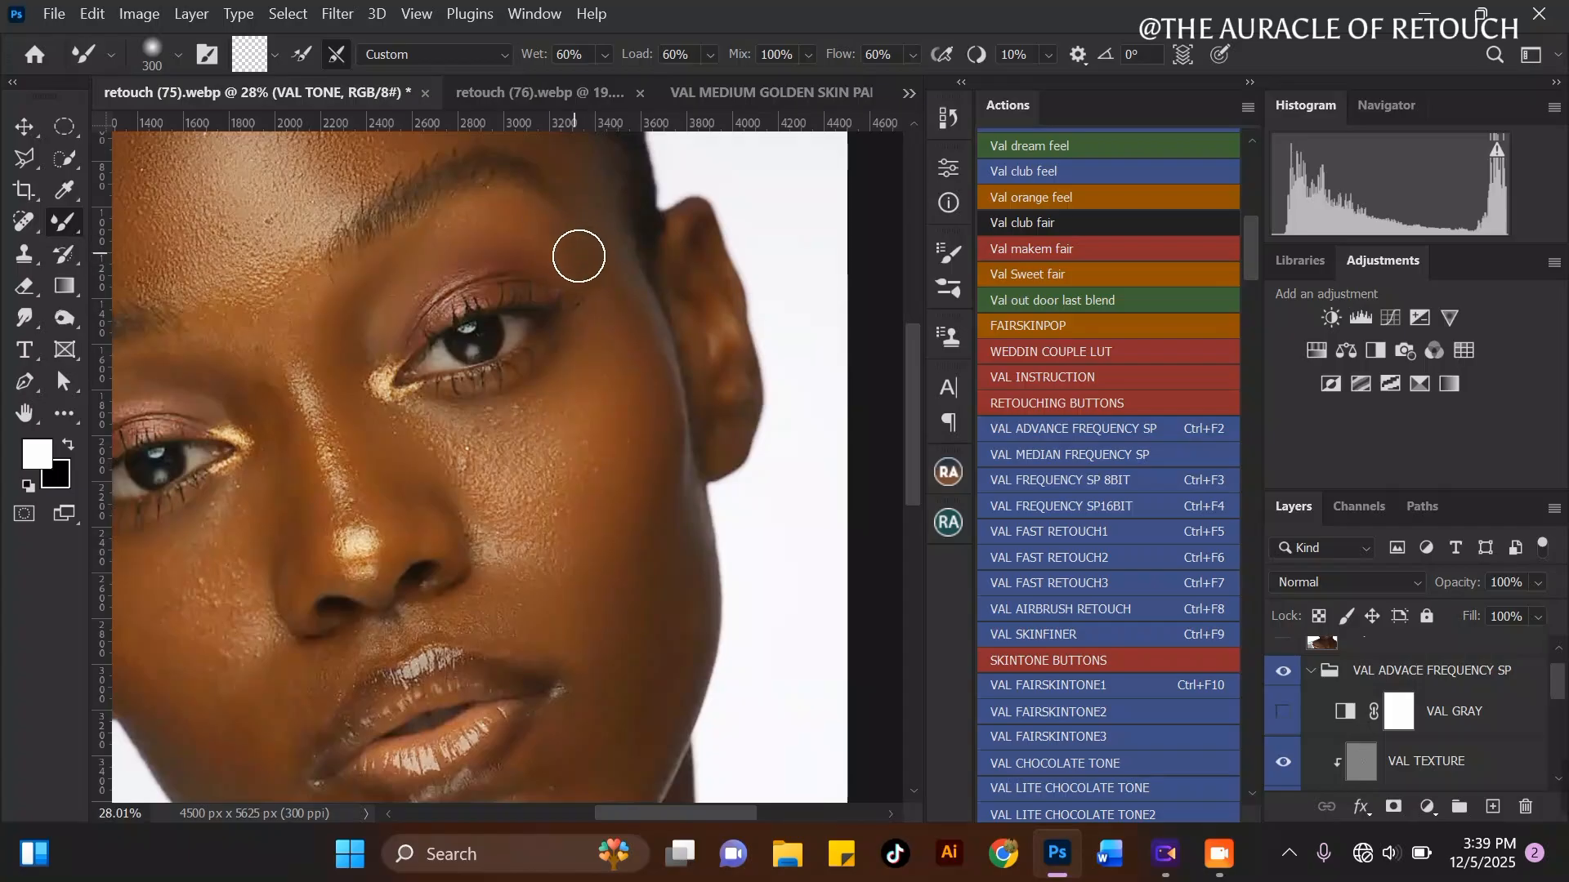
{"action": "scroll", "coordinate": [645, 318], "scroll_direction": "down", "scroll_amount": 2}
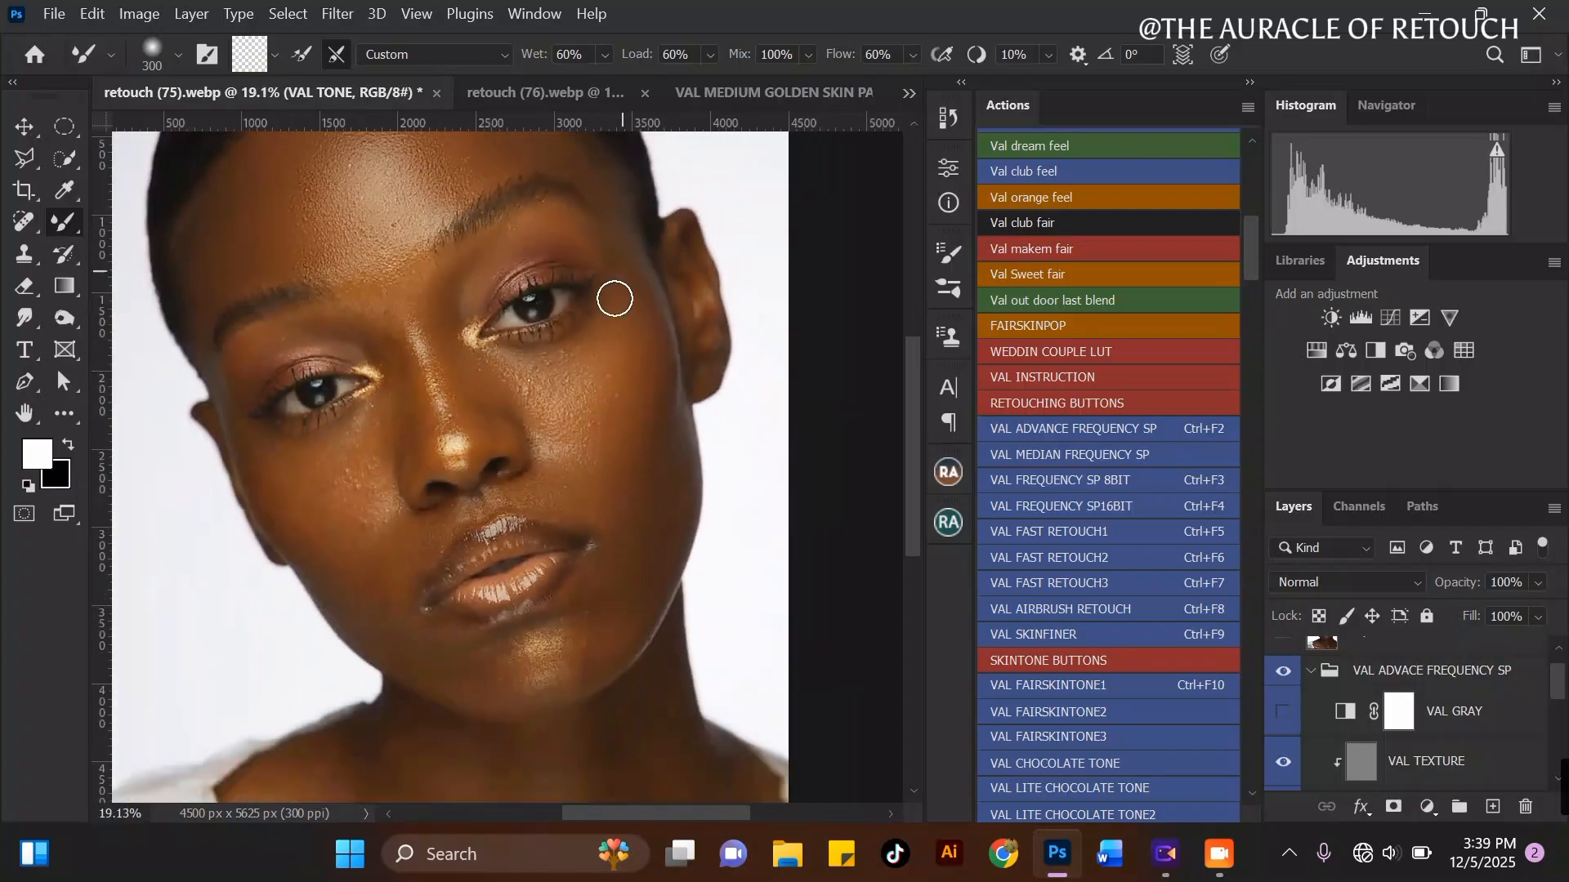
{"action": "scroll", "coordinate": [535, 458], "scroll_direction": "up", "scroll_amount": 2}
{"action": "key", "text": "bracketright"}
{"action": "key", "text": "bracketleft"}
{"action": "key", "text": "bracketleft"}
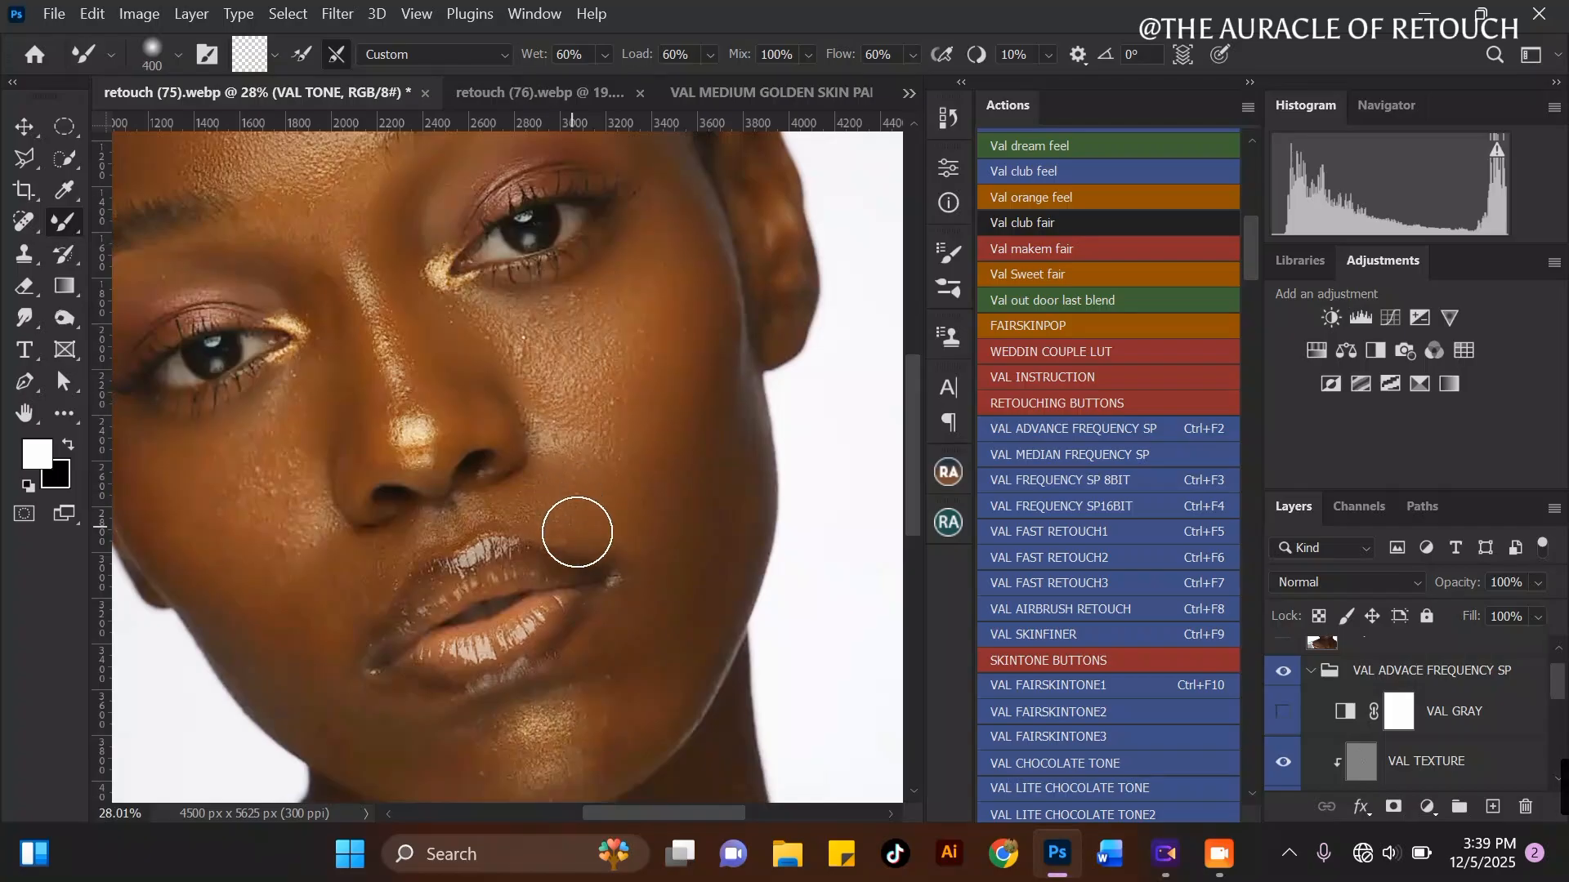
Step: Blend the skin around the right mouth corner and below the lower lip with the Mixer Brush at 200 to 250 px
{"action": "key", "text": "bracketleft"}
{"action": "key", "text": "bracketleft"}
{"action": "scroll", "coordinate": [606, 555], "scroll_direction": "up", "scroll_amount": 3}
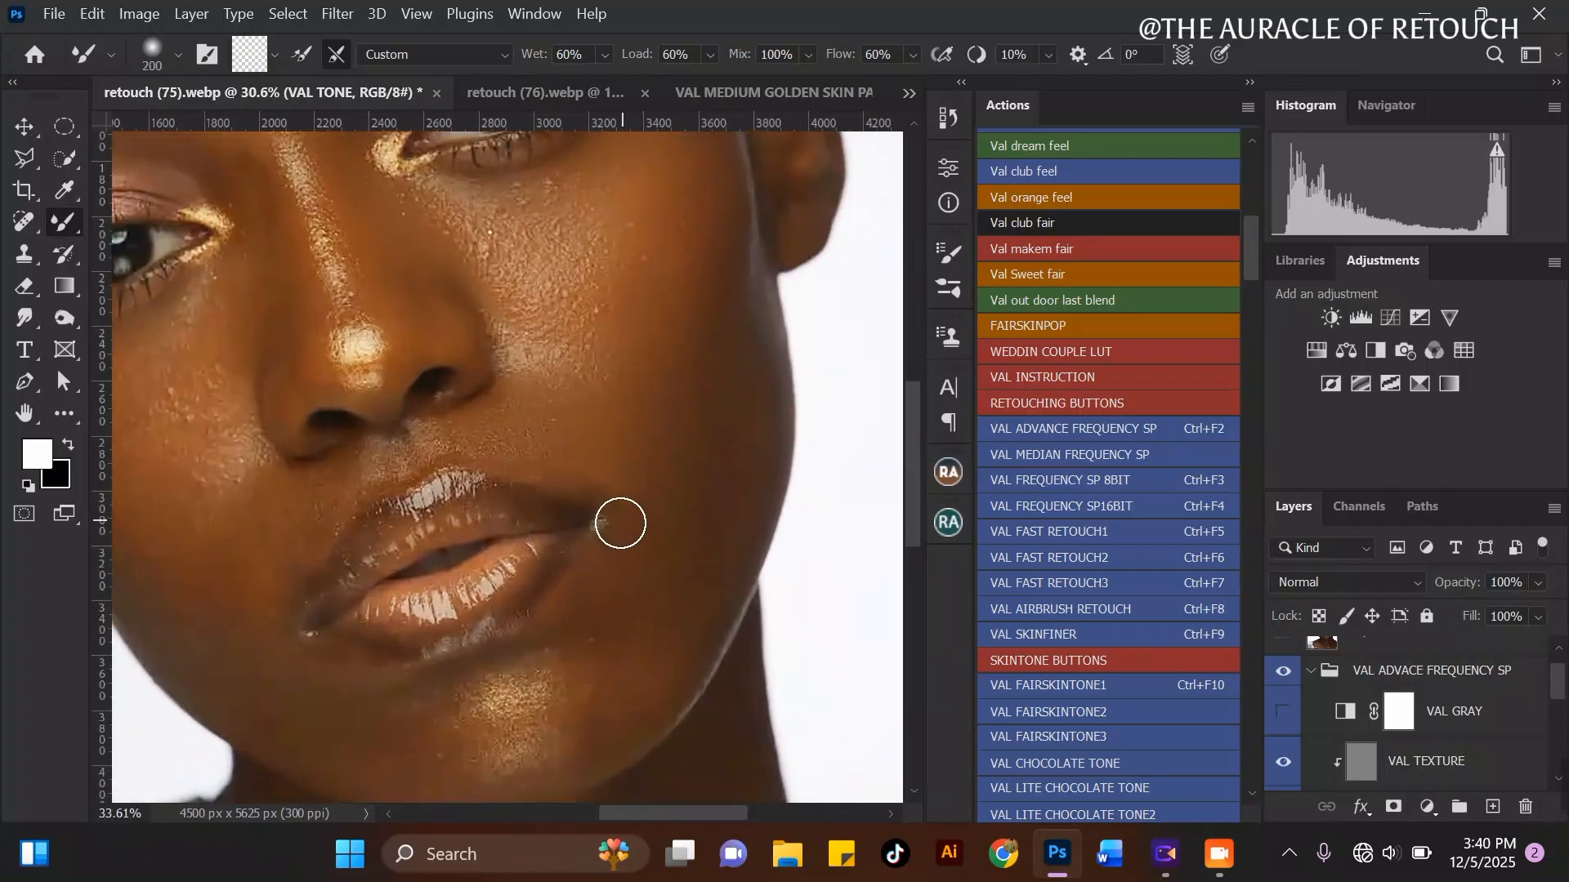
{"action": "scroll", "coordinate": [607, 507], "scroll_direction": "down", "scroll_amount": 2}
{"action": "scroll", "coordinate": [547, 616], "scroll_direction": "up", "scroll_amount": 2}
{"action": "key", "text": "bracketright"}
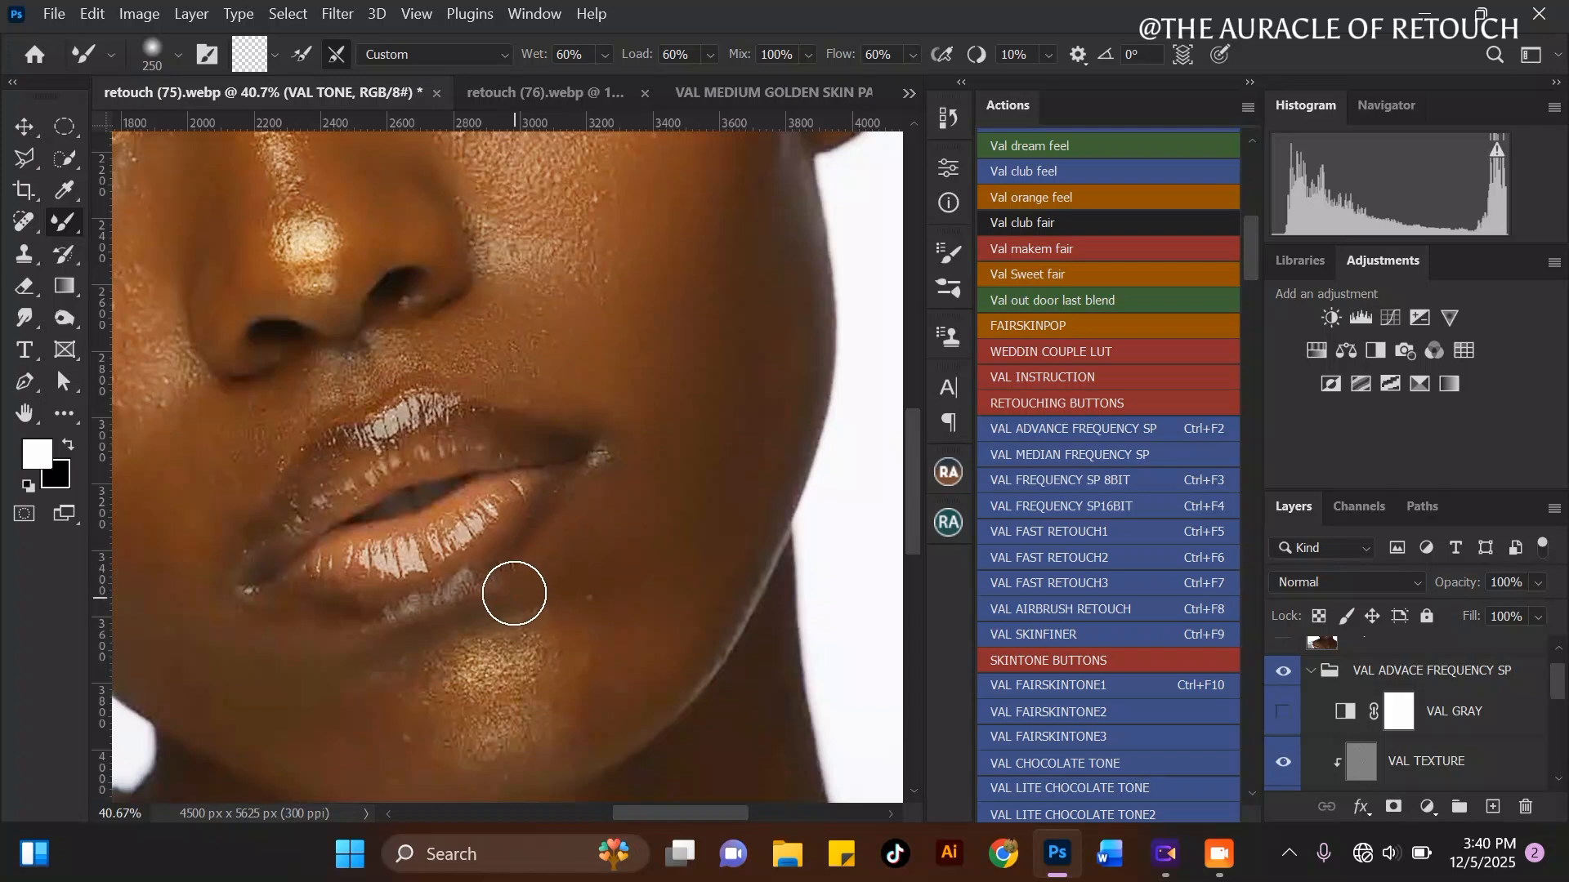
{"action": "scroll", "coordinate": [577, 482], "scroll_direction": "up", "scroll_amount": 1}
Step: Even the tones between the chin highlight and the right jaw with the Mixer Brush at 300 to 400 px
{"action": "key", "text": "bracketright"}
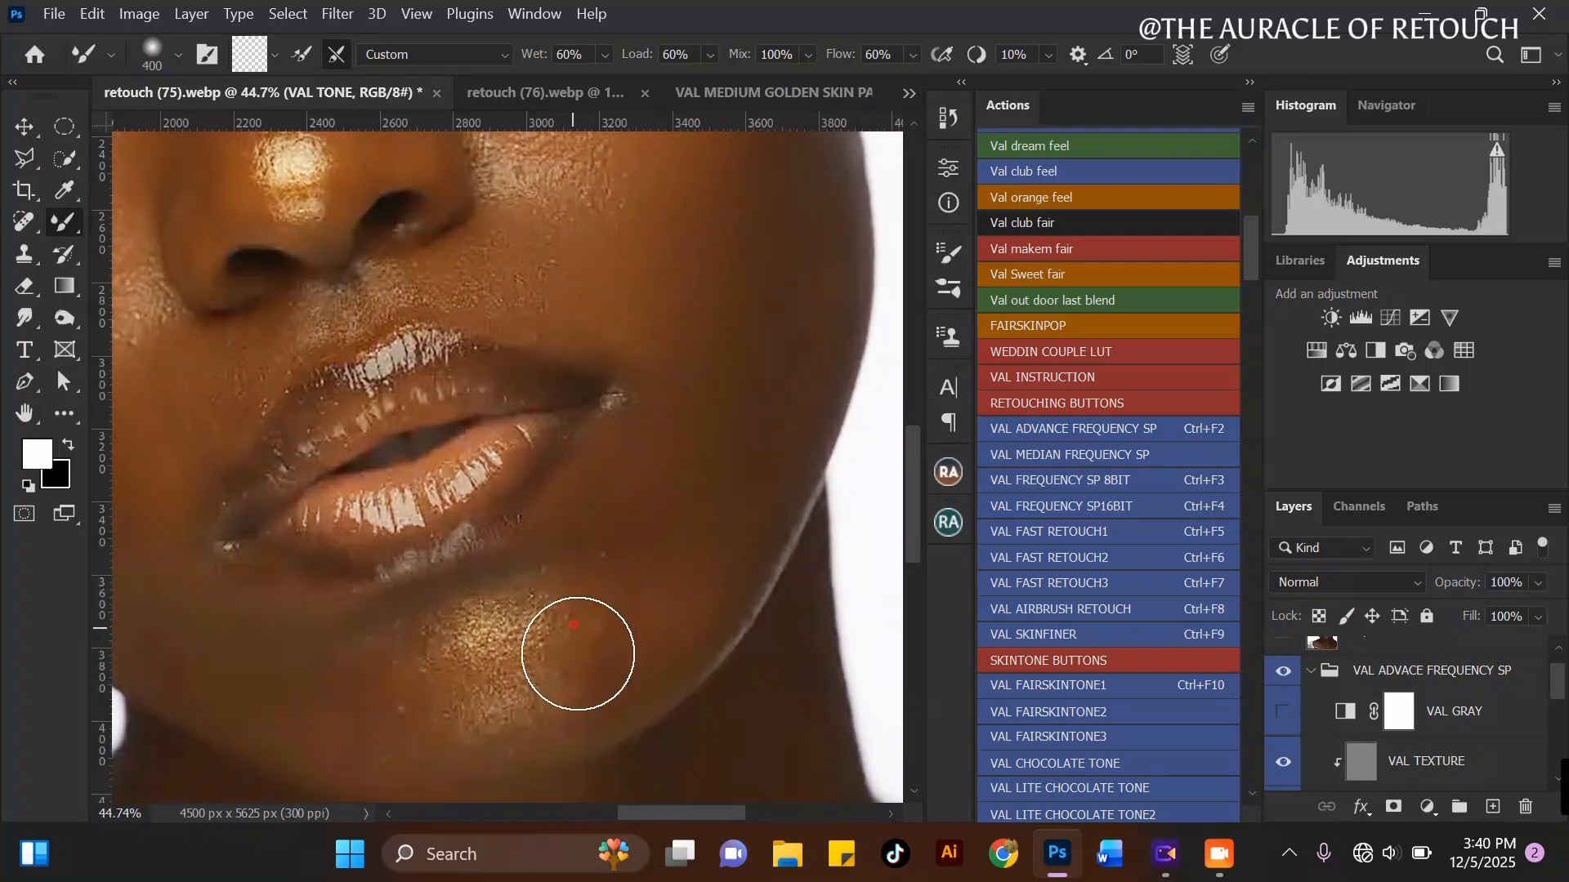
{"action": "mouse_move", "coordinate": [665, 646]}
{"action": "left_mouse_down"}
{"action": "mouse_move", "coordinate": [710, 585]}
{"action": "mouse_move", "coordinate": [694, 626]}
{"action": "mouse_move", "coordinate": [663, 641]}
{"action": "mouse_move", "coordinate": [692, 538]}
{"action": "mouse_move", "coordinate": [683, 626]}
{"action": "mouse_move", "coordinate": [622, 618]}
{"action": "left_mouse_up"}
{"action": "scroll", "coordinate": [689, 473], "scroll_direction": "down", "scroll_amount": 2}
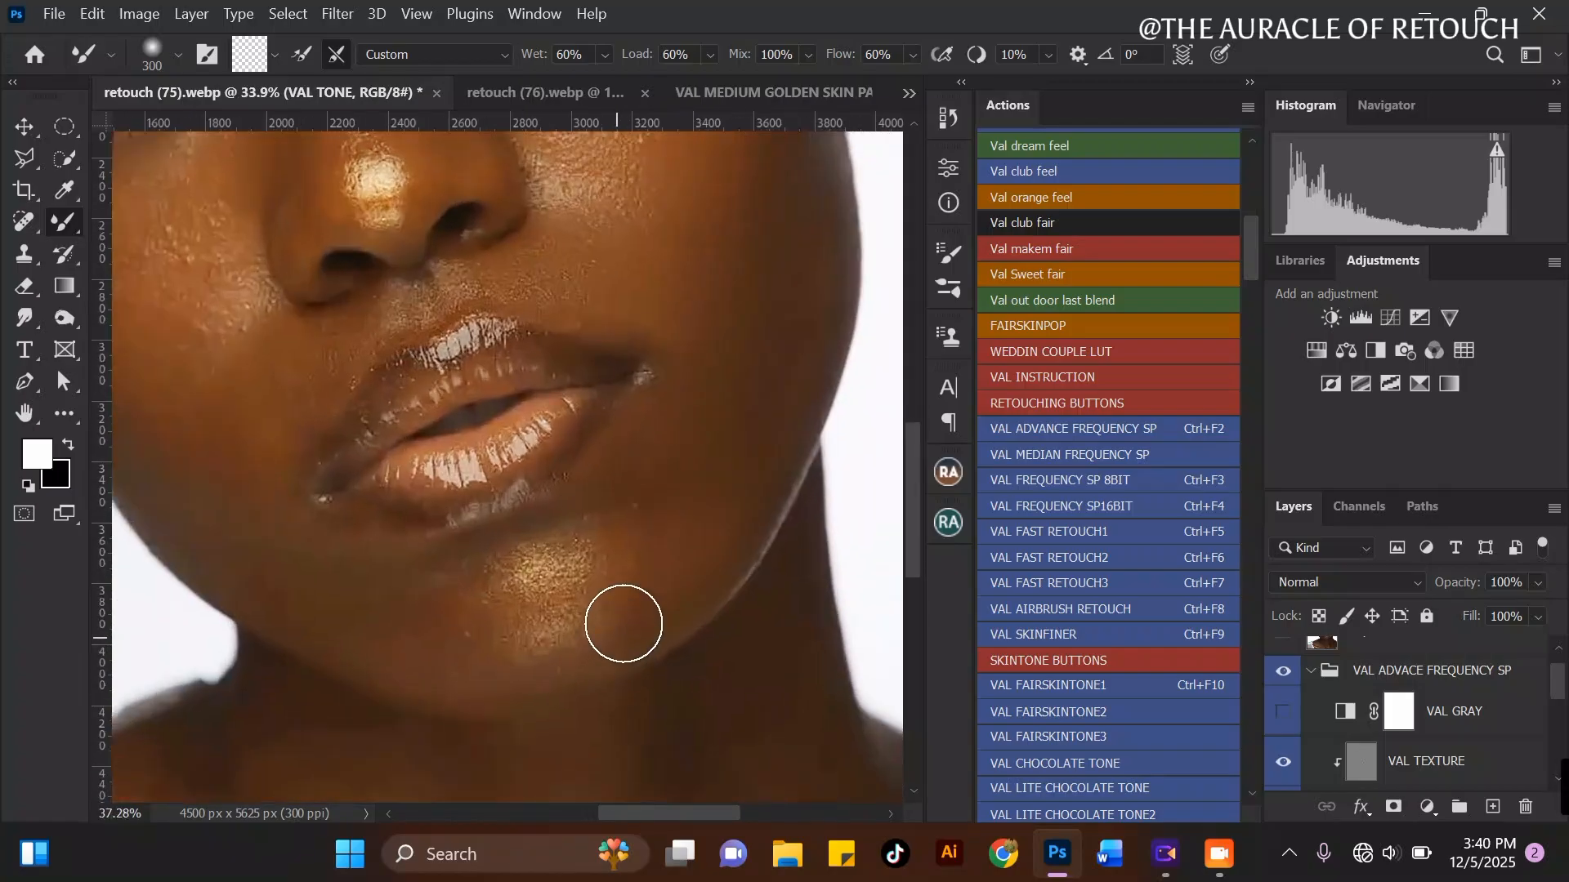
{"action": "scroll", "coordinate": [623, 623], "scroll_direction": "up", "scroll_amount": 1}
{"action": "key", "text": "bracketright"}
Step: Blend the right jawline and chin into the surrounding skin with the Mixer Brush at 300 to 500 px
{"action": "scroll", "coordinate": [621, 604], "scroll_direction": "down", "scroll_amount": 3}
{"action": "scroll", "coordinate": [665, 473], "scroll_direction": "up", "scroll_amount": 2}
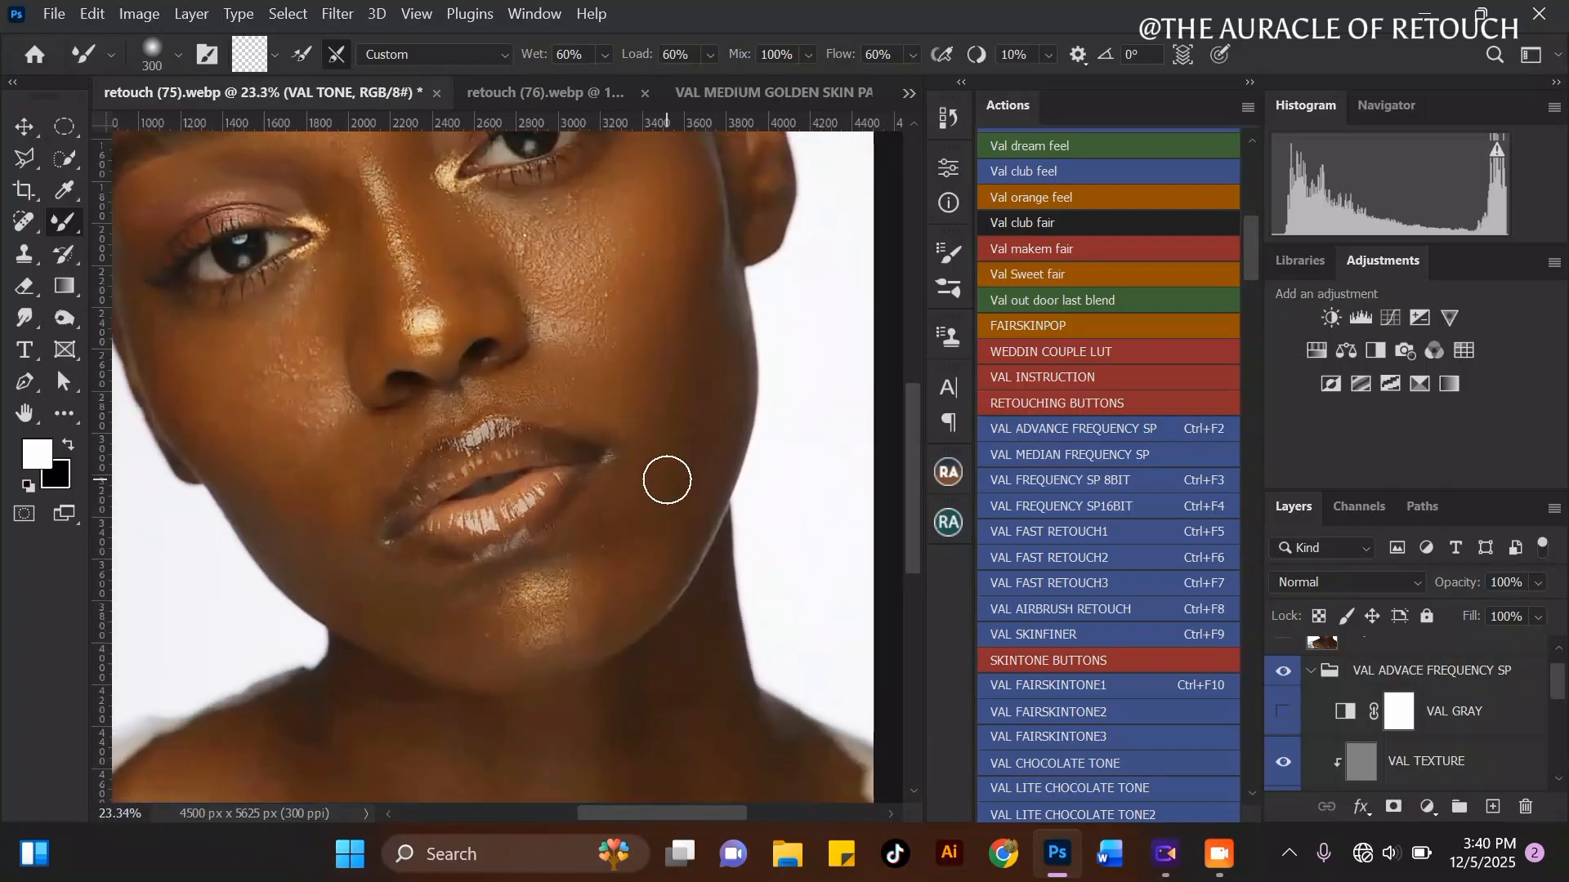
{"action": "key", "text": "bracketright"}
{"action": "scroll", "coordinate": [678, 483], "scroll_direction": "down", "scroll_amount": 3}
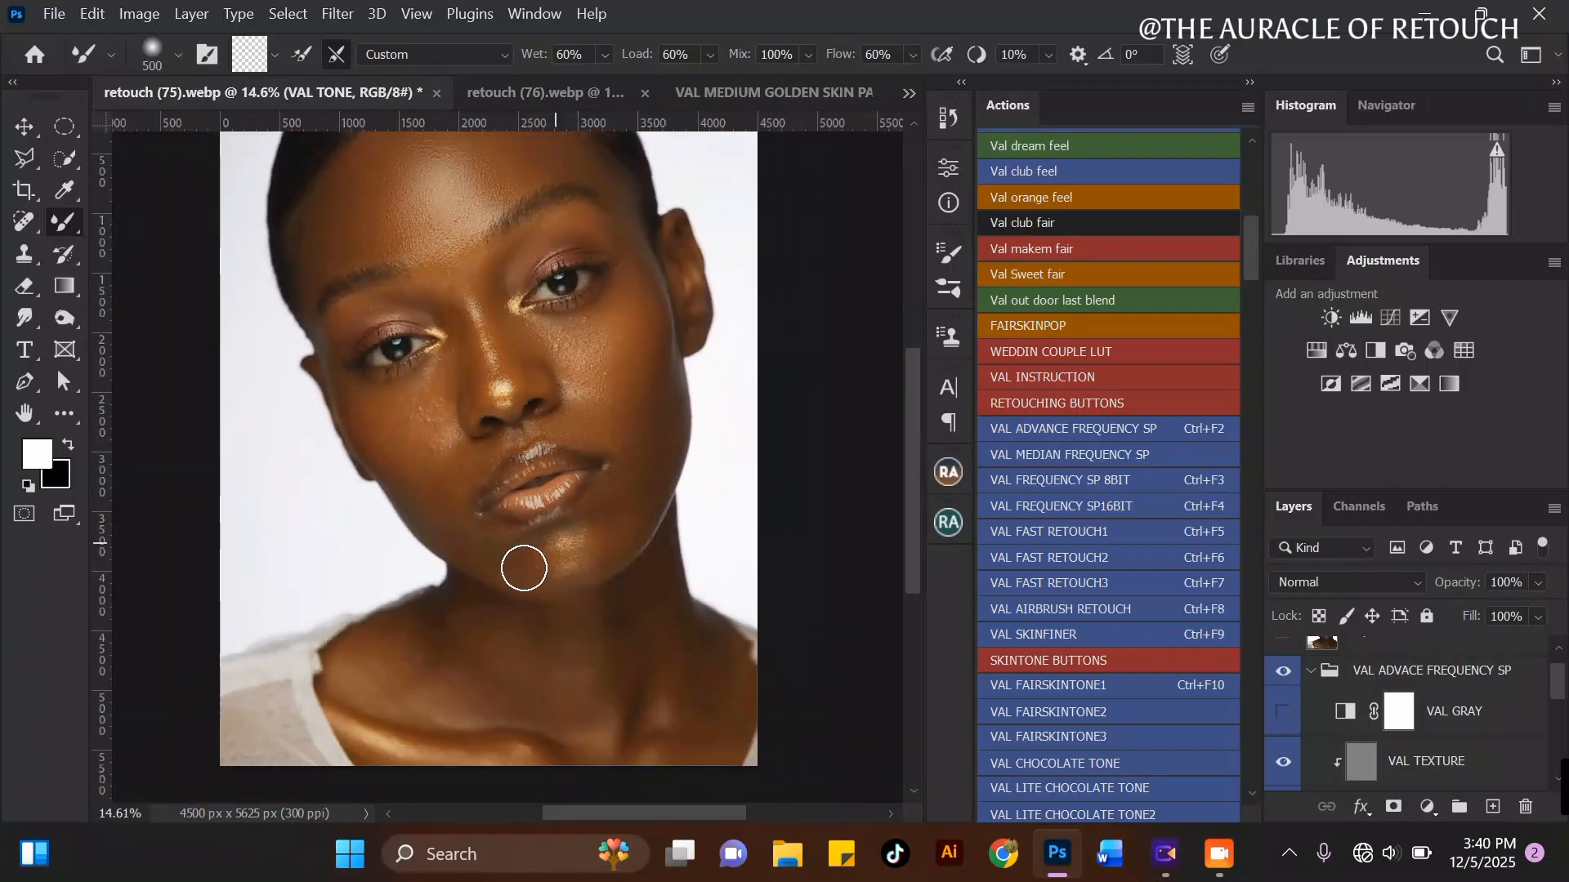
{"action": "scroll", "coordinate": [463, 619], "scroll_direction": "down", "scroll_amount": 1}
{"action": "key", "text": "bracketleft"}
{"action": "key", "text": "bracketleft"}
{"action": "key", "text": "bracketleft"}
{"action": "scroll", "coordinate": [392, 351], "scroll_direction": "up", "scroll_amount": 1}
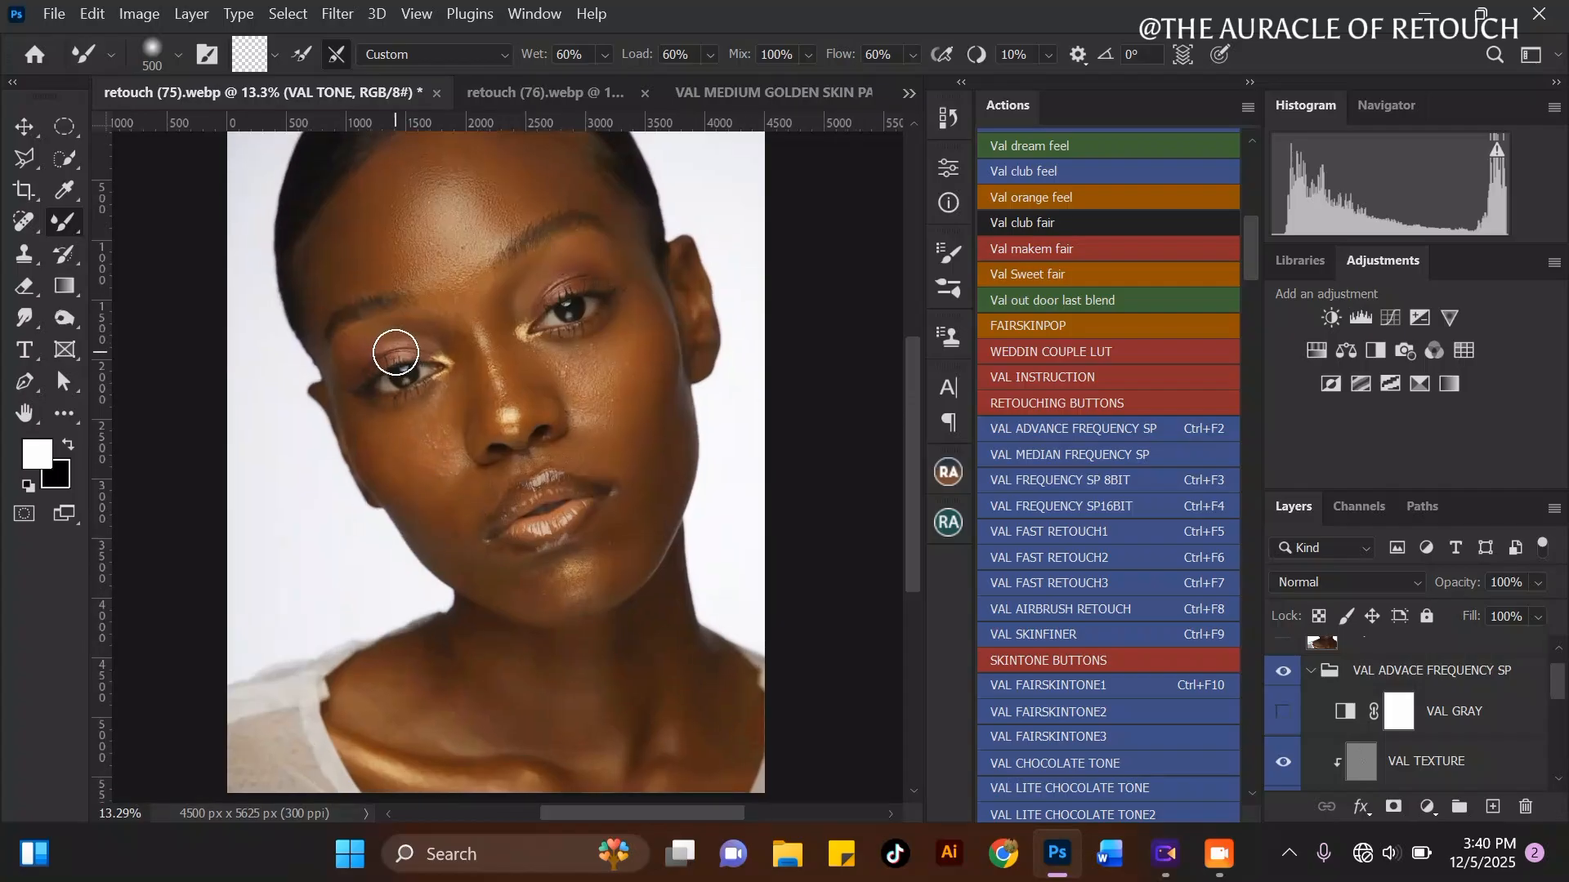
Step: Smooth the right side of the nose, from the bridge toward the nostril, with the Mixer Brush at 250 px
{"action": "scroll", "coordinate": [526, 339], "scroll_direction": "up", "scroll_amount": 3}
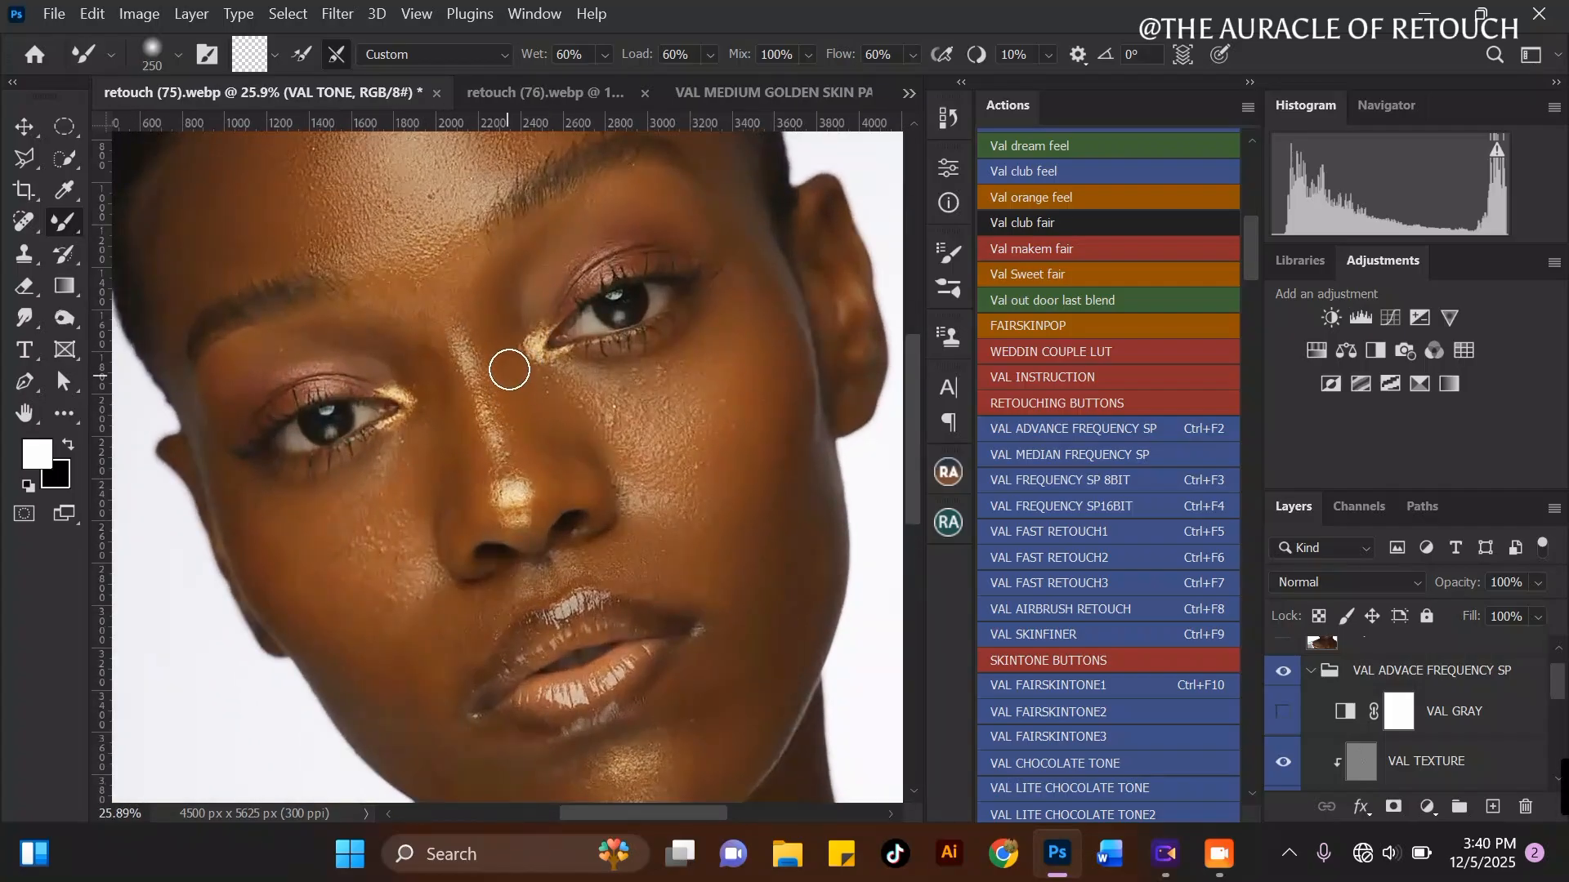
{"action": "left_click_drag", "start_coordinate": [533, 436], "coordinate": [561, 465]}
{"action": "scroll", "coordinate": [585, 326], "scroll_direction": "down", "scroll_amount": 3}
{"action": "scroll", "coordinate": [578, 232], "scroll_direction": "up", "scroll_amount": 3}
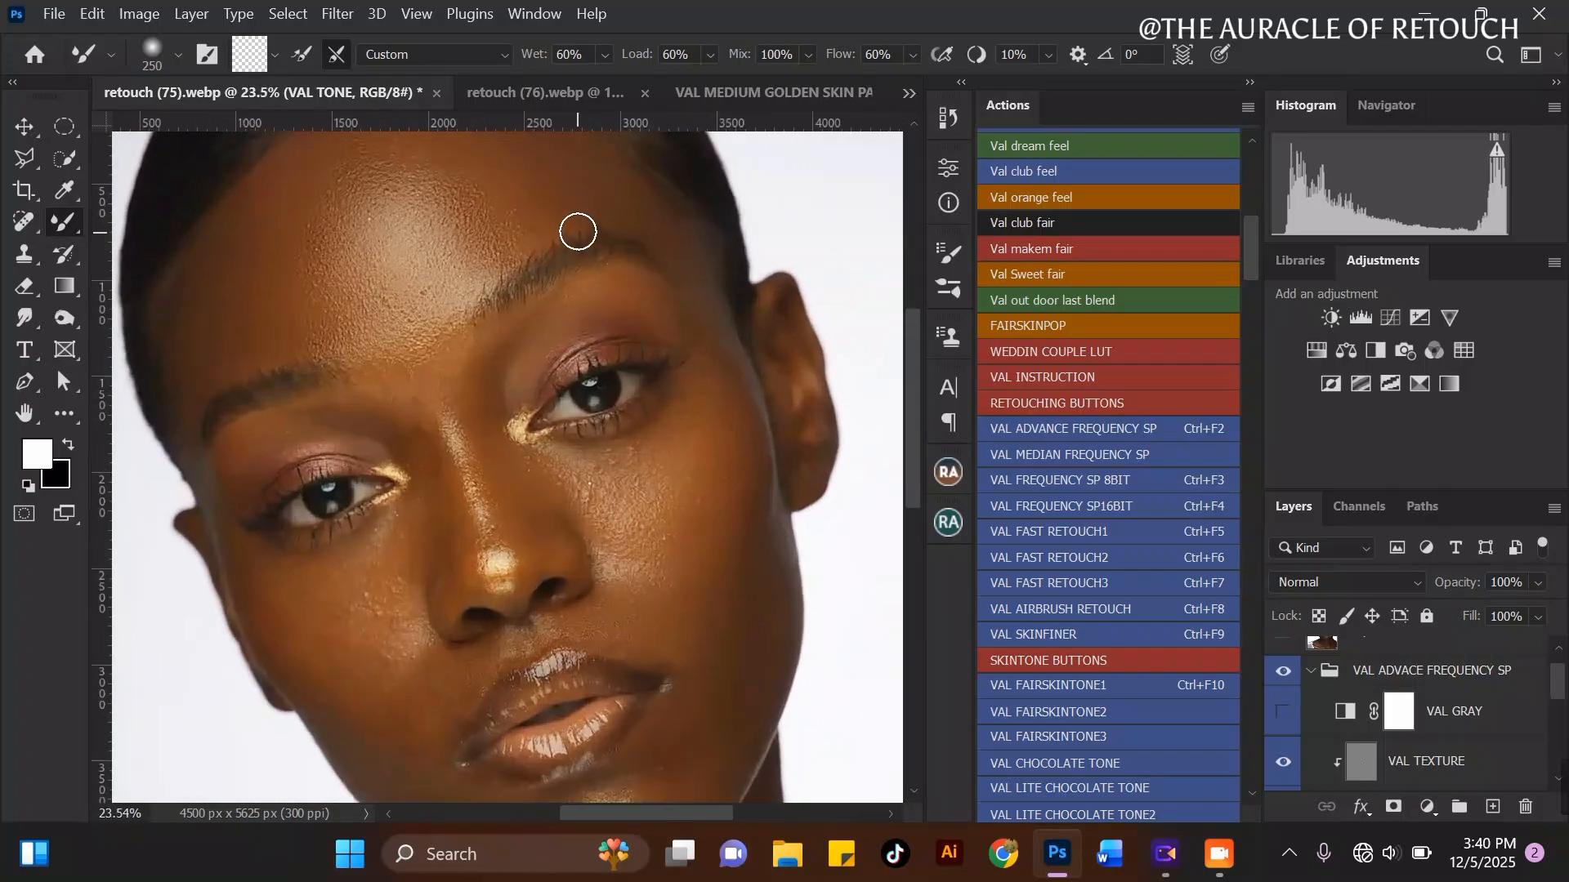
Step: Compare the portrait before and after by toggling the visibility of the VAL ADVACE FREQUENCY SP group, leaving it visible
{"action": "left_click", "coordinate": [1282, 676]}
{"action": "left_click", "coordinate": [1282, 676]}
{"action": "left_click", "coordinate": [1282, 676]}
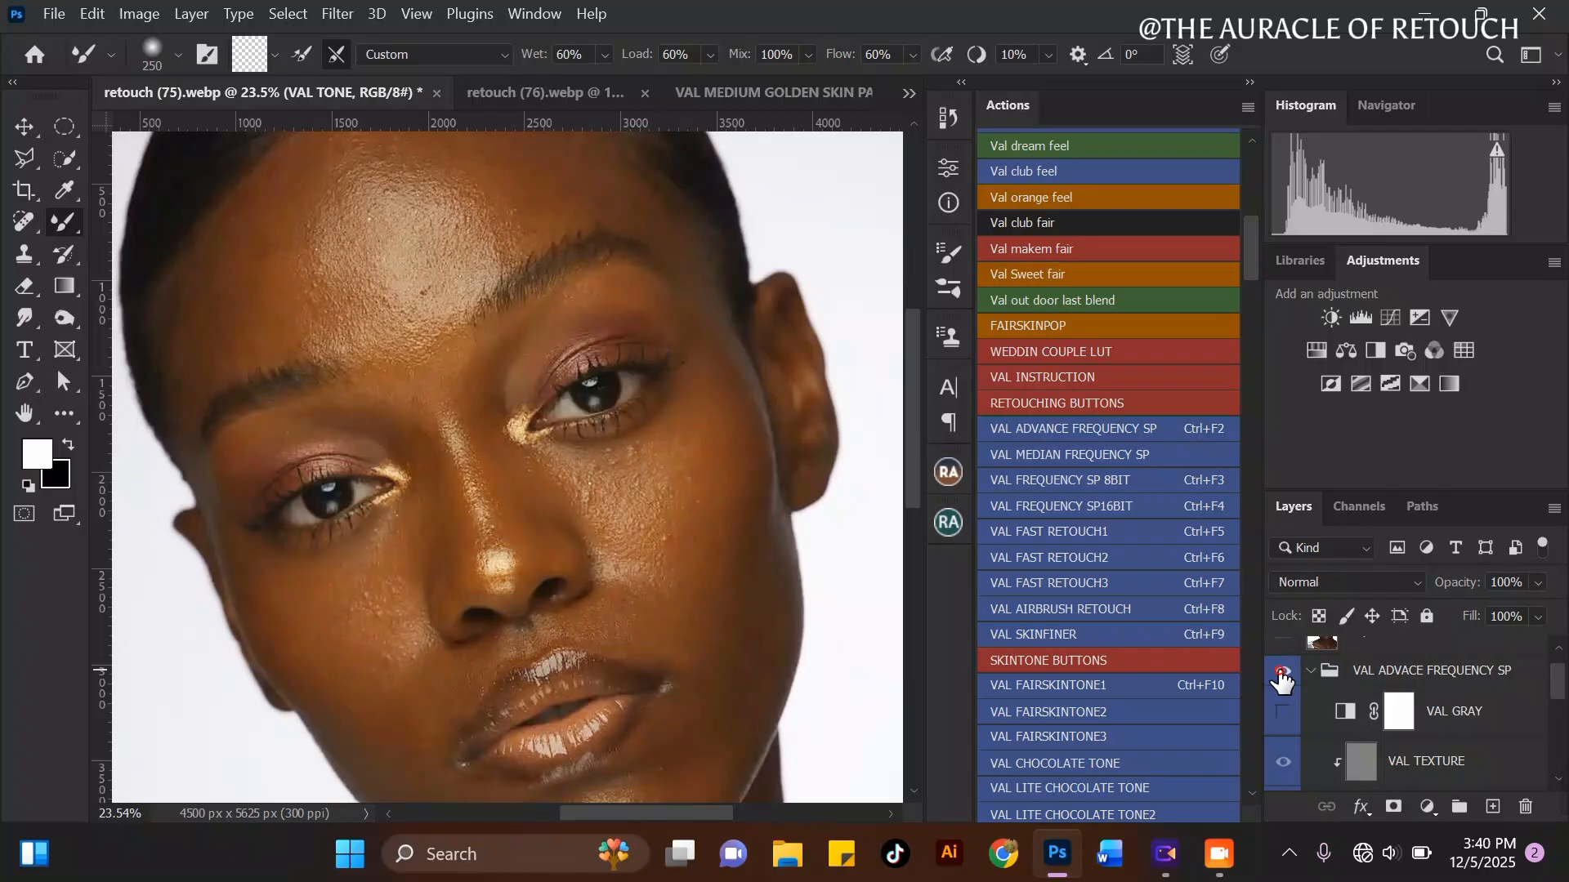
{"action": "left_click", "coordinate": [1282, 676]}
Step: Blend the nose bridge highlight and the left side of the nose with the Mixer Brush at 250 to 300 px
{"action": "scroll", "coordinate": [626, 273], "scroll_direction": "down", "scroll_amount": 2}
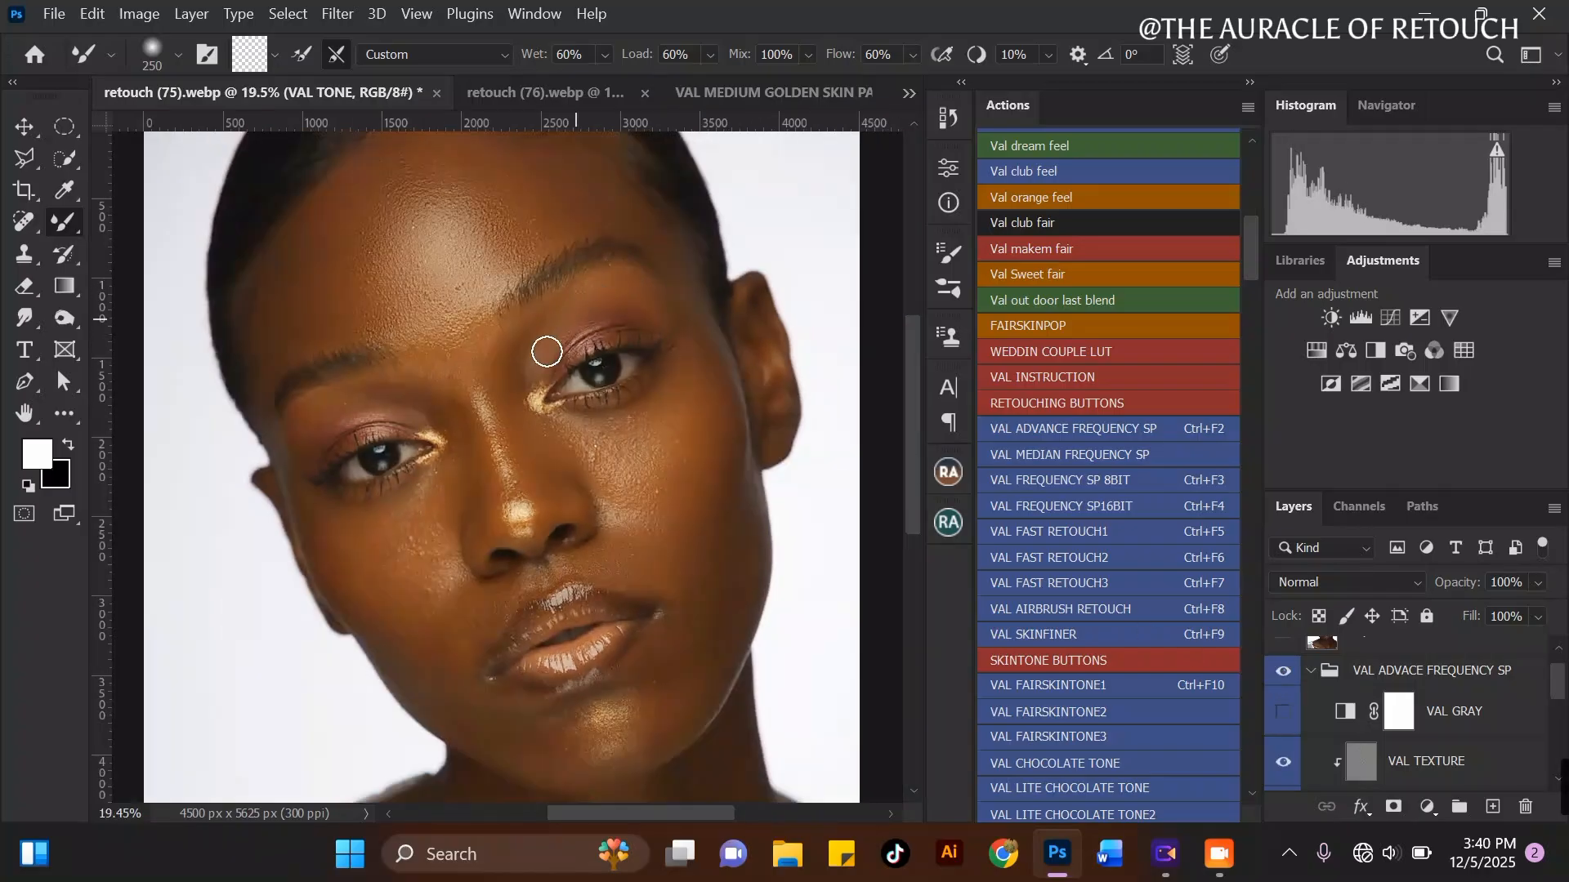
{"action": "scroll", "coordinate": [400, 392], "scroll_direction": "up", "scroll_amount": 3}
{"action": "key", "text": "bracketright"}
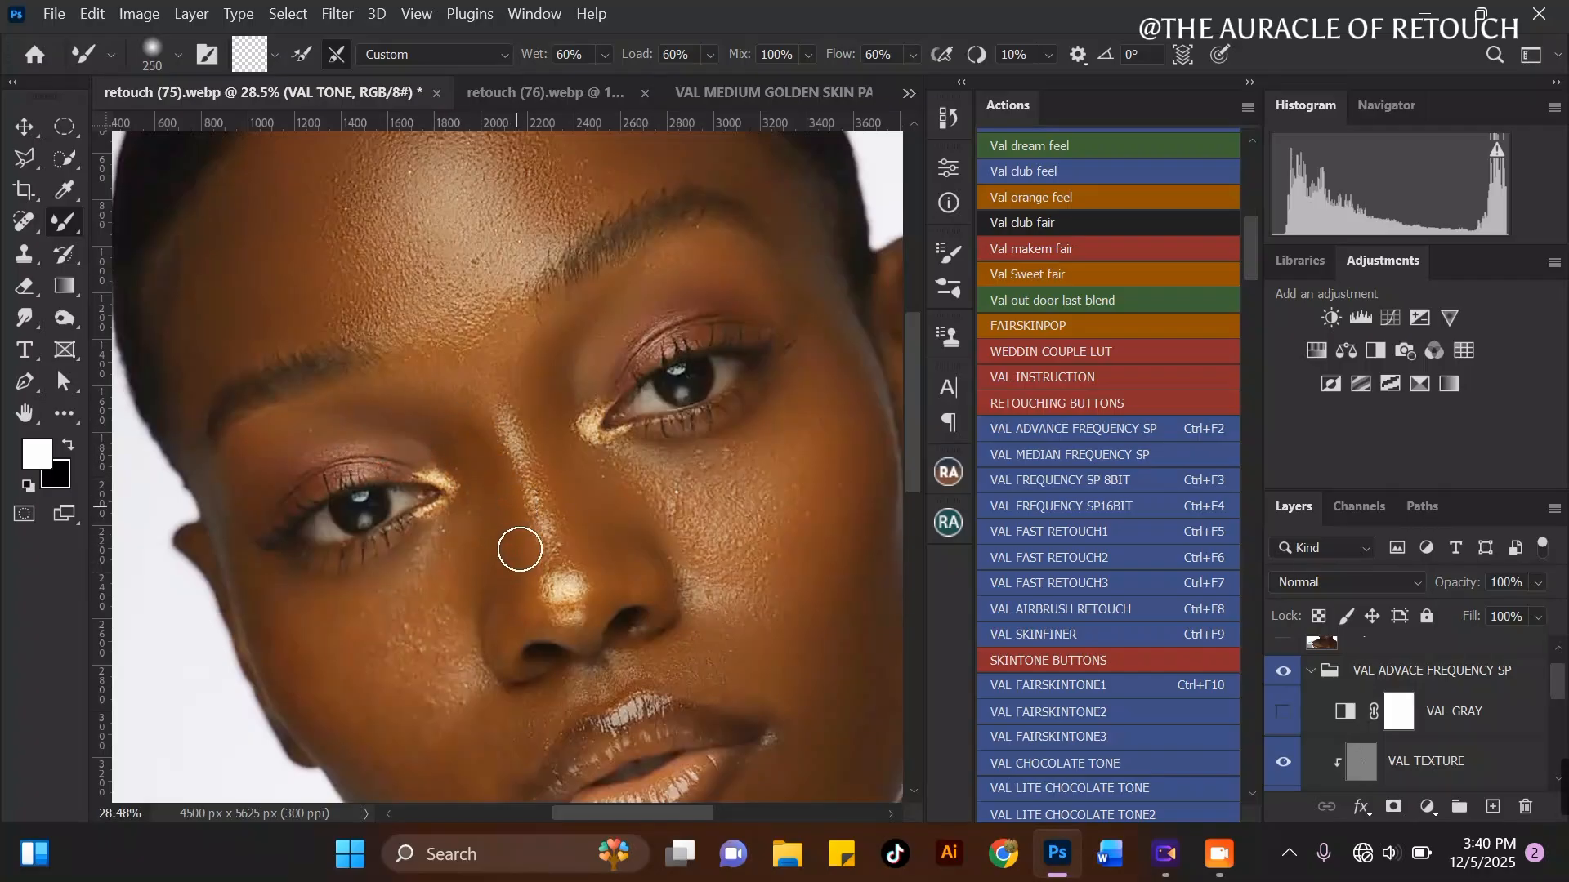
{"action": "key", "text": "bracketright"}
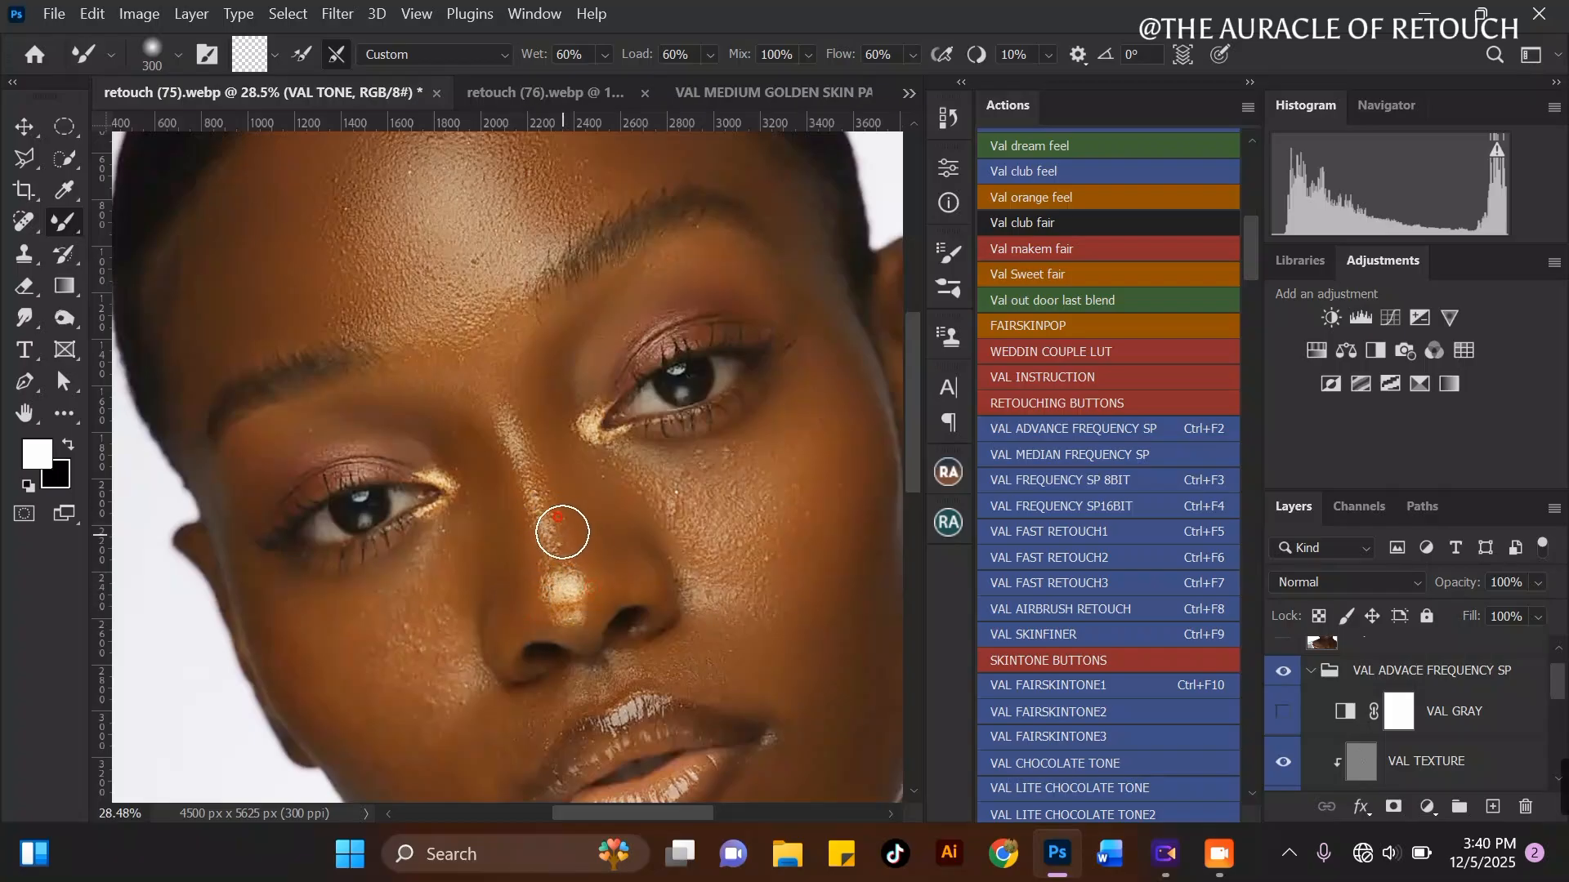
{"action": "key", "text": "bracketright"}
{"action": "key", "text": "bracketright"}
{"action": "key", "text": "bracketleft"}
{"action": "scroll", "coordinate": [495, 249], "scroll_direction": "down", "scroll_amount": 1}
{"action": "scroll", "coordinate": [453, 339], "scroll_direction": "up", "scroll_amount": 1}
{"action": "key", "text": "bracketleft"}
{"action": "key", "text": "bracketleft"}
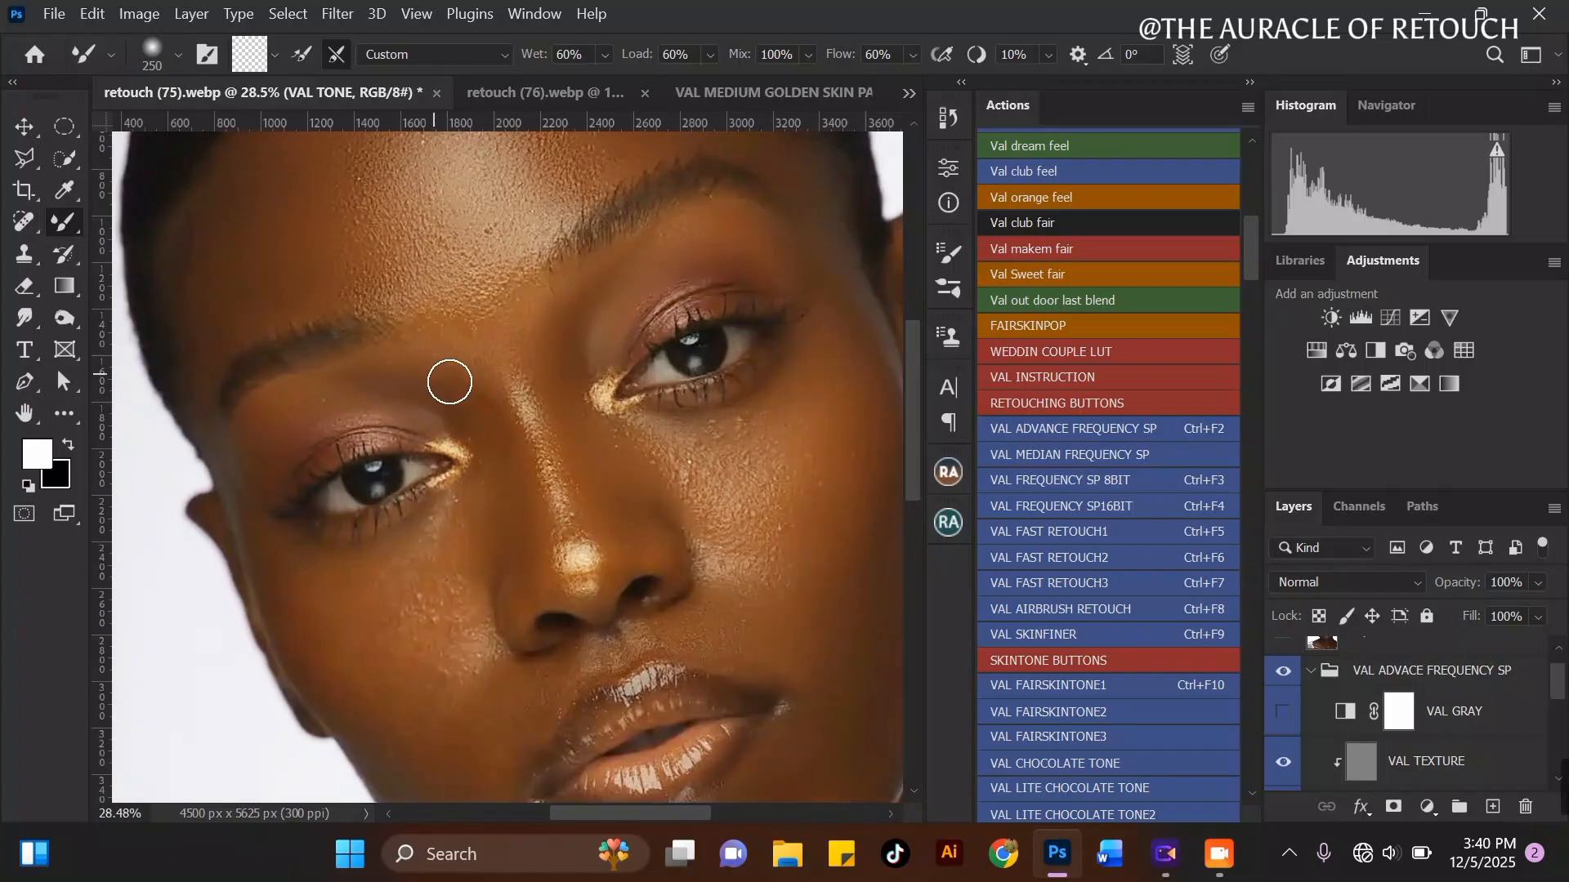
Step: Smooth the area between the brows and the root of the nose with the Mixer Brush at 300 to 400 px
{"action": "key", "text": "bracketright"}
{"action": "key", "text": "bracketright"}
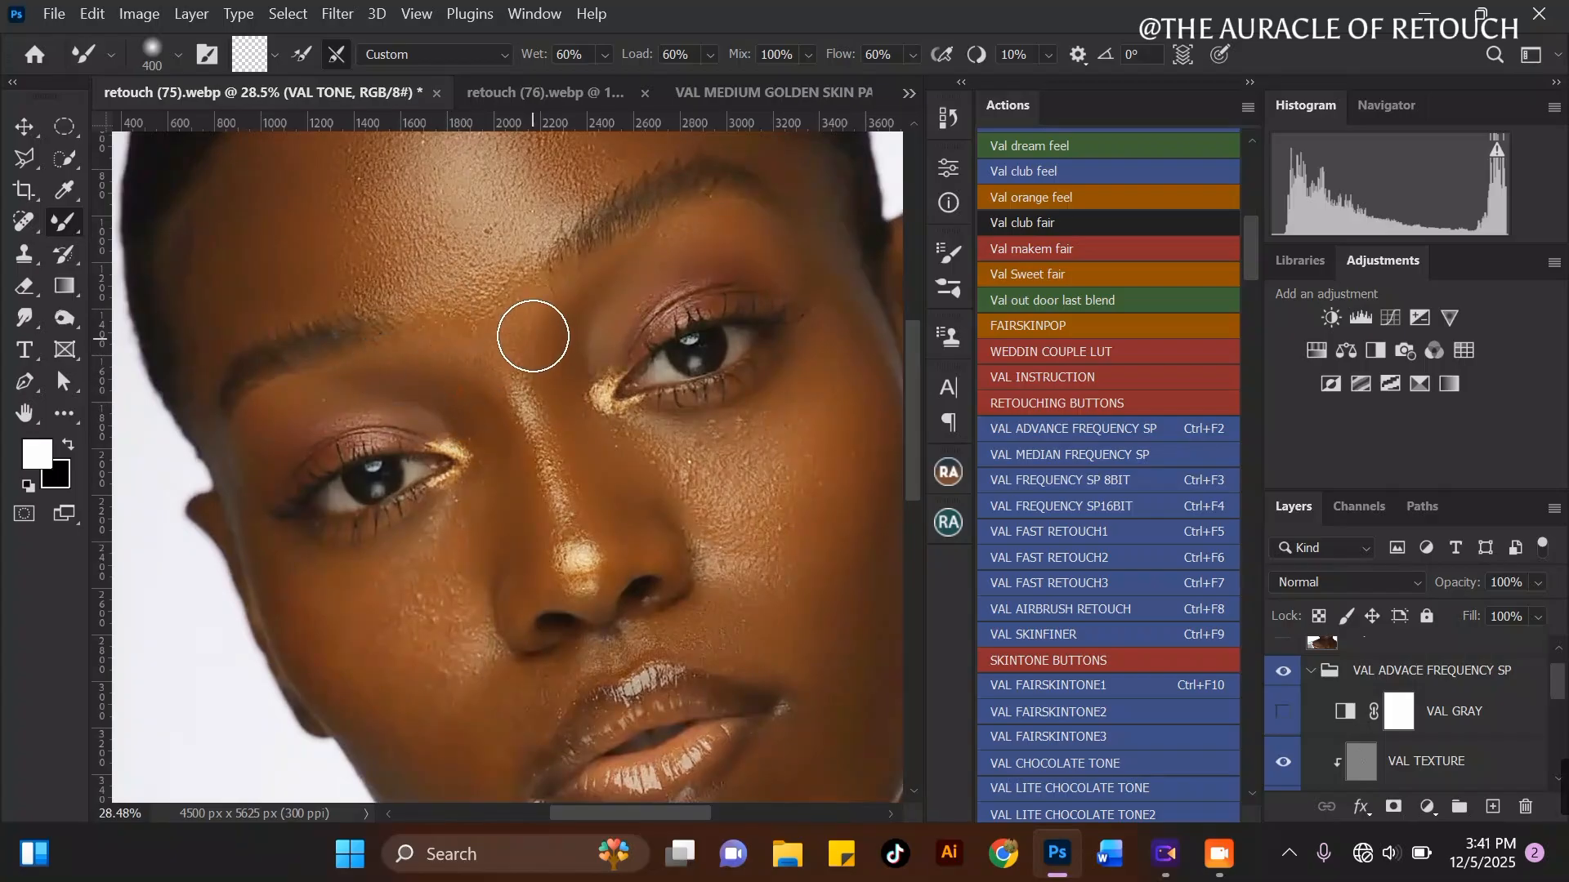
{"action": "scroll", "coordinate": [497, 489], "scroll_direction": "down", "scroll_amount": 1}
{"action": "scroll", "coordinate": [496, 488], "scroll_direction": "up", "scroll_amount": 1}
{"action": "key", "text": "bracketleft"}
{"action": "key", "text": "bracketleft"}
{"action": "key", "text": "bracketright"}
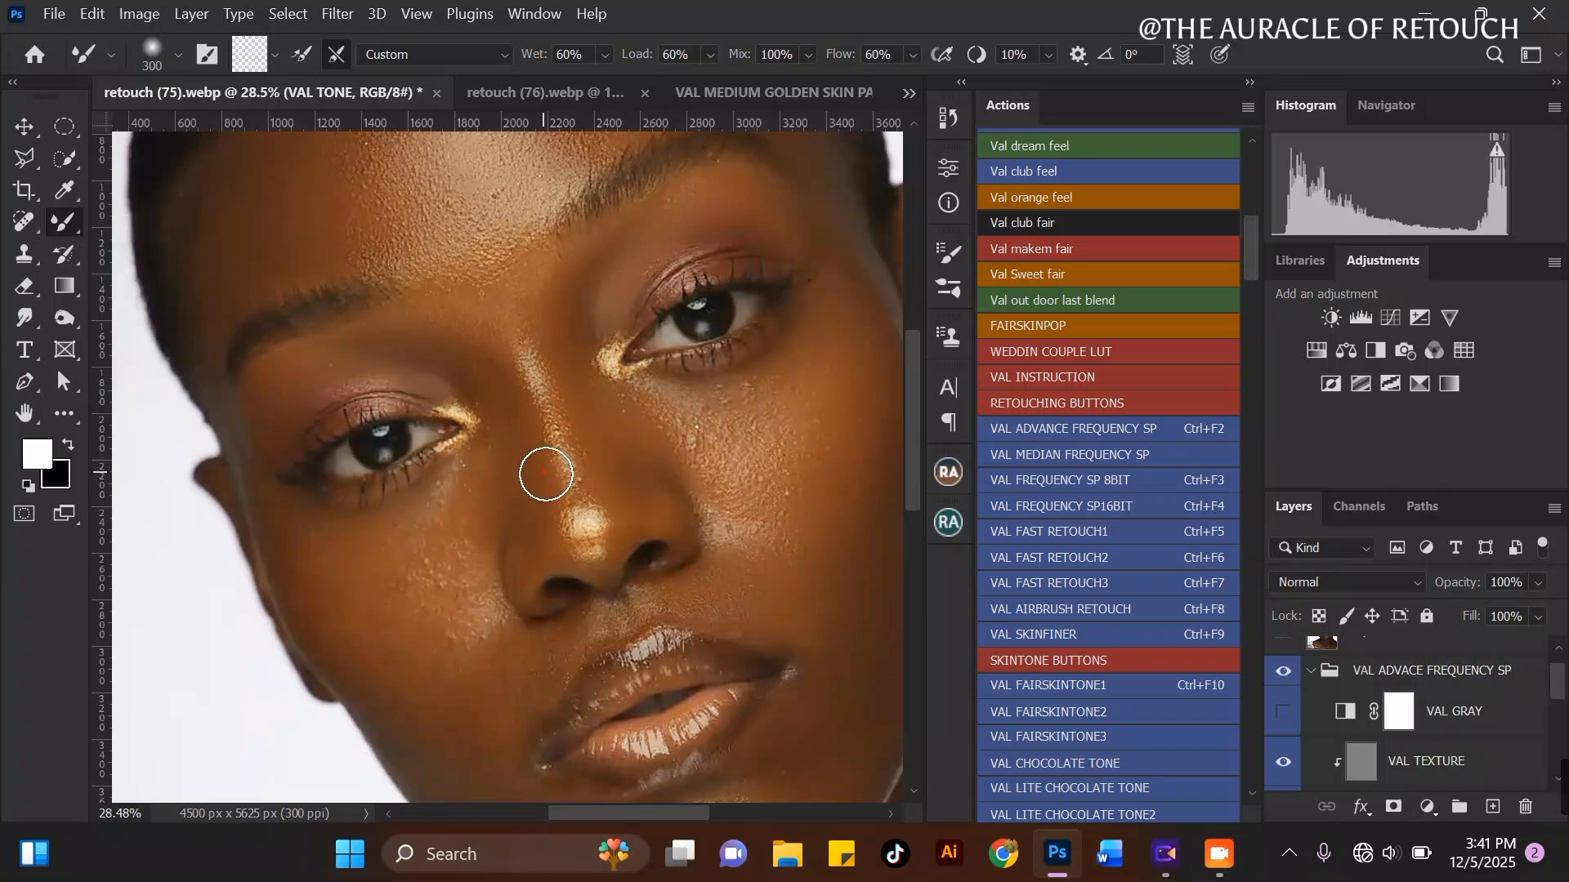
Step: Even out the nose tip below its highlight with the Mixer Brush at 250 px
{"action": "scroll", "coordinate": [546, 474], "scroll_direction": "down", "scroll_amount": 1}
{"action": "scroll", "coordinate": [585, 490], "scroll_direction": "up", "scroll_amount": 2}
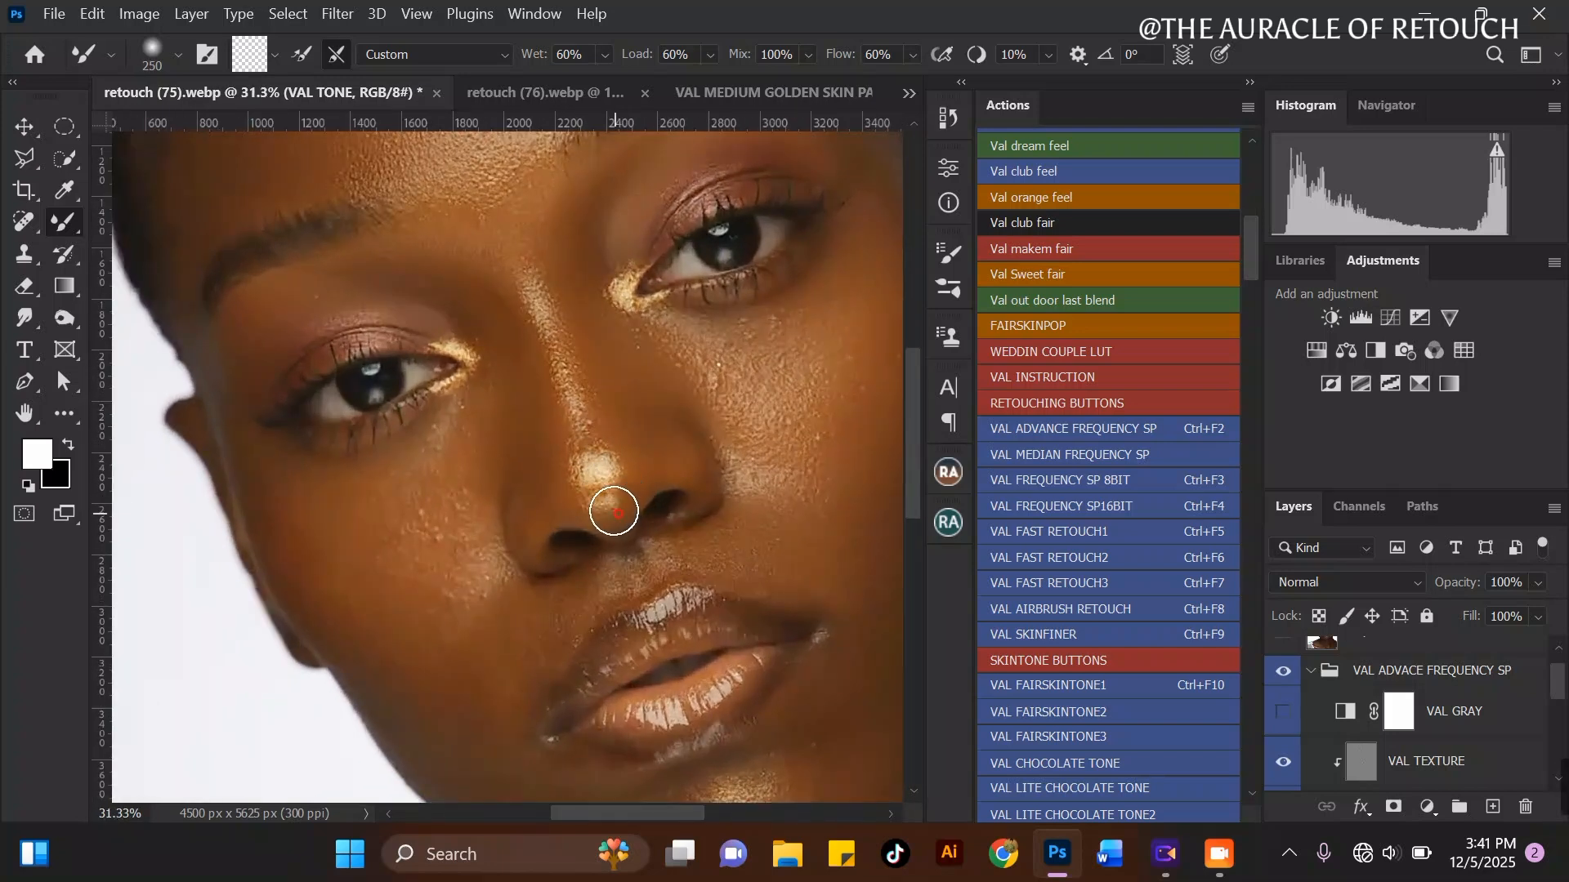
{"action": "scroll", "coordinate": [420, 409], "scroll_direction": "up", "scroll_amount": 1}
Step: Blend the skin from under the left eye's inner corner down beside the nose with the Mixer Brush at 200 to 400 px
{"action": "key", "text": "bracketleft"}
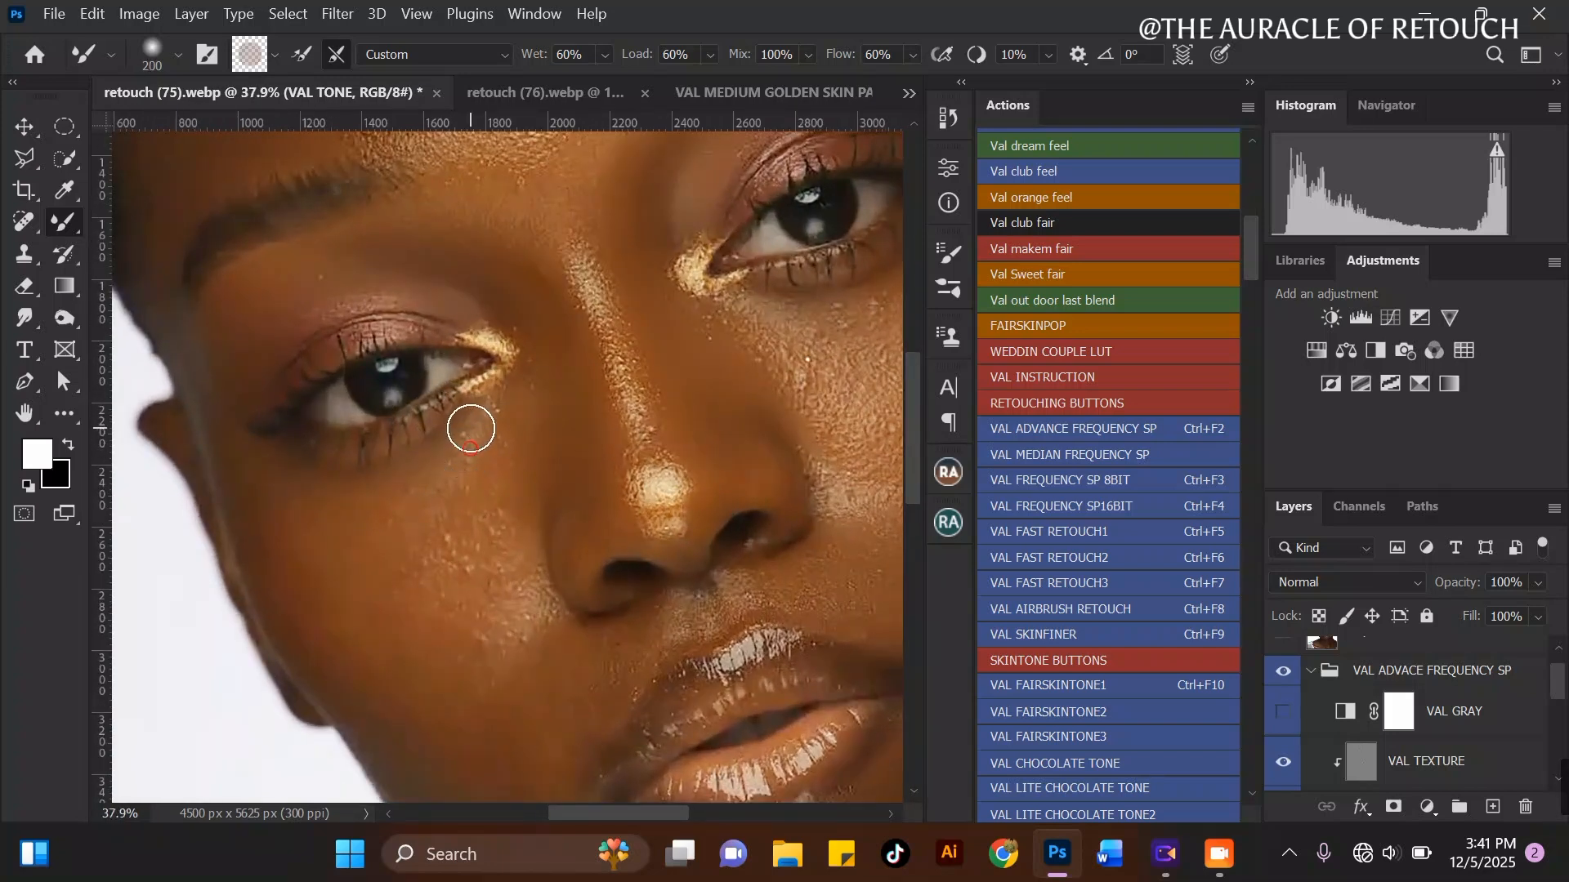
{"action": "key", "text": "bracketright"}
{"action": "key", "text": "bracketright"}
{"action": "key", "text": "bracketright"}
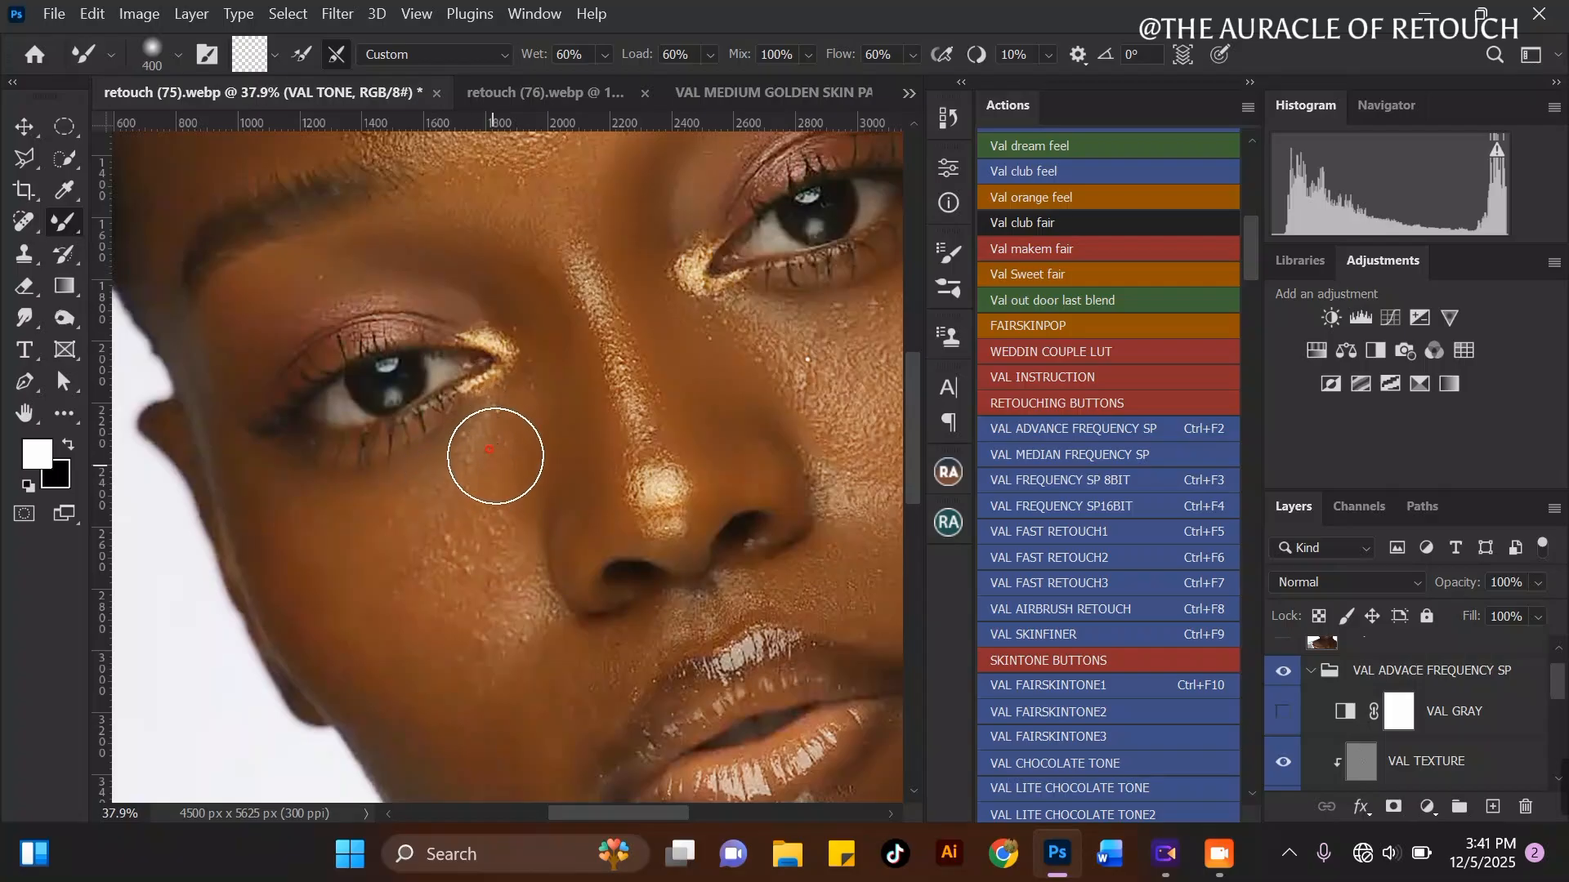
{"action": "key", "text": "bracketleft"}
{"action": "mouse_move", "coordinate": [500, 539]}
{"action": "left_mouse_down"}
{"action": "mouse_move", "coordinate": [531, 626]}
{"action": "mouse_move", "coordinate": [568, 663]}
{"action": "left_mouse_up"}
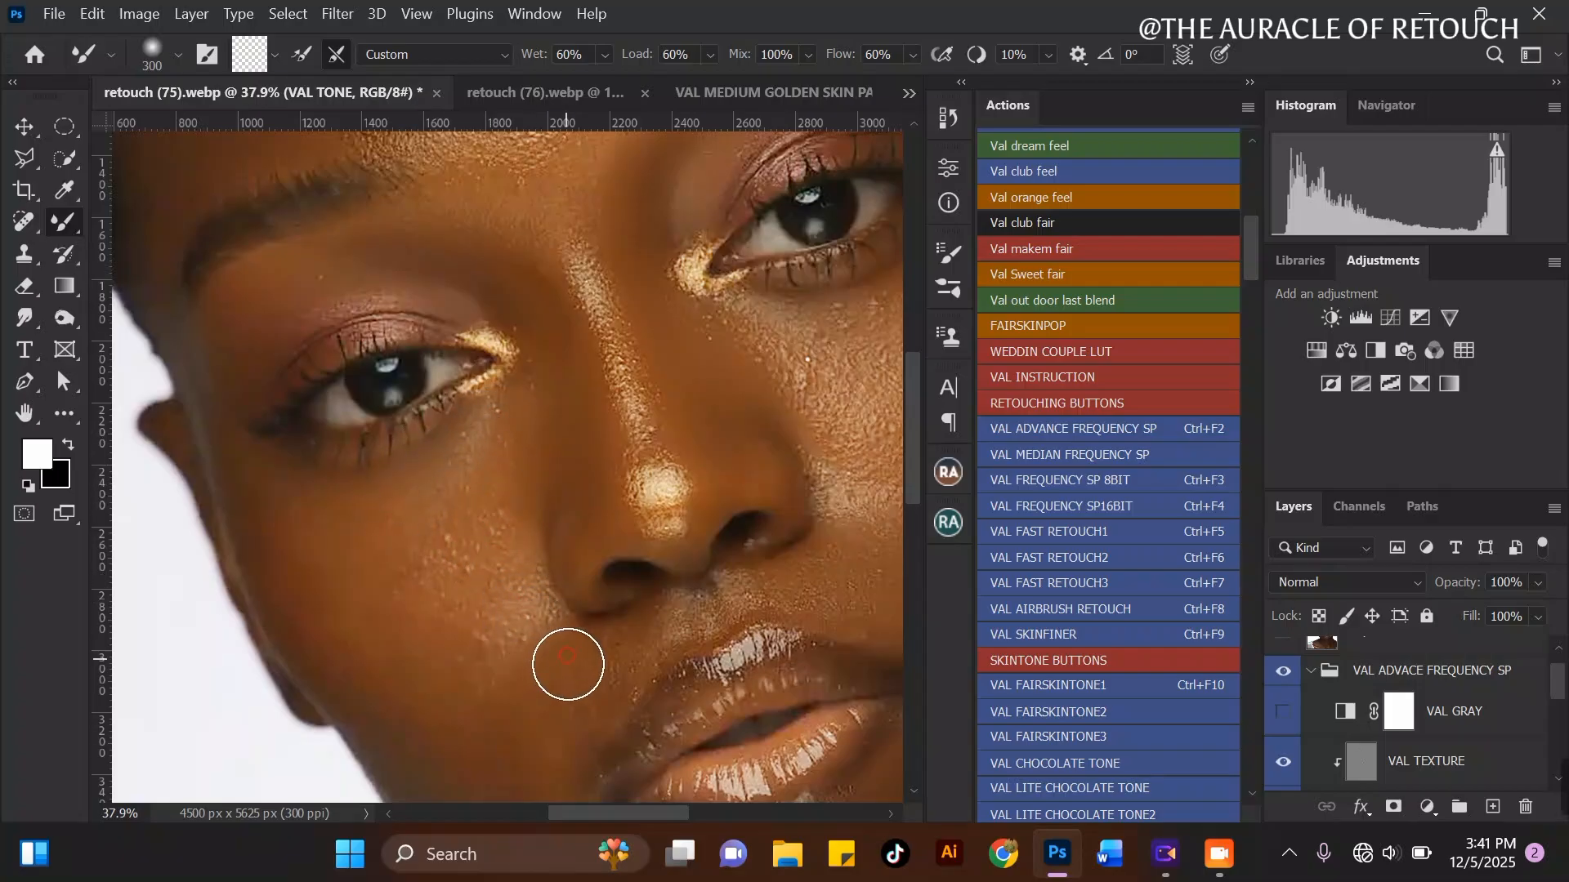
Step: Smooth the skin from the left cheek beside the nostril toward the upper lip with the Mixer Brush at 250 to 300 px
{"action": "scroll", "coordinate": [463, 494], "scroll_direction": "down", "scroll_amount": 3}
{"action": "scroll", "coordinate": [536, 584], "scroll_direction": "up", "scroll_amount": 2}
{"action": "mouse_move", "coordinate": [542, 596]}
{"action": "left_mouse_down"}
{"action": "mouse_move", "coordinate": [562, 654]}
{"action": "mouse_move", "coordinate": [576, 603]}
{"action": "mouse_move", "coordinate": [599, 617]}
{"action": "mouse_move", "coordinate": [665, 561]}
{"action": "left_mouse_up"}
{"action": "key", "text": "bracketleft"}
{"action": "scroll", "coordinate": [550, 441], "scroll_direction": "down", "scroll_amount": 3}
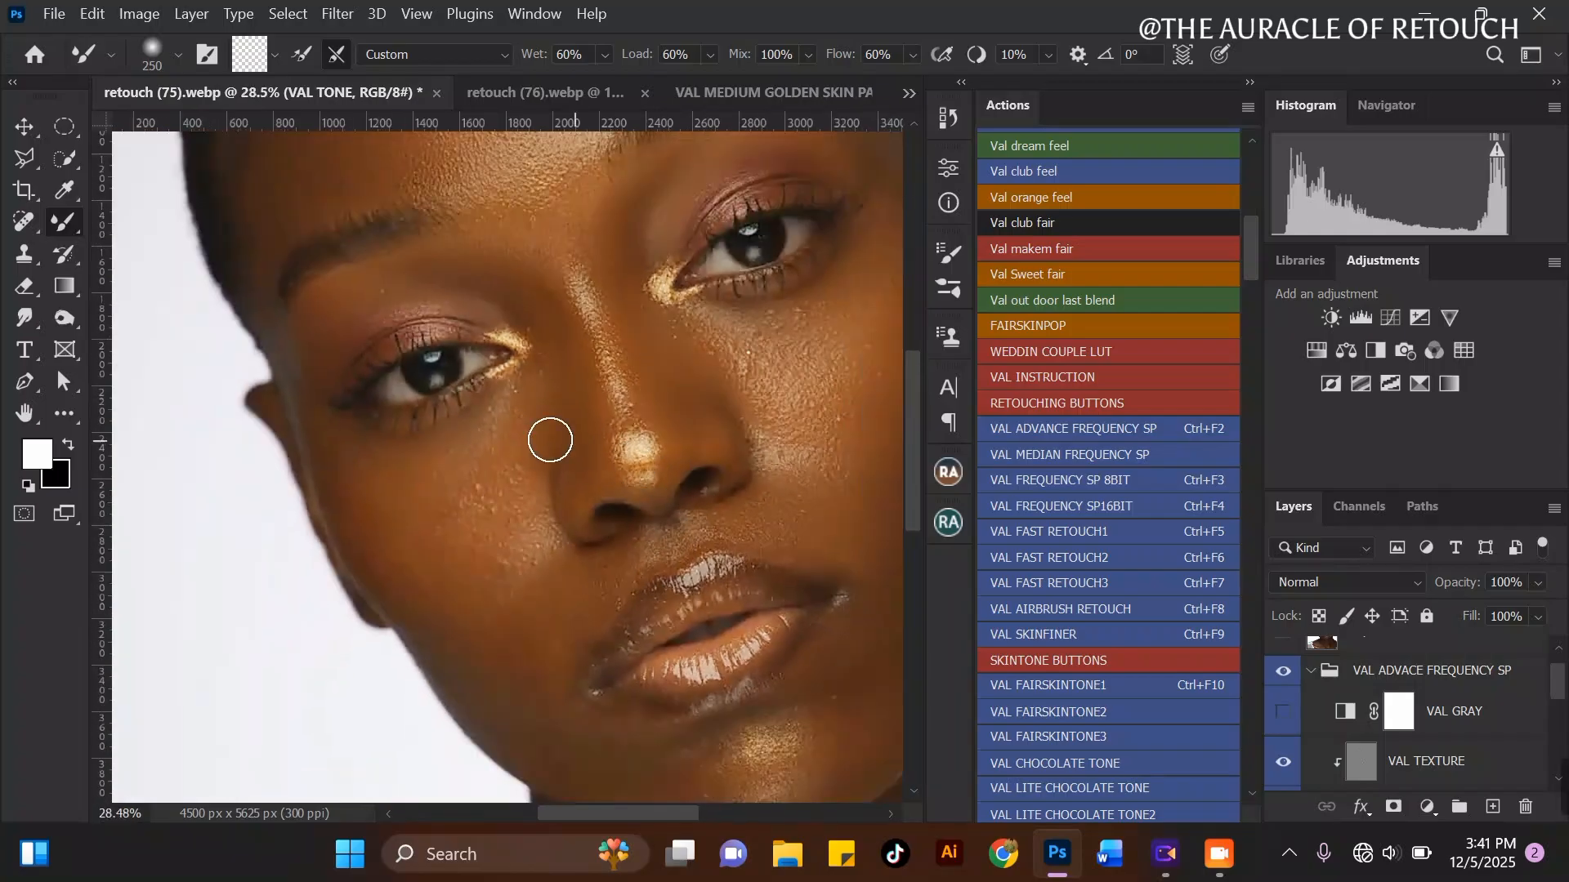
Step: Even the tones on the outer left cheek near the face edge with an enlarged Mixer Brush
{"action": "scroll", "coordinate": [342, 438], "scroll_direction": "up", "scroll_amount": 2}
{"action": "key", "text": "bracketright"}
{"action": "key", "text": "bracketright"}
{"action": "mouse_move", "coordinate": [395, 466]}
{"action": "left_mouse_down"}
{"action": "mouse_move", "coordinate": [502, 483]}
{"action": "mouse_move", "coordinate": [520, 438]}
{"action": "mouse_move", "coordinate": [522, 521]}
{"action": "mouse_move", "coordinate": [522, 496]}
{"action": "mouse_move", "coordinate": [484, 480]}
{"action": "mouse_move", "coordinate": [512, 432]}
{"action": "mouse_move", "coordinate": [371, 392]}
{"action": "mouse_move", "coordinate": [360, 534]}
{"action": "mouse_move", "coordinate": [350, 480]}
{"action": "mouse_move", "coordinate": [364, 458]}
{"action": "mouse_move", "coordinate": [424, 496]}
{"action": "mouse_move", "coordinate": [414, 453]}
{"action": "mouse_move", "coordinate": [357, 400]}
{"action": "mouse_move", "coordinate": [388, 438]}
{"action": "left_mouse_up"}
{"action": "scroll", "coordinate": [344, 405], "scroll_direction": "up", "scroll_amount": 2}
{"action": "scroll", "coordinate": [377, 390], "scroll_direction": "down", "scroll_amount": 2}
Step: Blend the left under-eye area and upper cheek with the Mixer Brush at 250 to 400 px
{"action": "scroll", "coordinate": [347, 473], "scroll_direction": "up", "scroll_amount": 3}
{"action": "key", "text": "bracketleft"}
{"action": "key", "text": "bracketright"}
{"action": "key", "text": "bracketleft"}
{"action": "mouse_move", "coordinate": [505, 528]}
{"action": "left_mouse_down"}
{"action": "mouse_move", "coordinate": [514, 516]}
{"action": "mouse_move", "coordinate": [550, 561]}
{"action": "mouse_move", "coordinate": [609, 567]}
{"action": "left_mouse_up"}
{"action": "key", "text": "bracketright"}
{"action": "mouse_move", "coordinate": [519, 525]}
{"action": "left_mouse_down"}
{"action": "mouse_move", "coordinate": [596, 549]}
{"action": "mouse_move", "coordinate": [556, 526]}
{"action": "left_mouse_up"}
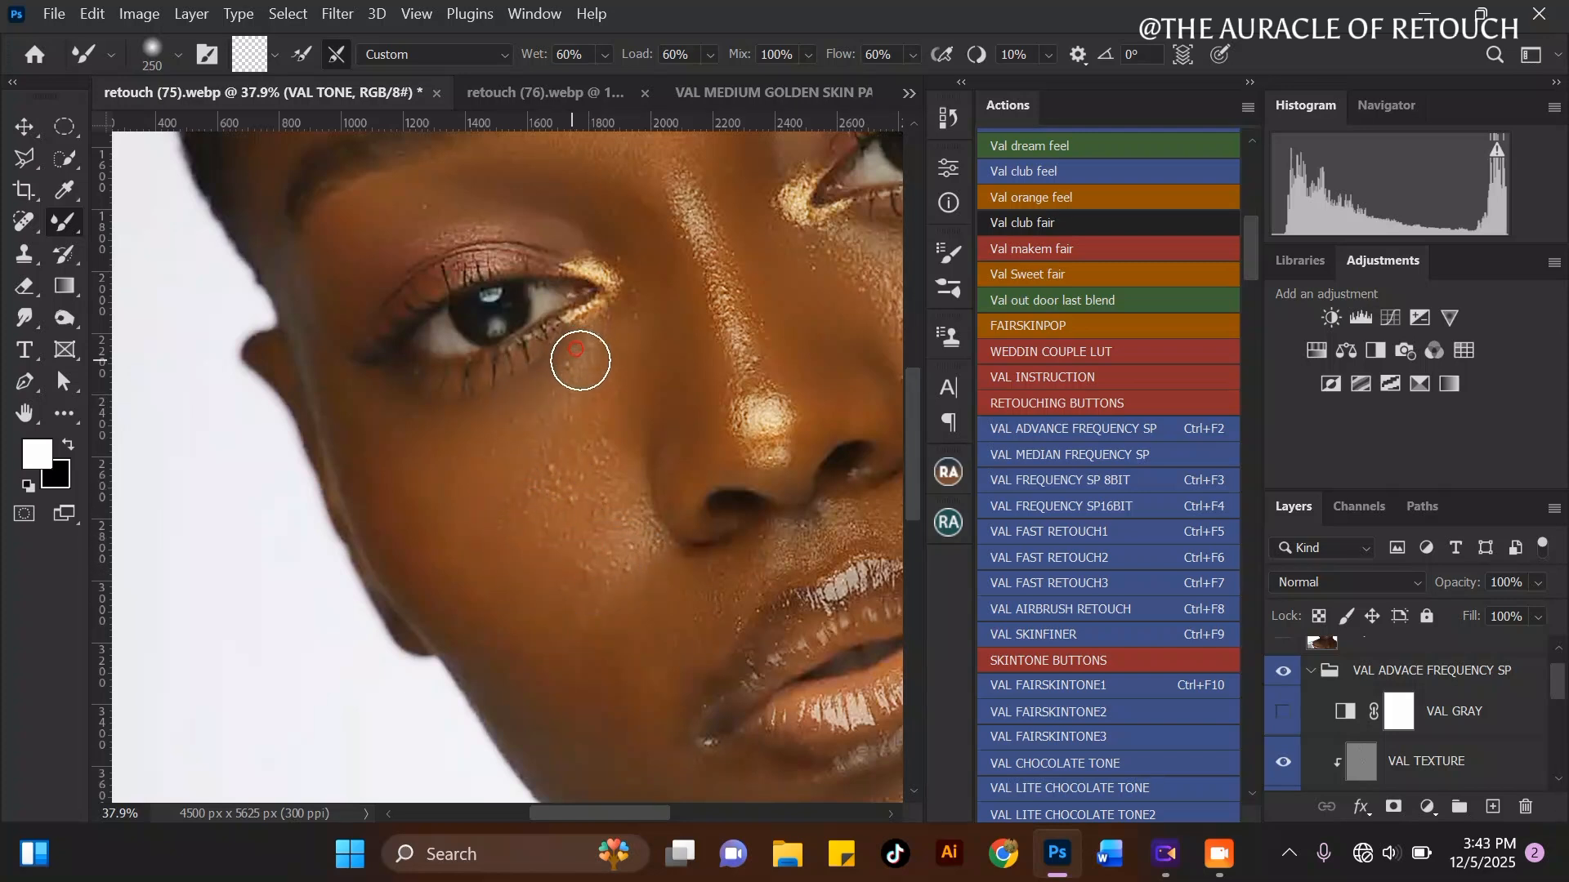
{"action": "left_click_drag", "start_coordinate": [536, 425], "coordinate": [518, 500]}
{"action": "key", "text": "bracketright"}
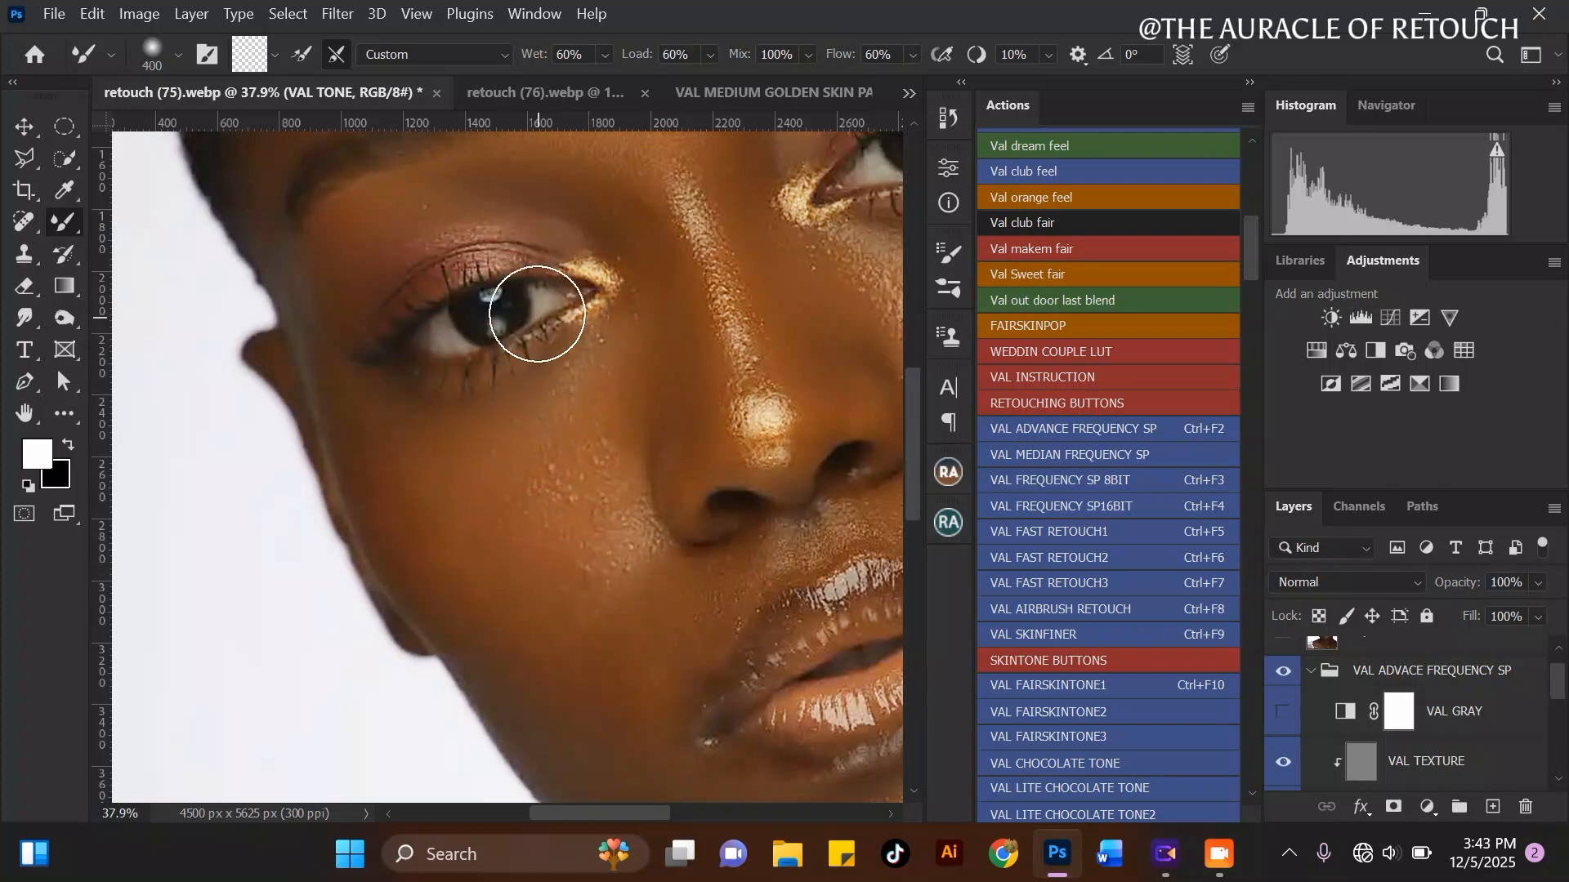
Step: Smooth the middle and lower left cheek with the Mixer Brush at 300 to 500 px
{"action": "scroll", "coordinate": [537, 314], "scroll_direction": "down", "scroll_amount": 2}
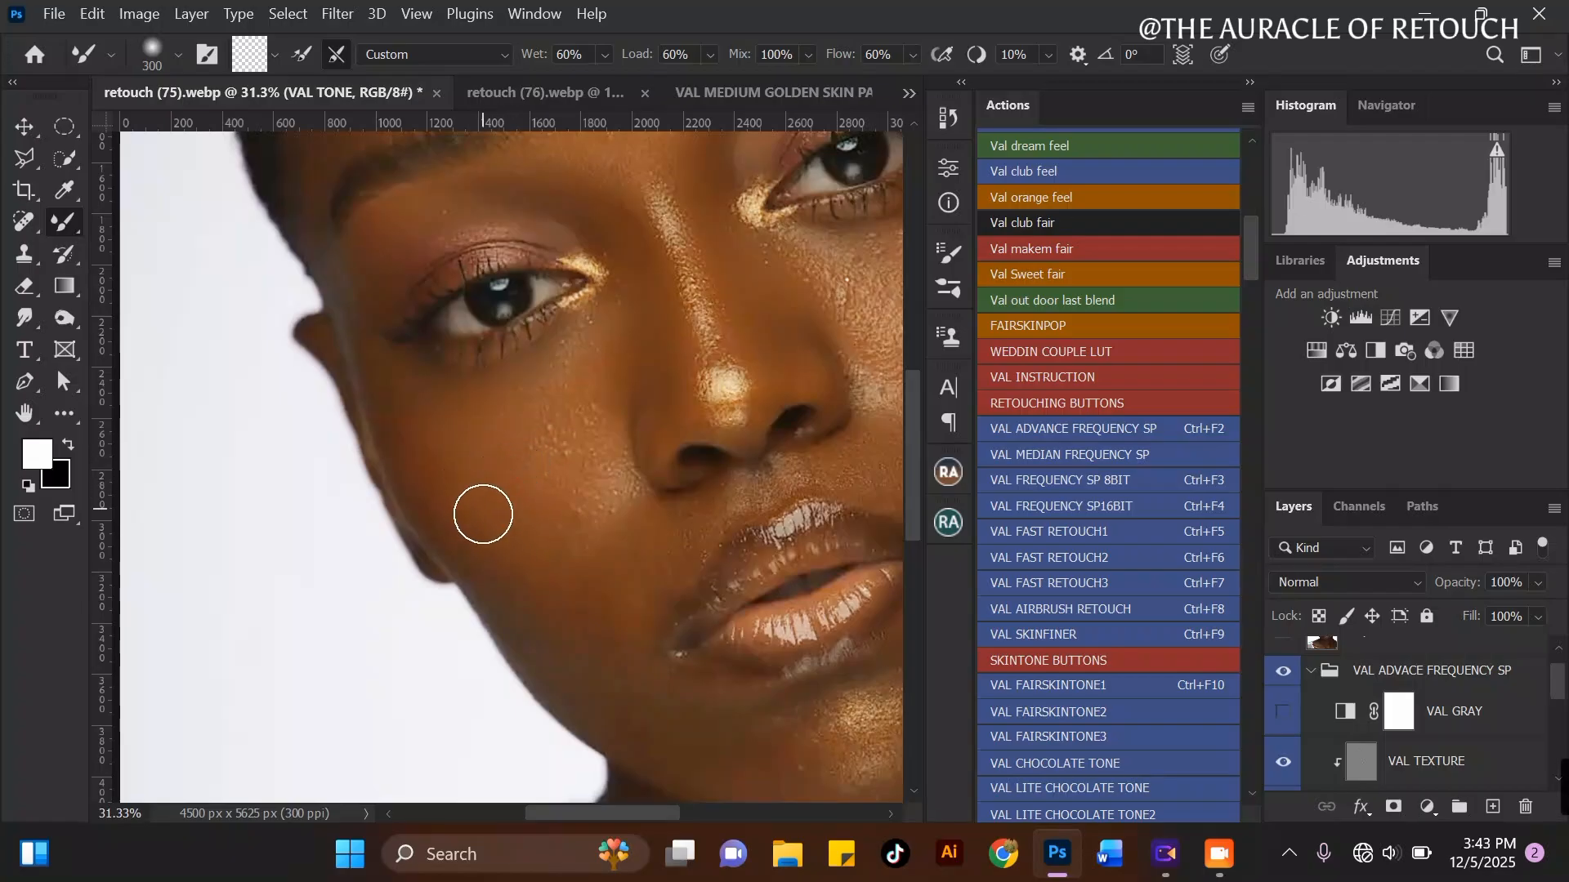
{"action": "key", "text": "bracketright"}
{"action": "left_click_drag", "start_coordinate": [543, 518], "coordinate": [519, 478]}
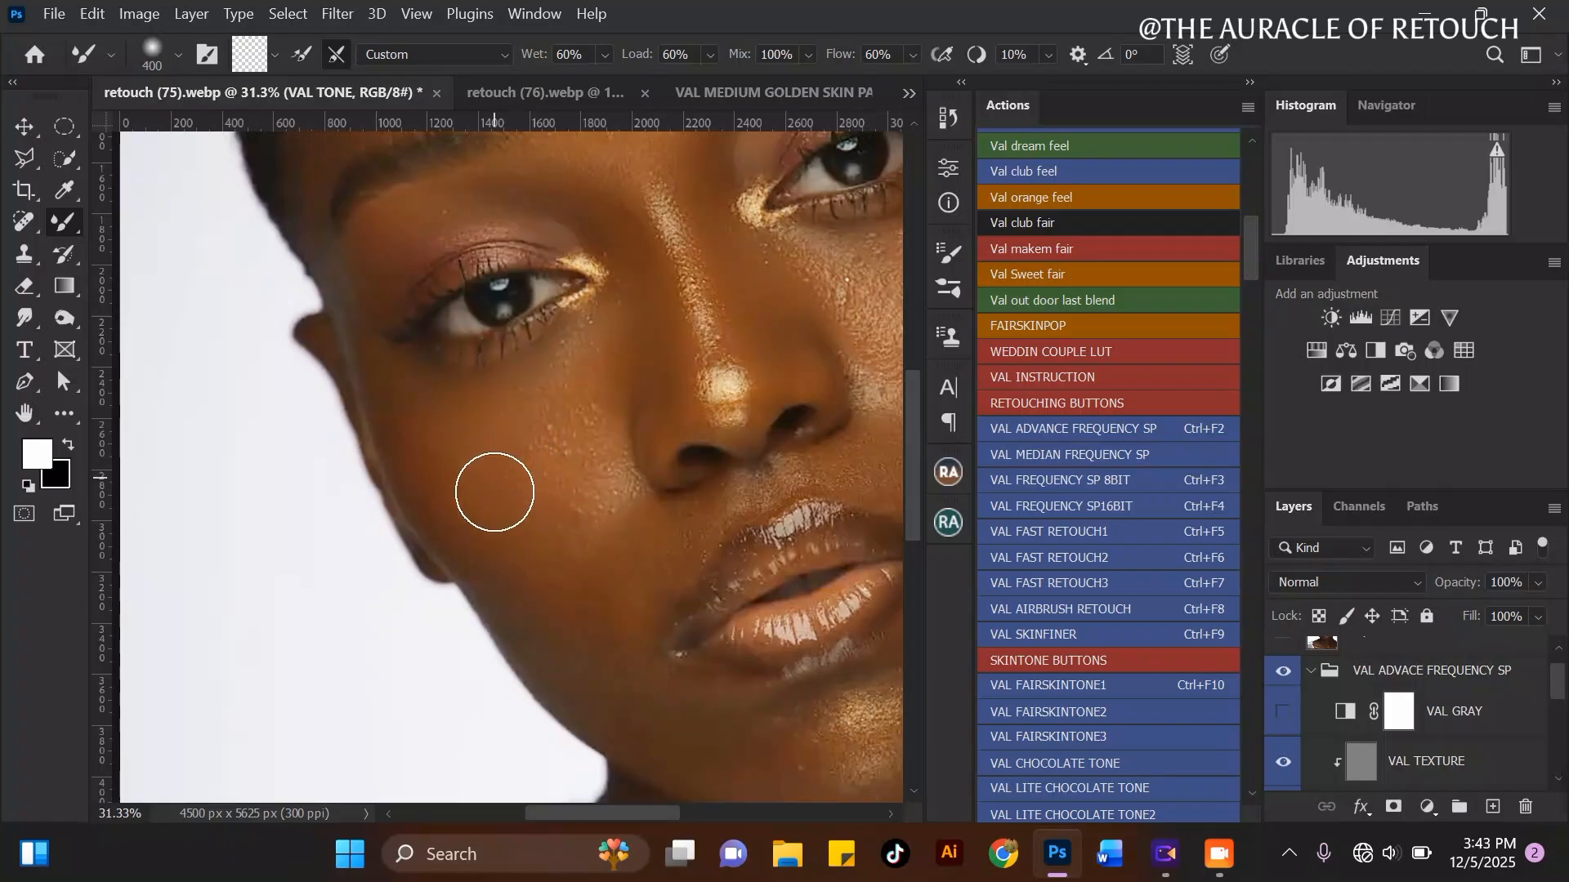
{"action": "key", "text": "bracketright"}
{"action": "scroll", "coordinate": [527, 361], "scroll_direction": "down", "scroll_amount": 6}
{"action": "scroll", "coordinate": [620, 174], "scroll_direction": "up", "scroll_amount": 2}
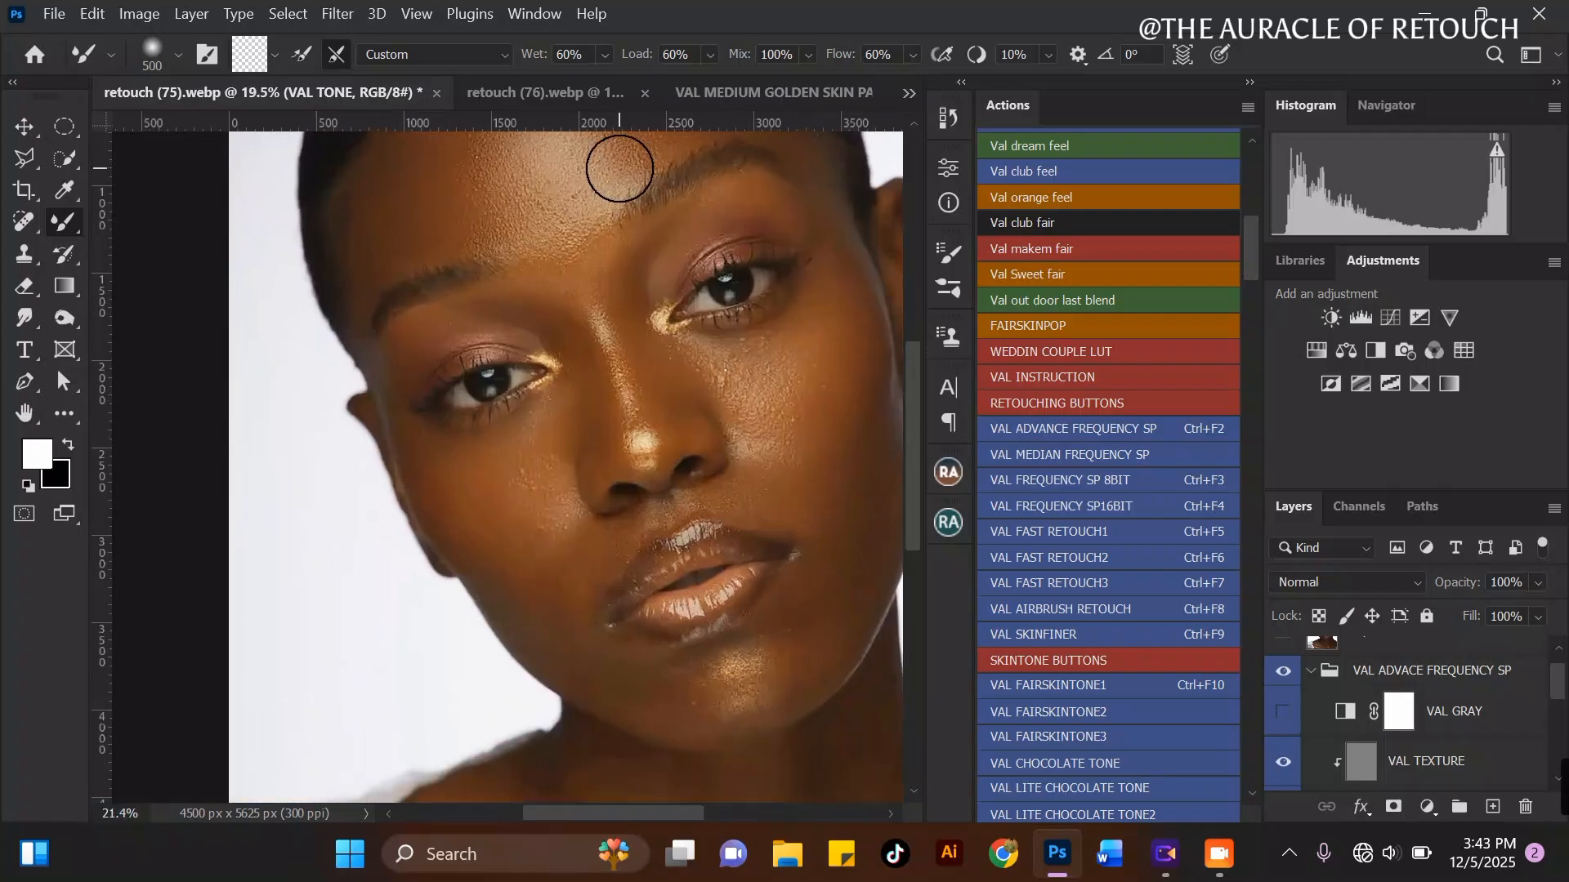
{"action": "key", "text": "bracketleft"}
{"action": "scroll", "coordinate": [494, 480], "scroll_direction": "up", "scroll_amount": 2}
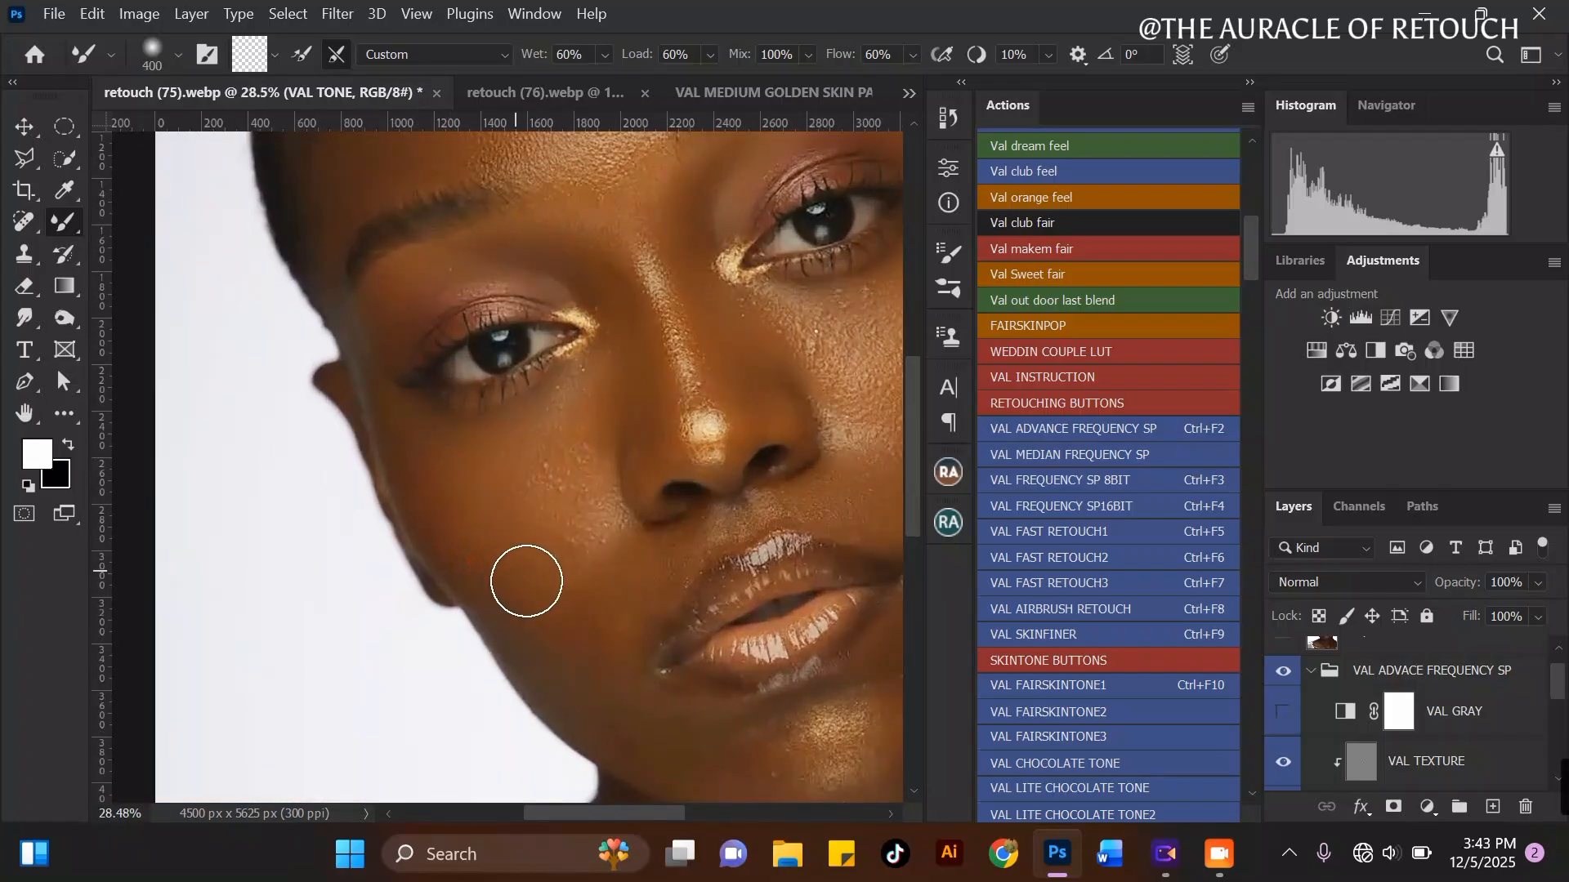
{"action": "key", "text": "bracketright"}
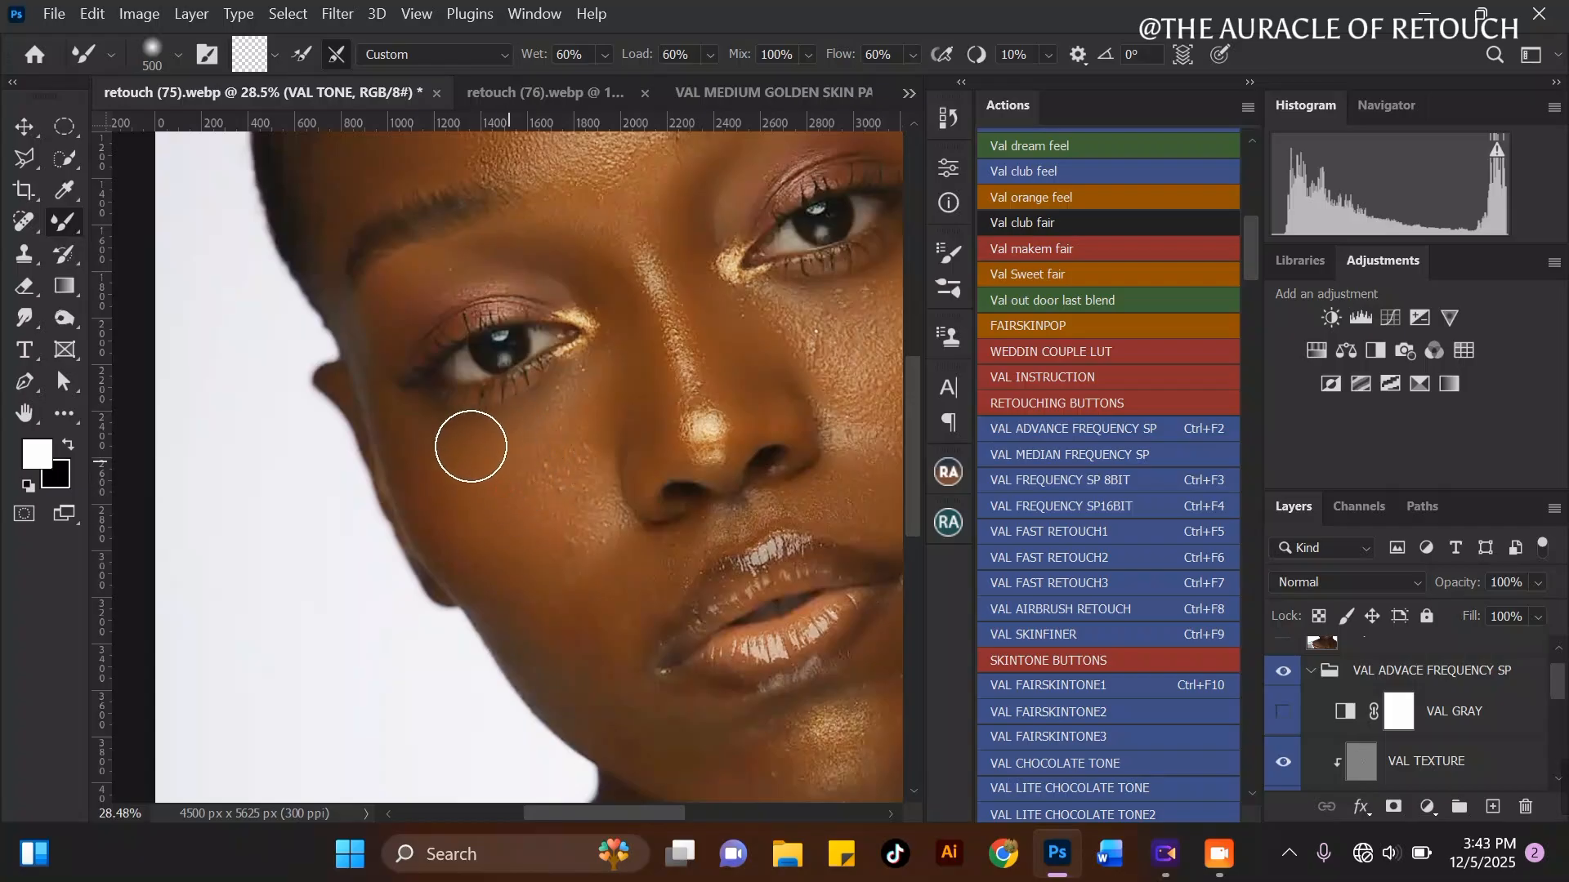
Step: Blend the left cheek from the under-eye area down beside the nose with the Mixer Brush at 400 to 500 px
{"action": "key", "text": "bracketright"}
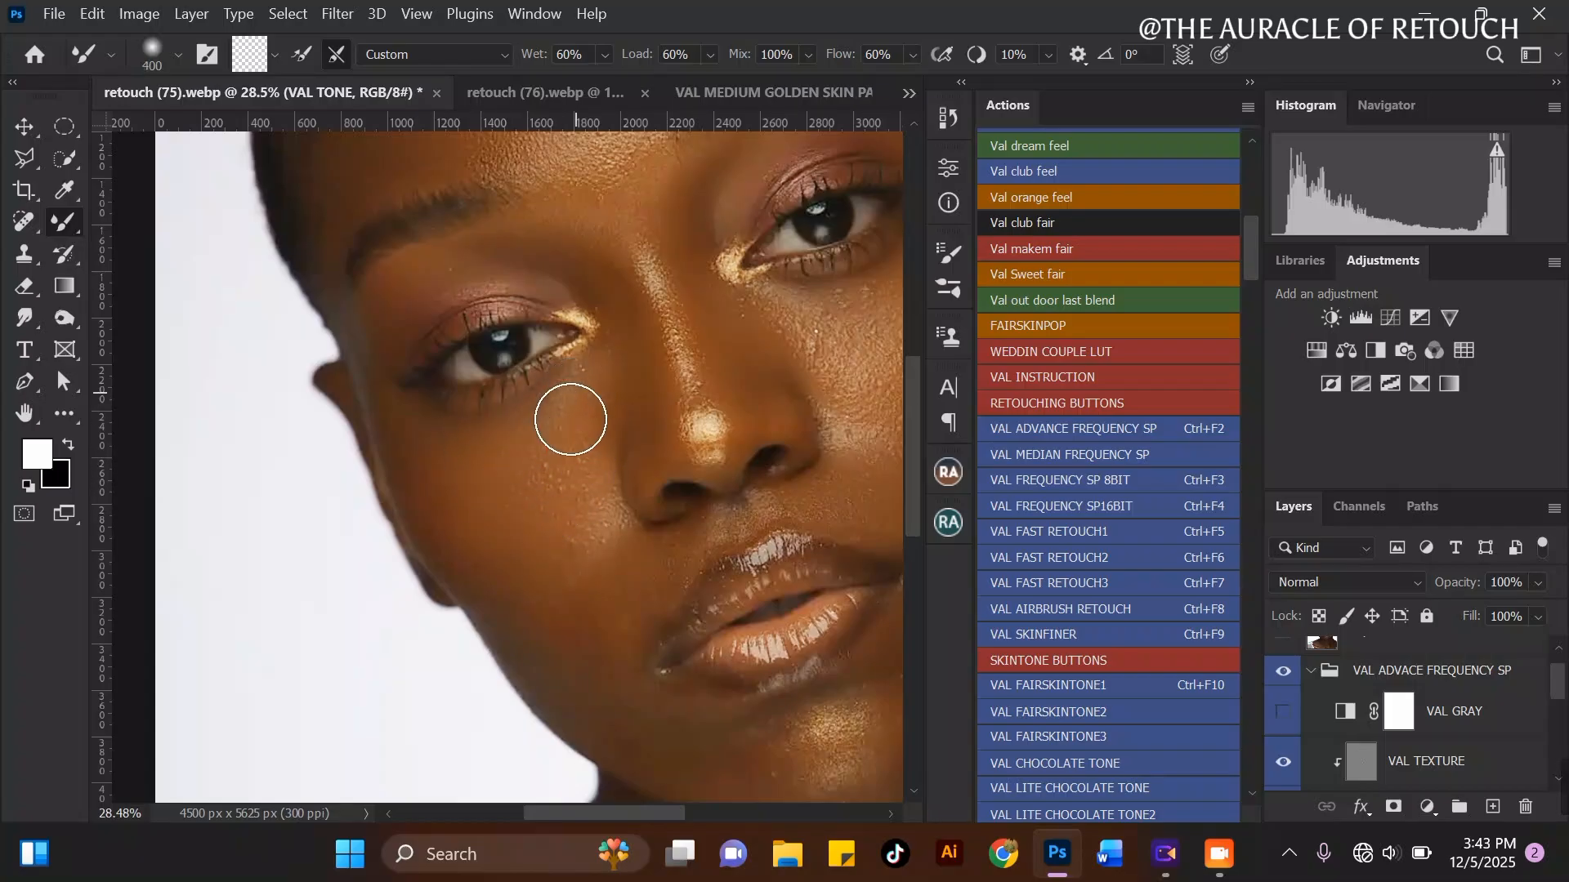
{"action": "key", "text": "bracketleft"}
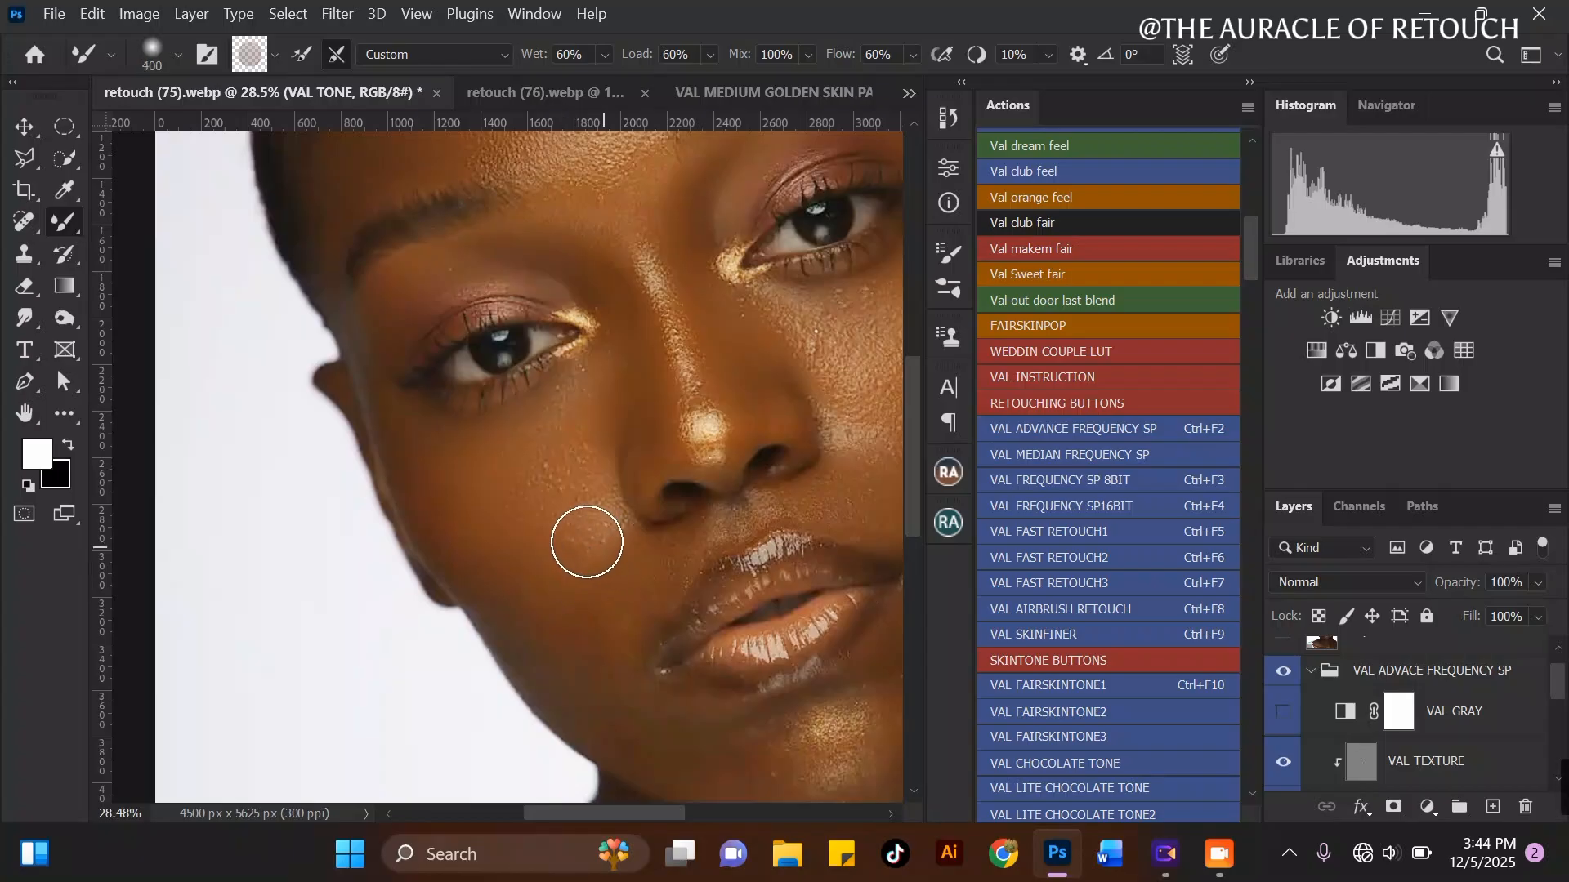
{"action": "scroll", "coordinate": [563, 395], "scroll_direction": "down", "scroll_amount": 3}
{"action": "key", "text": "bracketright"}
{"action": "scroll", "coordinate": [539, 412], "scroll_direction": "up", "scroll_amount": 2}
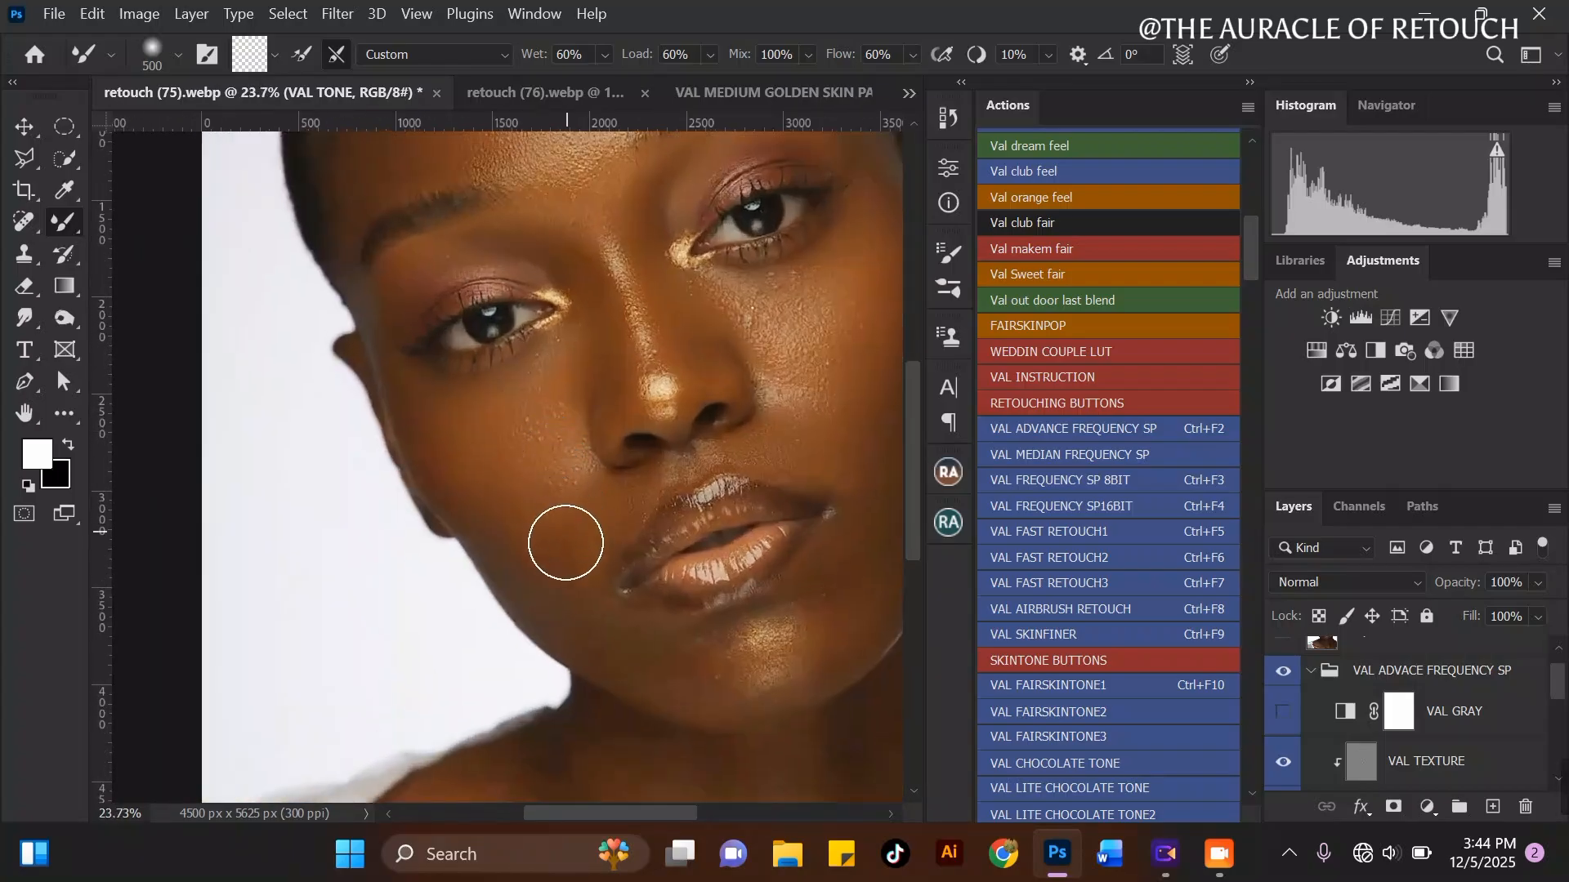
Step: Smooth the lower left cheek and jawline beside the mouth corner with the Mixer Brush at 300 to 400 px
{"action": "key", "text": "bracketleft"}
{"action": "key", "text": "bracketleft"}
{"action": "scroll", "coordinate": [593, 531], "scroll_direction": "up", "scroll_amount": 2}
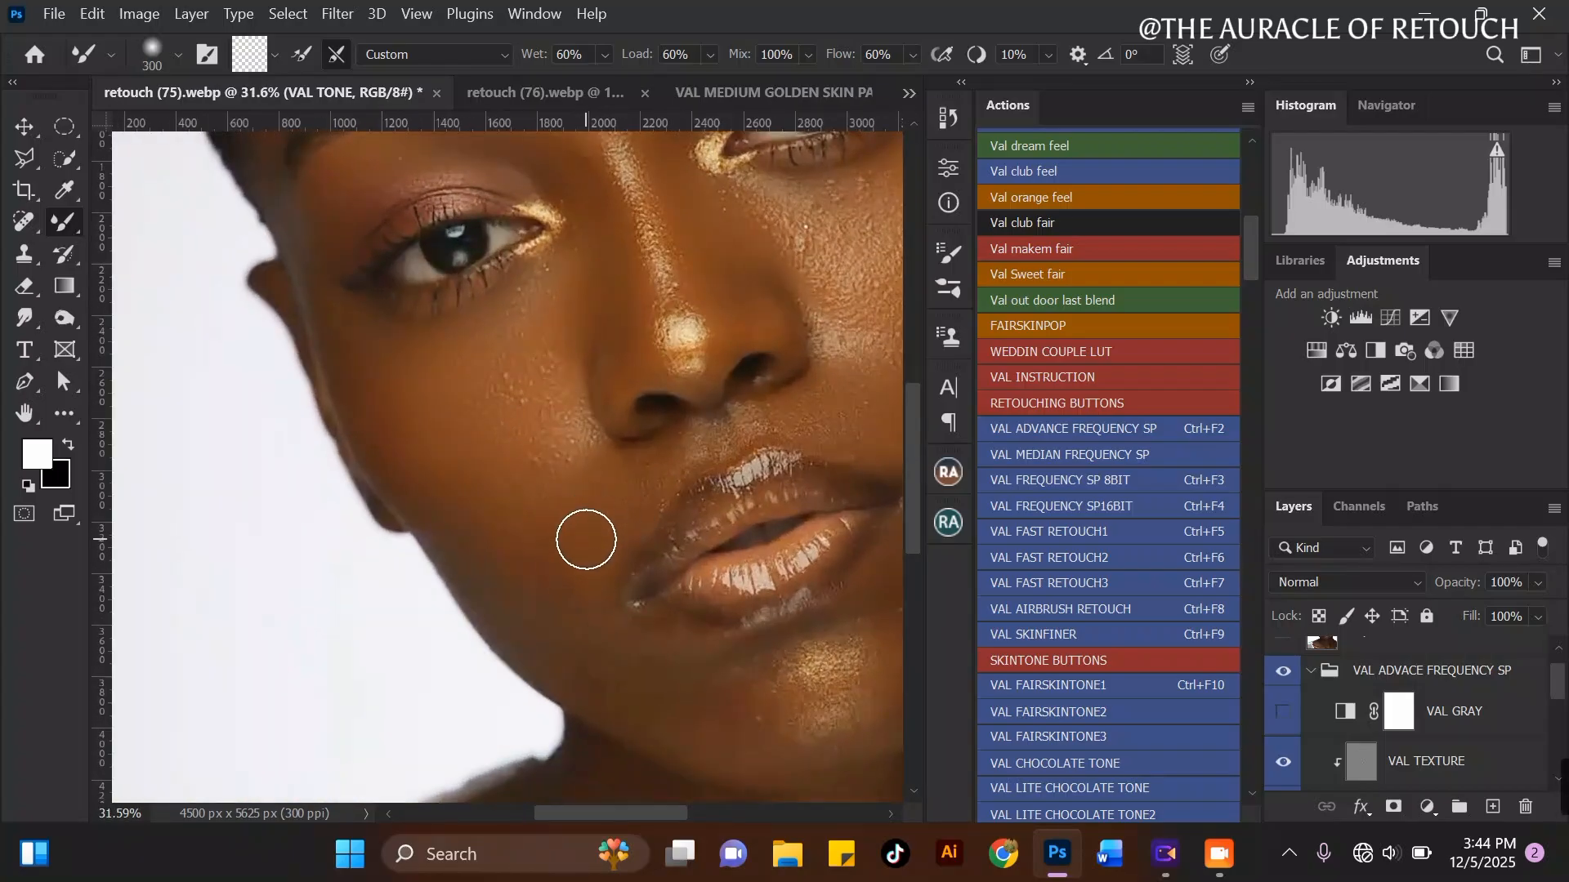
{"action": "scroll", "coordinate": [555, 515], "scroll_direction": "down", "scroll_amount": 1}
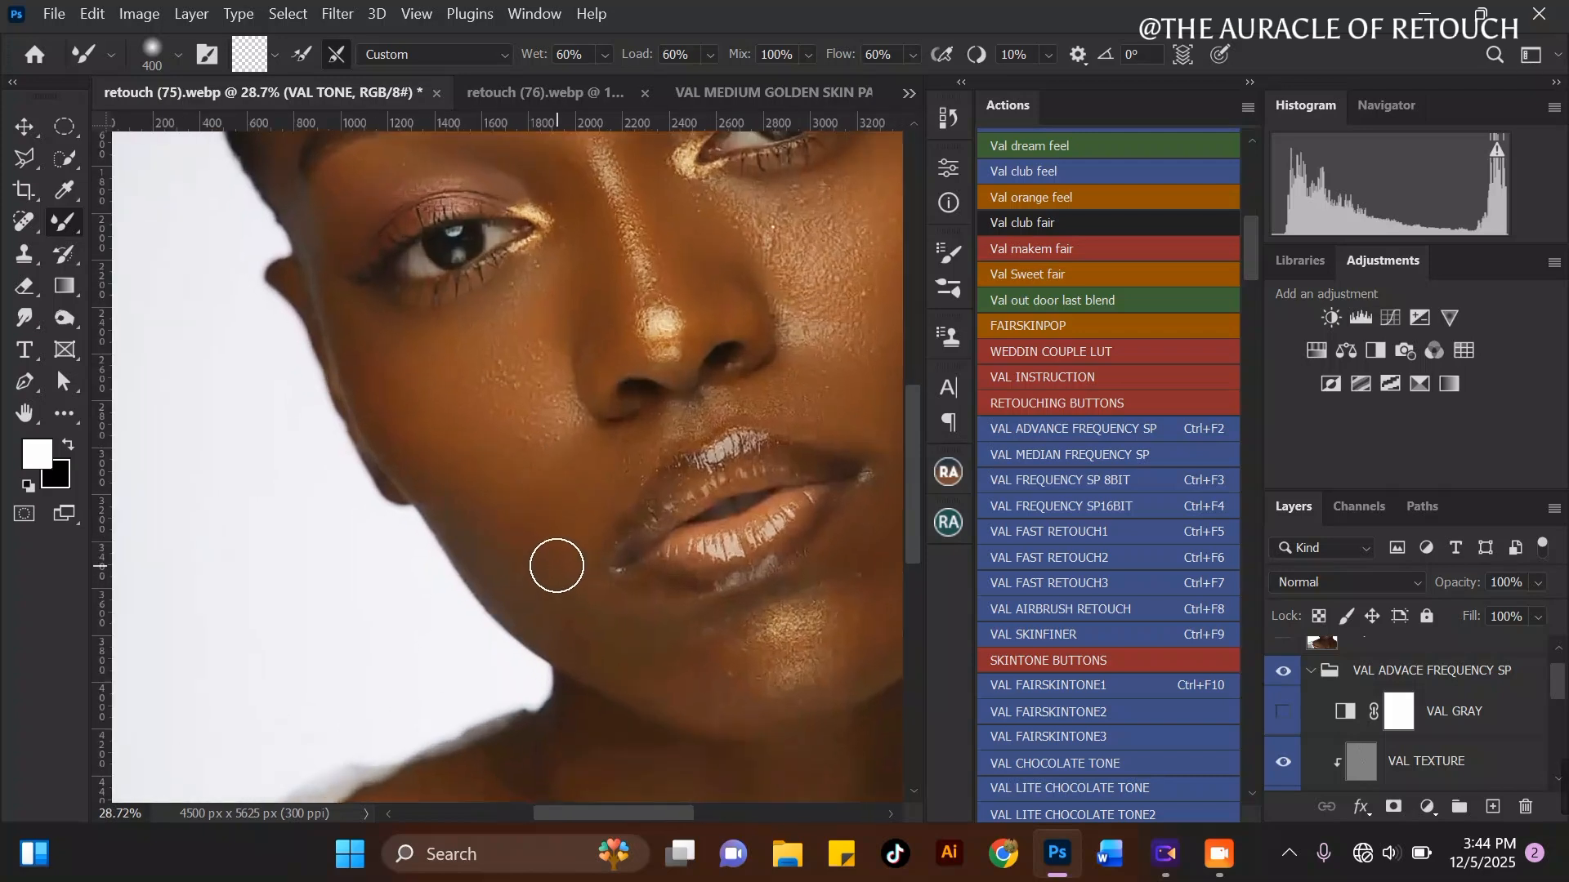
{"action": "key", "text": "bracketright"}
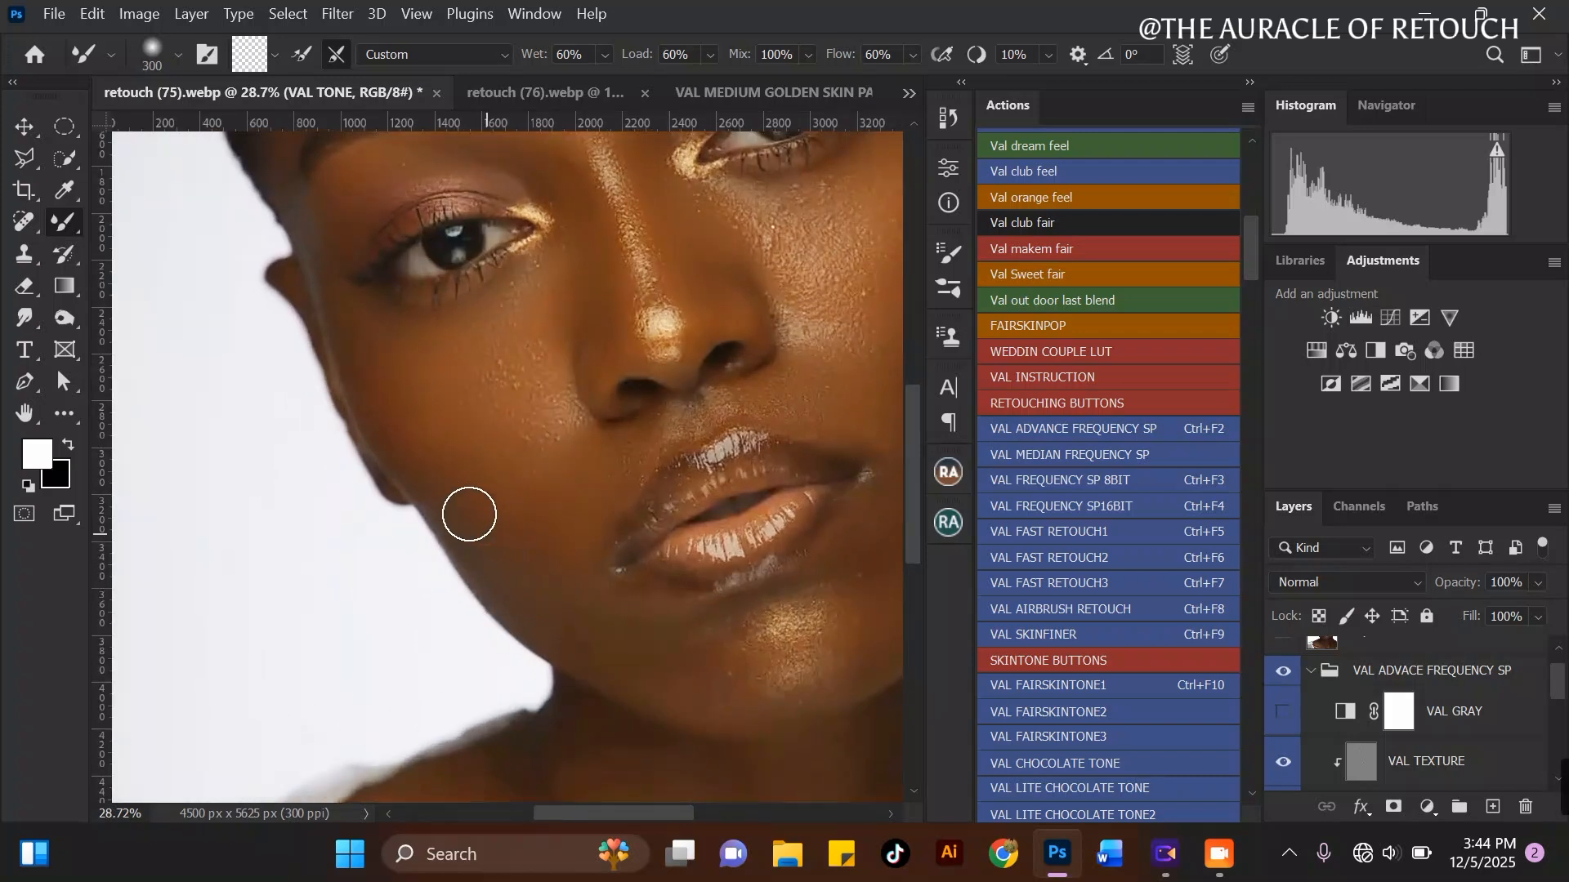
{"action": "key", "text": "bracketright"}
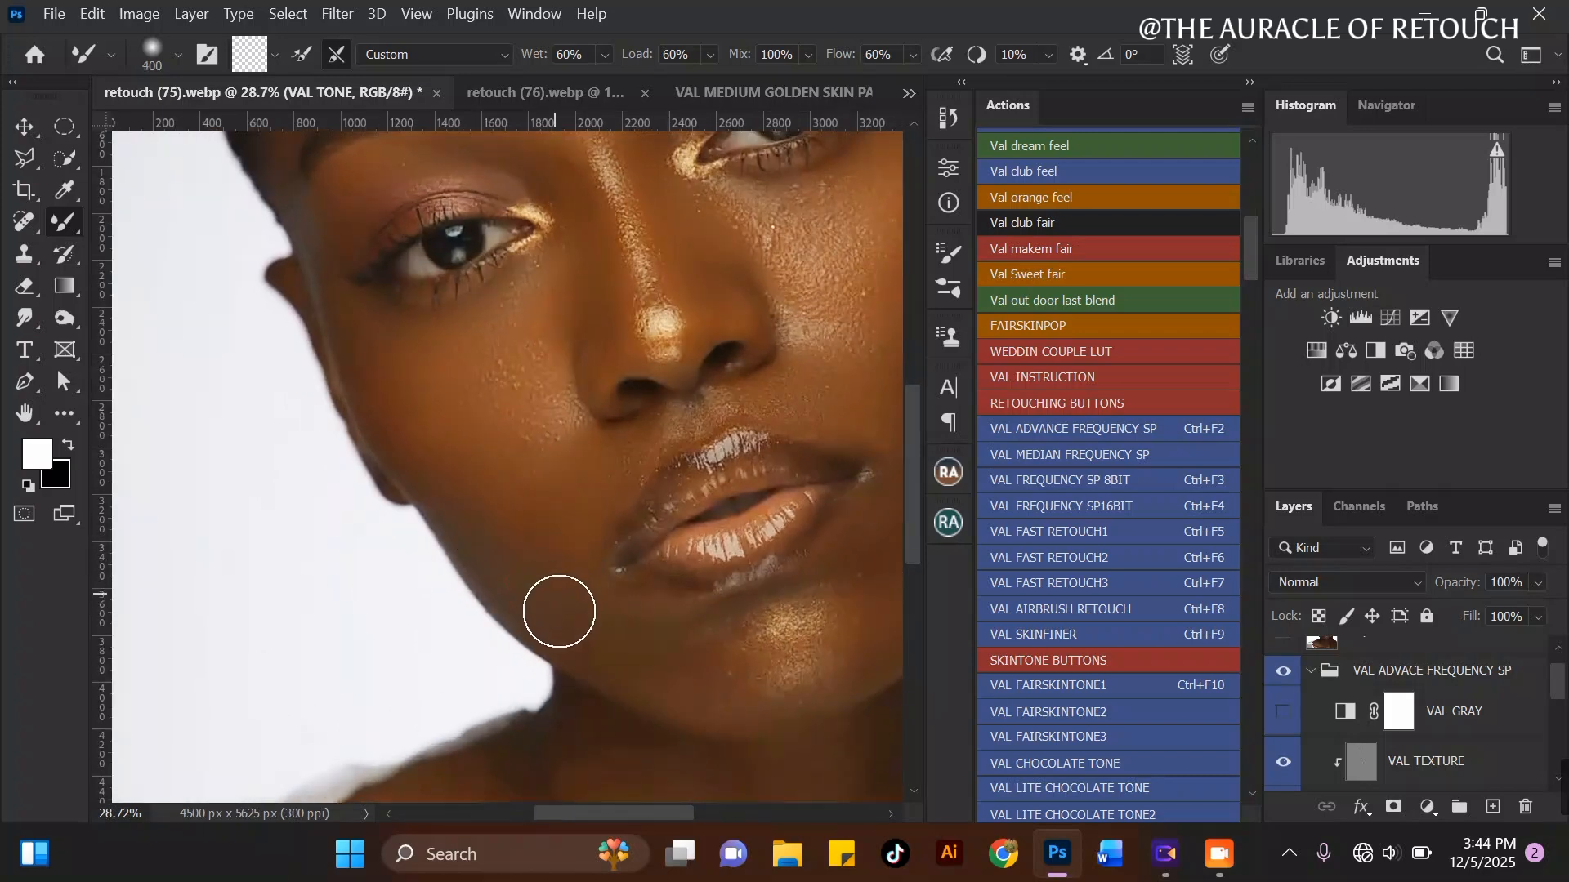
{"action": "key", "text": "bracketleft"}
{"action": "mouse_move", "coordinate": [657, 649]}
{"action": "left_mouse_down"}
{"action": "mouse_move", "coordinate": [600, 598]}
{"action": "mouse_move", "coordinate": [650, 626]}
{"action": "mouse_move", "coordinate": [708, 627]}
{"action": "mouse_move", "coordinate": [612, 604]}
{"action": "left_mouse_up"}
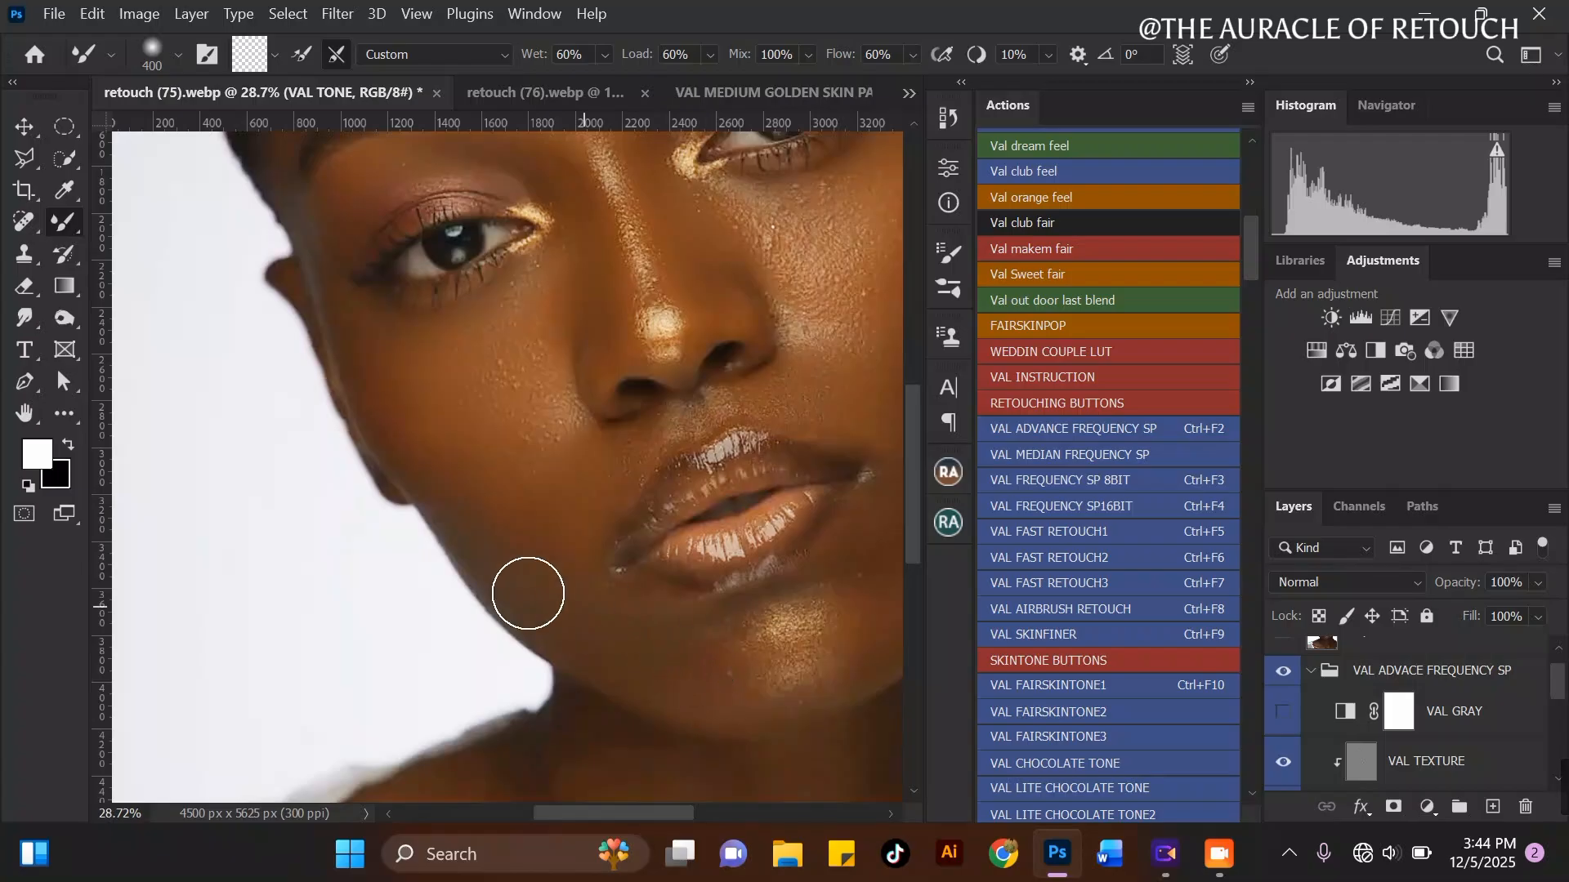
Step: Even the tones across the chin and the skin around the lower lip with the Mixer Brush at 250 to 400 px
{"action": "scroll", "coordinate": [474, 540], "scroll_direction": "down", "scroll_amount": 3}
{"action": "scroll", "coordinate": [693, 606], "scroll_direction": "up", "scroll_amount": 3}
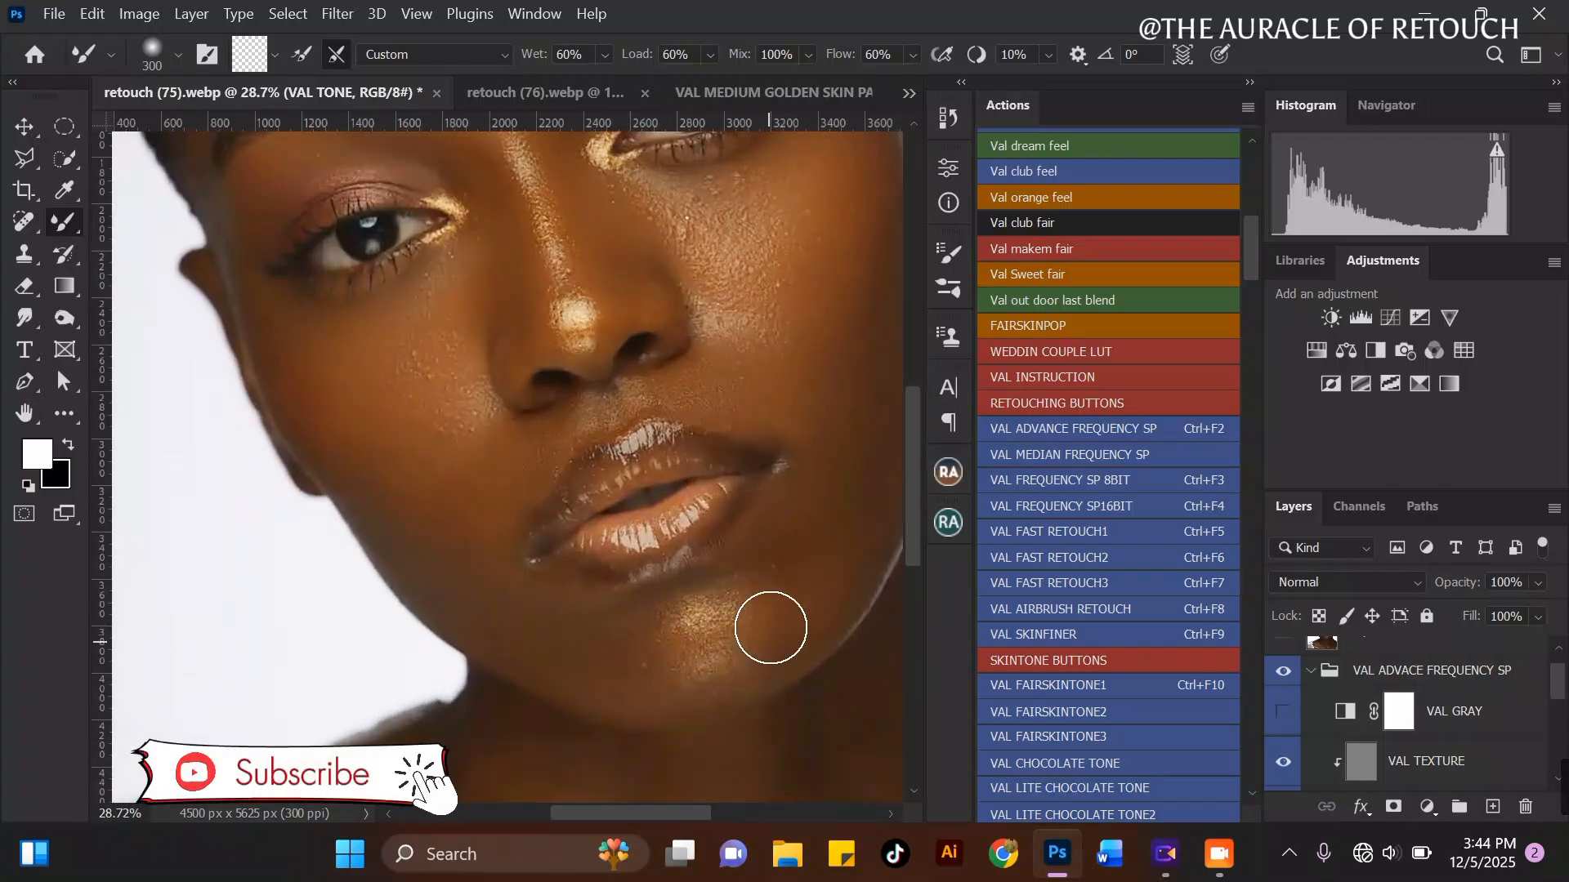
{"action": "scroll", "coordinate": [482, 652], "scroll_direction": "down", "scroll_amount": 3}
{"action": "scroll", "coordinate": [695, 580], "scroll_direction": "up", "scroll_amount": 3}
{"action": "key", "text": "bracketright"}
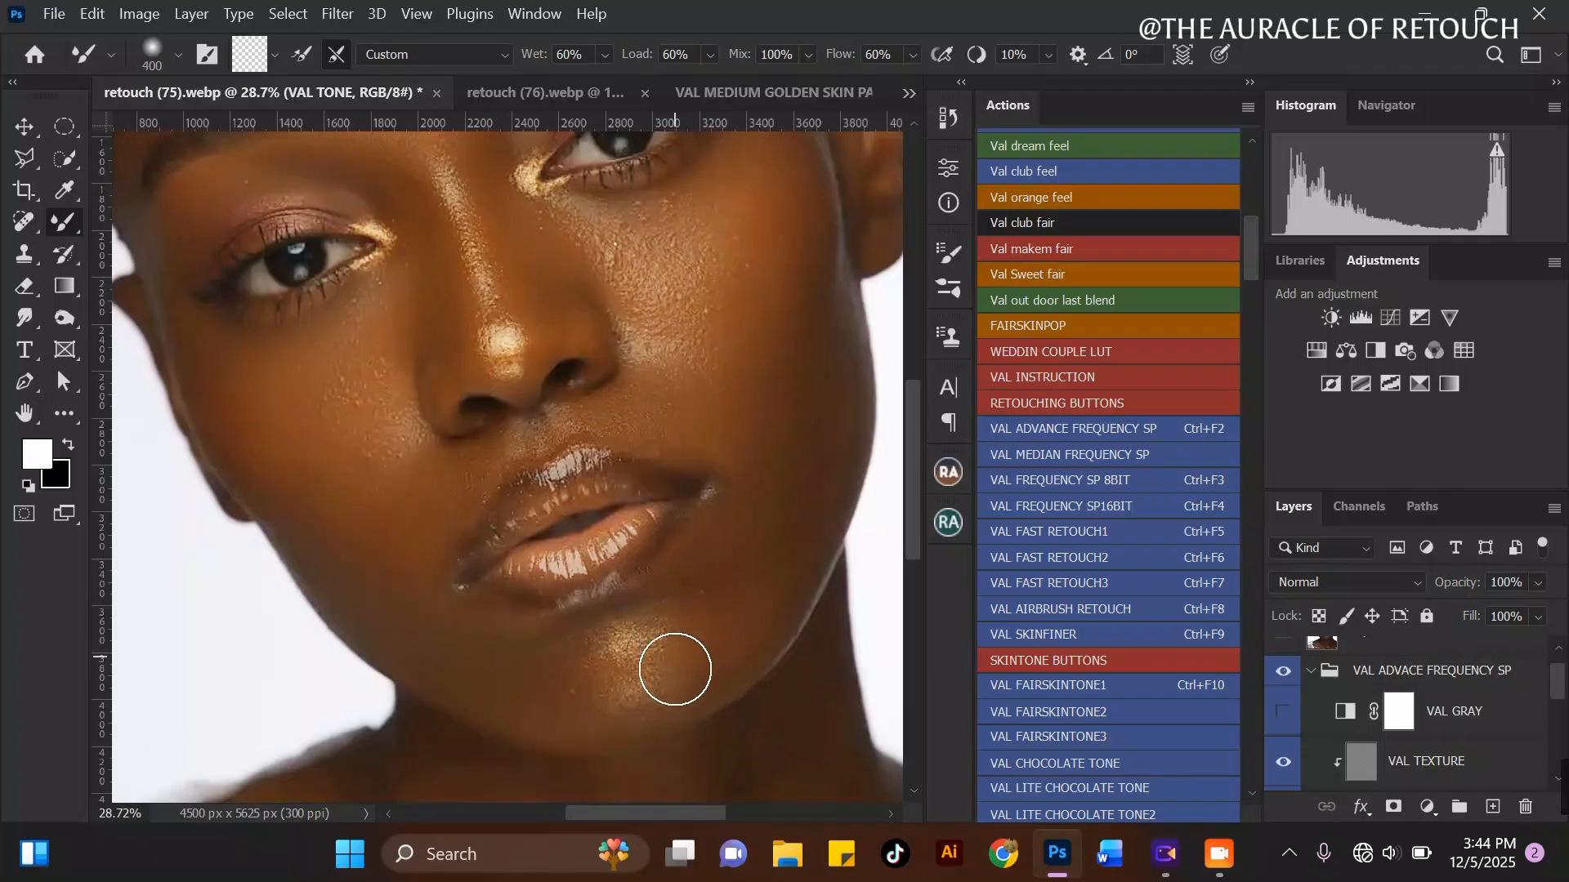
{"action": "key", "text": "bracketright"}
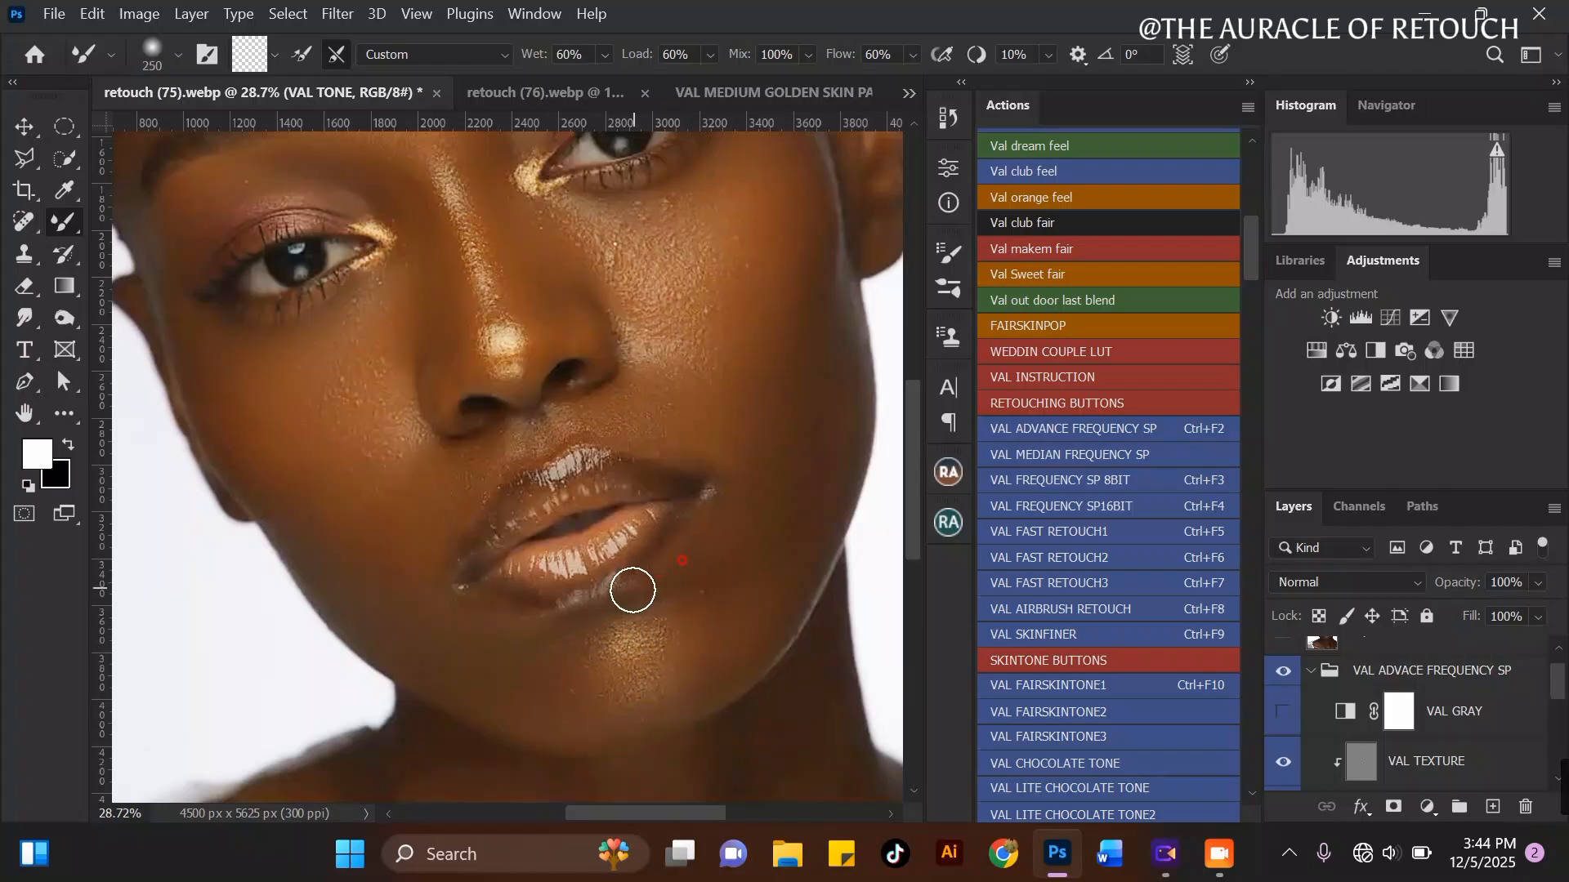
{"action": "key", "text": "bracketright"}
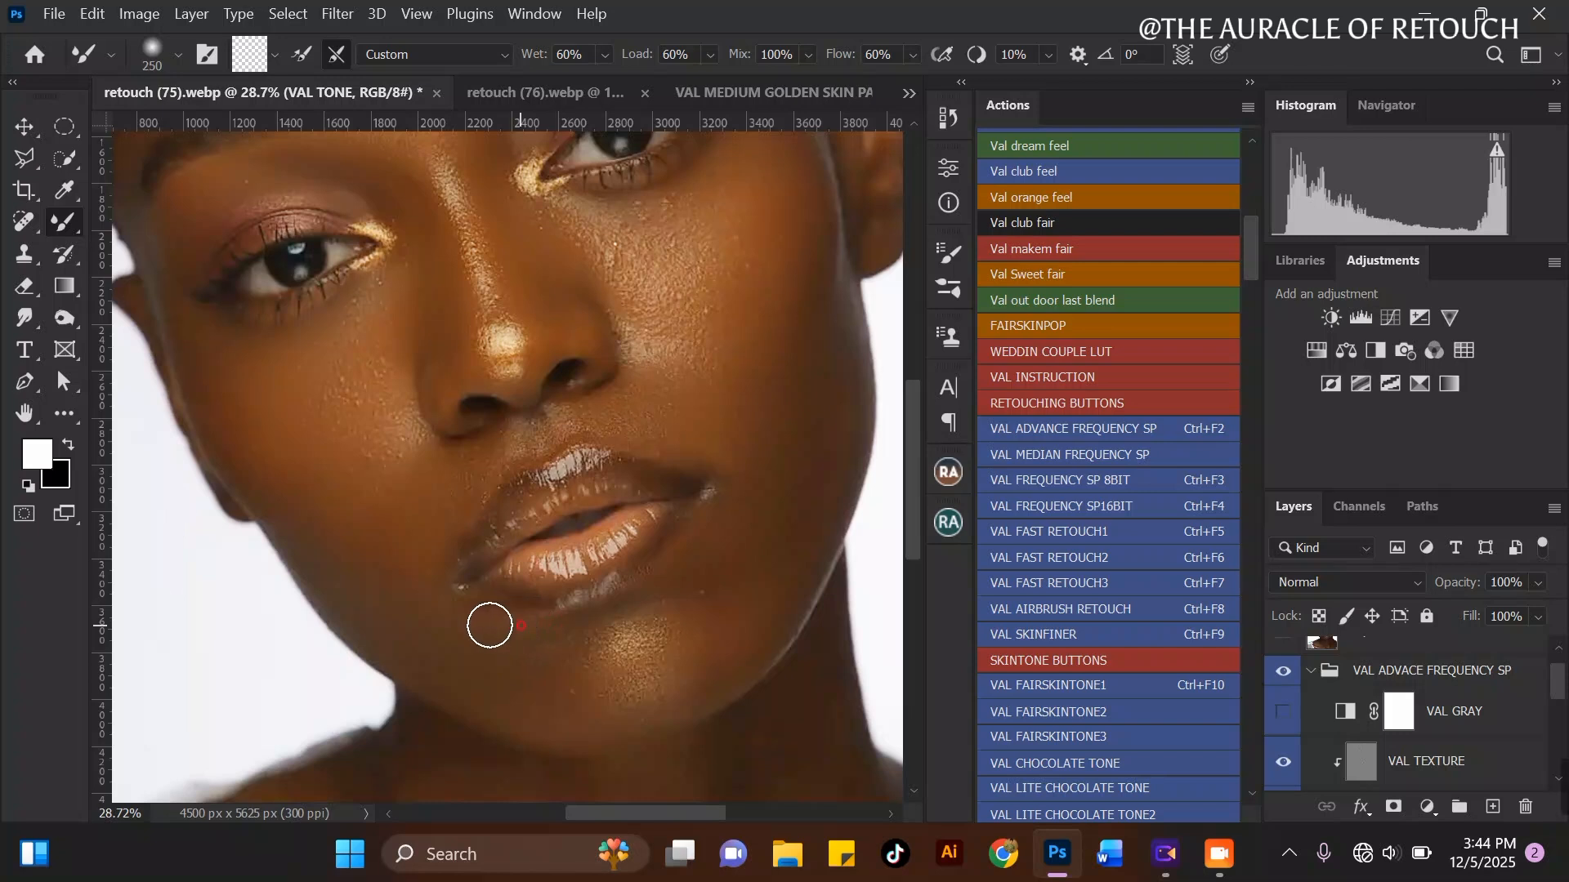
{"action": "key", "text": "bracketright"}
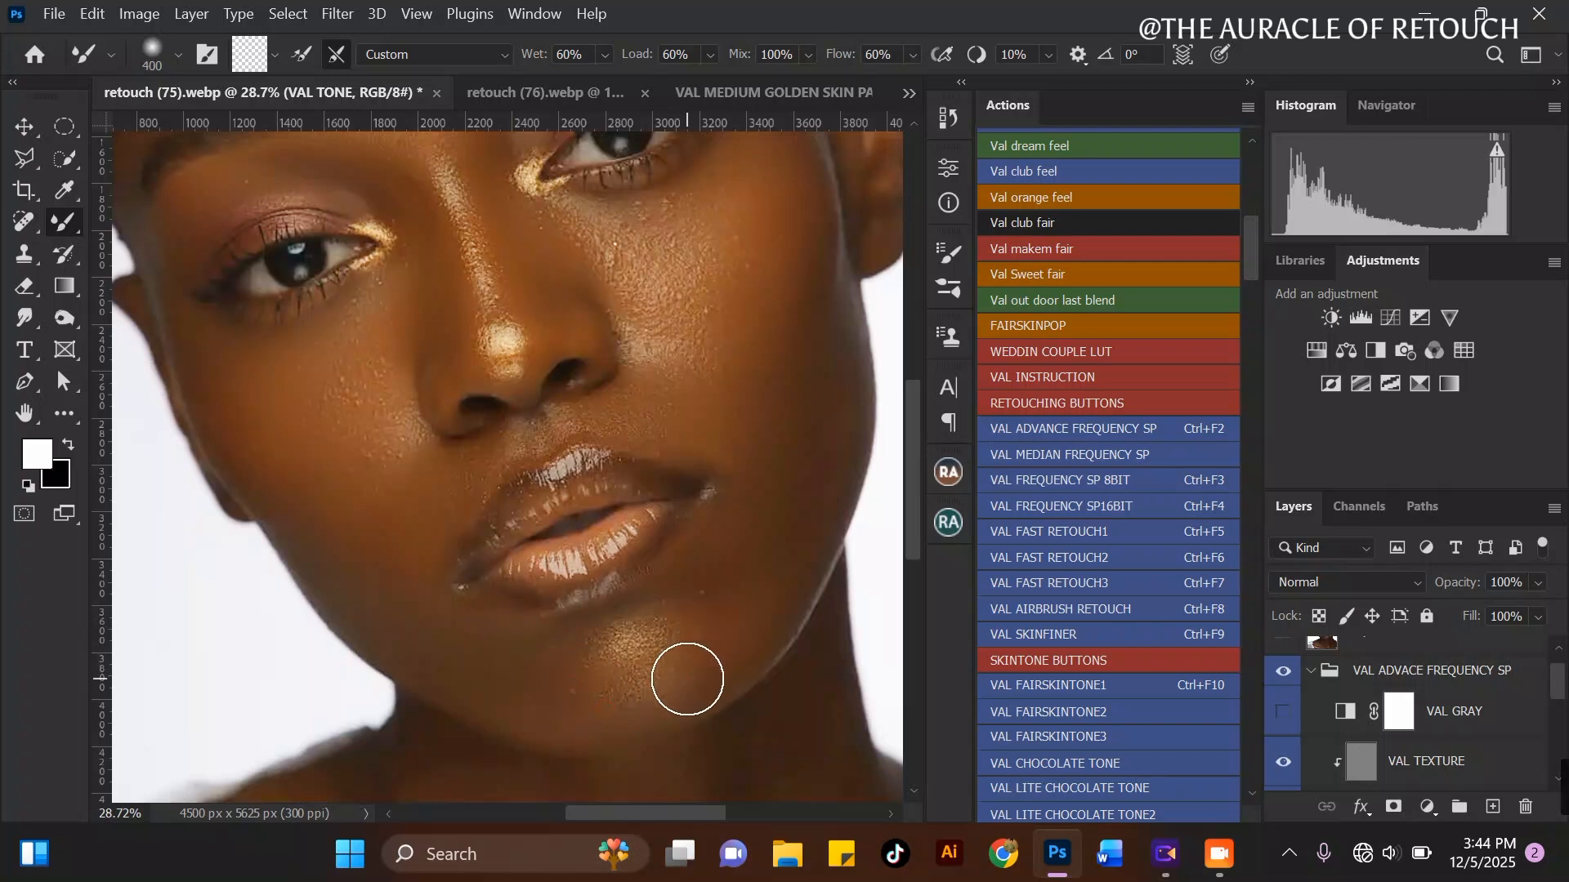
Step: Refine the chin highlight and the skin edge just below the lower lip with the Mixer Brush reduced to 200 px
{"action": "mouse_move", "coordinate": [574, 669]}
{"action": "left_mouse_down"}
{"action": "mouse_move", "coordinate": [578, 705]}
{"action": "mouse_move", "coordinate": [562, 685]}
{"action": "mouse_move", "coordinate": [603, 645]}
{"action": "mouse_move", "coordinate": [639, 684]}
{"action": "mouse_move", "coordinate": [667, 681]}
{"action": "mouse_move", "coordinate": [677, 643]}
{"action": "mouse_move", "coordinate": [714, 643]}
{"action": "mouse_move", "coordinate": [615, 679]}
{"action": "left_mouse_up"}
{"action": "key", "text": "bracketleft"}
{"action": "key", "text": "bracketleft"}
{"action": "scroll", "coordinate": [628, 560], "scroll_direction": "up", "scroll_amount": 2}
{"action": "key", "text": "bracketleft"}
{"action": "left_click_drag", "start_coordinate": [572, 611], "coordinate": [611, 594]}
{"action": "key", "text": "bracketright"}
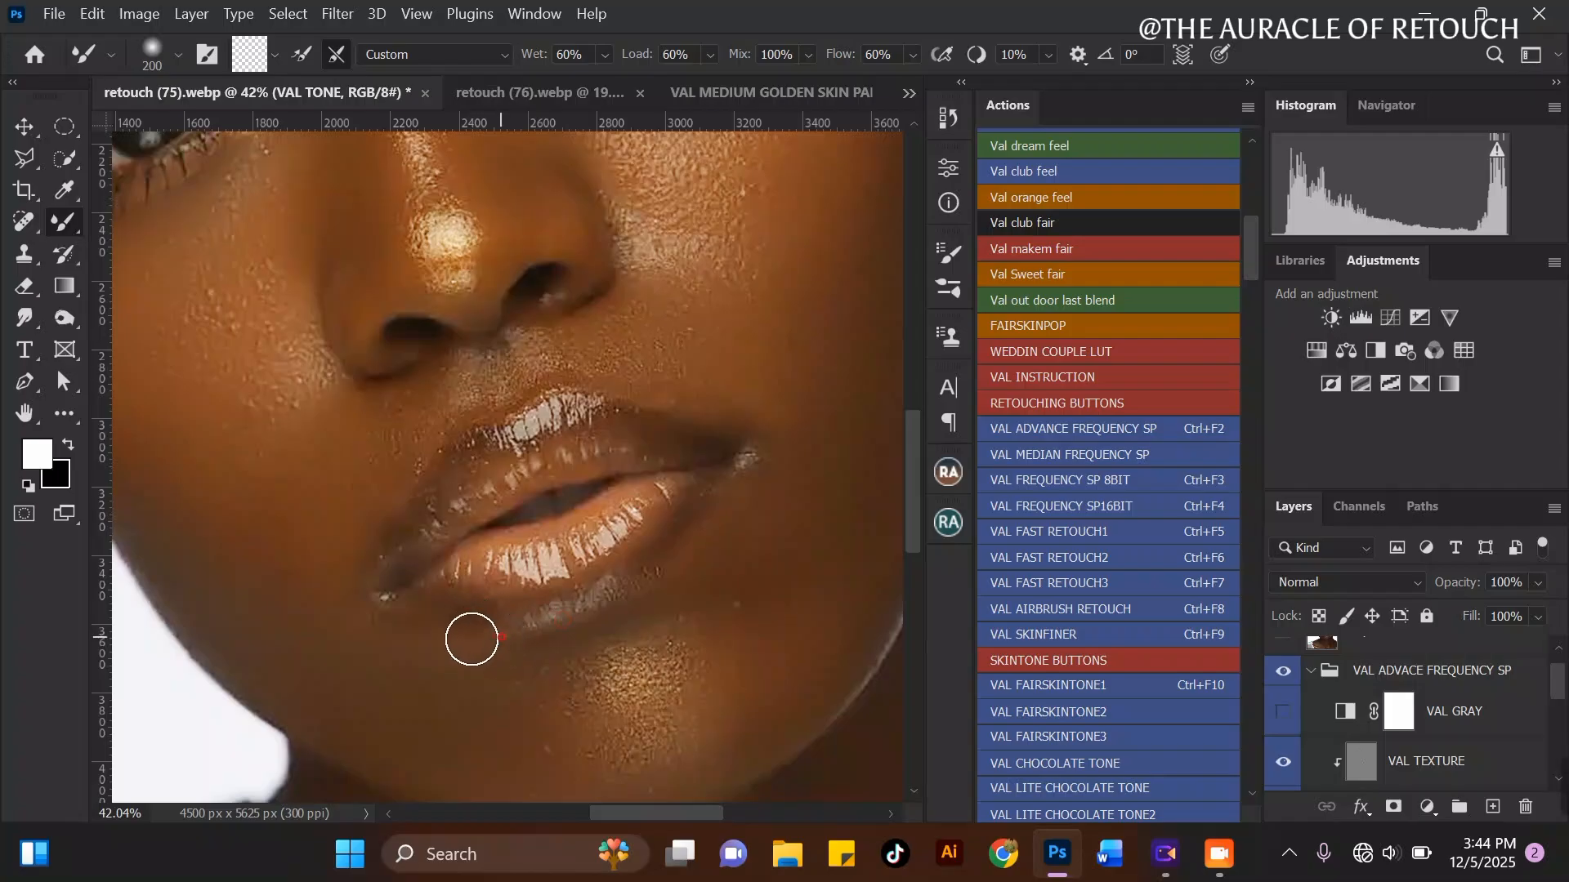
Step: Blend the left cheek beside the mouth corner with the Mixer Brush at 400 px
{"action": "scroll", "coordinate": [570, 603], "scroll_direction": "down", "scroll_amount": 2}
{"action": "key", "text": "bracketright"}
{"action": "key", "text": "bracketright"}
{"action": "key", "text": "bracketright"}
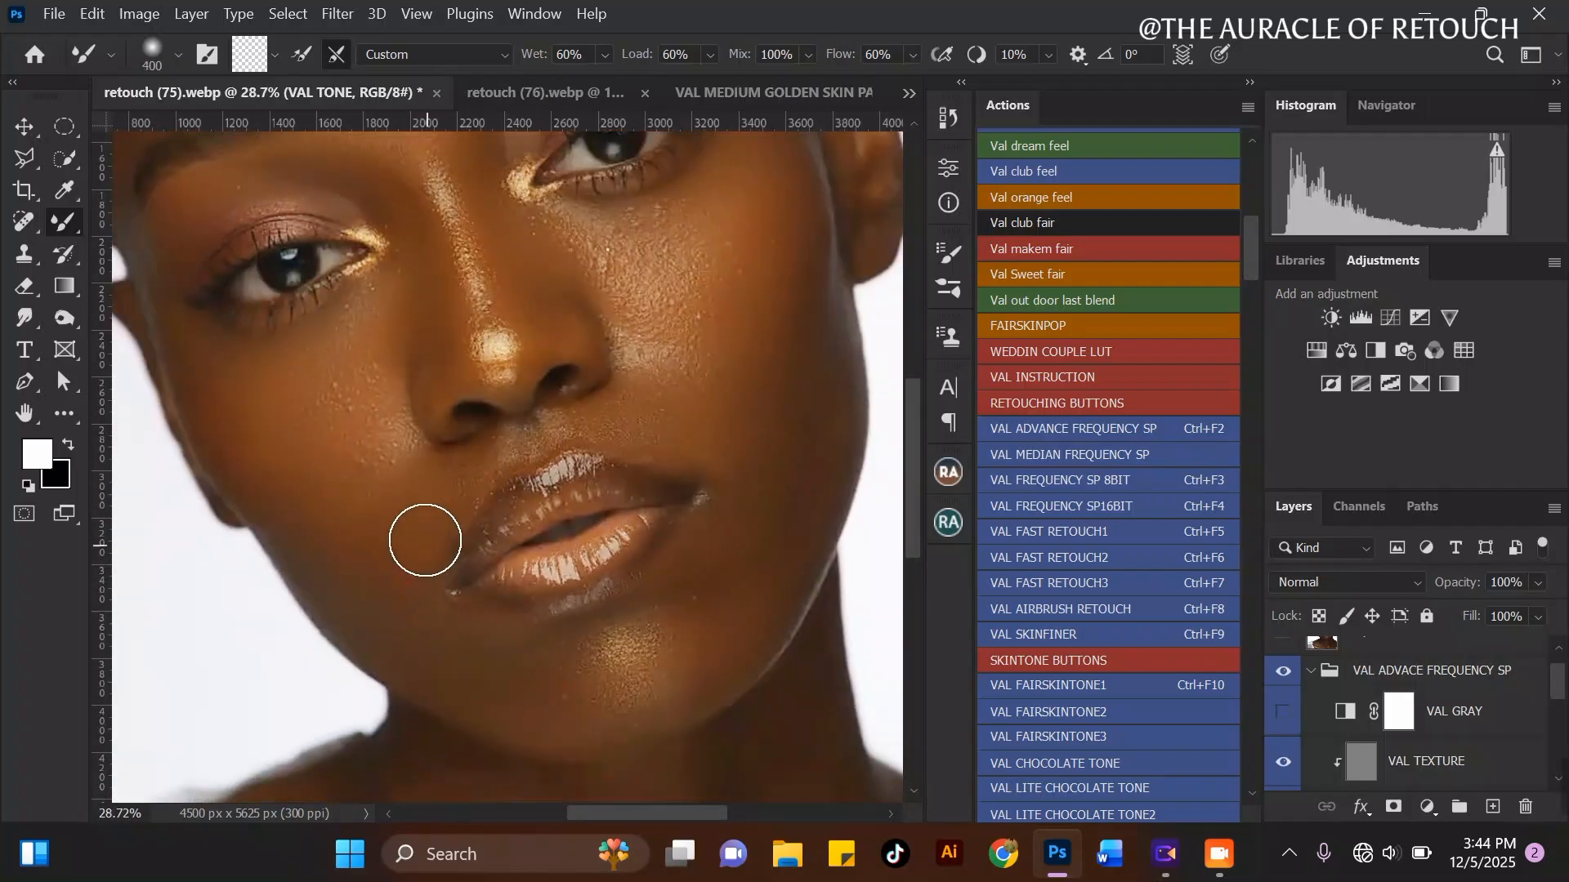
{"action": "scroll", "coordinate": [423, 542], "scroll_direction": "down", "scroll_amount": 2}
{"action": "scroll", "coordinate": [417, 438], "scroll_direction": "up", "scroll_amount": 3}
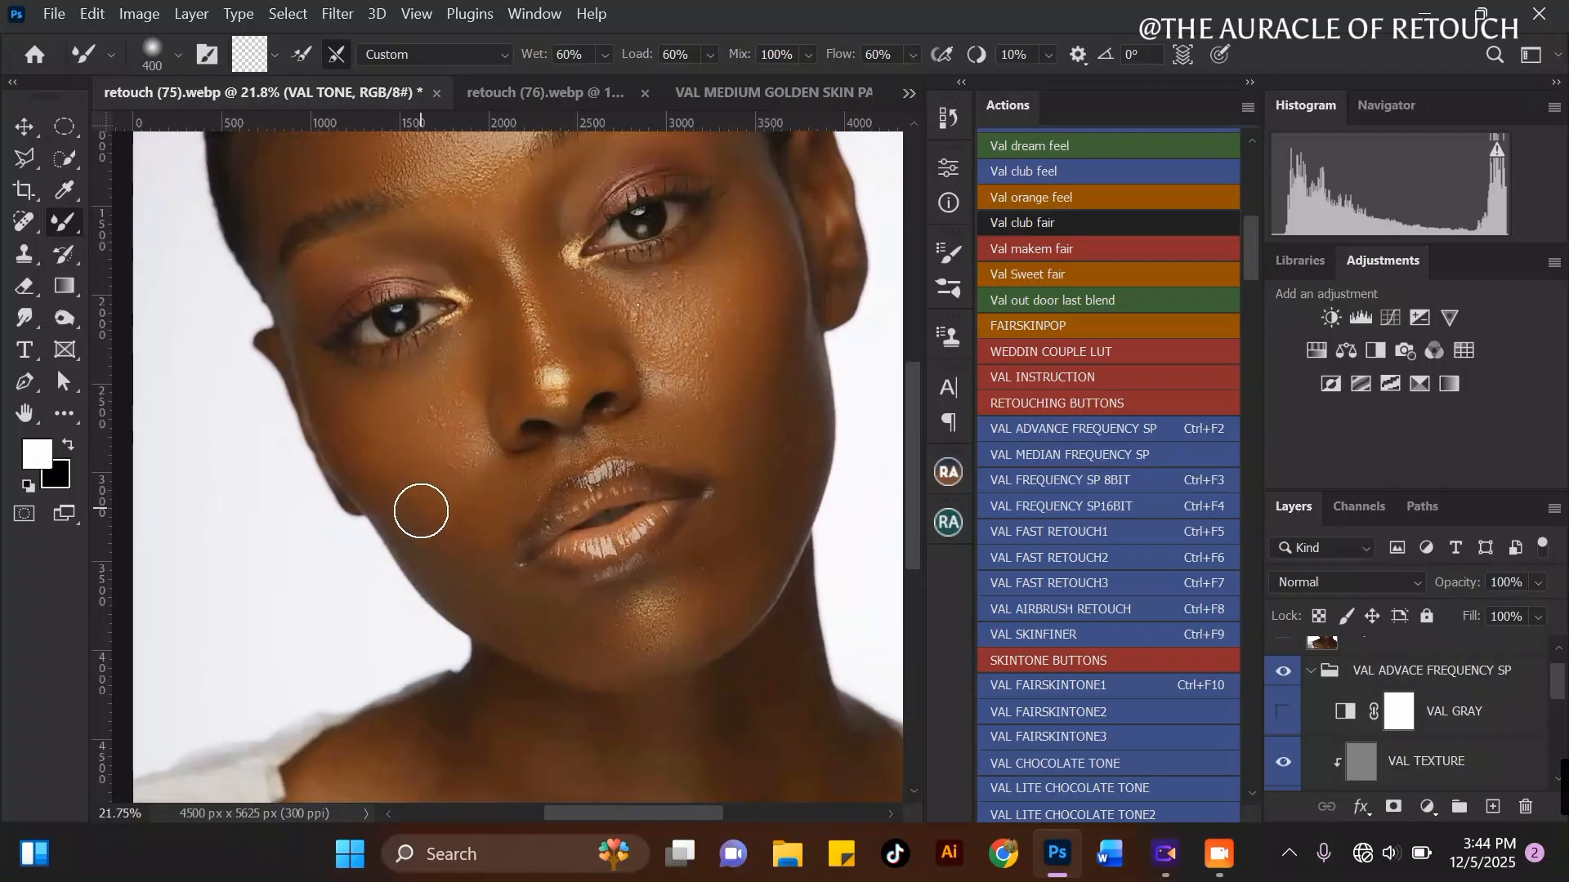
Step: Compare the face before and after retouching by toggling the visibility of the VAL ADVACE FREQUENCY SP group
{"action": "scroll", "coordinate": [593, 274], "scroll_direction": "down", "scroll_amount": 2}
{"action": "scroll", "coordinate": [486, 172], "scroll_direction": "up", "scroll_amount": 2}
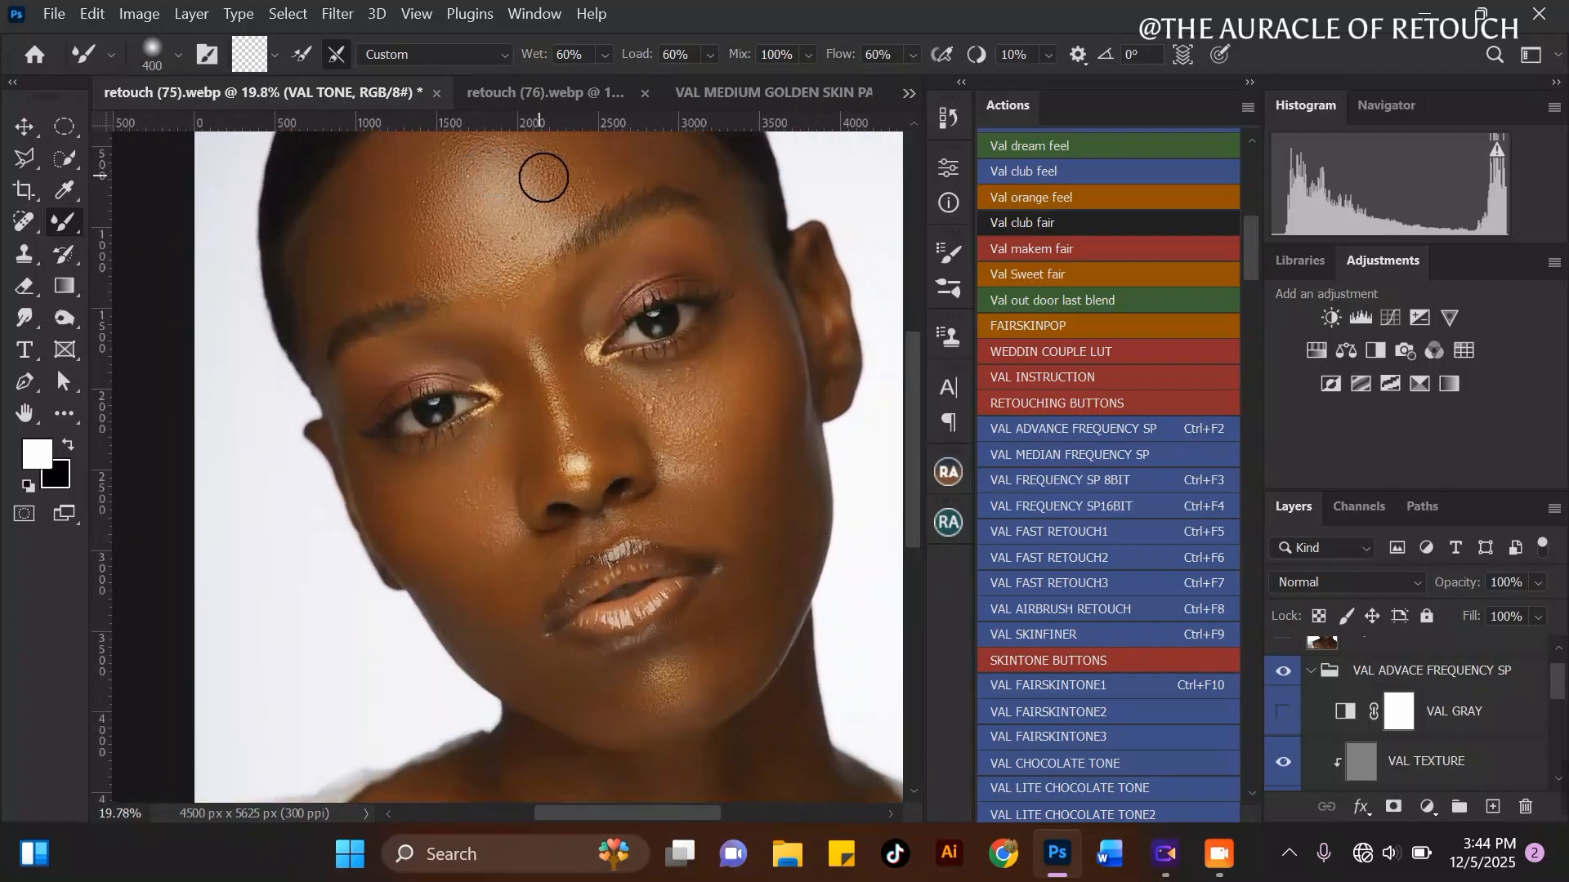
{"action": "left_click", "coordinate": [1282, 675]}
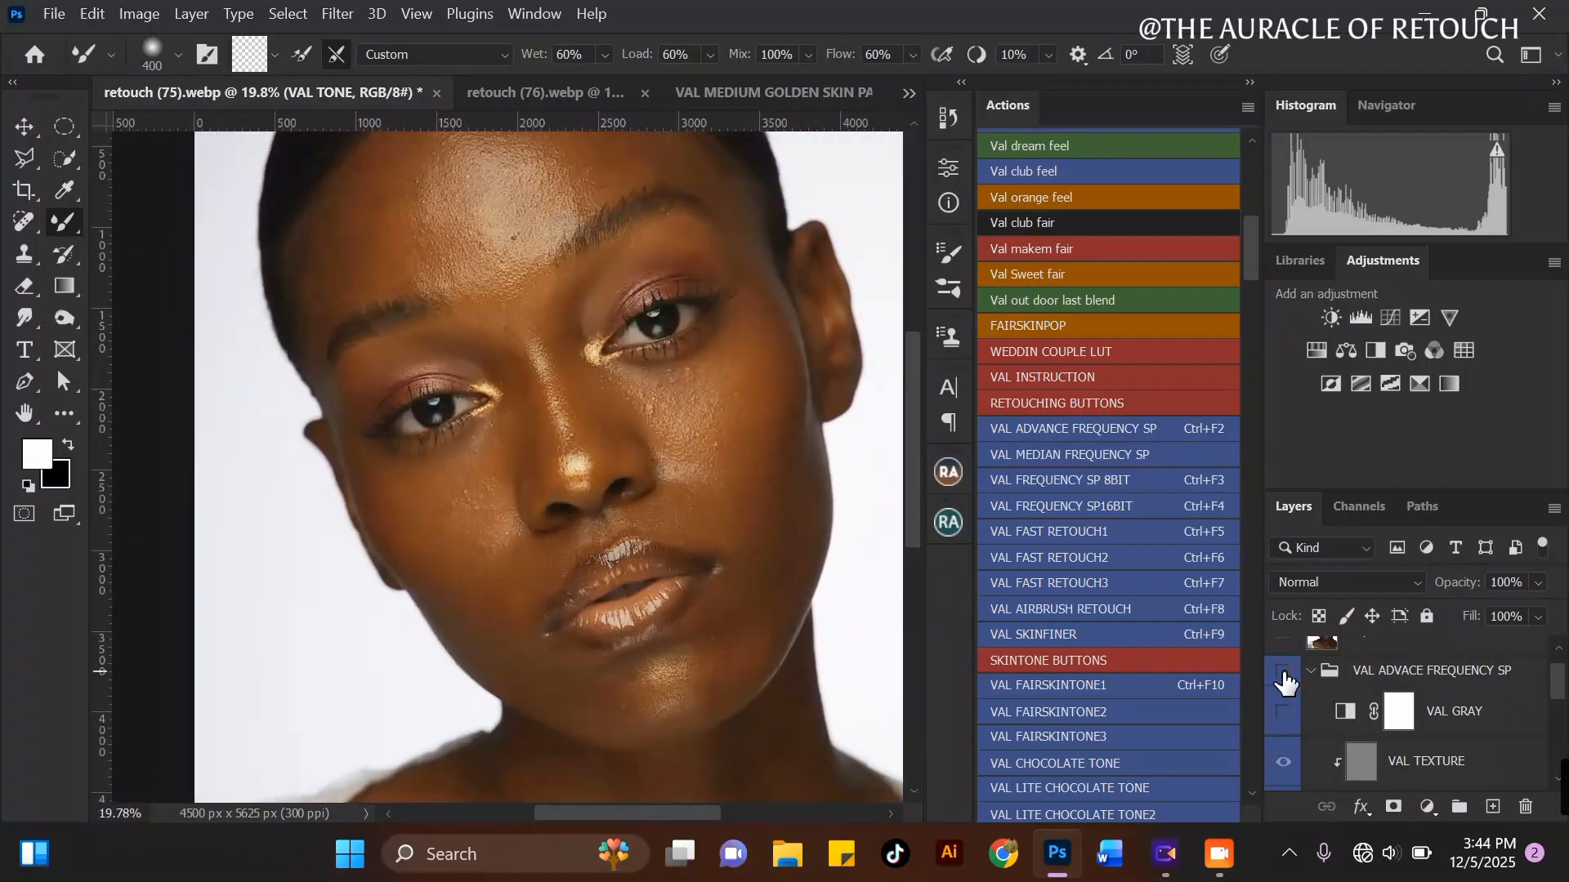
{"action": "left_click", "coordinate": [1284, 675]}
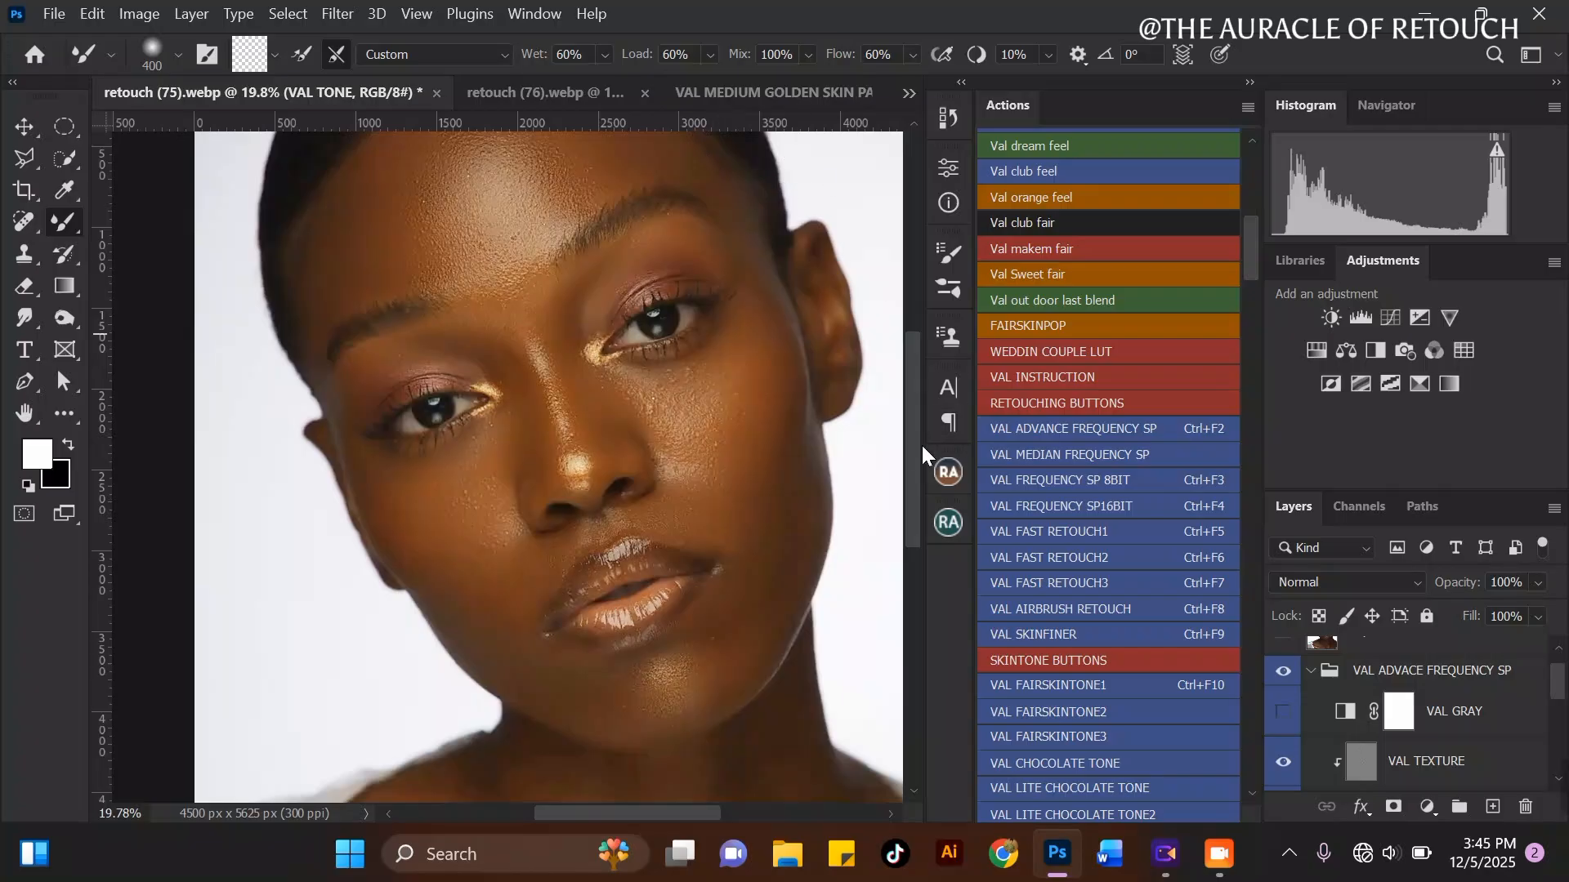
{"action": "scroll", "coordinate": [922, 445], "scroll_direction": "up", "scroll_amount": 2}
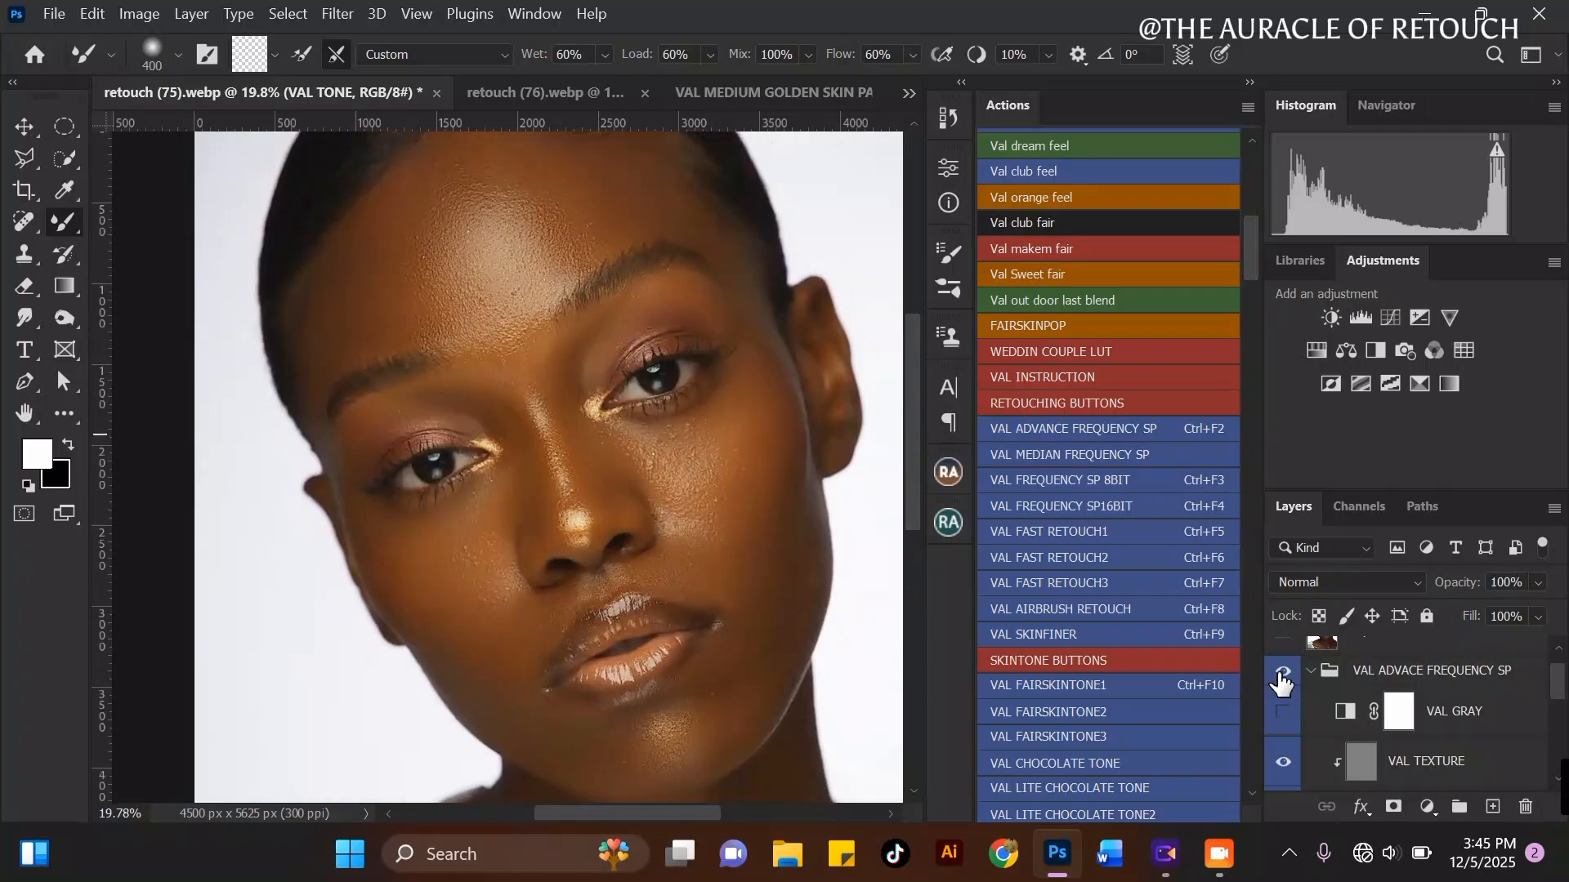
{"action": "left_click", "coordinate": [1282, 678]}
{"action": "left_click", "coordinate": [1283, 679]}
{"action": "left_click", "coordinate": [1284, 678]}
{"action": "left_click", "coordinate": [1282, 677]}
{"action": "left_click", "coordinate": [1282, 677]}
Step: Smooth the left under-eye area, the cheek and the outer face edge with the Mixer Brush at 300 to 500 px
{"action": "scroll", "coordinate": [465, 560], "scroll_direction": "up", "scroll_amount": 3}
{"action": "key", "text": "bracketleft"}
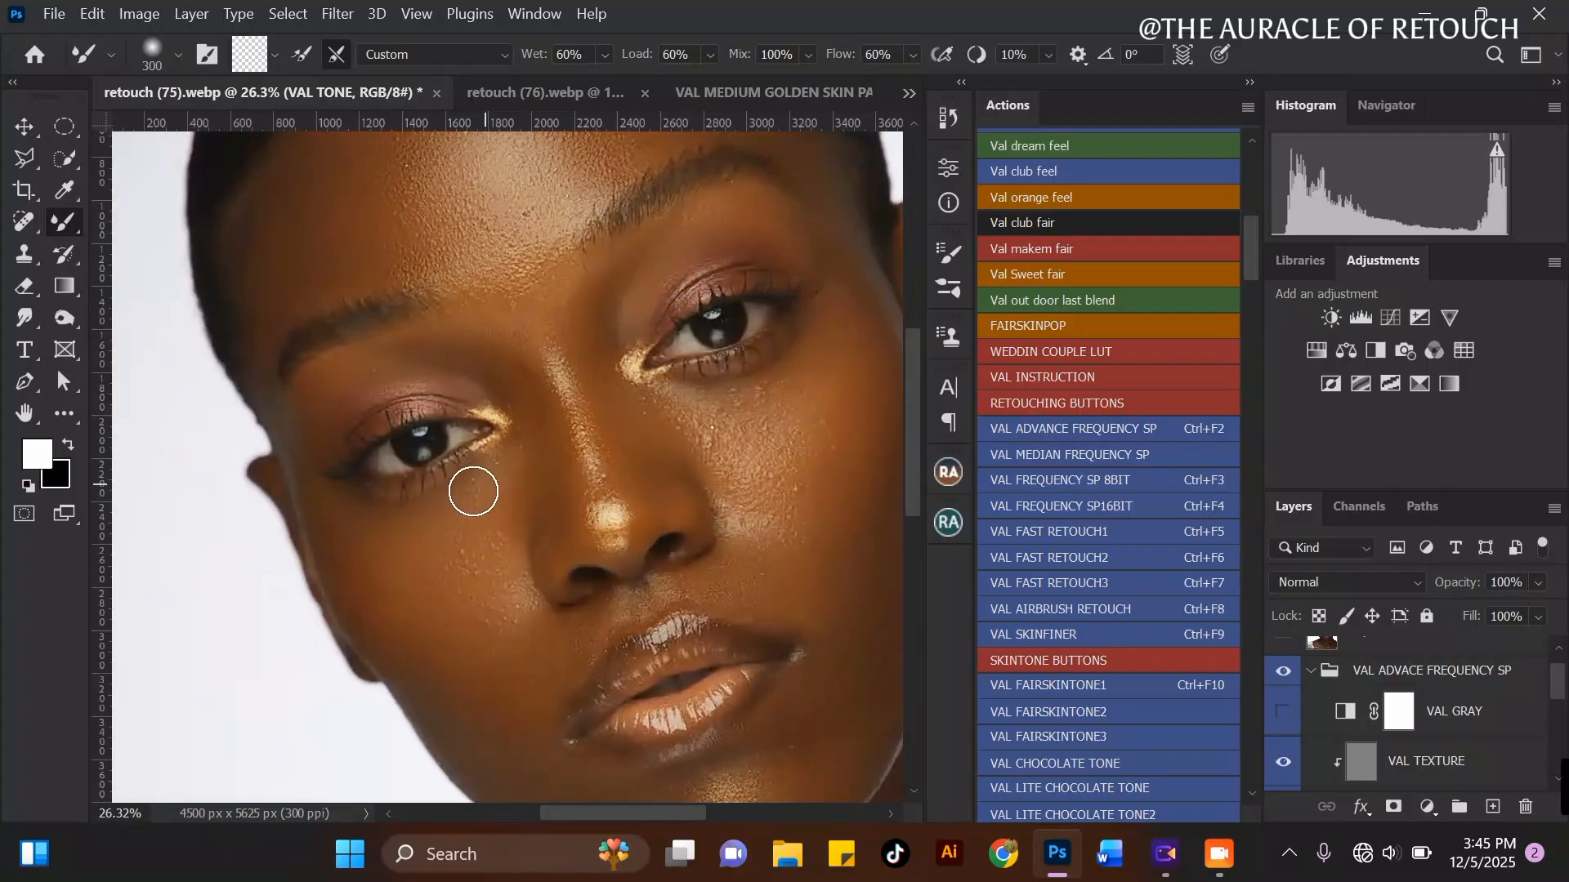
{"action": "key", "text": "bracketright"}
{"action": "key", "text": "bracketright"}
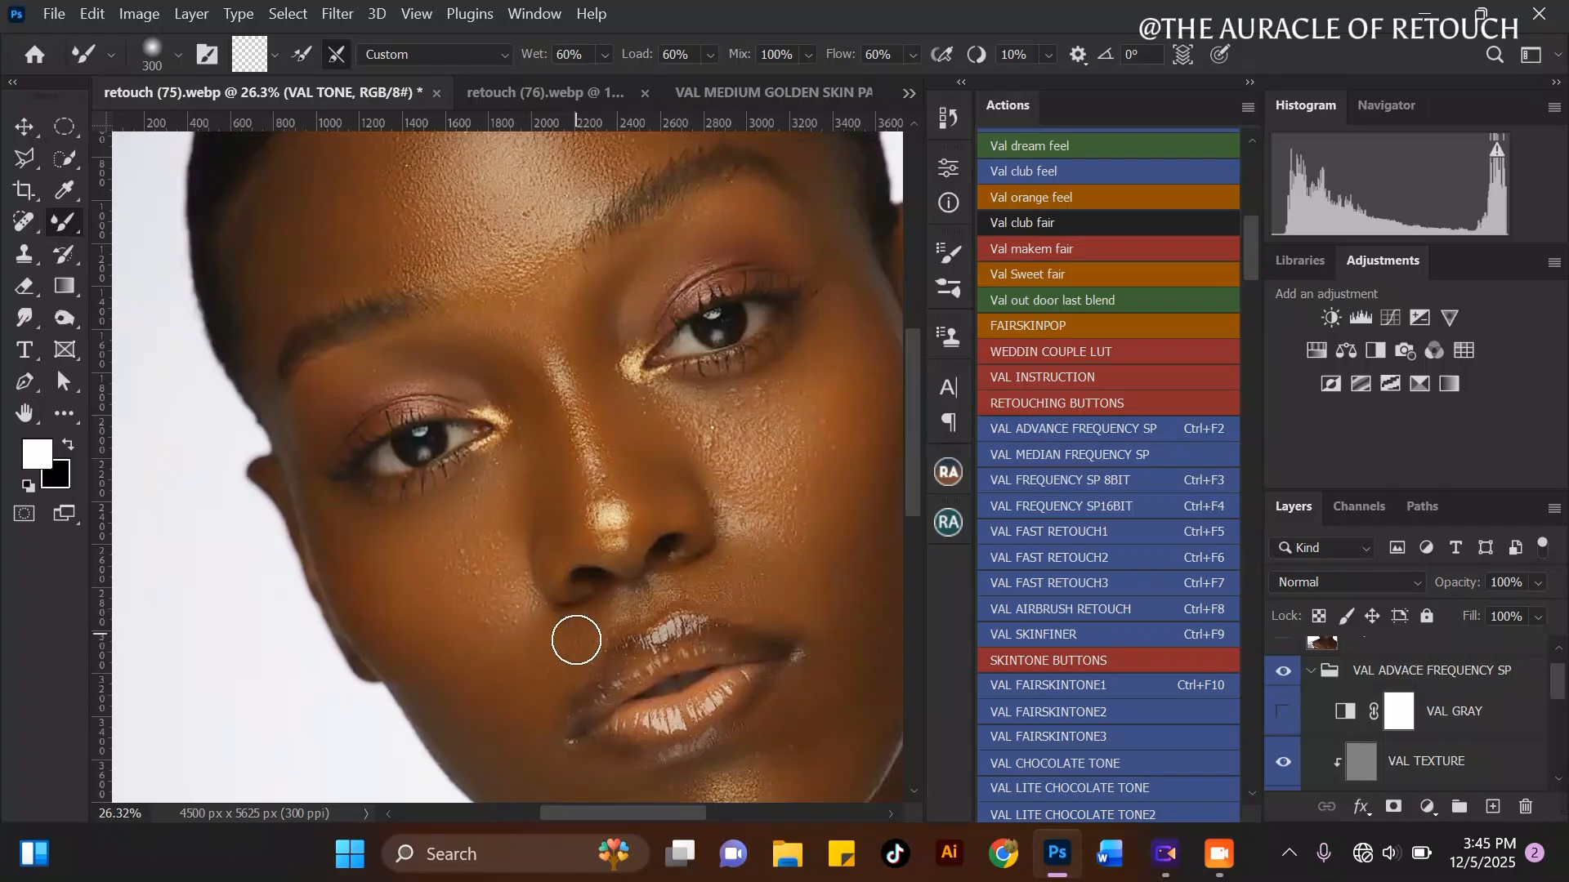
{"action": "key", "text": "bracketright"}
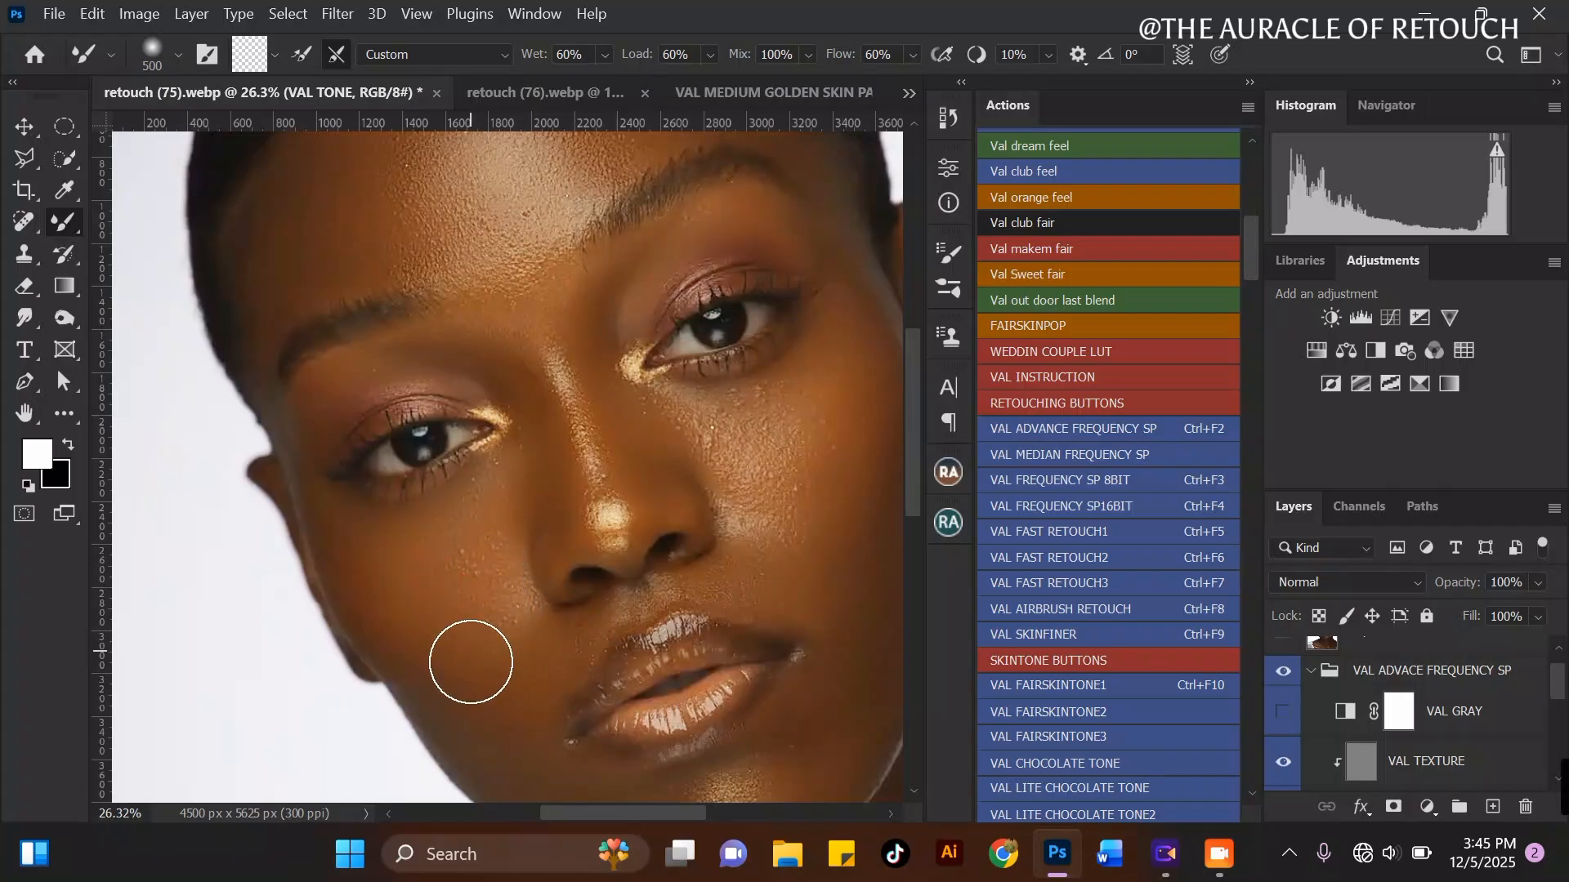
{"action": "key", "text": "bracketleft"}
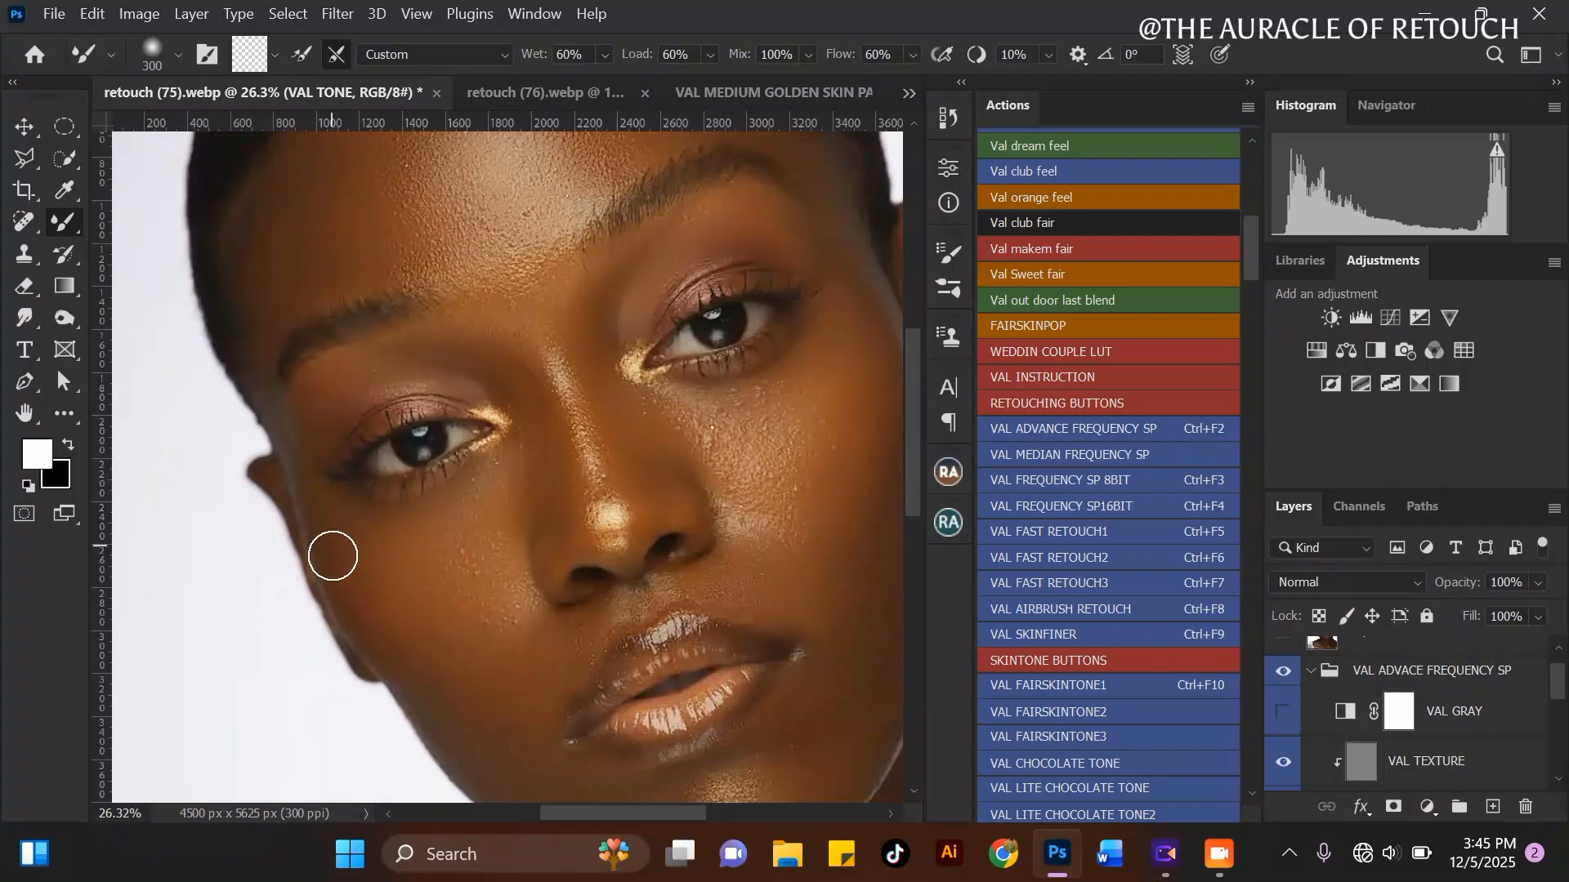
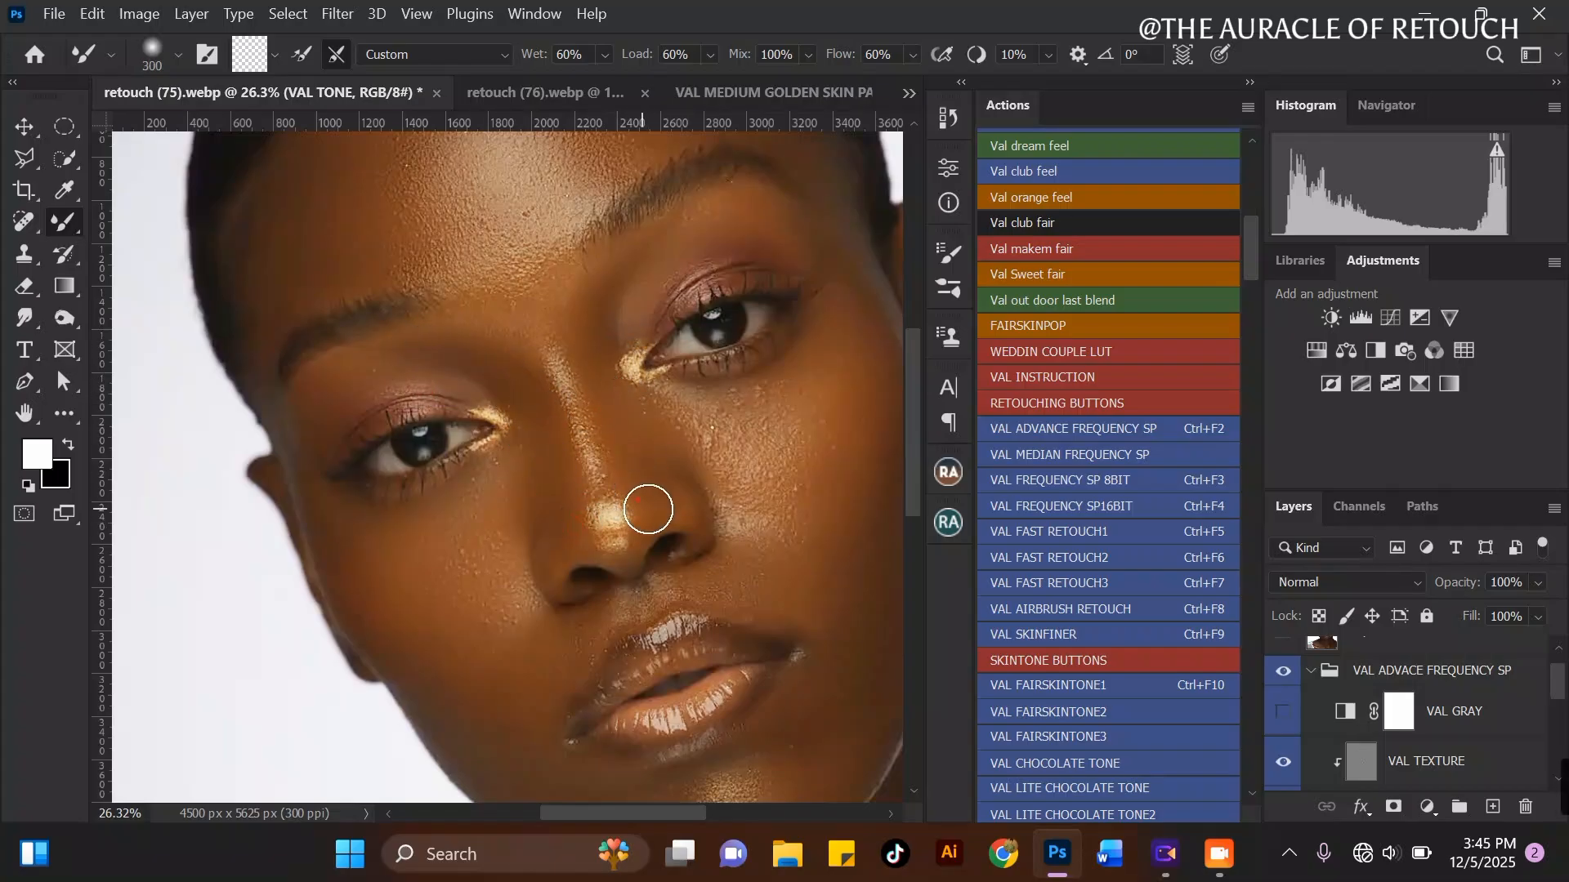
Step: Blend the left cheek into the skin between the nostril and upper lip with the Mixer Brush at 300 to 500 px
{"action": "key", "text": "bracketright"}
{"action": "key", "text": "bracketright"}
{"action": "scroll", "coordinate": [503, 464], "scroll_direction": "down", "scroll_amount": 2}
{"action": "scroll", "coordinate": [560, 553], "scroll_direction": "up", "scroll_amount": 2}
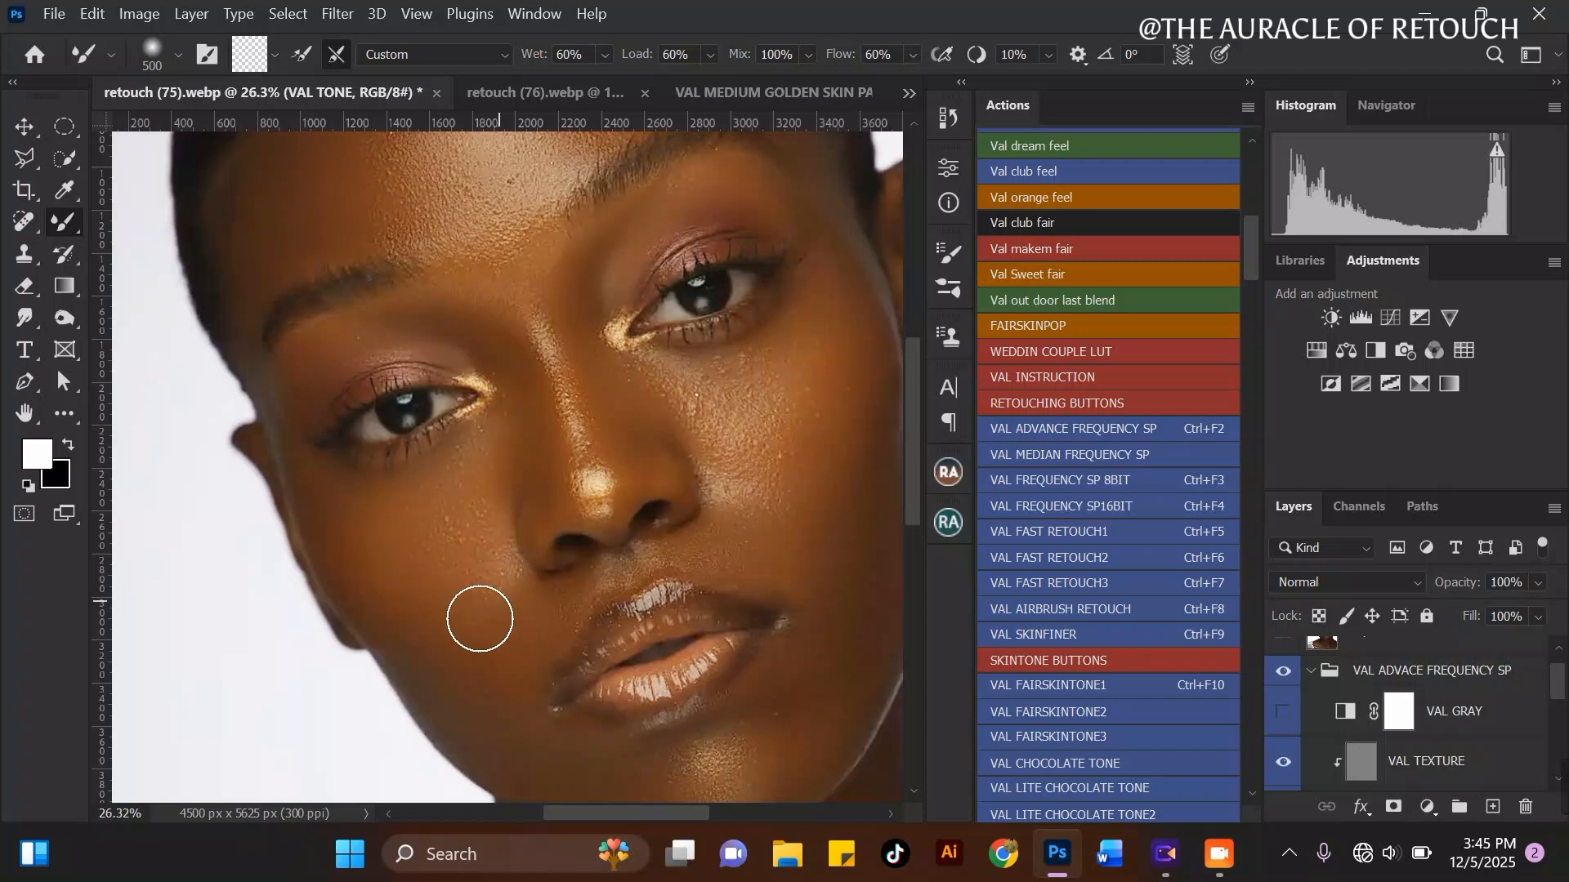
{"action": "key", "text": "bracketleft"}
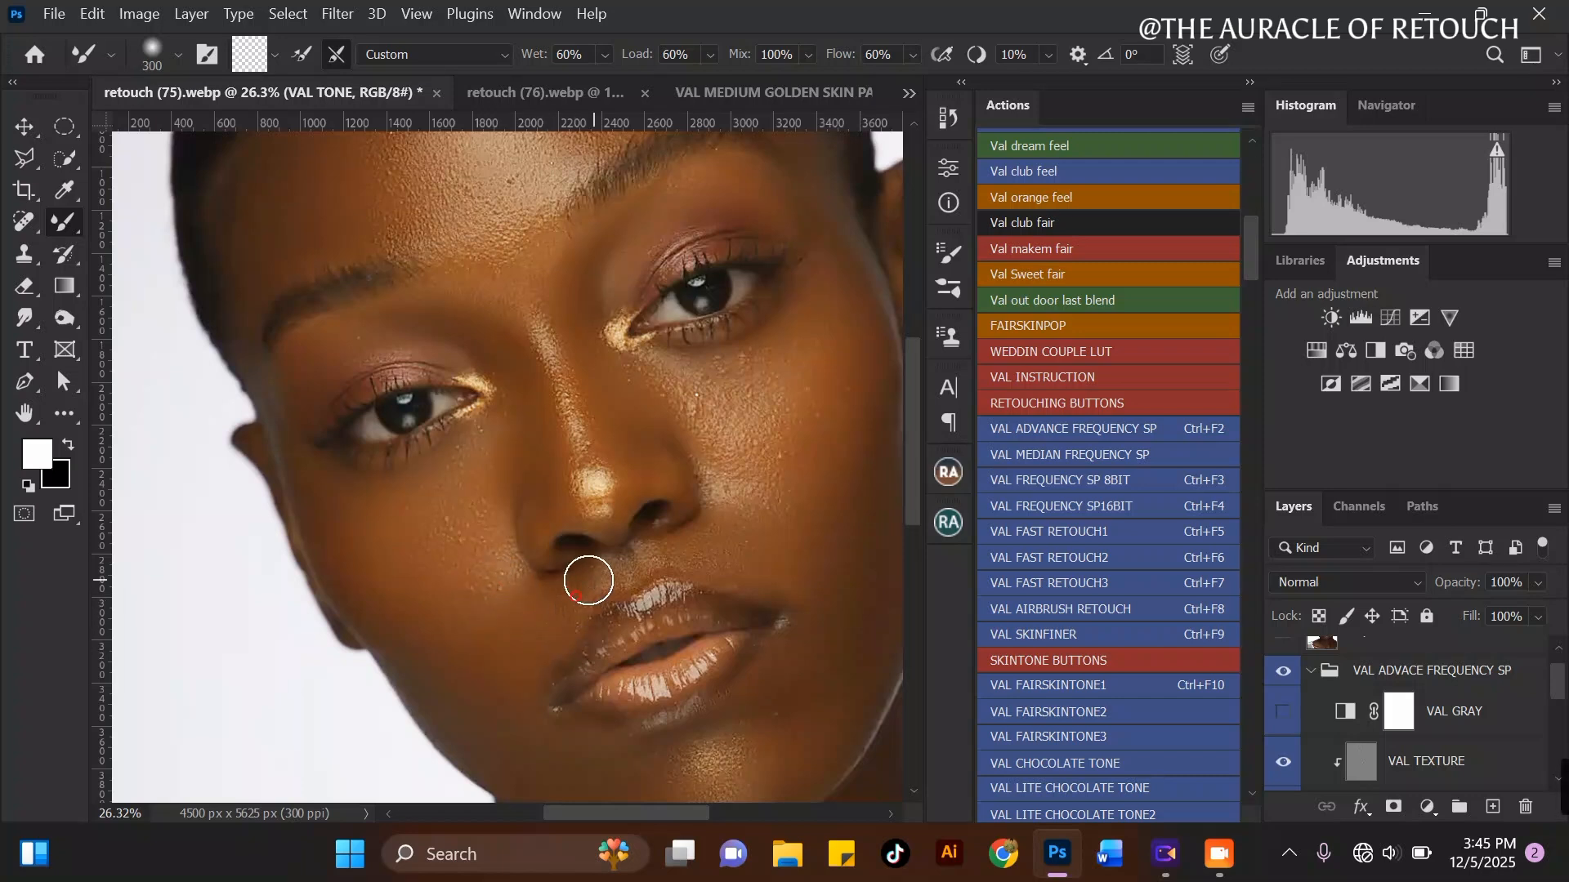
{"action": "scroll", "coordinate": [480, 504], "scroll_direction": "down", "scroll_amount": 2}
{"action": "key", "text": "bracketright"}
{"action": "key", "text": "bracketright"}
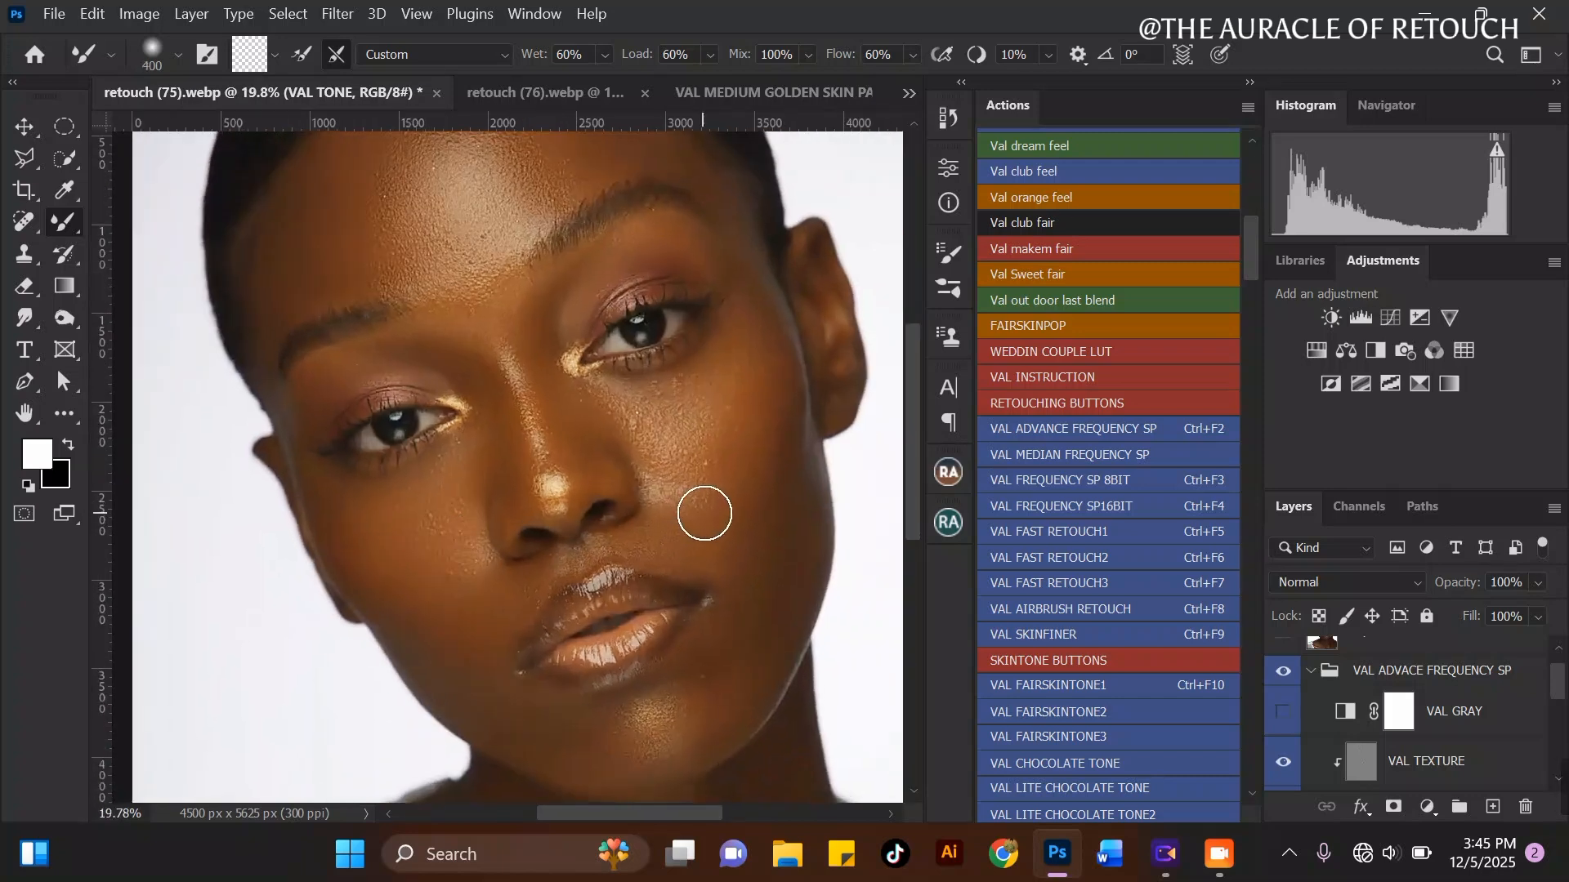
Step: Even the tones from the right side of the chin up across the right cheek with the Mixer Brush at 400 to 600 px
{"action": "scroll", "coordinate": [700, 512], "scroll_direction": "up", "scroll_amount": 1}
{"action": "scroll", "coordinate": [570, 473], "scroll_direction": "down", "scroll_amount": 2}
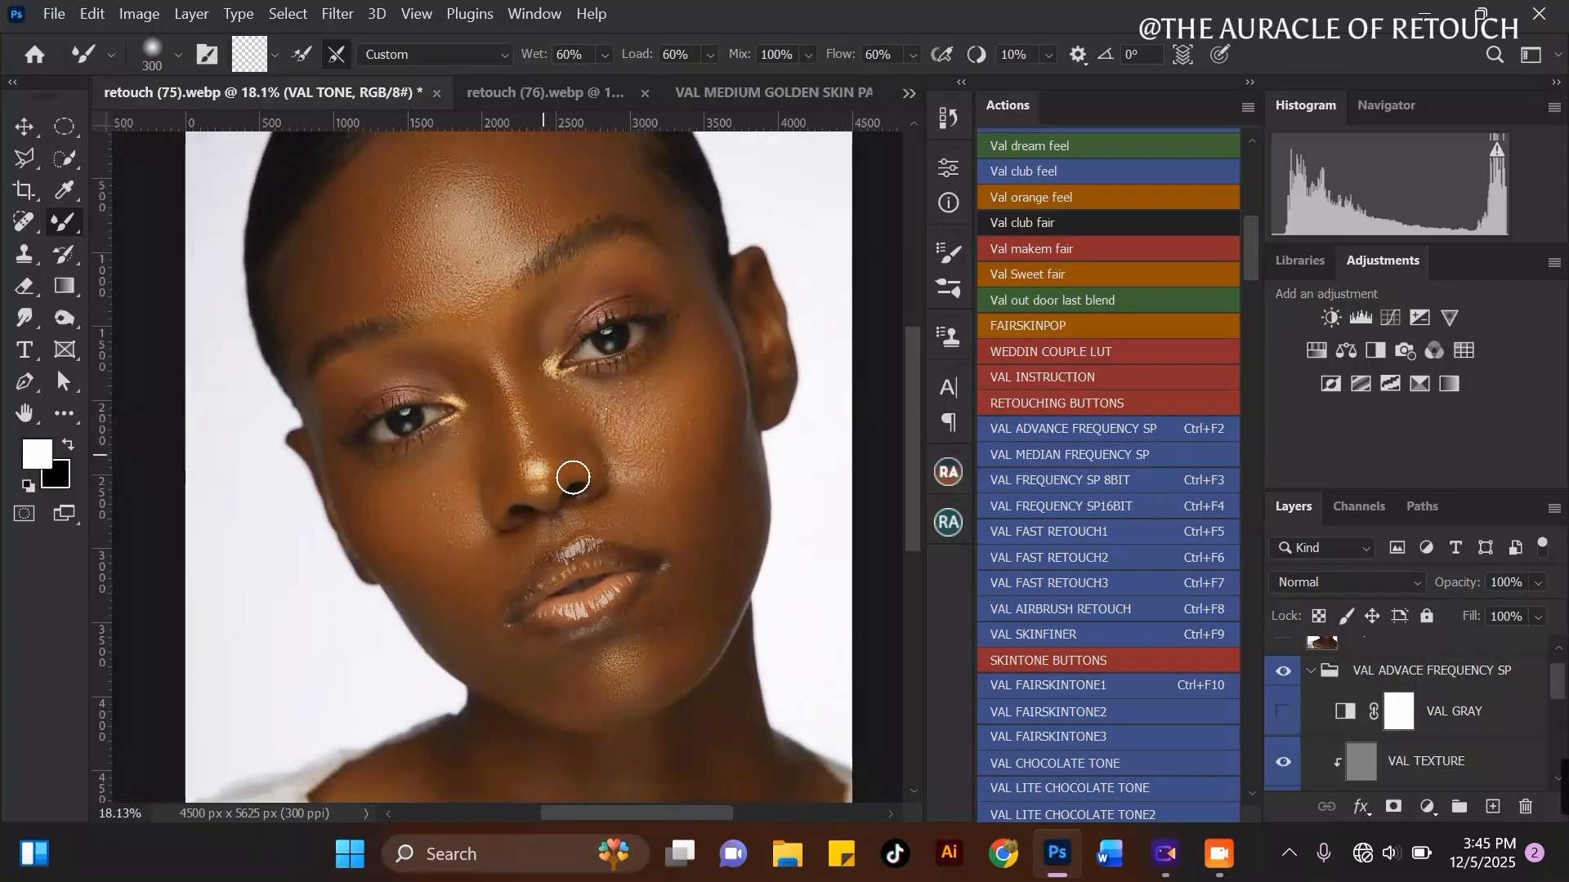
{"action": "key", "text": "bracketright"}
{"action": "scroll", "coordinate": [711, 539], "scroll_direction": "up", "scroll_amount": 2}
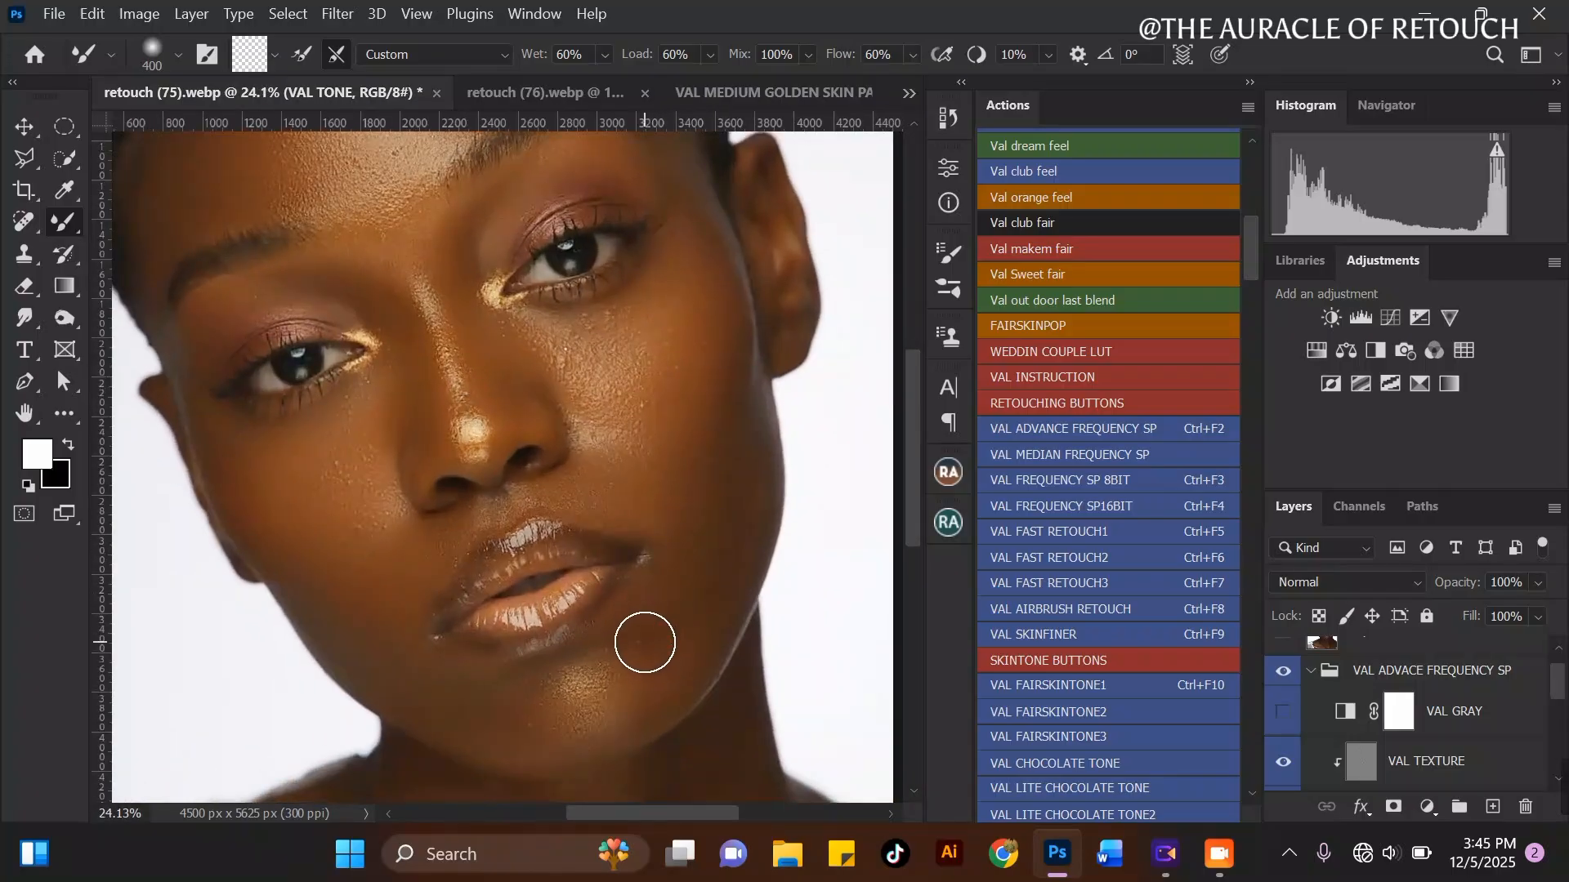
{"action": "scroll", "coordinate": [637, 633], "scroll_direction": "up", "scroll_amount": 2}
{"action": "key", "text": "bracketright"}
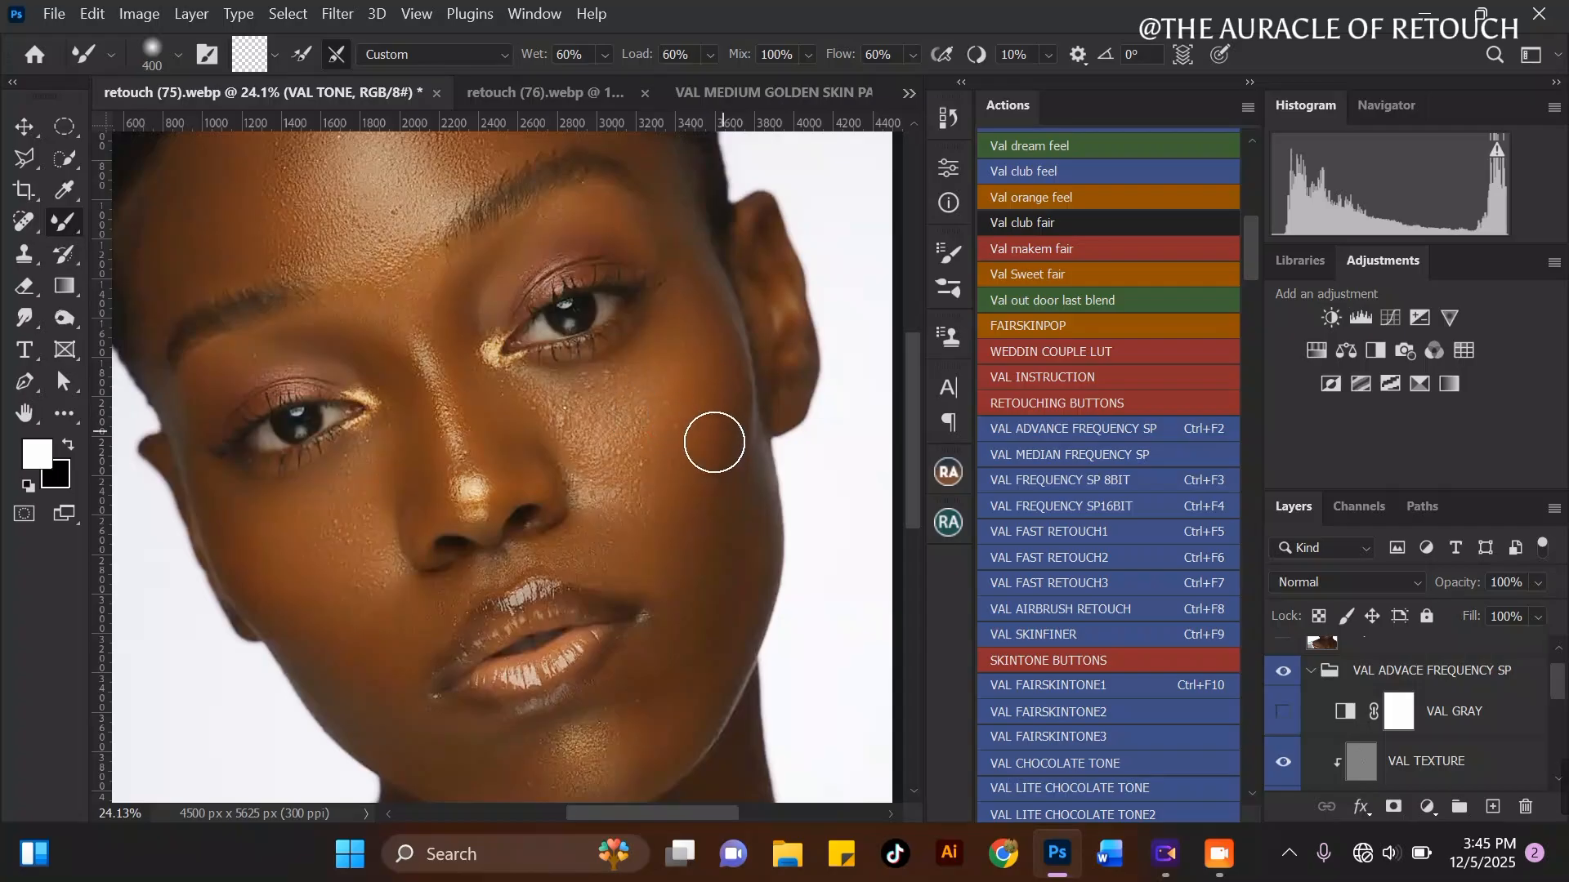
{"action": "key", "text": "bracketright"}
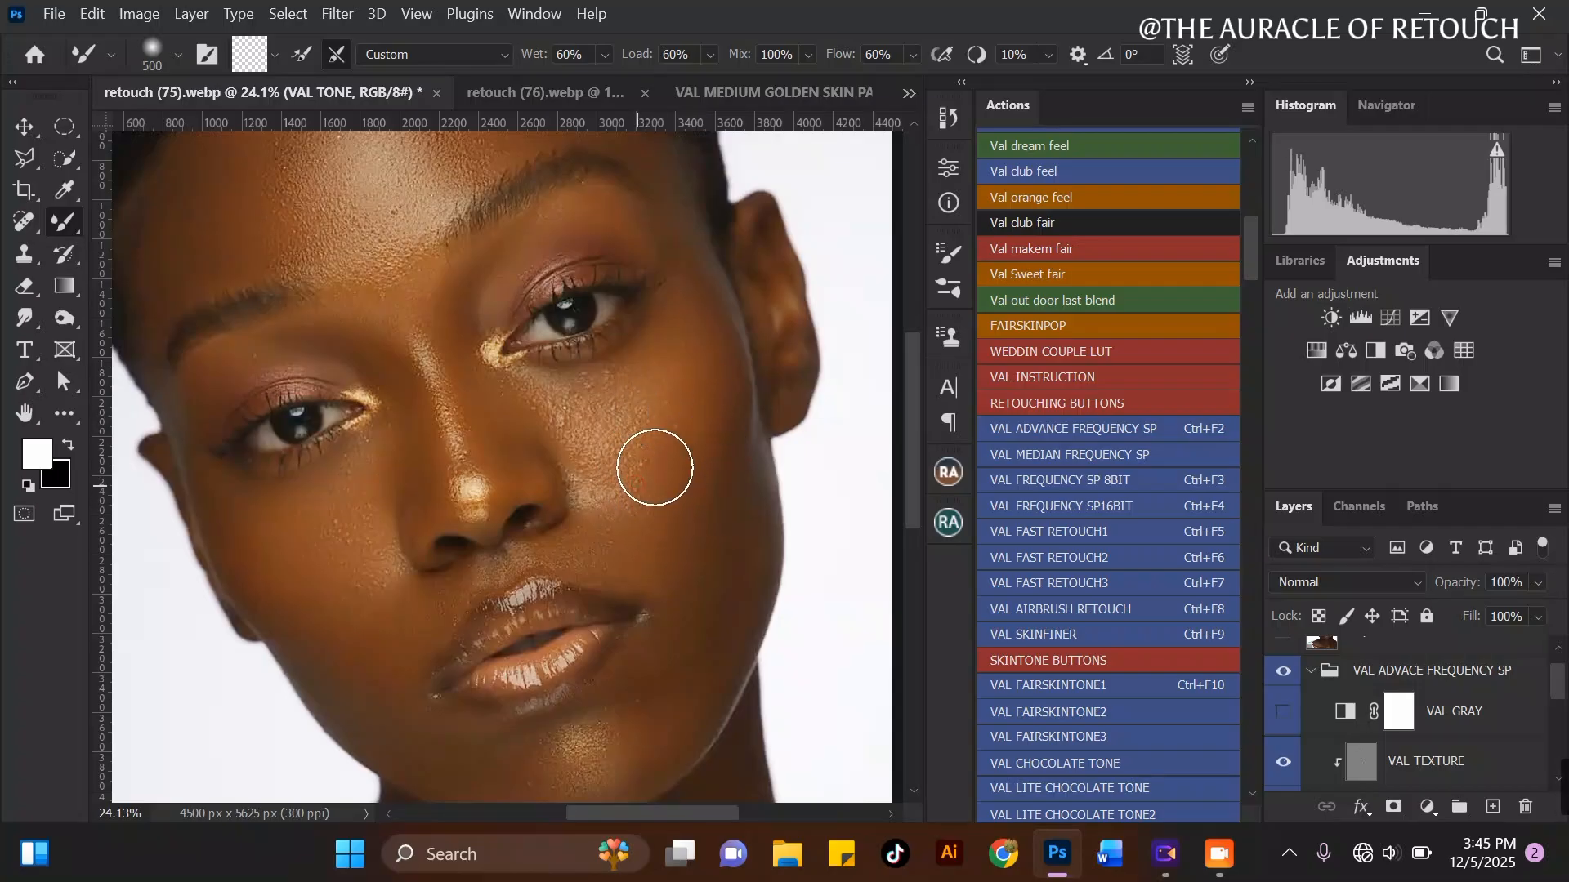
{"action": "key", "text": "bracketright"}
{"action": "scroll", "coordinate": [666, 319], "scroll_direction": "down", "scroll_amount": 1}
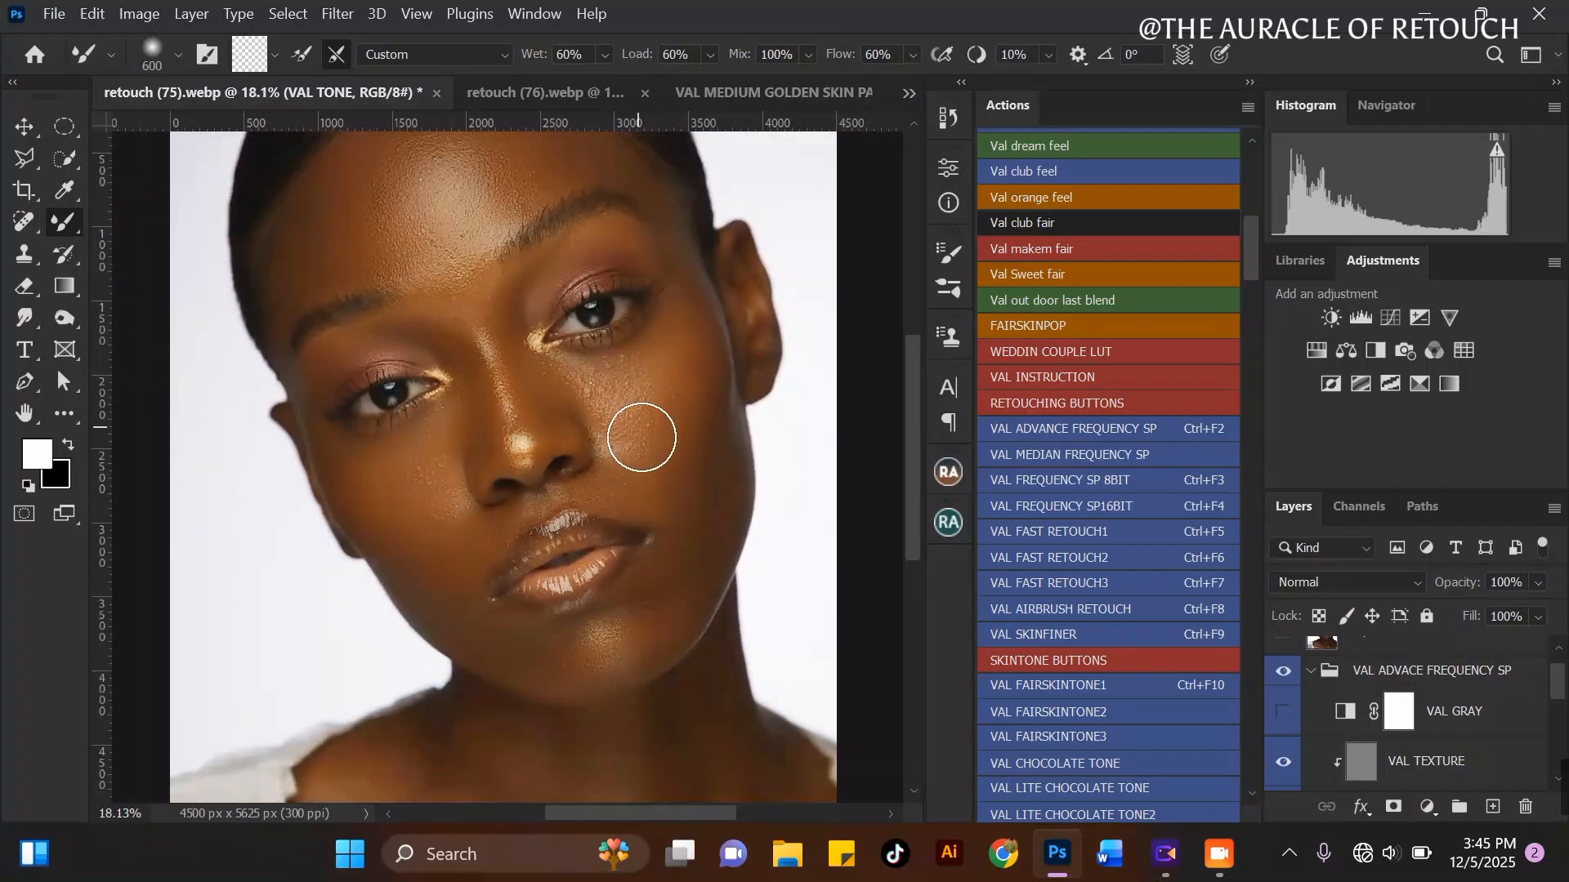
Step: Touch up the side of the nose bridge with the Mixer Brush at 300 px
{"action": "scroll", "coordinate": [656, 448], "scroll_direction": "down", "scroll_amount": 1}
{"action": "key", "text": "bracketleft"}
{"action": "key", "text": "bracketleft"}
{"action": "key", "text": "bracketleft"}
{"action": "scroll", "coordinate": [570, 368], "scroll_direction": "up", "scroll_amount": 1}
{"action": "scroll", "coordinate": [563, 437], "scroll_direction": "up", "scroll_amount": 1}
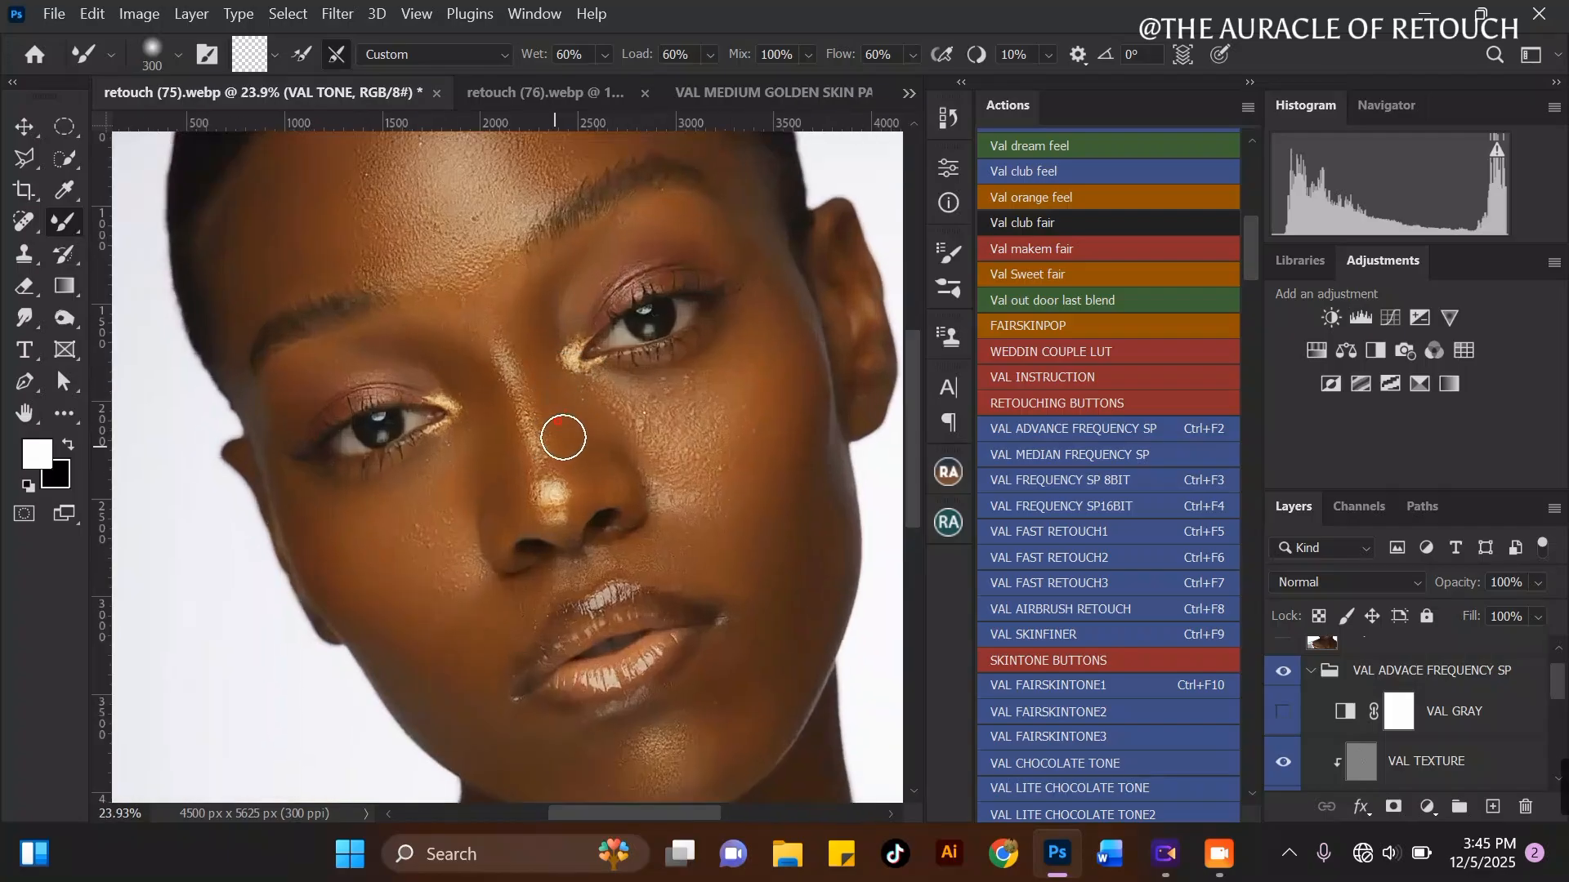
{"action": "scroll", "coordinate": [576, 421], "scroll_direction": "down", "scroll_amount": 2}
{"action": "scroll", "coordinate": [462, 413], "scroll_direction": "down", "scroll_amount": 1}
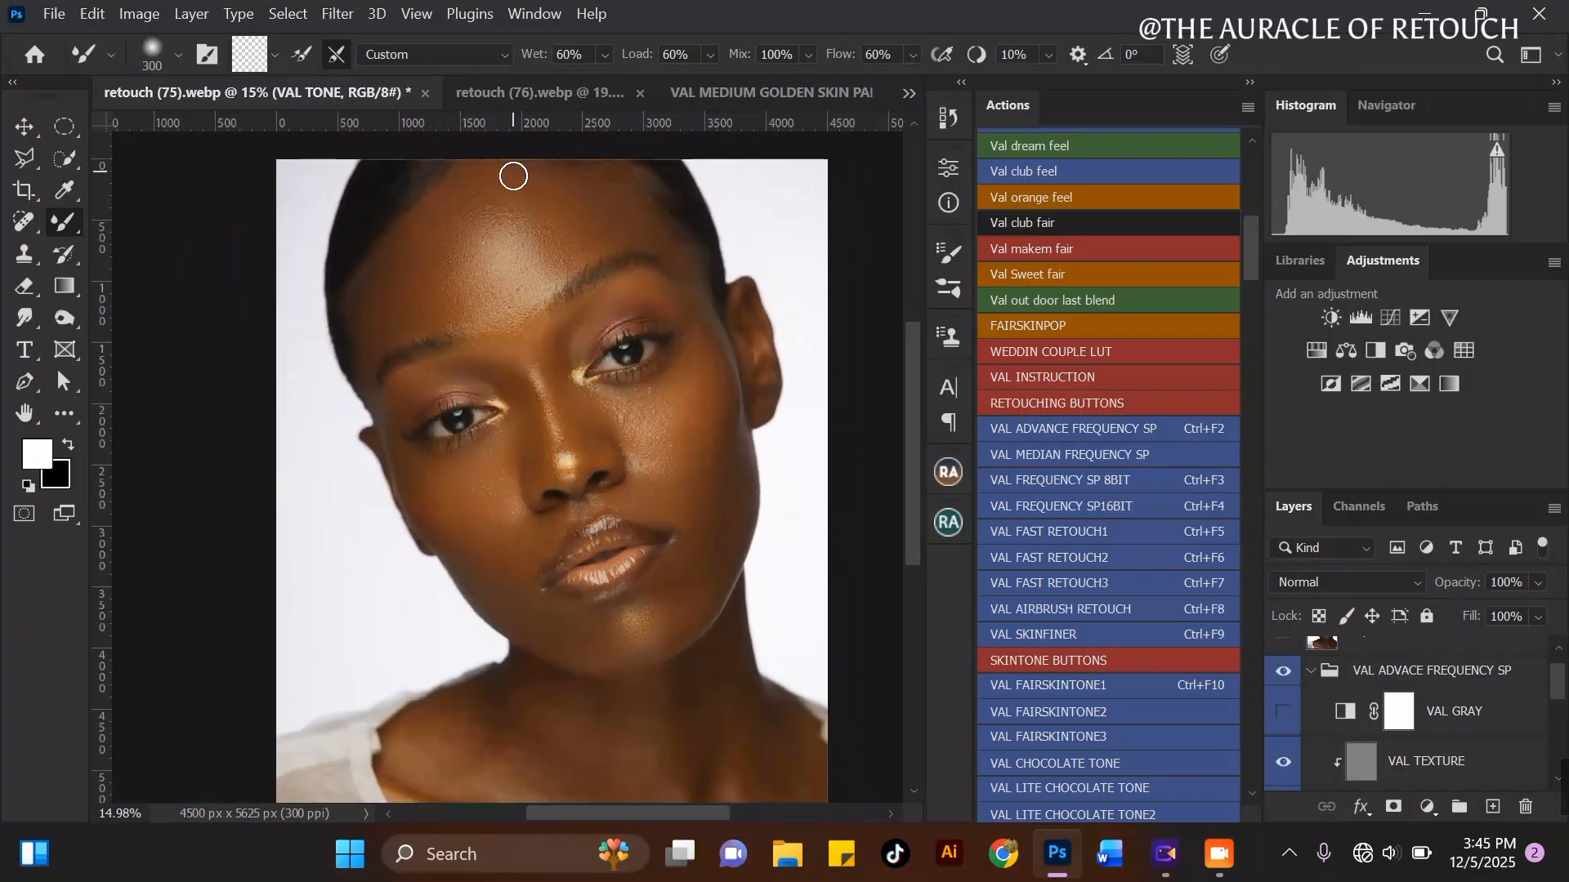
Step: Even the tones across the forehead from the hairline to above the brows with the Mixer Brush at 500 to 600 px
{"action": "scroll", "coordinate": [458, 458], "scroll_direction": "up", "scroll_amount": 1}
{"action": "scroll", "coordinate": [506, 326], "scroll_direction": "down", "scroll_amount": 1}
{"action": "scroll", "coordinate": [547, 191], "scroll_direction": "up", "scroll_amount": 1}
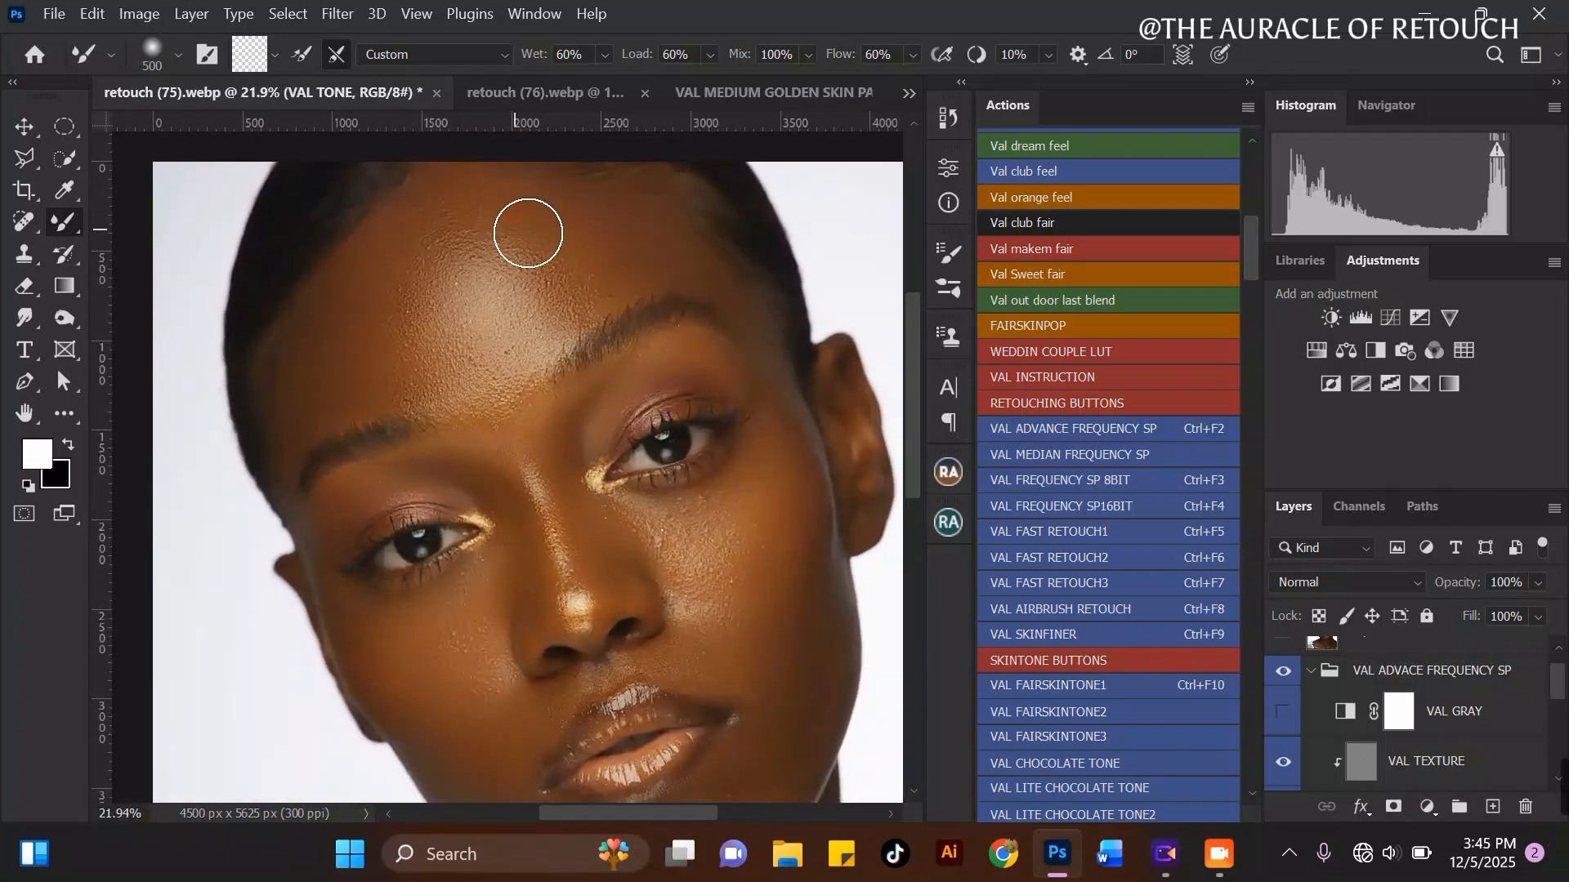
{"action": "key", "text": "bracketright"}
{"action": "key", "text": "bracketright"}
{"action": "key", "text": "bracketright"}
{"action": "scroll", "coordinate": [523, 219], "scroll_direction": "down", "scroll_amount": 1}
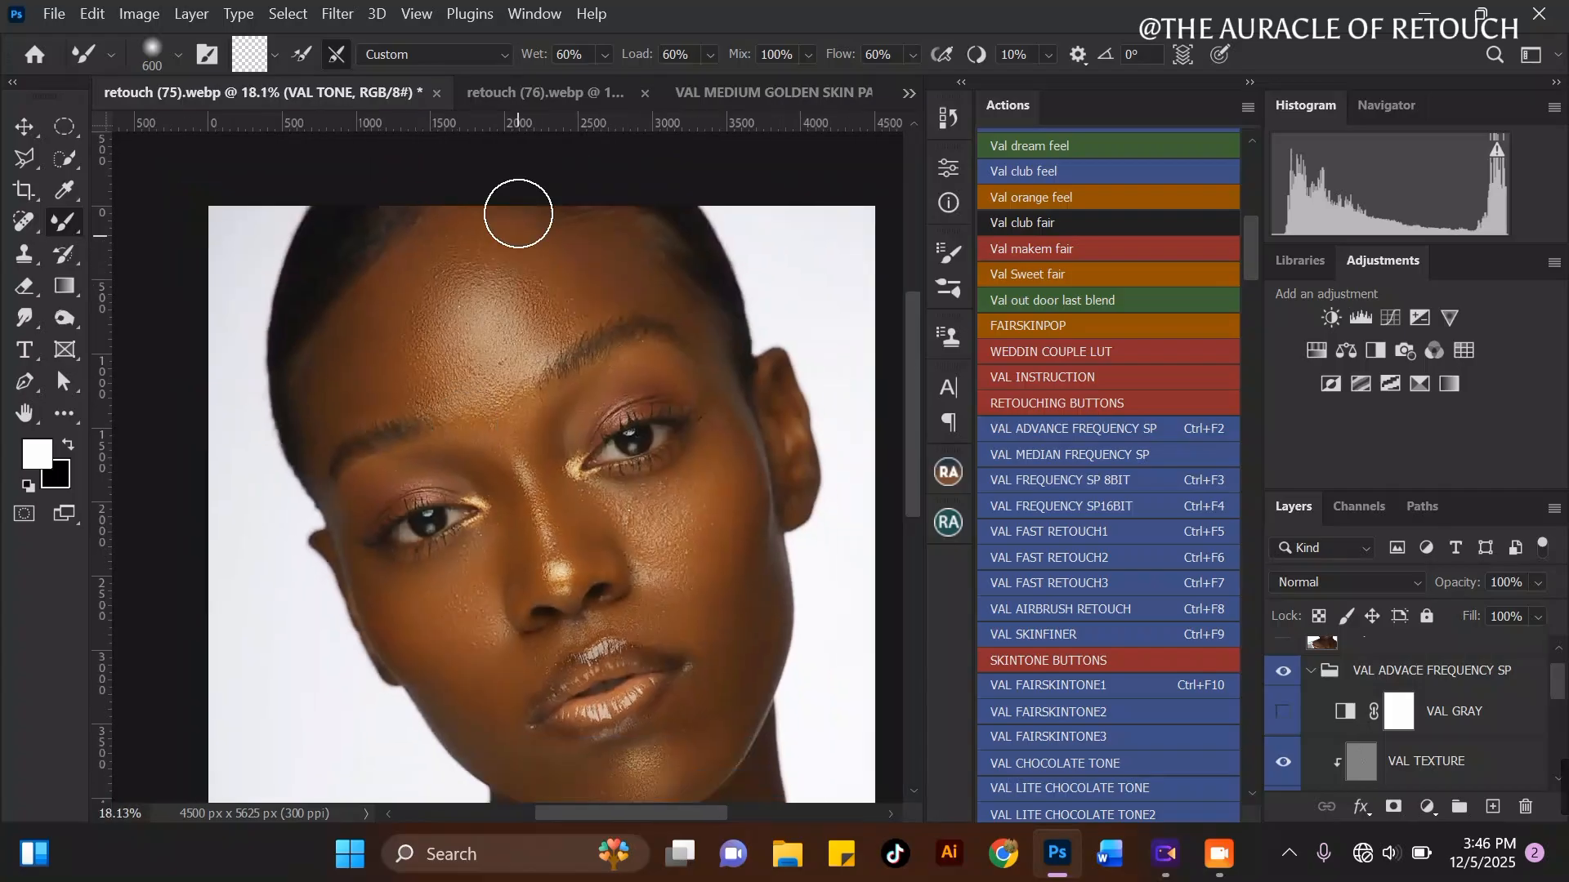
{"action": "scroll", "coordinate": [498, 203], "scroll_direction": "up", "scroll_amount": 1}
{"action": "key", "text": "bracketleft"}
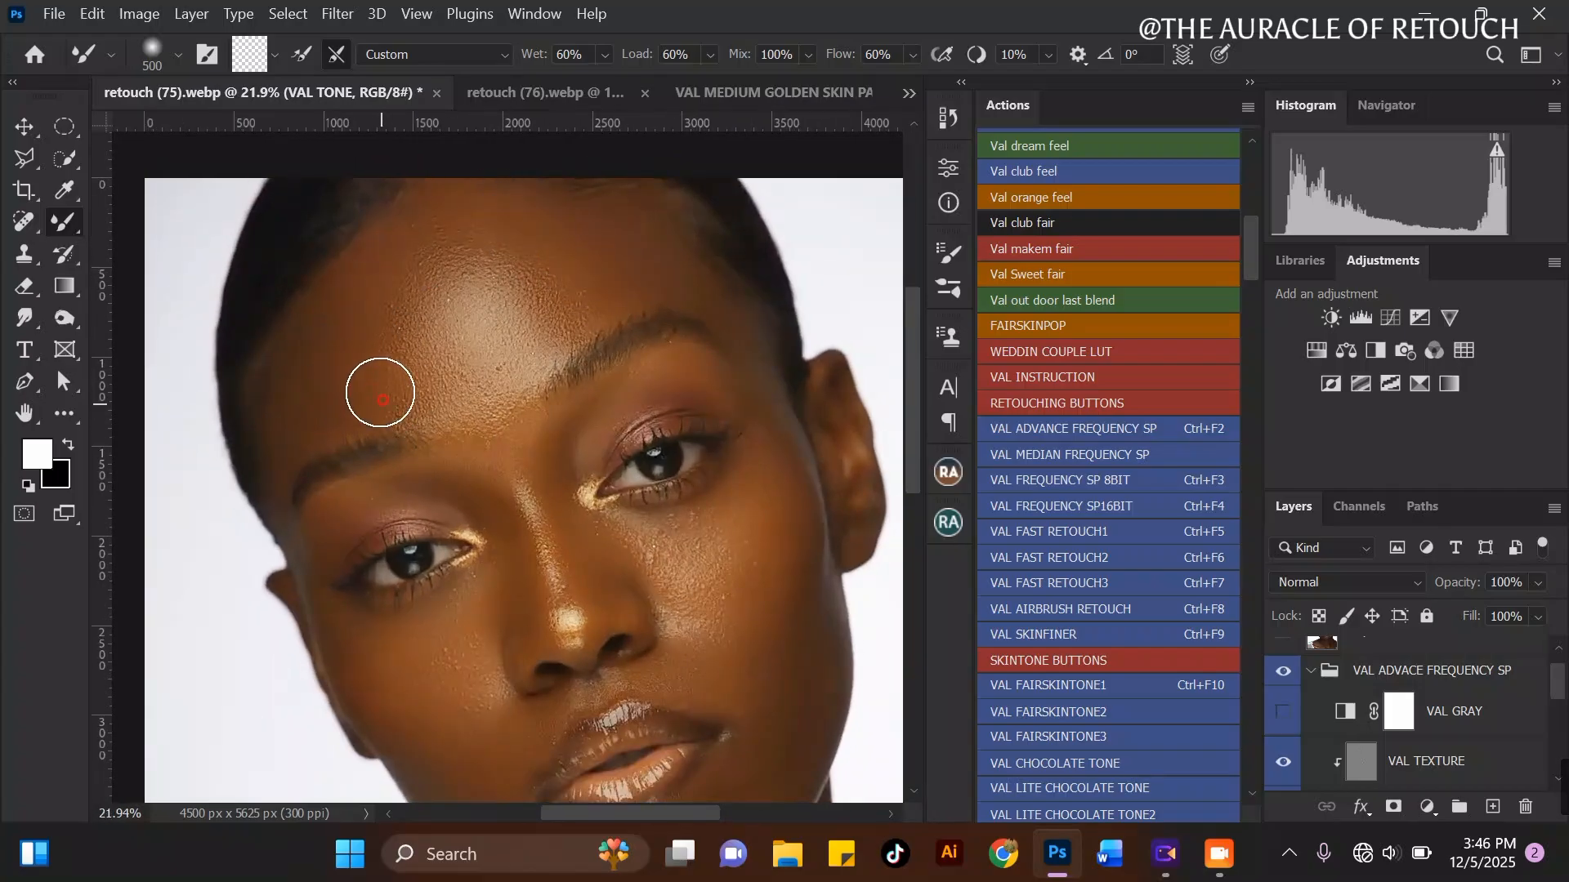
{"action": "scroll", "coordinate": [388, 343], "scroll_direction": "down", "scroll_amount": 1}
{"action": "key", "text": "bracketright"}
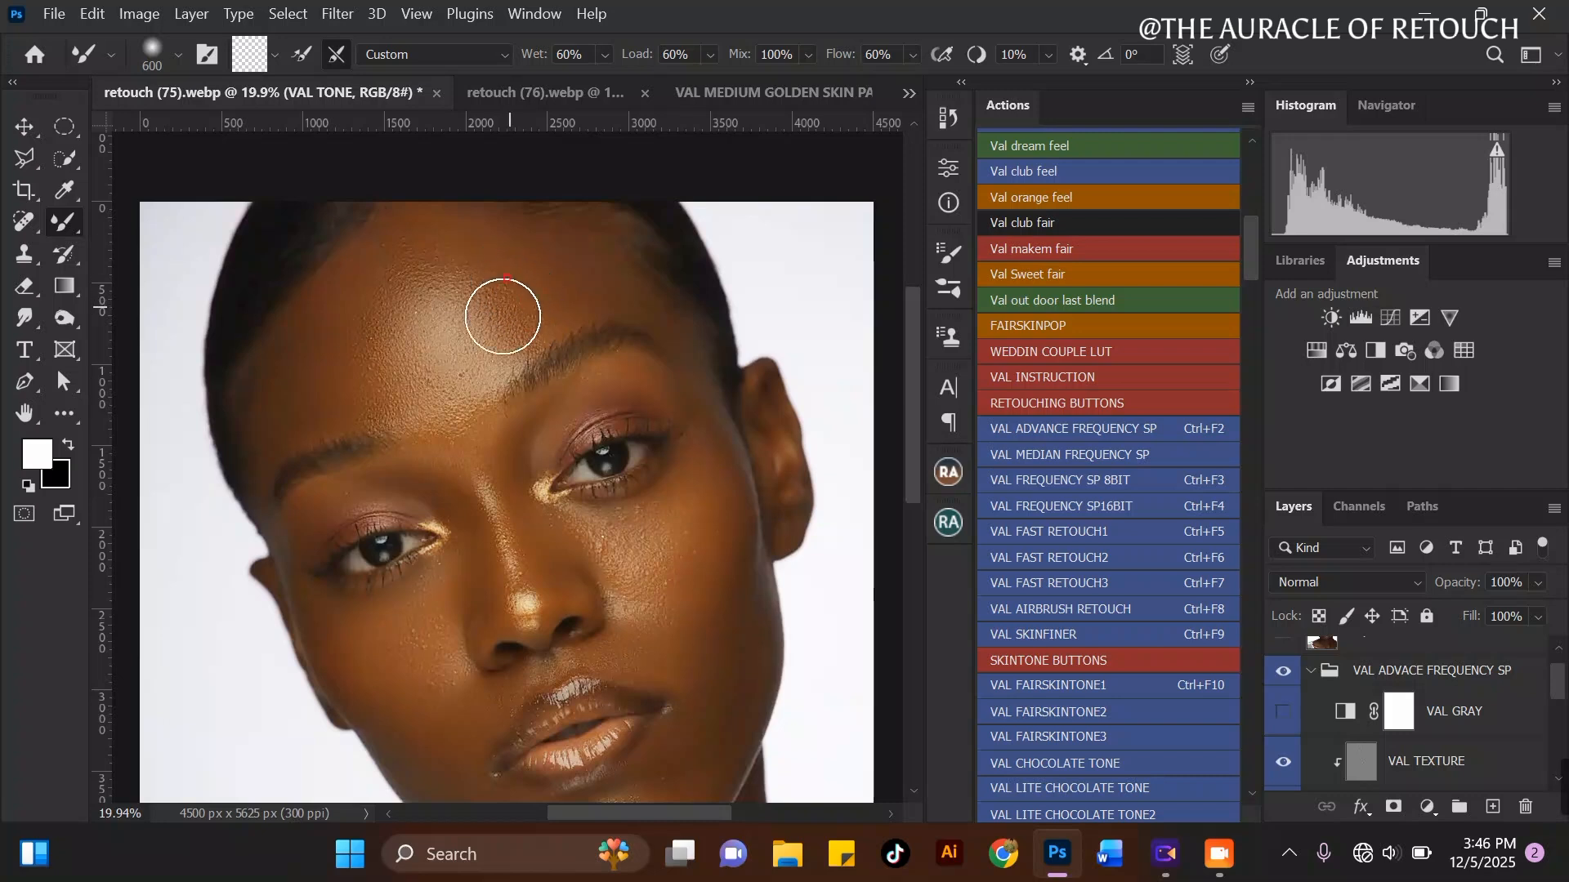
{"action": "scroll", "coordinate": [494, 458], "scroll_direction": "down", "scroll_amount": 2}
{"action": "scroll", "coordinate": [517, 380], "scroll_direction": "up", "scroll_amount": 2}
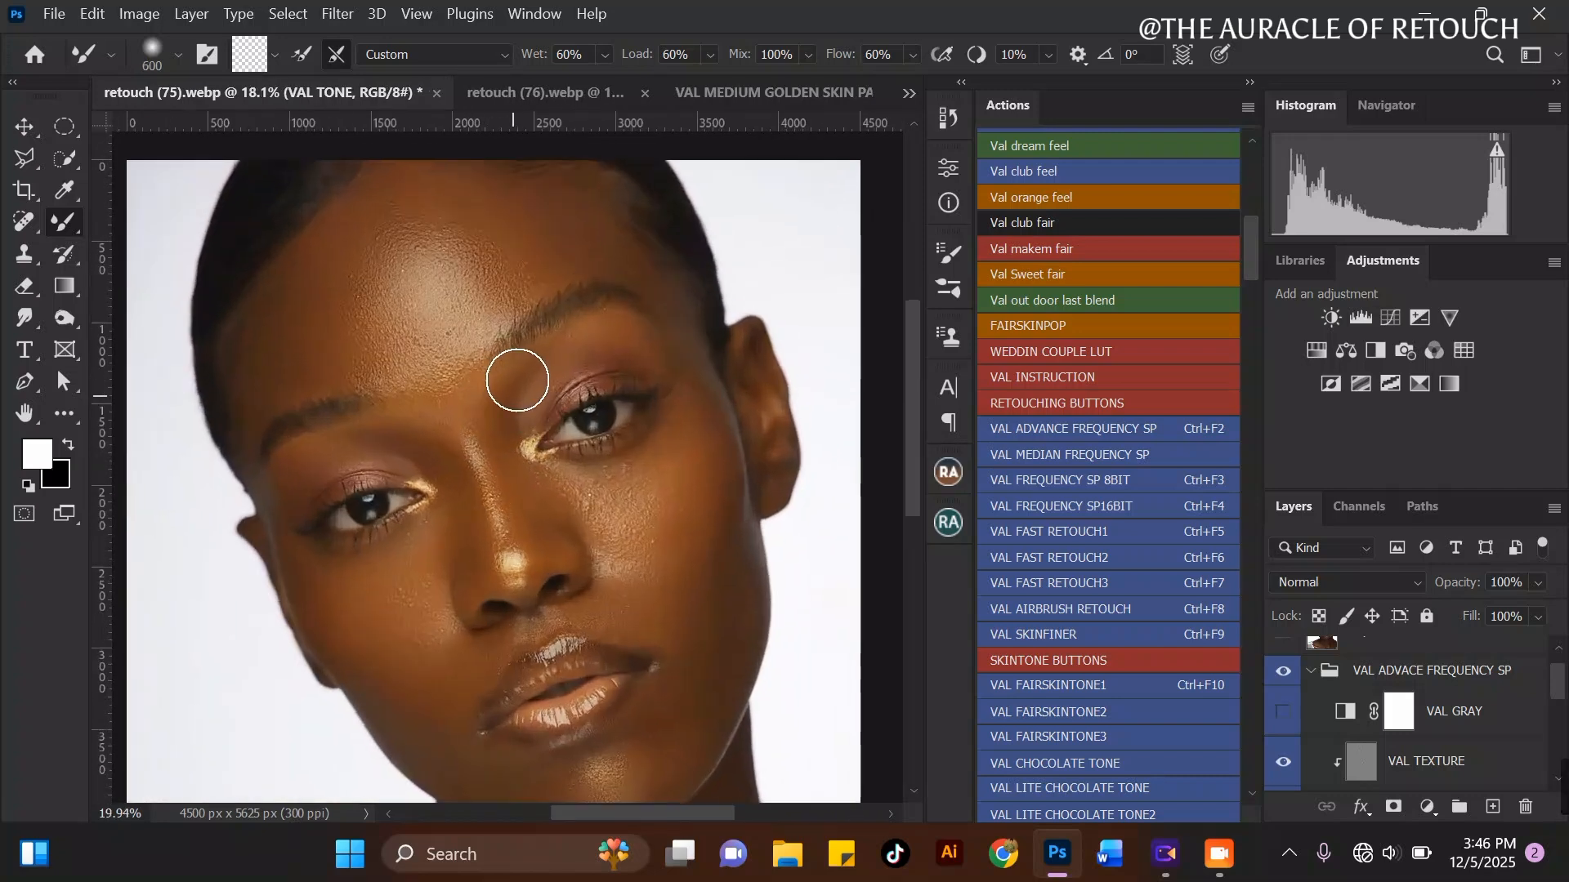
Step: Blend the skin between the eyebrows and beside the upper nose bridge with the Mixer Brush at 250 to 300 px
{"action": "scroll", "coordinate": [496, 401], "scroll_direction": "up", "scroll_amount": 2}
{"action": "key", "text": "bracketleft"}
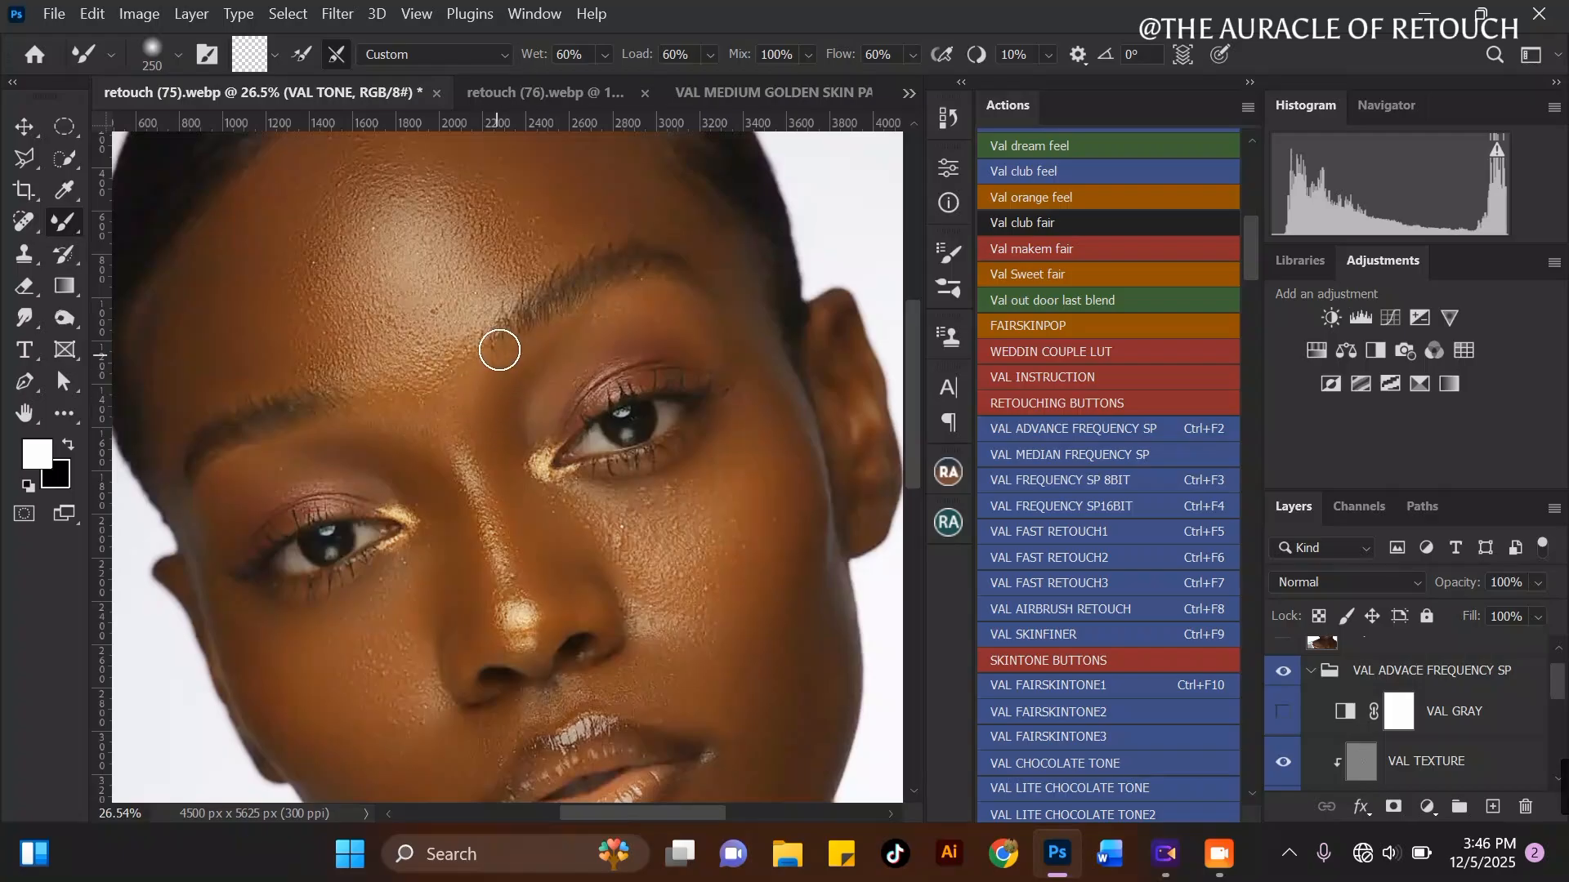
{"action": "left_click_drag", "start_coordinate": [457, 377], "coordinate": [435, 393]}
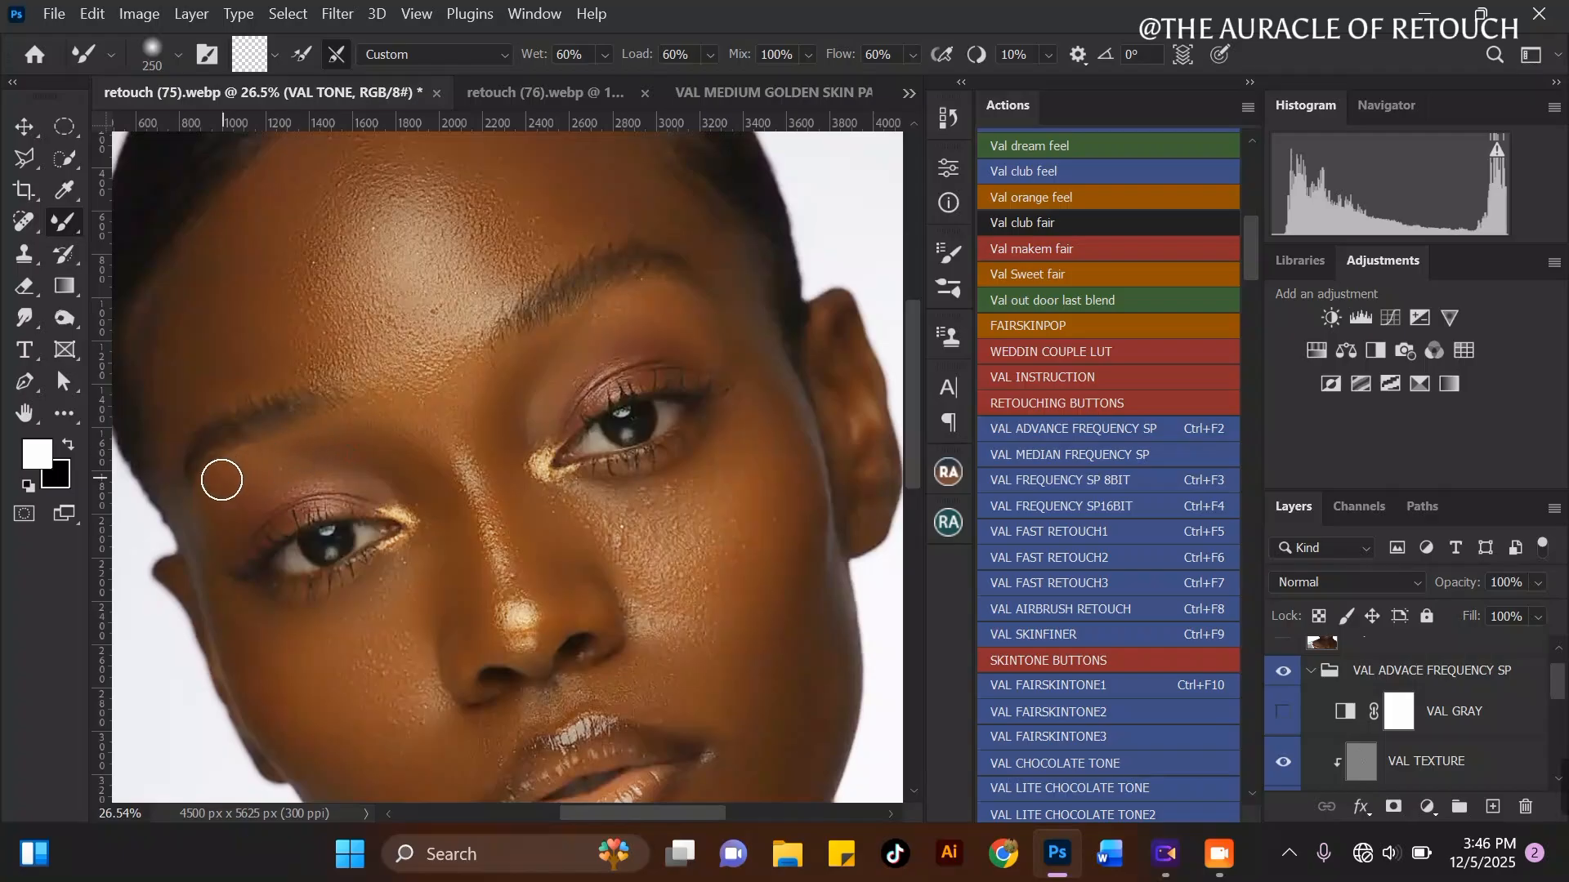
{"action": "key", "text": "bracketright"}
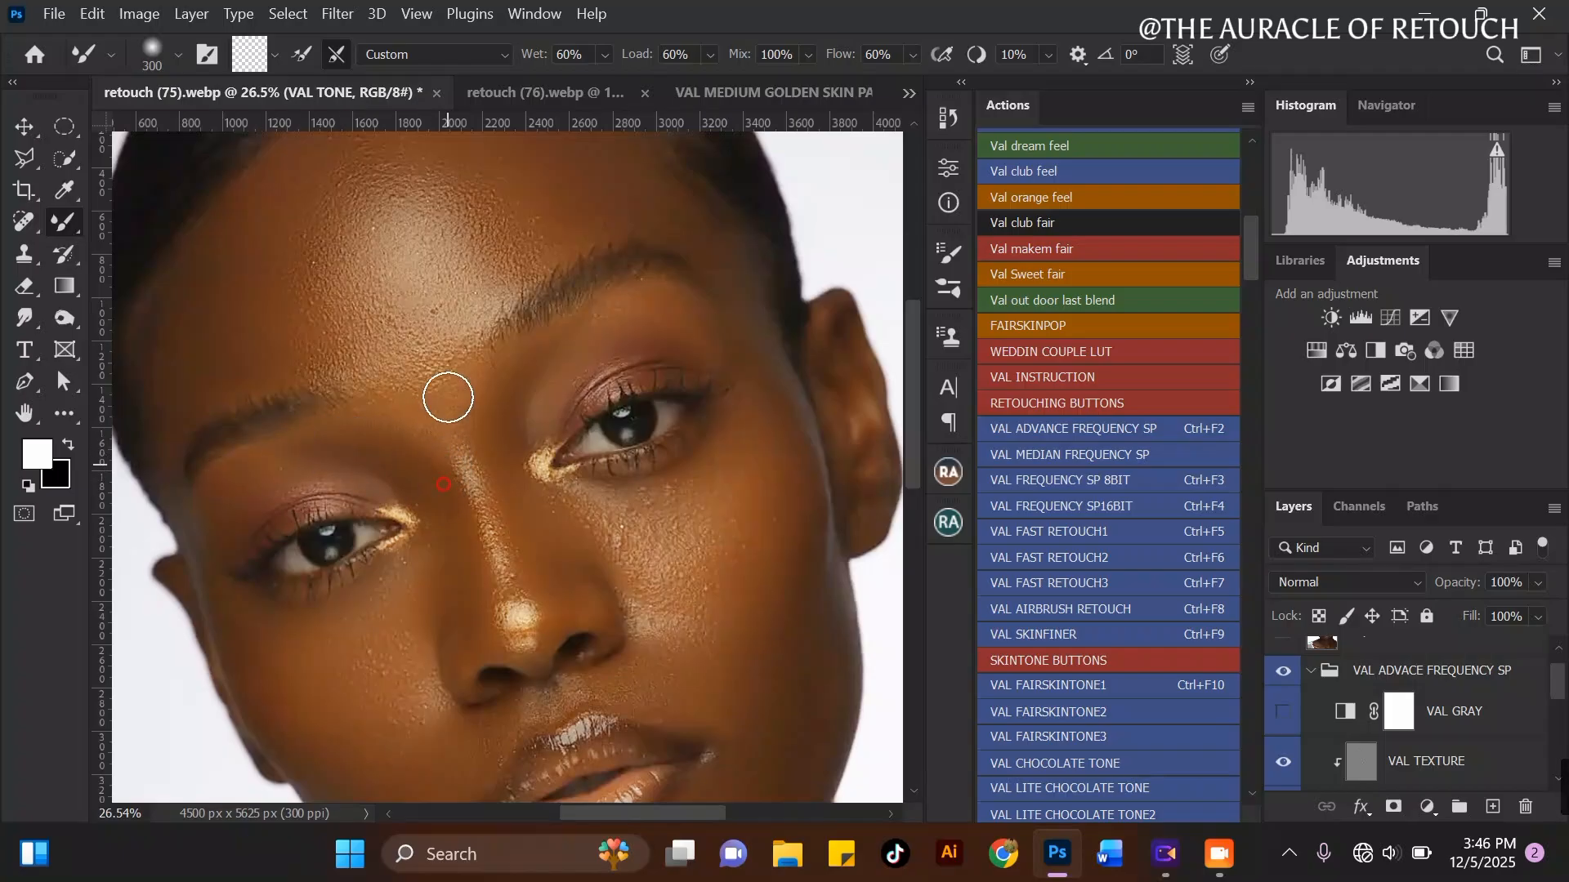
Step: Blend the nose bridge and the right side of the chin with the Mixer Brush at 400 to 500 px
{"action": "scroll", "coordinate": [454, 335], "scroll_direction": "down", "scroll_amount": 7}
{"action": "key", "text": "bracketright"}
{"action": "scroll", "coordinate": [493, 406], "scroll_direction": "up", "scroll_amount": 3}
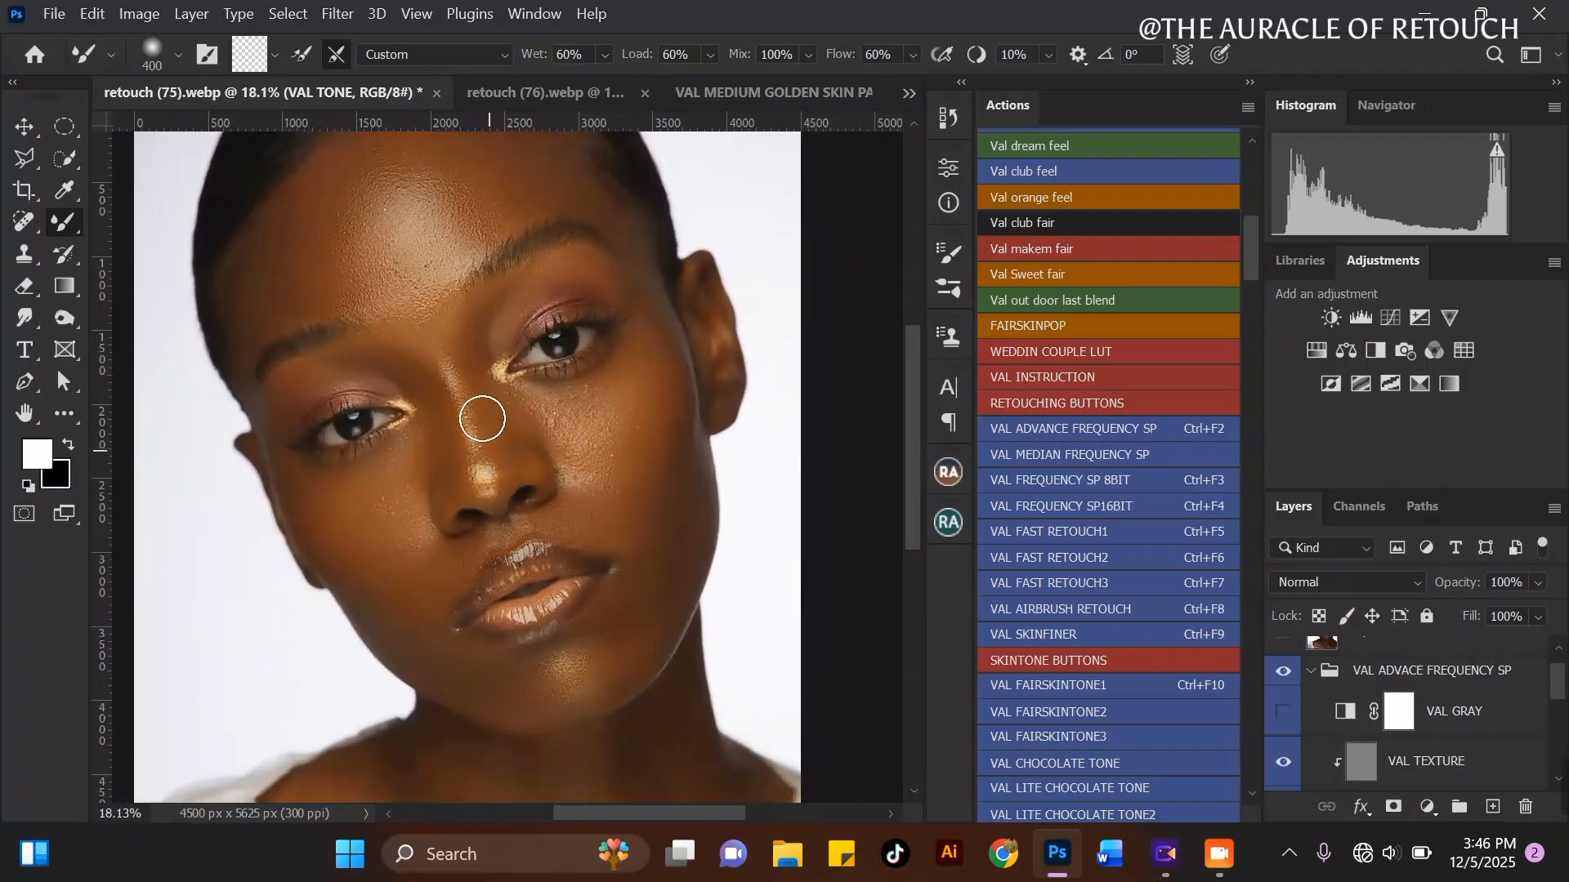
{"action": "scroll", "coordinate": [482, 419], "scroll_direction": "down", "scroll_amount": 3}
{"action": "key", "text": "bracketright"}
{"action": "scroll", "coordinate": [507, 571], "scroll_direction": "up", "scroll_amount": 3}
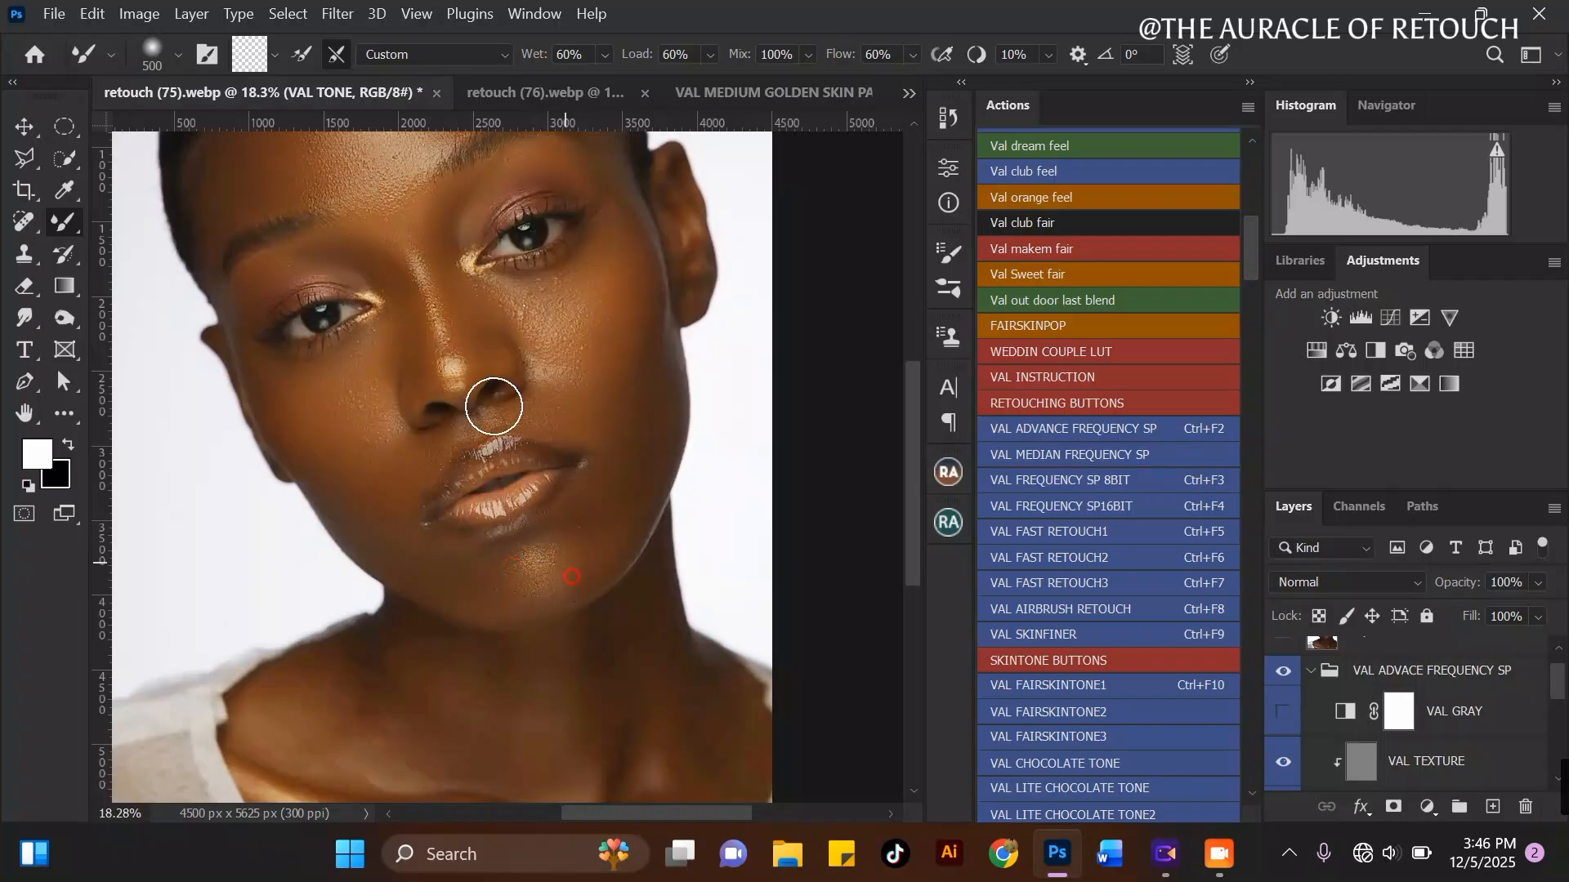
Step: Smooth the right cheek tones with the Mixer Brush at 500 px
{"action": "scroll", "coordinate": [494, 406], "scroll_direction": "down", "scroll_amount": 2}
{"action": "key", "text": "bracketright"}
{"action": "scroll", "coordinate": [580, 282], "scroll_direction": "up", "scroll_amount": 2}
{"action": "key", "text": "bracketleft"}
{"action": "left_click_drag", "start_coordinate": [545, 390], "coordinate": [575, 434]}
{"action": "scroll", "coordinate": [524, 357], "scroll_direction": "down", "scroll_amount": 2}
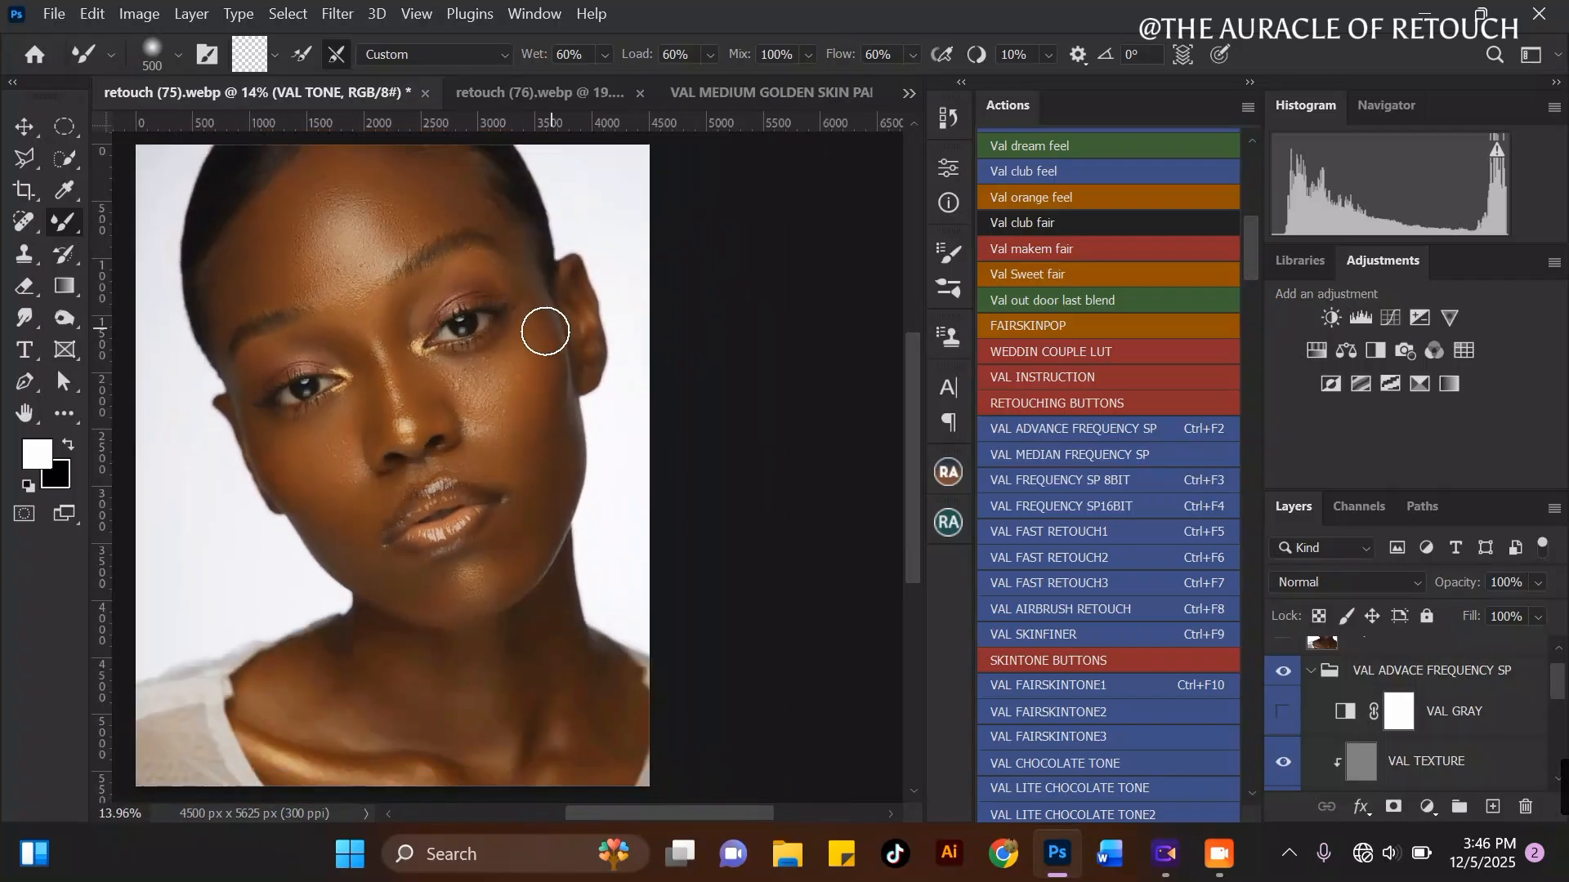
Step: Blend the skin around the outer corner of the right eye and the temple with the Mixer Brush at 300 px
{"action": "scroll", "coordinate": [503, 421], "scroll_direction": "up", "scroll_amount": 1}
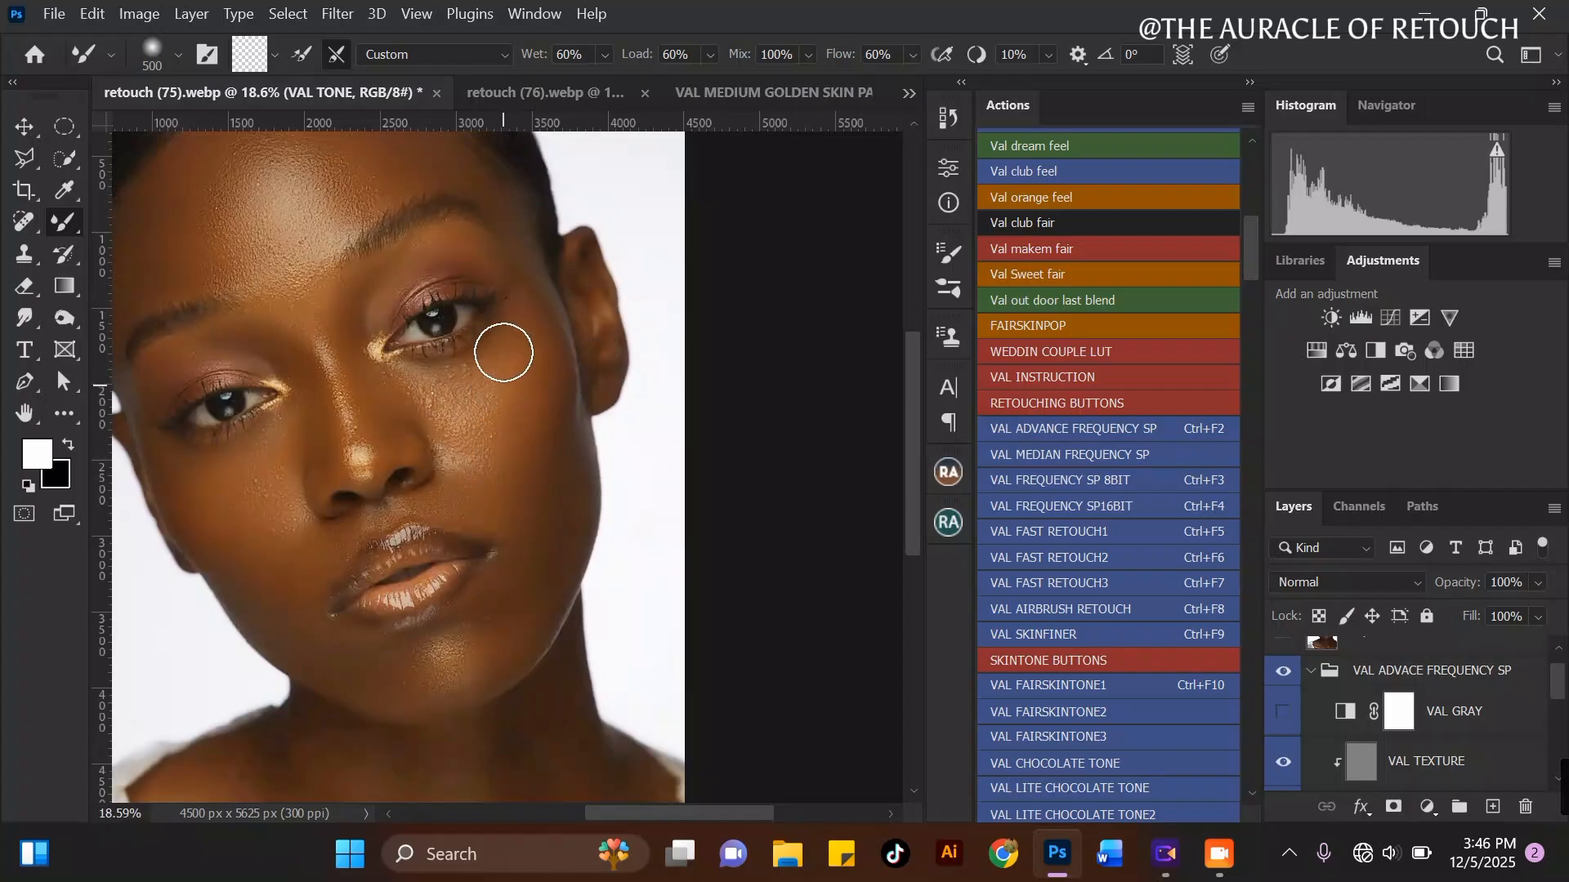
{"action": "key", "text": "bracketleft"}
{"action": "scroll", "coordinate": [436, 339], "scroll_direction": "up", "scroll_amount": 2}
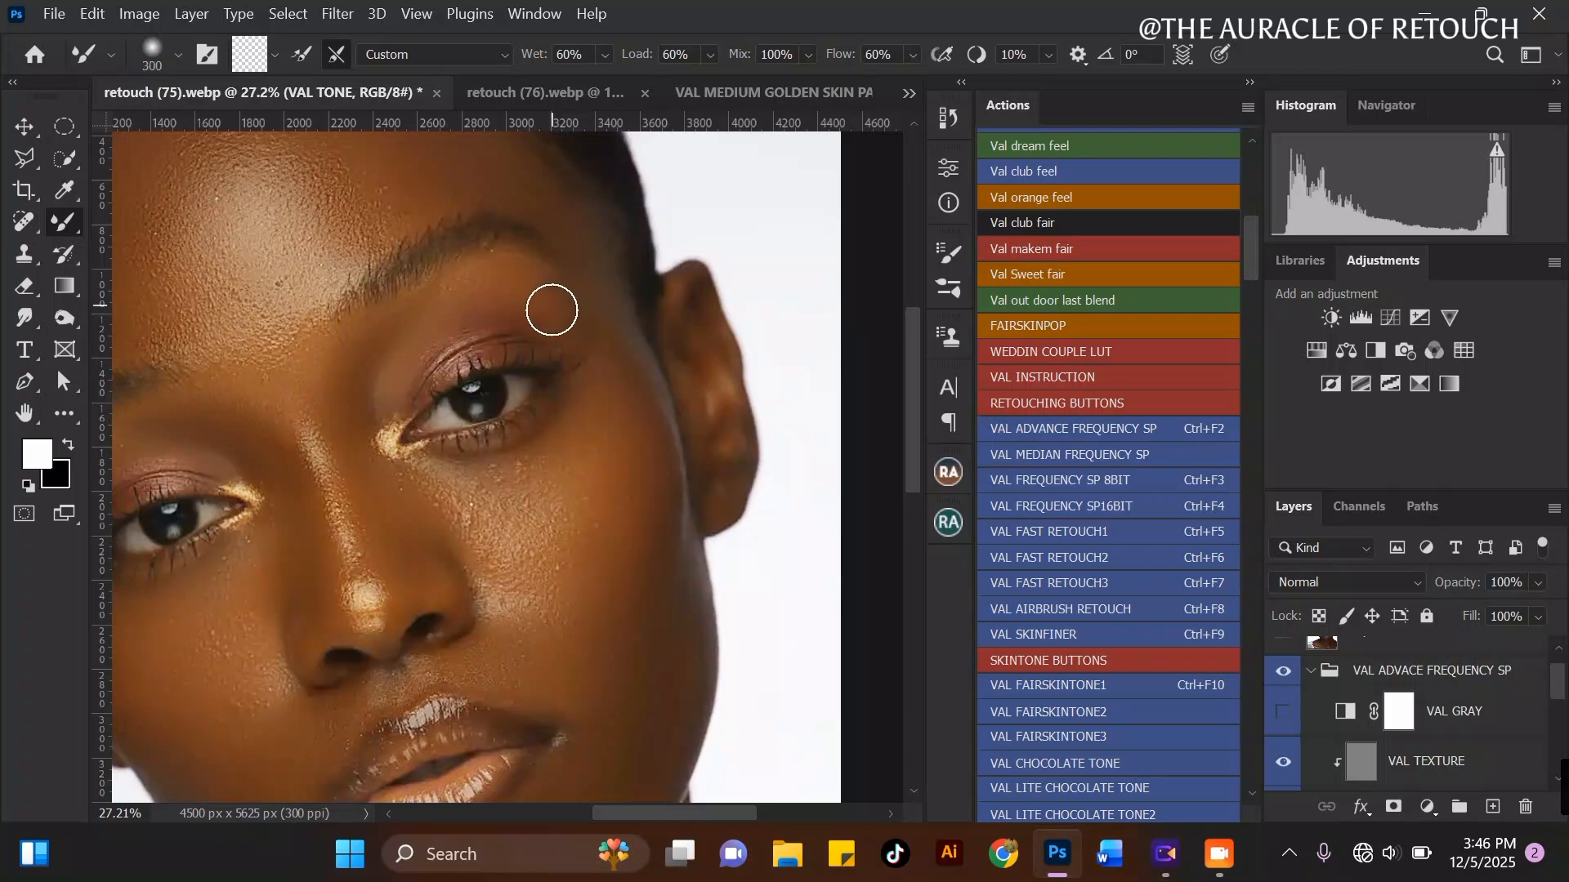
{"action": "scroll", "coordinate": [589, 310], "scroll_direction": "up", "scroll_amount": 1}
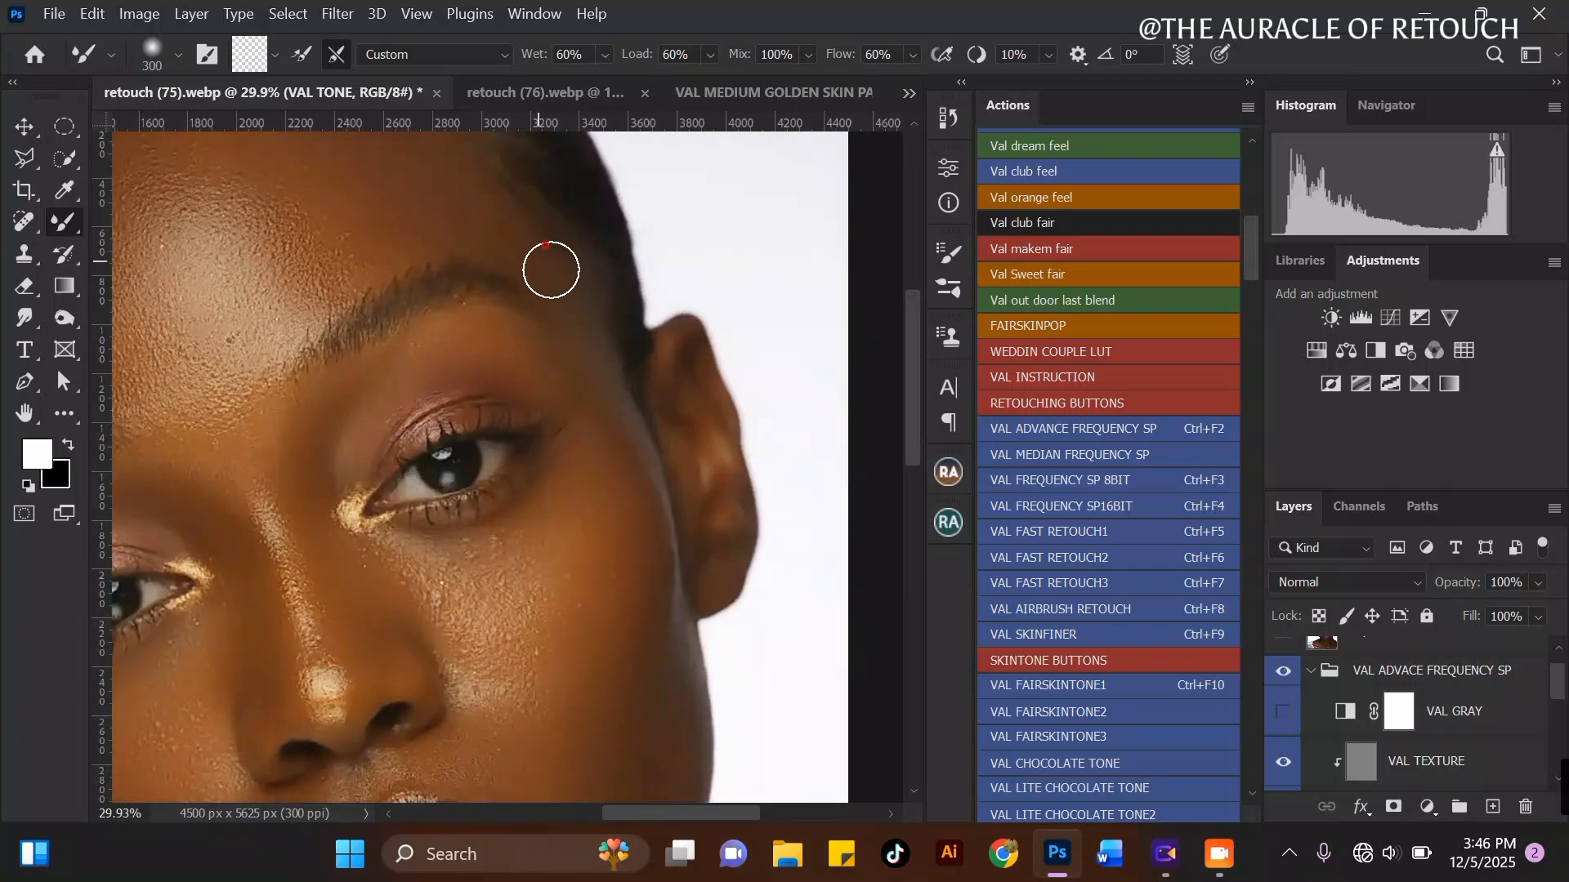
Step: Blend the right cheek down to the corner of the mouth with the Mixer Brush at 400 to 500 px
{"action": "scroll", "coordinate": [526, 327], "scroll_direction": "down", "scroll_amount": 3}
{"action": "scroll", "coordinate": [591, 385], "scroll_direction": "up", "scroll_amount": 2}
{"action": "key", "text": "bracketright"}
{"action": "scroll", "coordinate": [535, 286], "scroll_direction": "down", "scroll_amount": 3}
{"action": "key", "text": "bracketright"}
{"action": "scroll", "coordinate": [528, 482], "scroll_direction": "up", "scroll_amount": 2}
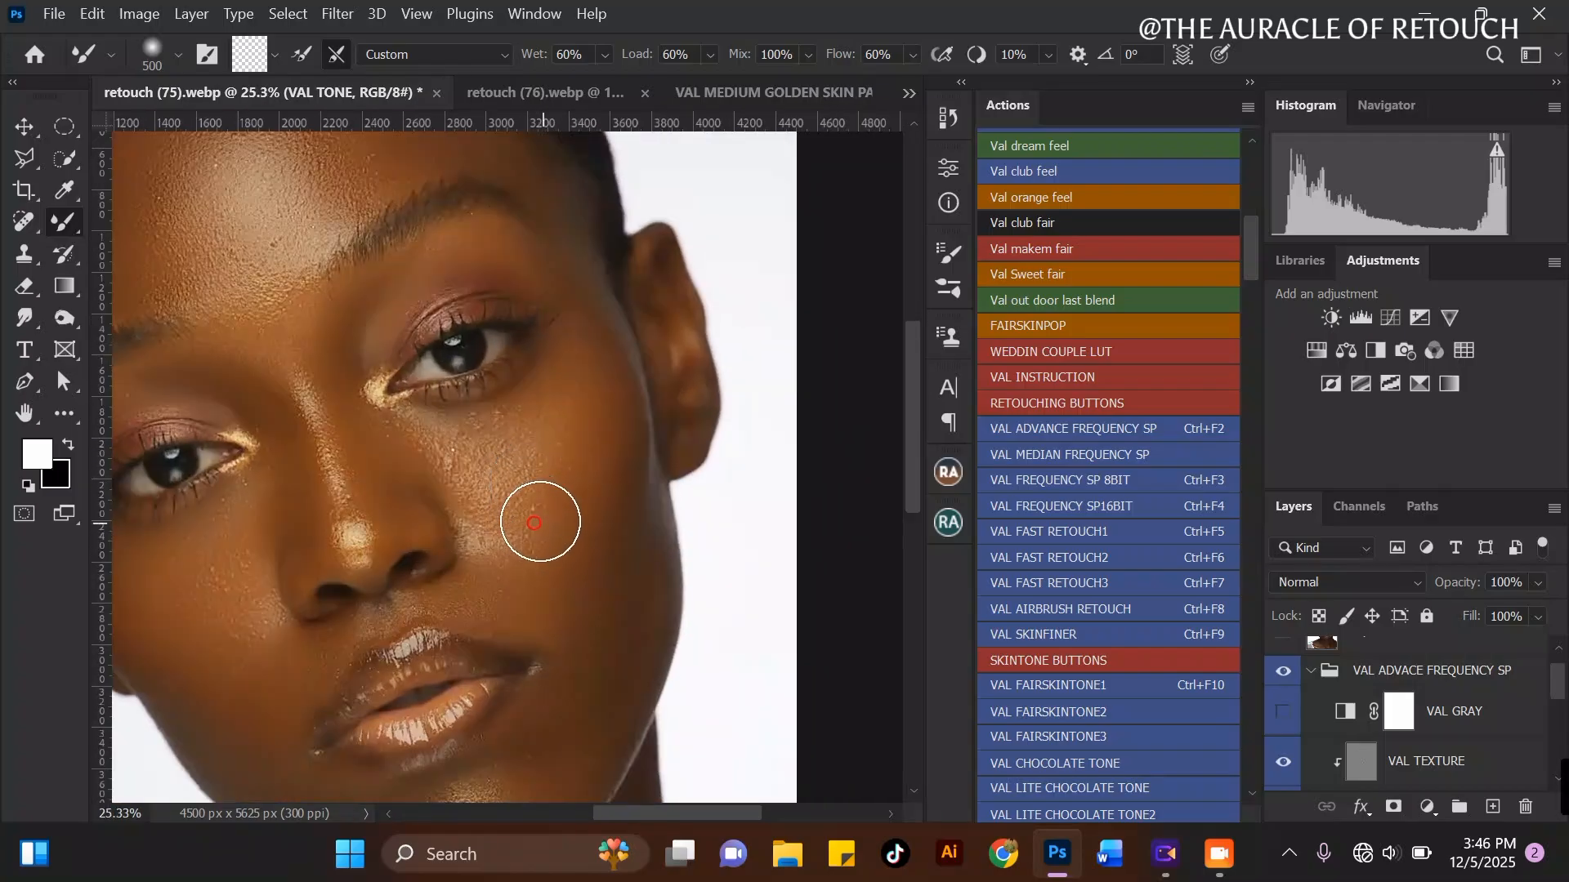
{"action": "scroll", "coordinate": [596, 506], "scroll_direction": "down", "scroll_amount": 2}
{"action": "key", "text": "bracketleft"}
{"action": "scroll", "coordinate": [590, 556], "scroll_direction": "up", "scroll_amount": 1}
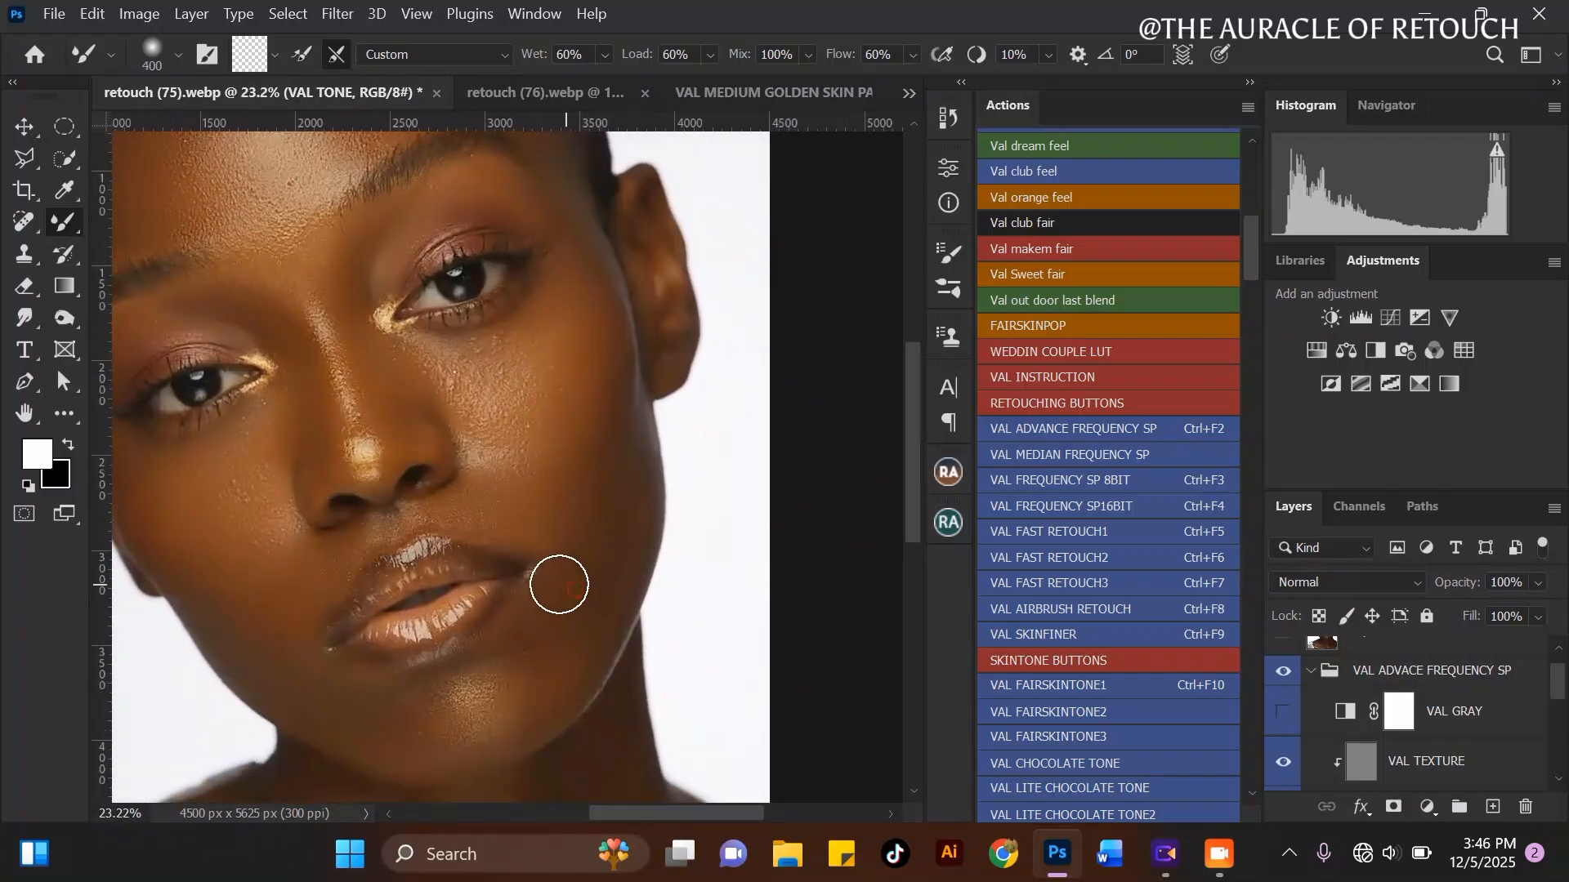
Step: Smooth the tones across the neck and toward the left shoulder with the Mixer Brush at about 500 px
{"action": "scroll", "coordinate": [559, 585], "scroll_direction": "down", "scroll_amount": 3}
{"action": "scroll", "coordinate": [571, 315], "scroll_direction": "up", "scroll_amount": 2}
{"action": "key", "text": "bracketright"}
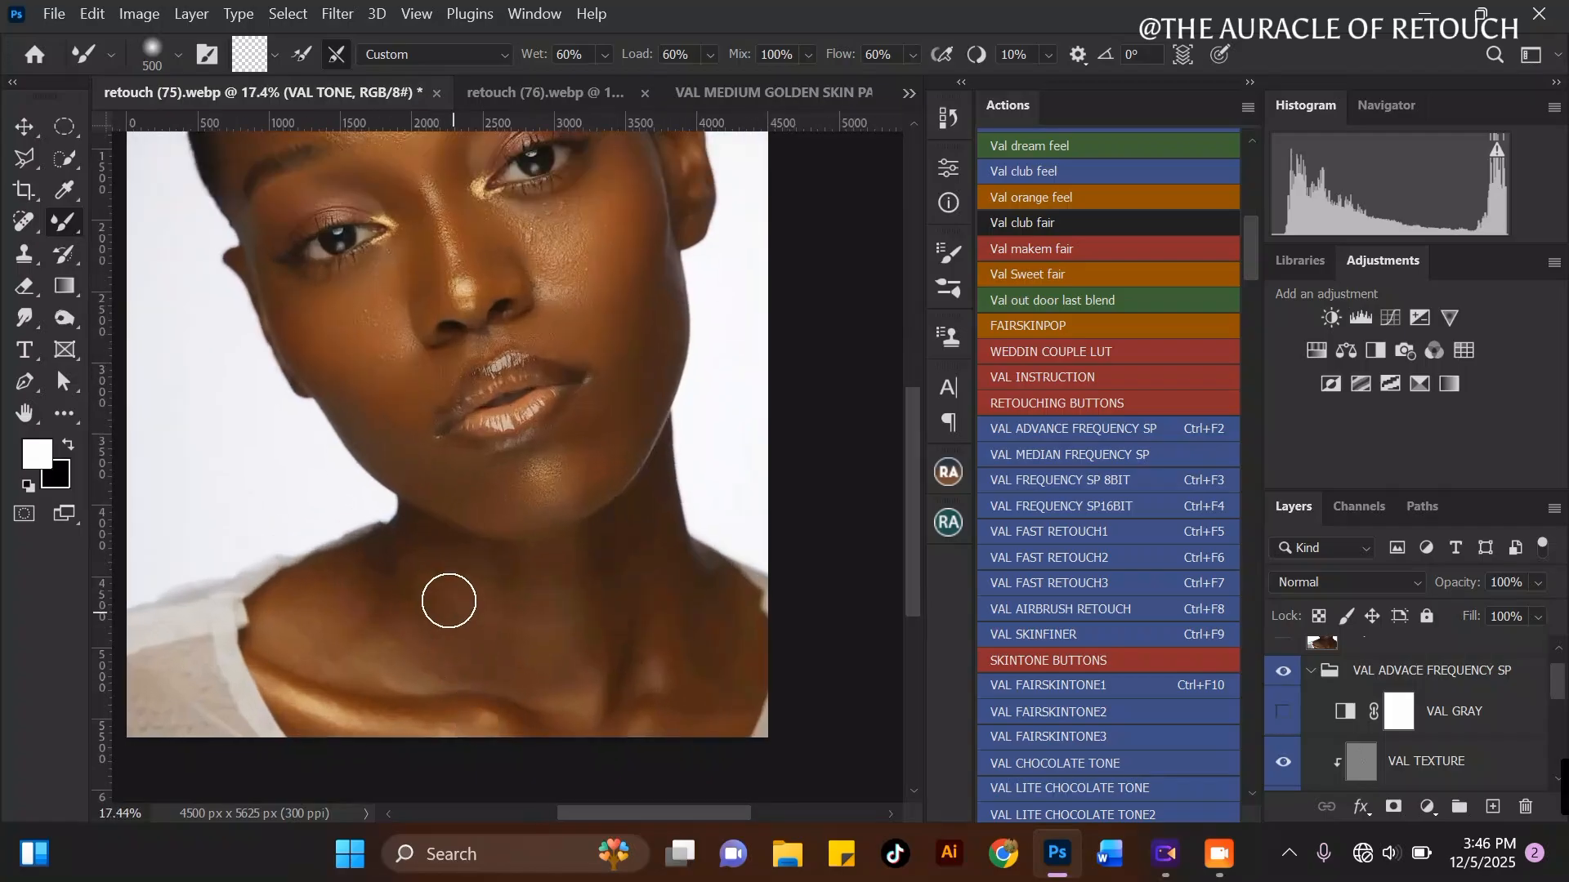
{"action": "scroll", "coordinate": [449, 601], "scroll_direction": "up", "scroll_amount": 2}
{"action": "key", "text": "bracketright"}
{"action": "mouse_move", "coordinate": [531, 594]}
{"action": "left_mouse_down"}
{"action": "mouse_move", "coordinate": [536, 634]}
{"action": "mouse_move", "coordinate": [505, 608]}
{"action": "mouse_move", "coordinate": [478, 657]}
{"action": "mouse_move", "coordinate": [444, 611]}
{"action": "left_mouse_up"}
{"action": "mouse_move", "coordinate": [415, 553]}
{"action": "left_mouse_down"}
{"action": "mouse_move", "coordinate": [368, 640]}
{"action": "mouse_move", "coordinate": [370, 613]}
{"action": "mouse_move", "coordinate": [456, 657]}
{"action": "left_mouse_up"}
{"action": "key", "text": "bracketleft"}
{"action": "mouse_move", "coordinate": [340, 648]}
{"action": "left_mouse_down"}
{"action": "mouse_move", "coordinate": [438, 696]}
{"action": "mouse_move", "coordinate": [344, 625]}
{"action": "mouse_move", "coordinate": [447, 683]}
{"action": "mouse_move", "coordinate": [338, 619]}
{"action": "mouse_move", "coordinate": [249, 667]}
{"action": "mouse_move", "coordinate": [336, 673]}
{"action": "mouse_move", "coordinate": [309, 670]}
{"action": "mouse_move", "coordinate": [330, 697]}
{"action": "mouse_move", "coordinate": [248, 652]}
{"action": "mouse_move", "coordinate": [280, 667]}
{"action": "mouse_move", "coordinate": [319, 602]}
{"action": "mouse_move", "coordinate": [346, 693]}
{"action": "mouse_move", "coordinate": [384, 707]}
{"action": "mouse_move", "coordinate": [377, 680]}
{"action": "mouse_move", "coordinate": [387, 708]}
{"action": "mouse_move", "coordinate": [428, 694]}
{"action": "left_mouse_up"}
{"action": "key", "text": "bracketright"}
{"action": "key", "text": "bracketleft"}
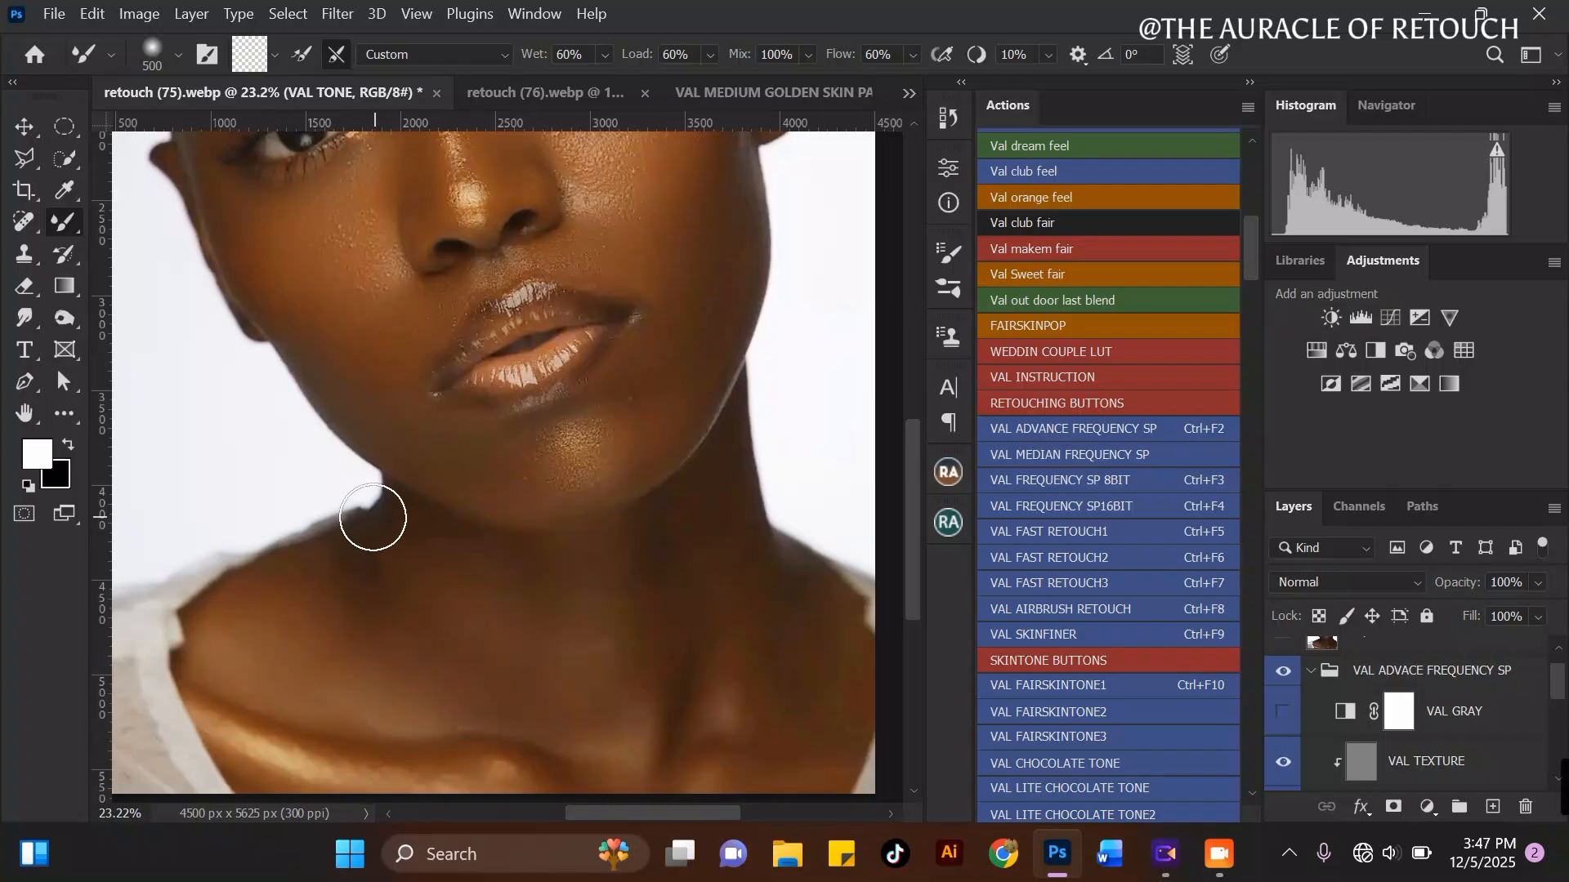
Step: Blend the skin above the left collarbone beside the shirt edge with the Mixer Brush at 300 px
{"action": "scroll", "coordinate": [284, 668], "scroll_direction": "up", "scroll_amount": 1}
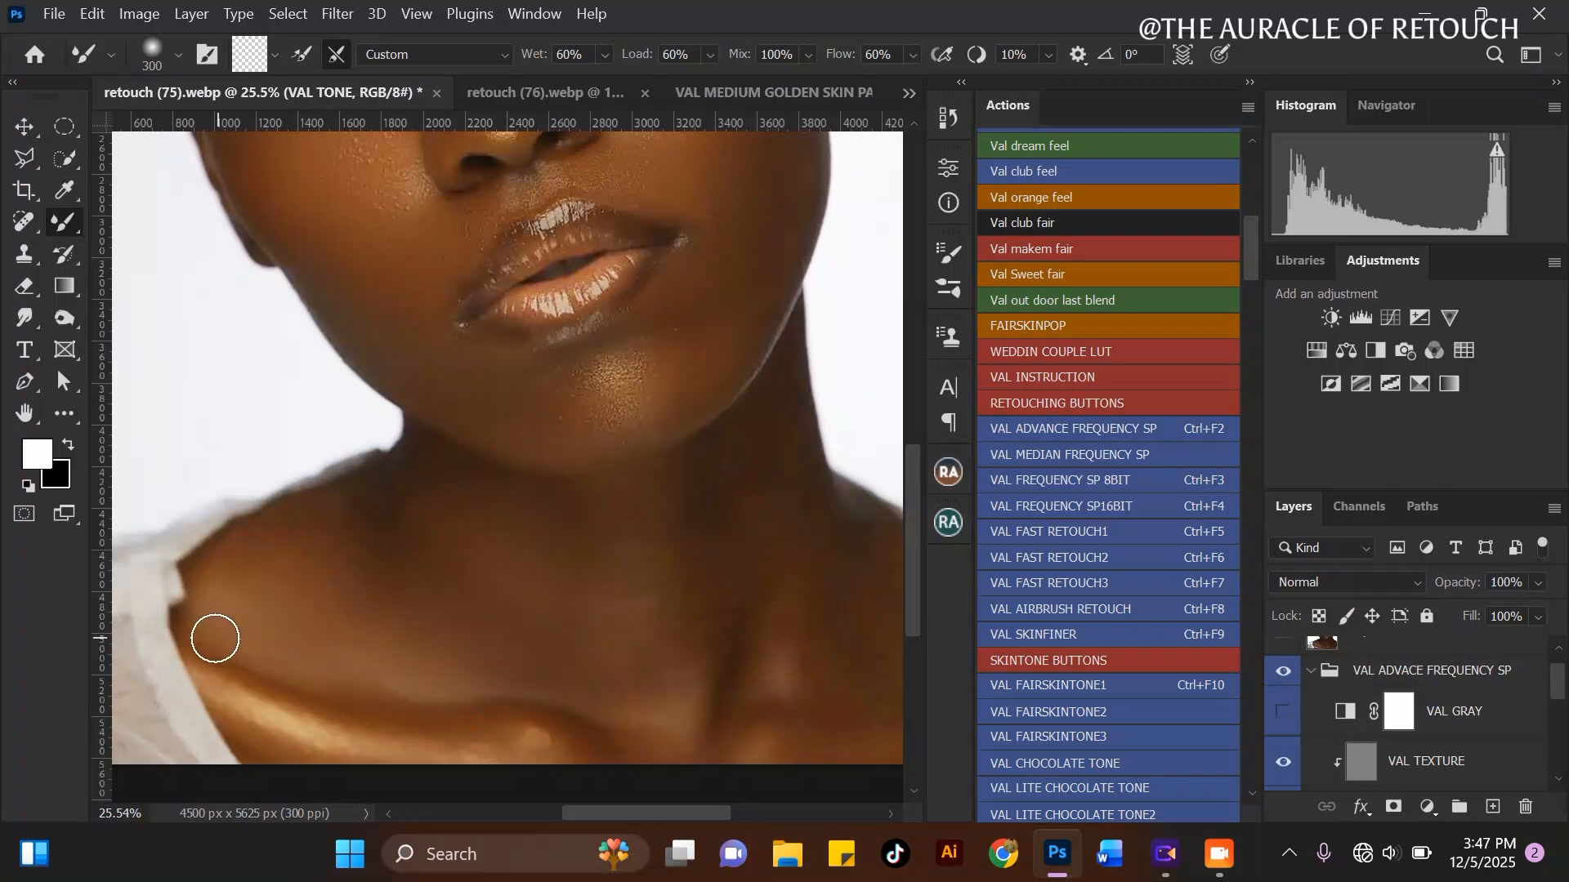
{"action": "scroll", "coordinate": [360, 560], "scroll_direction": "down", "scroll_amount": 1}
{"action": "key", "text": "bracketleft"}
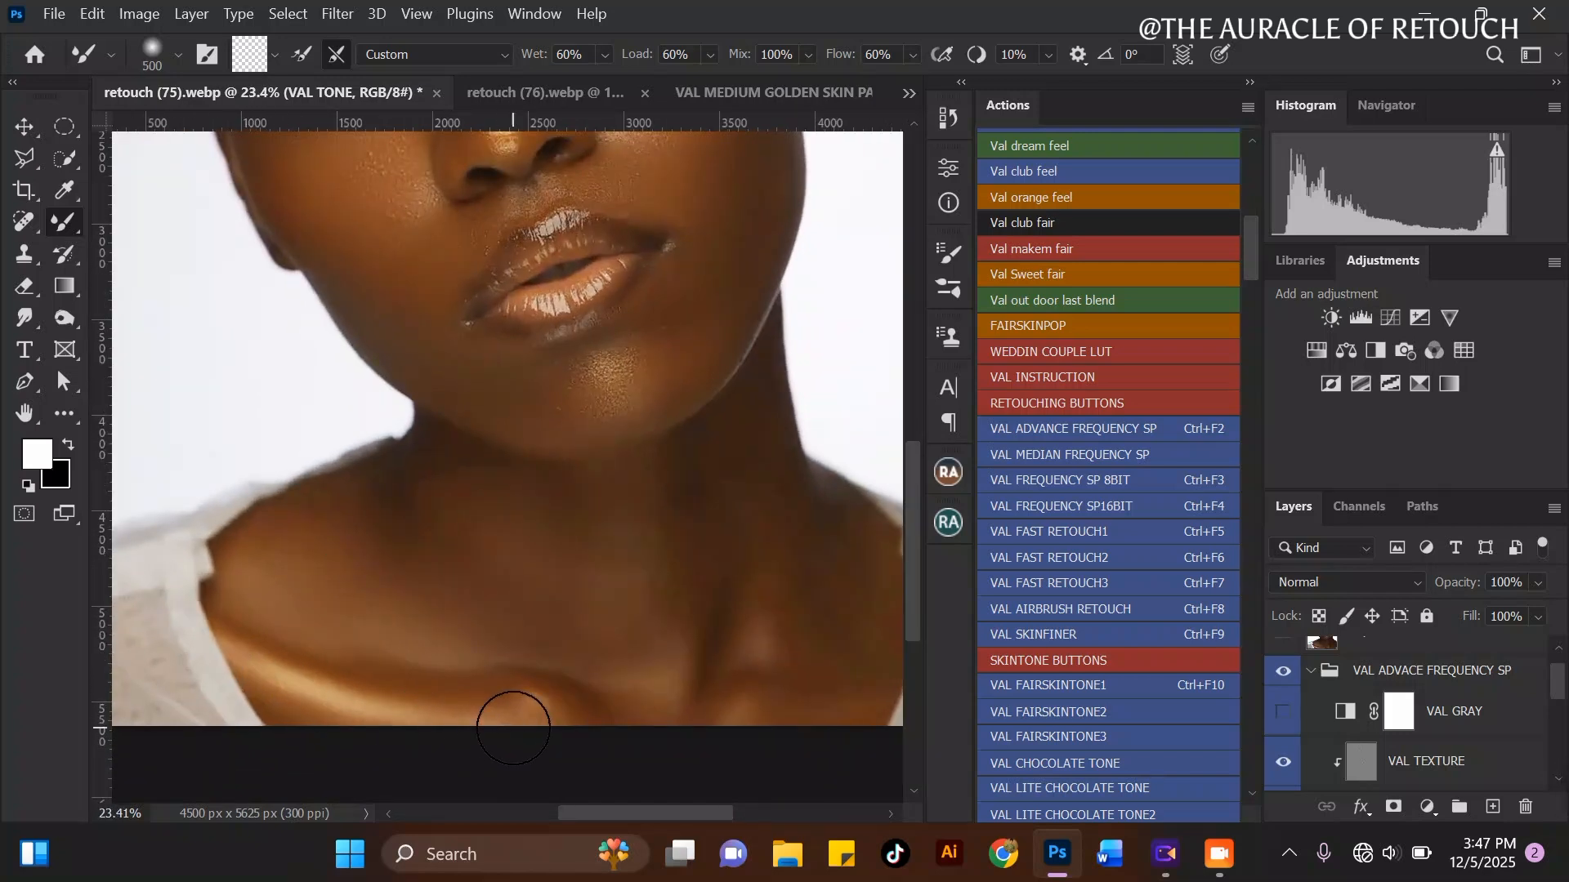
Step: Even the tones of the lower neck and throat with the Mixer Brush at 500 to 700 px
{"action": "scroll", "coordinate": [385, 588], "scroll_direction": "down", "scroll_amount": 1}
{"action": "key", "text": "bracketright"}
{"action": "key", "text": "bracketright"}
{"action": "key", "text": "bracketright"}
{"action": "key", "text": "bracketright"}
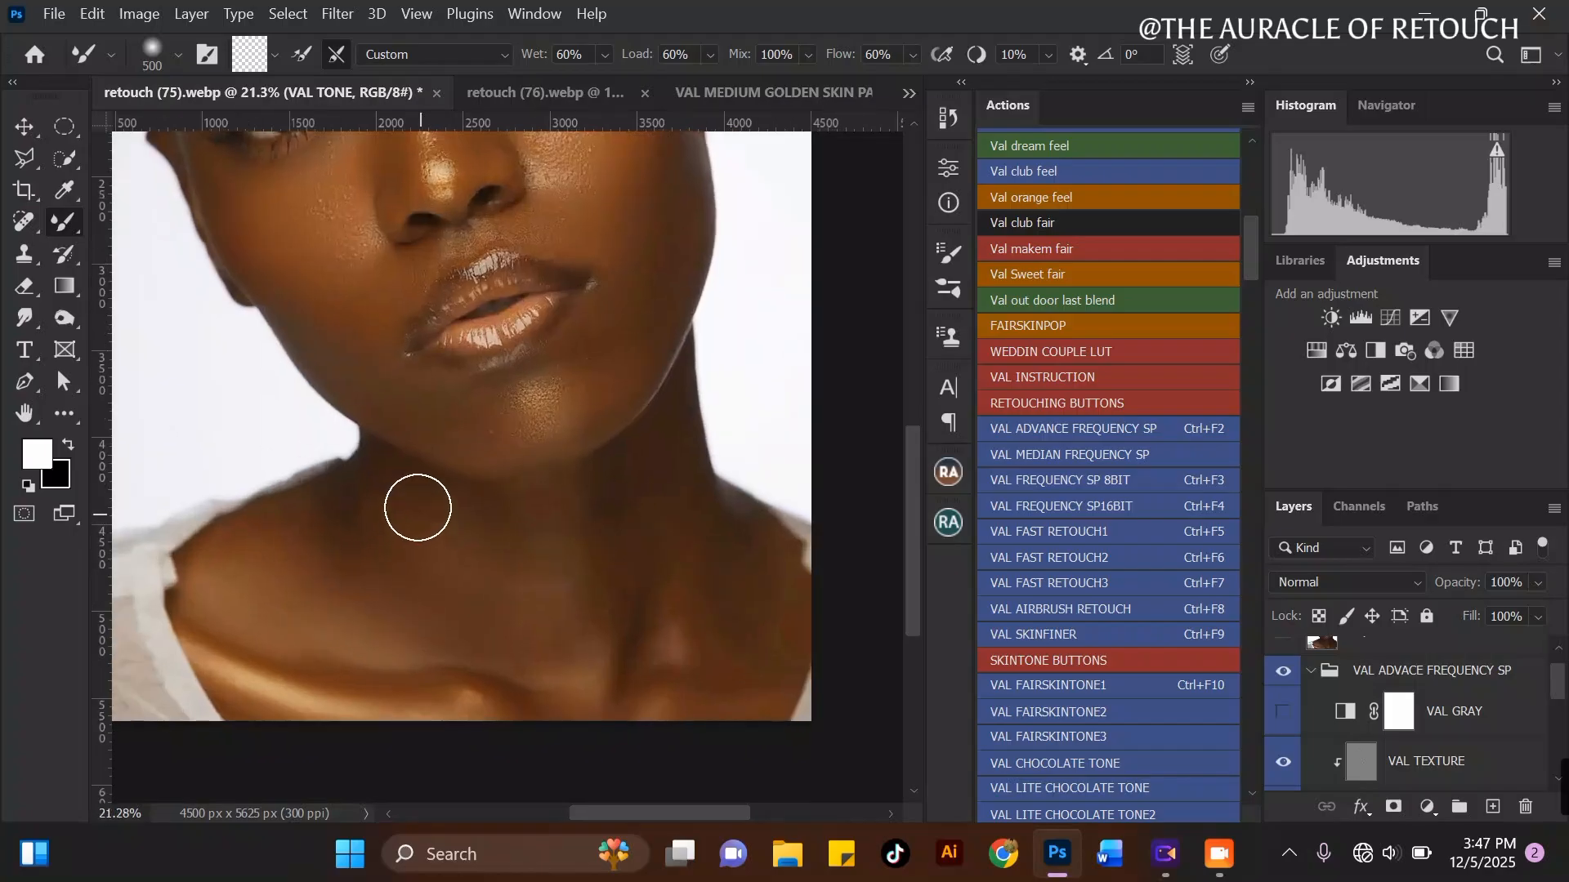
{"action": "key", "text": "bracketleft"}
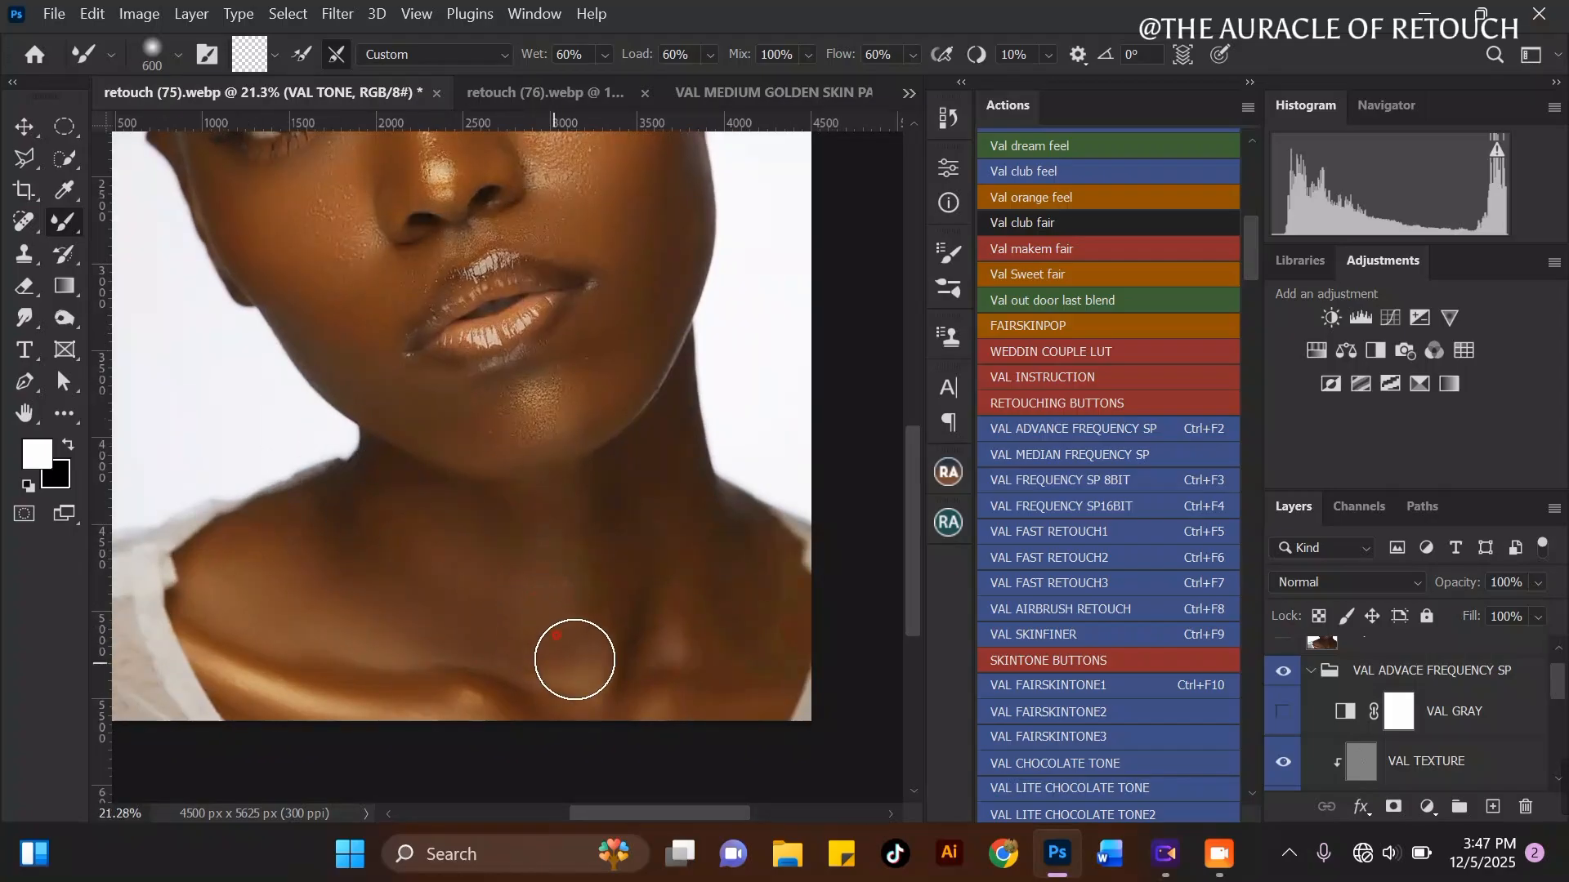
{"action": "key", "text": "bracketleft"}
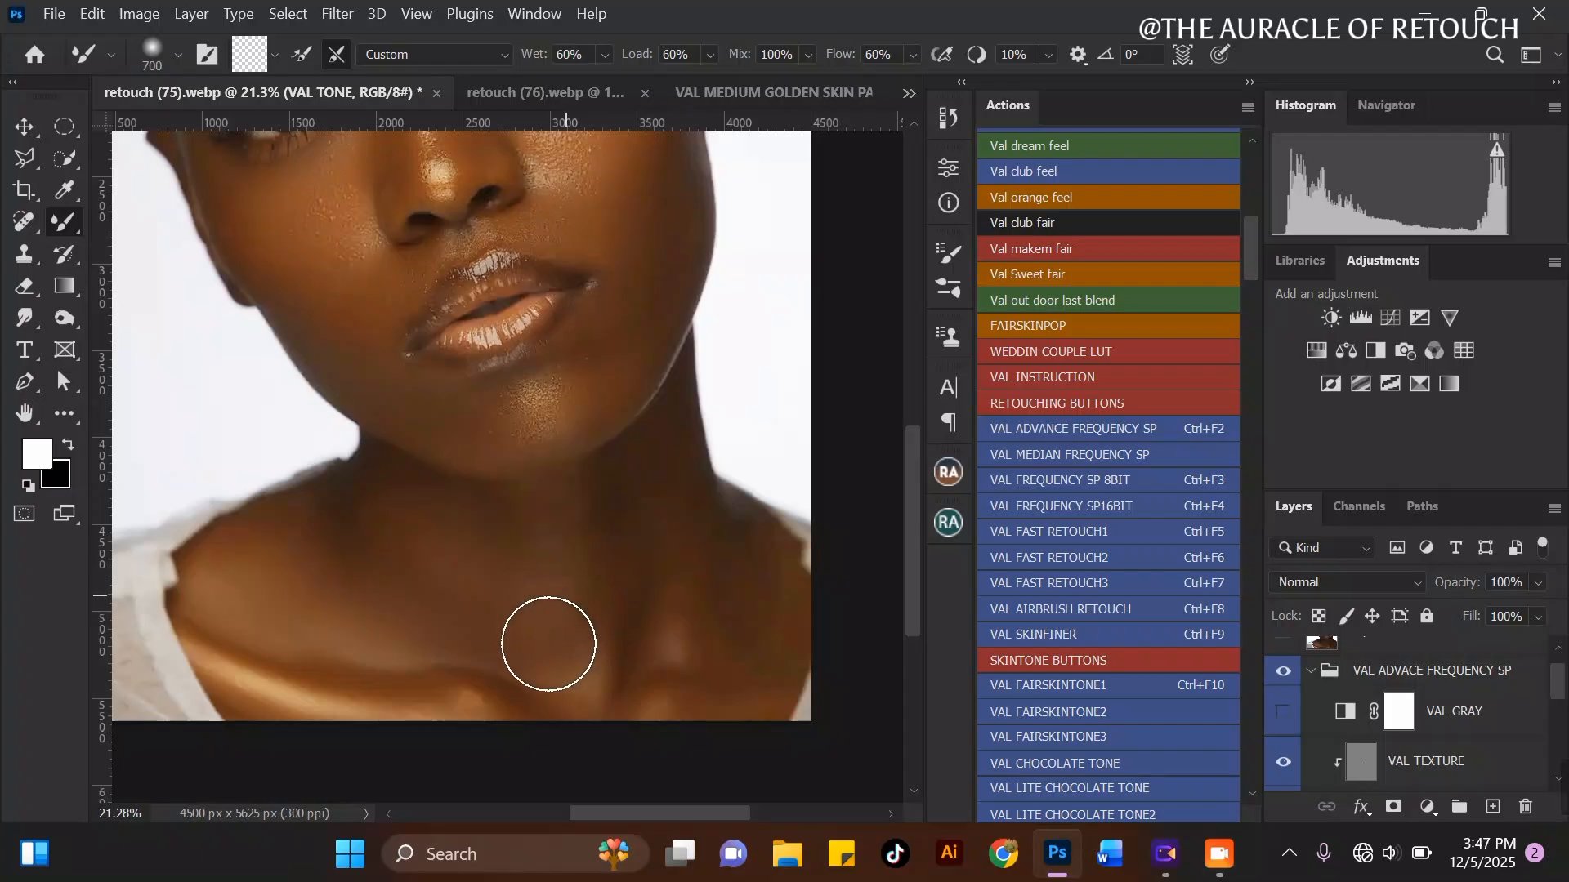
{"action": "key", "text": "bracketright"}
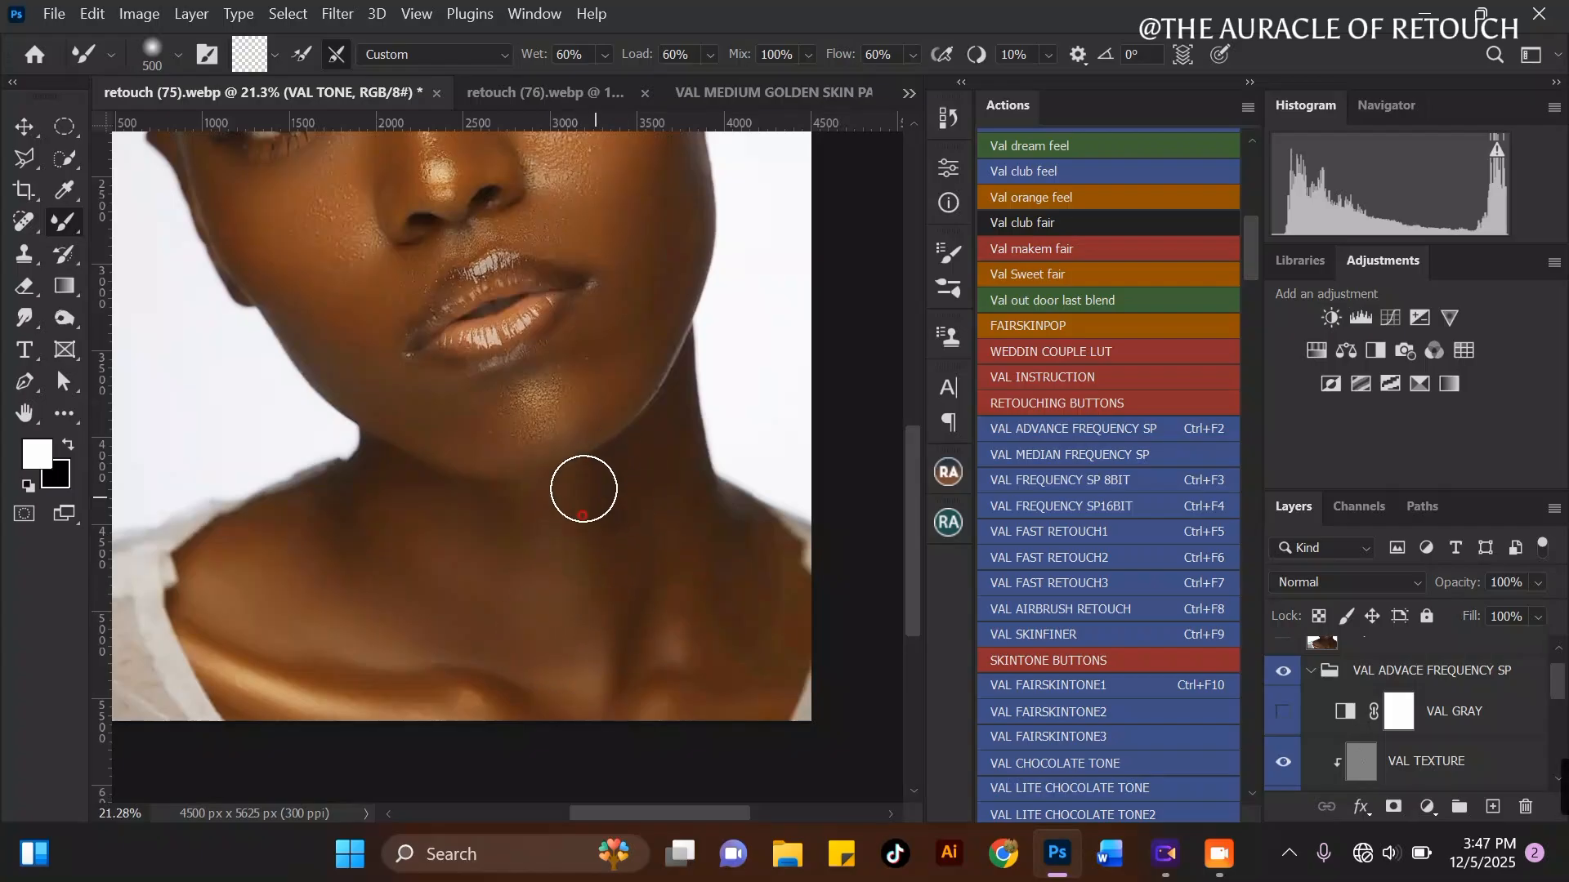
Step: Soften the neck shadows from under the chin to the base of the throat with the Mixer Brush at 400 to 700 px
{"action": "key", "text": "bracketleft"}
{"action": "key", "text": "bracketleft"}
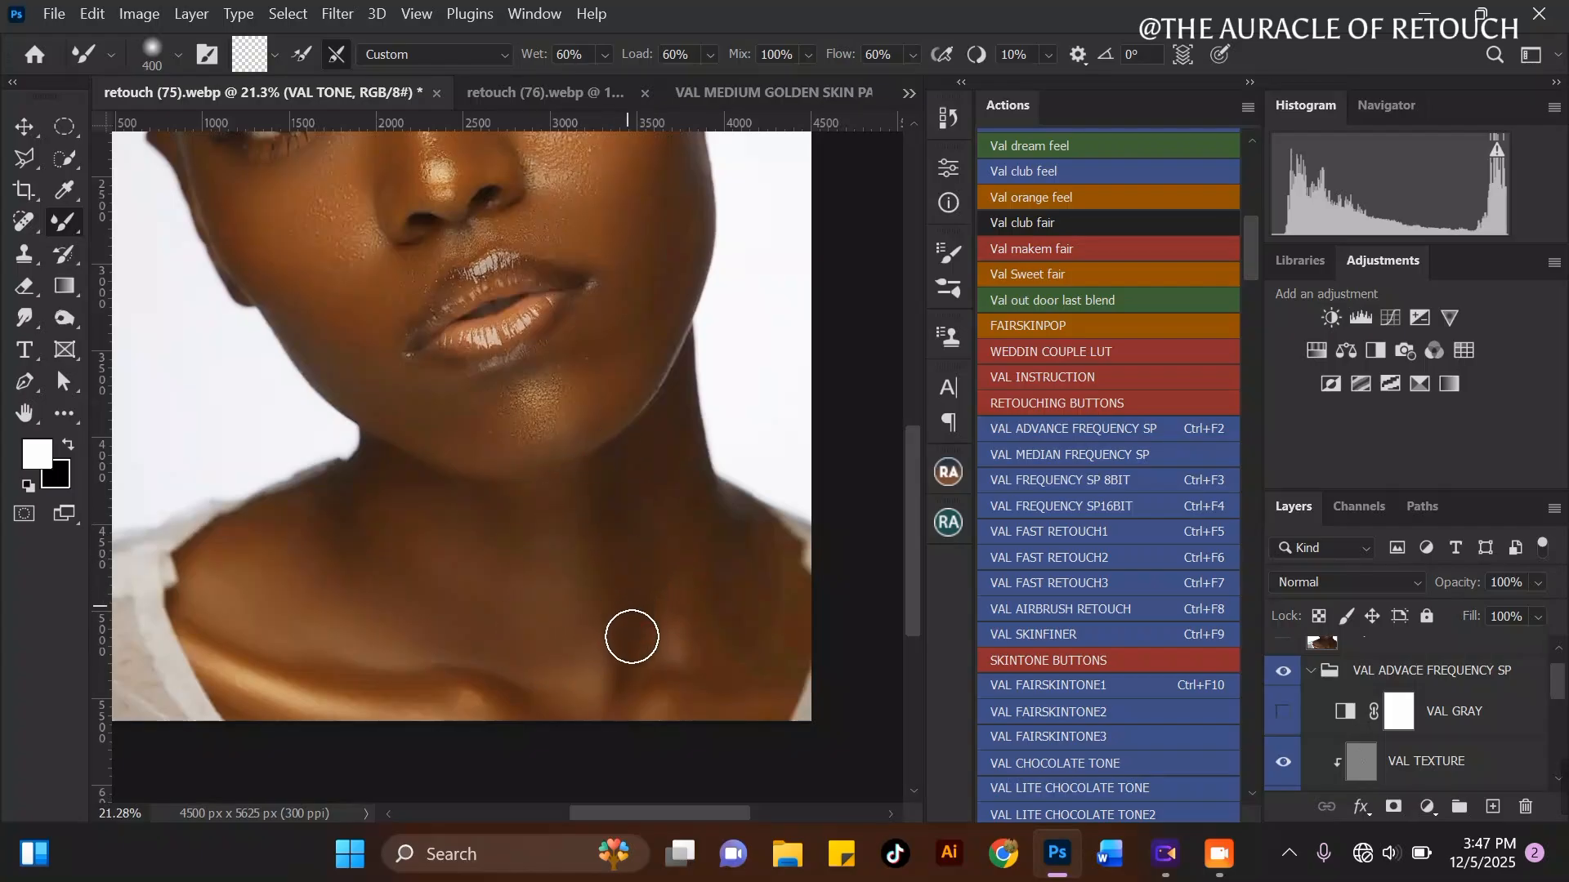
{"action": "key", "text": "bracketright"}
{"action": "scroll", "coordinate": [478, 657], "scroll_direction": "down", "scroll_amount": 3}
{"action": "key", "text": "bracketright"}
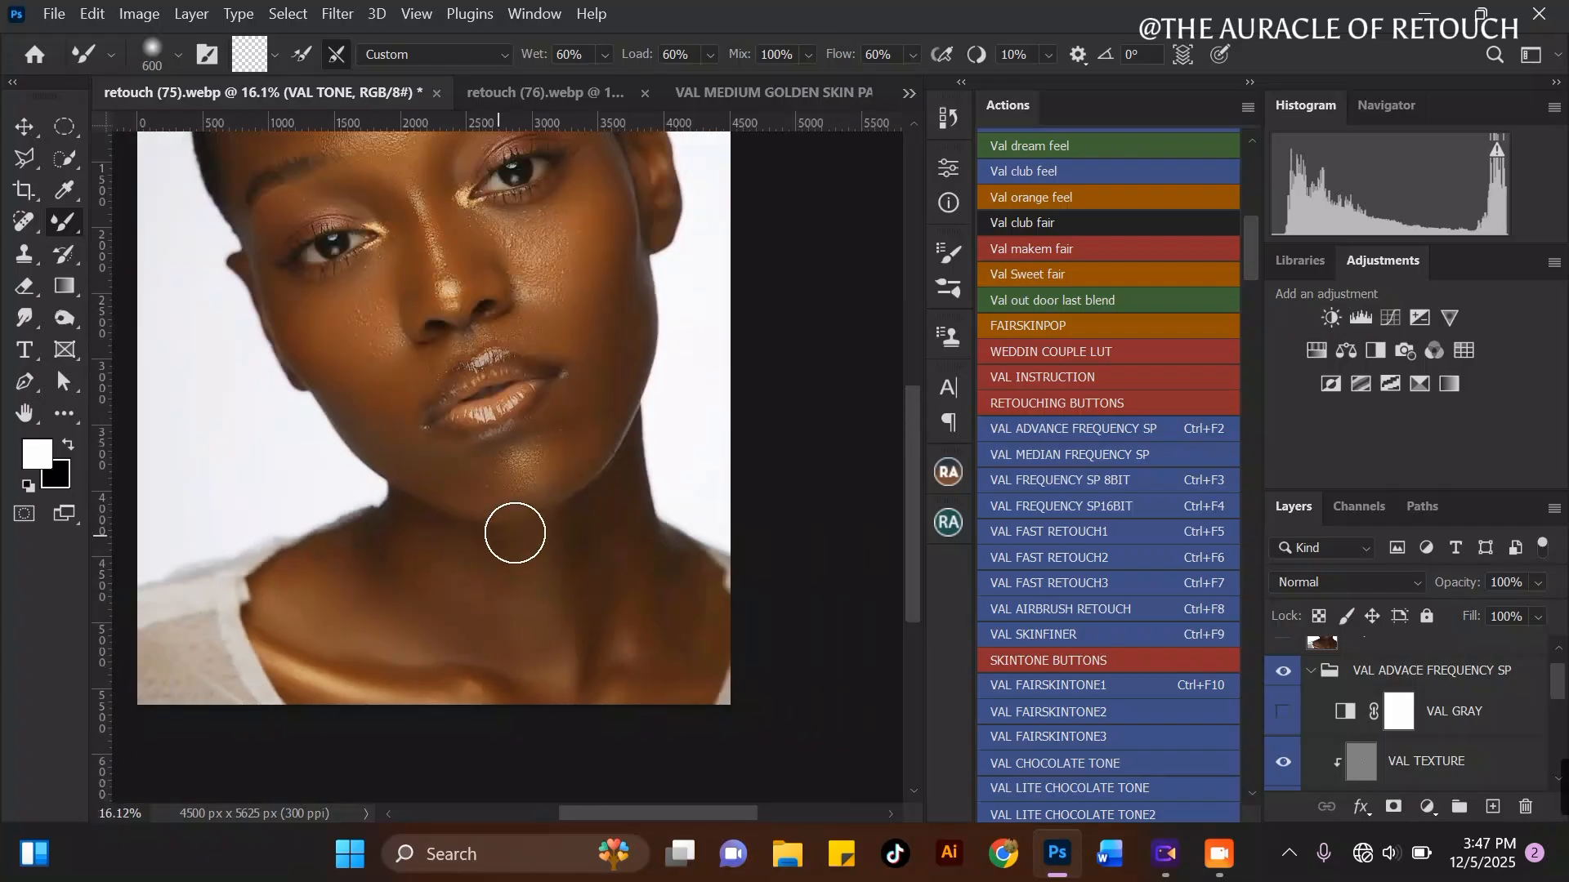
{"action": "scroll", "coordinate": [669, 534], "scroll_direction": "up", "scroll_amount": 2}
{"action": "key", "text": "bracketleft"}
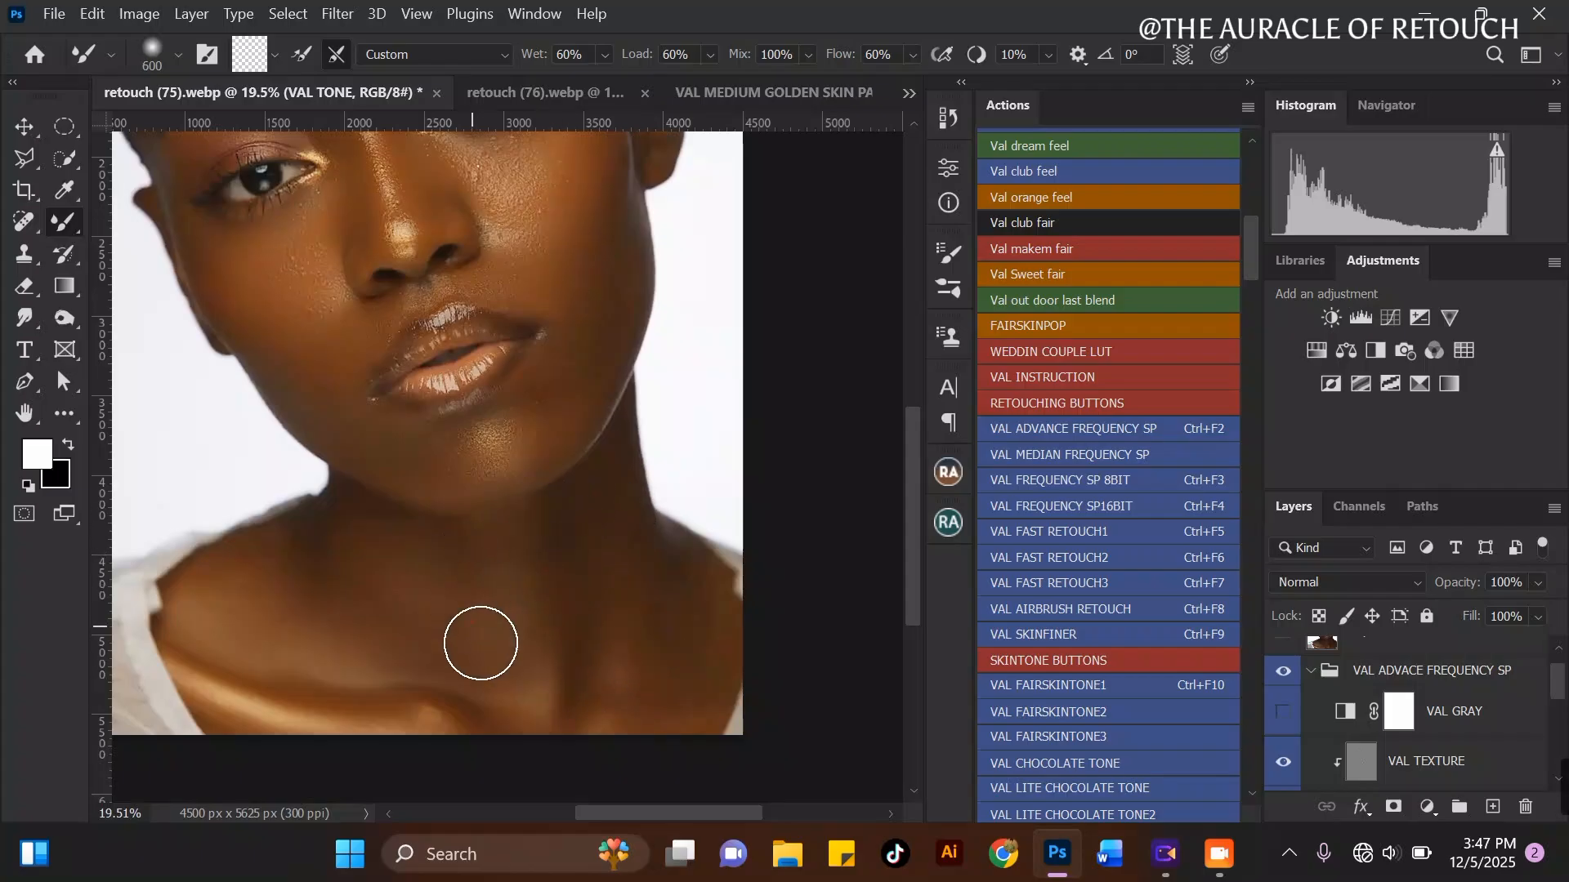
{"action": "key", "text": "bracketright"}
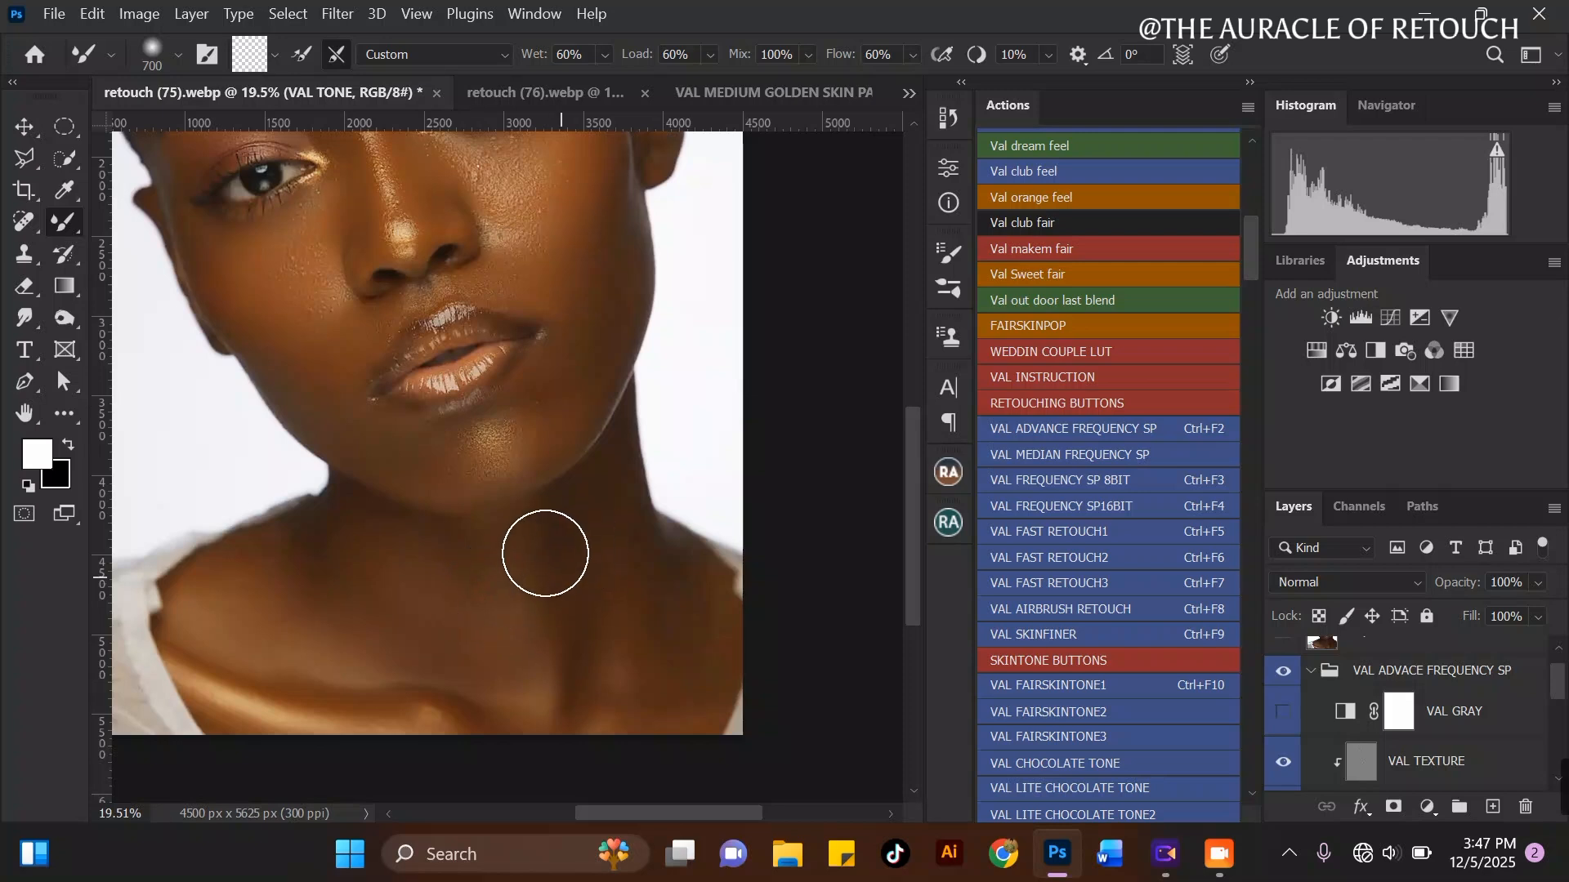
{"action": "scroll", "coordinate": [501, 605], "scroll_direction": "down", "scroll_amount": 3}
{"action": "scroll", "coordinate": [620, 637], "scroll_direction": "up", "scroll_amount": 1}
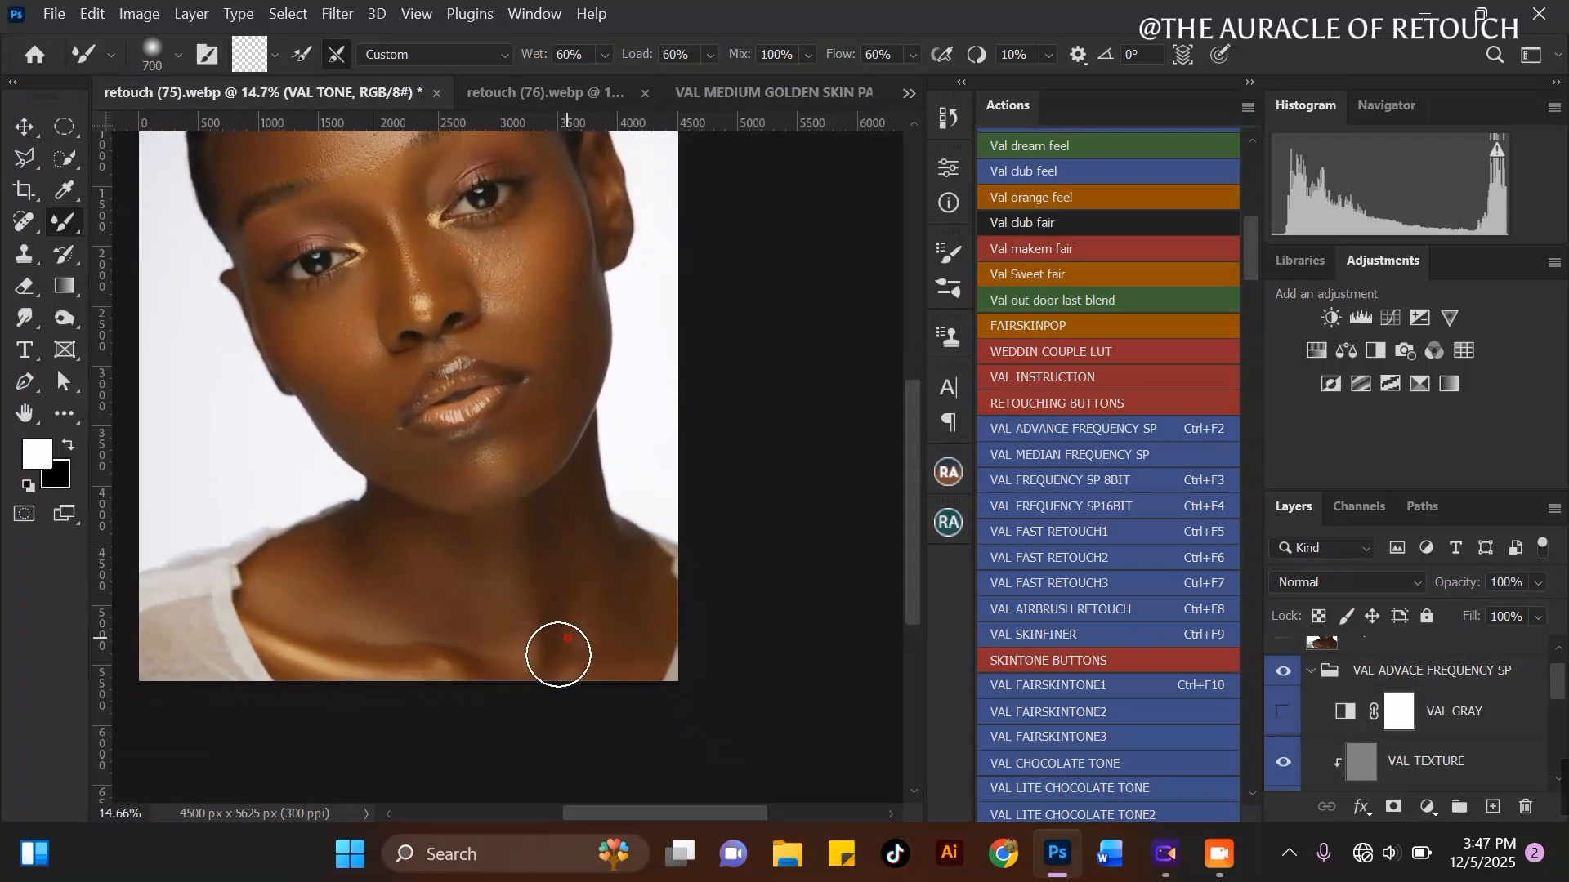
Step: Compare the portrait with and without the VAL ADVACE FREQUENCY SP group
{"action": "left_click", "coordinate": [1285, 673]}
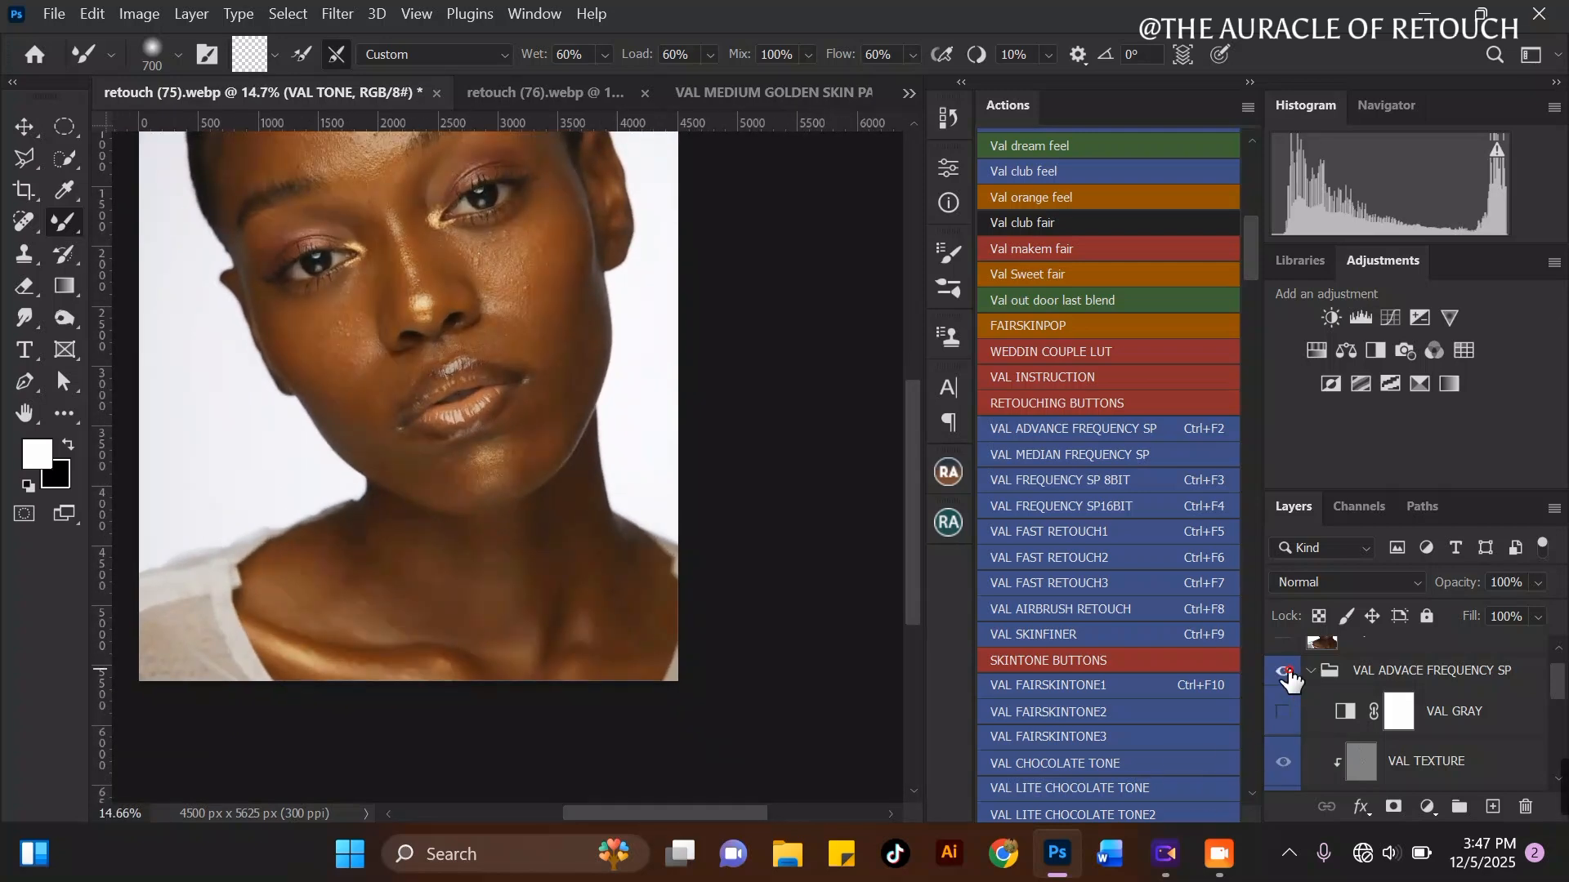
{"action": "left_click", "coordinate": [1284, 673]}
{"action": "left_click", "coordinate": [1284, 673]}
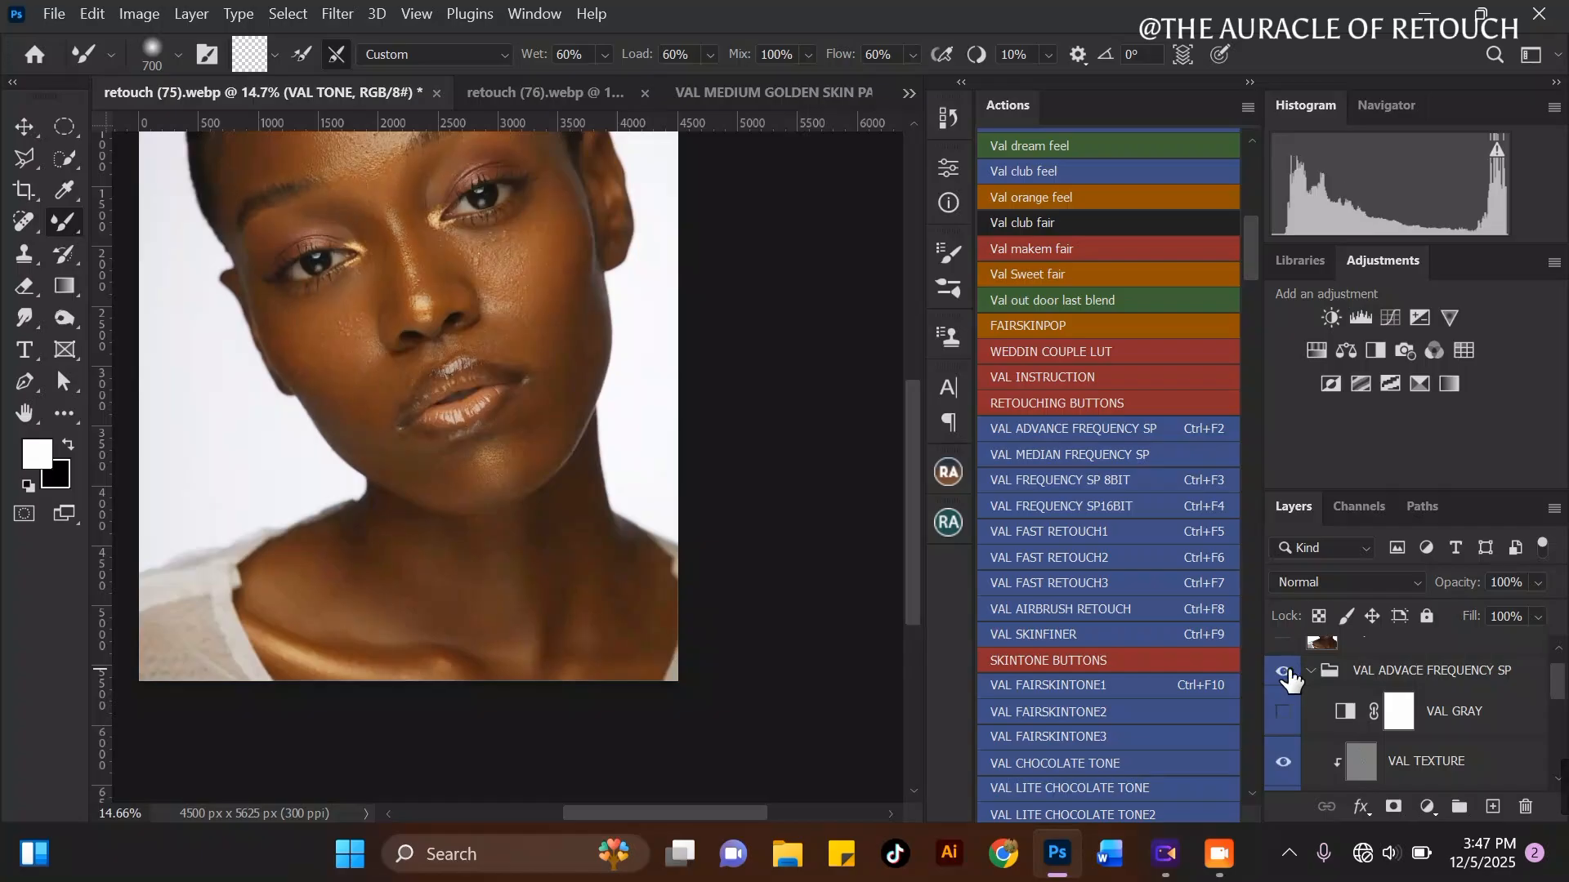
Step: Blend the lower edge of the chin and the jawline with the Mixer Brush at 400 px
{"action": "scroll", "coordinate": [410, 666], "scroll_direction": "up", "scroll_amount": 2}
{"action": "key", "text": "bracketleft"}
{"action": "key", "text": "bracketleft"}
{"action": "scroll", "coordinate": [630, 647], "scroll_direction": "up", "scroll_amount": 2}
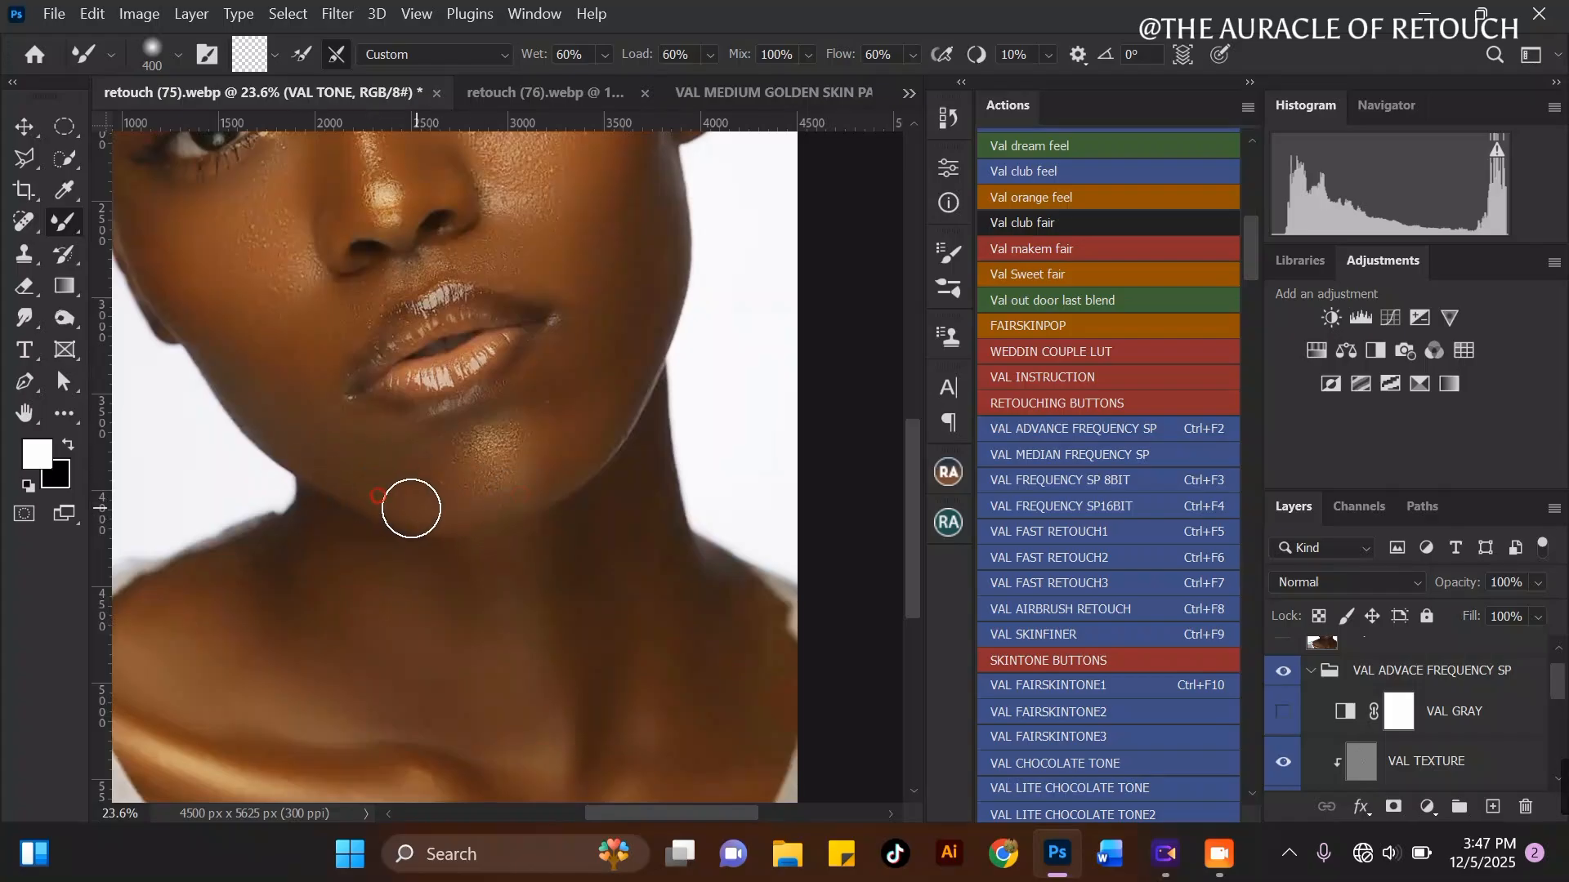
{"action": "scroll", "coordinate": [525, 567], "scroll_direction": "down", "scroll_amount": 1}
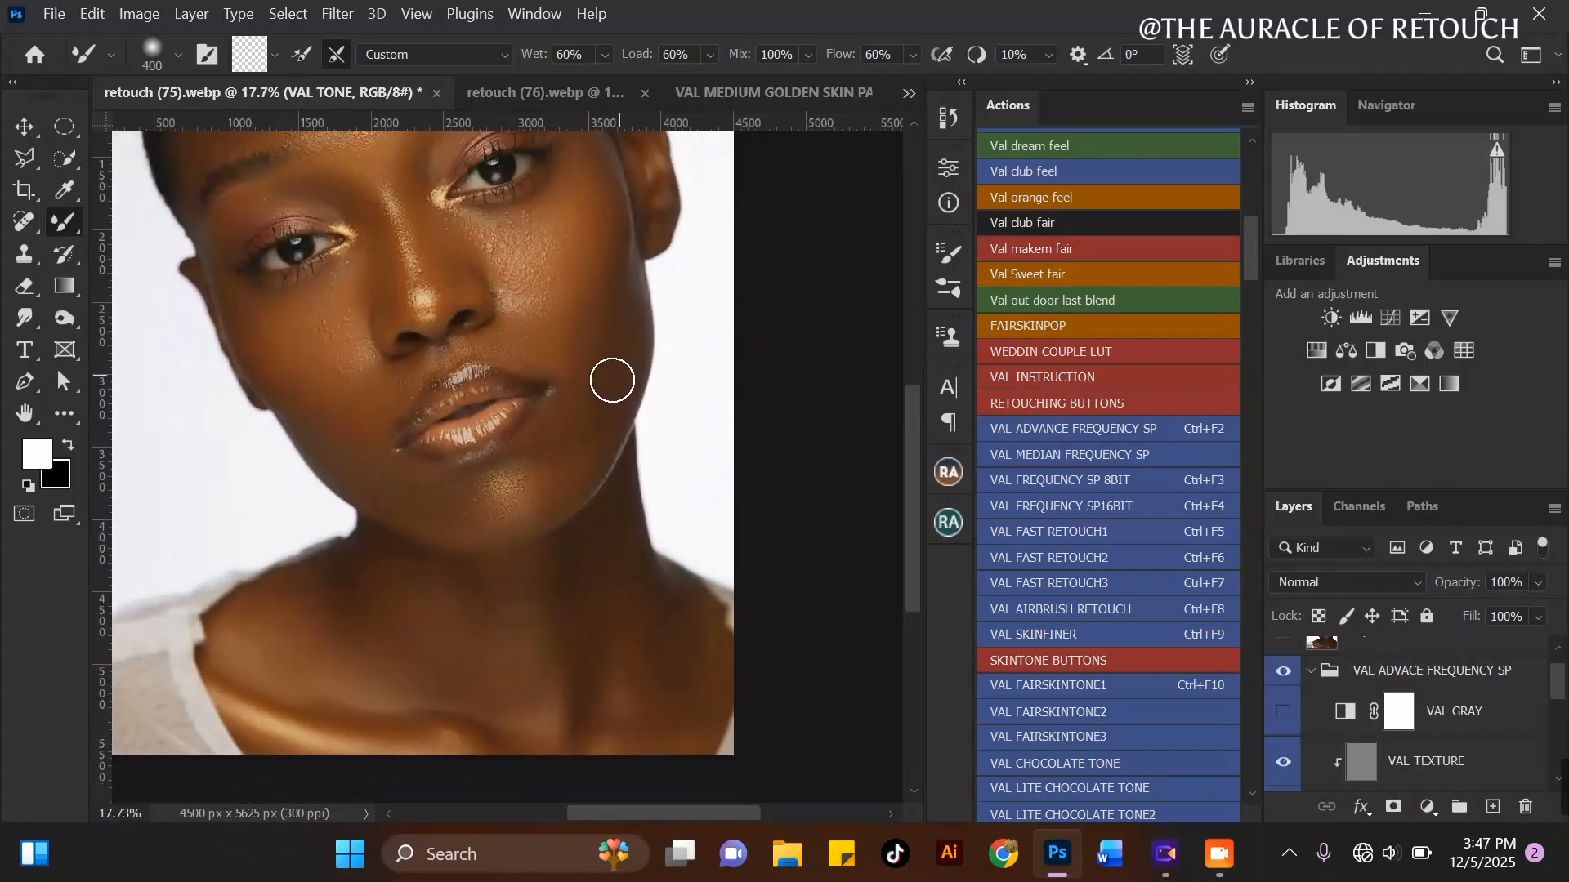
Step: Blend the tones beside the nose and across the cheek toward the ear with the Mixer Brush at 300 to 500 px
{"action": "scroll", "coordinate": [610, 378], "scroll_direction": "up", "scroll_amount": 1}
{"action": "key", "text": "bracketright"}
{"action": "scroll", "coordinate": [580, 462], "scroll_direction": "down", "scroll_amount": 1}
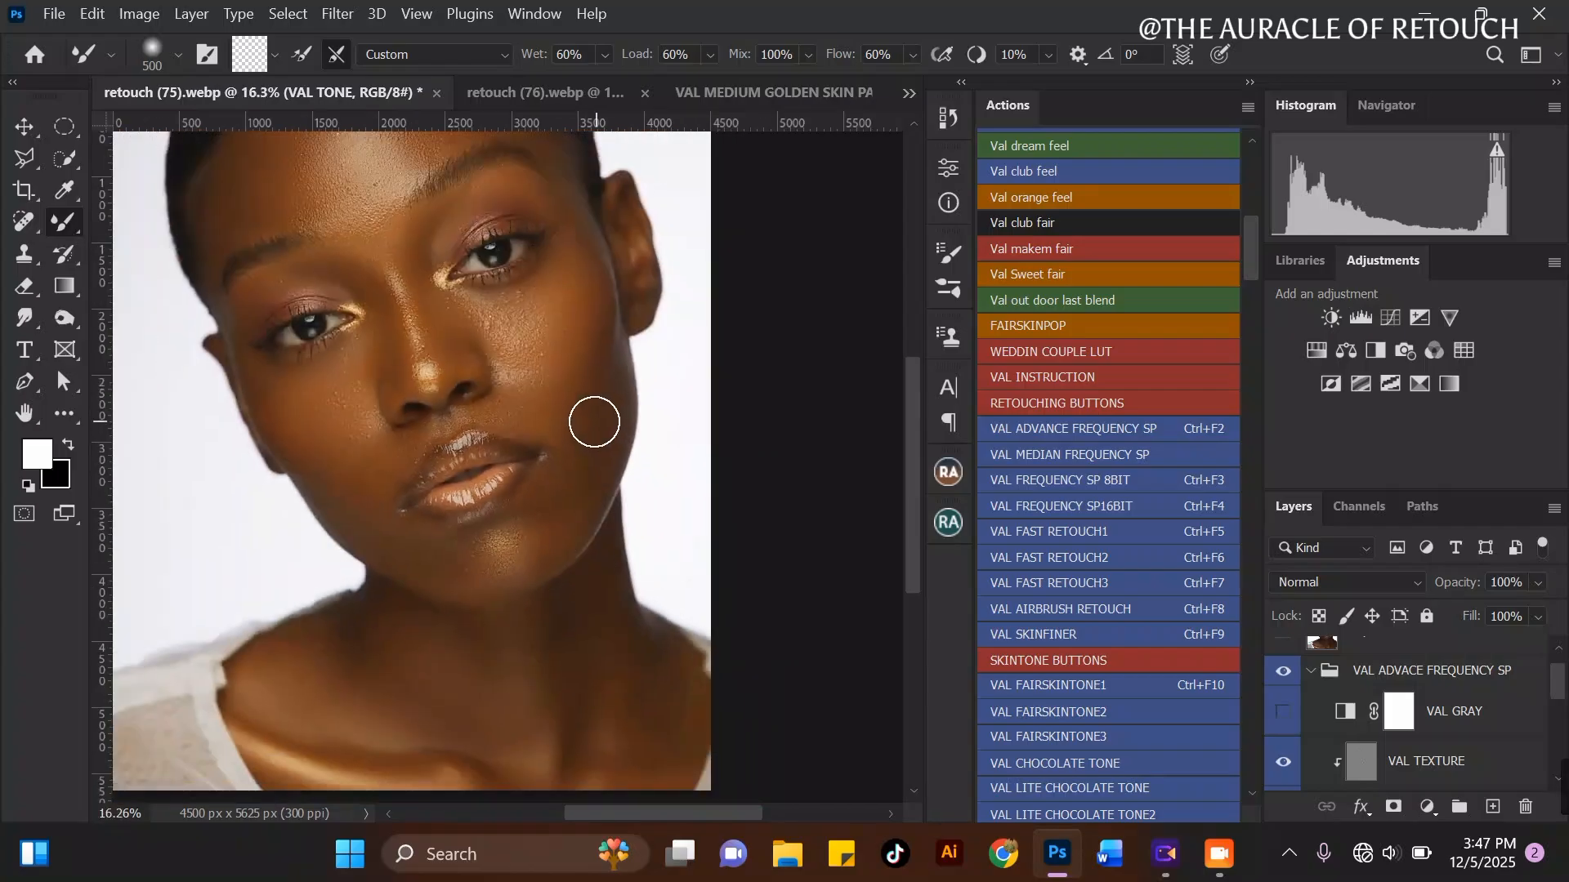
{"action": "scroll", "coordinate": [542, 361], "scroll_direction": "down", "scroll_amount": 1}
{"action": "scroll", "coordinate": [553, 361], "scroll_direction": "up", "scroll_amount": 1}
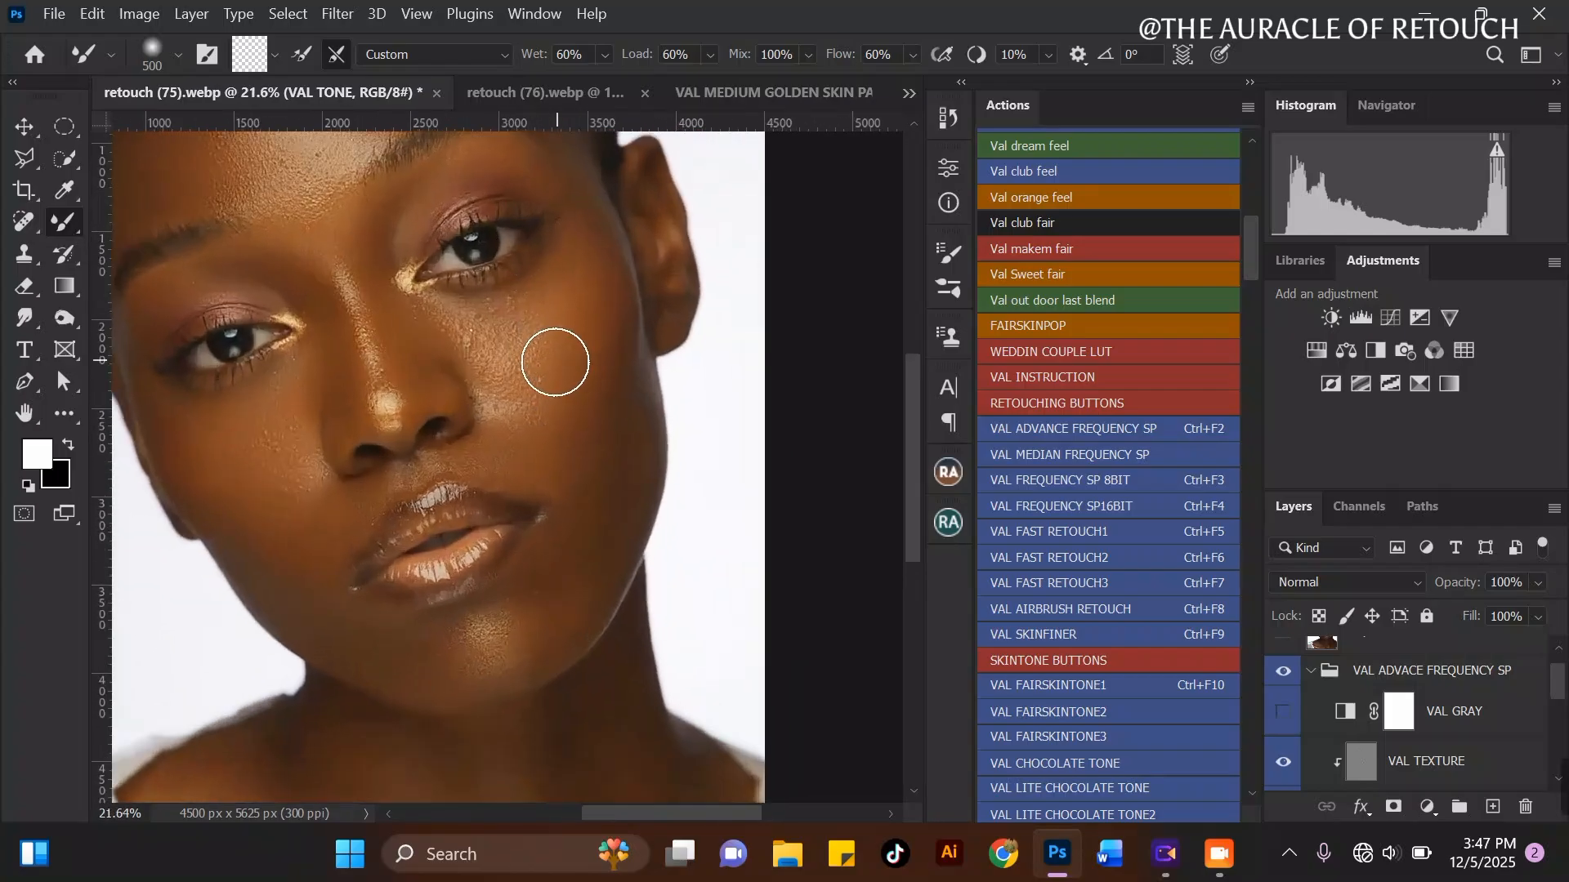
{"action": "scroll", "coordinate": [550, 252], "scroll_direction": "up", "scroll_amount": 1}
{"action": "key", "text": "bracketleft"}
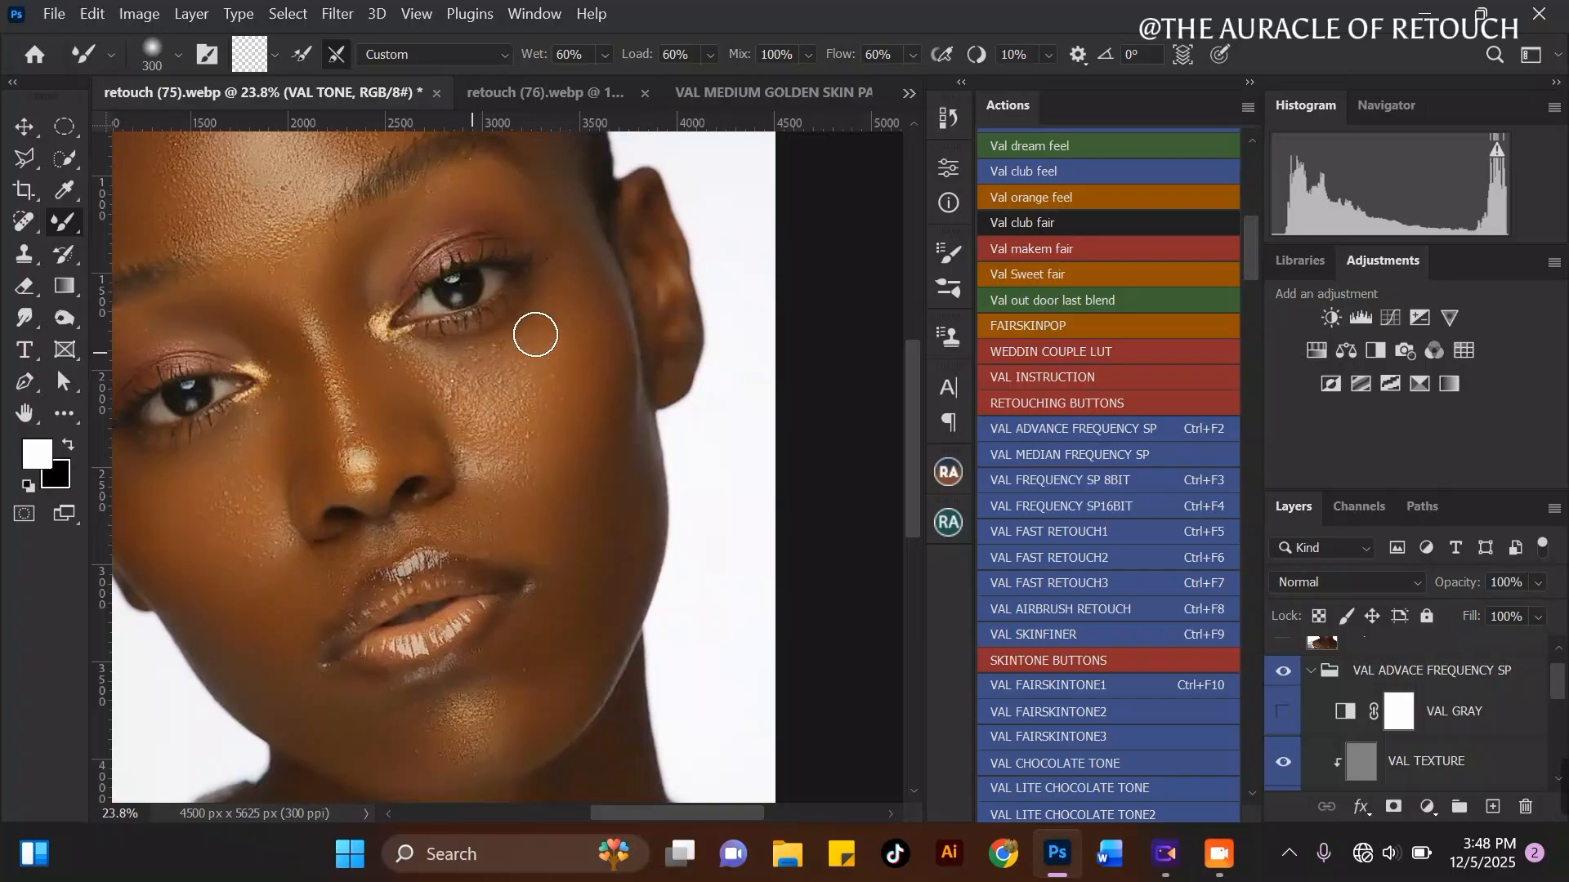
{"action": "scroll", "coordinate": [535, 334], "scroll_direction": "down", "scroll_amount": 2}
{"action": "scroll", "coordinate": [341, 408], "scroll_direction": "up", "scroll_amount": 2}
{"action": "key", "text": "bracketright"}
{"action": "left_click_drag", "start_coordinate": [336, 501], "coordinate": [350, 518]}
{"action": "mouse_move", "coordinate": [592, 370]}
{"action": "left_mouse_down"}
{"action": "mouse_move", "coordinate": [613, 326]}
{"action": "mouse_move", "coordinate": [613, 423]}
{"action": "left_mouse_up"}
{"action": "key", "text": "bracketleft"}
{"action": "left_click", "coordinate": [578, 349]}
{"action": "key", "text": "bracketright"}
{"action": "scroll", "coordinate": [477, 446], "scroll_direction": "up", "scroll_amount": 2}
{"action": "scroll", "coordinate": [488, 392], "scroll_direction": "up", "scroll_amount": 1}
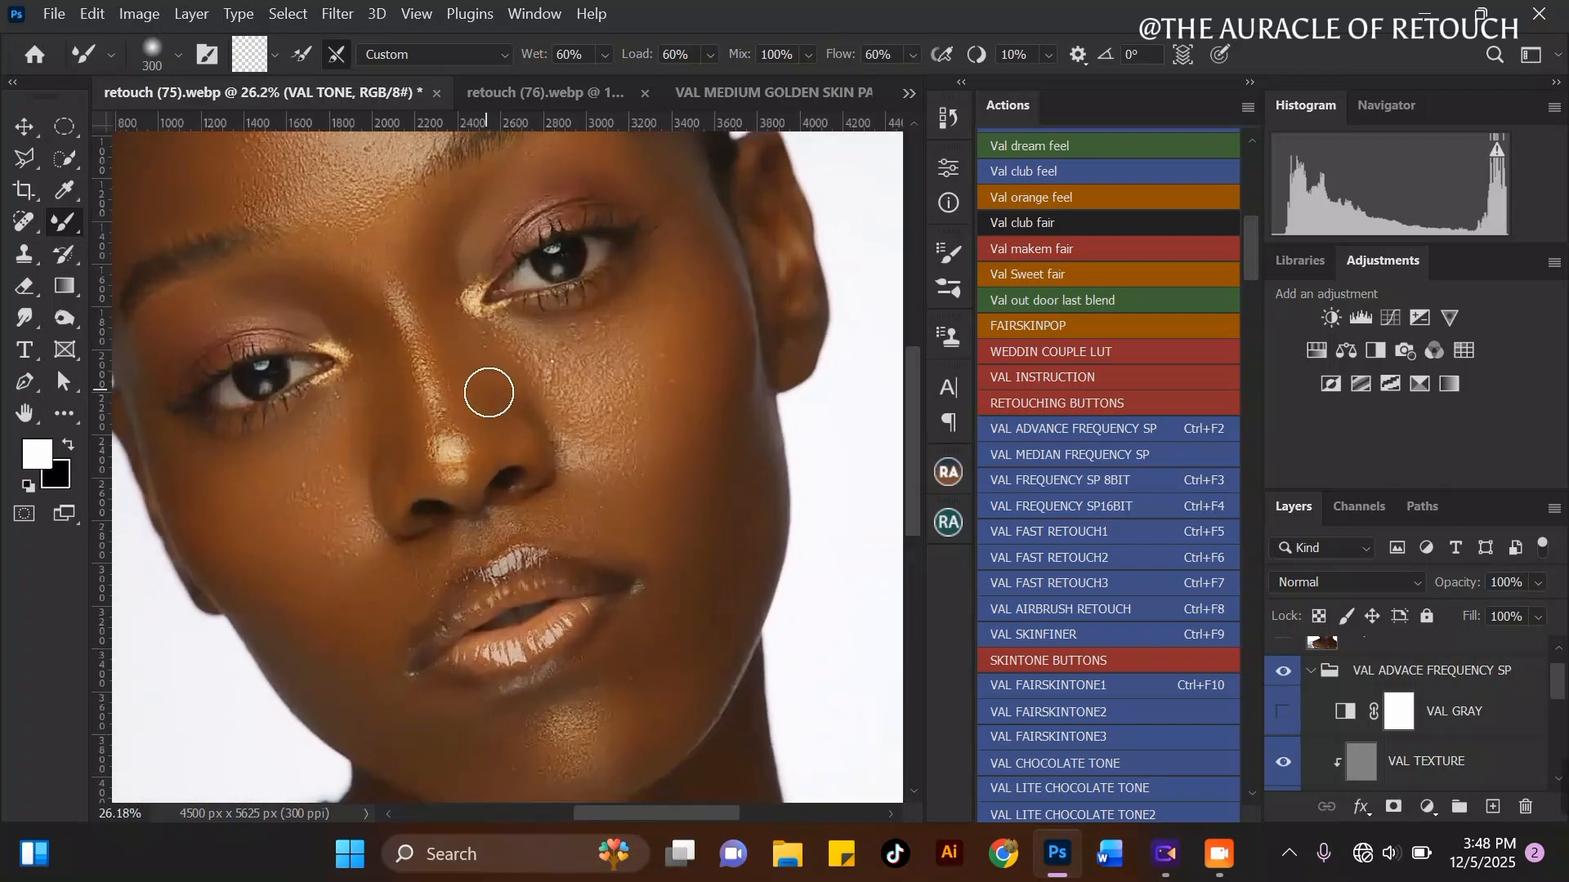
Step: Blend the forehead tones near the hairline with the Mixer Brush at 500 to 600 px
{"action": "scroll", "coordinate": [453, 458], "scroll_direction": "down", "scroll_amount": 3}
{"action": "scroll", "coordinate": [441, 299], "scroll_direction": "up", "scroll_amount": 3}
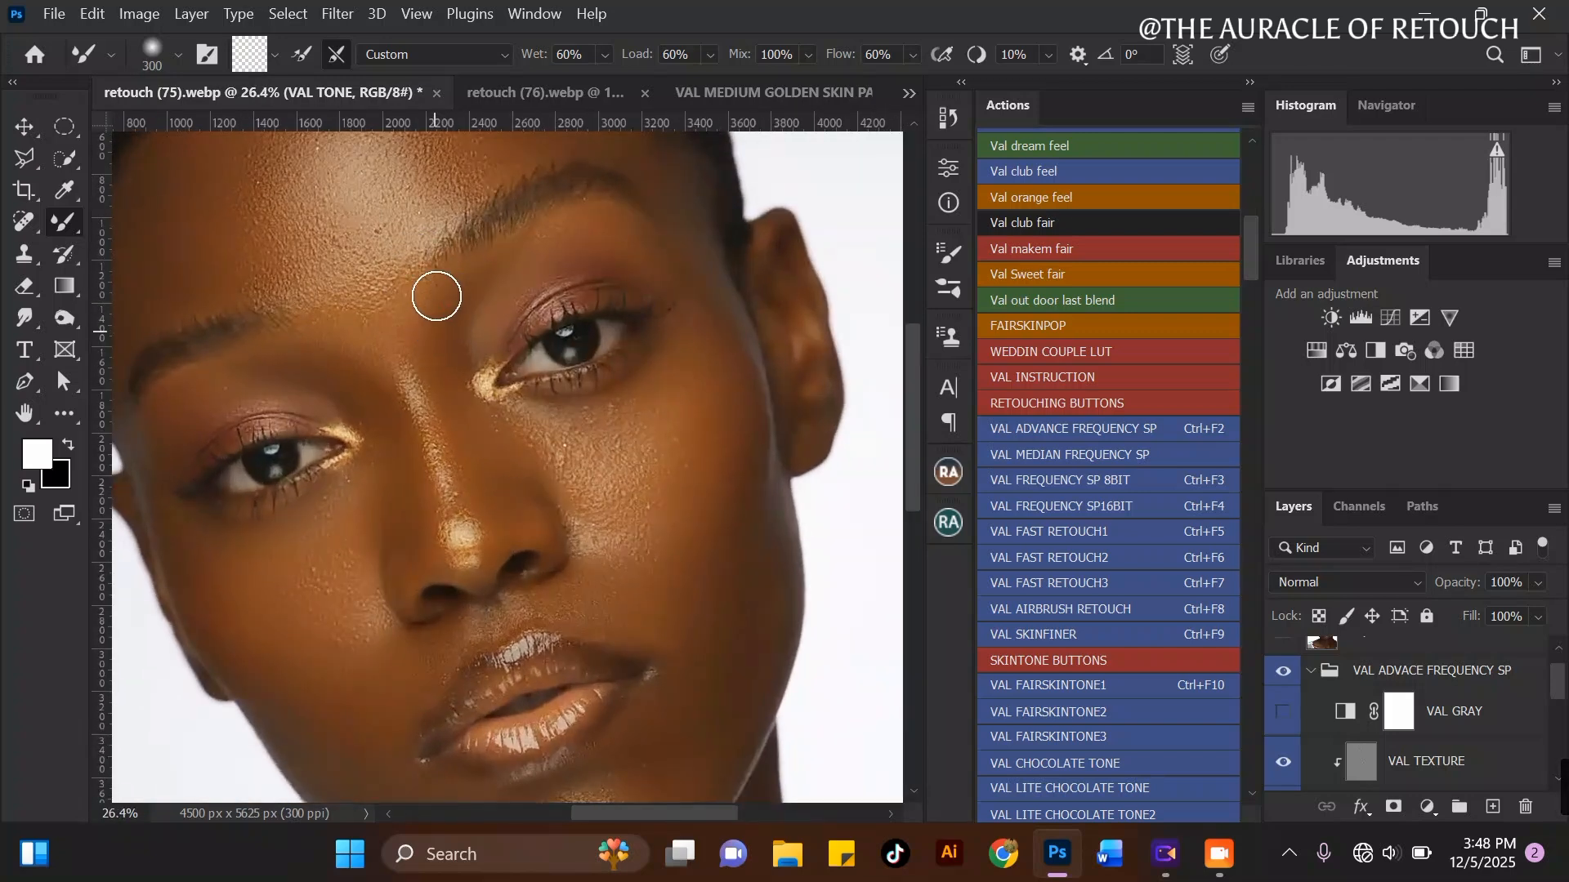
{"action": "scroll", "coordinate": [457, 523], "scroll_direction": "down", "scroll_amount": 4}
{"action": "scroll", "coordinate": [614, 331], "scroll_direction": "down", "scroll_amount": 1}
{"action": "scroll", "coordinate": [568, 187], "scroll_direction": "up", "scroll_amount": 3}
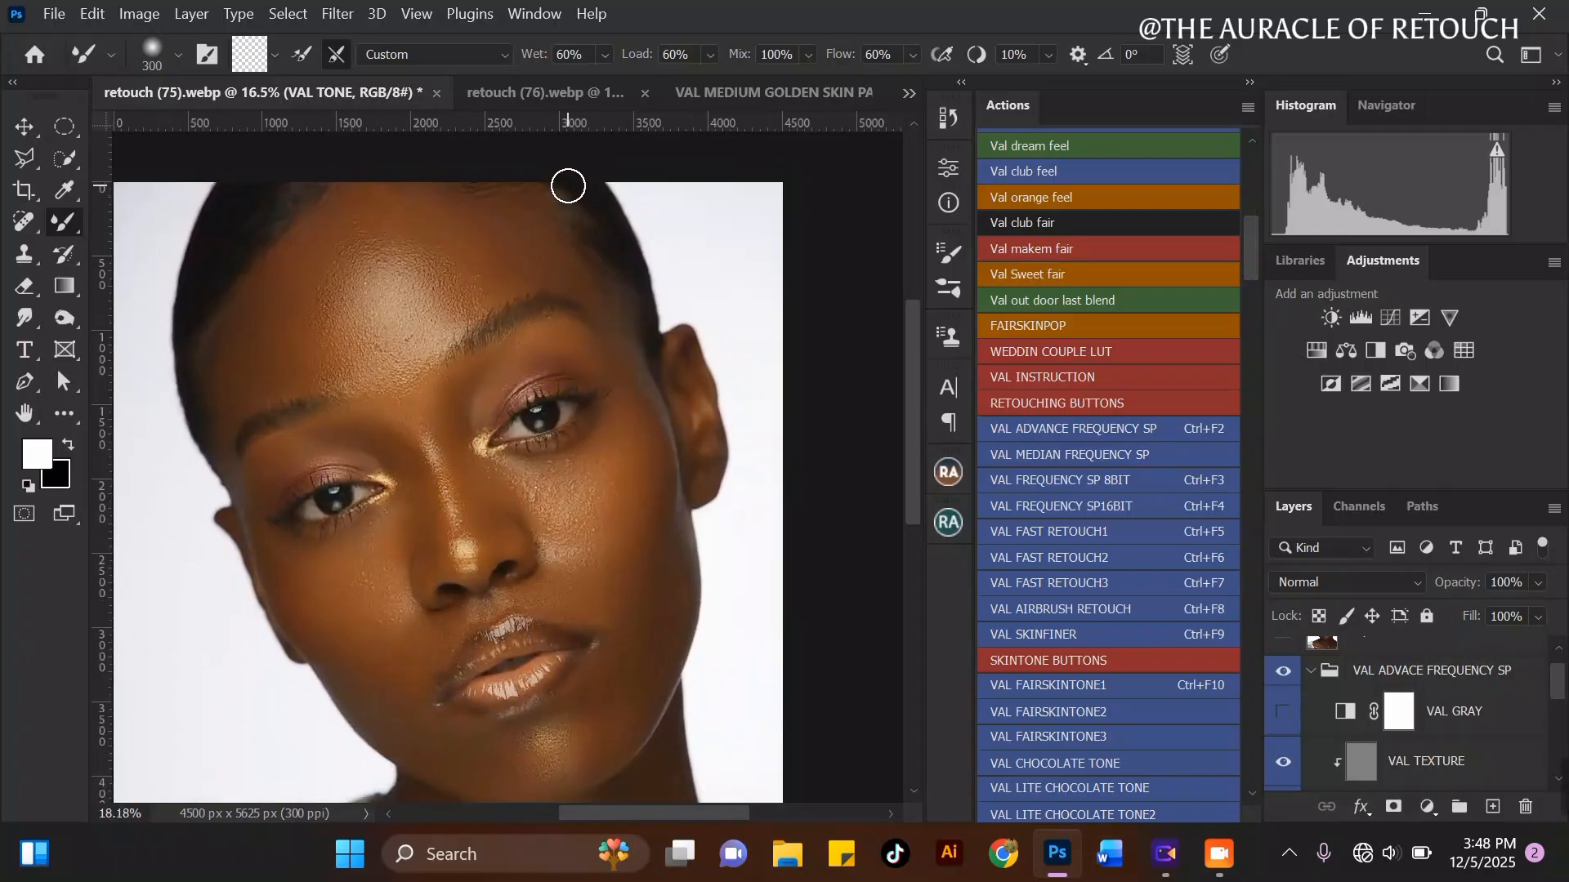
{"action": "scroll", "coordinate": [502, 531], "scroll_direction": "down", "scroll_amount": 2}
{"action": "scroll", "coordinate": [546, 313], "scroll_direction": "up", "scroll_amount": 2}
{"action": "key", "text": "bracketright"}
{"action": "key", "text": "bracketright"}
{"action": "mouse_move", "coordinate": [487, 259]}
{"action": "left_mouse_down"}
{"action": "mouse_move", "coordinate": [520, 262]}
{"action": "mouse_move", "coordinate": [415, 254]}
{"action": "mouse_move", "coordinate": [497, 258]}
{"action": "mouse_move", "coordinate": [491, 274]}
{"action": "mouse_move", "coordinate": [537, 326]}
{"action": "left_mouse_up"}
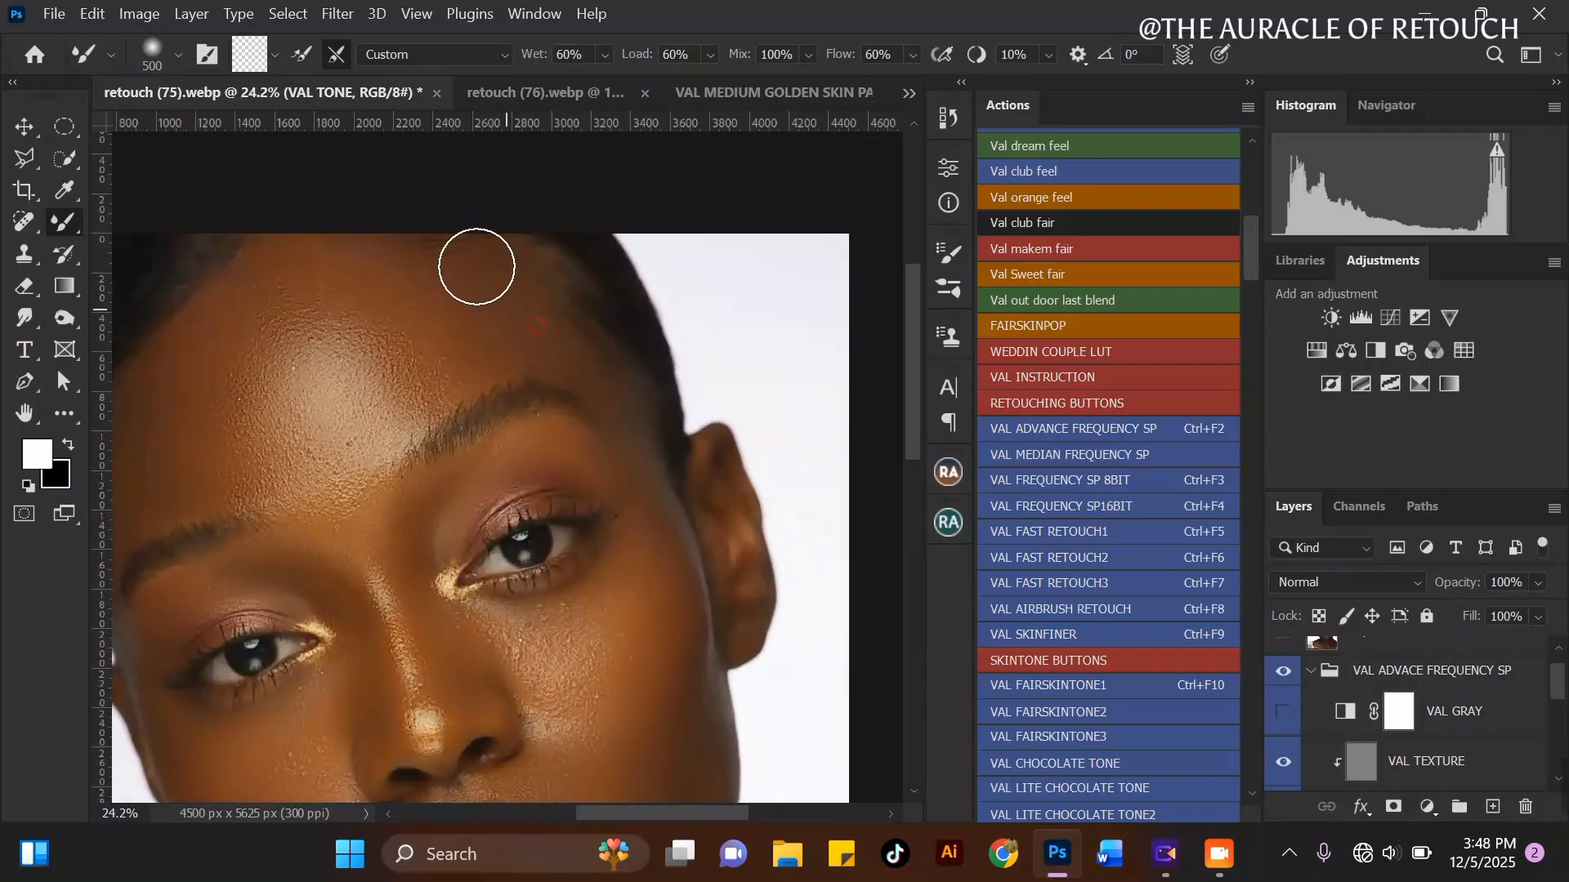
{"action": "scroll", "coordinate": [560, 274], "scroll_direction": "down", "scroll_amount": 2}
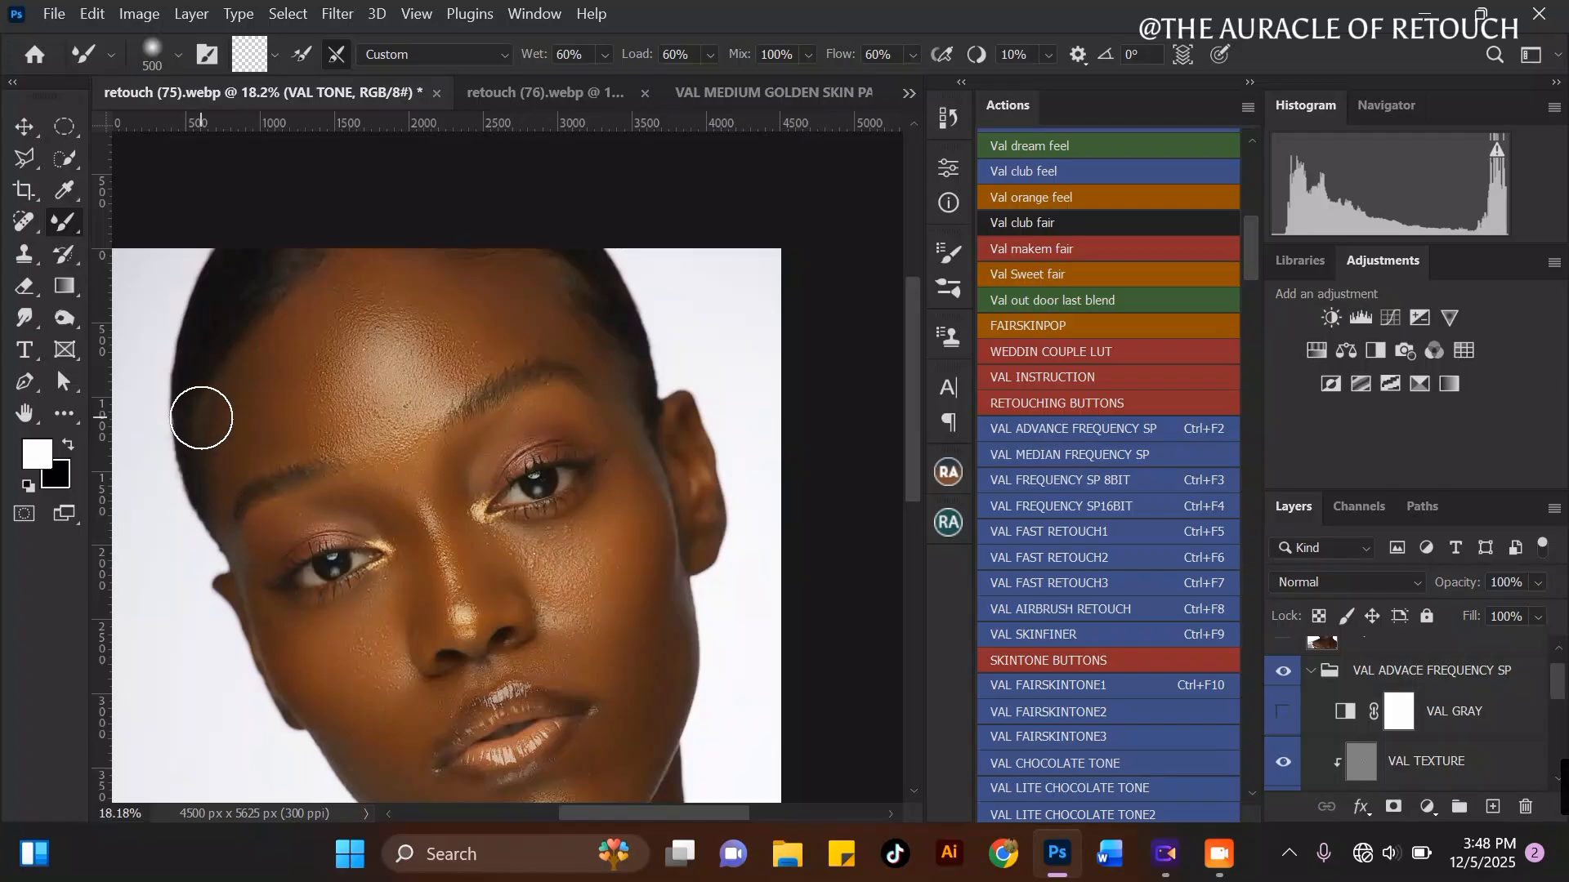
{"action": "scroll", "coordinate": [201, 417], "scroll_direction": "up", "scroll_amount": 1}
{"action": "key", "text": "bracketleft"}
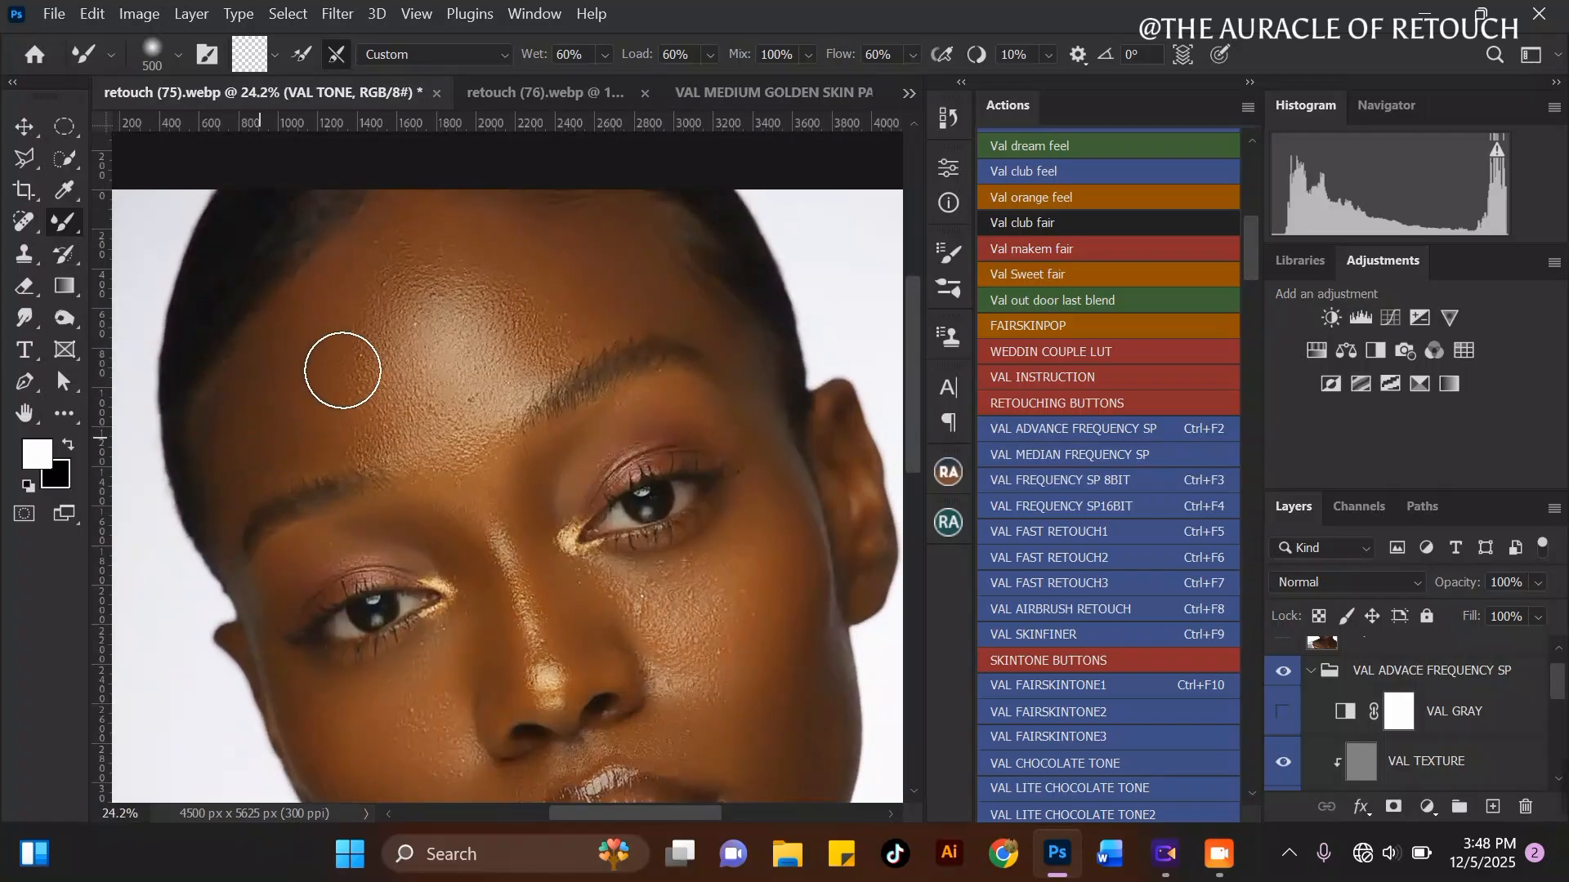
{"action": "scroll", "coordinate": [469, 234], "scroll_direction": "down", "scroll_amount": 3}
{"action": "key", "text": "bracketright"}
{"action": "scroll", "coordinate": [457, 538], "scroll_direction": "up", "scroll_amount": 1}
{"action": "key", "text": "bracketright"}
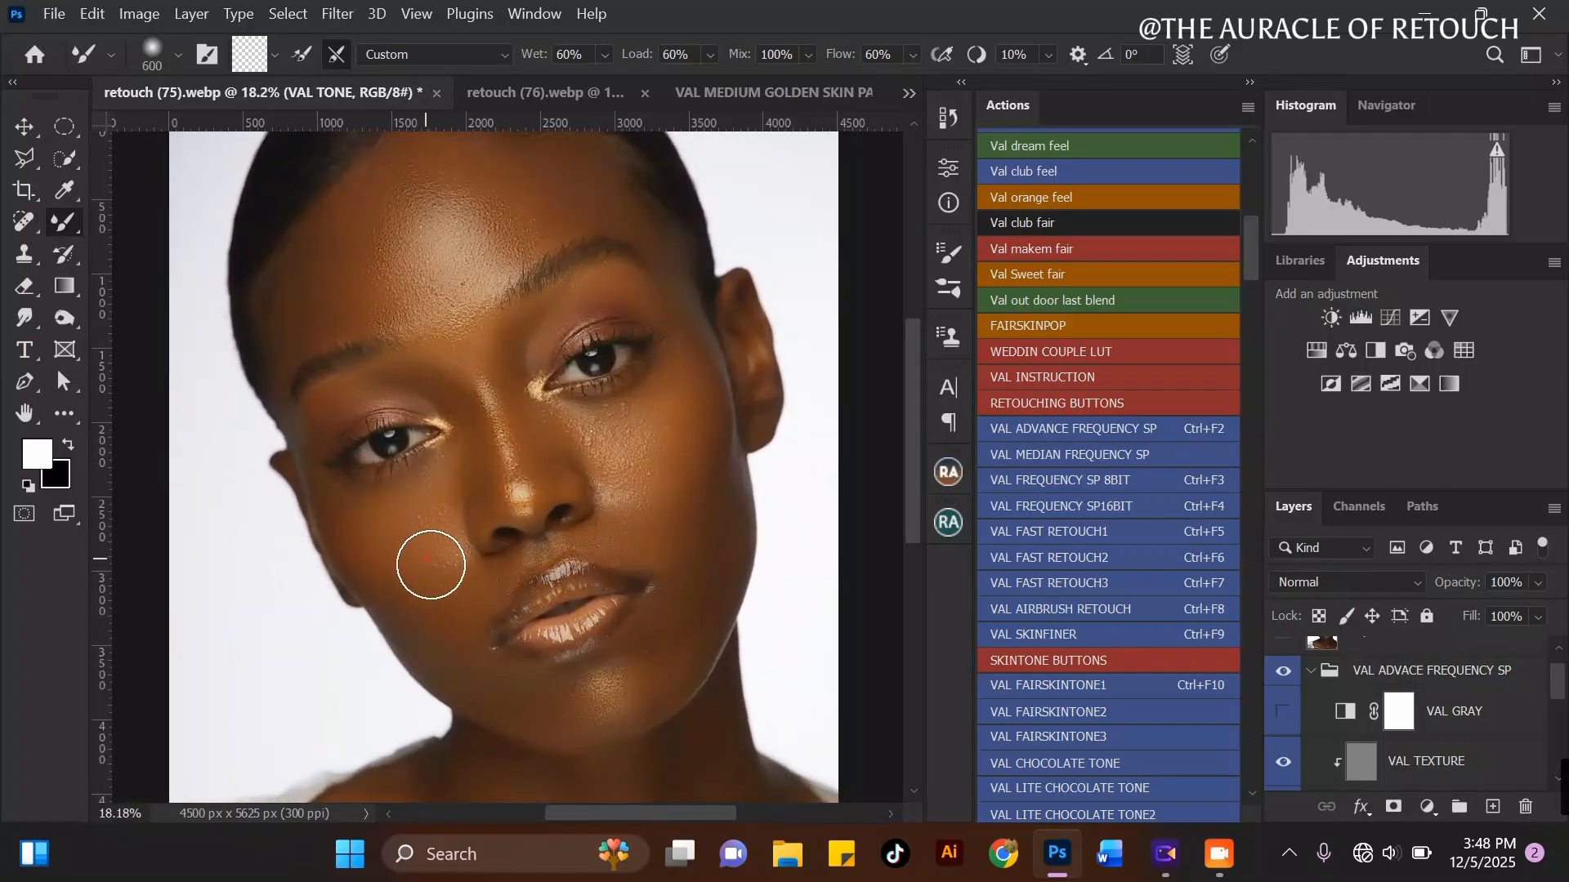
{"action": "scroll", "coordinate": [564, 302], "scroll_direction": "down", "scroll_amount": 1}
{"action": "scroll", "coordinate": [490, 214], "scroll_direction": "up", "scroll_amount": 1}
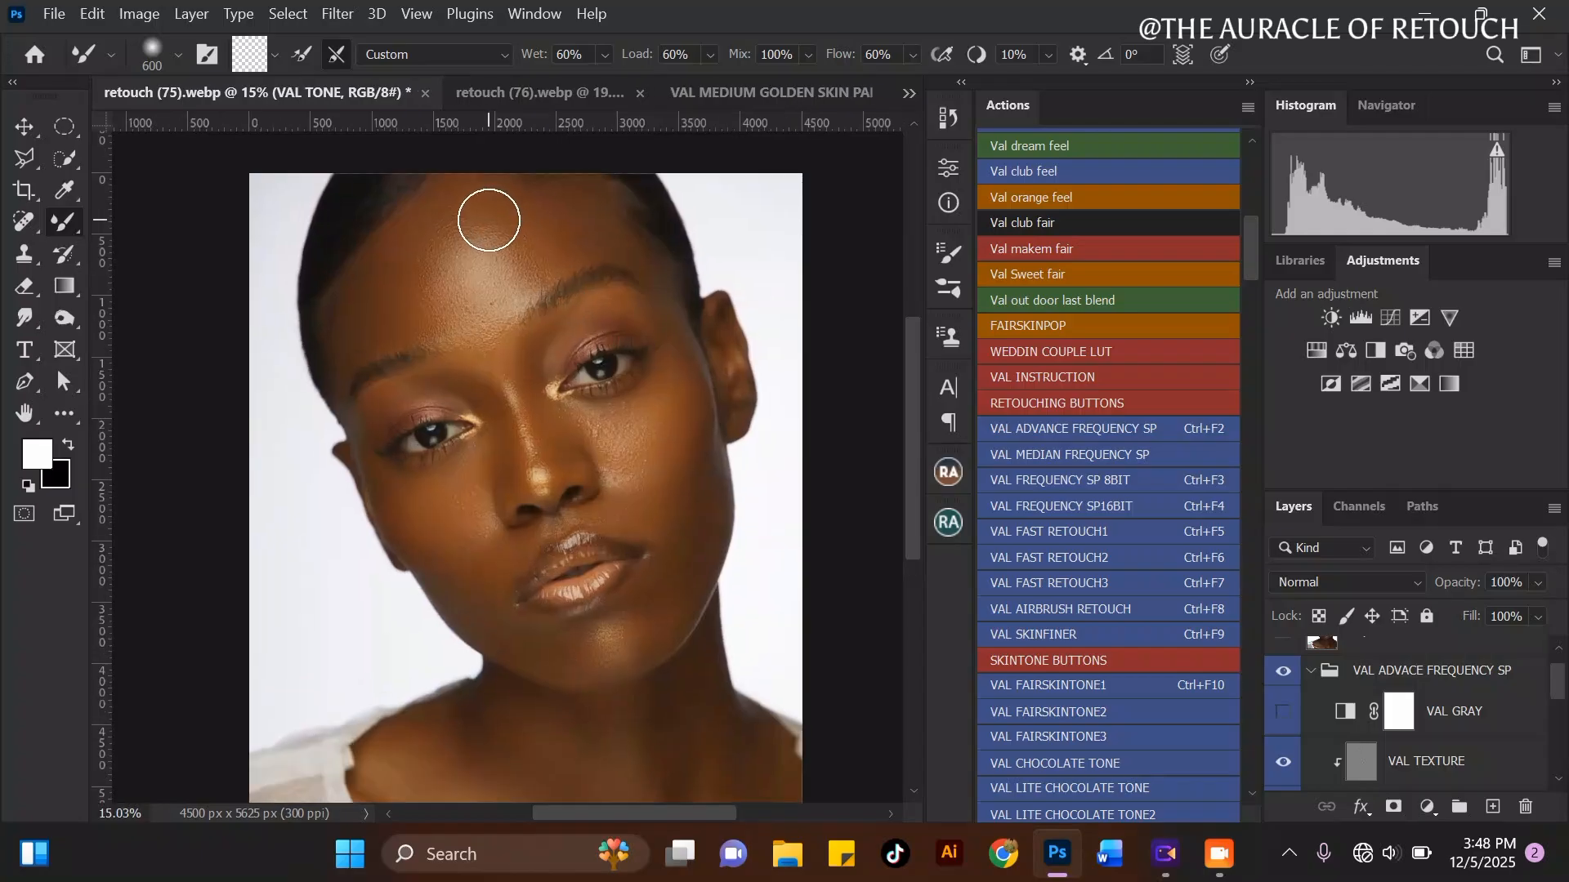
Step: Compare the face with and without the VAL ADVACE FREQUENCY SP group, both in full and closer up
{"action": "left_click", "coordinate": [1285, 674]}
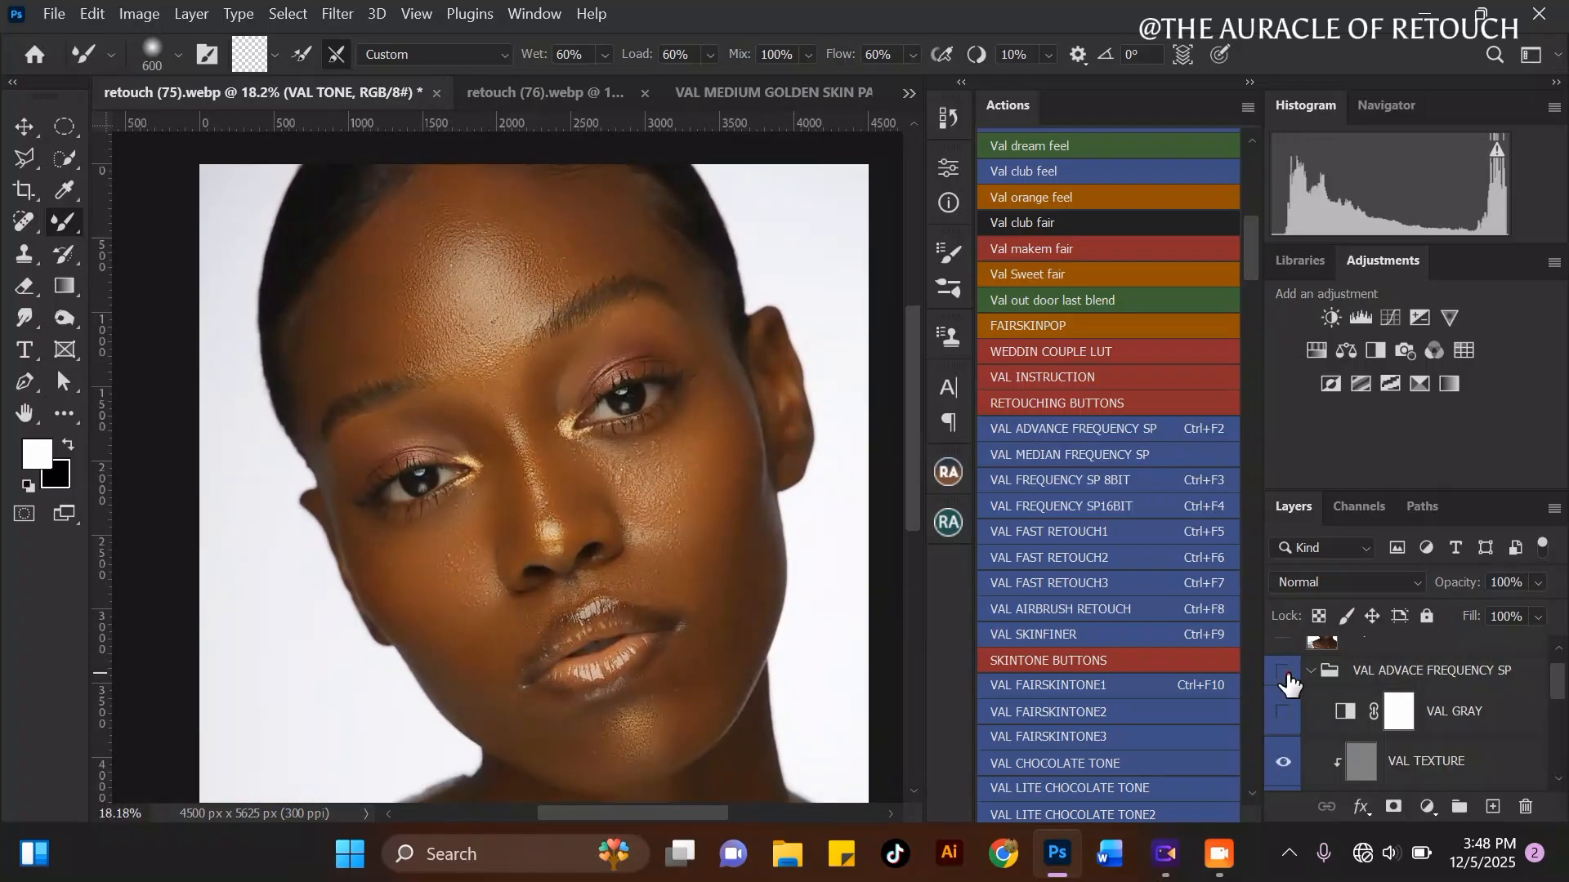
{"action": "left_click", "coordinate": [1284, 674]}
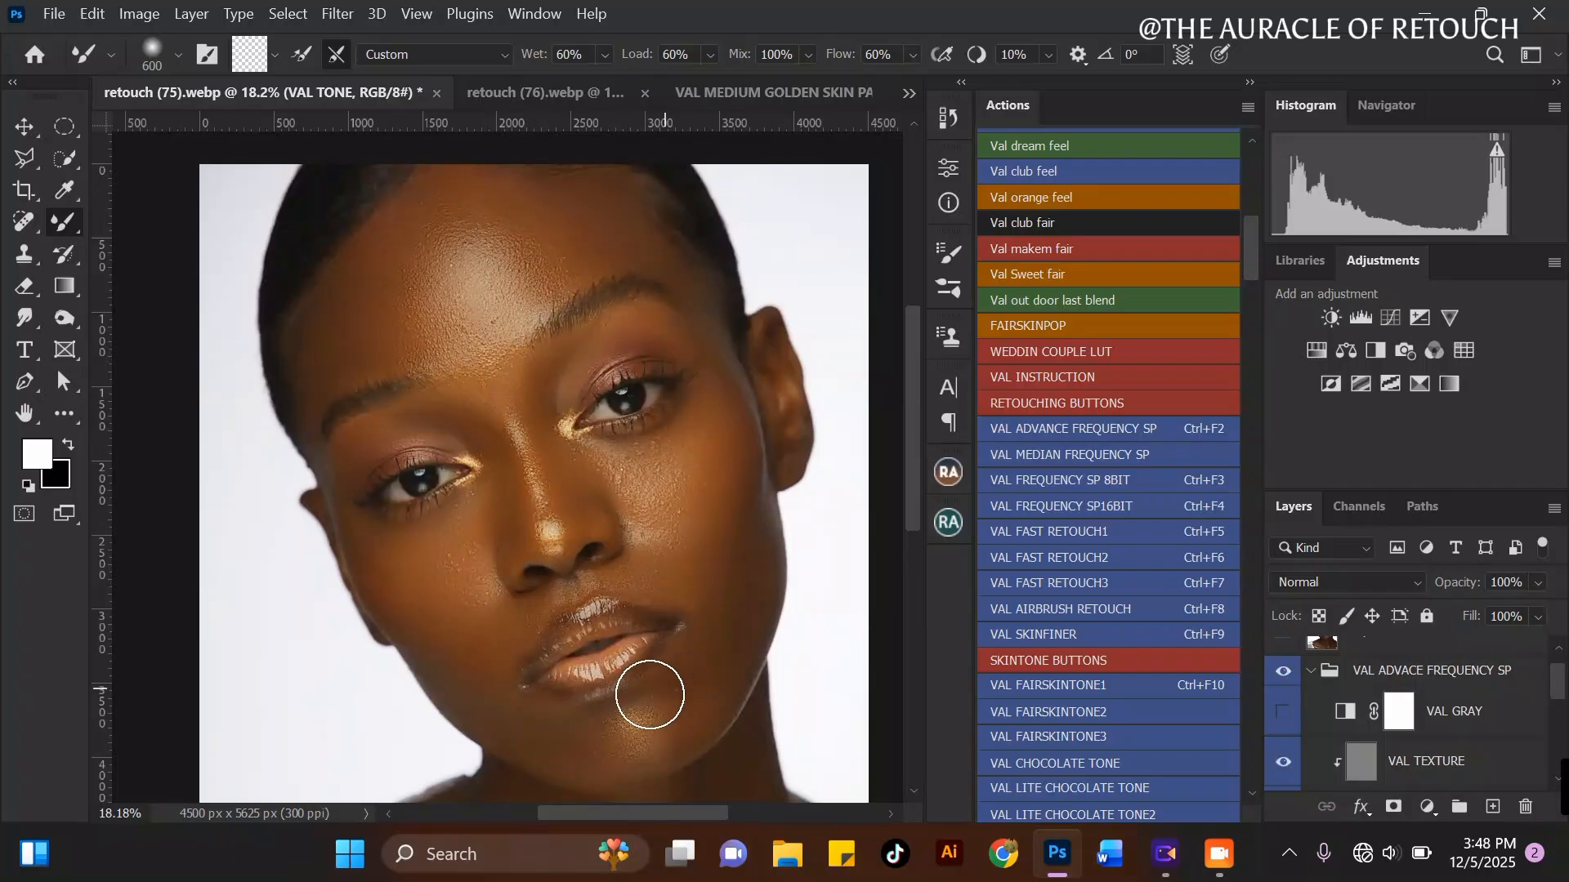
{"action": "scroll", "coordinate": [595, 689], "scroll_direction": "up", "scroll_amount": 4}
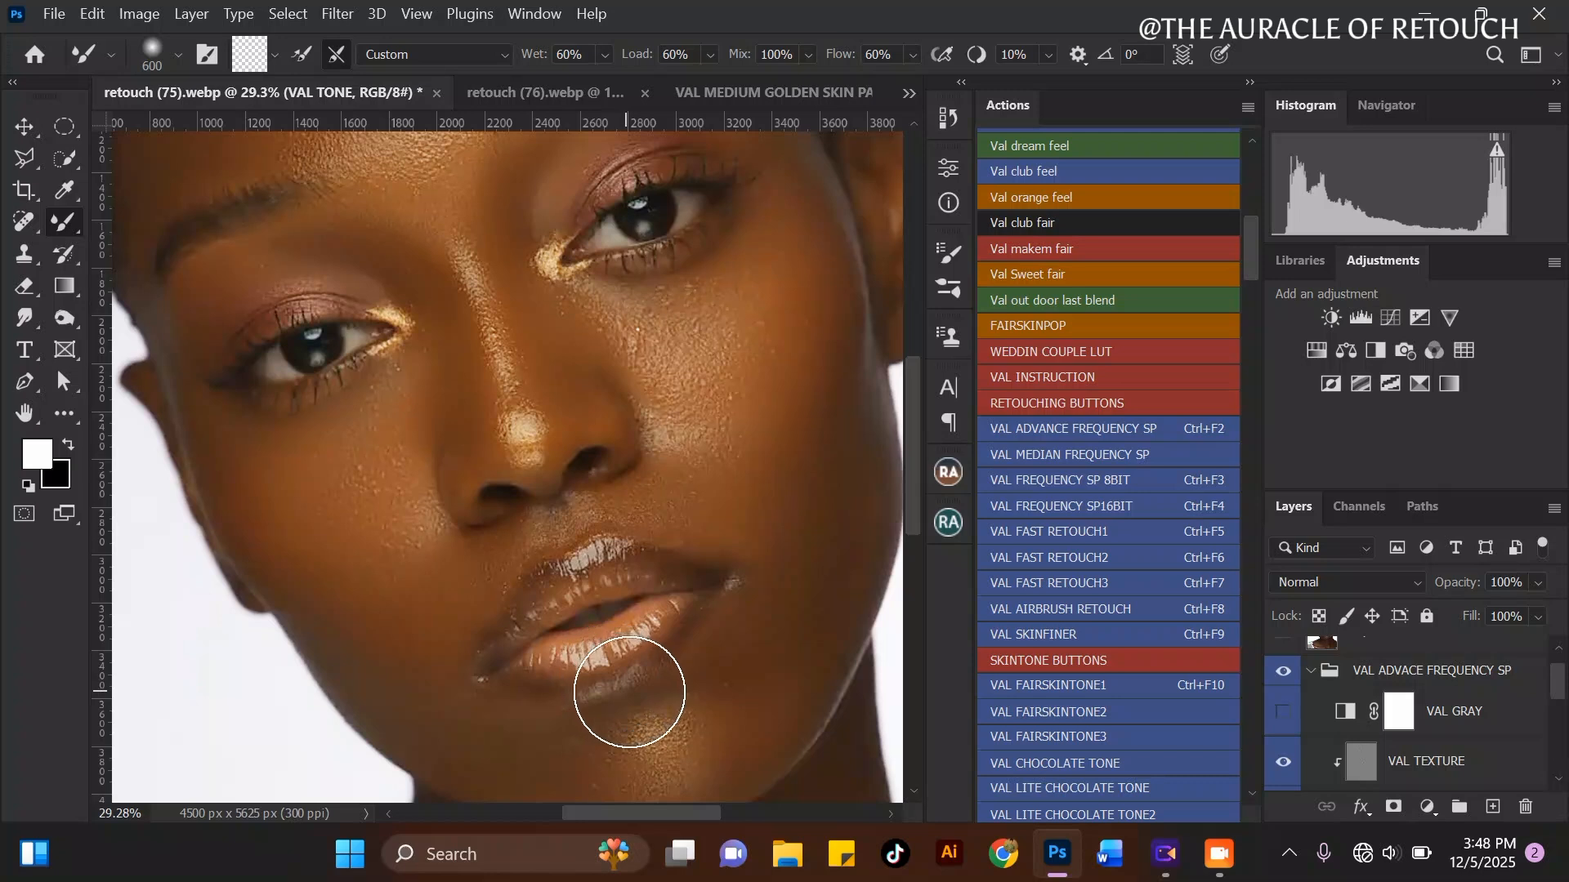
{"action": "scroll", "coordinate": [620, 686], "scroll_direction": "down", "scroll_amount": 2}
{"action": "left_click_drag", "start_coordinate": [913, 492], "coordinate": [909, 470]}
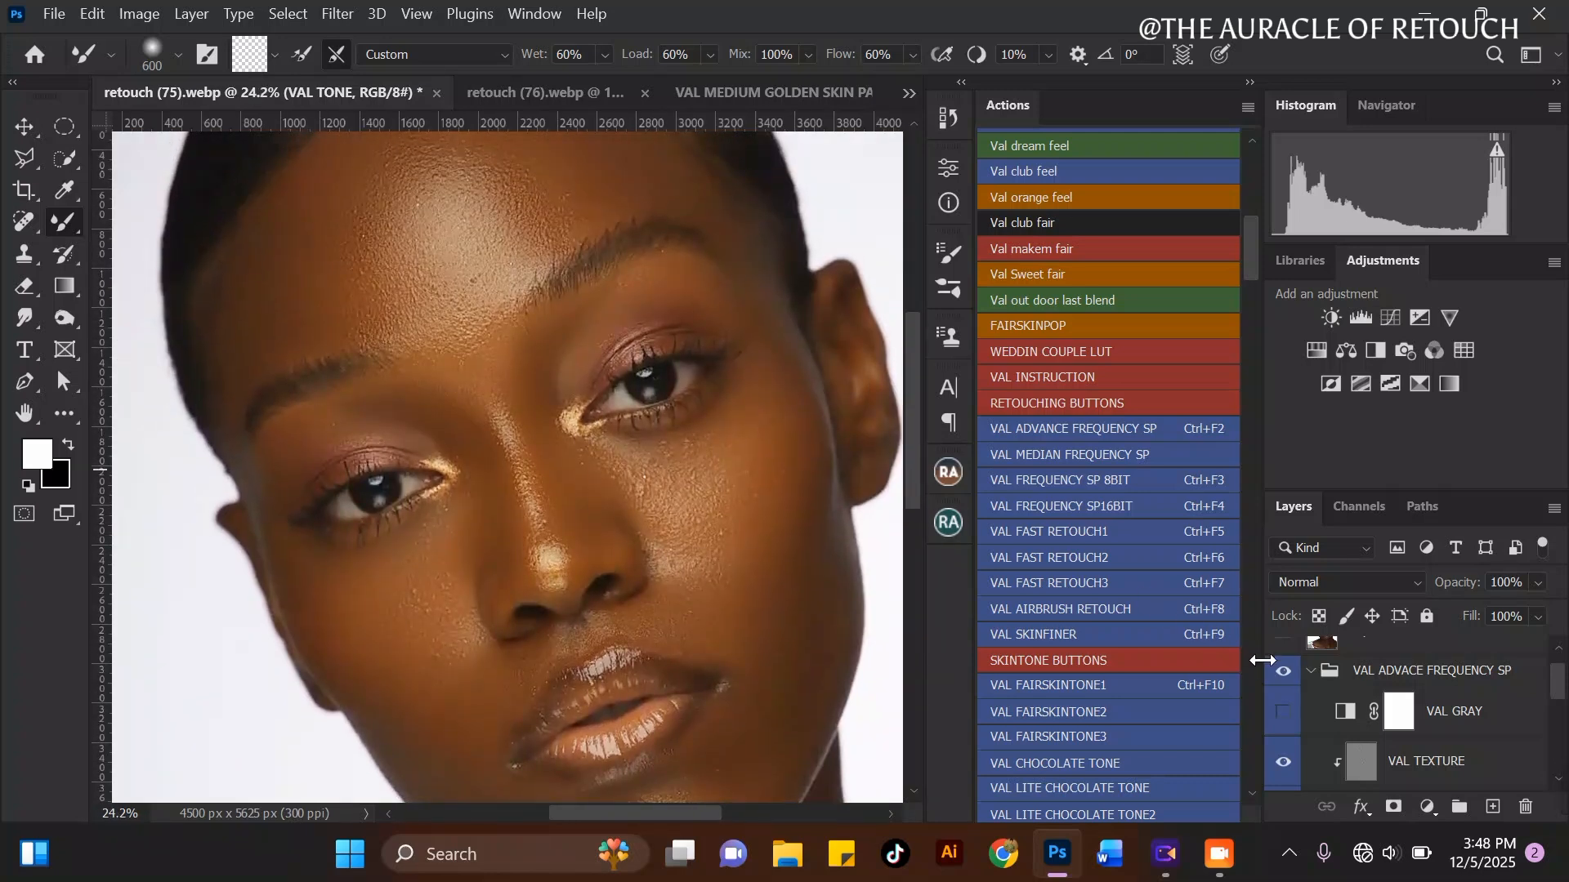
{"action": "left_click", "coordinate": [1283, 676]}
{"action": "left_click", "coordinate": [1283, 677]}
{"action": "left_click", "coordinate": [1283, 675]}
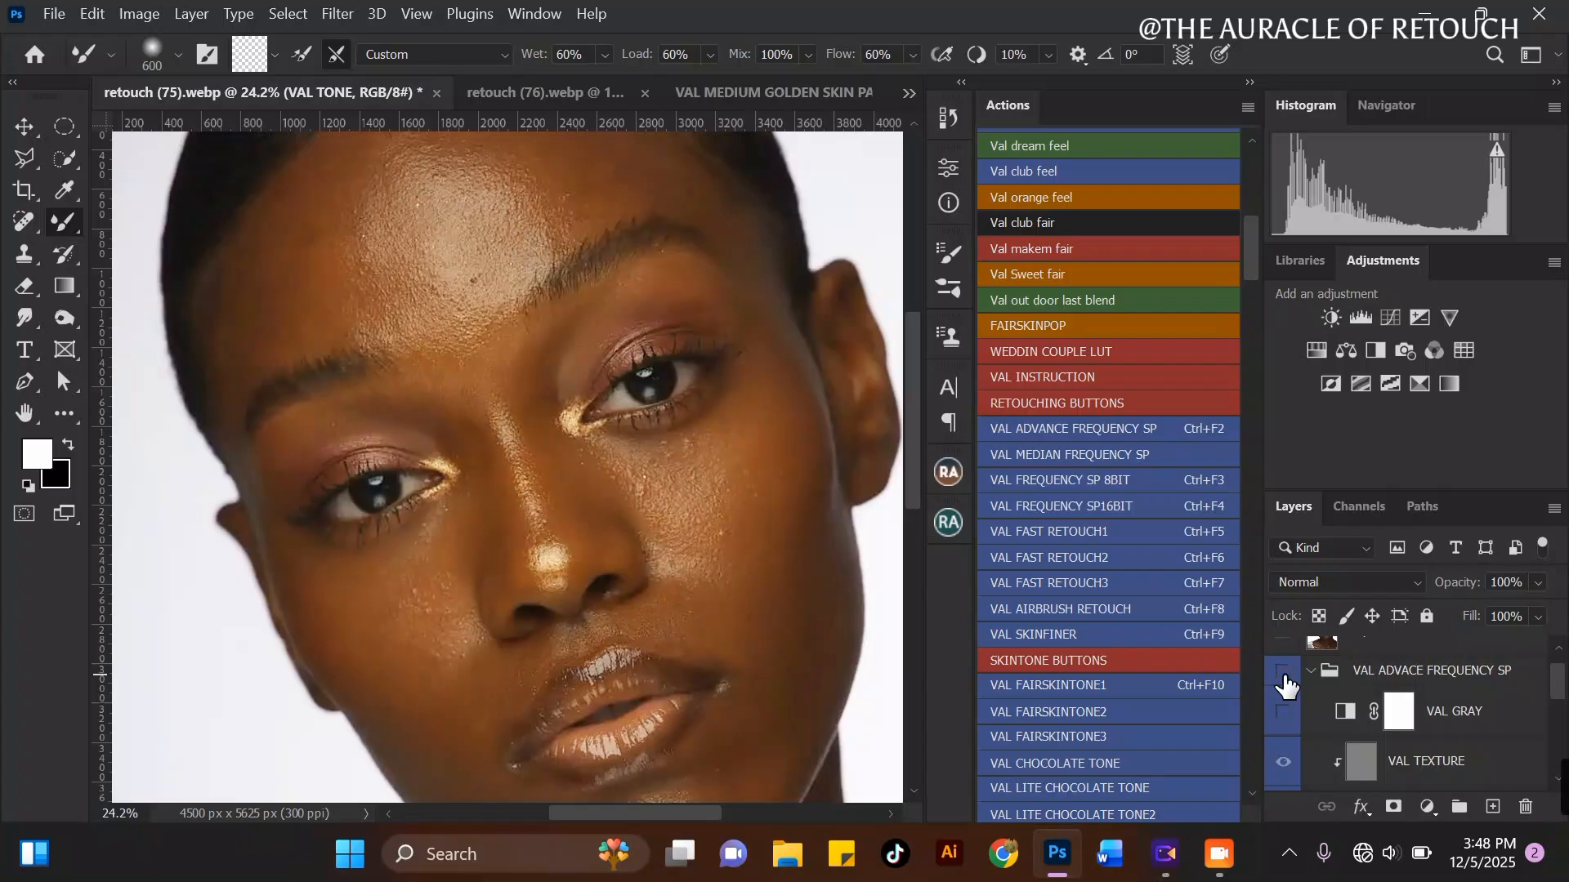
{"action": "left_click", "coordinate": [1283, 675]}
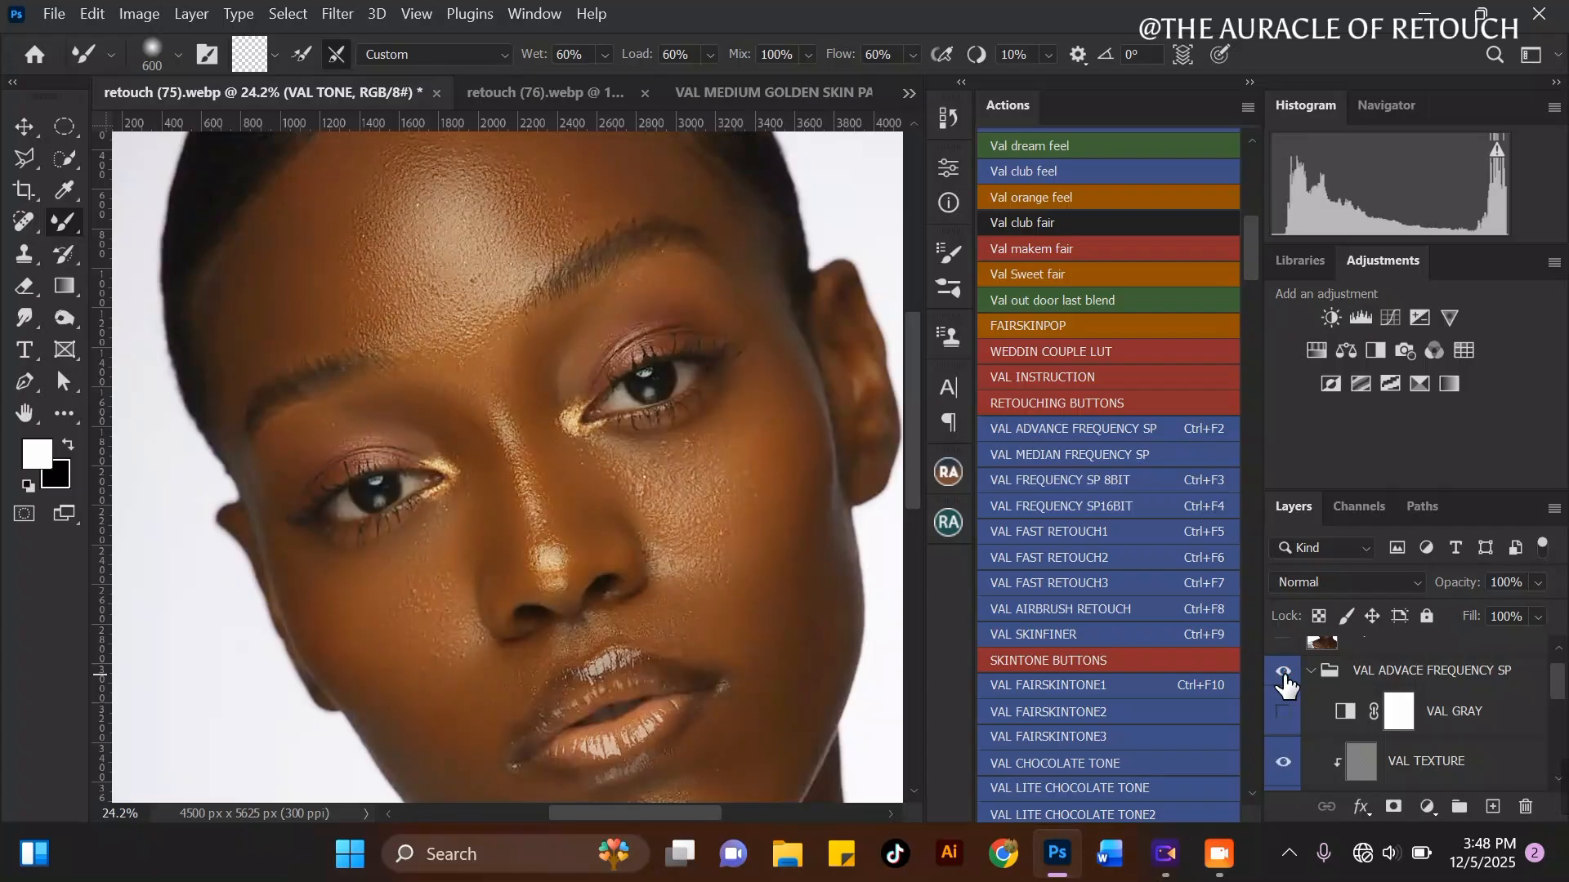
{"action": "left_click", "coordinate": [1283, 675]}
{"action": "left_click", "coordinate": [1283, 675]}
{"action": "left_click", "coordinate": [1284, 675]}
{"action": "left_click", "coordinate": [1284, 674]}
{"action": "left_click", "coordinate": [1284, 675]}
{"action": "left_click", "coordinate": [1283, 675]}
{"action": "left_click", "coordinate": [1284, 675]}
Step: Examine the skin texture on the cheeks, nose and forehead up close
{"action": "scroll", "coordinate": [655, 500], "scroll_direction": "up", "scroll_amount": 2}
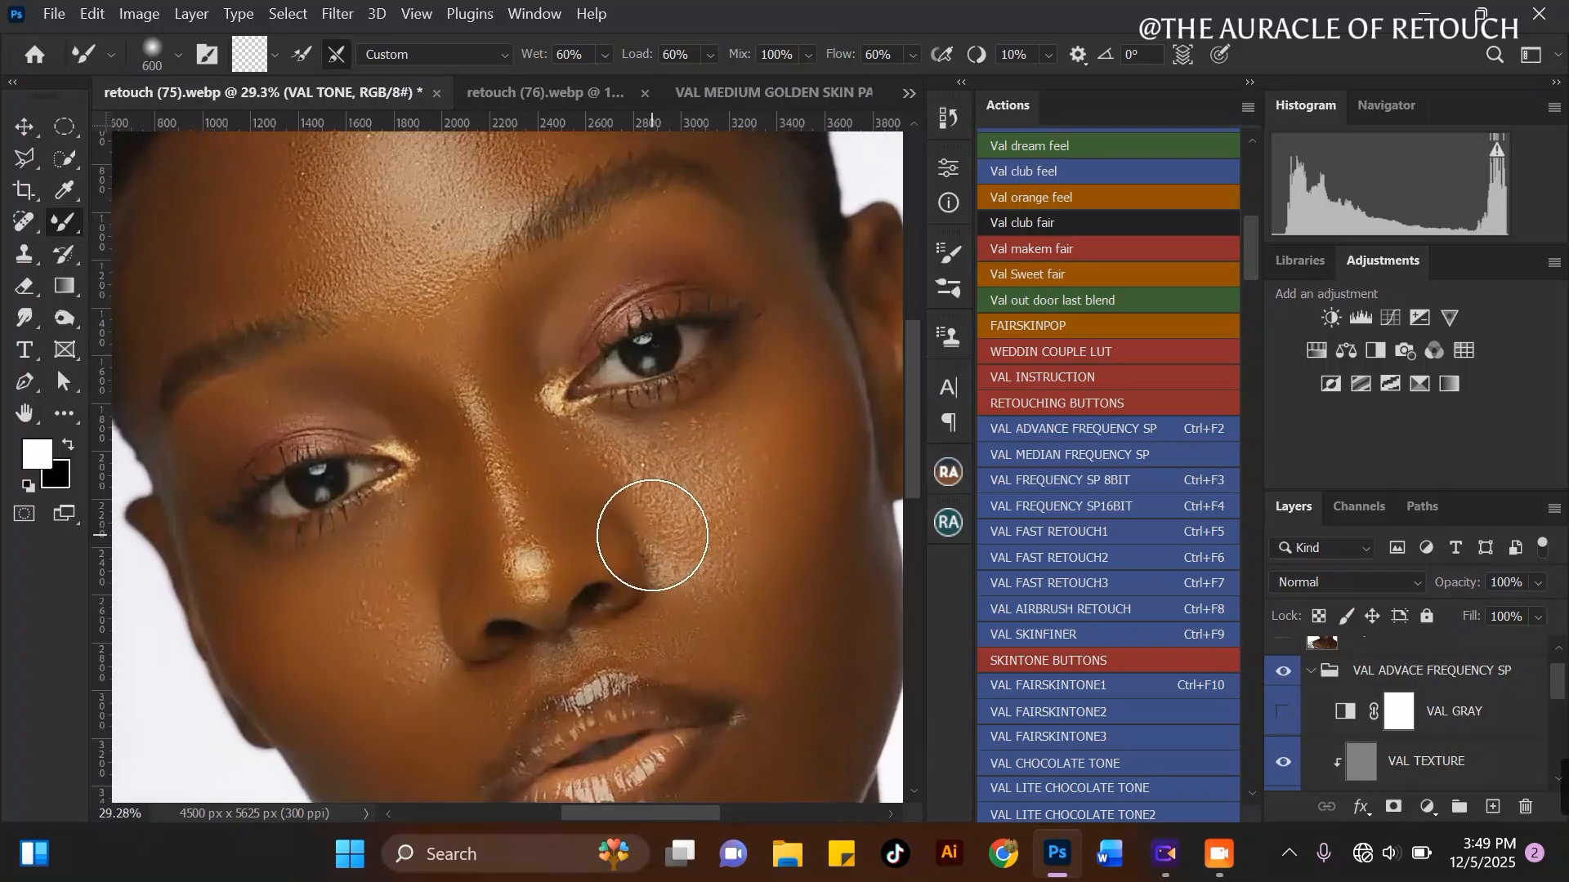
{"action": "scroll", "coordinate": [654, 484], "scroll_direction": "up", "scroll_amount": 1}
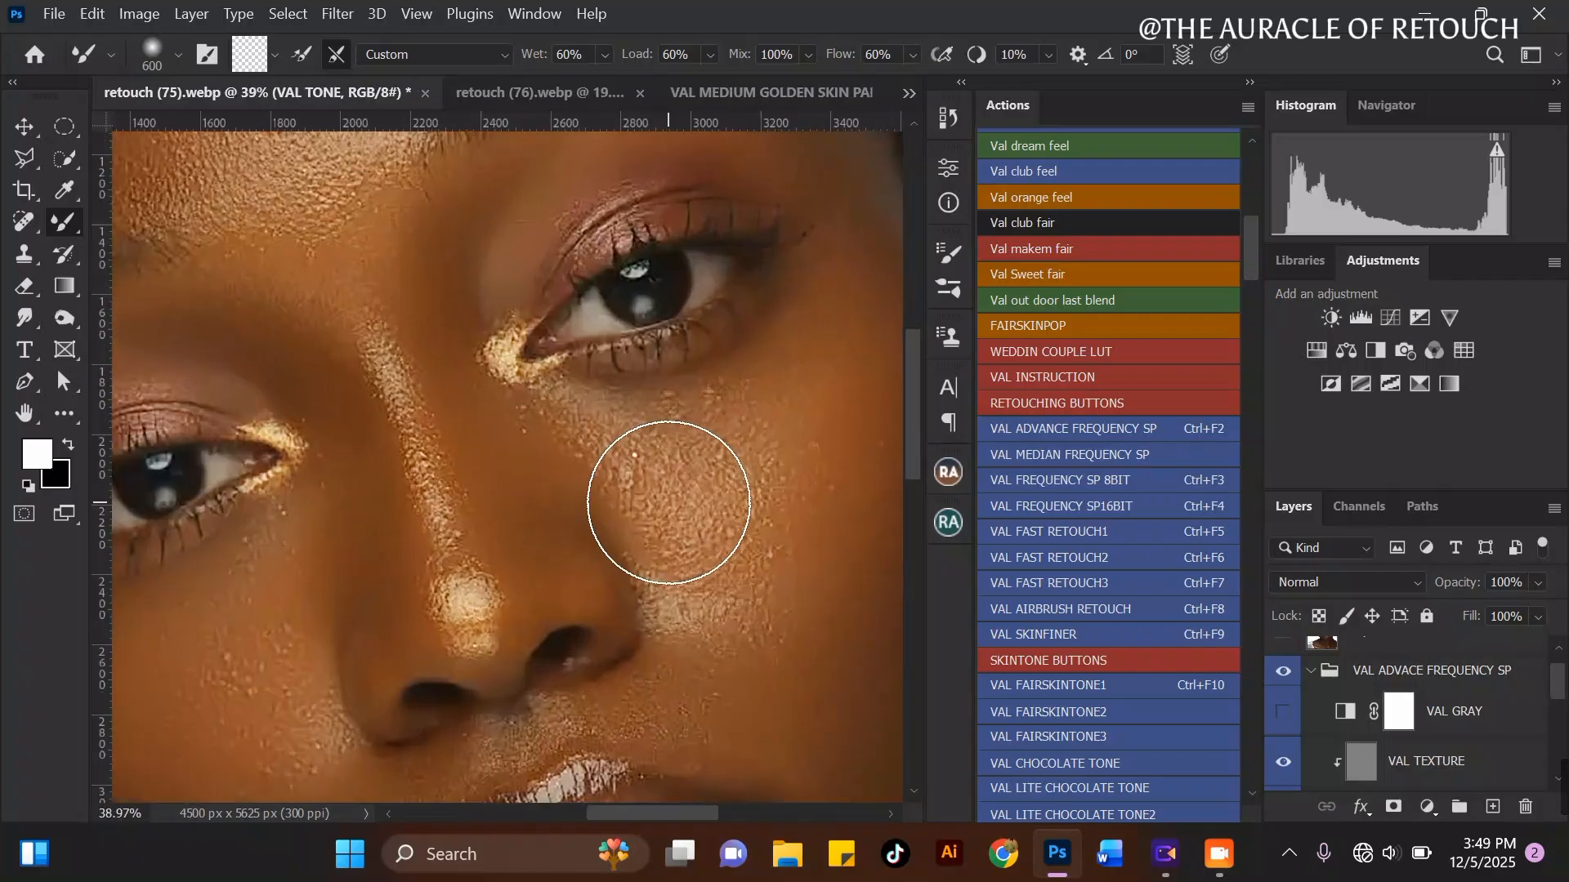
{"action": "scroll", "coordinate": [695, 416], "scroll_direction": "down", "scroll_amount": 1}
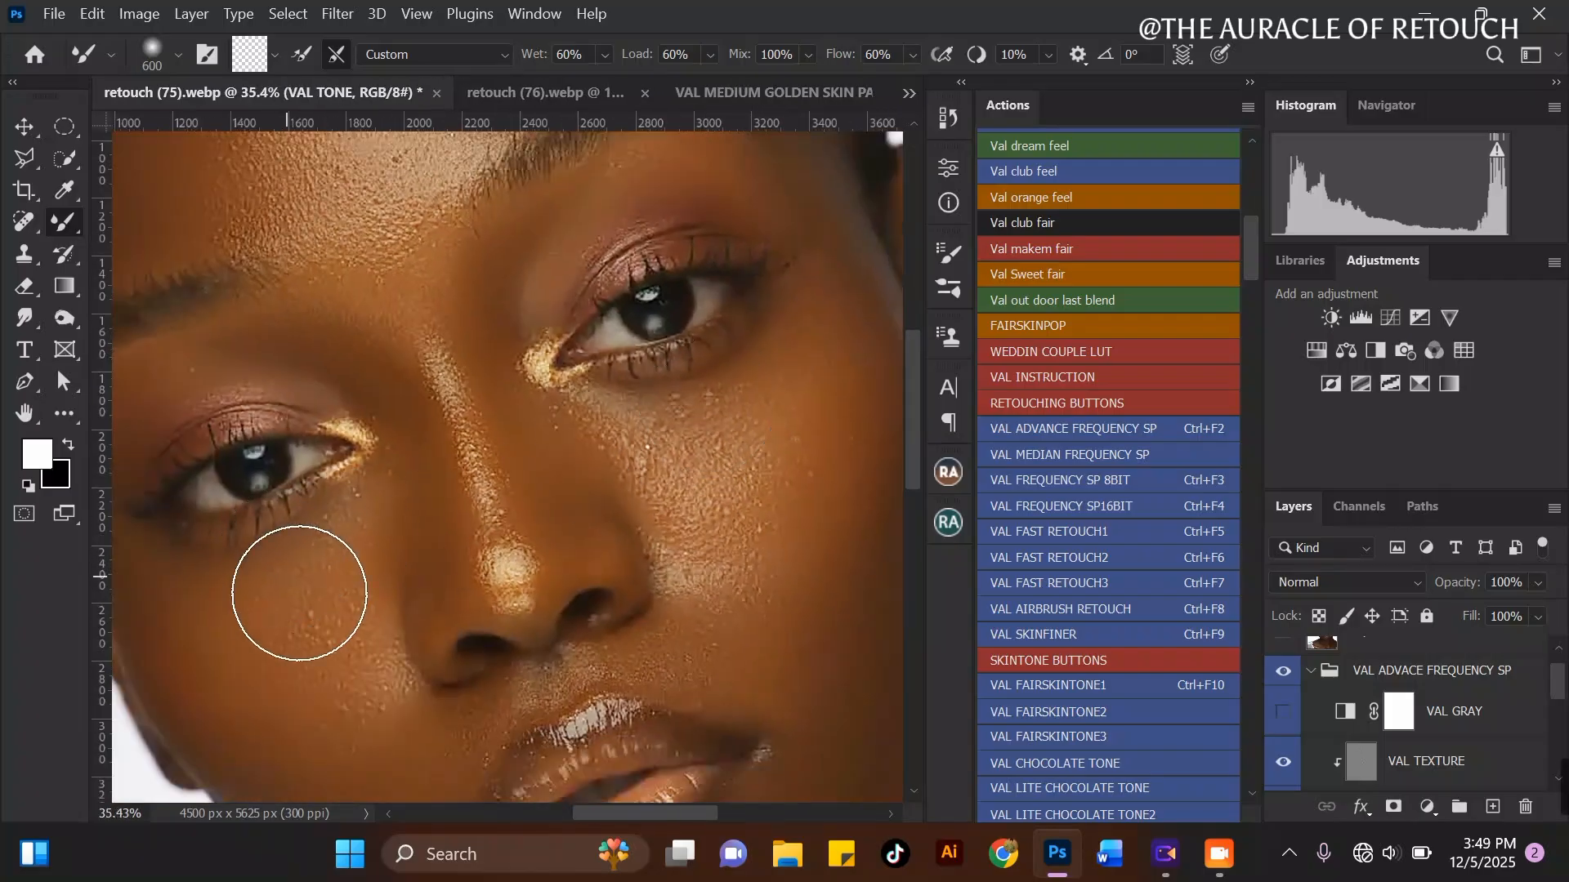
{"action": "scroll", "coordinate": [514, 308], "scroll_direction": "down", "scroll_amount": 1}
{"action": "scroll", "coordinate": [455, 203], "scroll_direction": "up", "scroll_amount": 1}
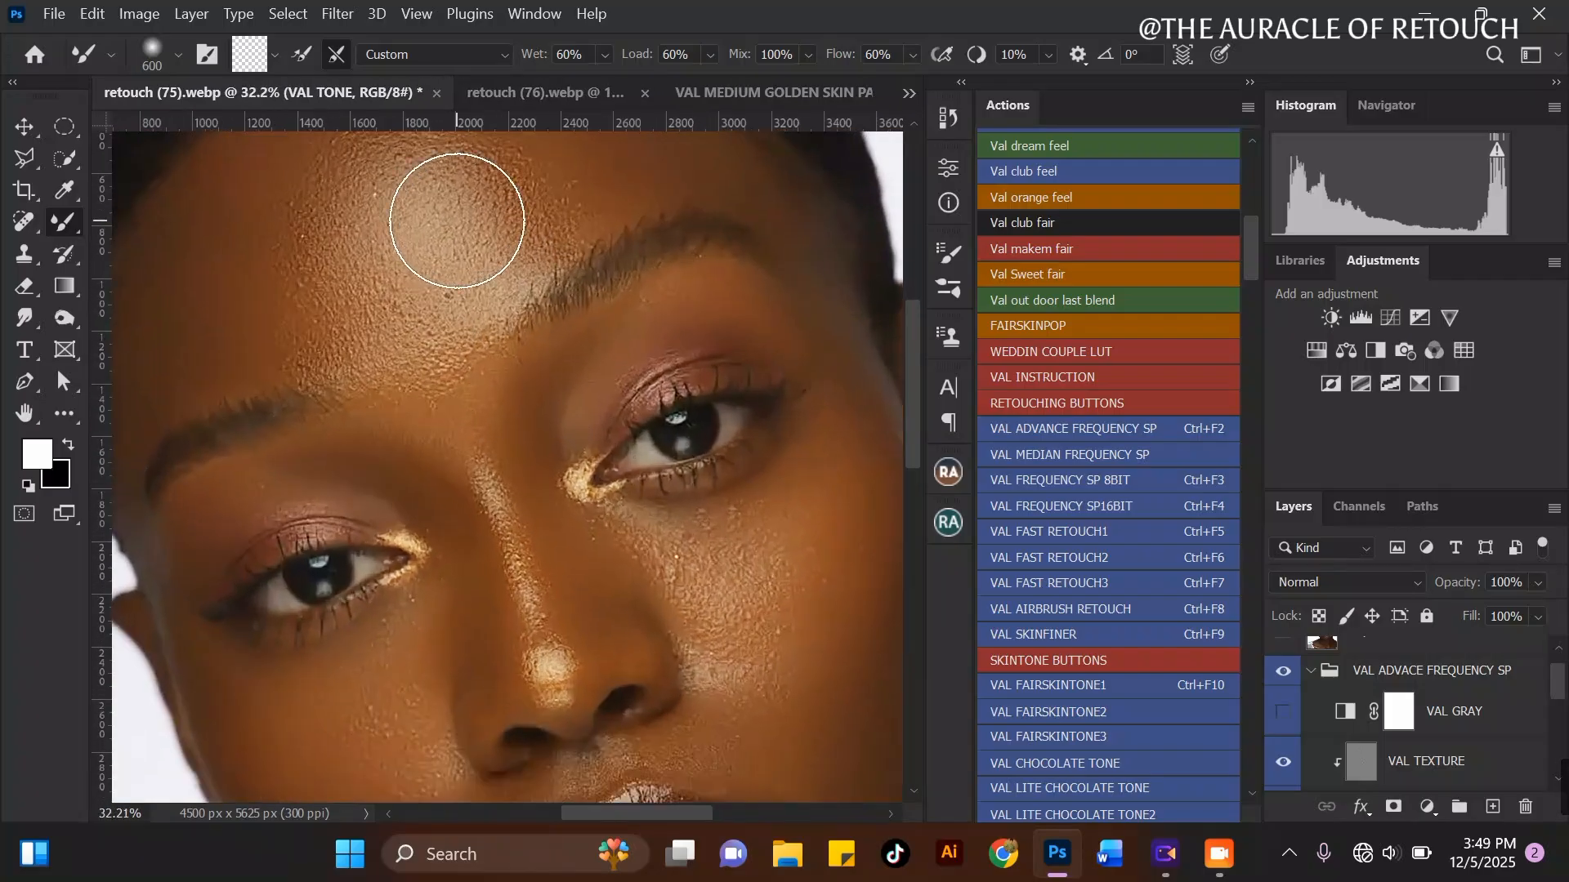
{"action": "scroll", "coordinate": [530, 445], "scroll_direction": "down", "scroll_amount": 1}
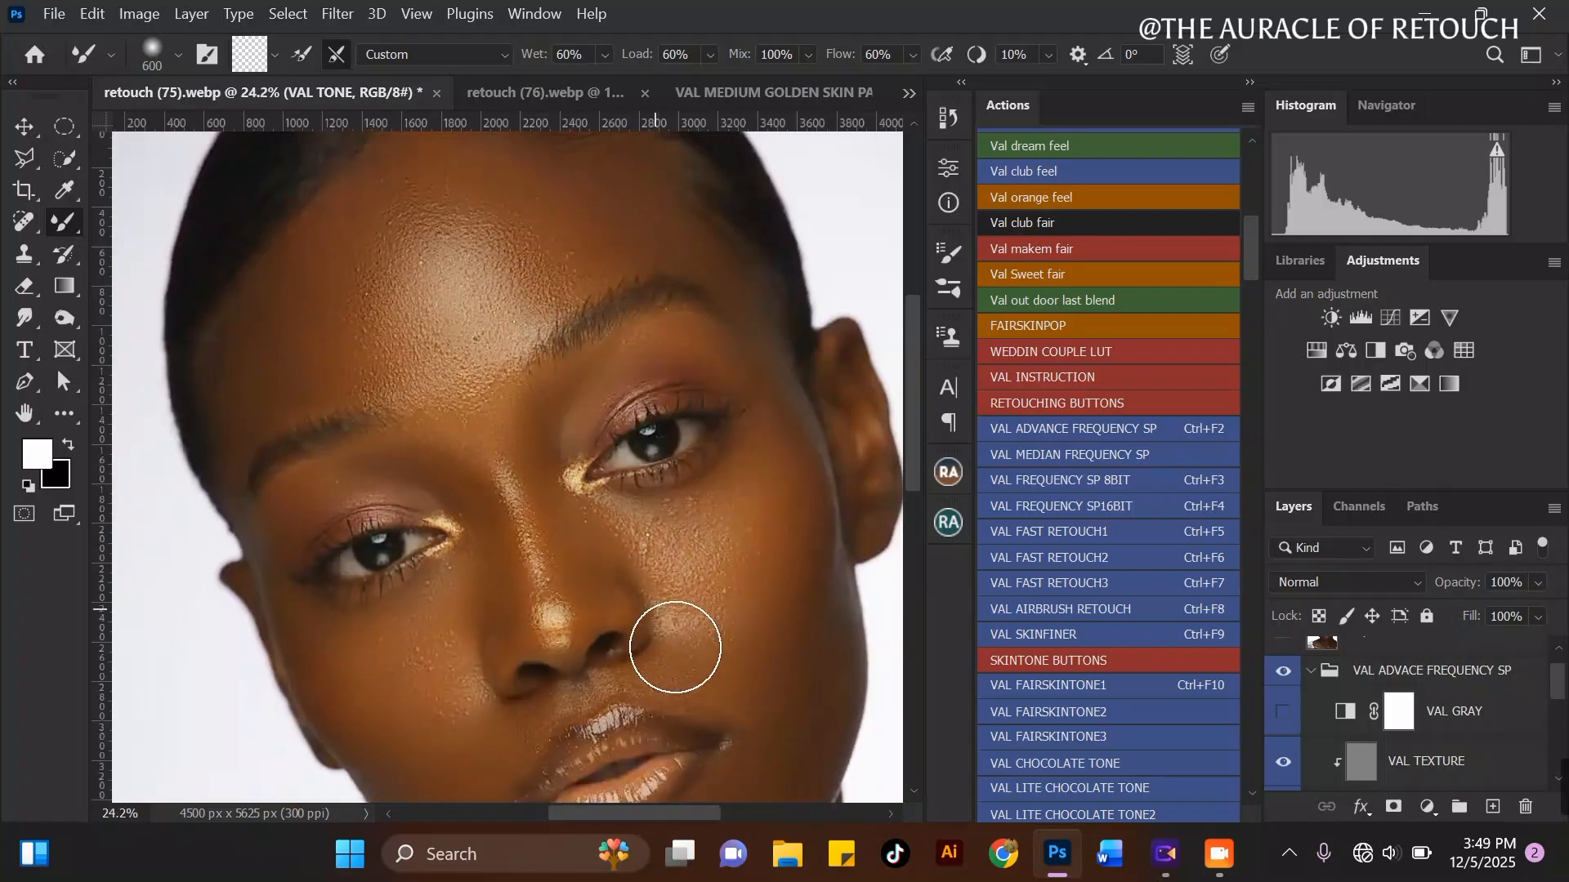
{"action": "scroll", "coordinate": [675, 648], "scroll_direction": "up", "scroll_amount": 1}
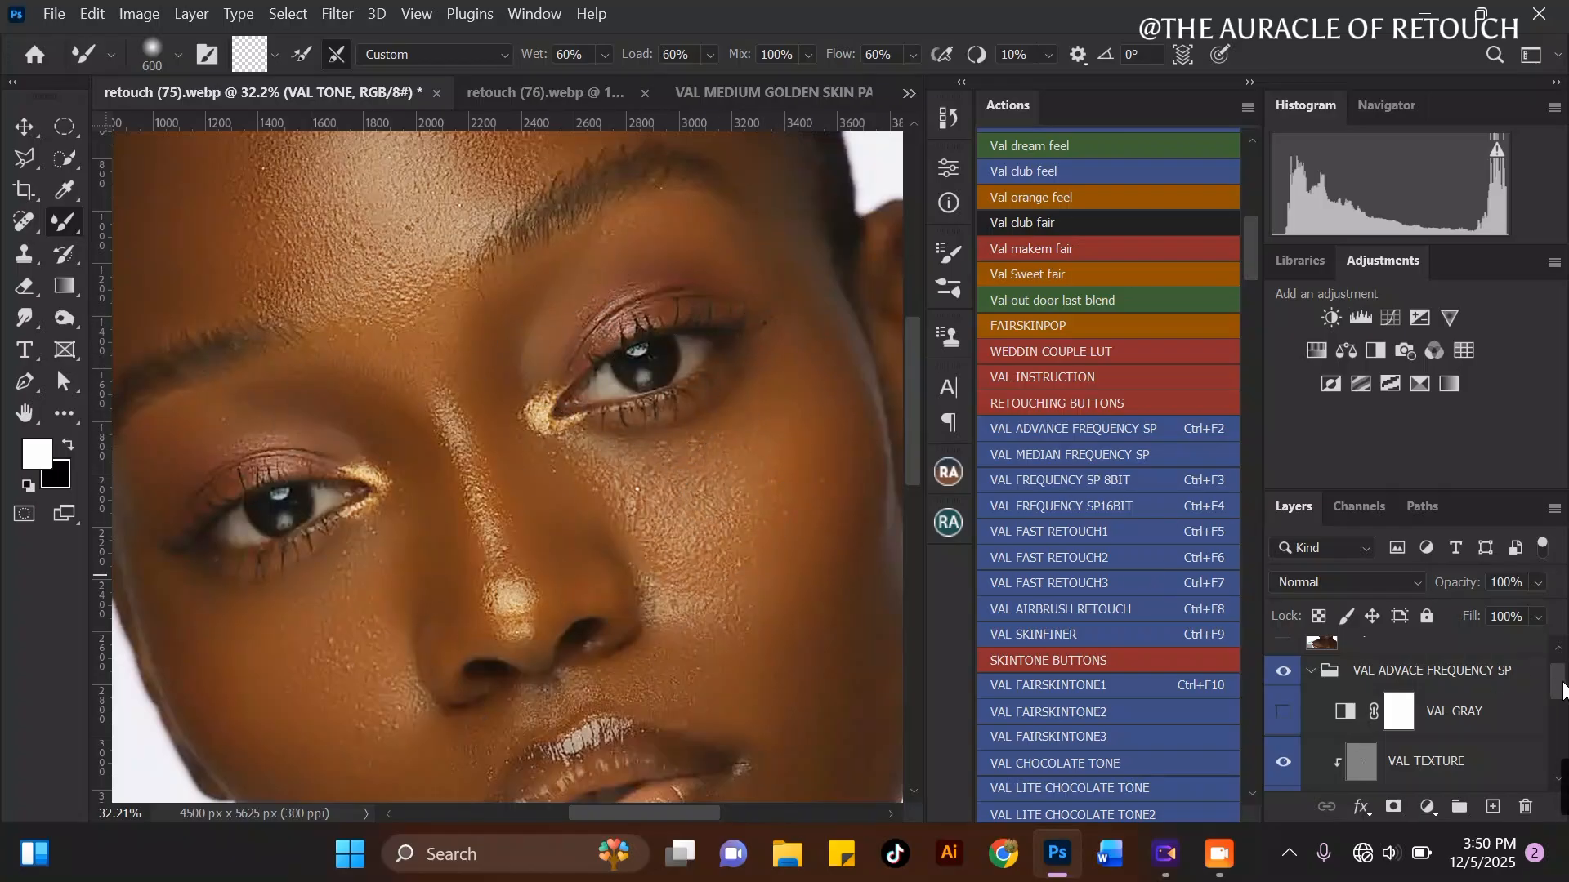
Step: Select the VAL TEXTURE layer and ready the Clone Stamp at 60 px for the cheek under the eye
{"action": "mouse_move", "coordinate": [1563, 685]}
{"action": "left_mouse_down"}
{"action": "mouse_move", "coordinate": [1555, 734]}
{"action": "mouse_move", "coordinate": [1556, 705]}
{"action": "left_mouse_up"}
{"action": "left_click", "coordinate": [1512, 723]}
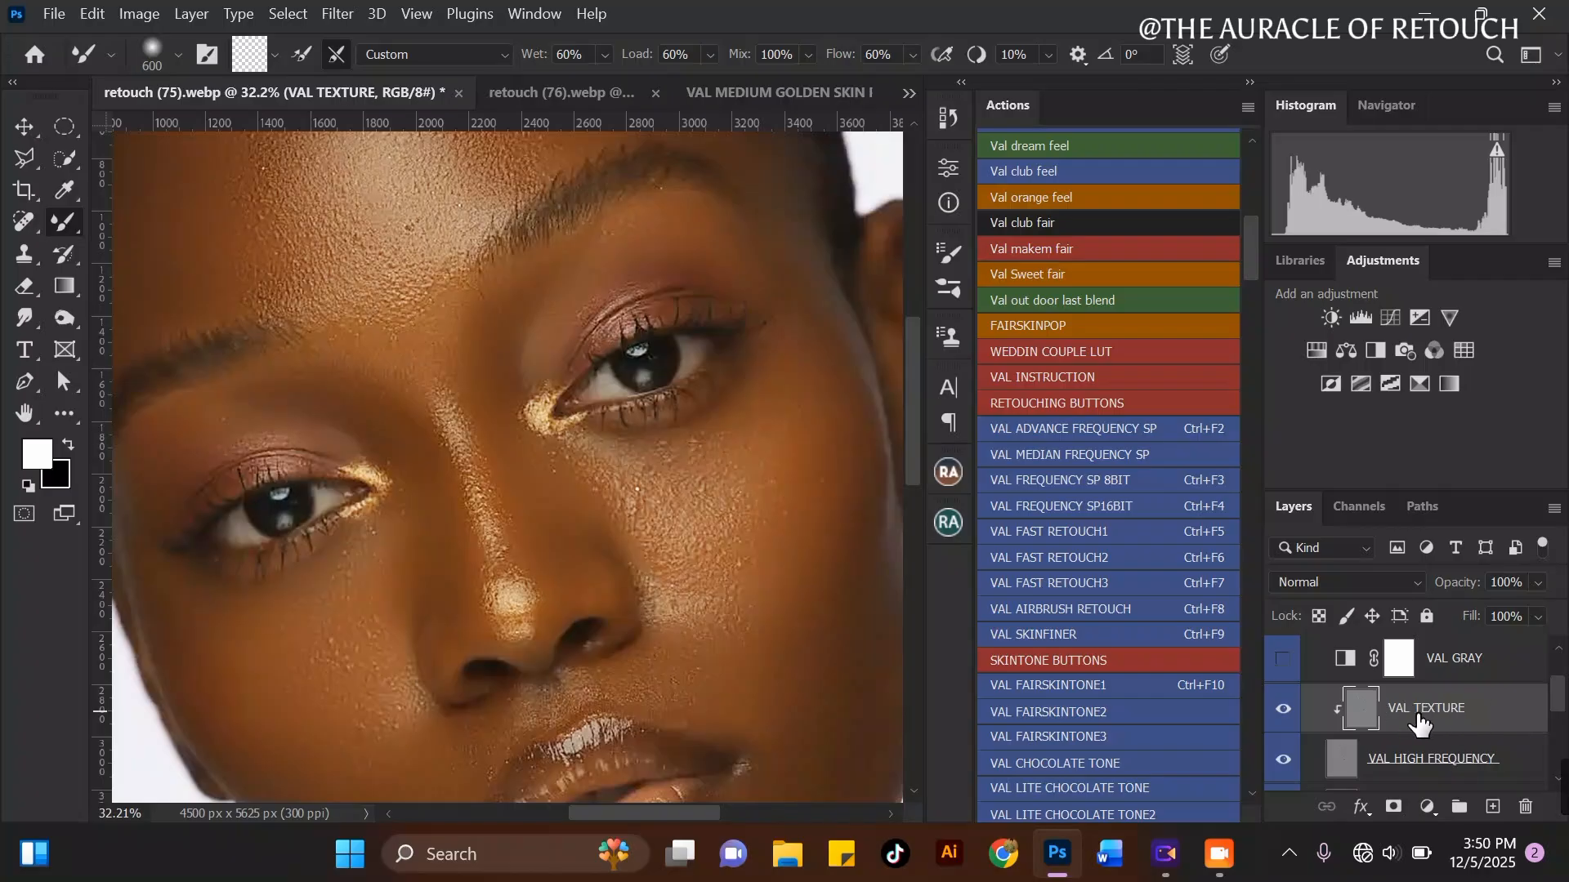
{"action": "left_click", "coordinate": [30, 252]}
{"action": "scroll", "coordinate": [773, 436], "scroll_direction": "up", "scroll_amount": 3}
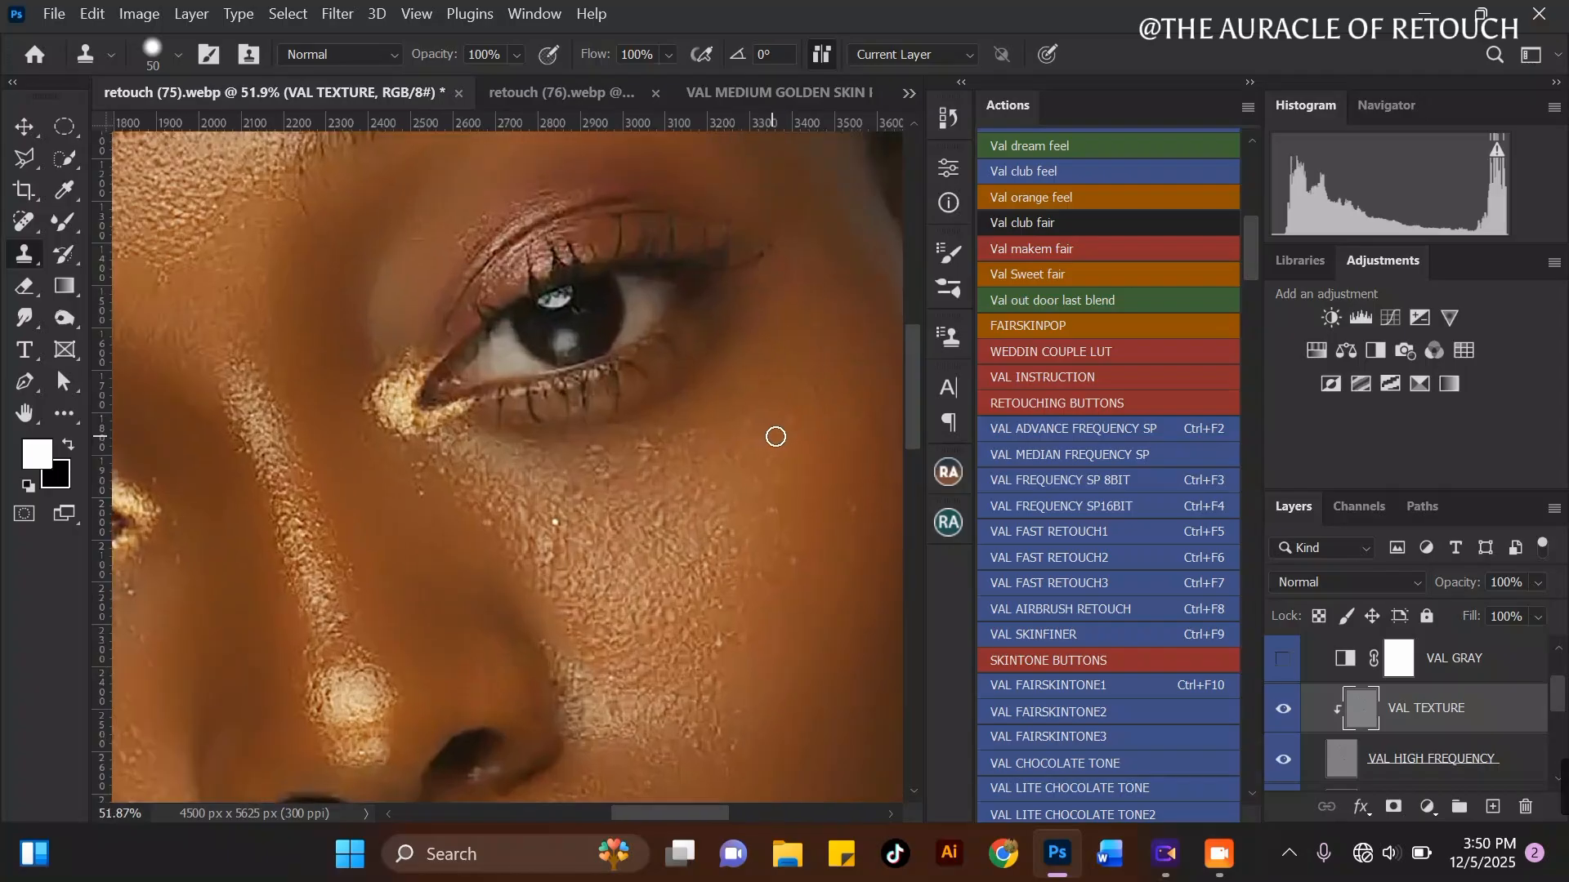
{"action": "scroll", "coordinate": [776, 484], "scroll_direction": "down", "scroll_amount": 1}
{"action": "scroll", "coordinate": [877, 494], "scroll_direction": "up", "scroll_amount": 3}
{"action": "key", "text": "]"}
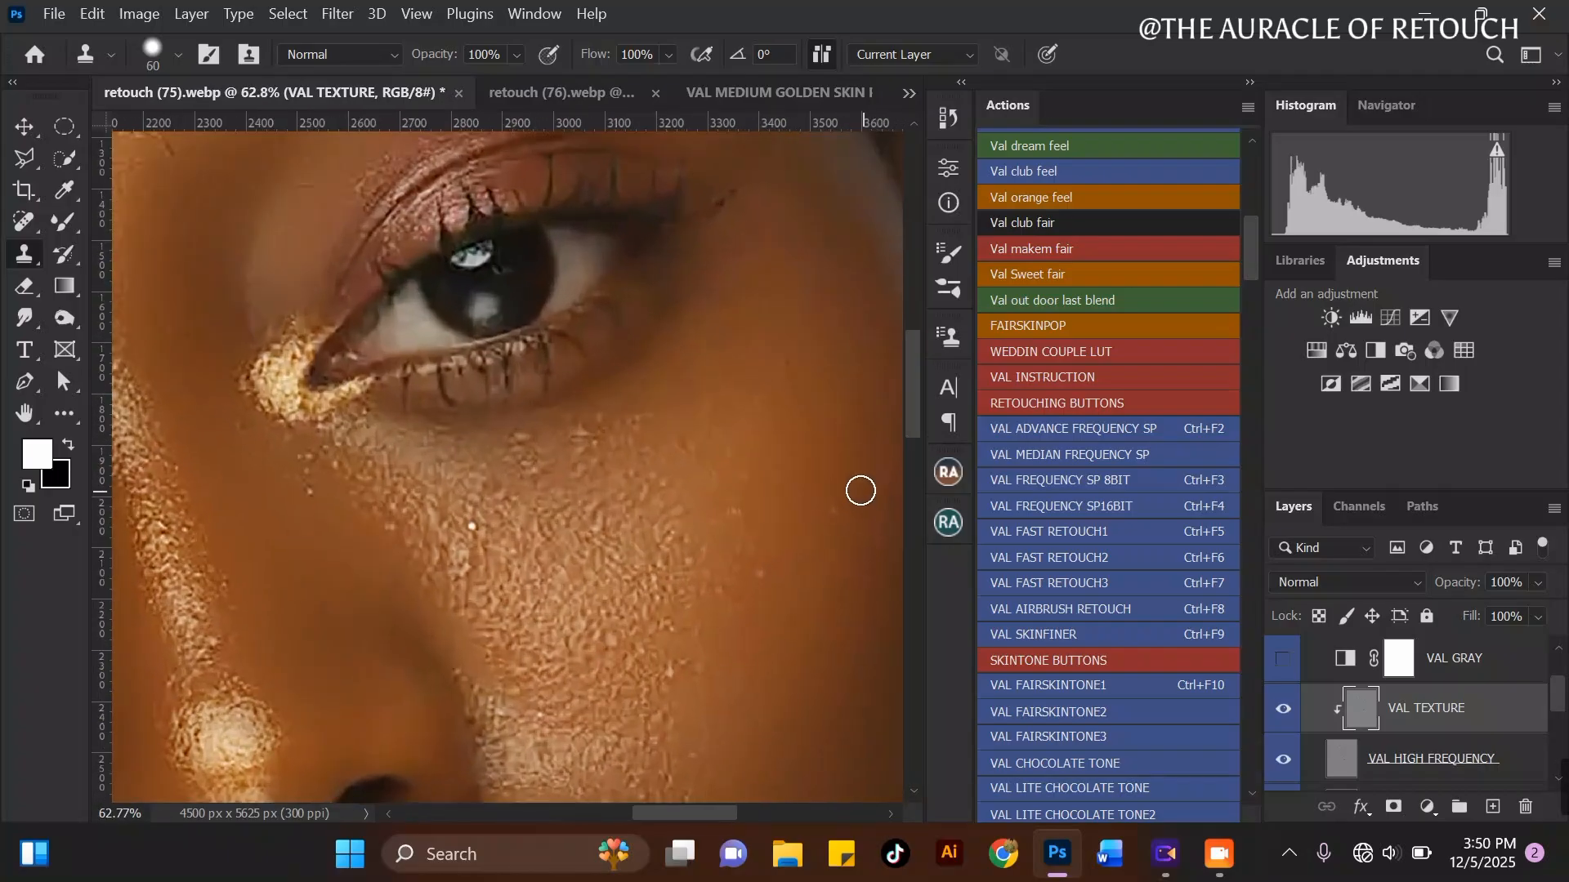
{"action": "scroll", "coordinate": [642, 453], "scroll_direction": "down", "scroll_amount": 2}
{"action": "scroll", "coordinate": [803, 468], "scroll_direction": "up", "scroll_amount": 1}
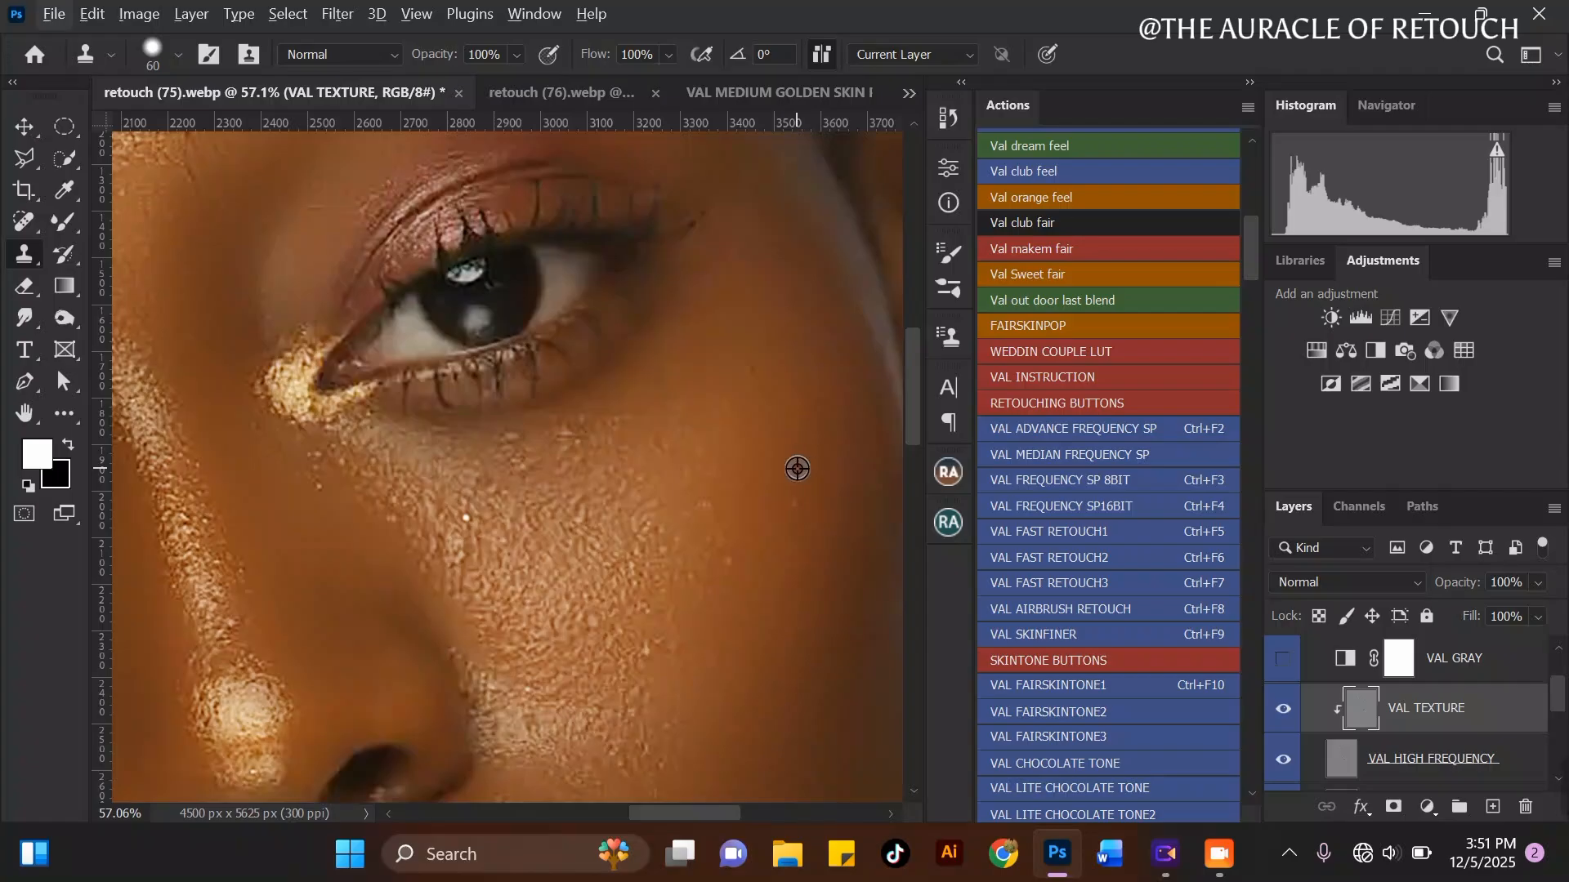
Step: Clone clean skin texture over the small bumps on the outer cheek below the eye's outer corner
{"action": "left_click", "coordinate": [796, 468], "text": "alt"}
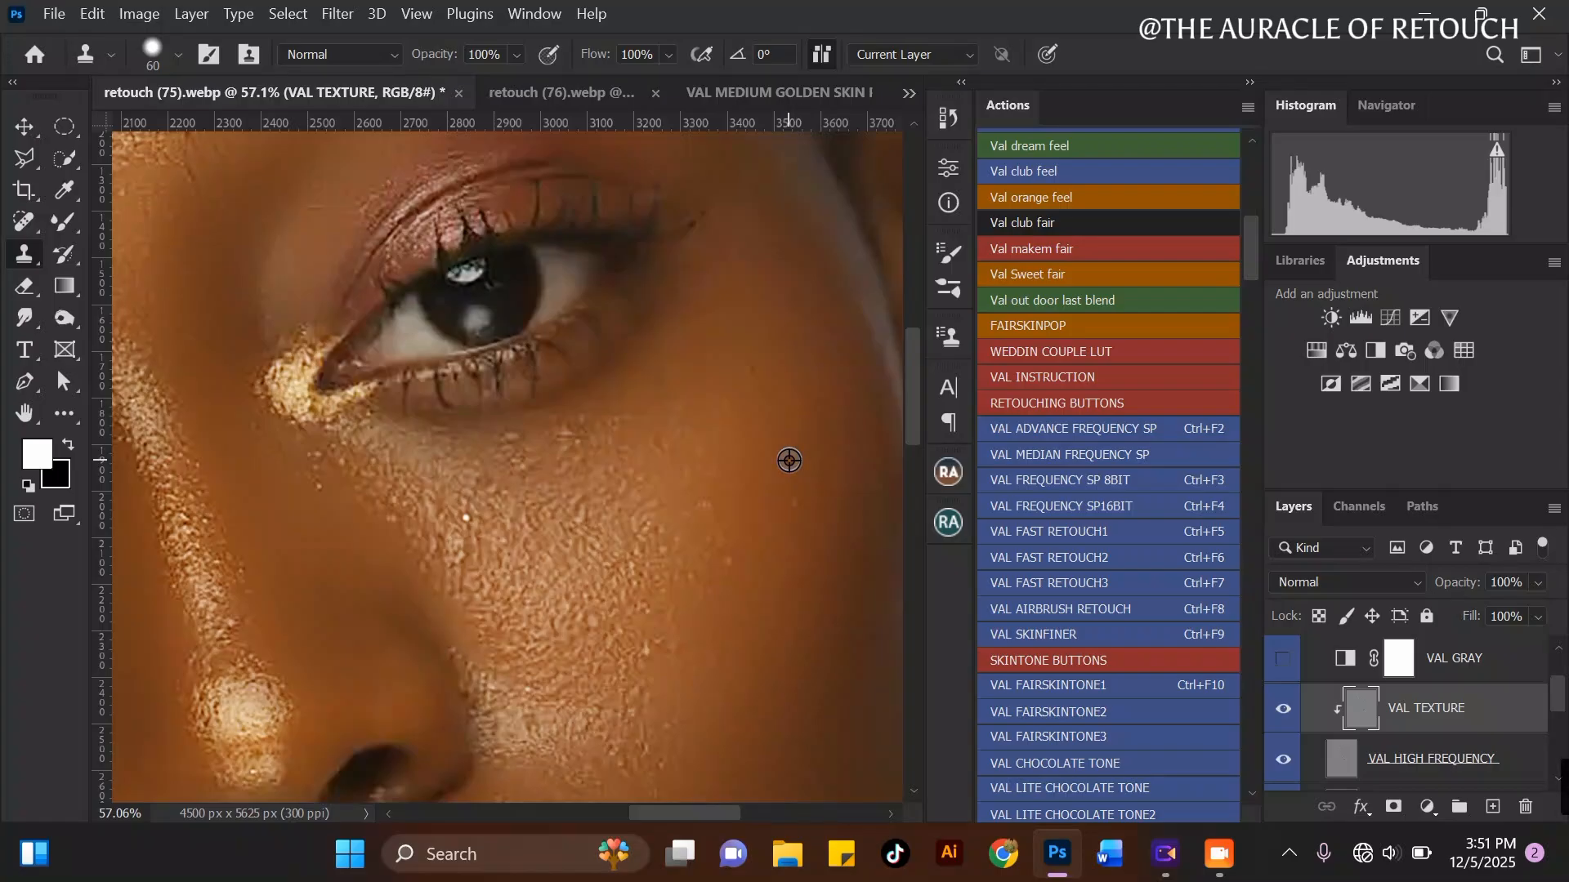
{"action": "left_click", "coordinate": [798, 503]}
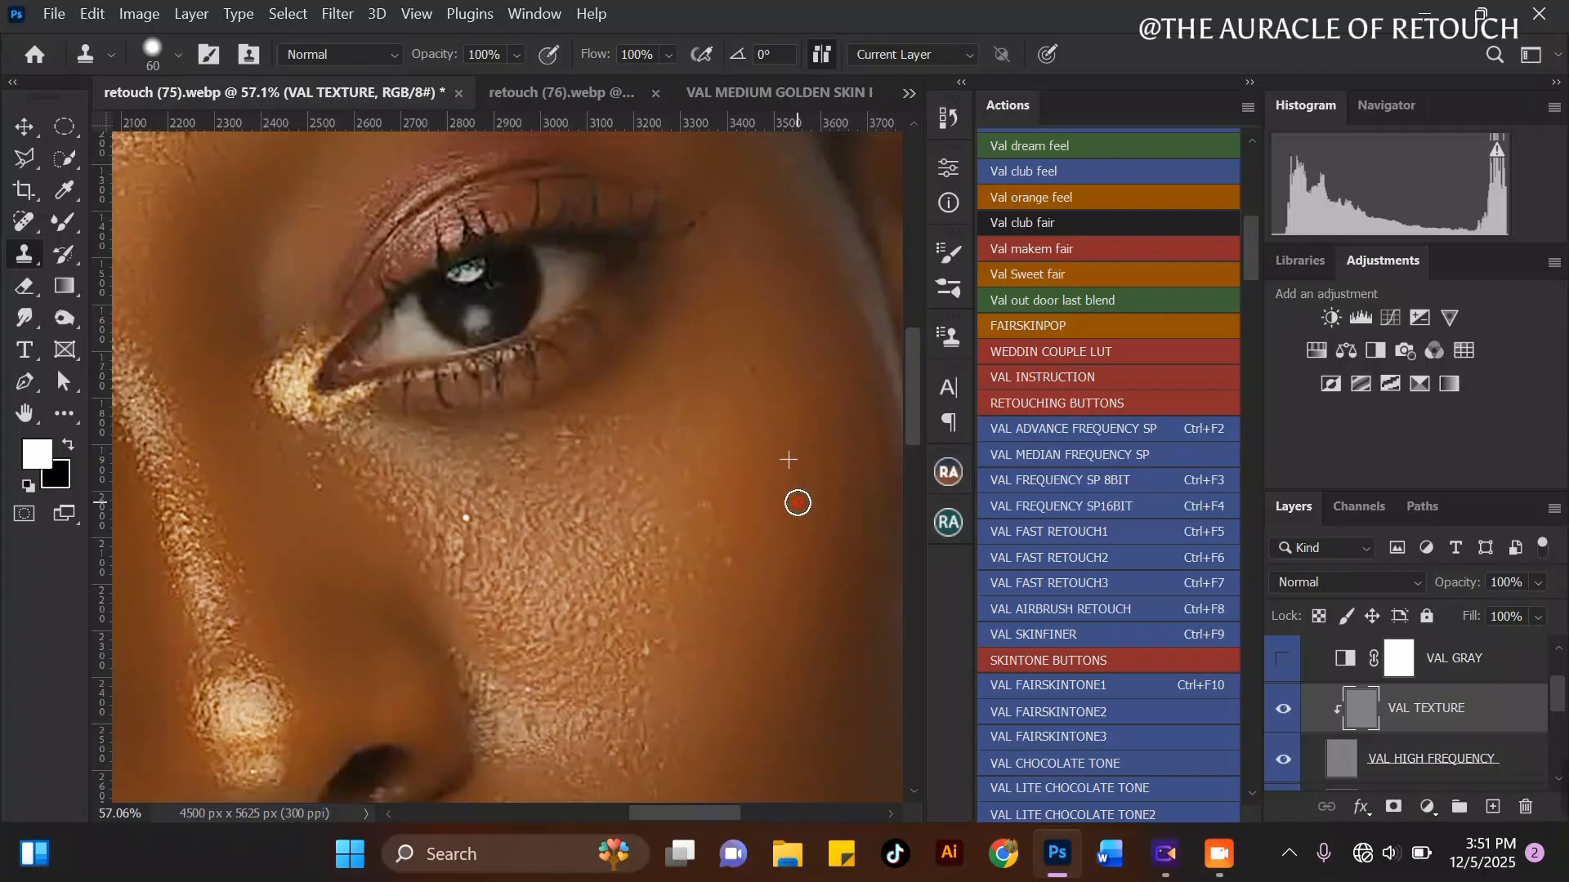
{"action": "left_click", "coordinate": [756, 567], "text": "alt"}
{"action": "left_click", "coordinate": [726, 561]}
{"action": "left_click", "coordinate": [703, 505]}
{"action": "left_click", "coordinate": [728, 447], "text": "alt"}
{"action": "left_click", "coordinate": [670, 416], "text": "alt"}
{"action": "left_click", "coordinate": [661, 455]}
Step: Clone smoother texture over the bumps directly beneath the lower lashes, resampling nearby skin between dabs
{"action": "left_click", "coordinate": [602, 424], "text": "alt"}
{"action": "left_click", "coordinate": [564, 420]}
{"action": "left_click", "coordinate": [578, 441]}
{"action": "left_click", "coordinate": [557, 457]}
{"action": "left_click", "coordinate": [594, 433], "text": "alt"}
{"action": "left_click", "coordinate": [564, 448]}
{"action": "left_click", "coordinate": [572, 444], "text": "alt"}
{"action": "left_click", "coordinate": [560, 463]}
{"action": "left_click", "coordinate": [531, 428], "text": "alt"}
{"action": "left_click", "coordinate": [520, 430]}
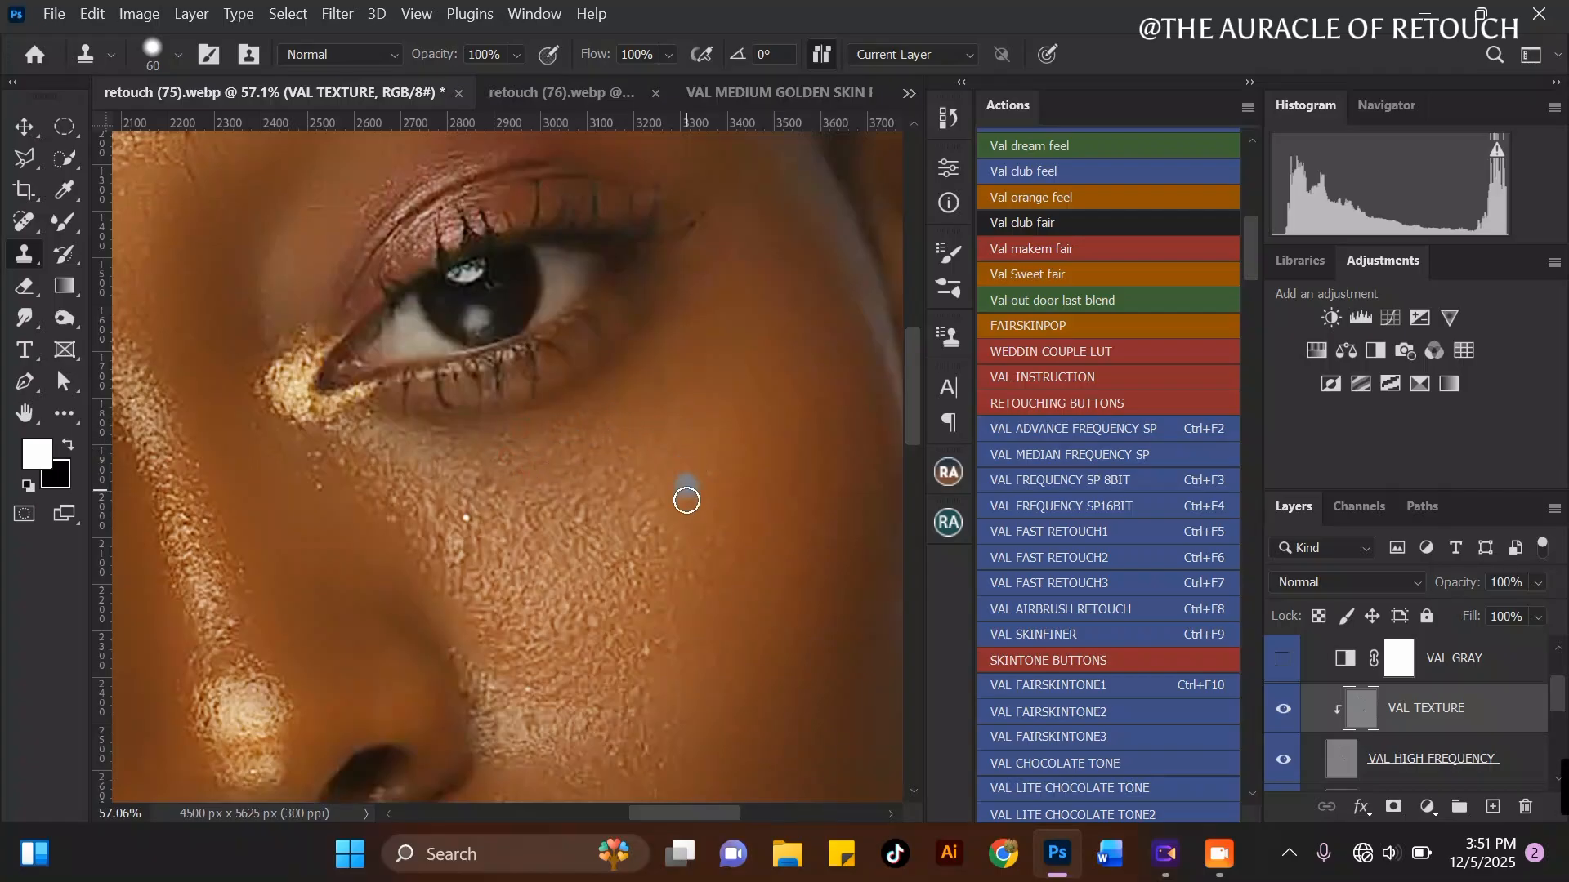
Step: With the Clone Stamp at 60 px and 50% hardness, clean the mid-cheek bumps and the white speck beside the nose
{"action": "left_click", "coordinate": [179, 57]}
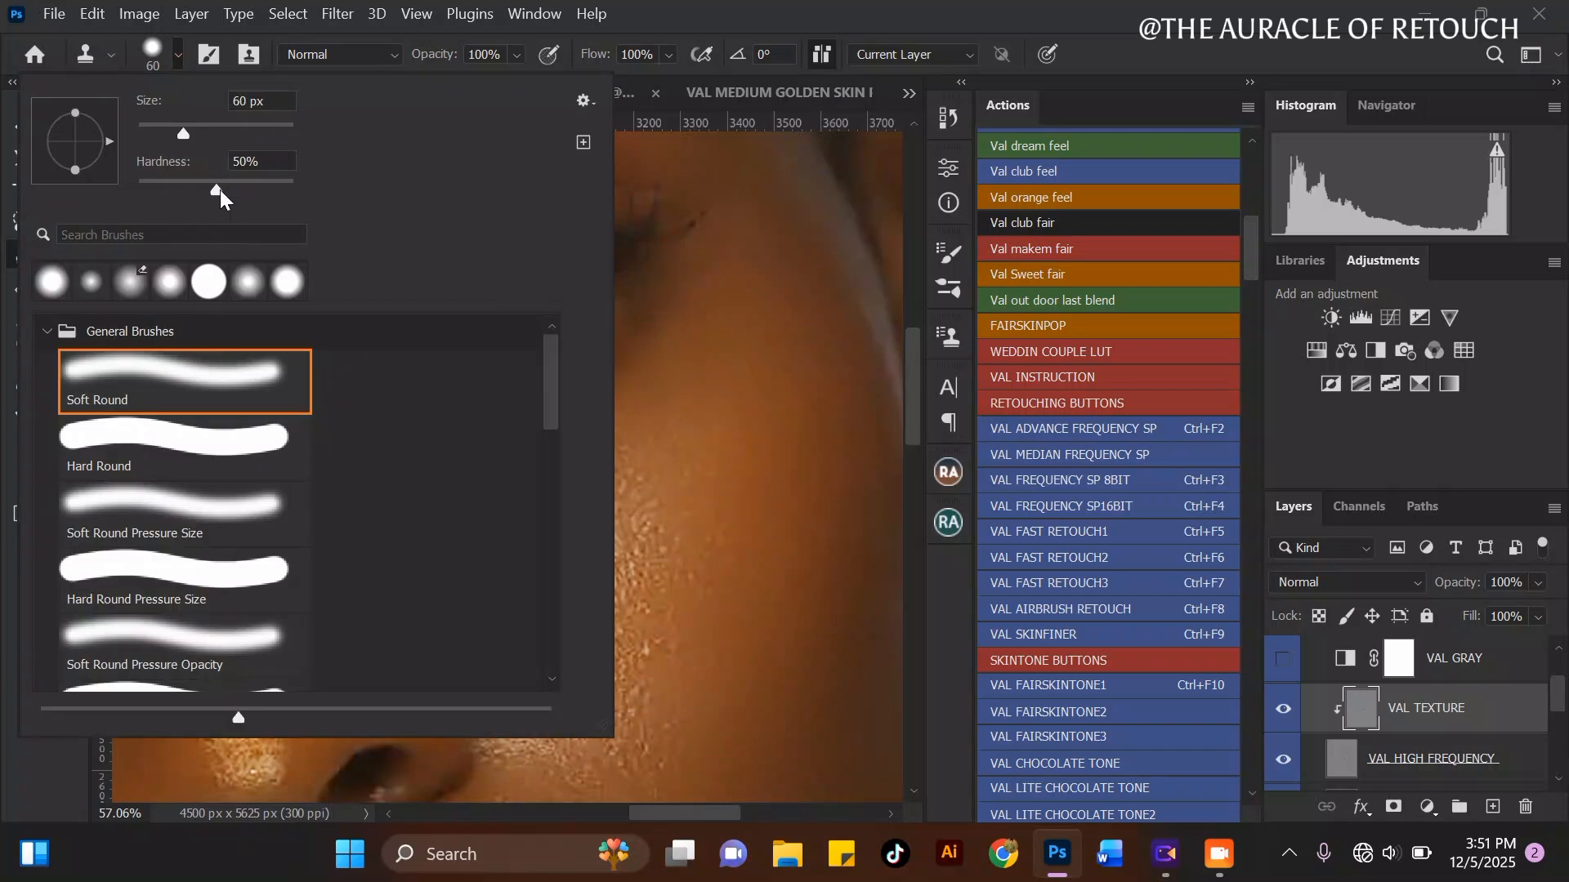
{"action": "key", "text": "Return"}
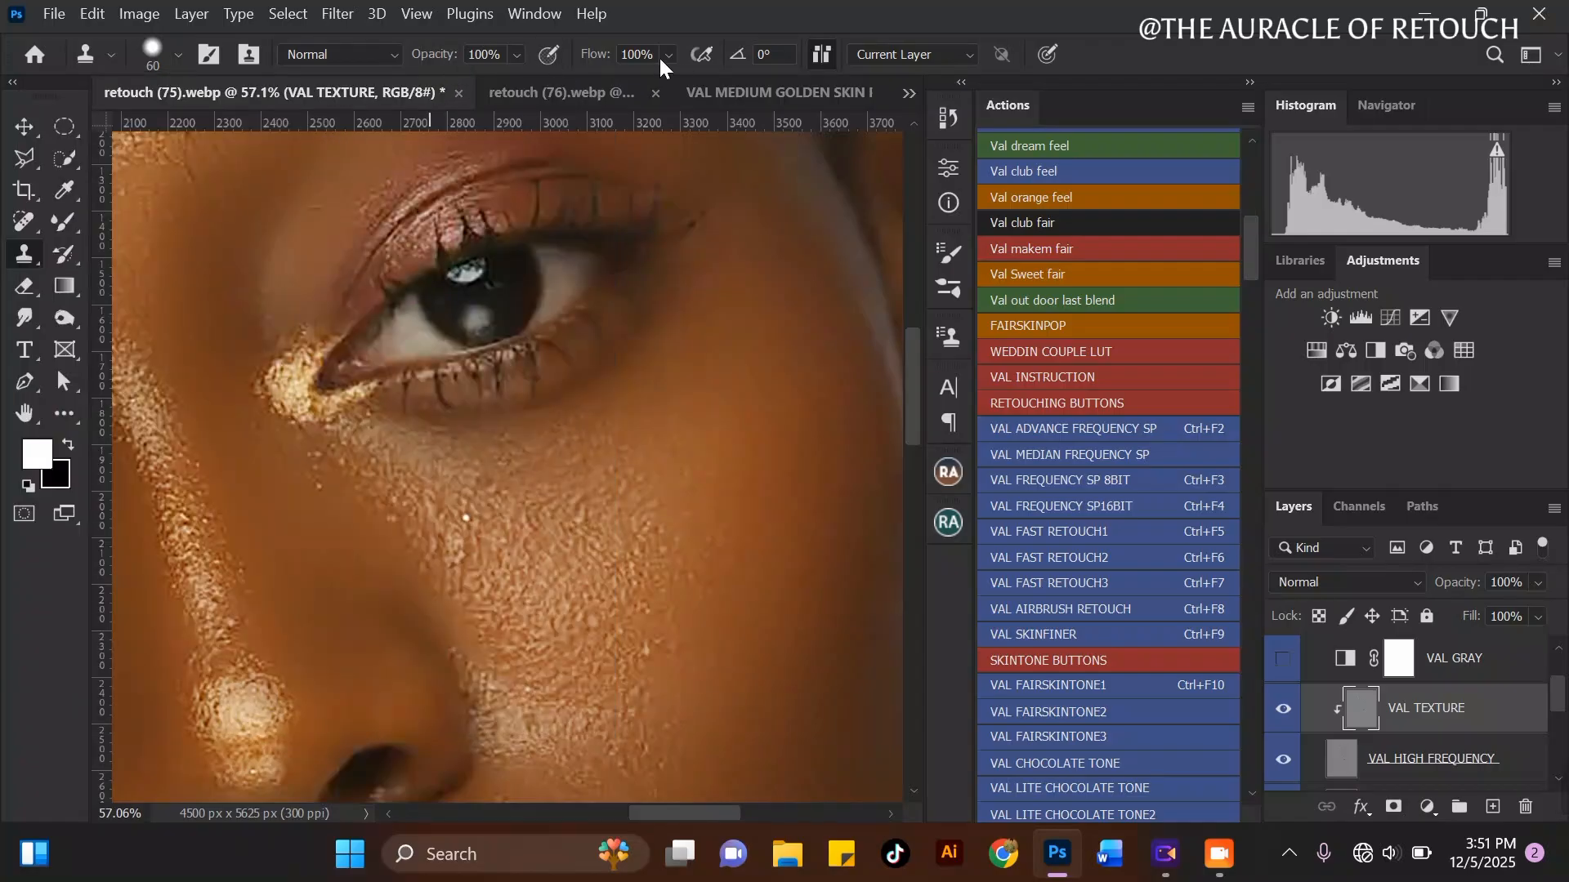
{"action": "left_click", "coordinate": [677, 570], "text": "alt"}
{"action": "left_click", "coordinate": [665, 546]}
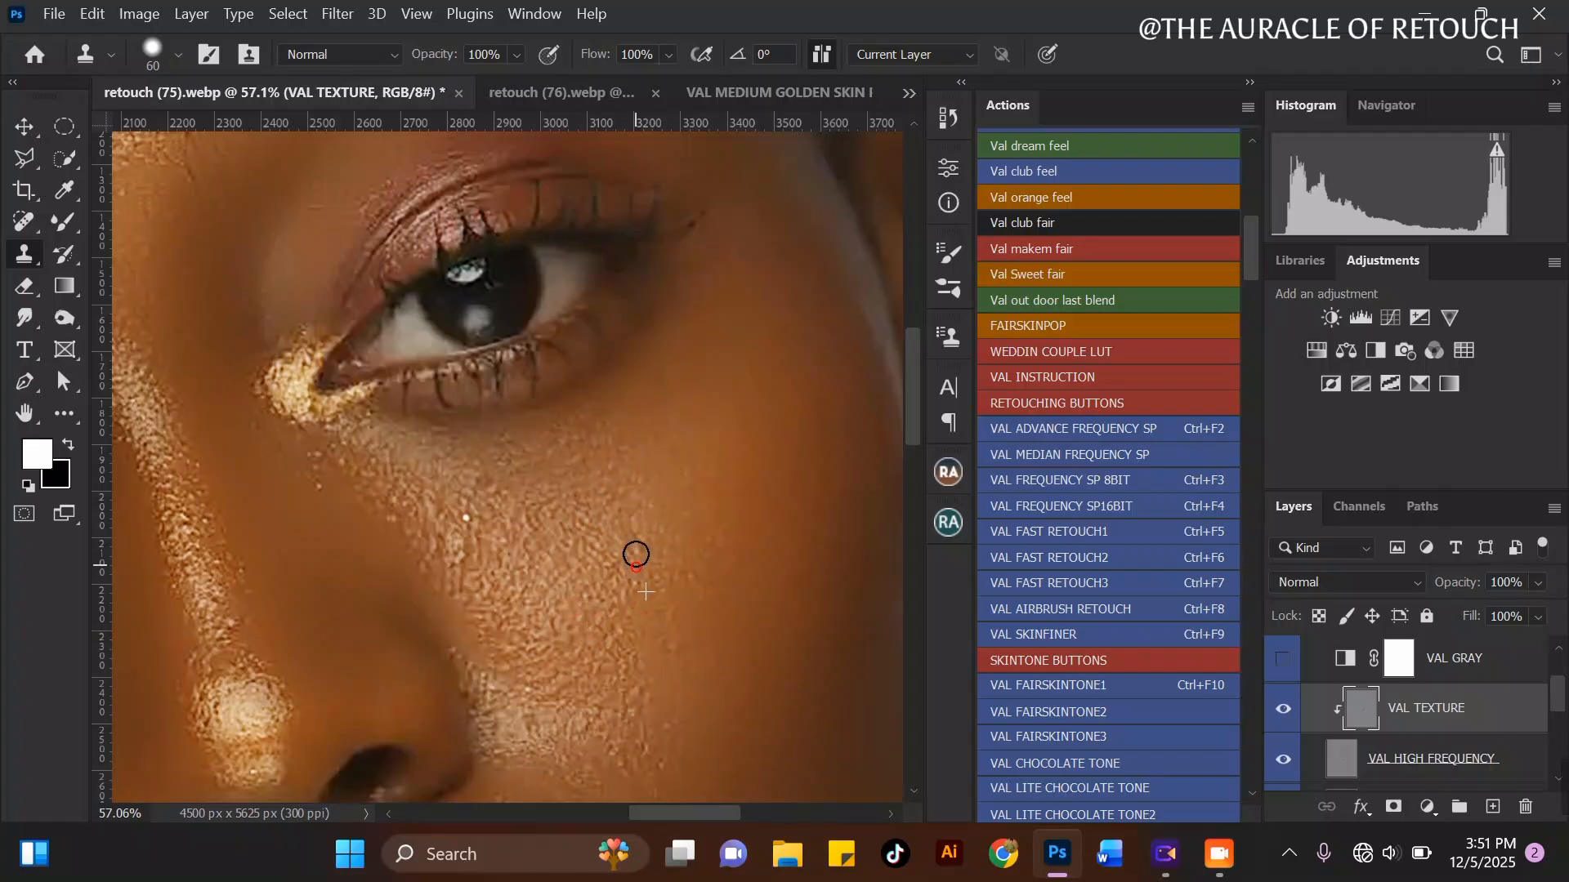
{"action": "left_click_drag", "start_coordinate": [433, 547], "coordinate": [491, 493]}
Step: Clone clean texture over the rough highlighted skin beside the nostril
{"action": "left_click", "coordinate": [511, 700], "text": "alt"}
{"action": "mouse_move", "coordinate": [486, 693]}
{"action": "left_mouse_down"}
{"action": "mouse_move", "coordinate": [459, 651]}
{"action": "mouse_move", "coordinate": [479, 707]}
{"action": "mouse_move", "coordinate": [458, 684]}
{"action": "left_mouse_up"}
{"action": "left_click", "coordinate": [488, 669], "text": "alt"}
{"action": "left_click", "coordinate": [460, 650], "text": "alt"}
{"action": "left_click", "coordinate": [528, 715], "text": "alt"}
{"action": "left_click", "coordinate": [578, 727]}
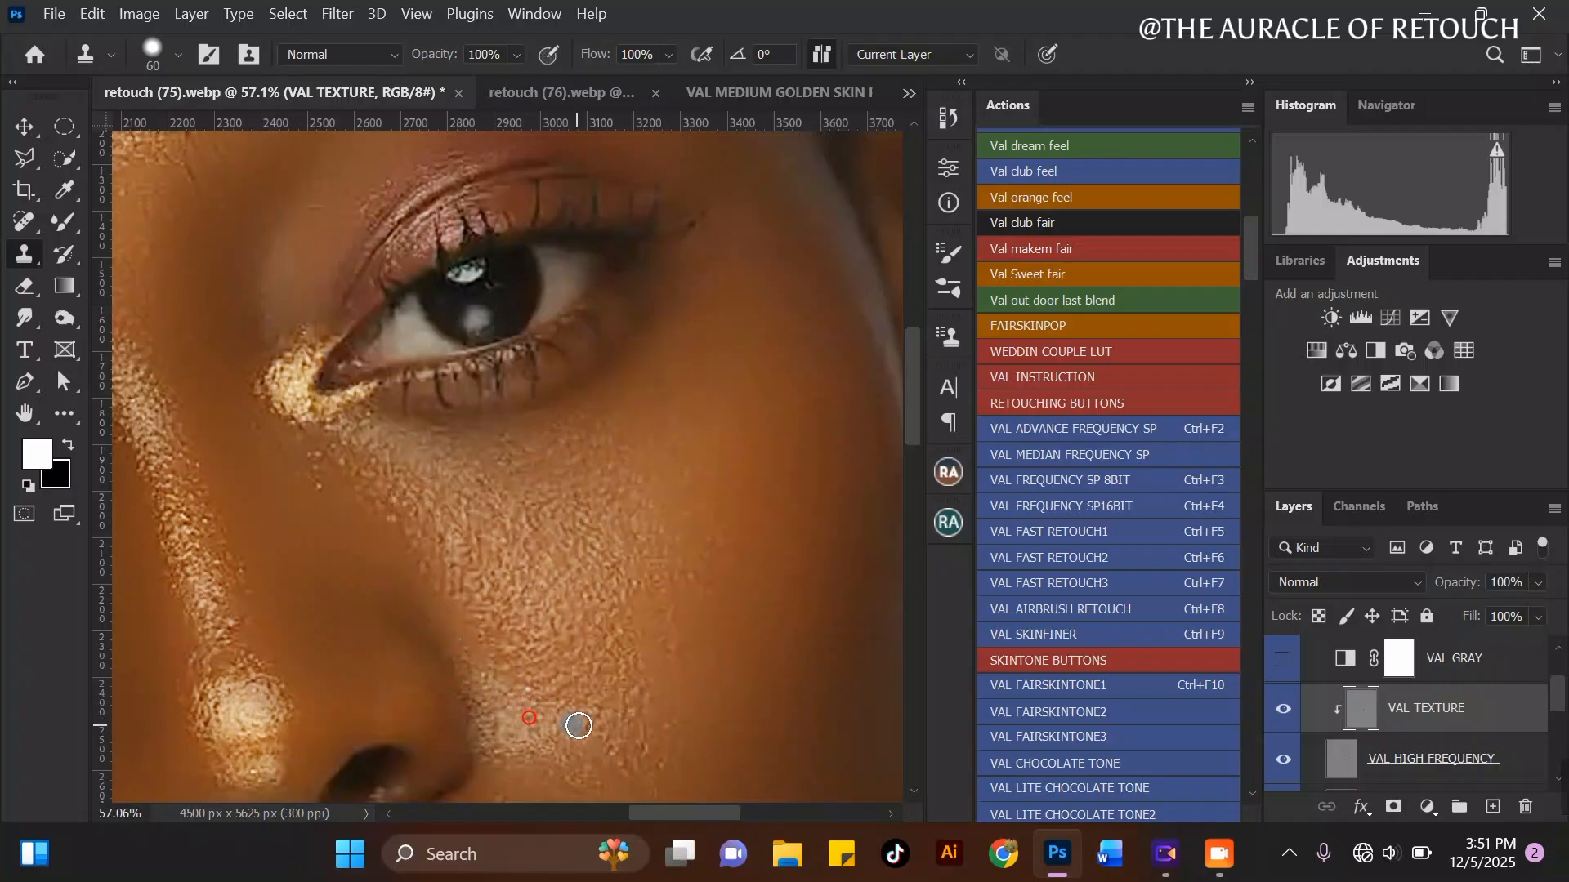
Step: Remove the remaining bumps along the outer edge of the cheek highlight with the 60 px Clone Stamp
{"action": "left_click", "coordinate": [639, 676]}
{"action": "left_click", "coordinate": [624, 642]}
{"action": "left_click", "coordinate": [640, 589]}
{"action": "left_click", "coordinate": [651, 754], "text": "alt"}
{"action": "scroll", "coordinate": [691, 701], "scroll_direction": "down", "scroll_amount": 2}
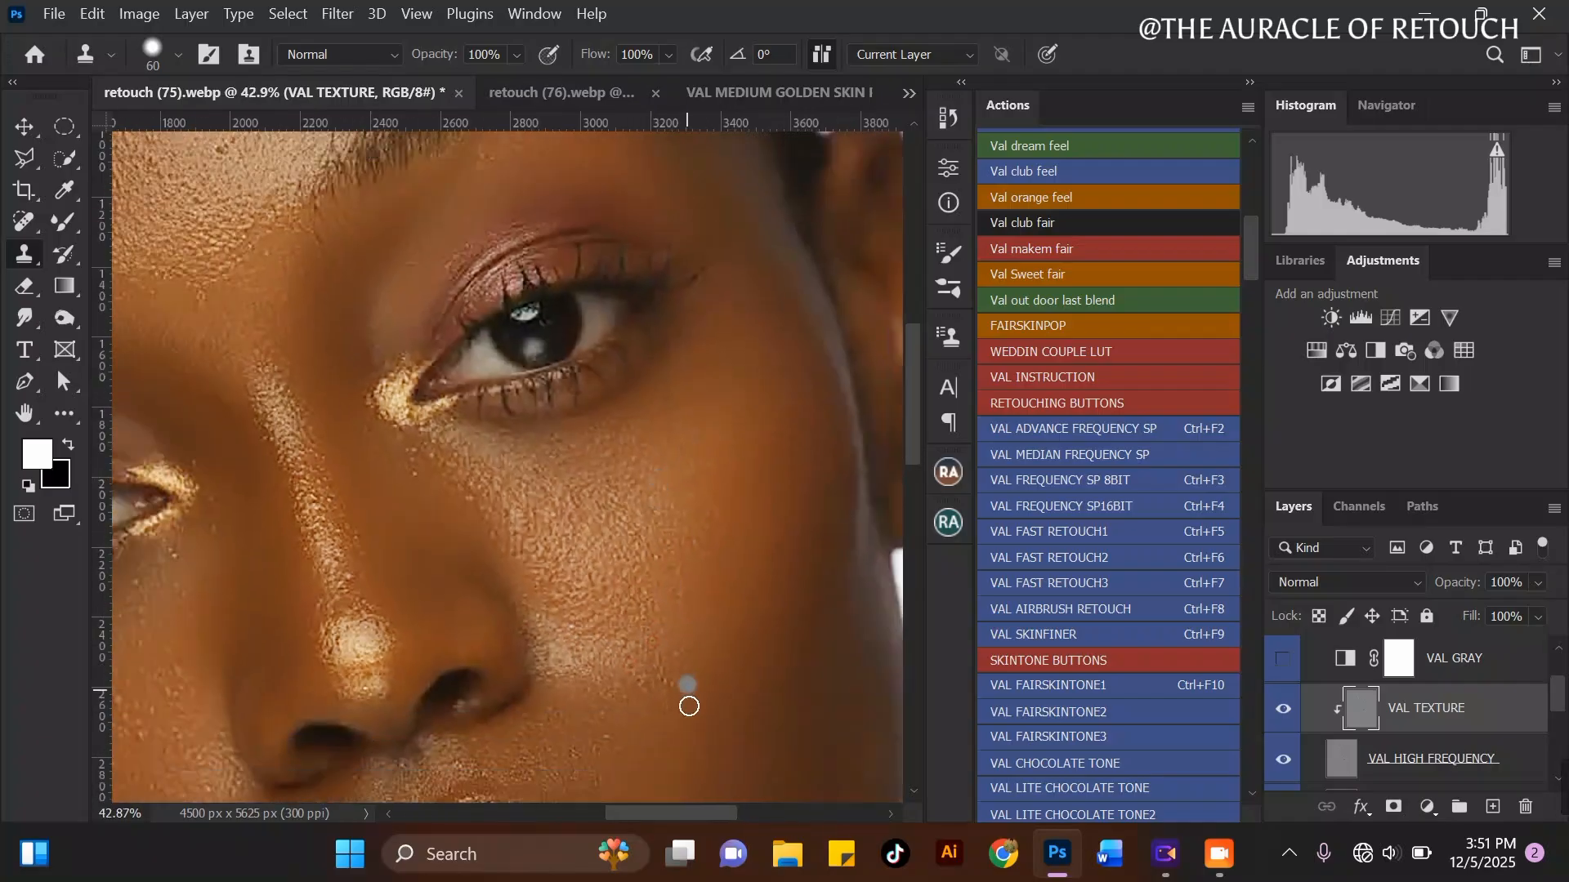
Step: Clone smooth texture over the bumps below the cheek highlight and beside the nostril, then sample skin beneath the inner eye corner
{"action": "left_click", "coordinate": [686, 689], "text": "alt"}
{"action": "left_click", "coordinate": [660, 669]}
{"action": "left_click", "coordinate": [591, 711], "text": "alt"}
{"action": "left_click", "coordinate": [541, 723]}
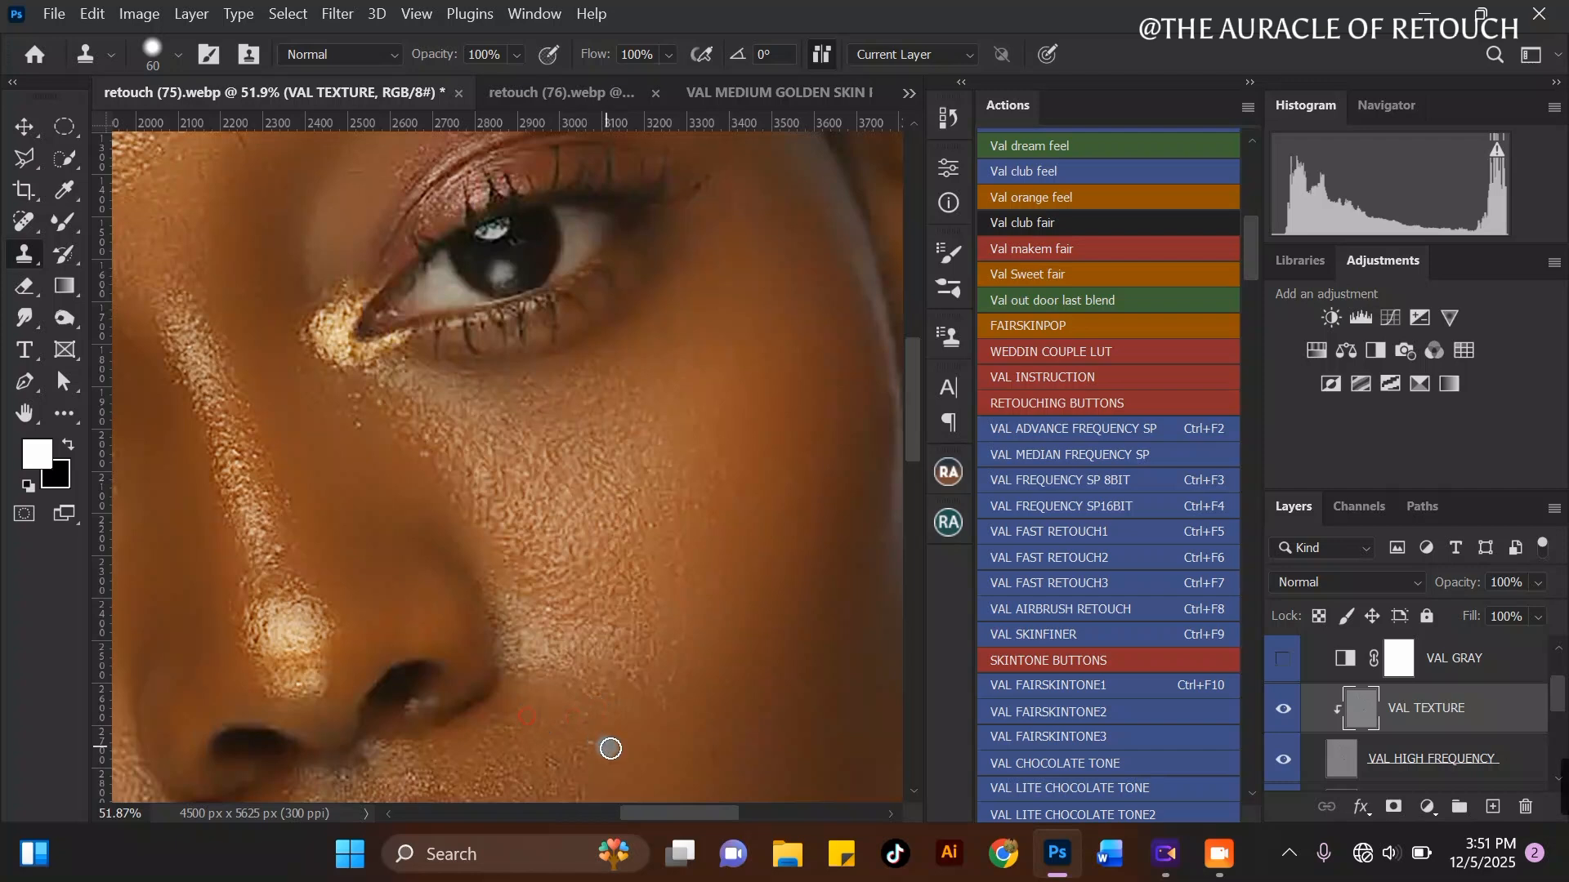
{"action": "scroll", "coordinate": [610, 749], "scroll_direction": "up", "scroll_amount": 2}
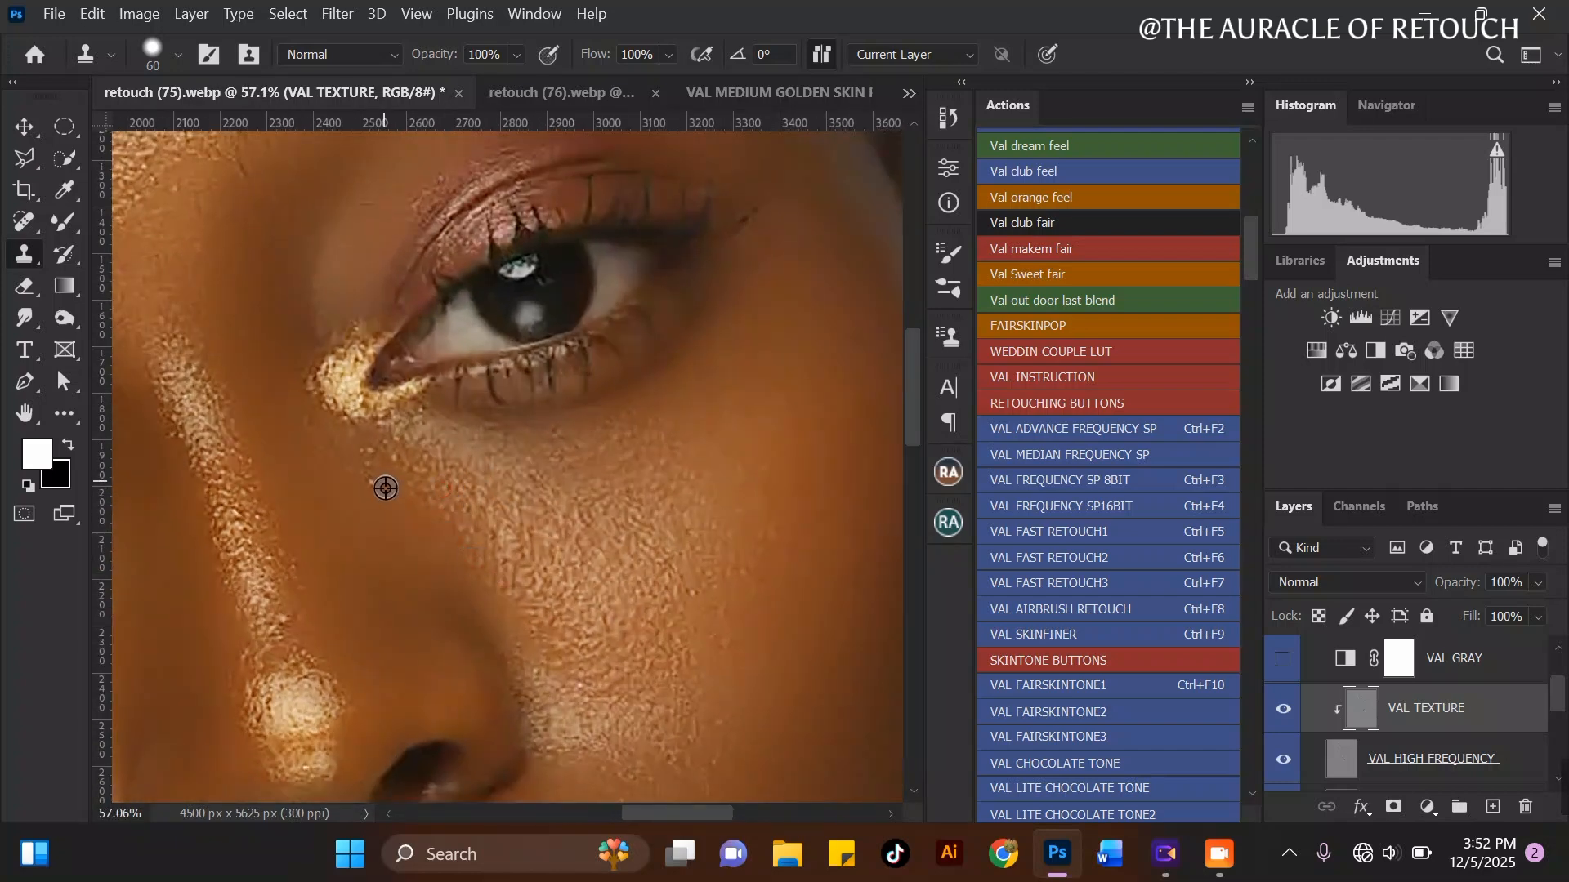
{"action": "left_click", "coordinate": [395, 463], "text": "alt"}
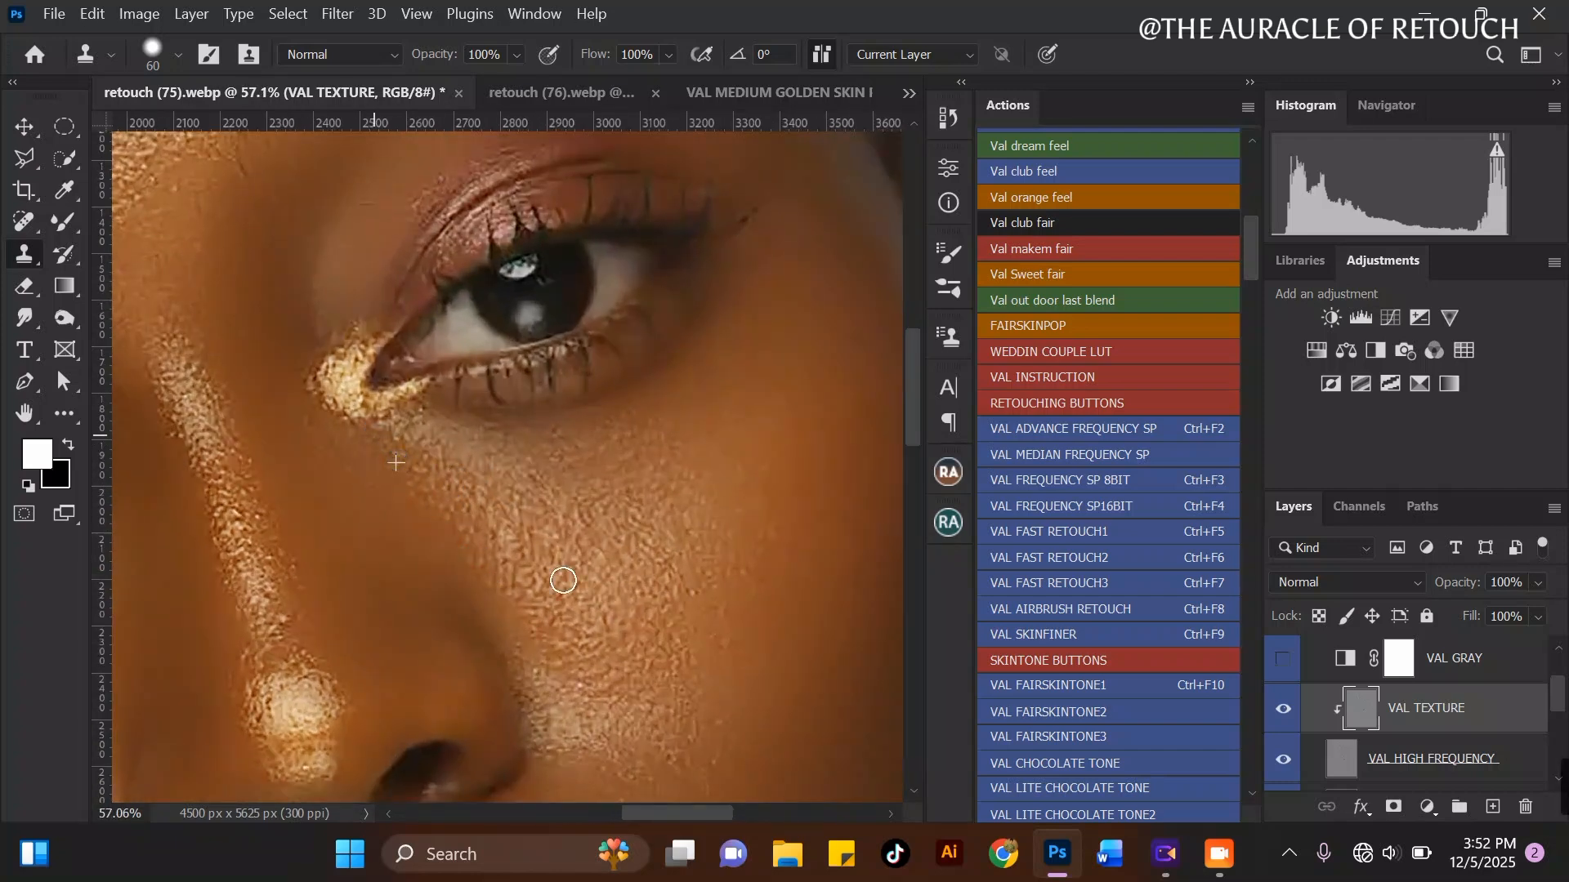
Step: Clone clean texture over the rough skin between the eyebrows and the specks on the brow bone
{"action": "scroll", "coordinate": [588, 361], "scroll_direction": "down", "scroll_amount": 4}
{"action": "scroll", "coordinate": [326, 237], "scroll_direction": "up", "scroll_amount": 4}
{"action": "left_click", "coordinate": [319, 255], "text": "alt"}
{"action": "left_click_drag", "start_coordinate": [218, 288], "coordinate": [319, 274]}
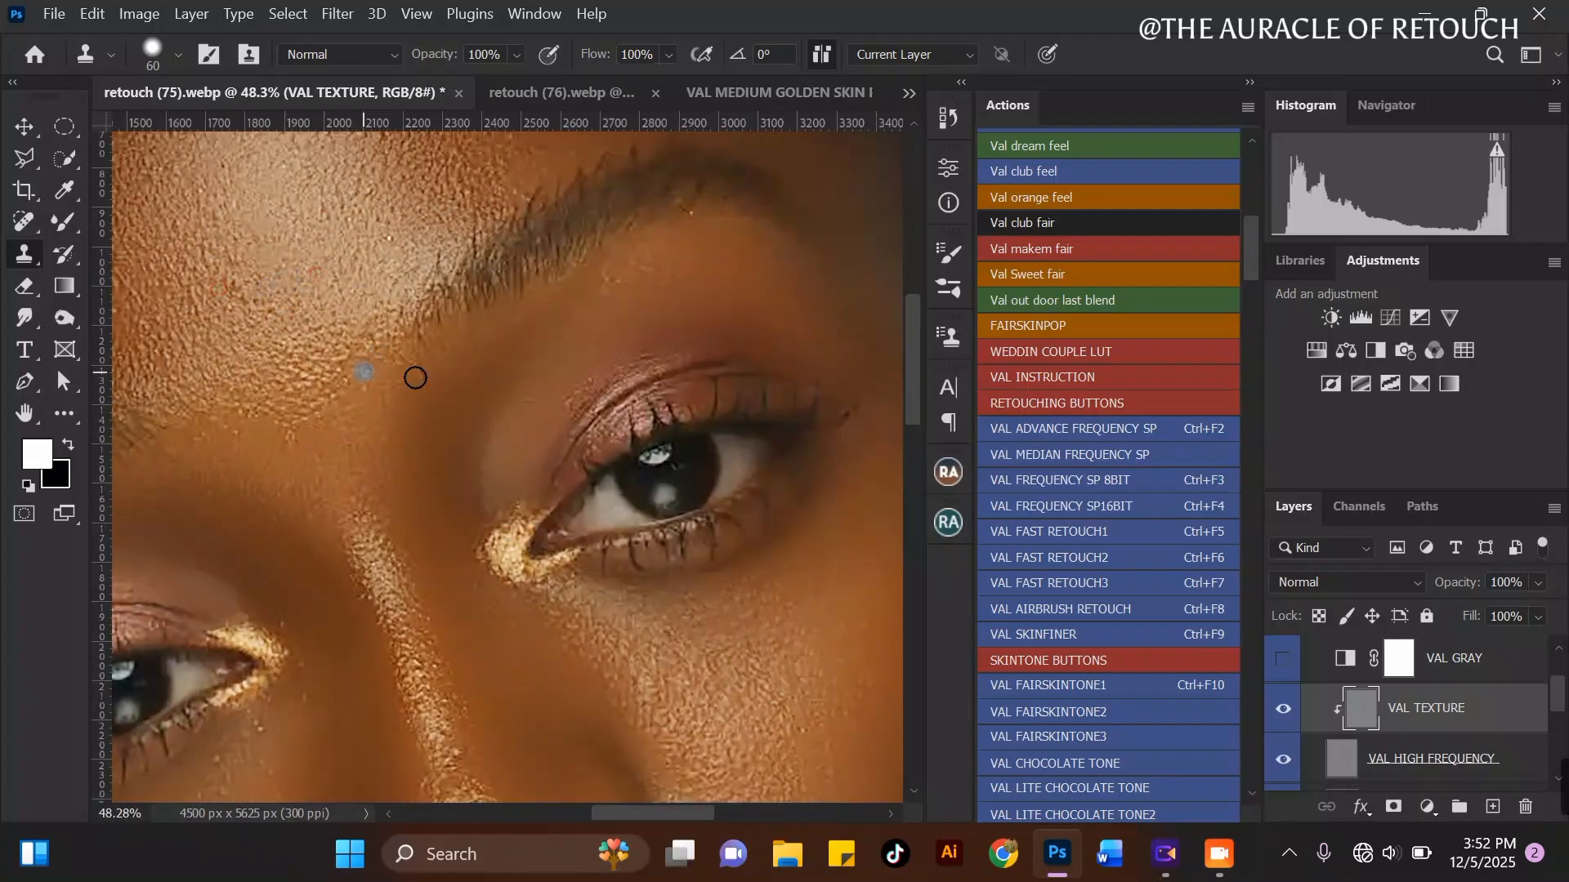
{"action": "scroll", "coordinate": [550, 329], "scroll_direction": "up", "scroll_amount": 2}
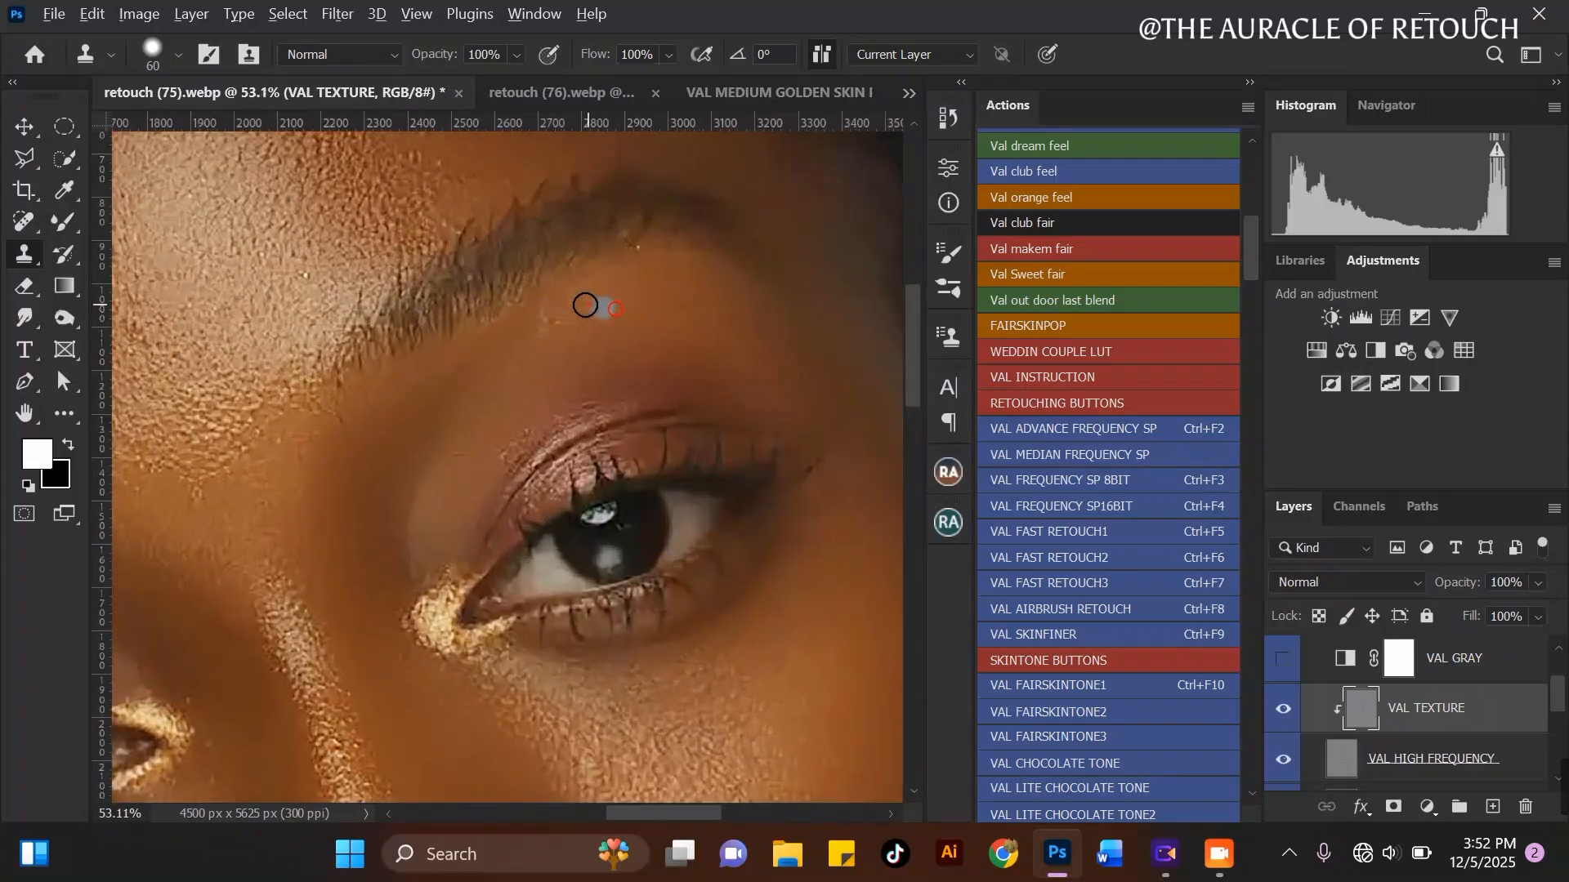
{"action": "scroll", "coordinate": [724, 482], "scroll_direction": "down", "scroll_amount": 2}
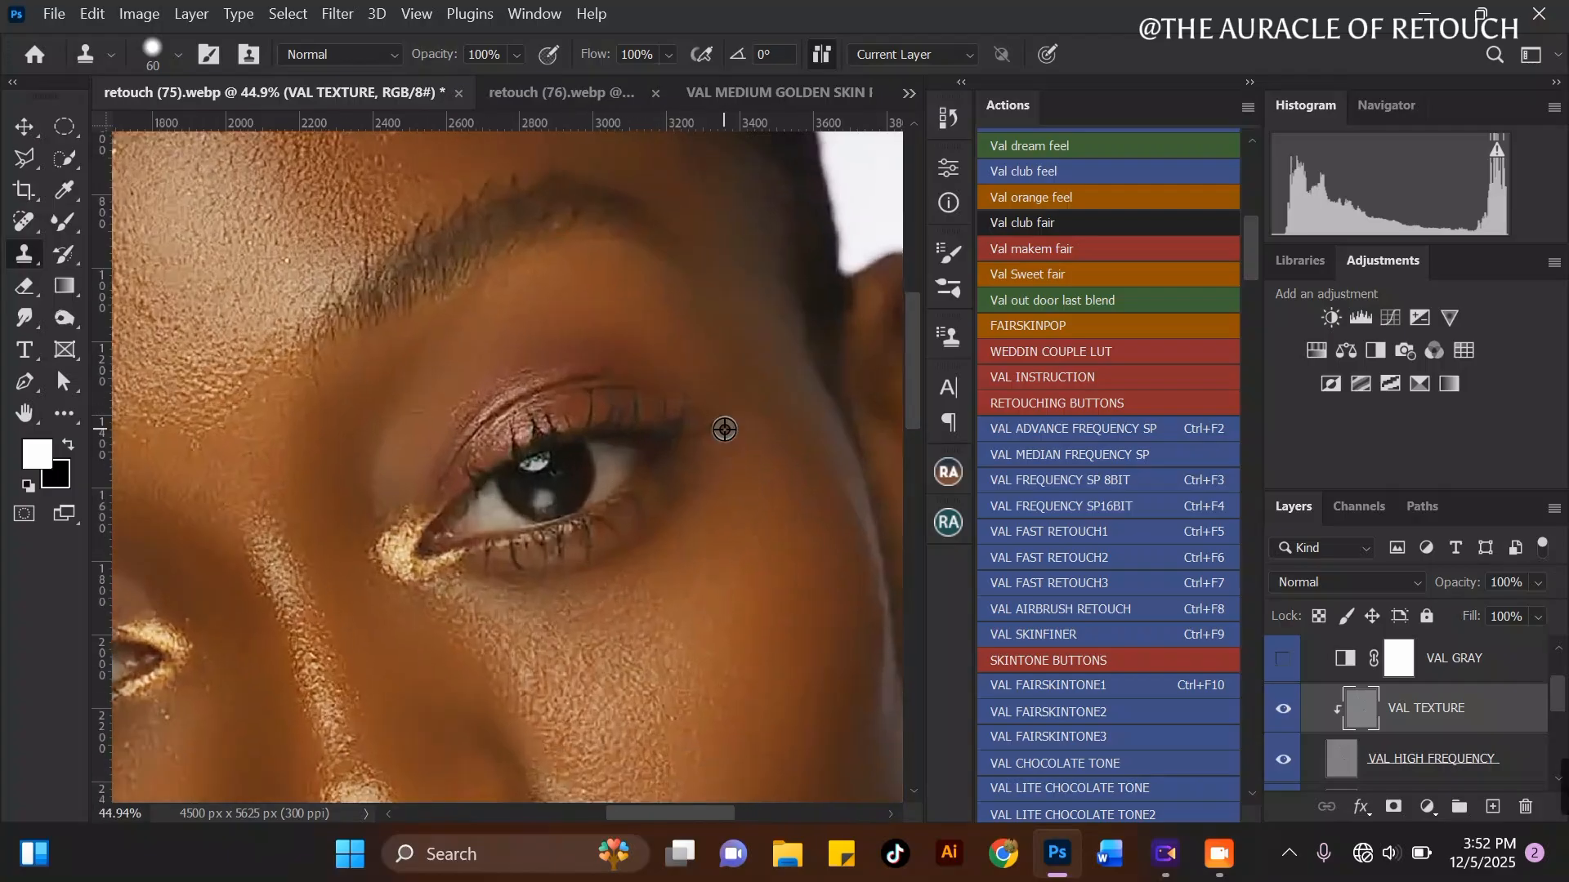
{"action": "scroll", "coordinate": [648, 262], "scroll_direction": "down", "scroll_amount": 4}
Step: Remove the bumps beneath the other eye's inner corner and on the cheek beside the nostril with the Clone Stamp
{"action": "scroll", "coordinate": [332, 634], "scroll_direction": "up", "scroll_amount": 5}
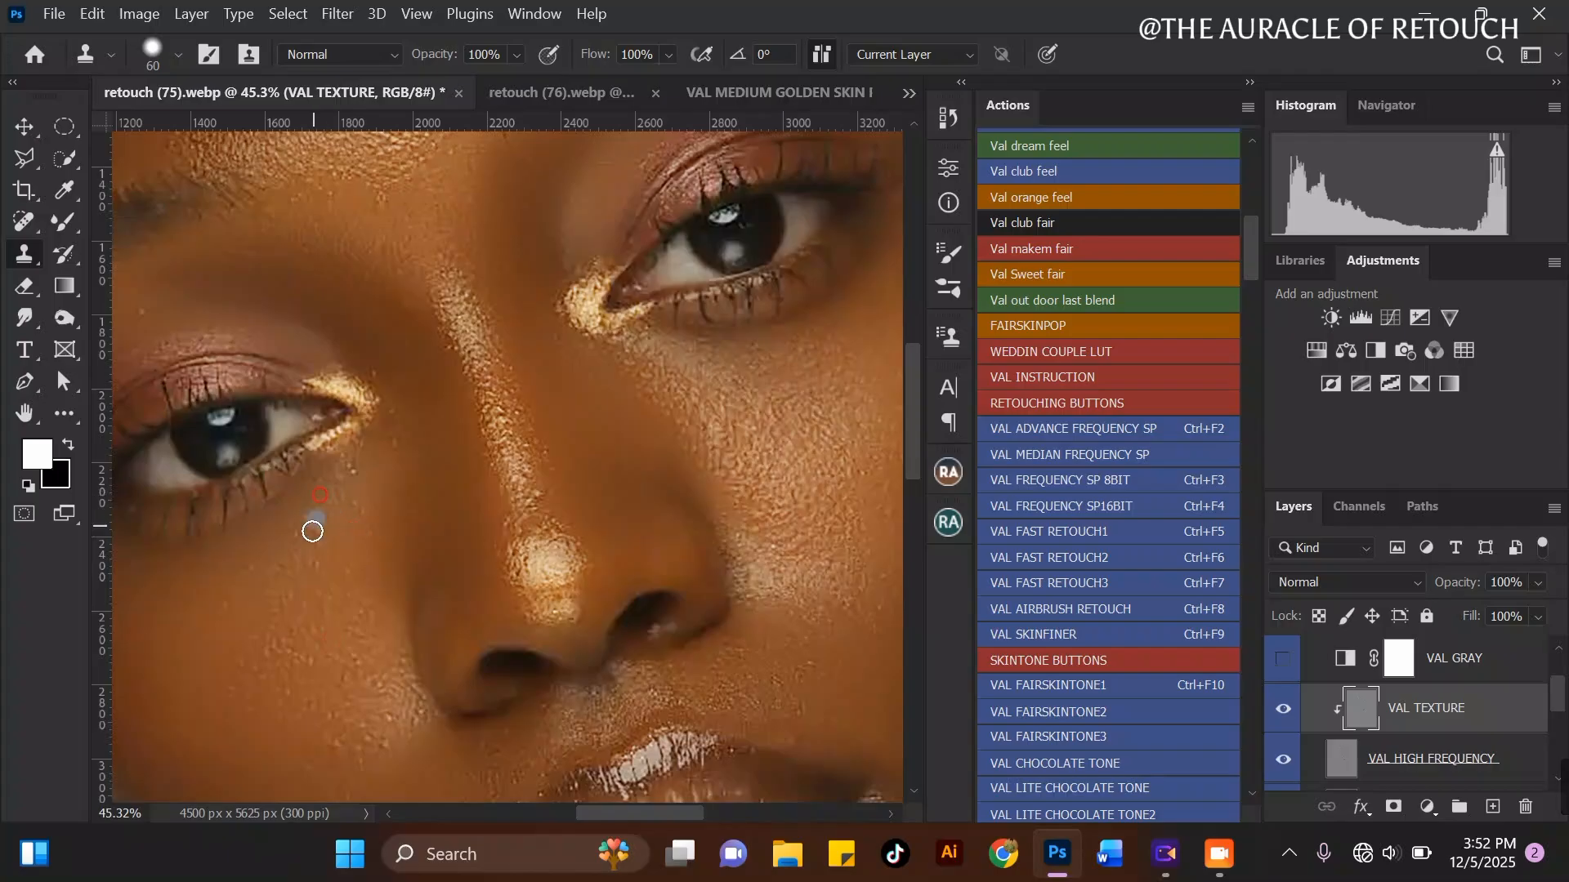
{"action": "left_click", "coordinate": [352, 467]}
{"action": "left_click", "coordinate": [352, 491]}
{"action": "scroll", "coordinate": [379, 451], "scroll_direction": "down", "scroll_amount": 2}
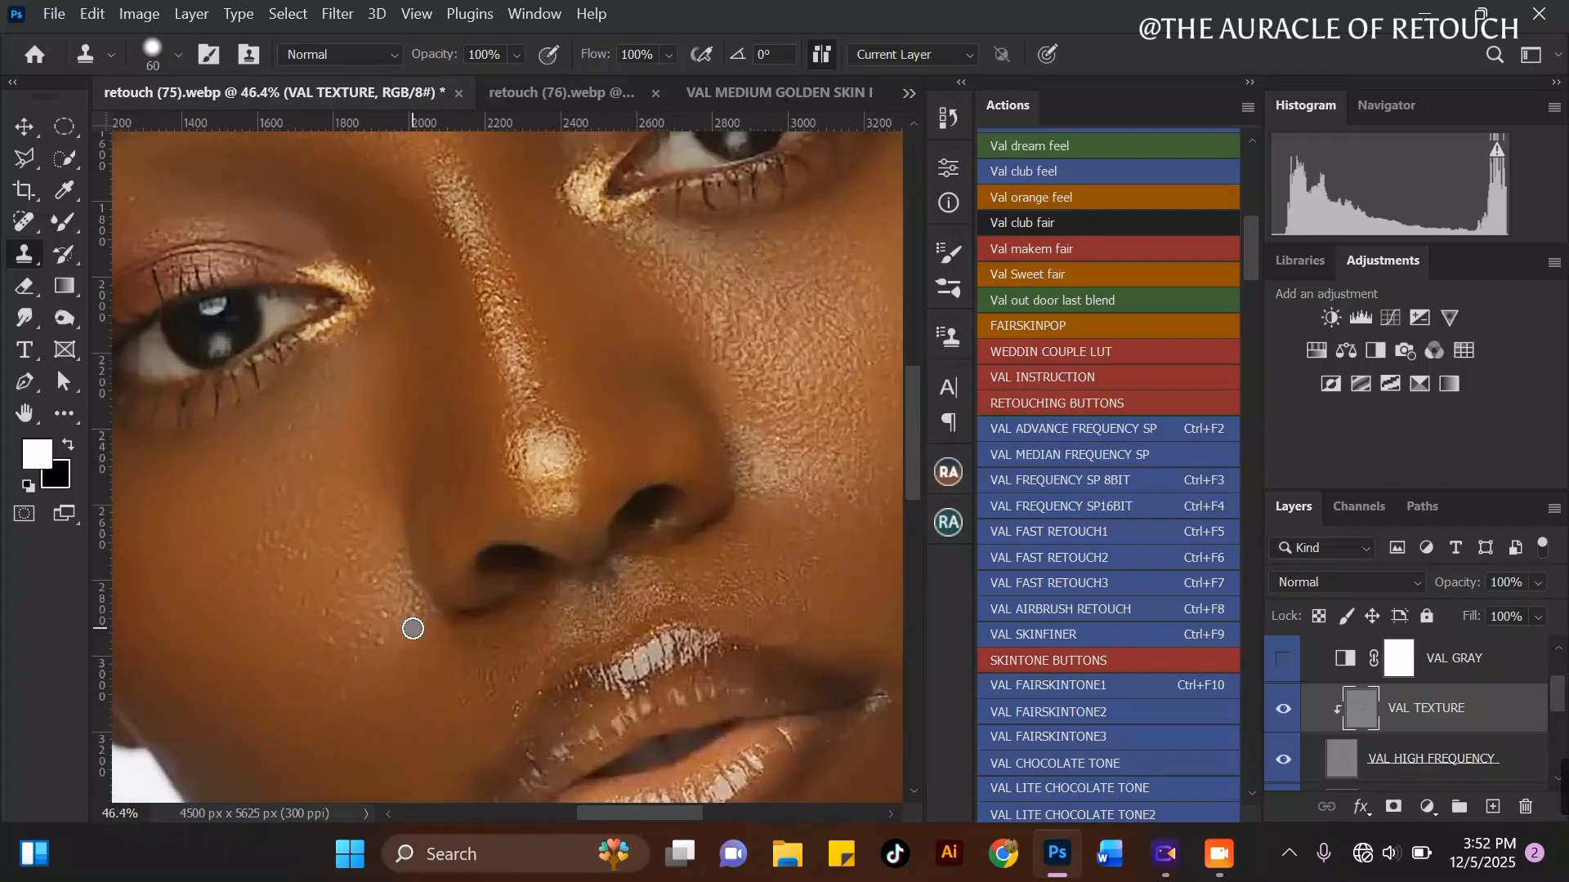
{"action": "left_click", "coordinate": [397, 558]}
{"action": "left_click", "coordinate": [538, 385]}
Step: Clone smooth skin over the small bumps around the mouth corner and below the lower lip
{"action": "scroll", "coordinate": [484, 386], "scroll_direction": "down", "scroll_amount": 2}
{"action": "scroll", "coordinate": [462, 616], "scroll_direction": "up", "scroll_amount": 2}
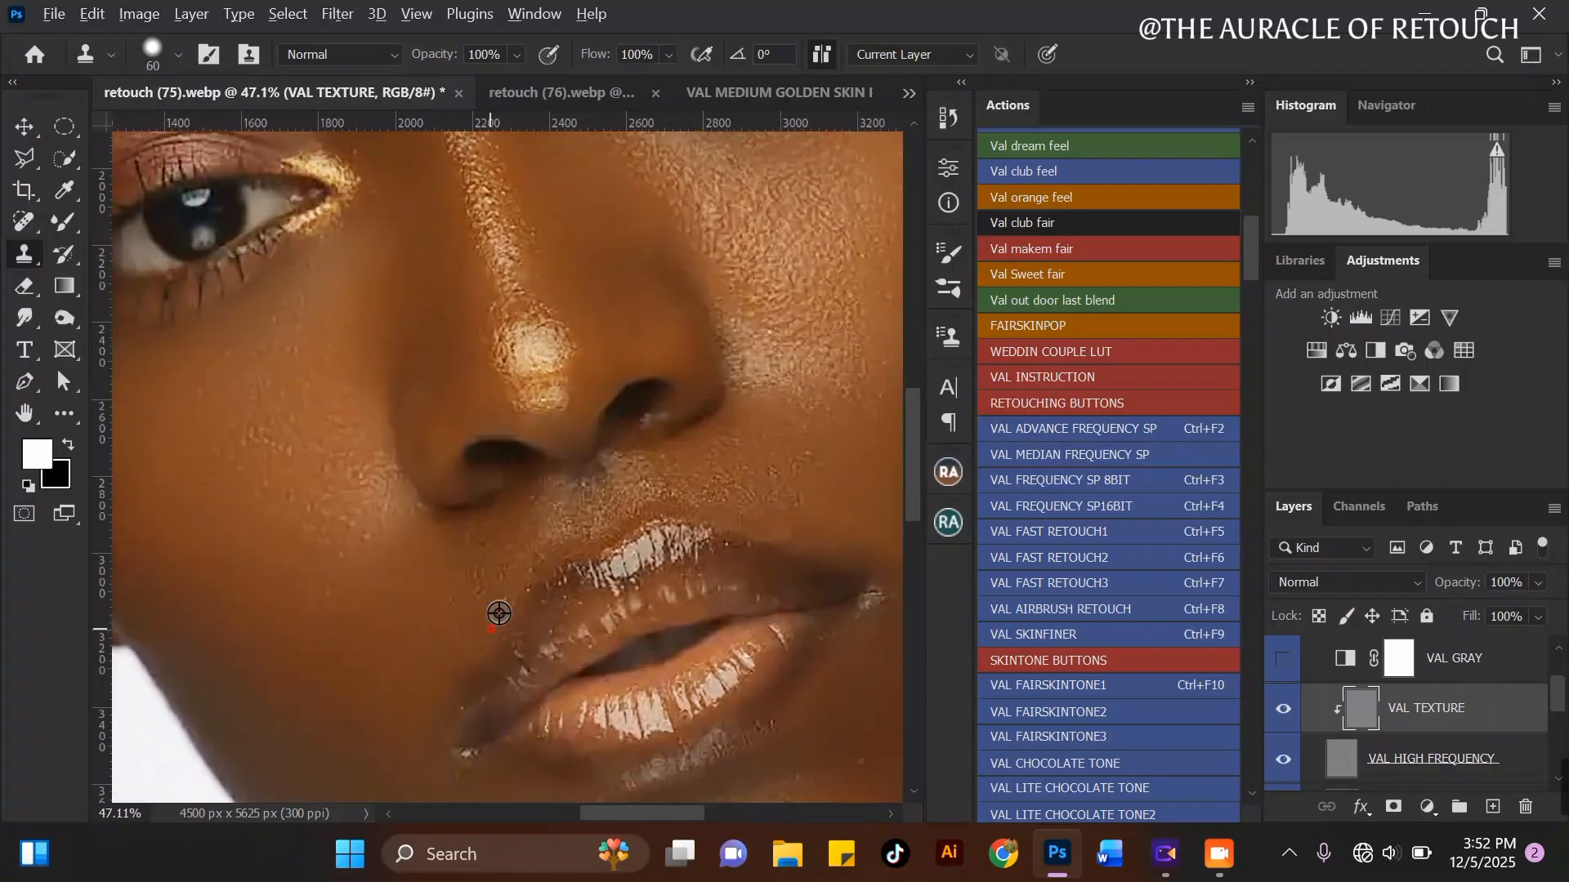
{"action": "left_click", "coordinate": [520, 660]}
{"action": "scroll", "coordinate": [507, 754], "scroll_direction": "down", "scroll_amount": 2}
{"action": "left_click", "coordinate": [784, 702]}
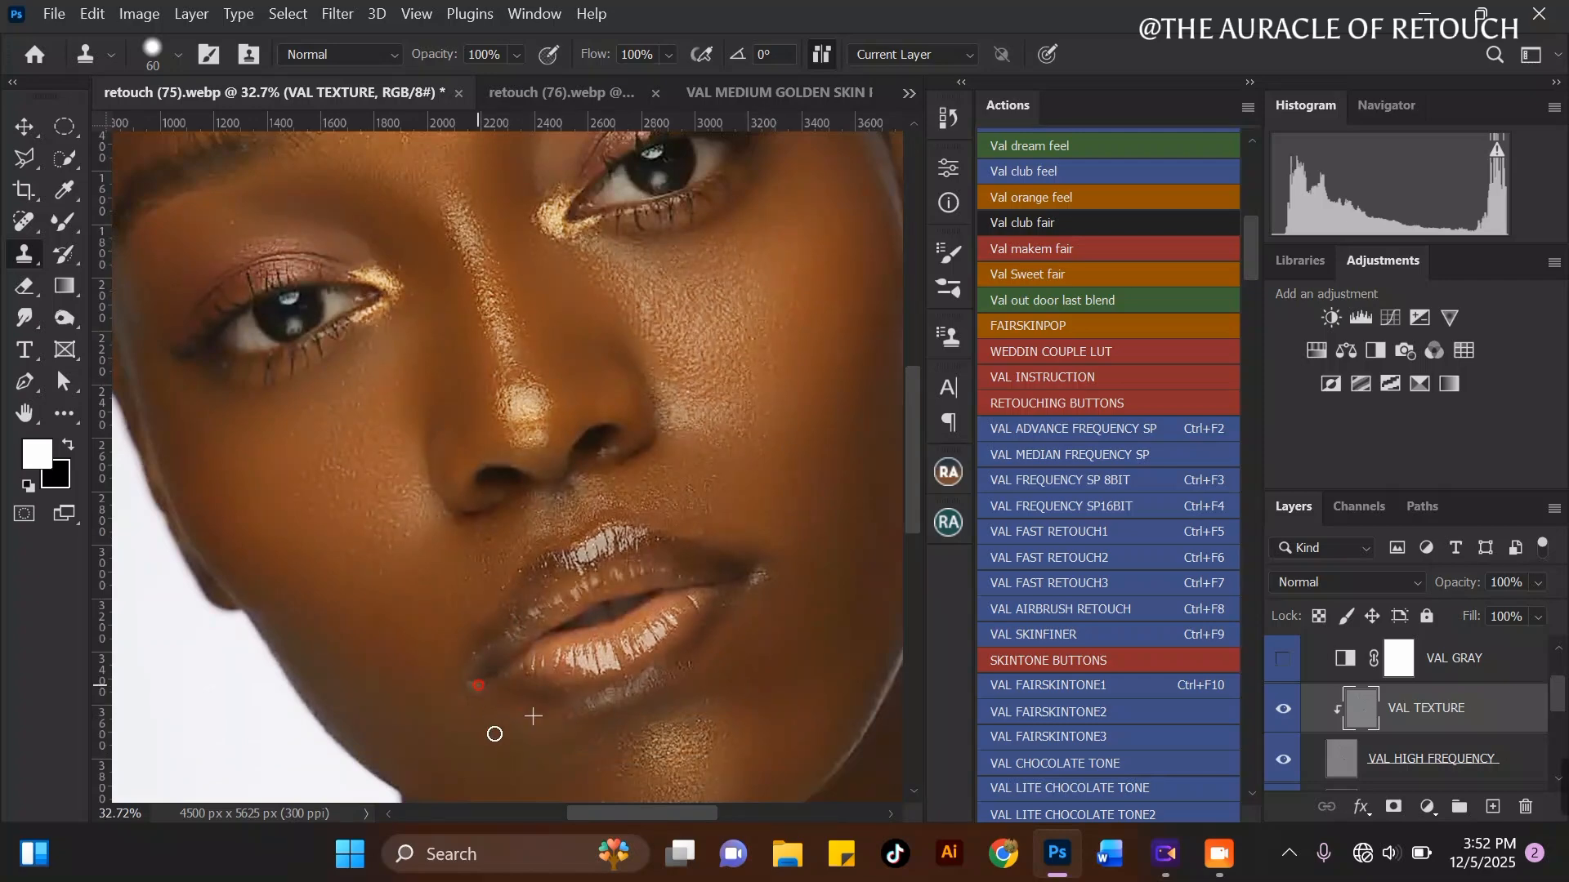
{"action": "scroll", "coordinate": [420, 217], "scroll_direction": "down", "scroll_amount": 1}
Step: Clone clean texture over the bumps along the forehead highlight's outer side, above the darker cheek's eyebrow
{"action": "scroll", "coordinate": [420, 245], "scroll_direction": "up", "scroll_amount": 3}
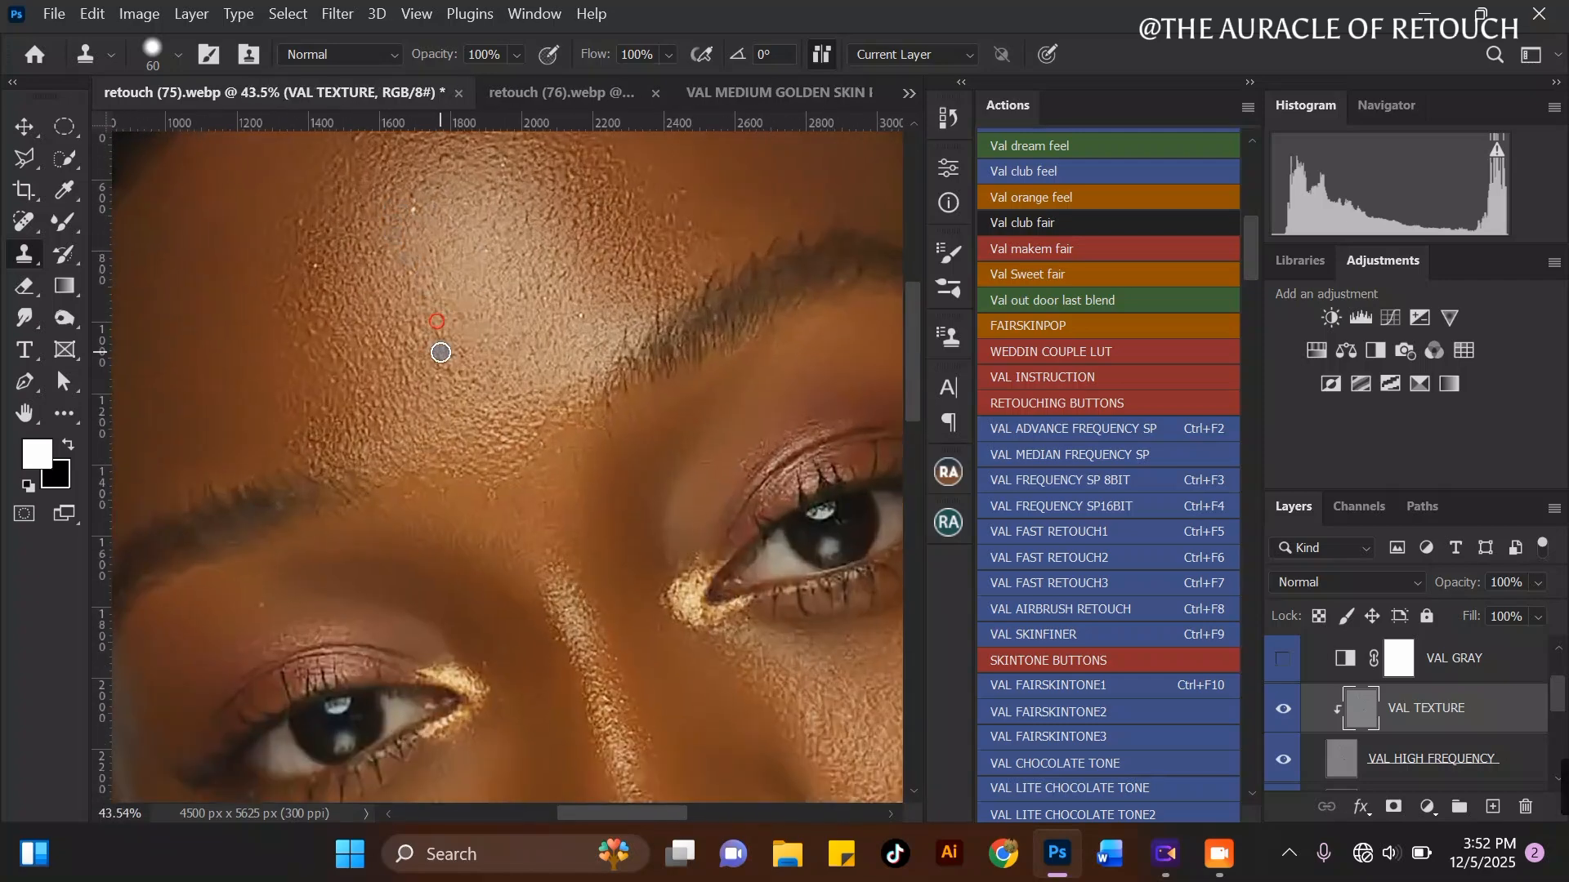
{"action": "scroll", "coordinate": [308, 210], "scroll_direction": "down", "scroll_amount": 1}
{"action": "scroll", "coordinate": [332, 291], "scroll_direction": "up", "scroll_amount": 1}
{"action": "left_click_drag", "start_coordinate": [344, 344], "coordinate": [351, 408]}
{"action": "scroll", "coordinate": [349, 461], "scroll_direction": "down", "scroll_amount": 1}
{"action": "scroll", "coordinate": [392, 211], "scroll_direction": "up", "scroll_amount": 1}
Step: Smooth the rough texture along the upper edge of the forehead highlight, resampling nearby skin between dabs
{"action": "left_click", "coordinate": [425, 186], "text": "alt"}
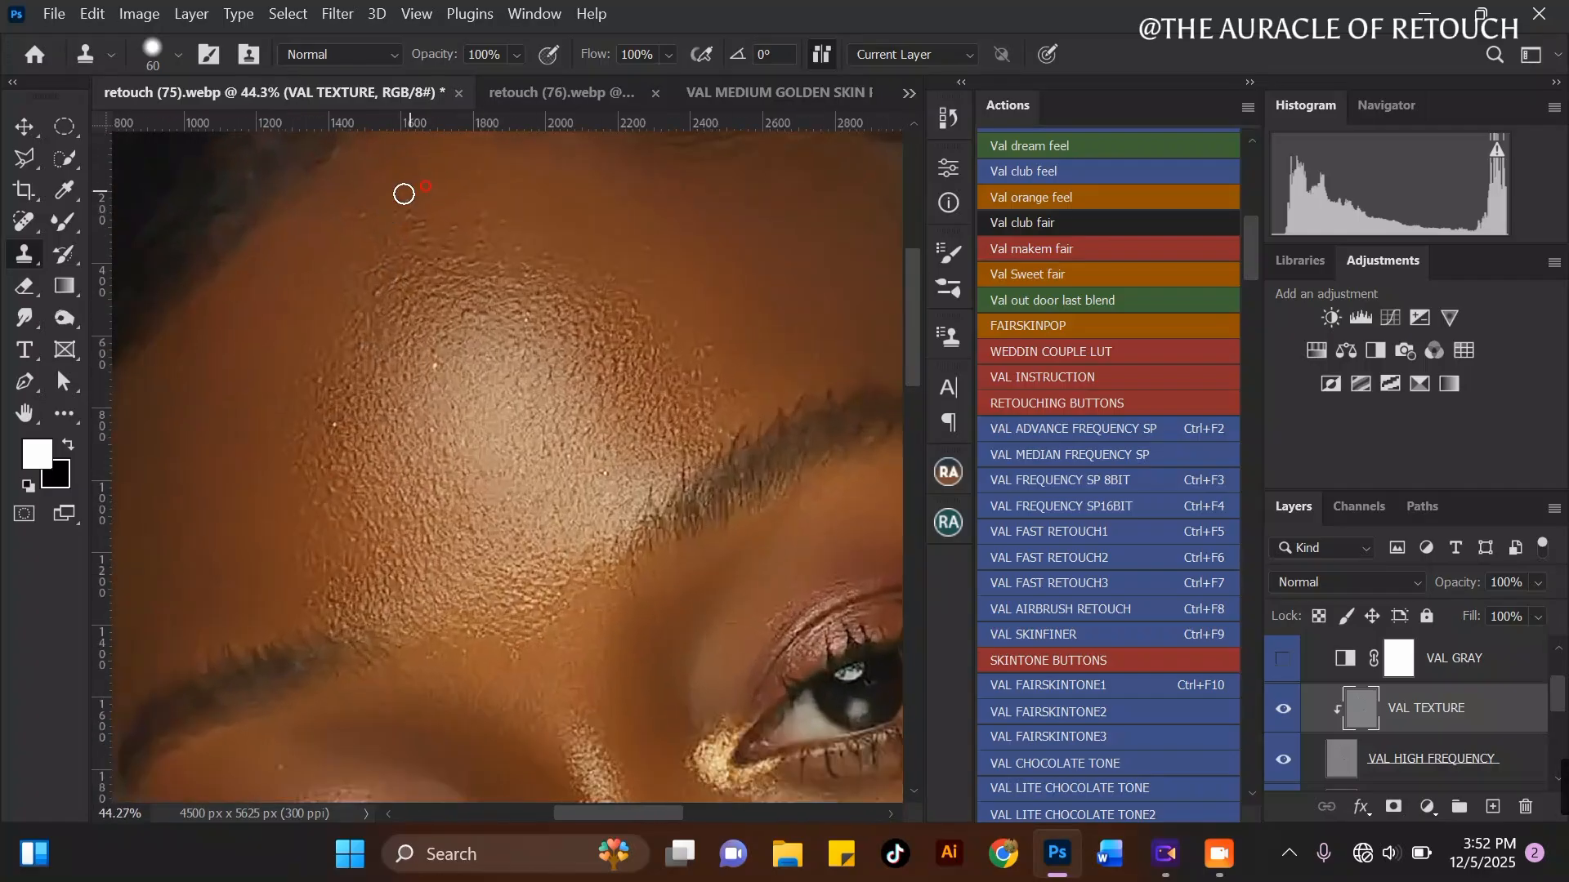
{"action": "left_click", "coordinate": [446, 182], "text": "alt"}
{"action": "left_click_drag", "start_coordinate": [387, 216], "coordinate": [456, 198]}
{"action": "left_click", "coordinate": [471, 206], "text": "alt"}
{"action": "left_click", "coordinate": [484, 218], "text": "alt"}
{"action": "left_click", "coordinate": [387, 260]}
{"action": "left_click", "coordinate": [373, 280], "text": "alt"}
{"action": "left_click", "coordinate": [454, 272]}
Step: Clean the bumps along the forehead highlight's edge above the eyebrow and inside its bright area with the Clone Stamp
{"action": "left_click", "coordinate": [709, 351]}
{"action": "left_click", "coordinate": [732, 390]}
{"action": "left_click", "coordinate": [703, 372]}
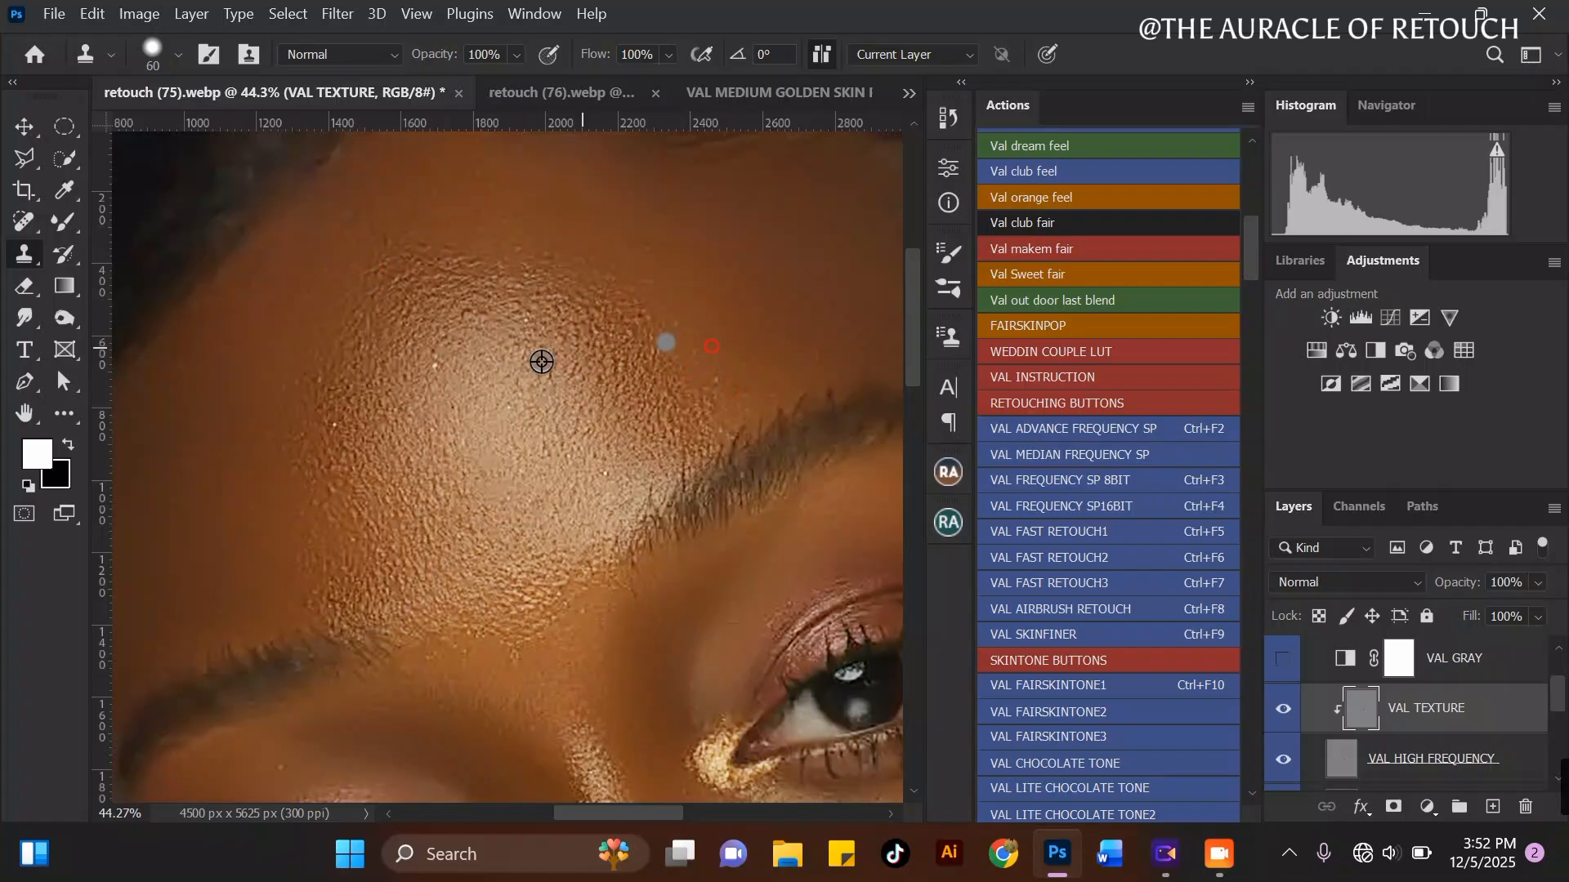
{"action": "left_click", "coordinate": [472, 332], "text": "alt"}
{"action": "left_click", "coordinate": [463, 308]}
{"action": "scroll", "coordinate": [463, 308], "scroll_direction": "down", "scroll_amount": 2}
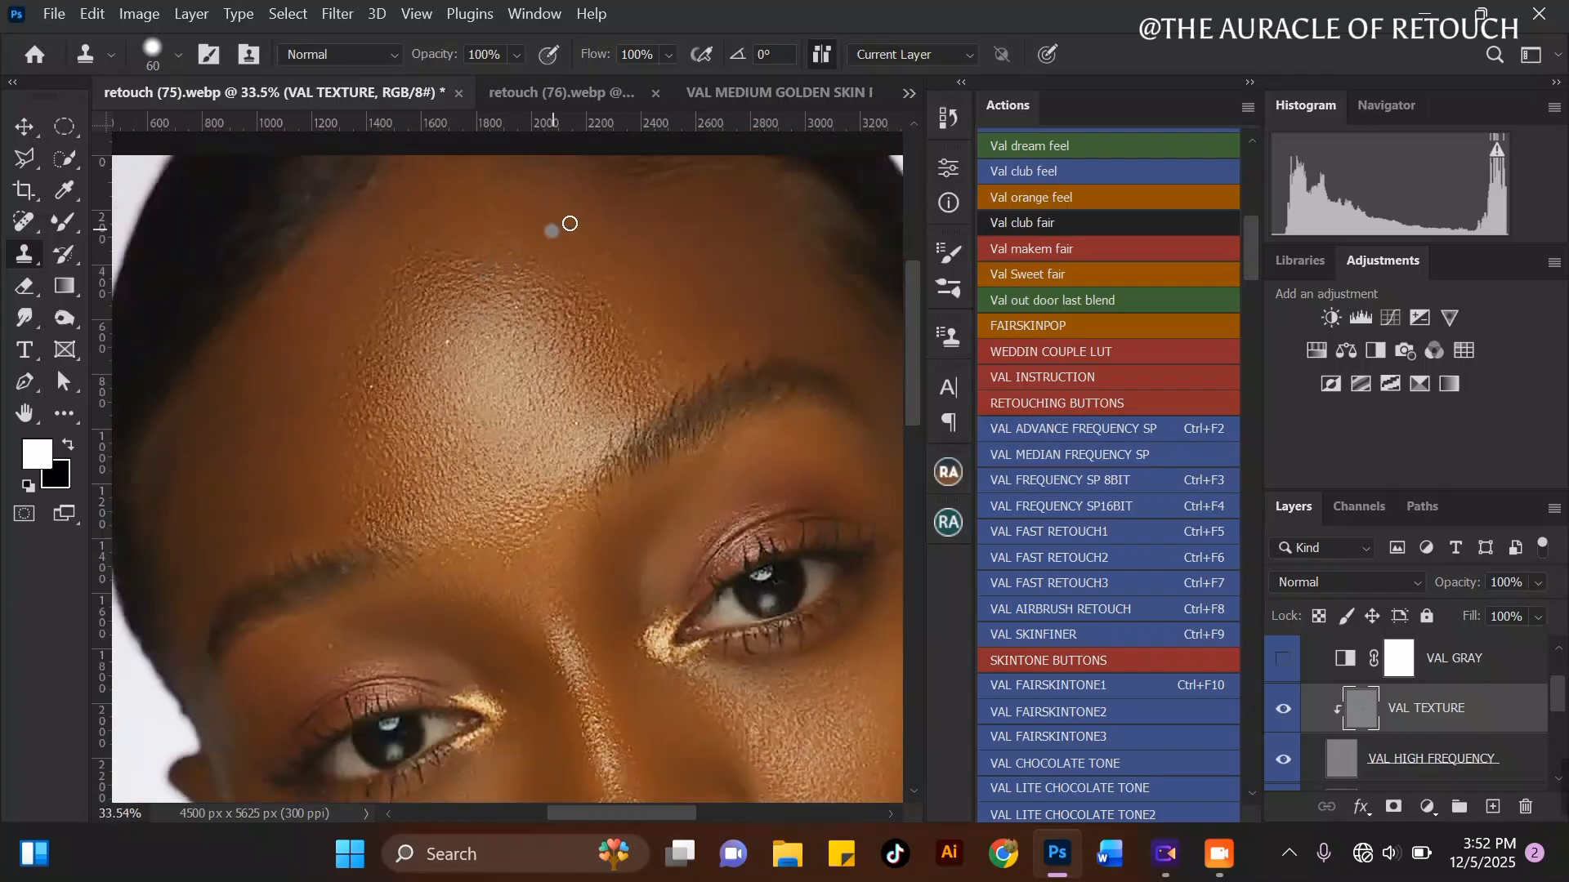
{"action": "left_click", "coordinate": [659, 354]}
Step: Inspect the forehead, cheeks and whole face at different magnifications for remaining texture flaws
{"action": "scroll", "coordinate": [564, 228], "scroll_direction": "down", "scroll_amount": 5}
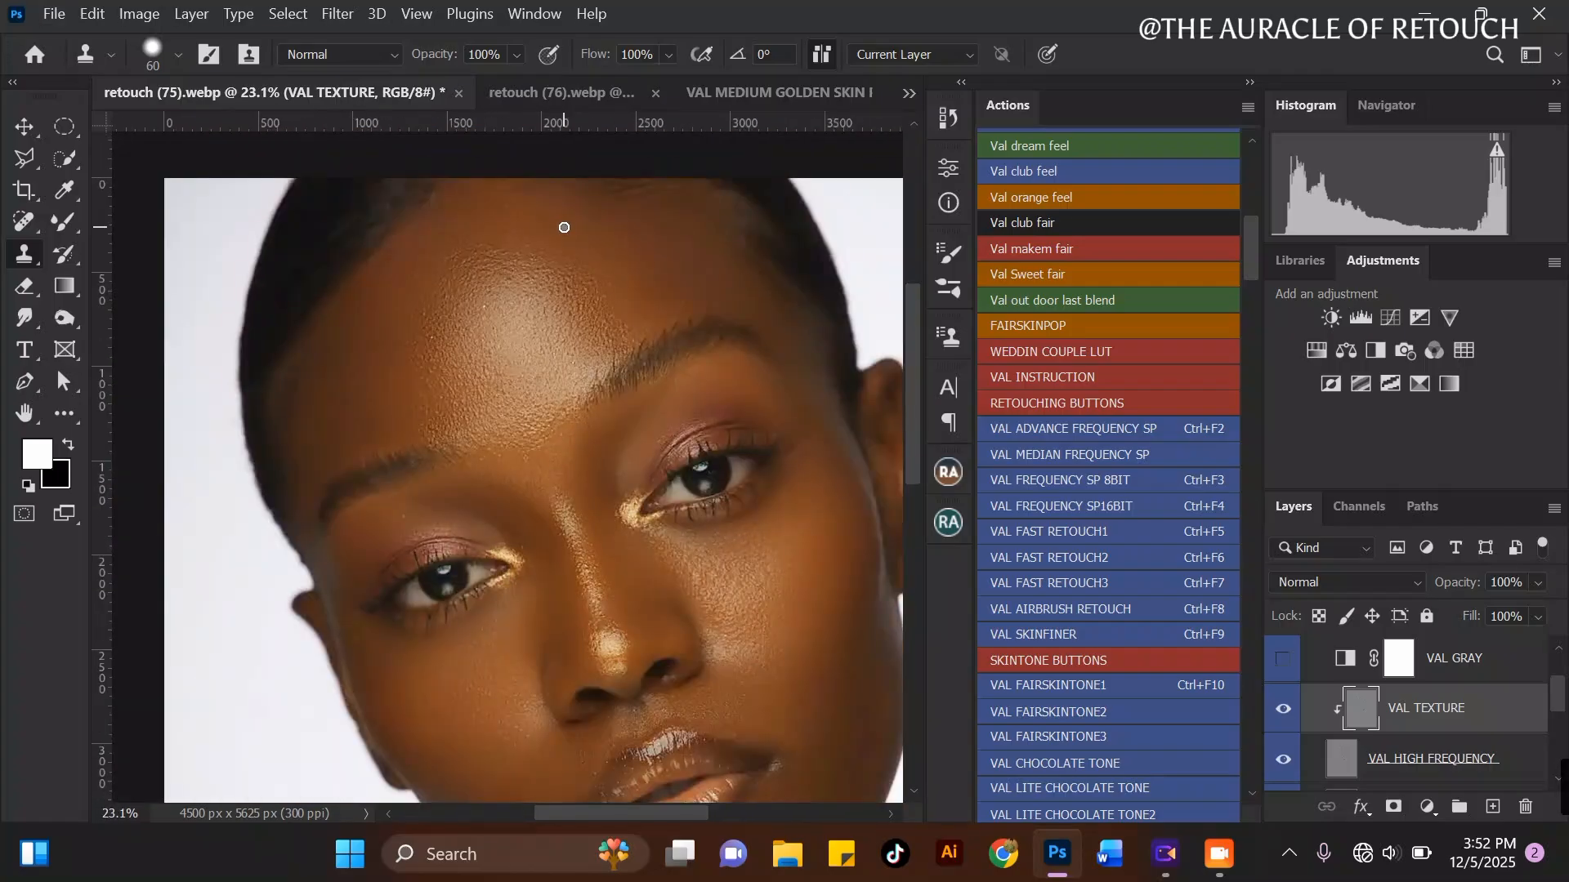
{"action": "scroll", "coordinate": [658, 432], "scroll_direction": "up", "scroll_amount": 5}
{"action": "left_click", "coordinate": [657, 422], "text": "alt"}
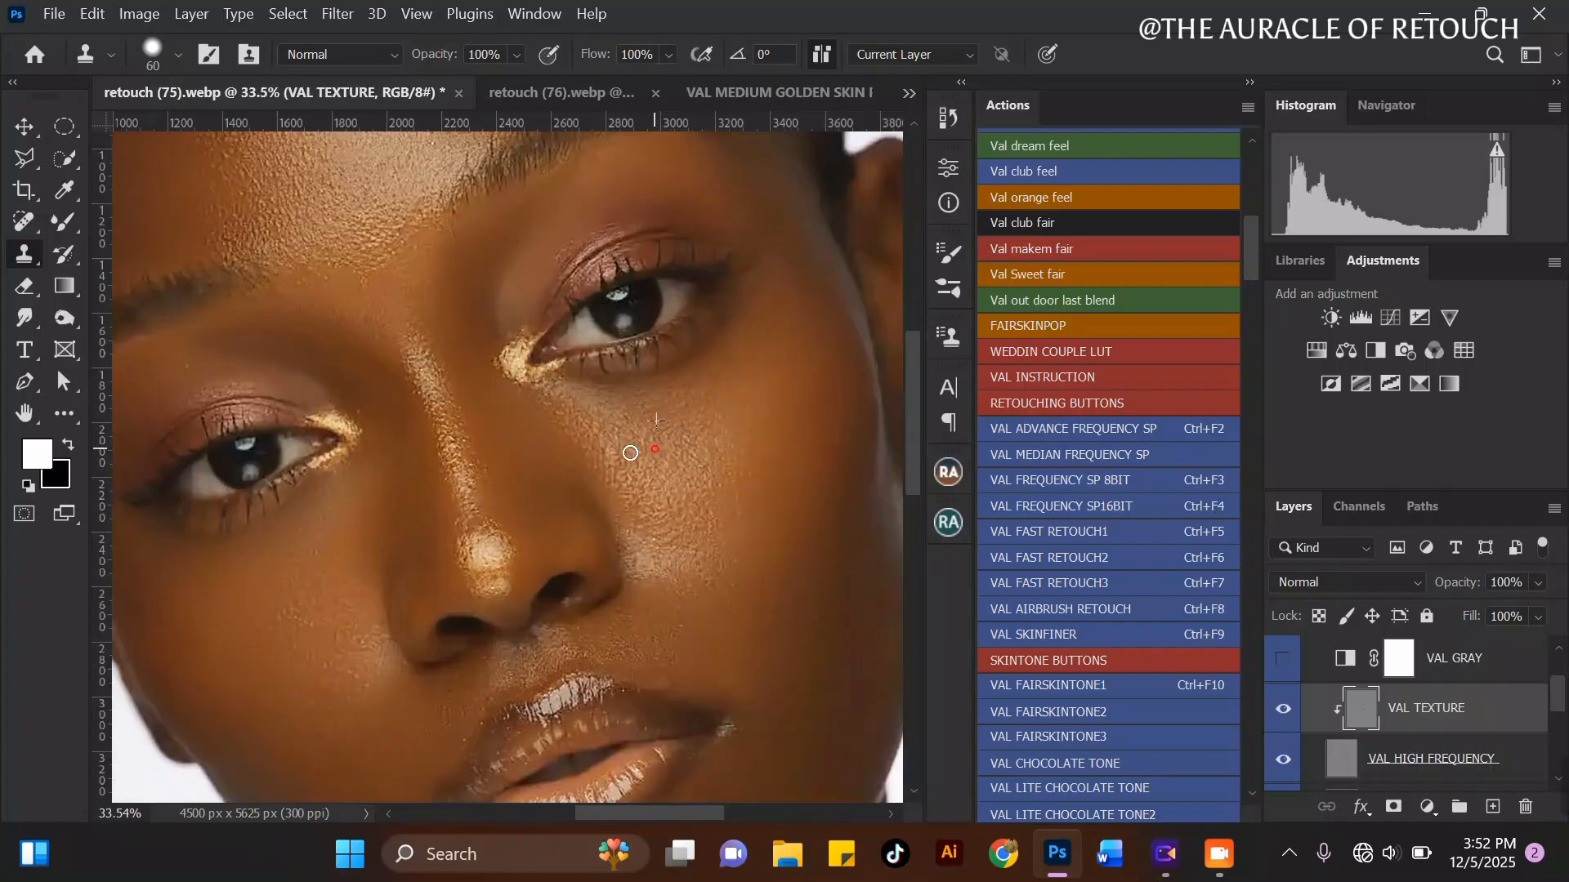
{"action": "scroll", "coordinate": [623, 306], "scroll_direction": "down", "scroll_amount": 3}
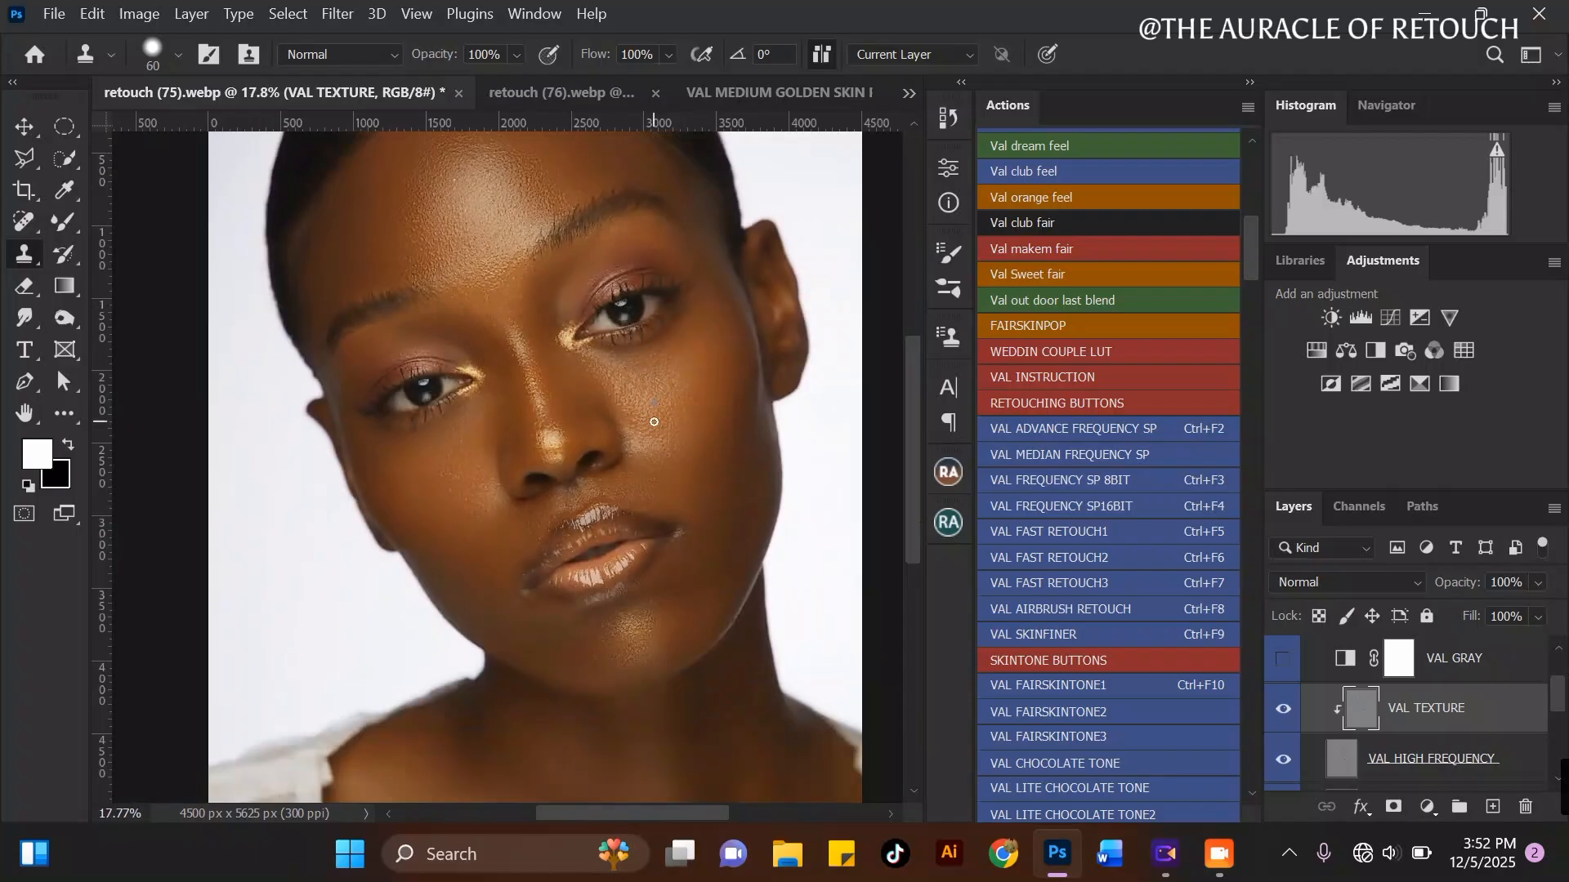
{"action": "scroll", "coordinate": [623, 420], "scroll_direction": "down", "scroll_amount": 2}
{"action": "scroll", "coordinate": [574, 237], "scroll_direction": "up", "scroll_amount": 3}
{"action": "scroll", "coordinate": [523, 229], "scroll_direction": "up", "scroll_amount": 3}
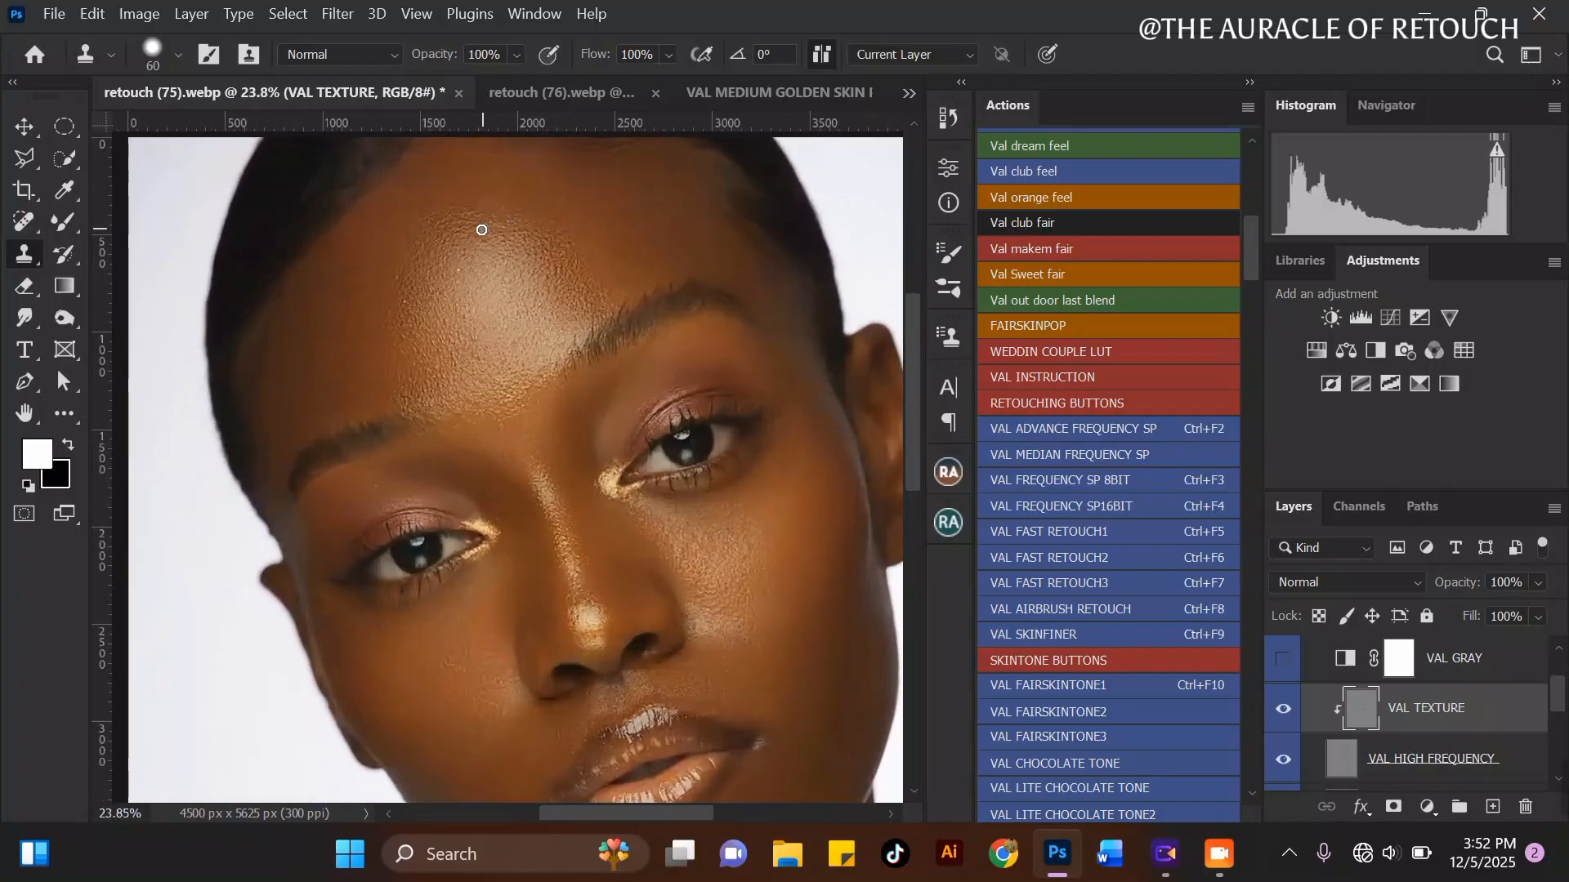
{"action": "scroll", "coordinate": [474, 251], "scroll_direction": "down", "scroll_amount": 2}
{"action": "scroll", "coordinate": [488, 243], "scroll_direction": "down", "scroll_amount": 1}
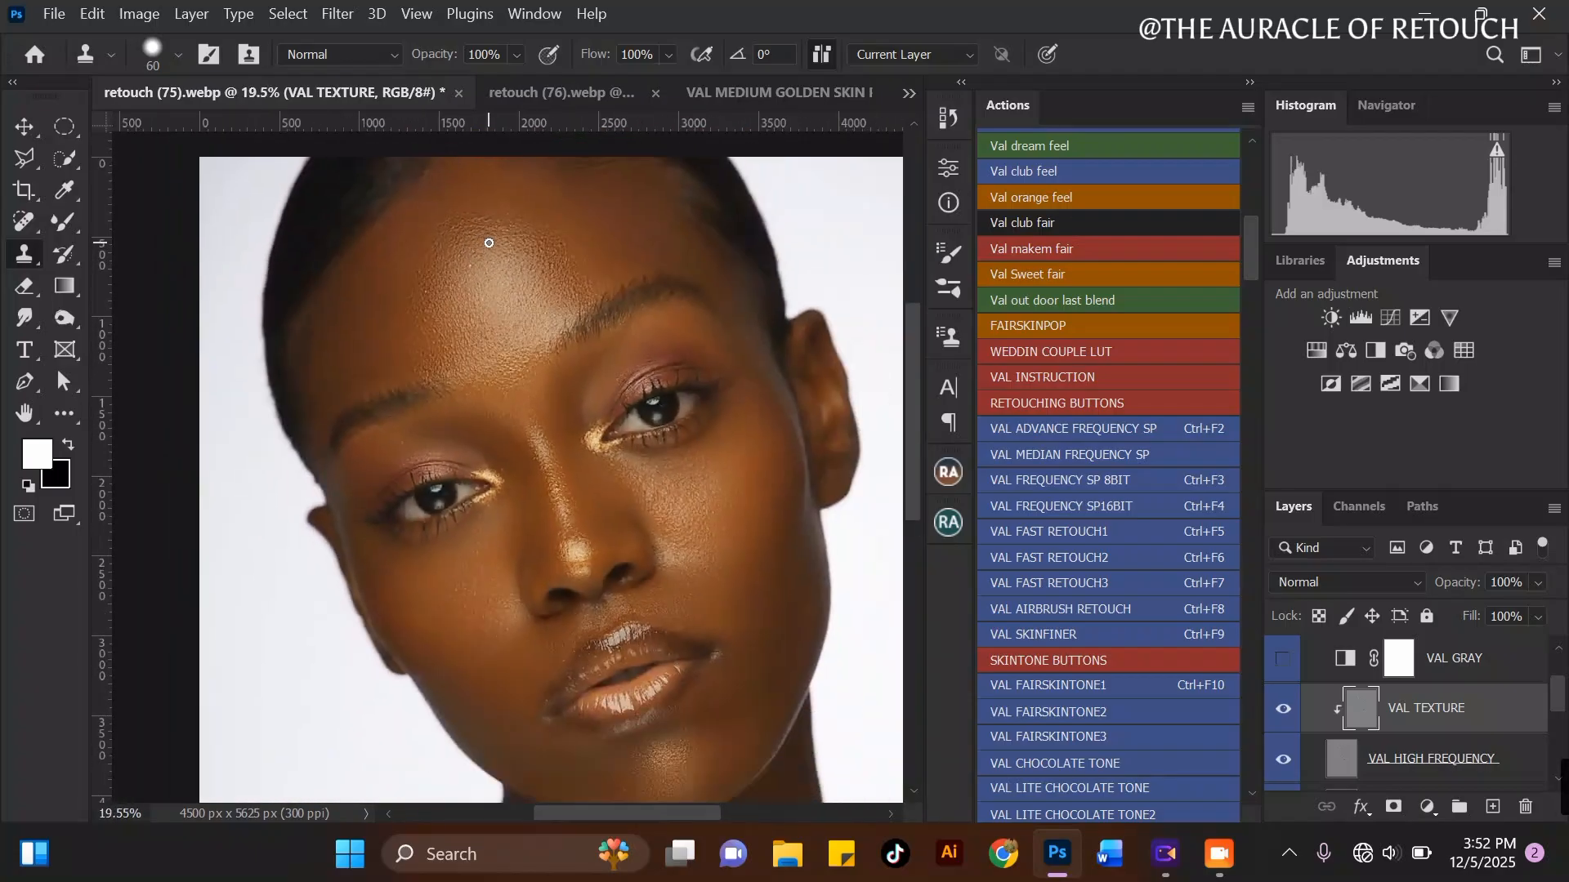
{"action": "scroll", "coordinate": [478, 670], "scroll_direction": "up", "scroll_amount": 1}
{"action": "scroll", "coordinate": [478, 669], "scroll_direction": "up", "scroll_amount": 1}
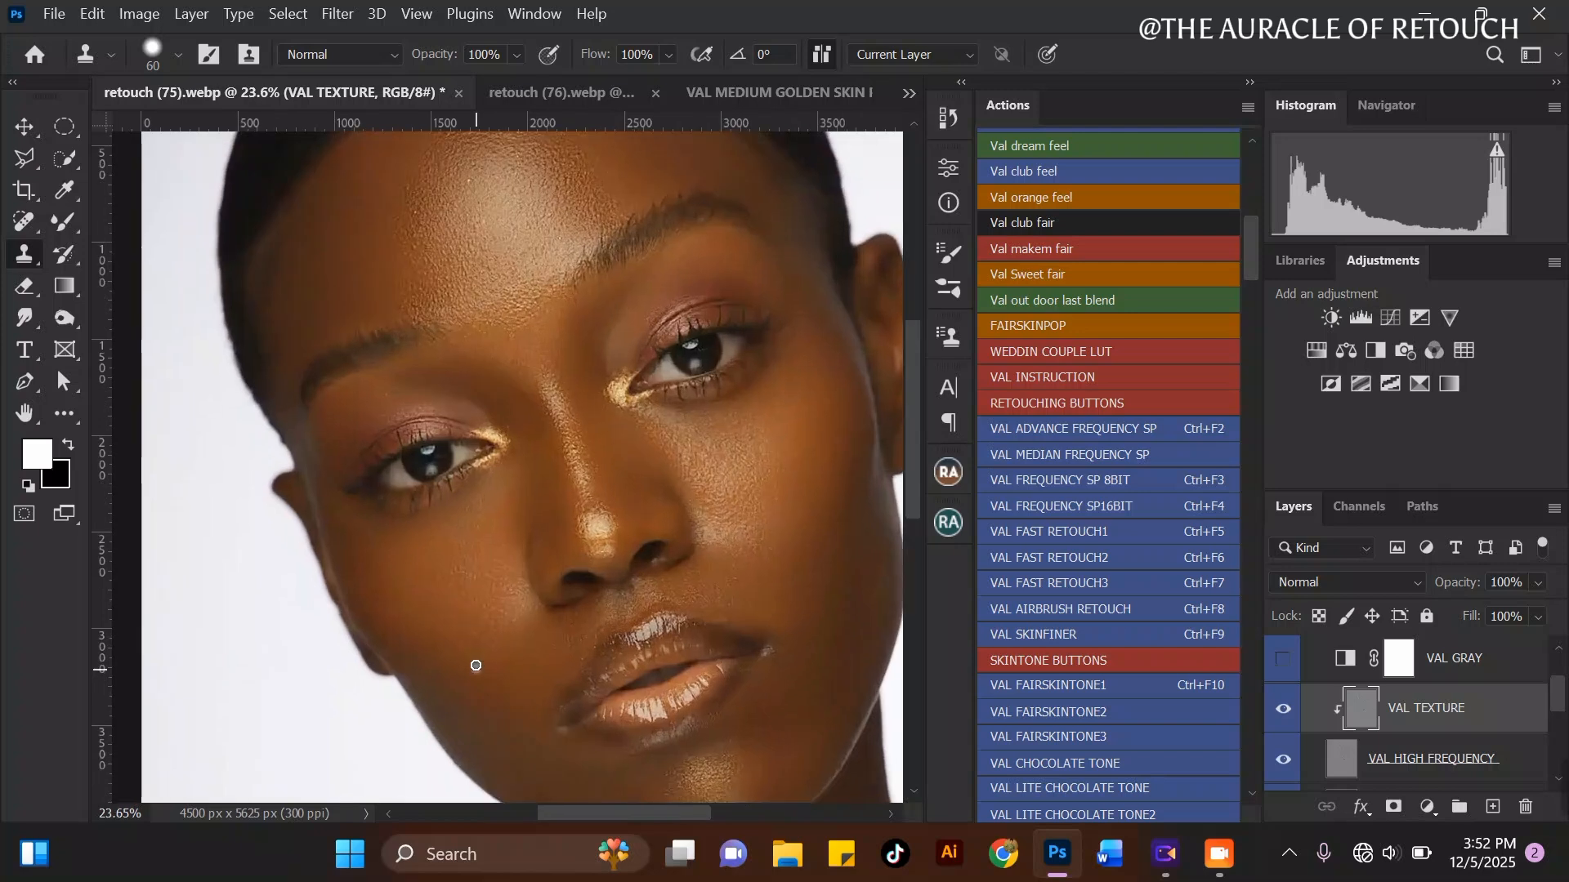
{"action": "scroll", "coordinate": [723, 198], "scroll_direction": "up", "scroll_amount": 1}
{"action": "scroll", "coordinate": [1378, 659], "scroll_direction": "up", "scroll_amount": 2}
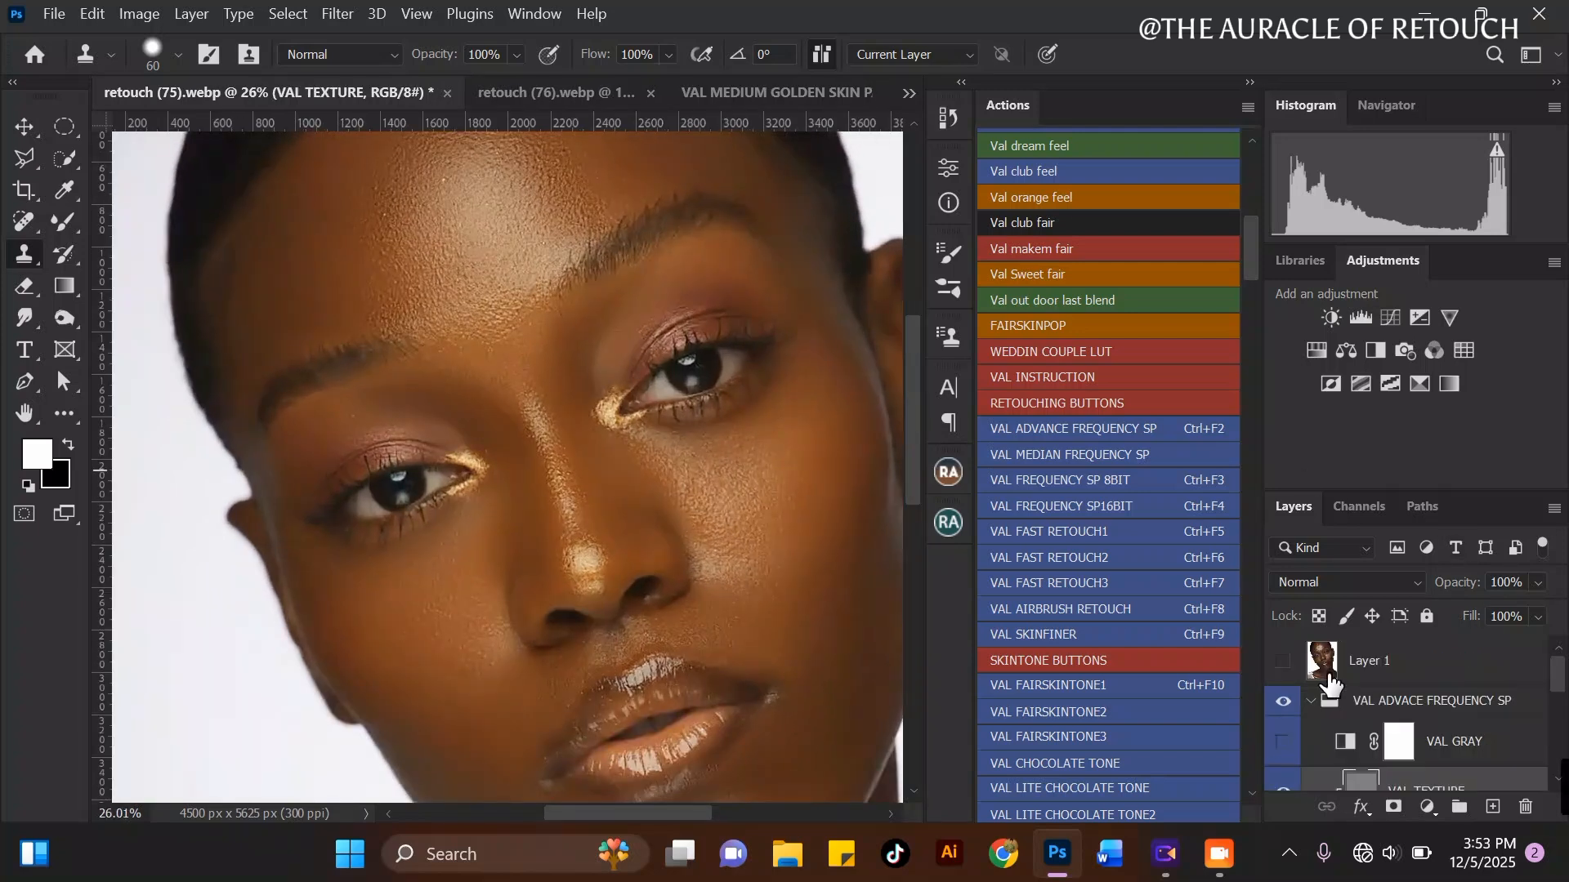
Step: Compare the portrait before and after retouching by toggling the visibility of the VAL ADVACE FREQUENCY SP group
{"action": "left_click", "coordinate": [1284, 703]}
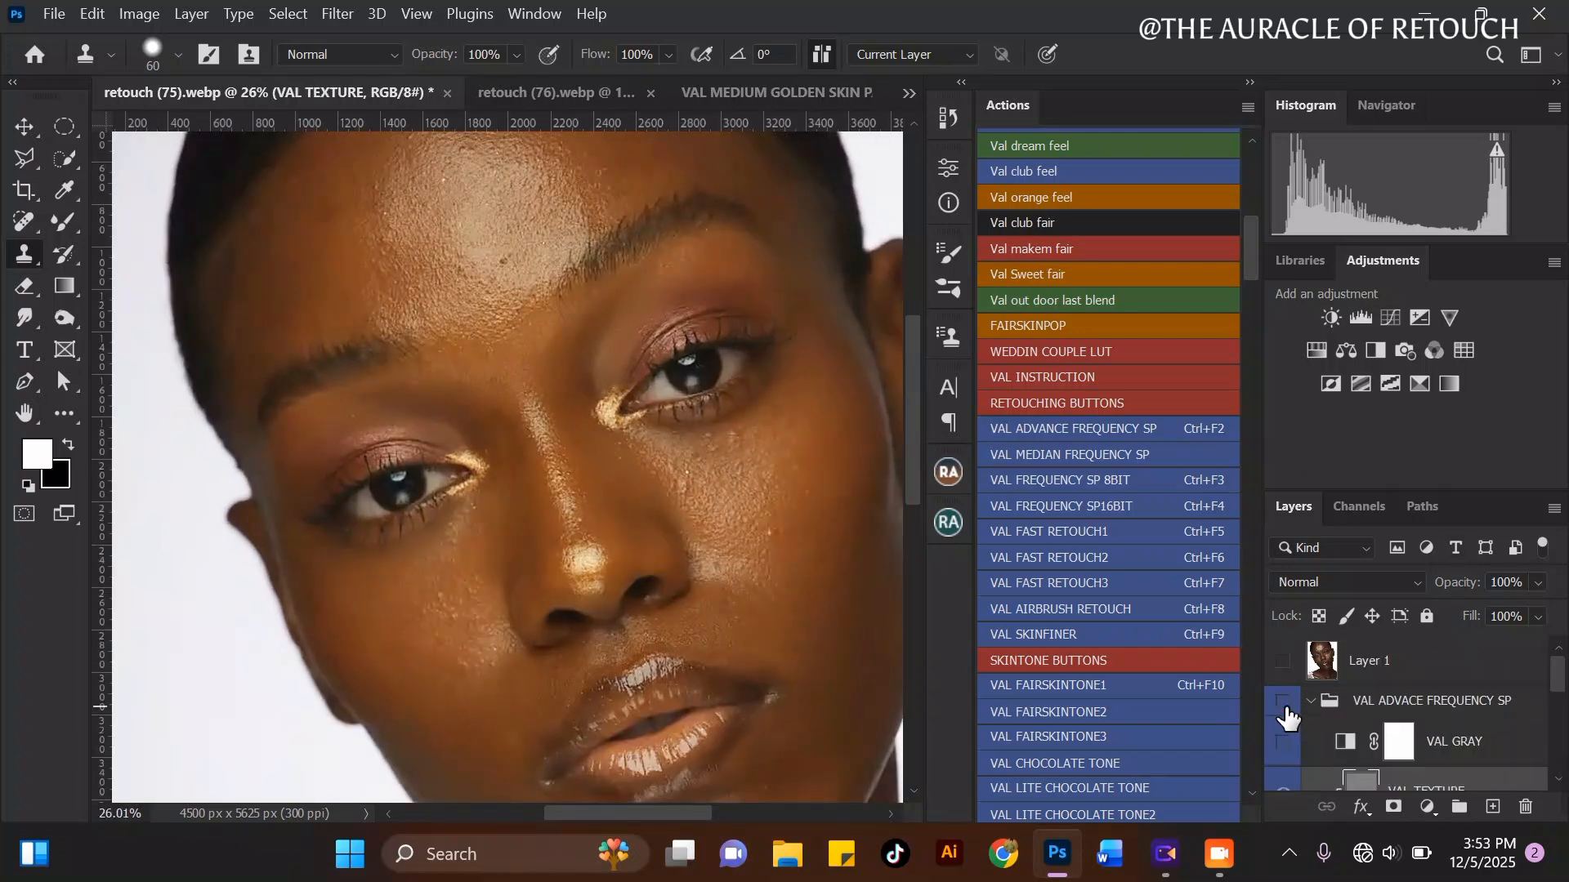
{"action": "left_click", "coordinate": [1285, 705]}
{"action": "left_click", "coordinate": [1285, 704]}
{"action": "left_click", "coordinate": [1285, 704]}
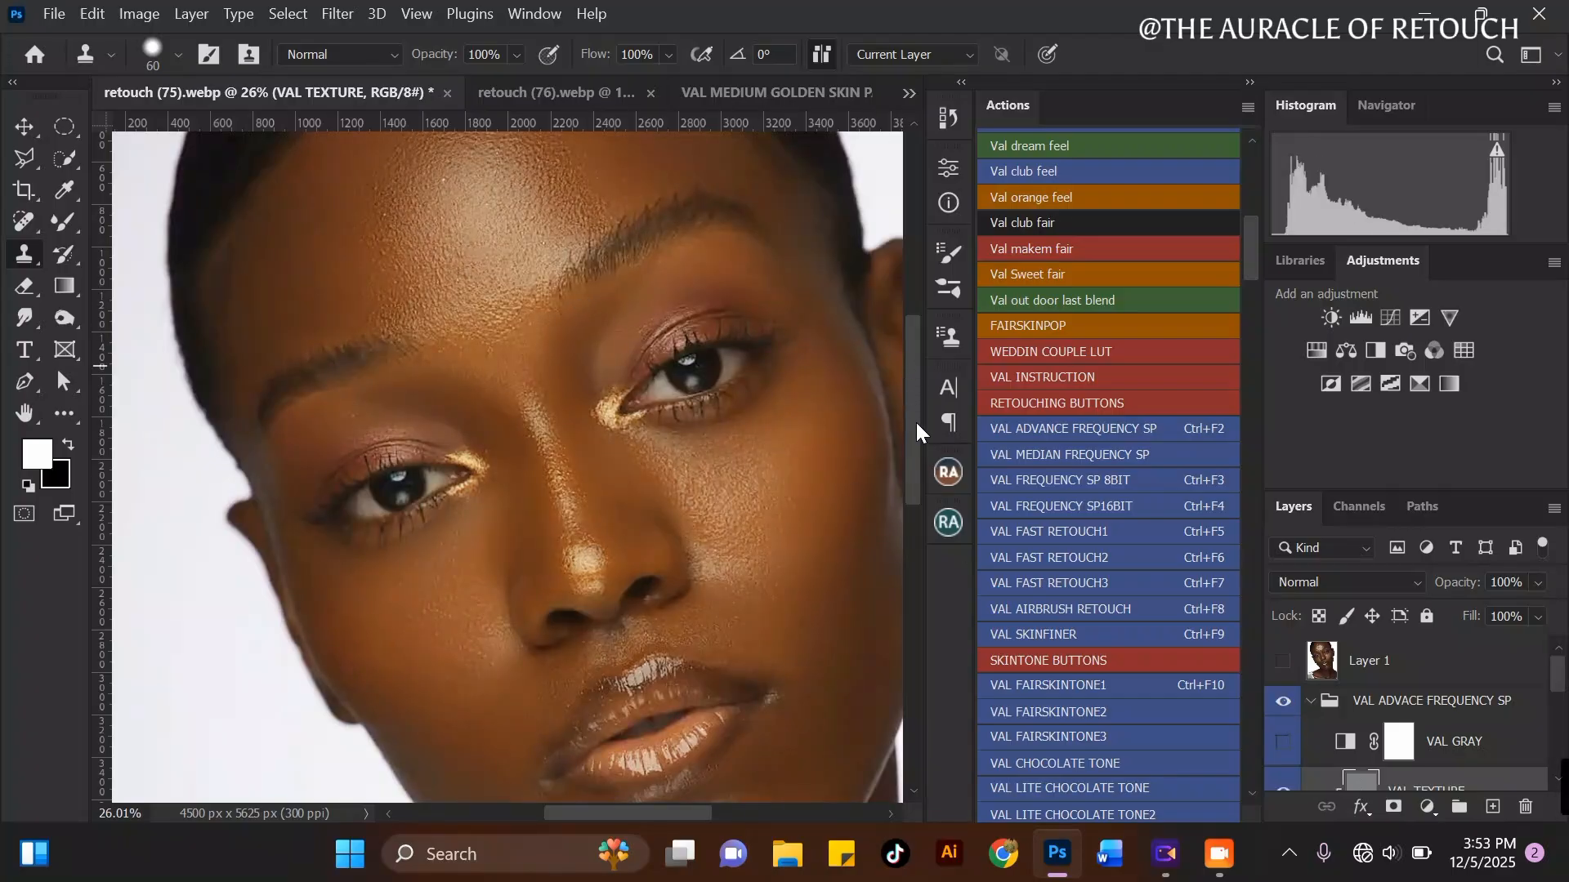
{"action": "scroll", "coordinate": [570, 405], "scroll_direction": "down", "scroll_amount": 2}
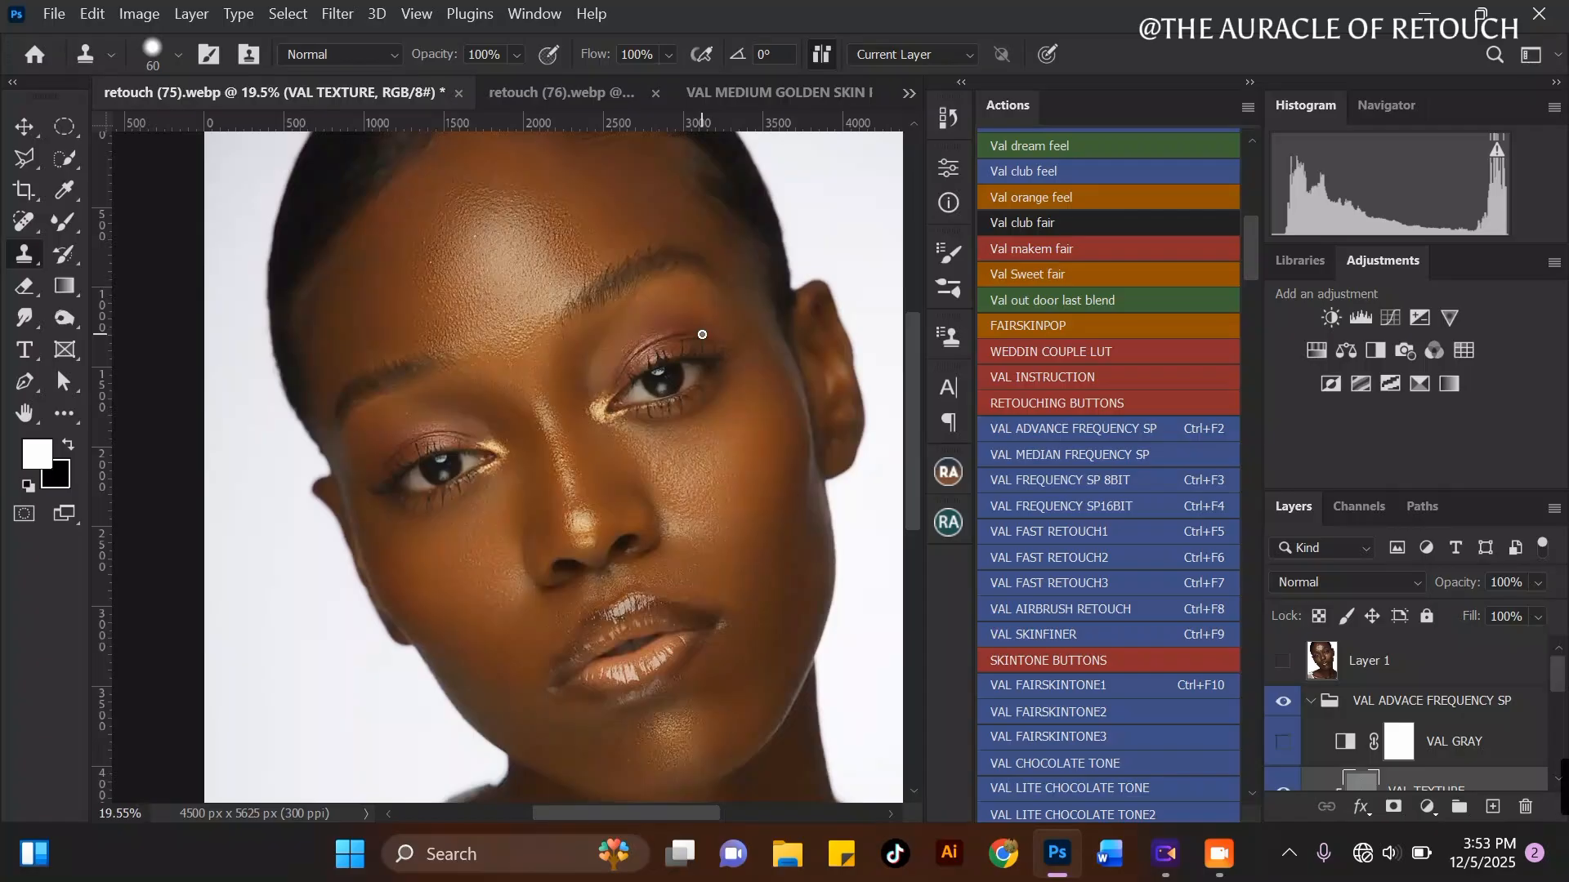
Step: Compare the portrait with Layer 1 briefly shown, then merge the collapsed VAL ADVACE FREQUENCY SP group into a single layer
{"action": "left_click", "coordinate": [1312, 701]}
{"action": "left_click", "coordinate": [1312, 701]}
{"action": "left_click", "coordinate": [1282, 660]}
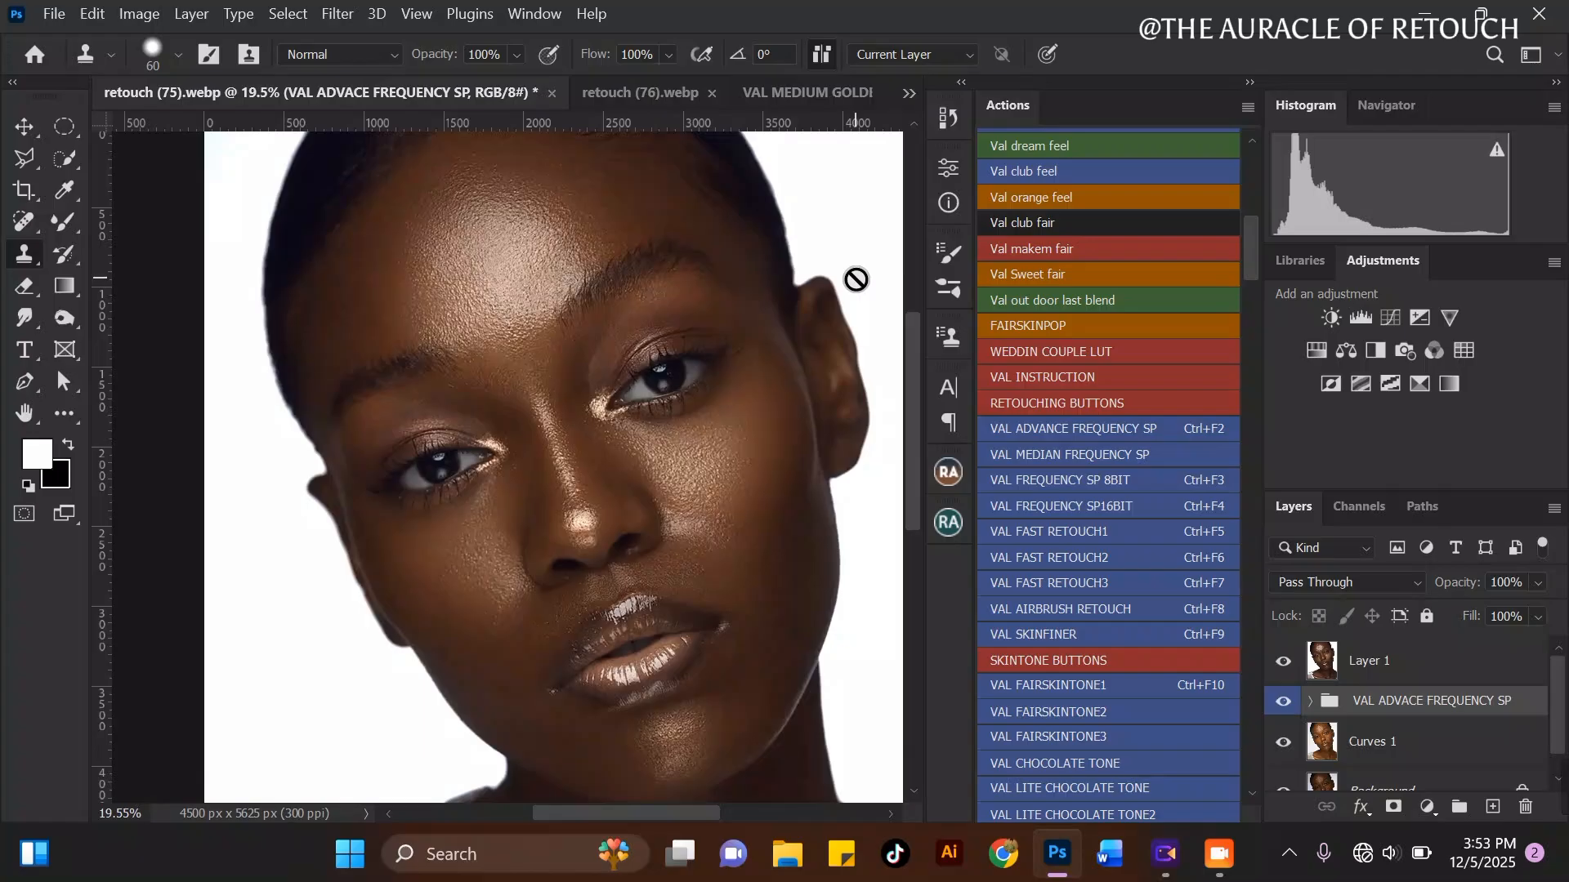
{"action": "left_click", "coordinate": [1283, 661]}
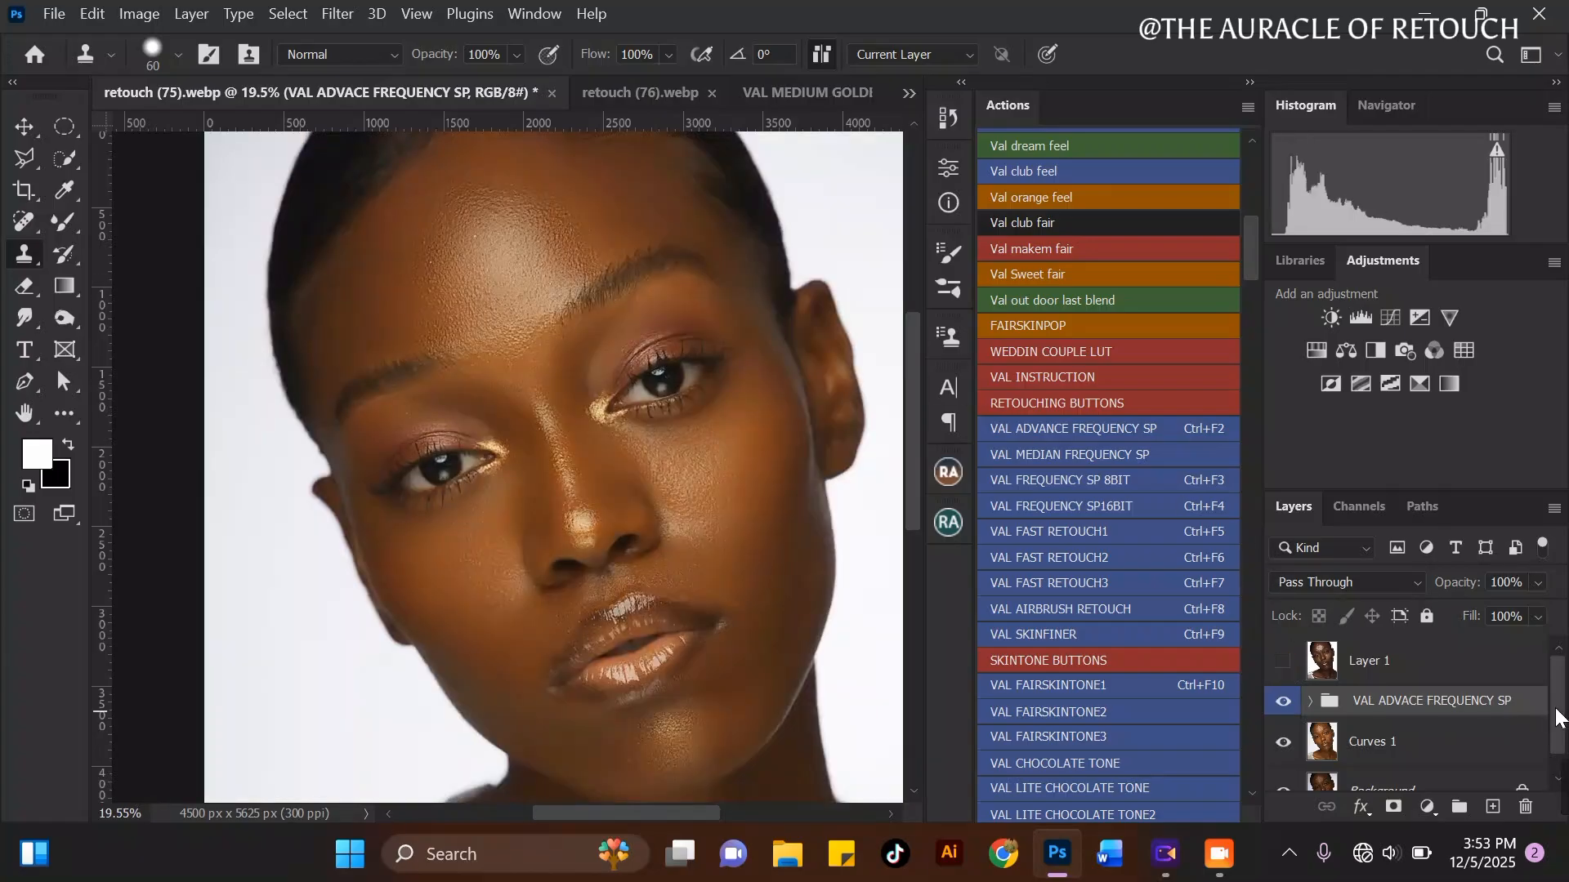
{"action": "left_click_drag", "start_coordinate": [1561, 710], "coordinate": [1556, 737]}
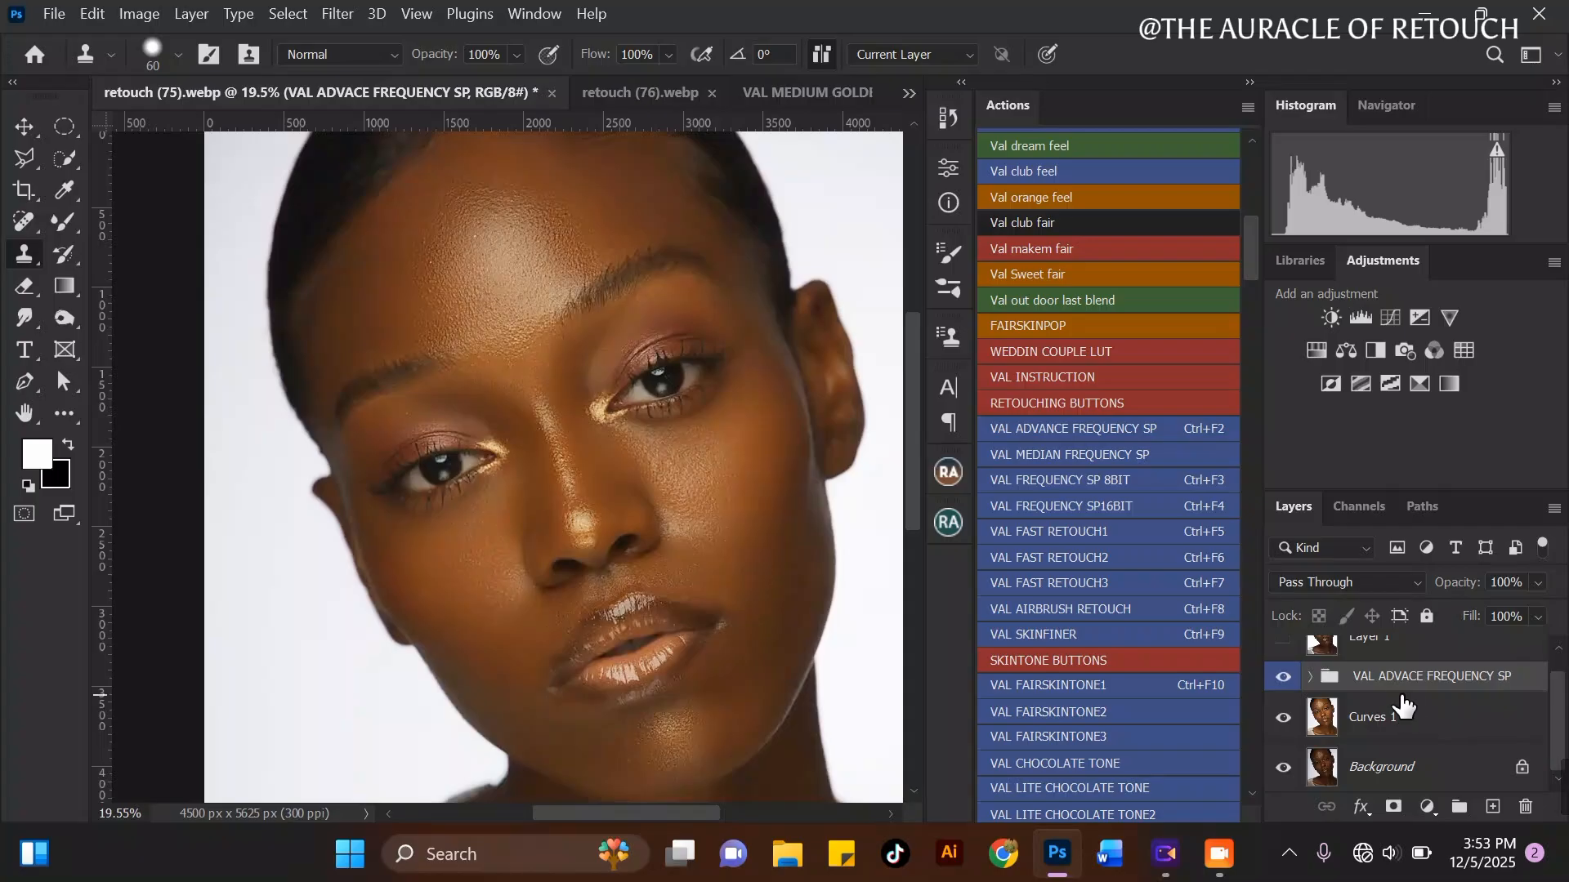
{"action": "key", "text": "ctrl+e"}
Step: Review the editing stages by hiding the merged layer and Curves 1, then showing Curves 1 and VAL ADVACE FREQUENCY SP in turn
{"action": "left_click_drag", "start_coordinate": [1284, 691], "coordinate": [1284, 735]}
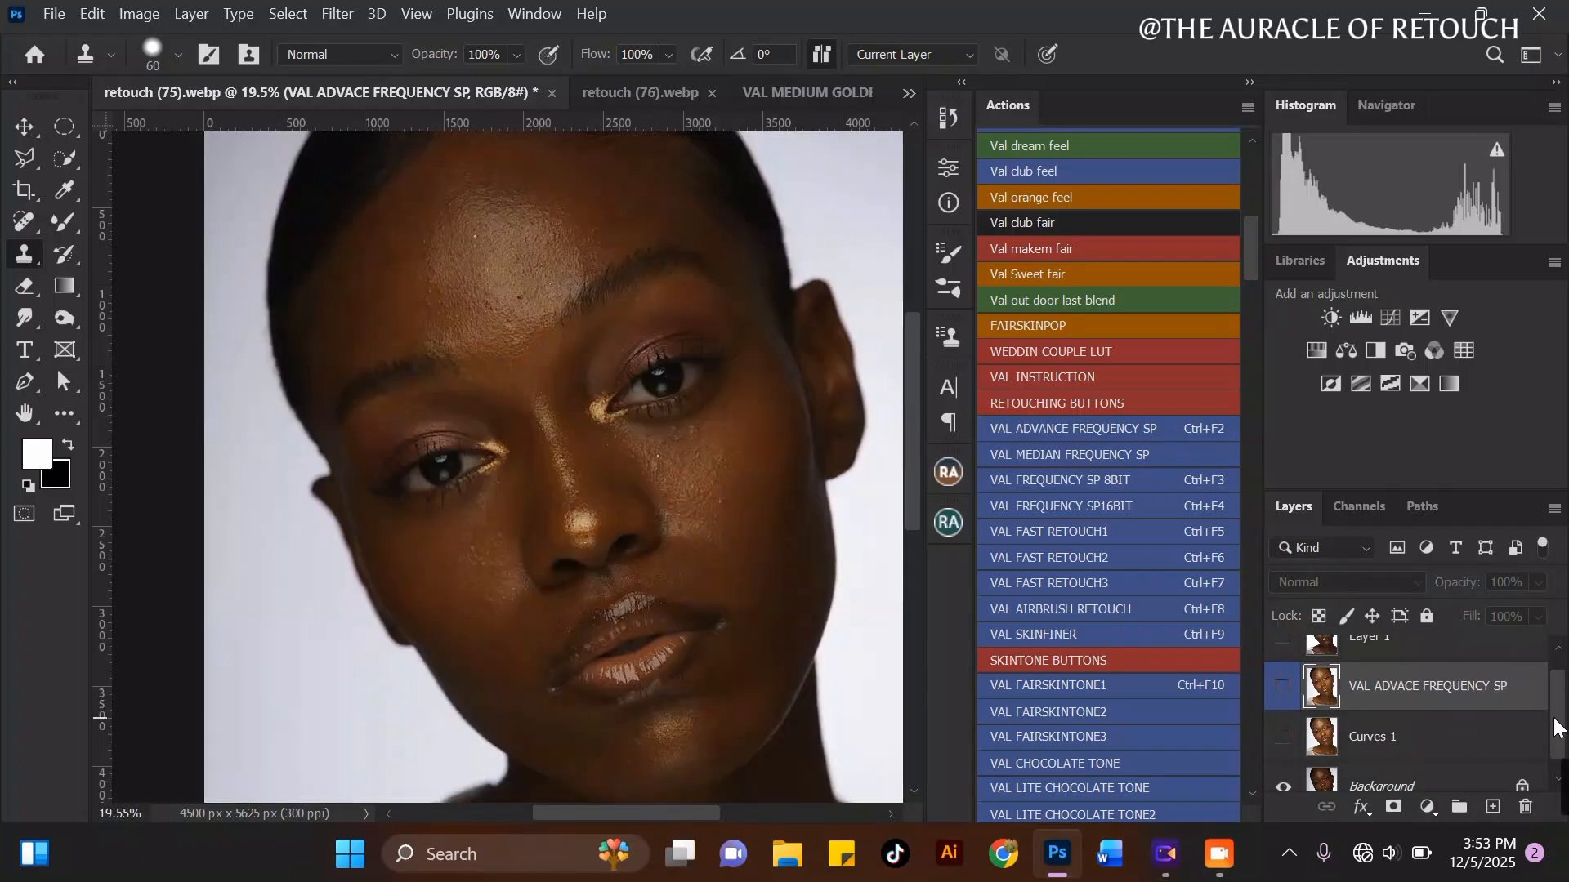
{"action": "left_click_drag", "start_coordinate": [1559, 723], "coordinate": [1560, 739]}
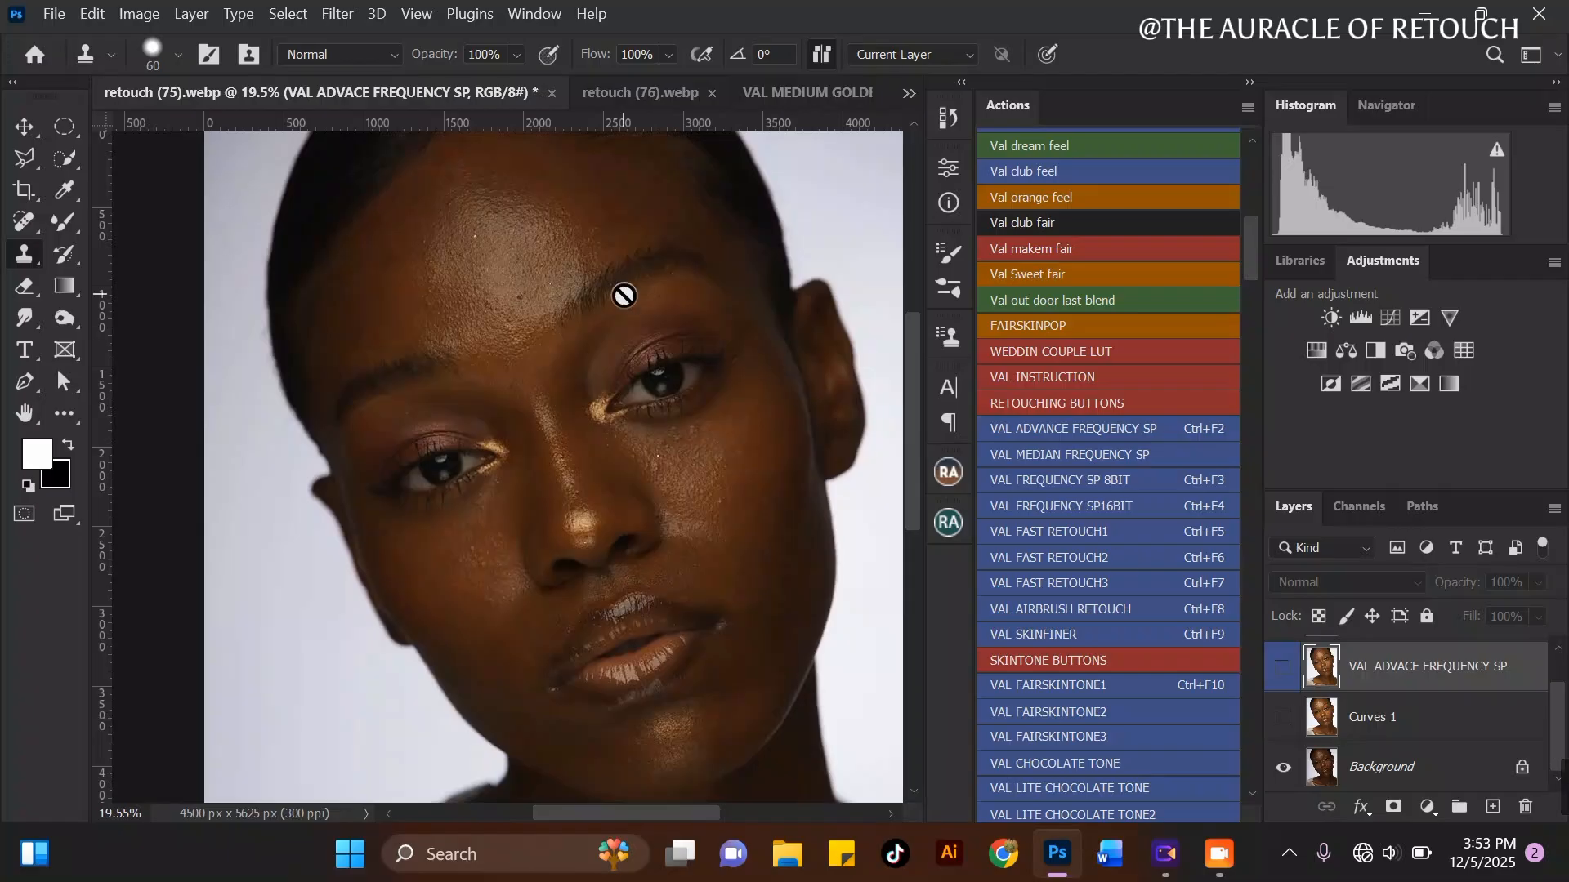
{"action": "left_click", "coordinate": [23, 126]}
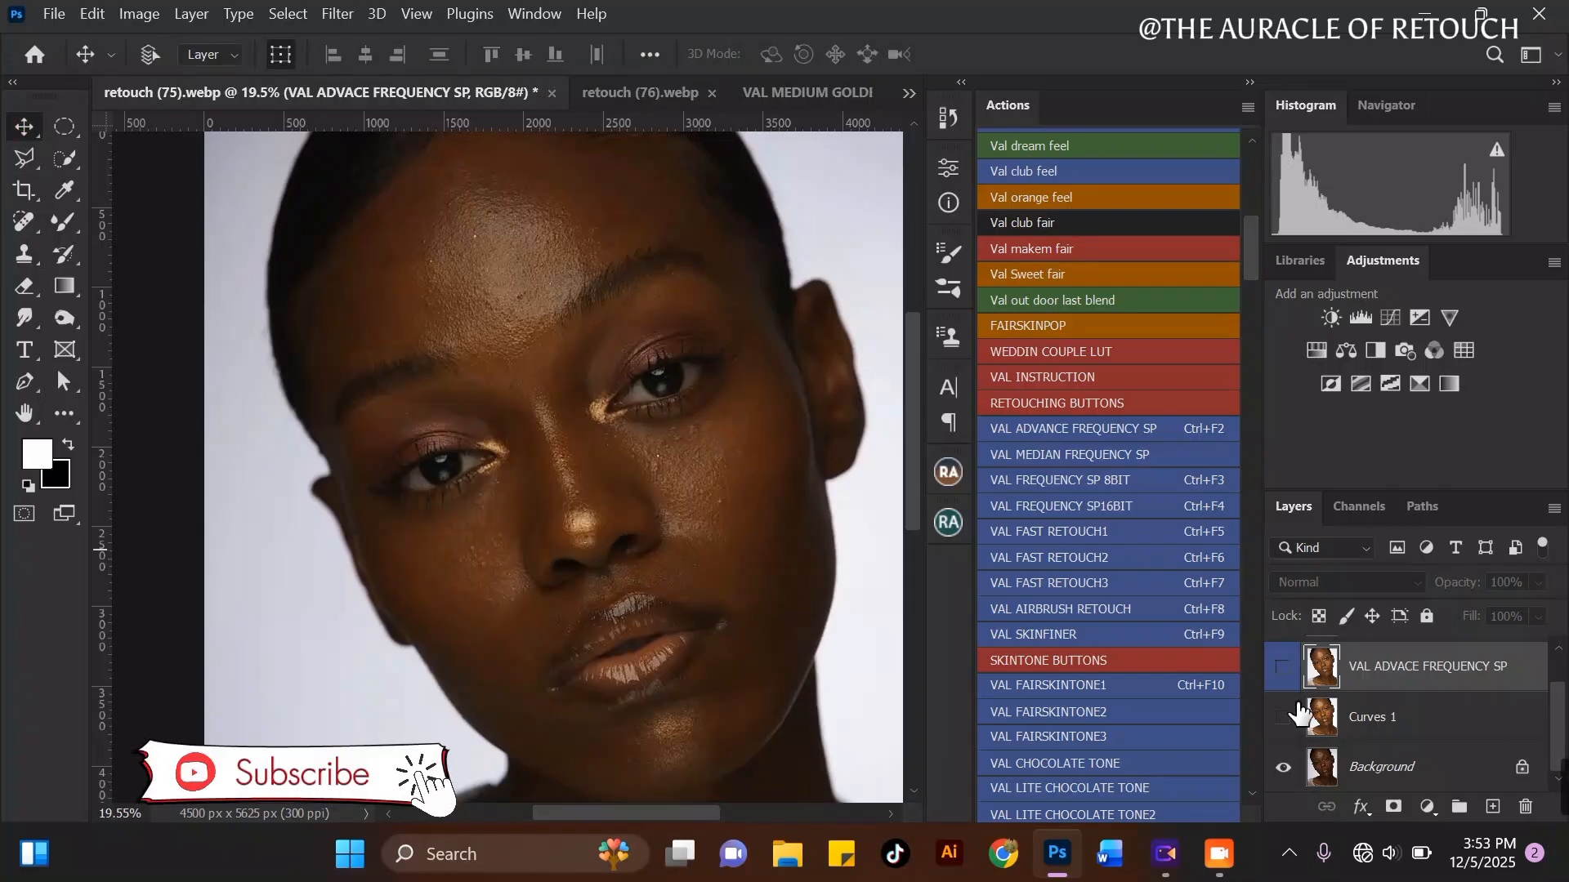
{"action": "left_click", "coordinate": [1283, 719]}
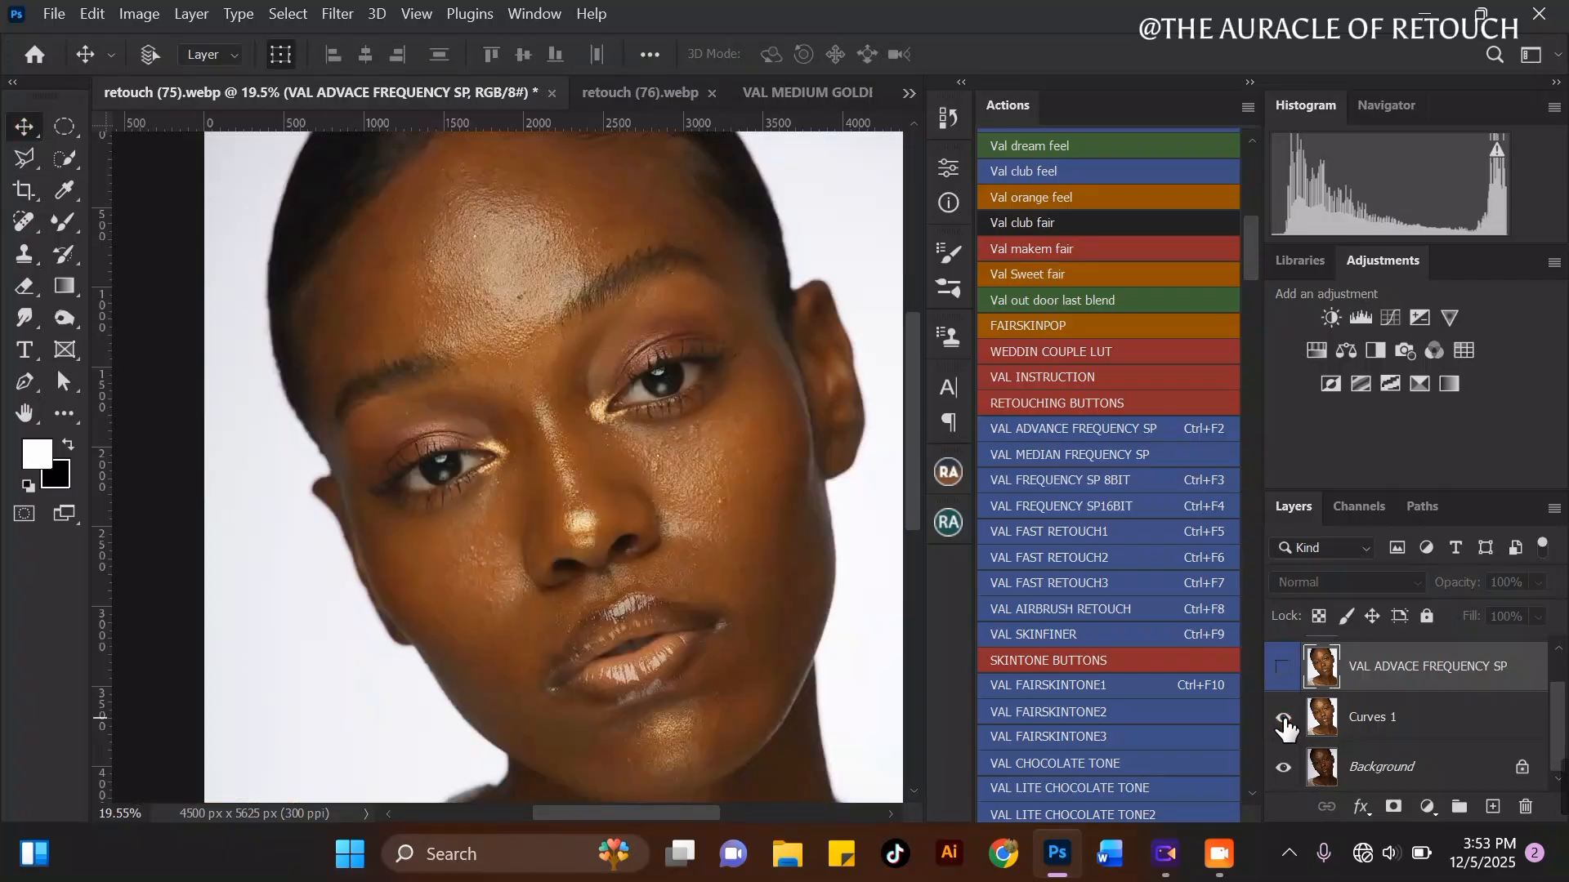
{"action": "left_click", "coordinate": [1282, 667]}
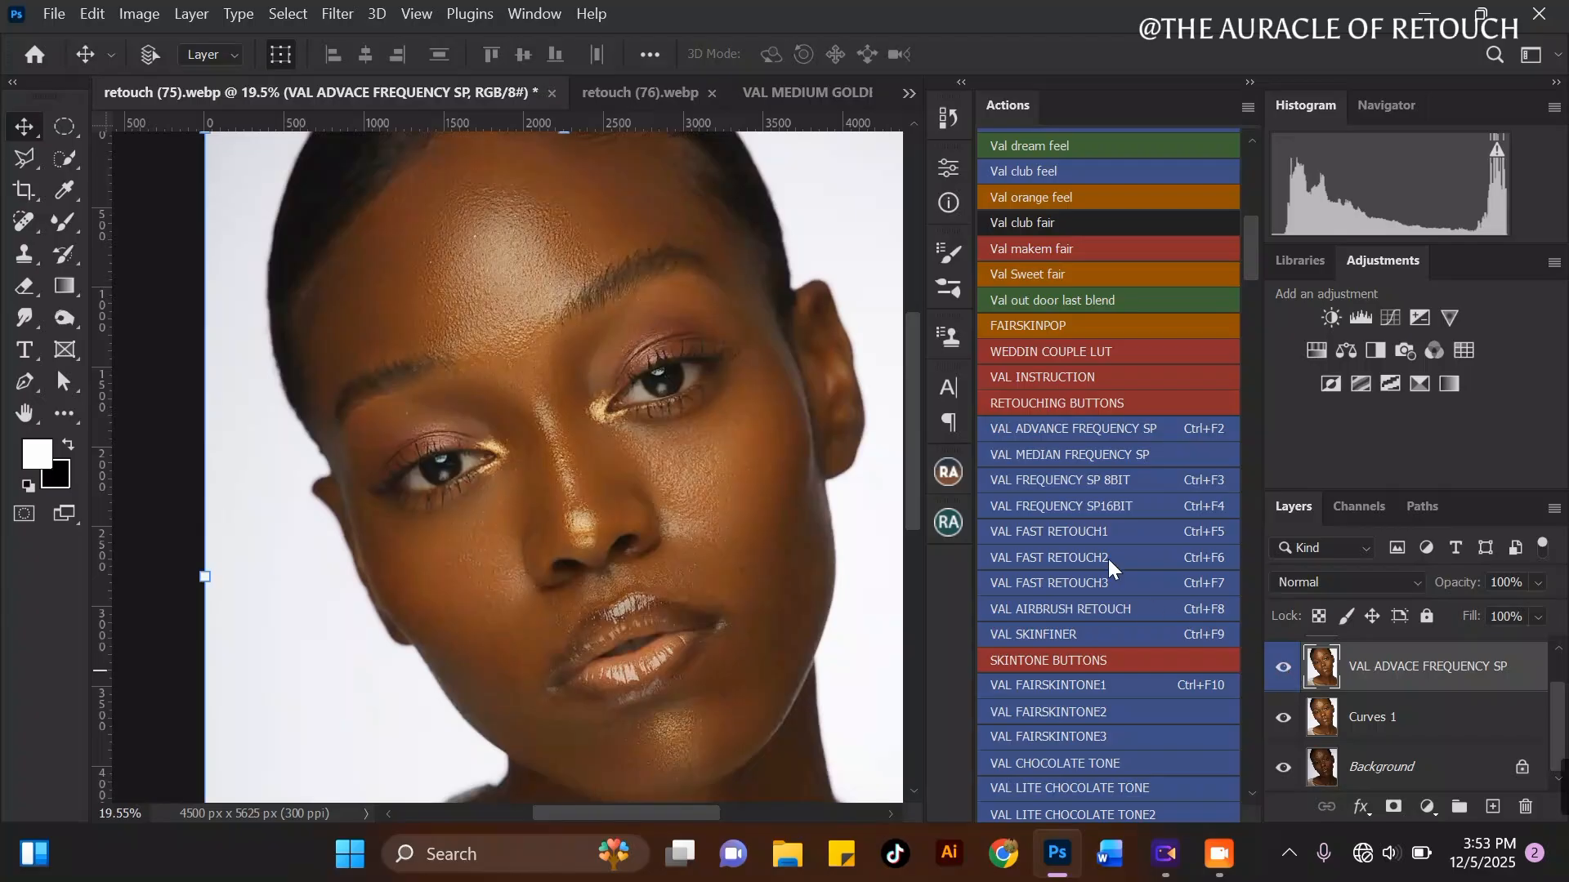
{"action": "scroll", "coordinate": [637, 360], "scroll_direction": "up", "scroll_amount": 1}
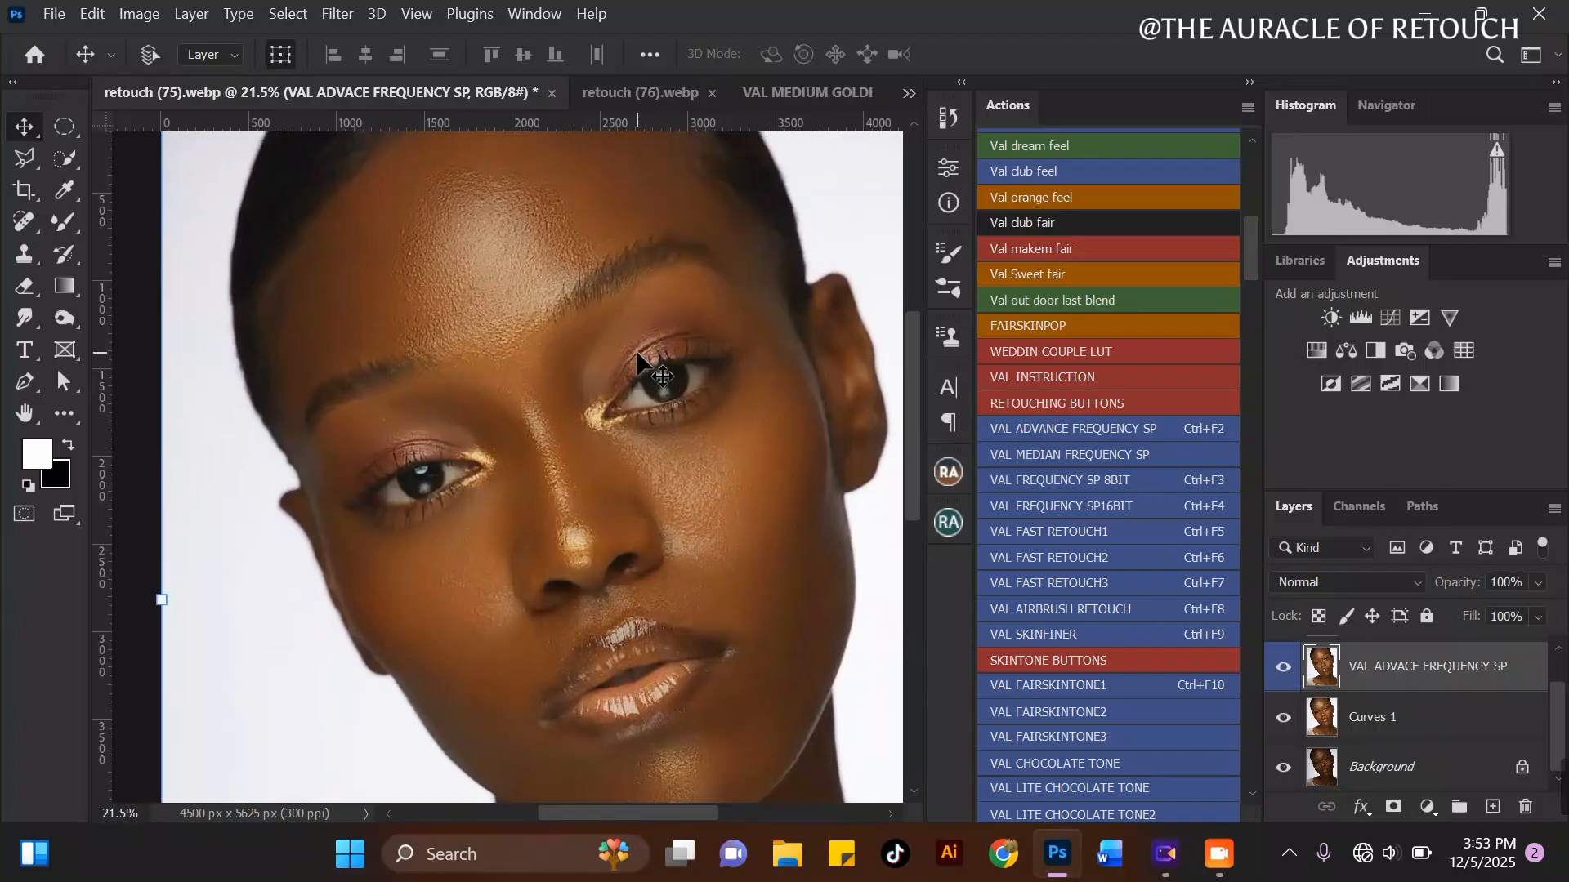